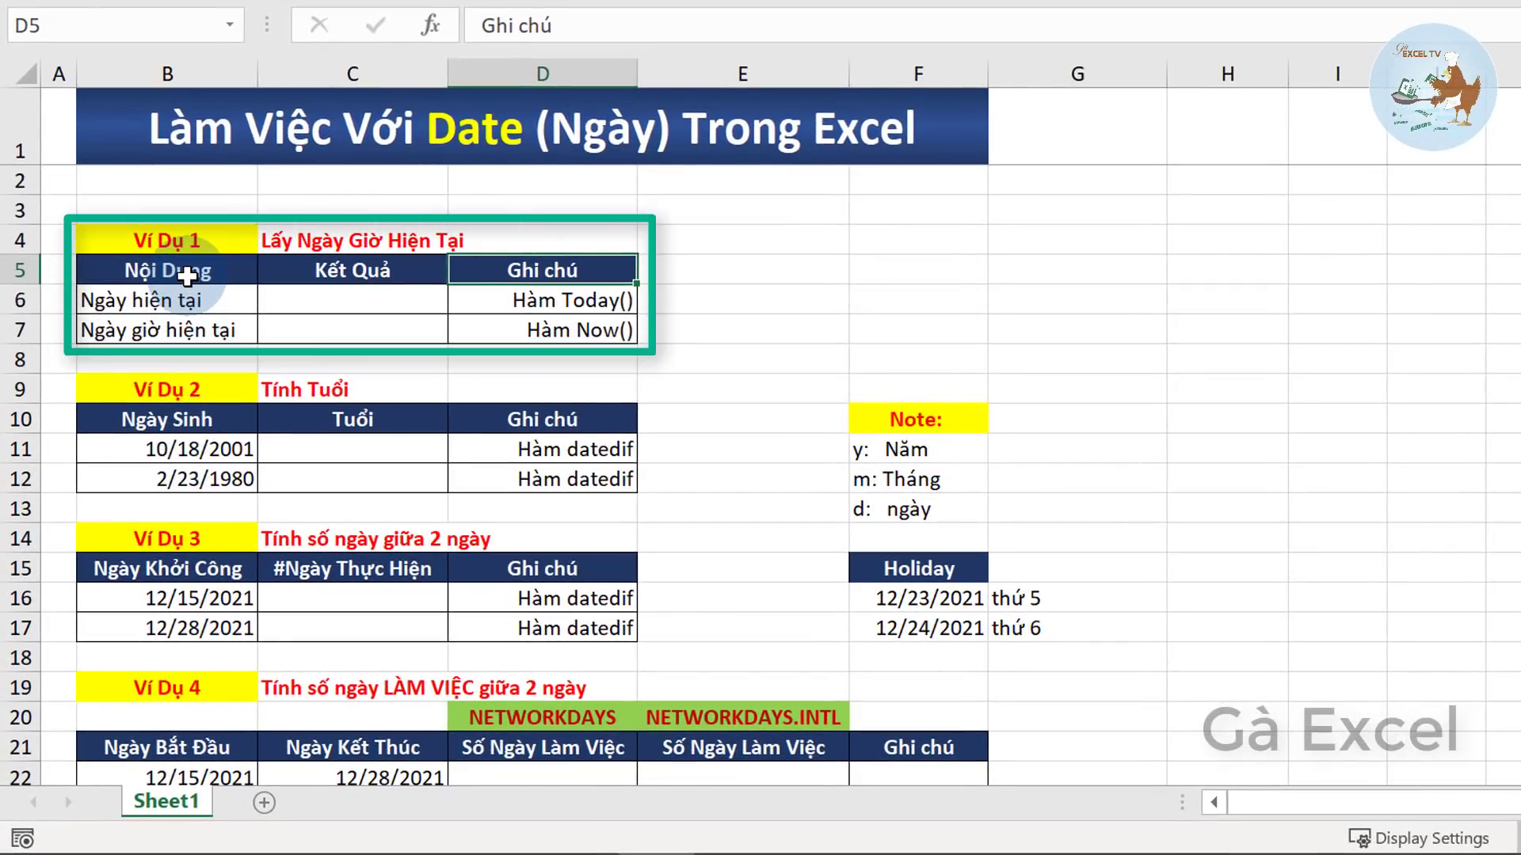
- Enter =TODAY() in C6 so it shows the current date 1/1/2022
{"action": "left_click", "coordinate": [331, 309]}
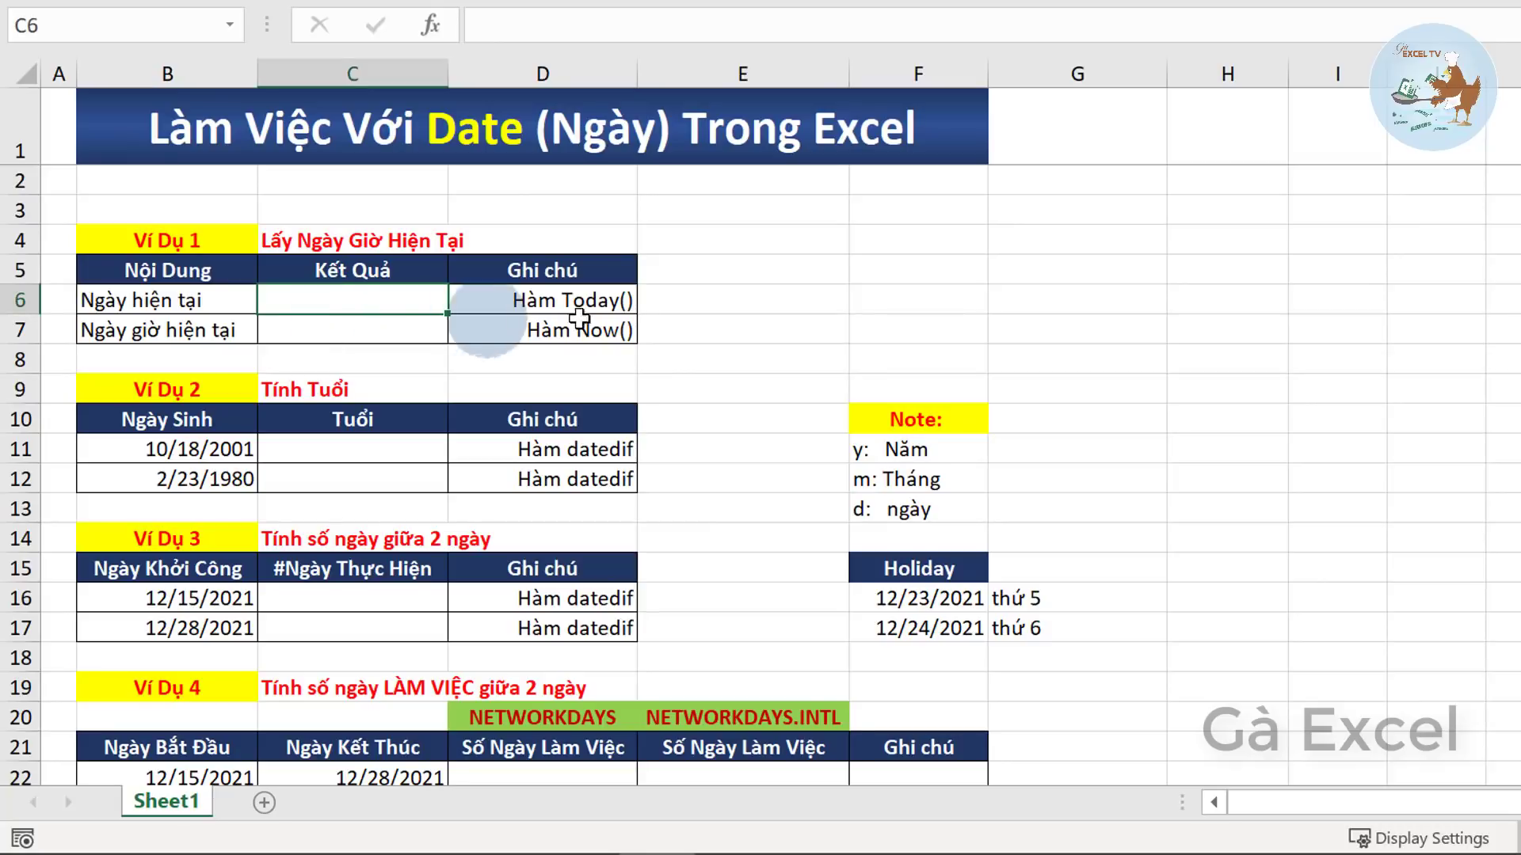
{"action": "type", "text": "="}
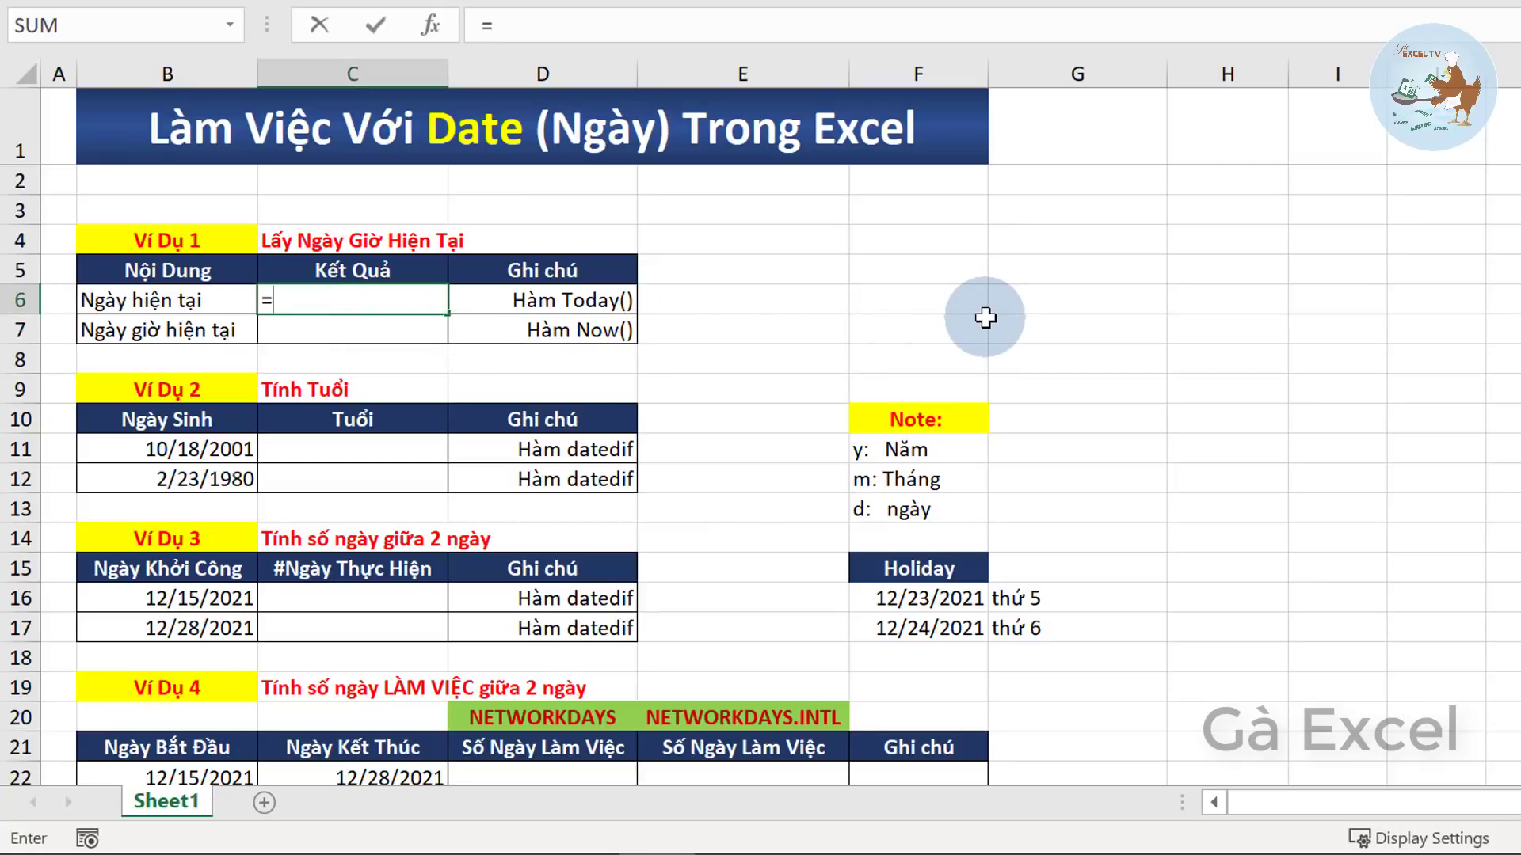
{"action": "type", "text": "today"}
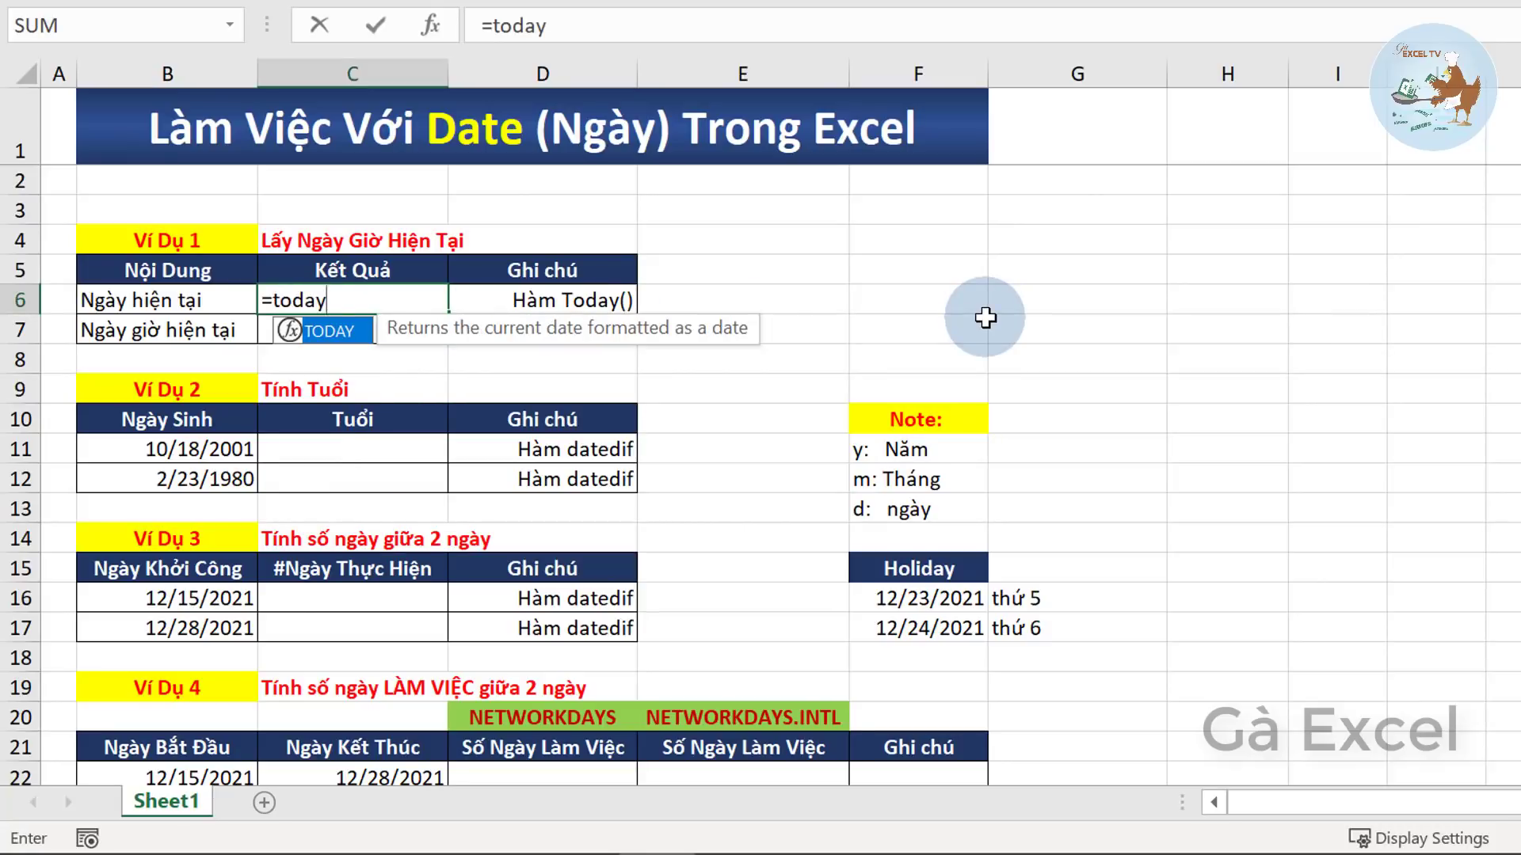
{"action": "type", "text": "()"}
{"action": "key", "text": "Return"}
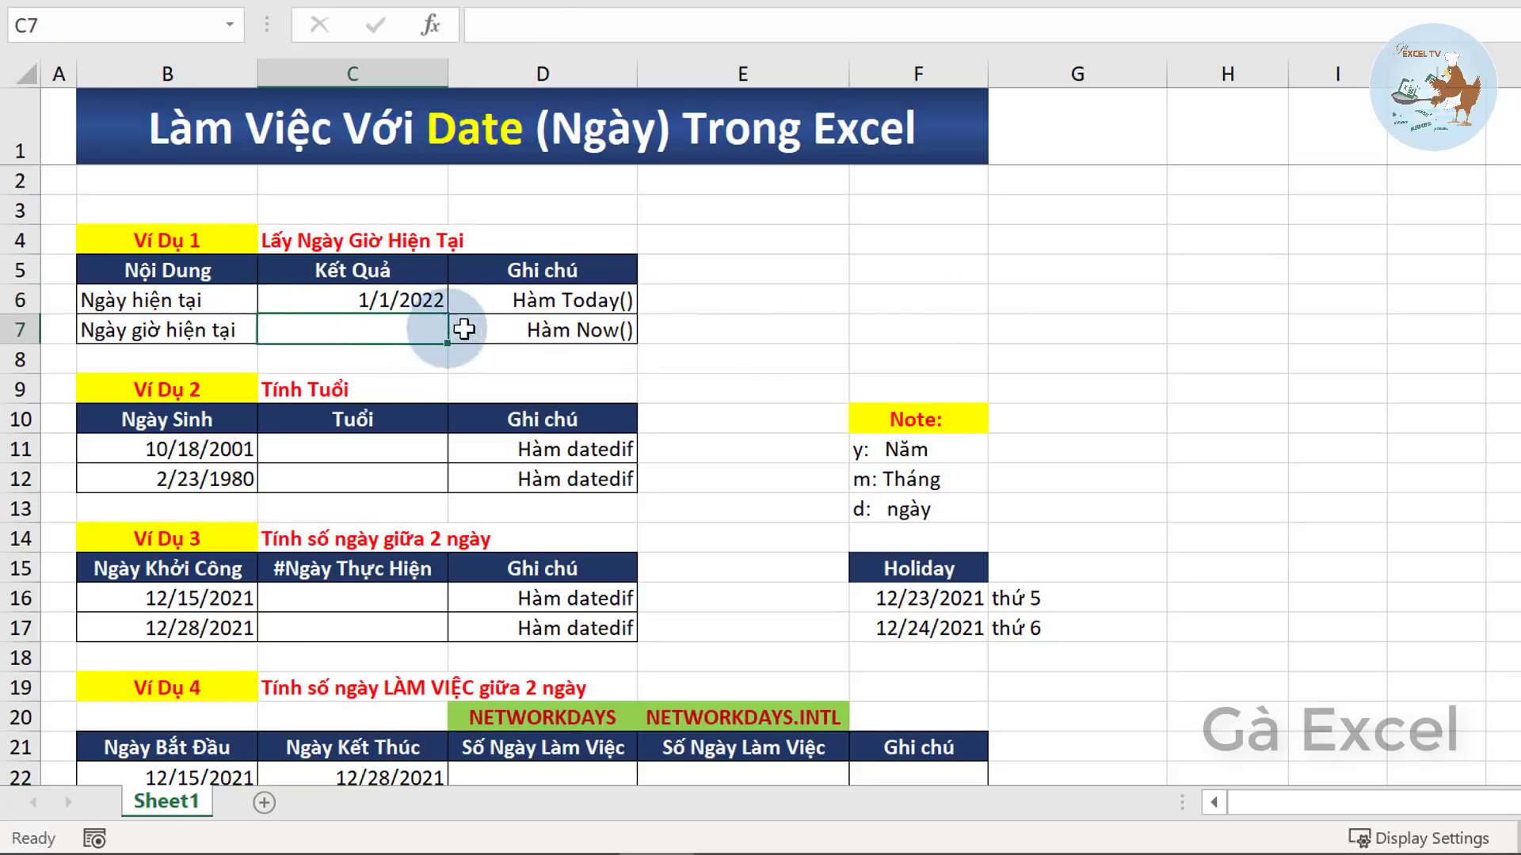
{"action": "left_click", "coordinate": [412, 300]}
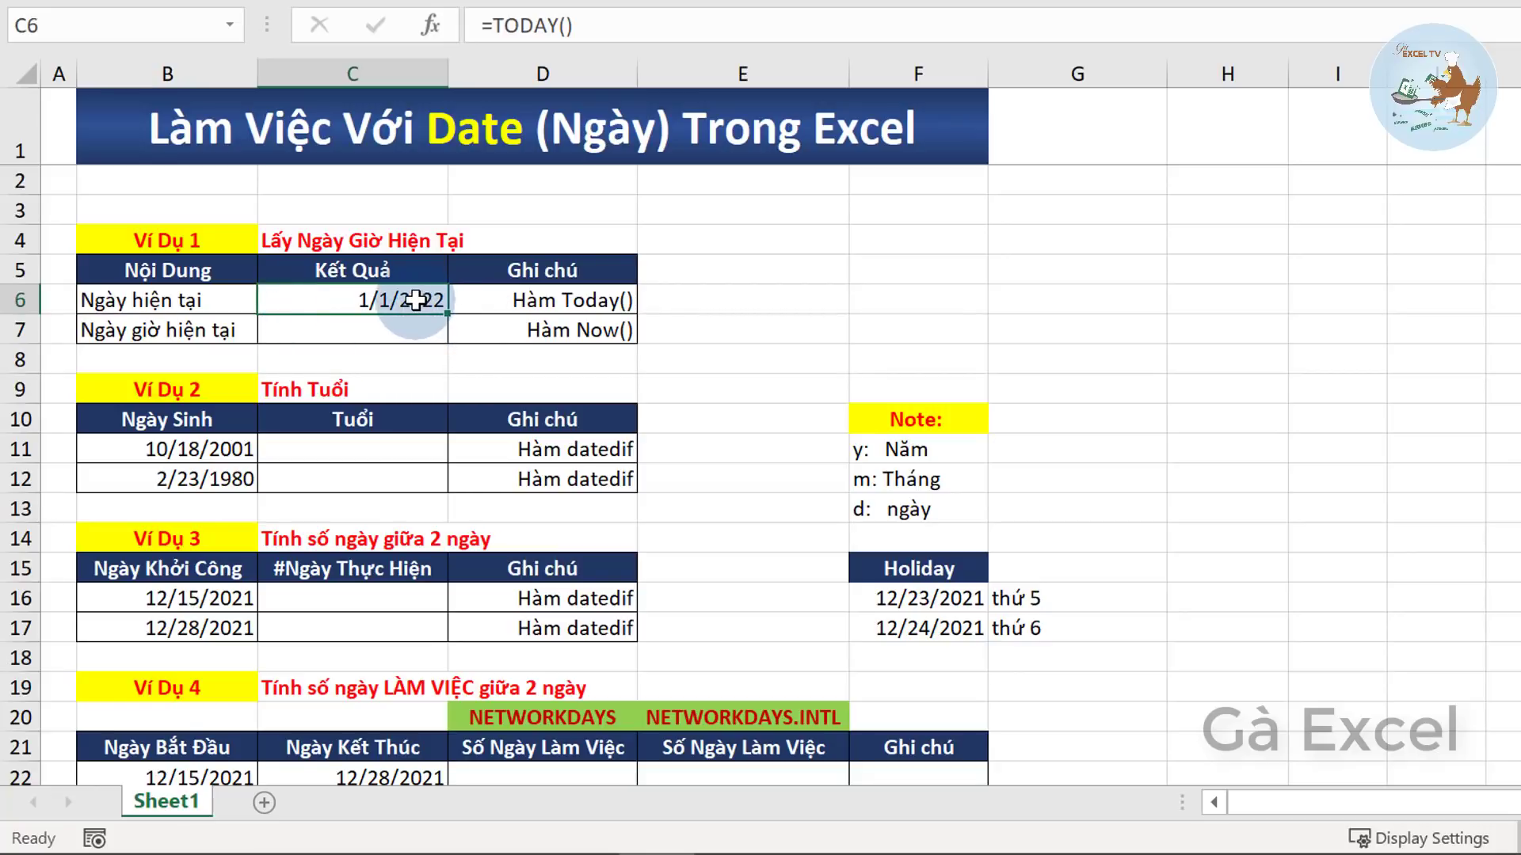
{"action": "left_click", "coordinate": [375, 331]}
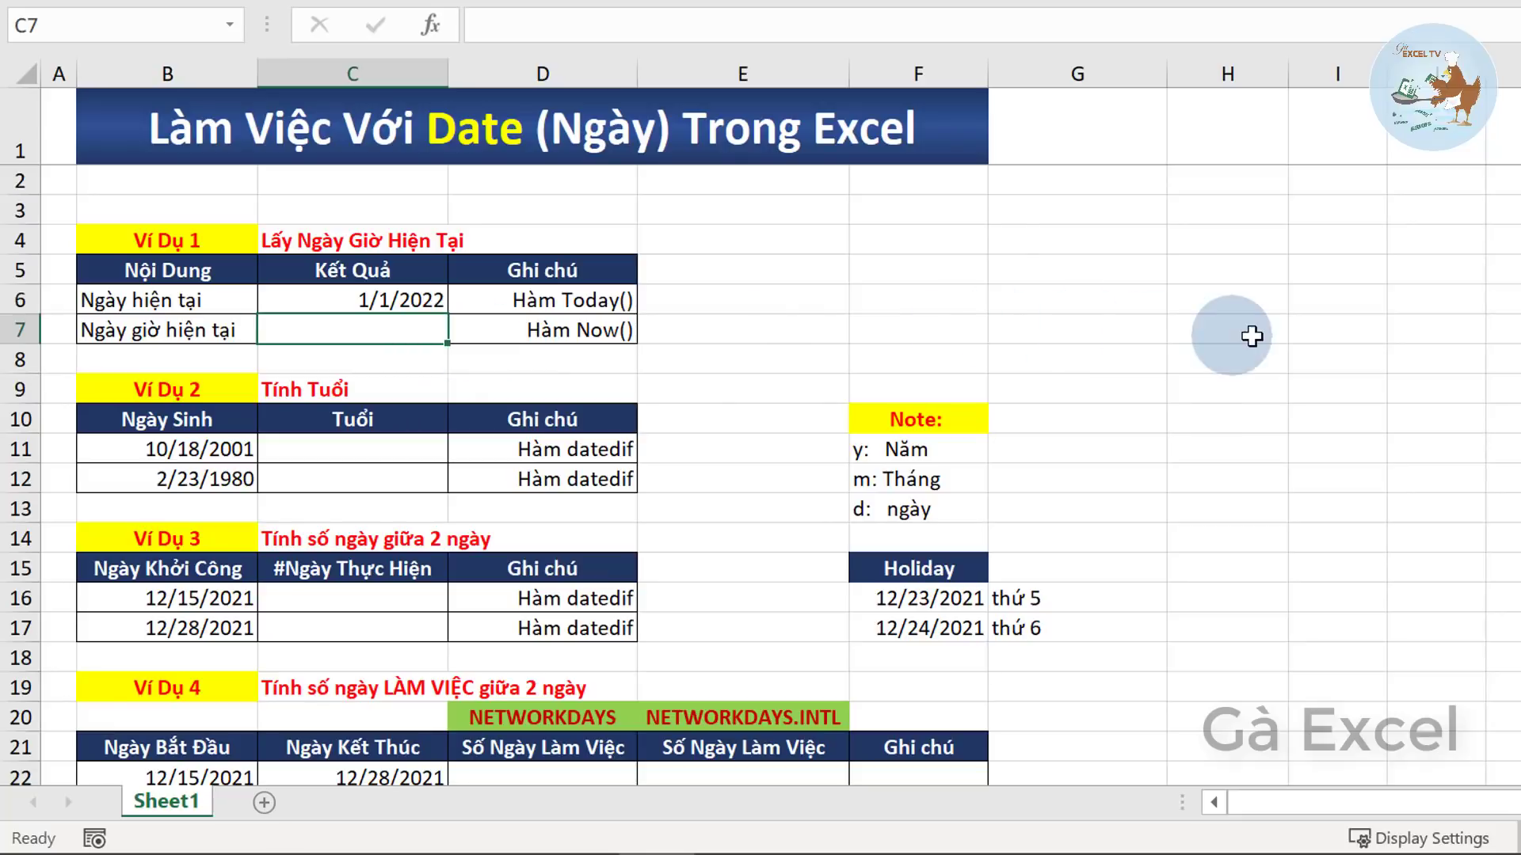
- Enter =NOW() in C7, showing the current date and time 1/1/2022 23:52
{"action": "type", "text": "=no"}
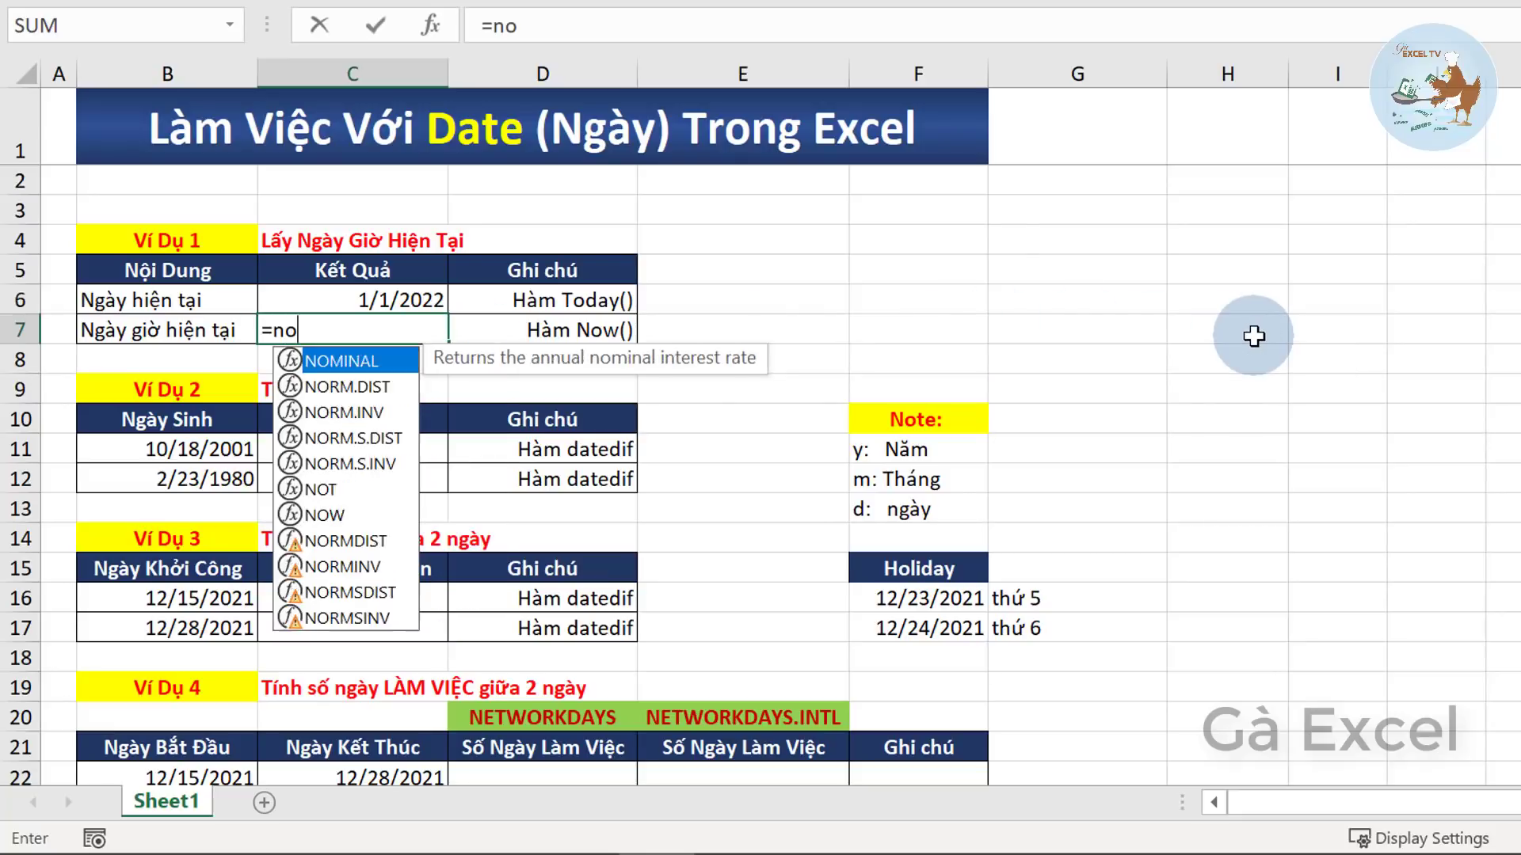
{"action": "type", "text": "w()"}
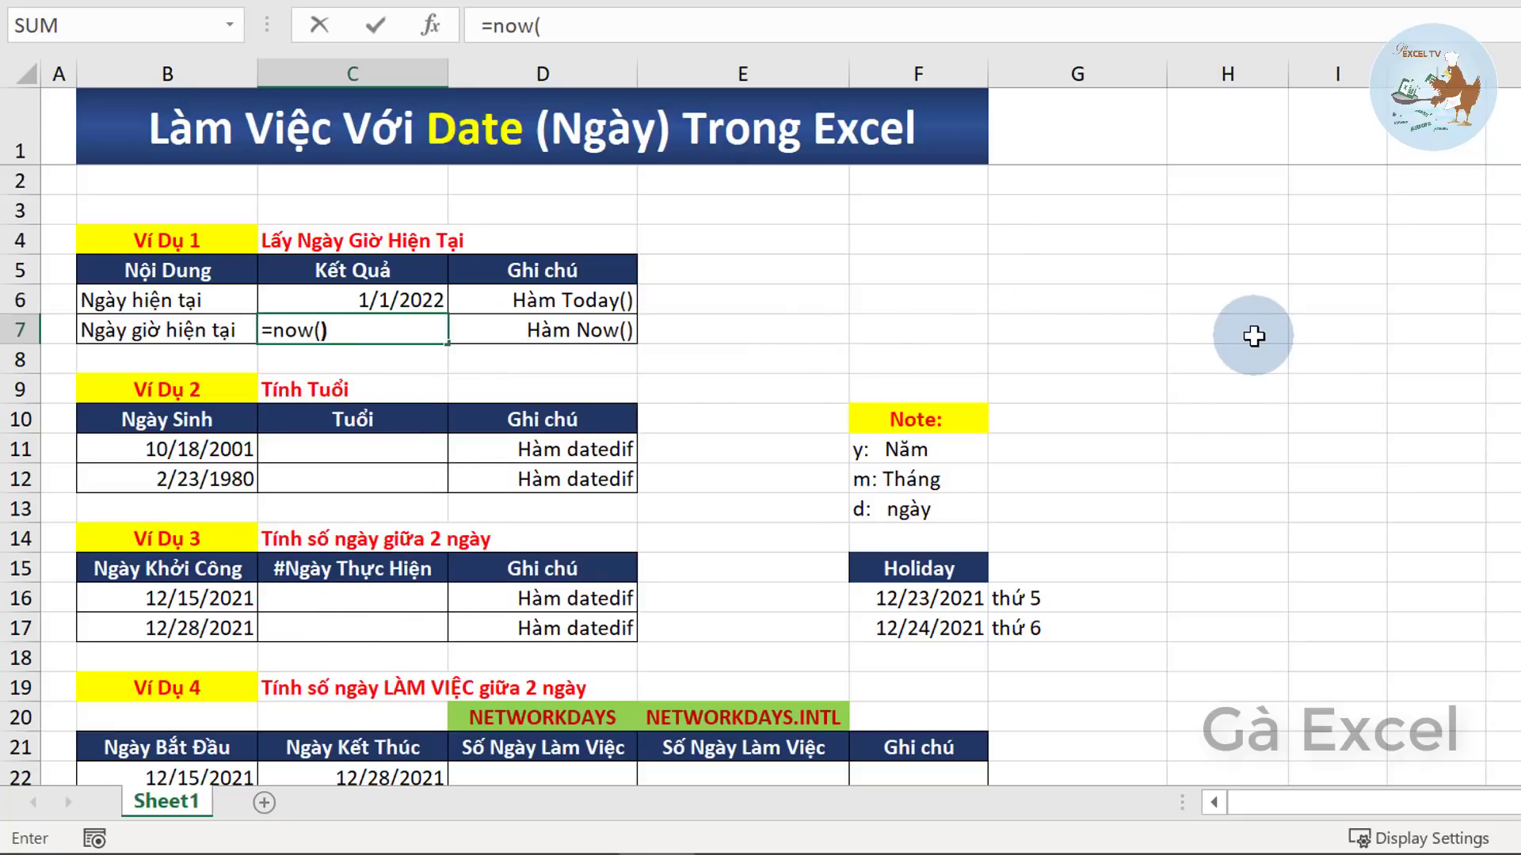
{"action": "key", "text": "Return"}
{"action": "key", "text": "Up"}
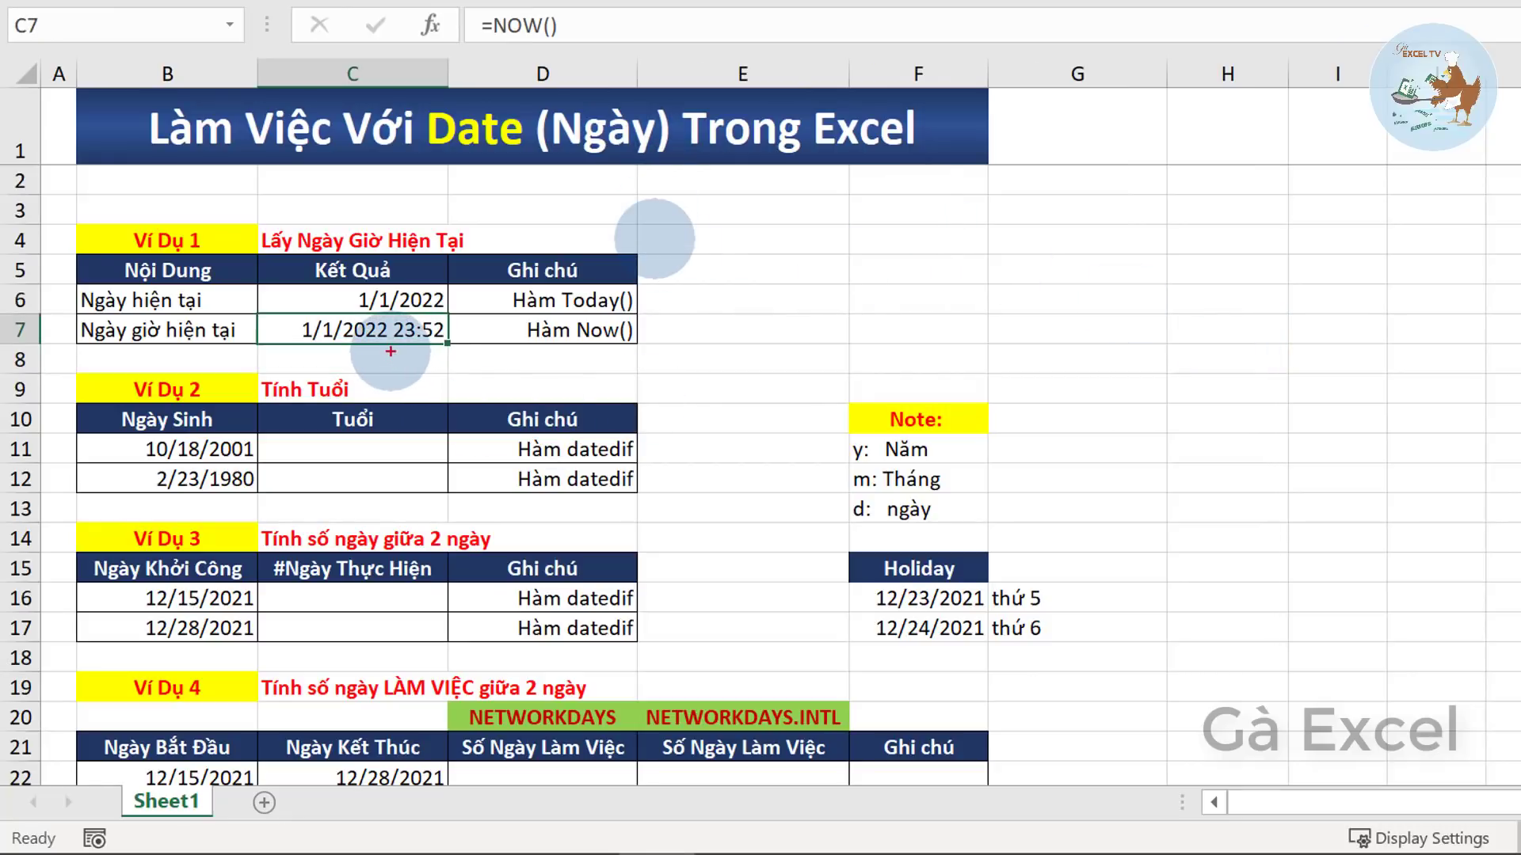
{"action": "left_click_drag", "start_coordinate": [390, 350], "coordinate": [413, 350]}
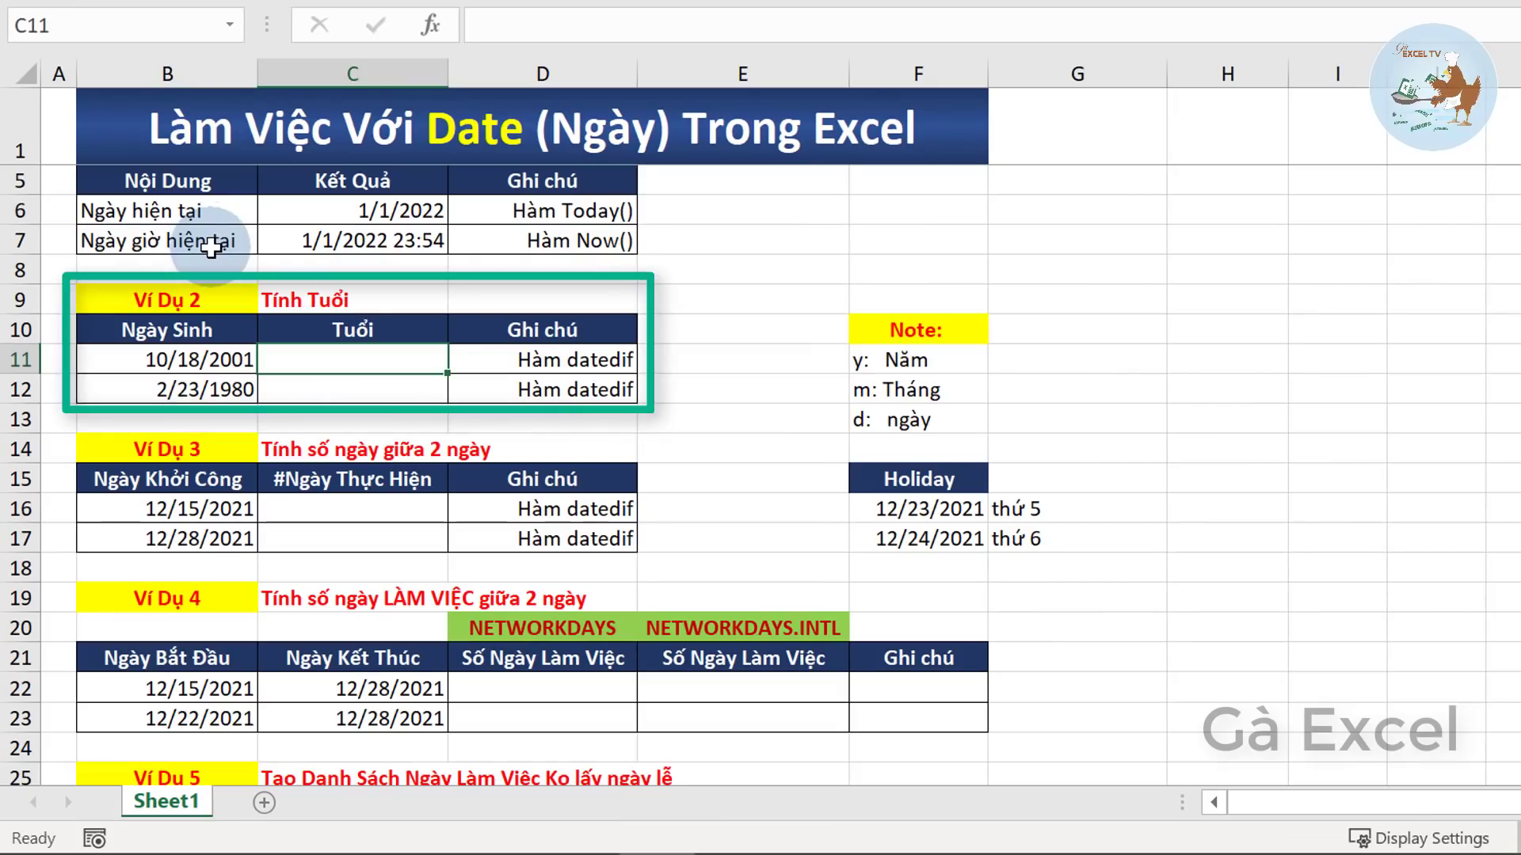
- Type =datedif(B11,today(),"y") in C11 for the 10/18/2001 birth date
{"action": "left_click", "coordinate": [222, 360]}
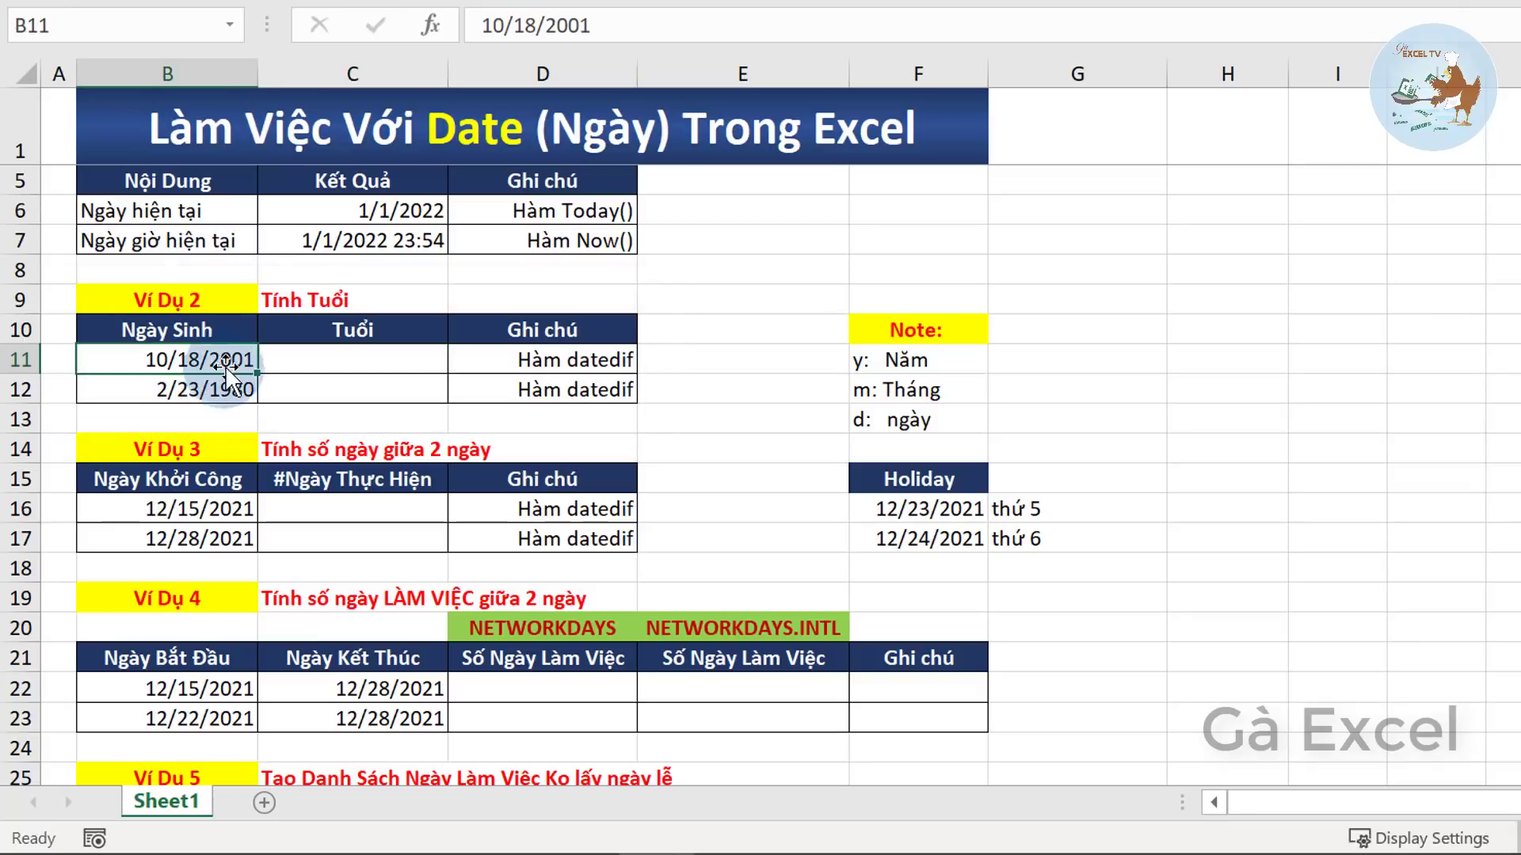
{"action": "left_click", "coordinate": [164, 390]}
{"action": "left_click", "coordinate": [127, 356]}
{"action": "left_click", "coordinate": [128, 388]}
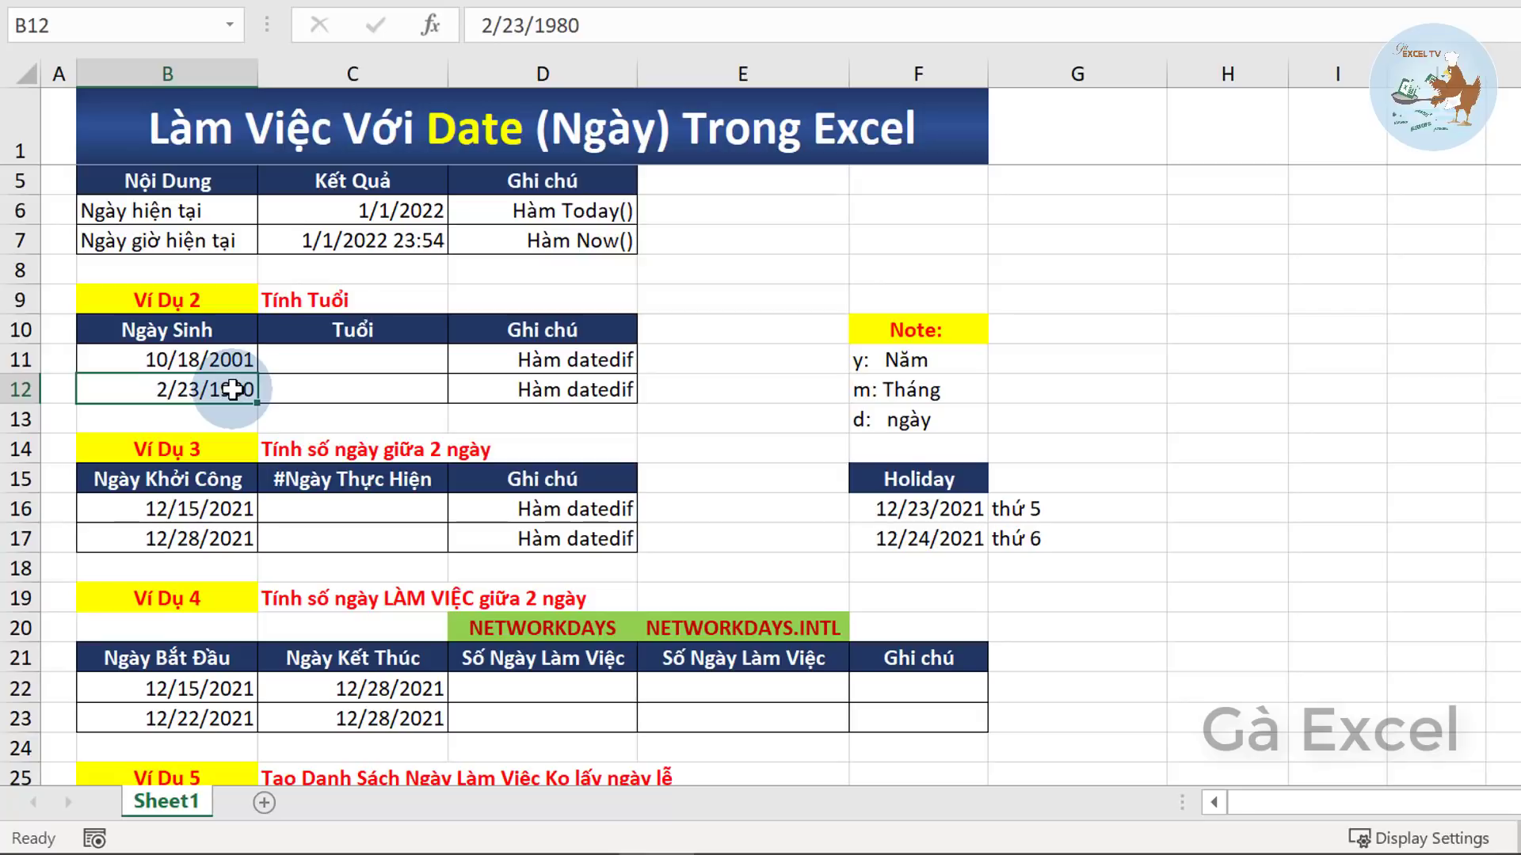
{"action": "left_click", "coordinate": [349, 355]}
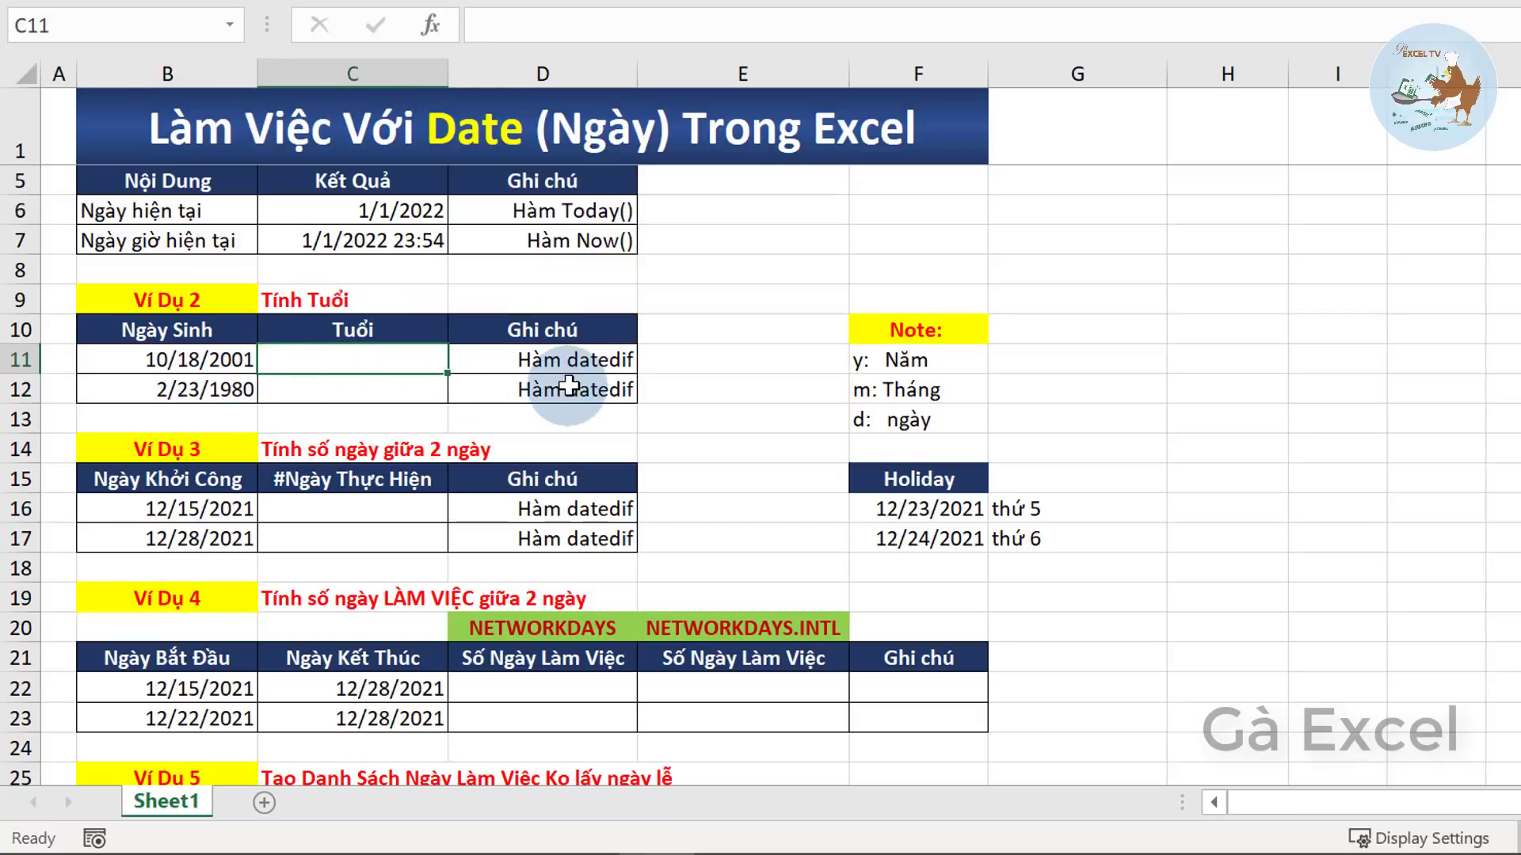
{"action": "type", "text": "="}
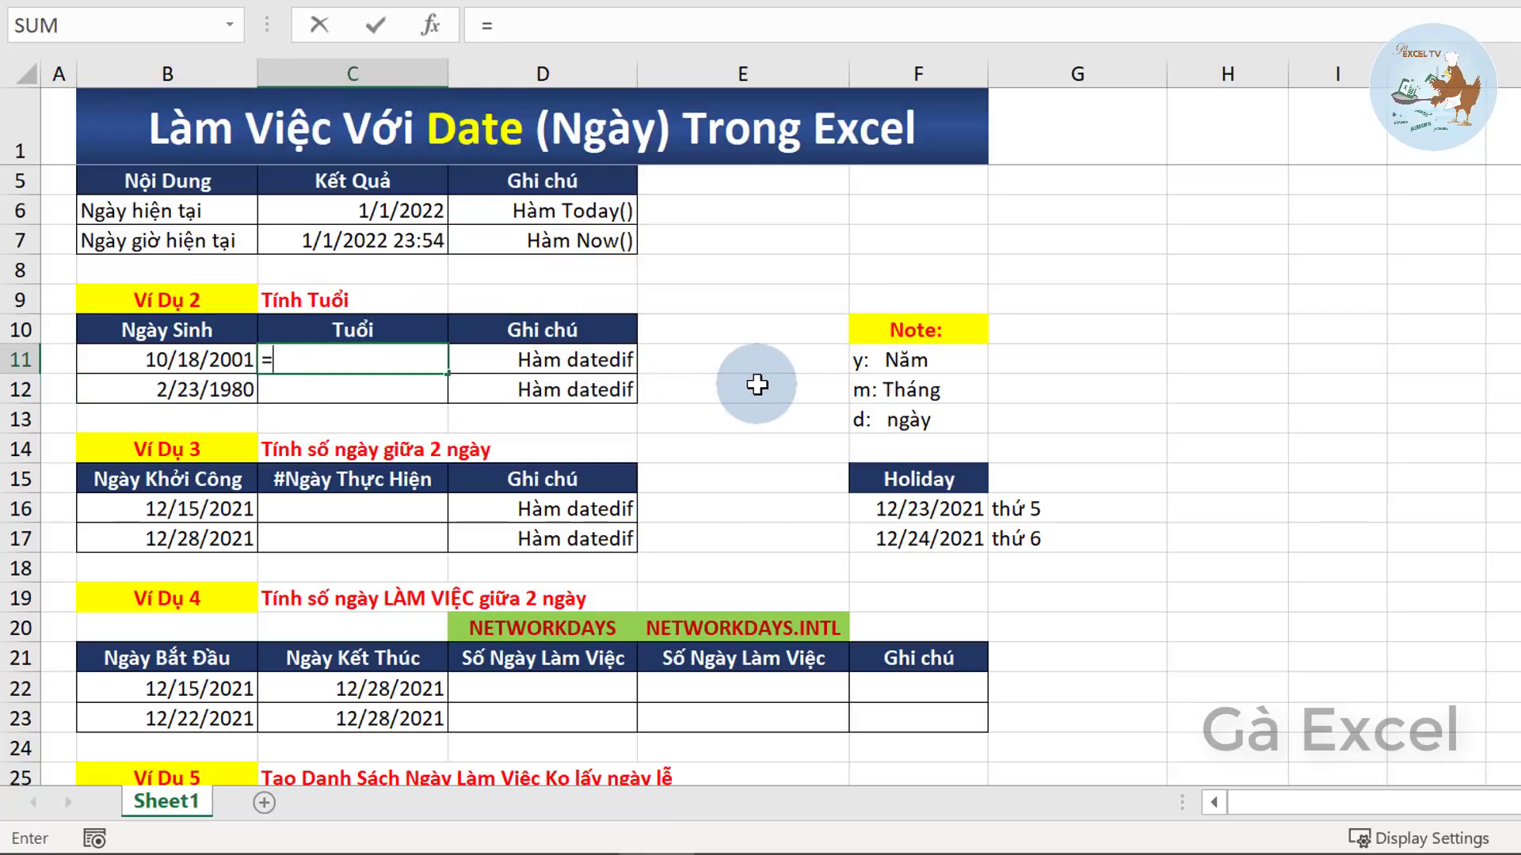
{"action": "type", "text": "date"}
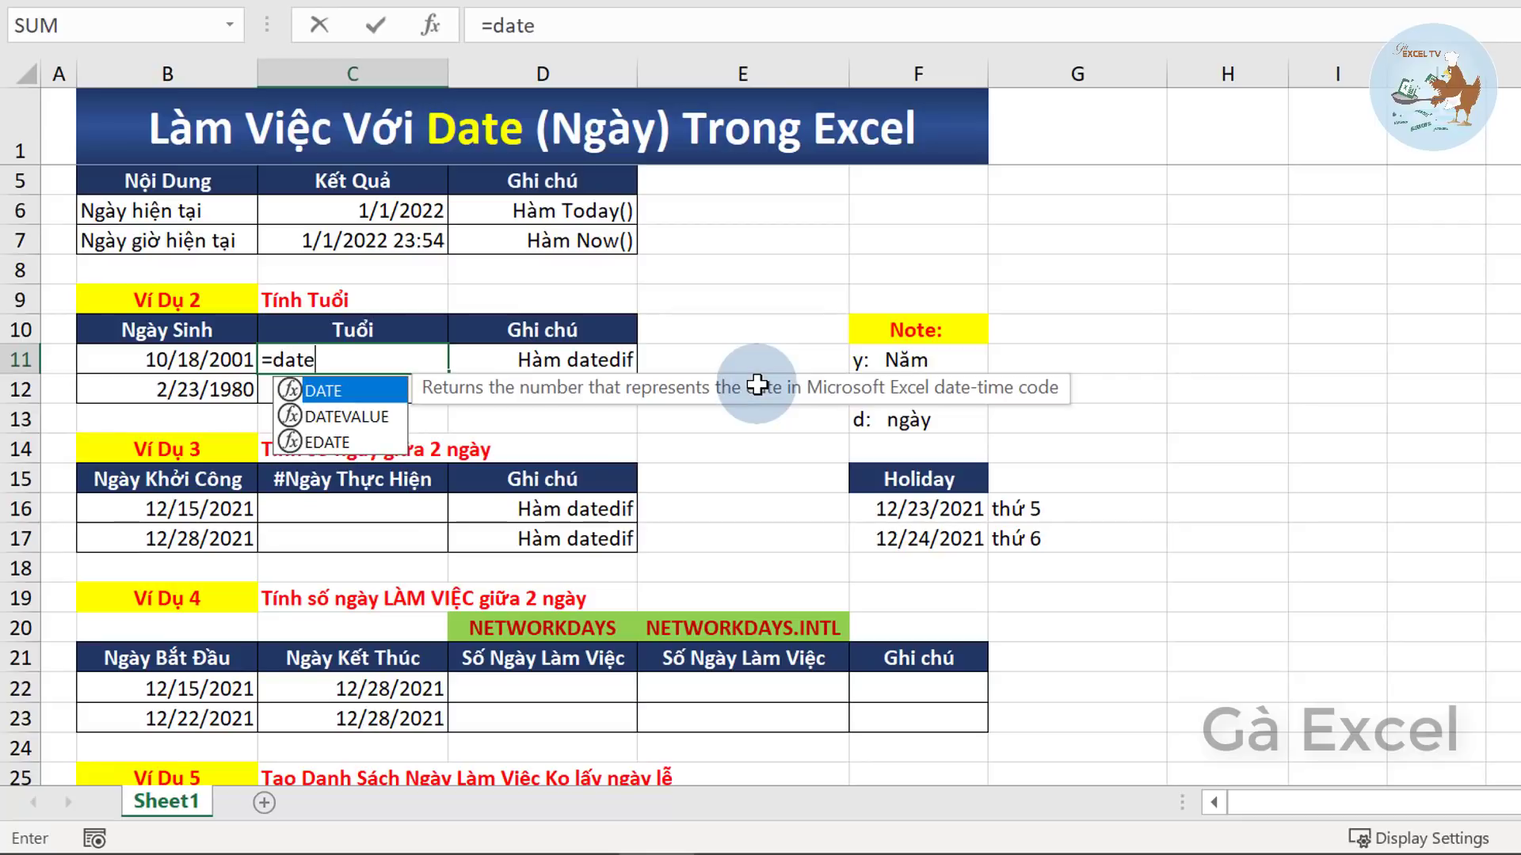
{"action": "type", "text": "dif"}
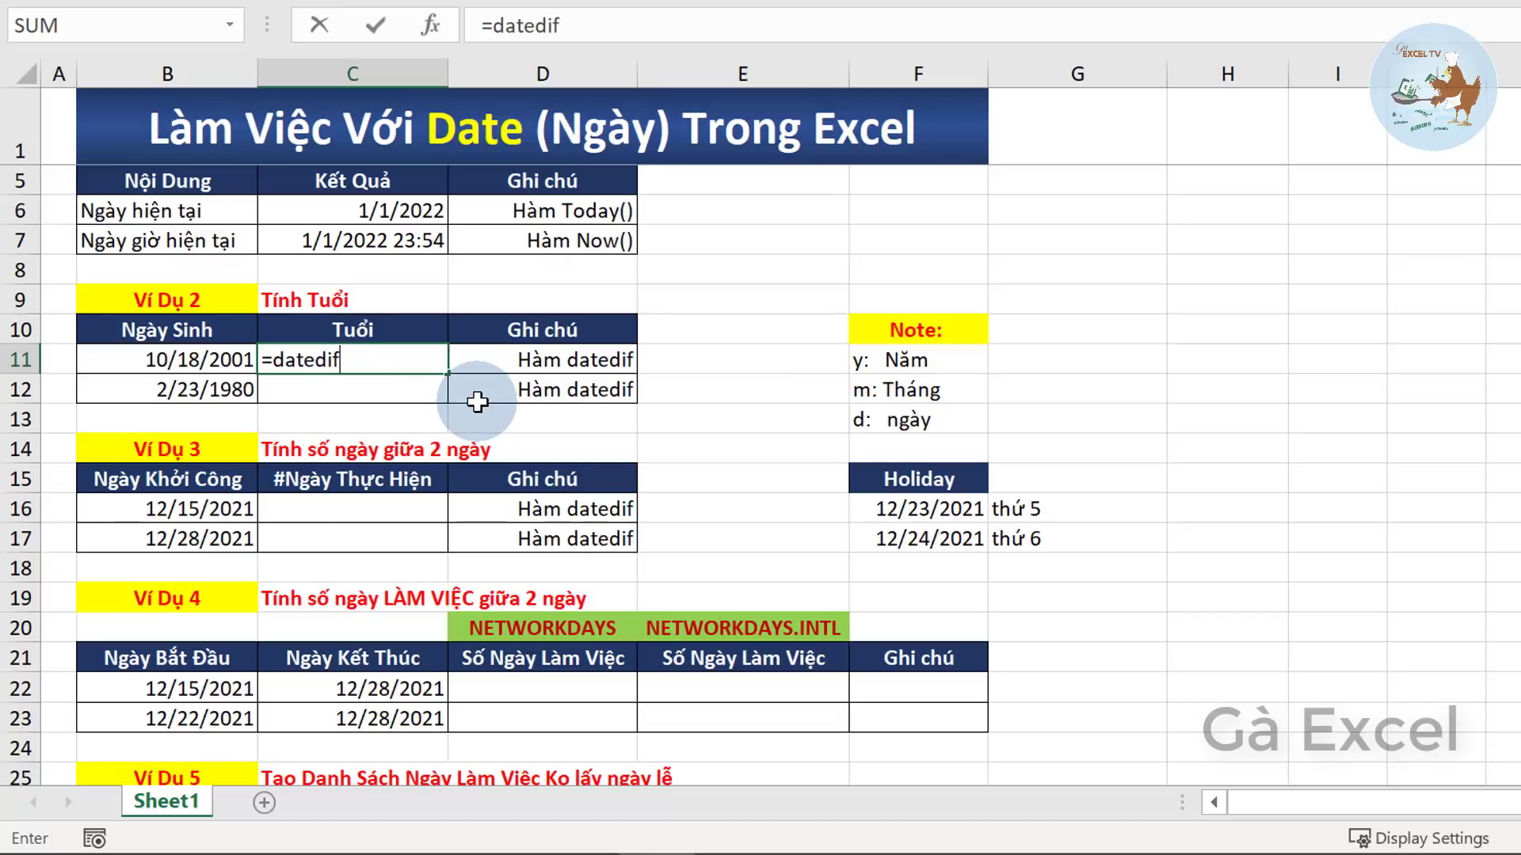
{"action": "type", "text": "("}
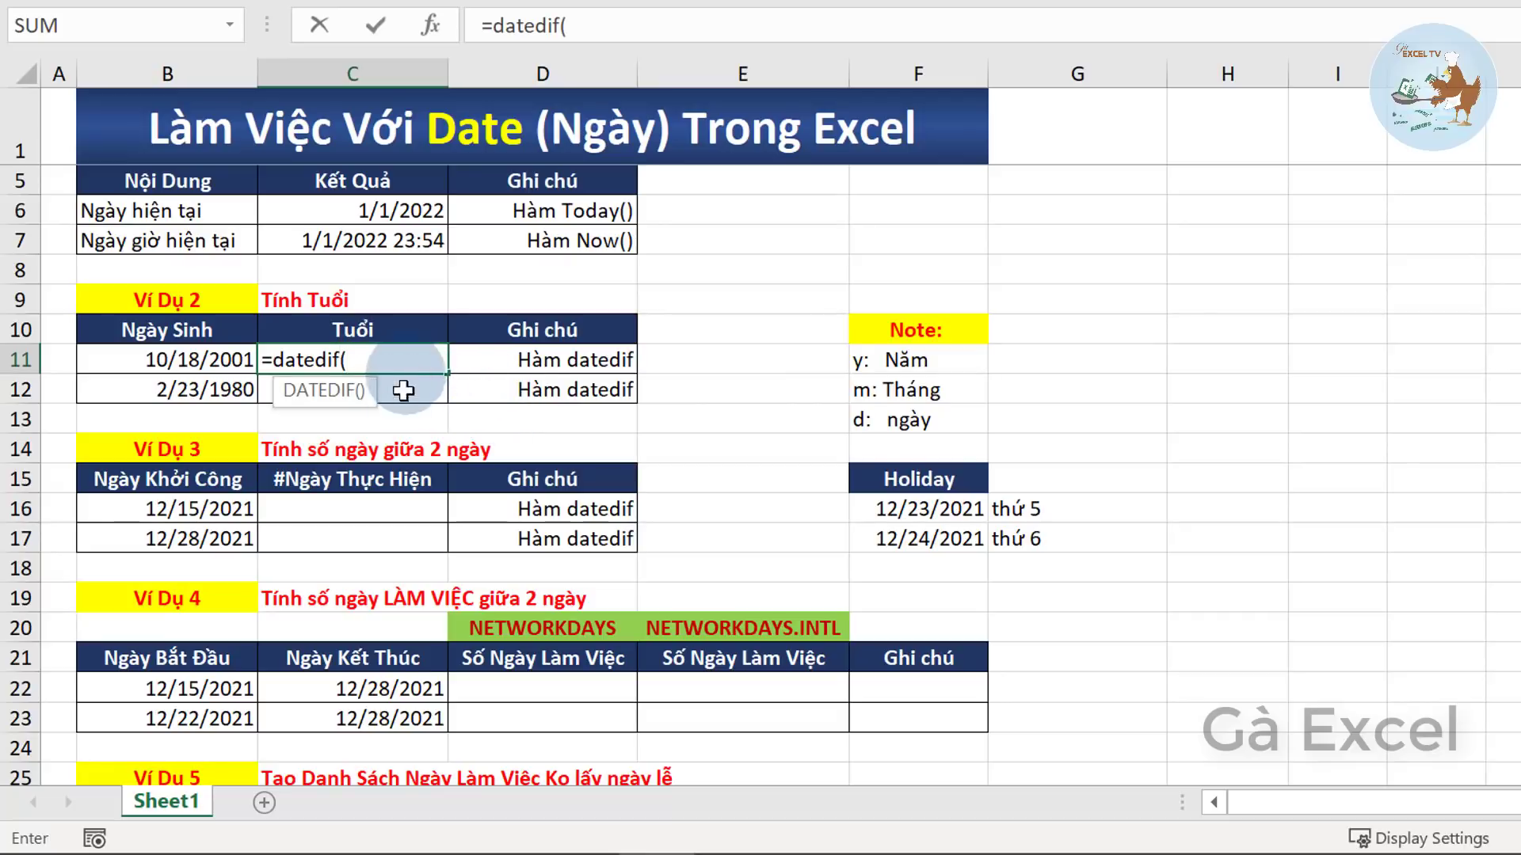
{"action": "left_click", "coordinate": [190, 359]}
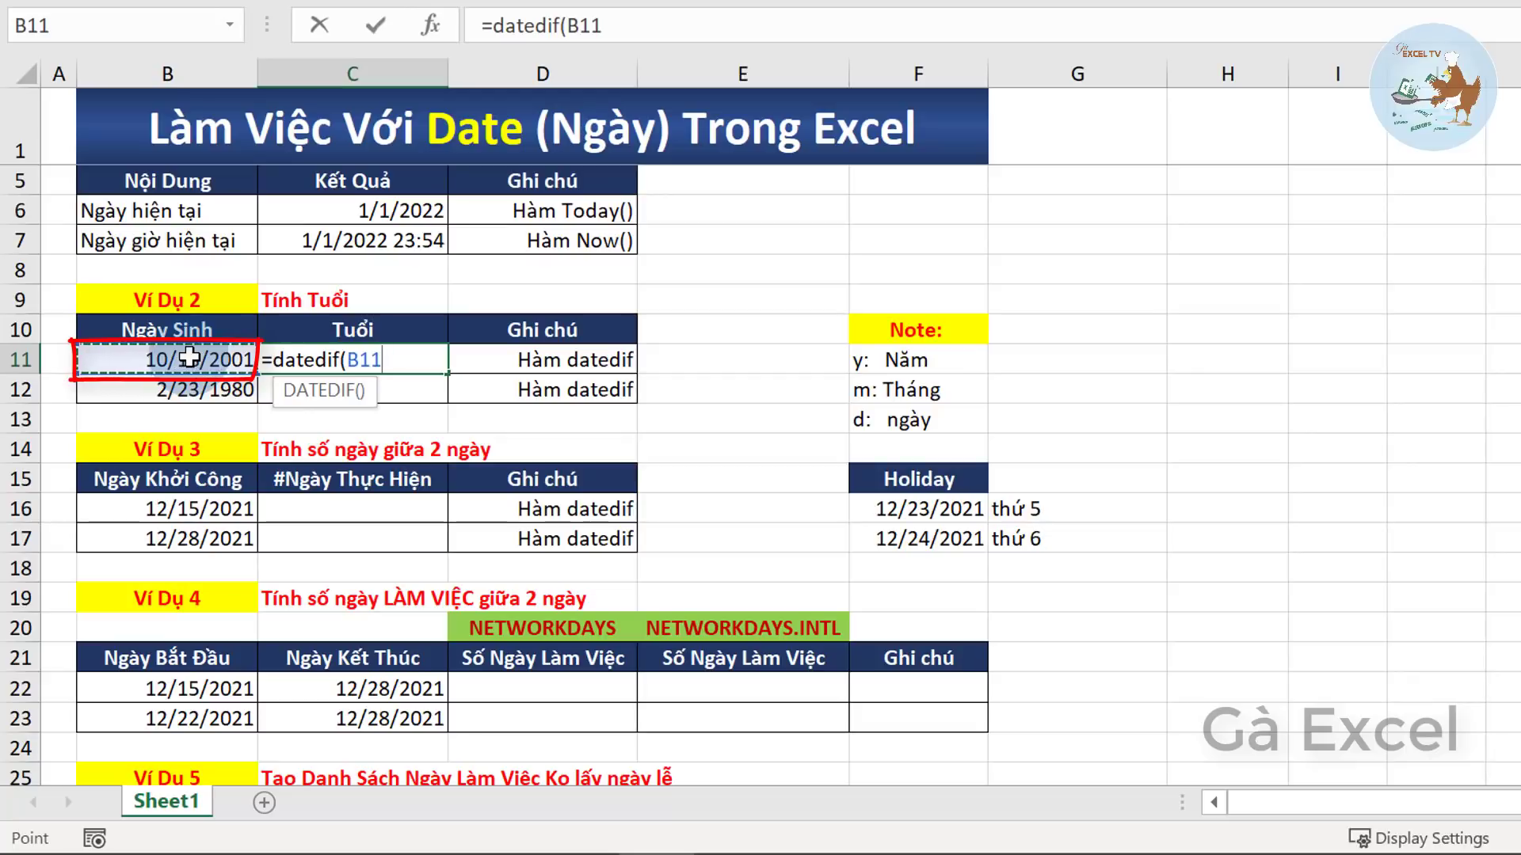
{"action": "type", "text": ","}
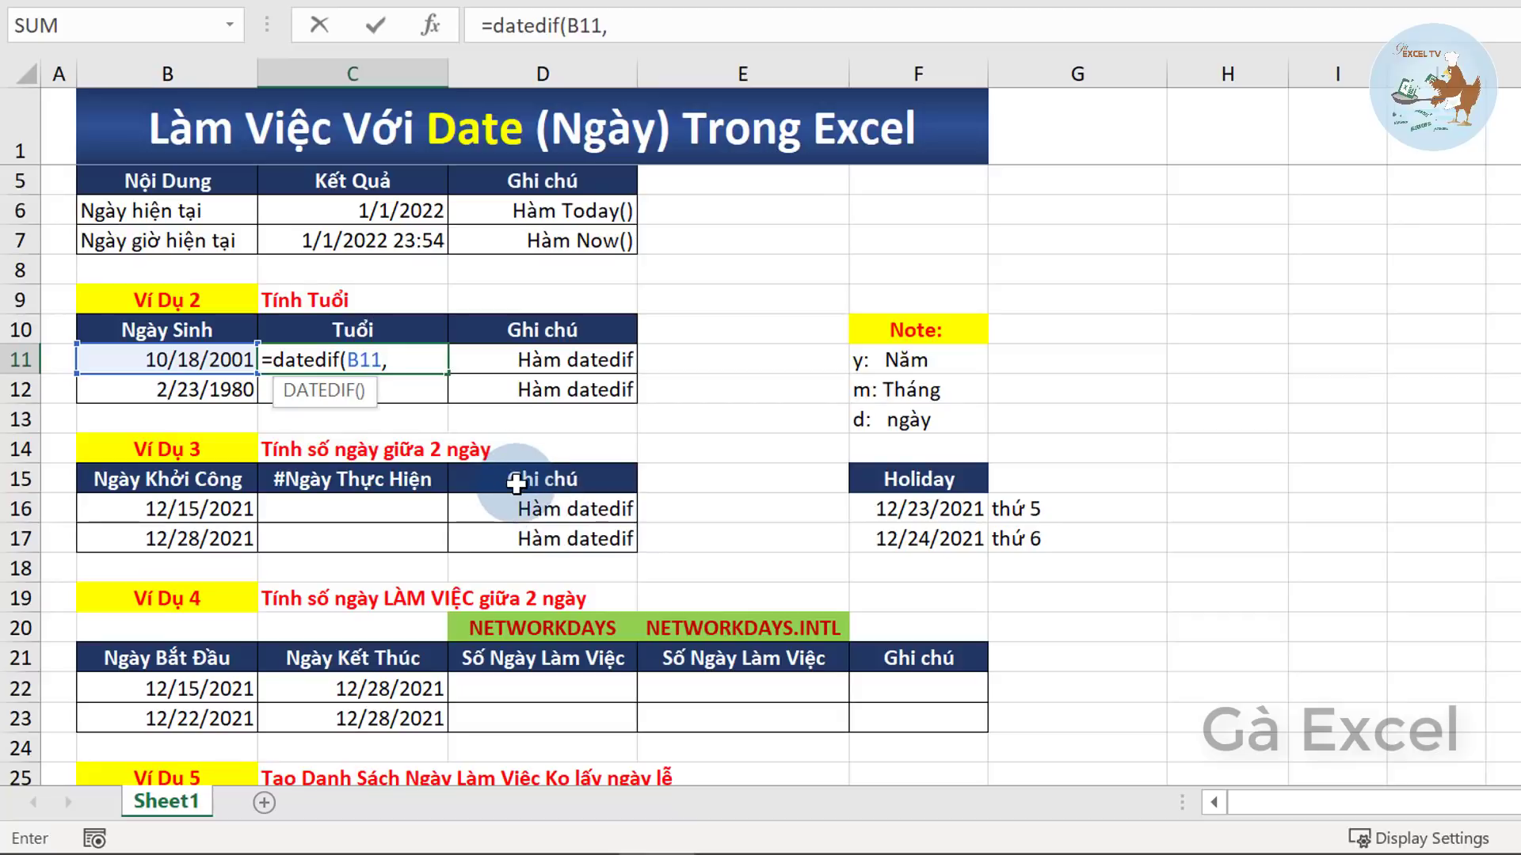
{"action": "type", "text": "today"}
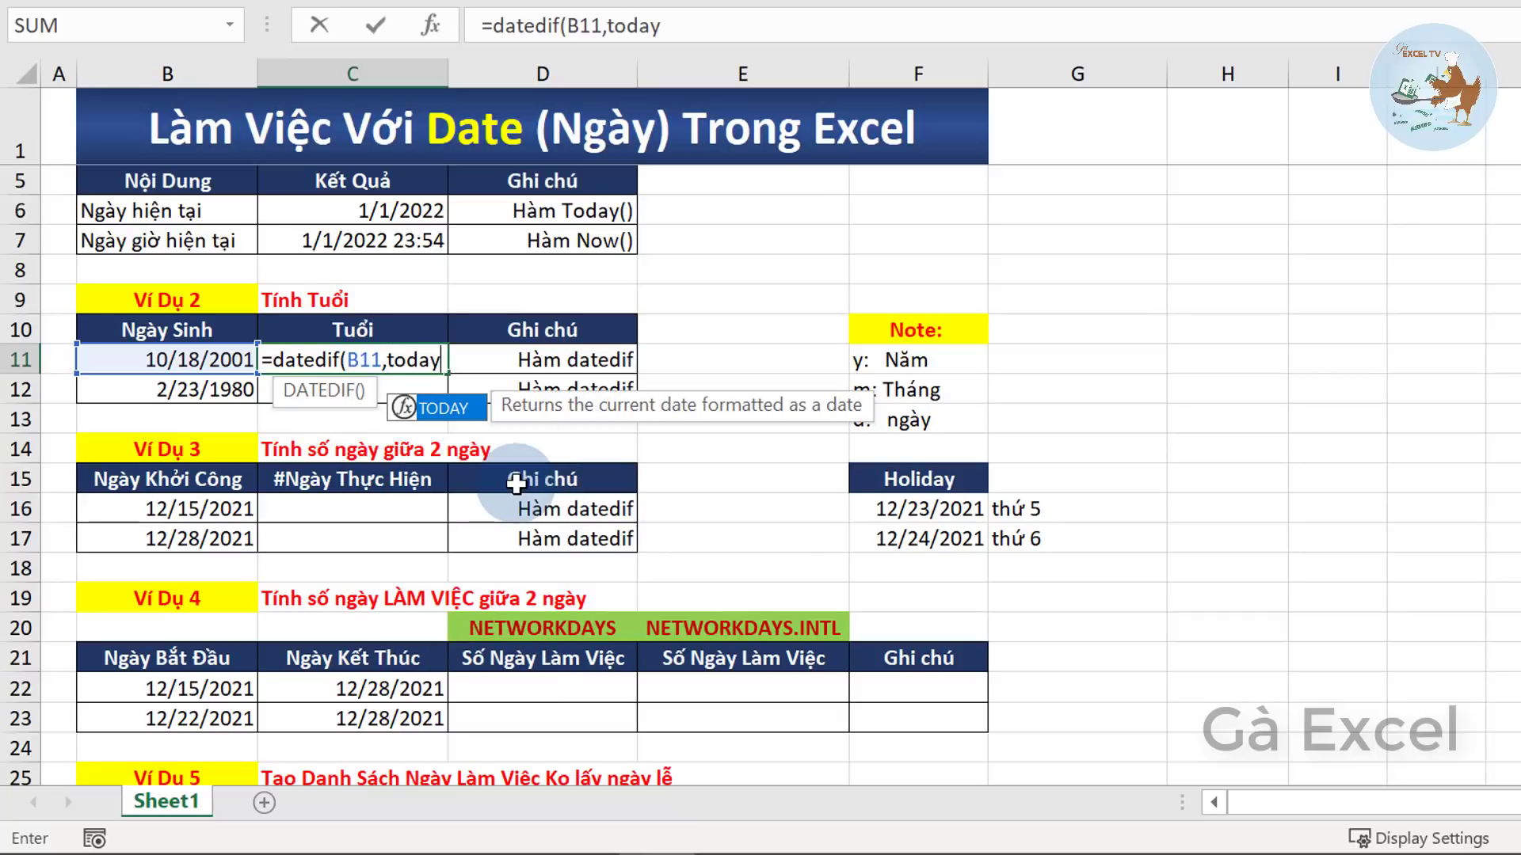
{"action": "type", "text": "(),\"y"}
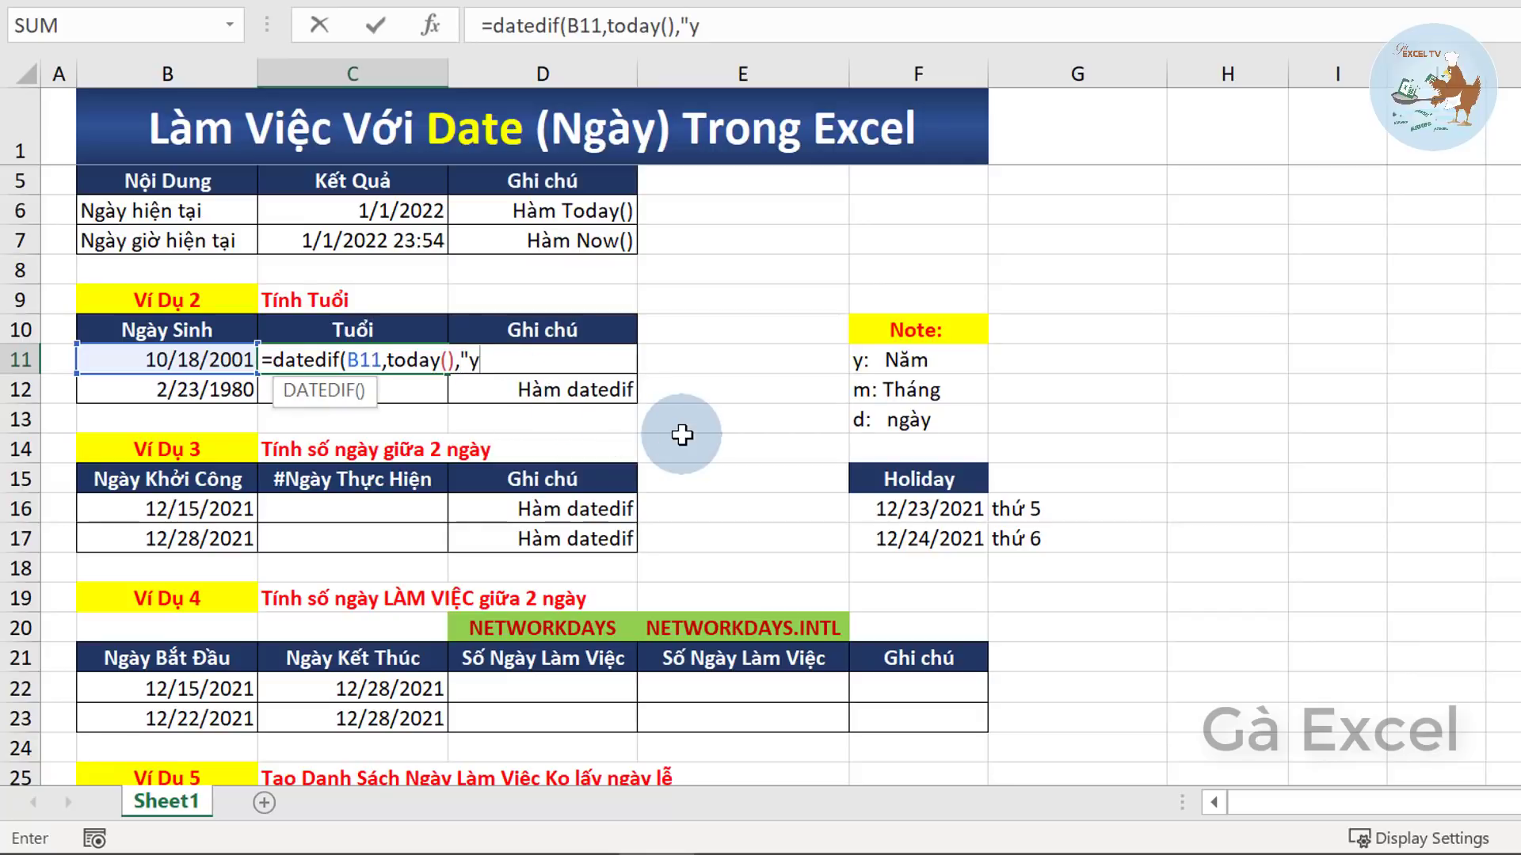
{"action": "type", "text": ")"}
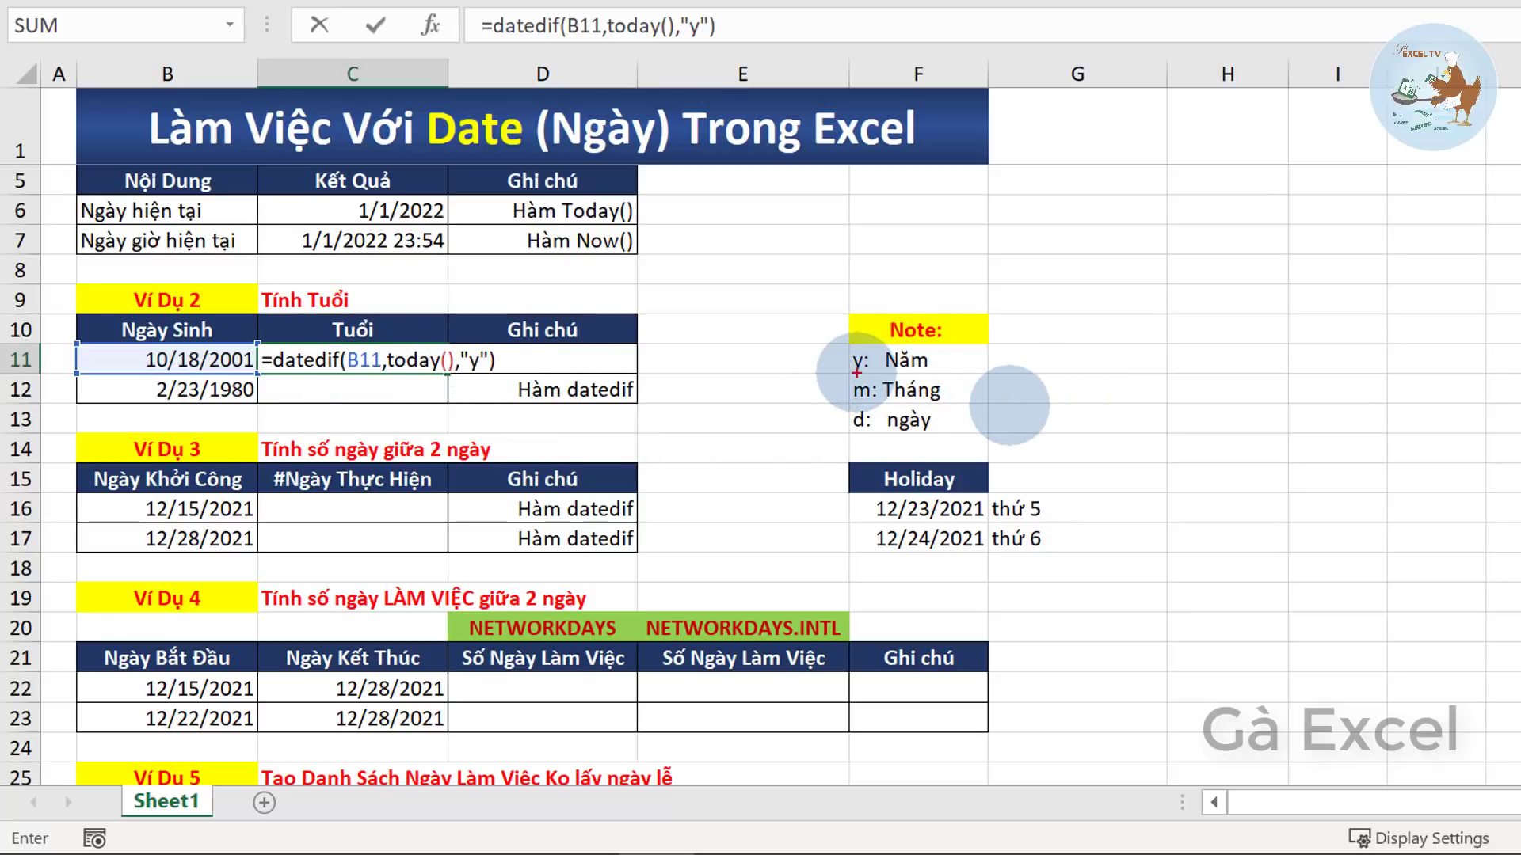
- Commit the DATEDIF years formula in C11, giving an age of 20.00
{"action": "left_click_drag", "start_coordinate": [856, 370], "coordinate": [932, 367]}
{"action": "left_click_drag", "start_coordinate": [856, 402], "coordinate": [950, 404]}
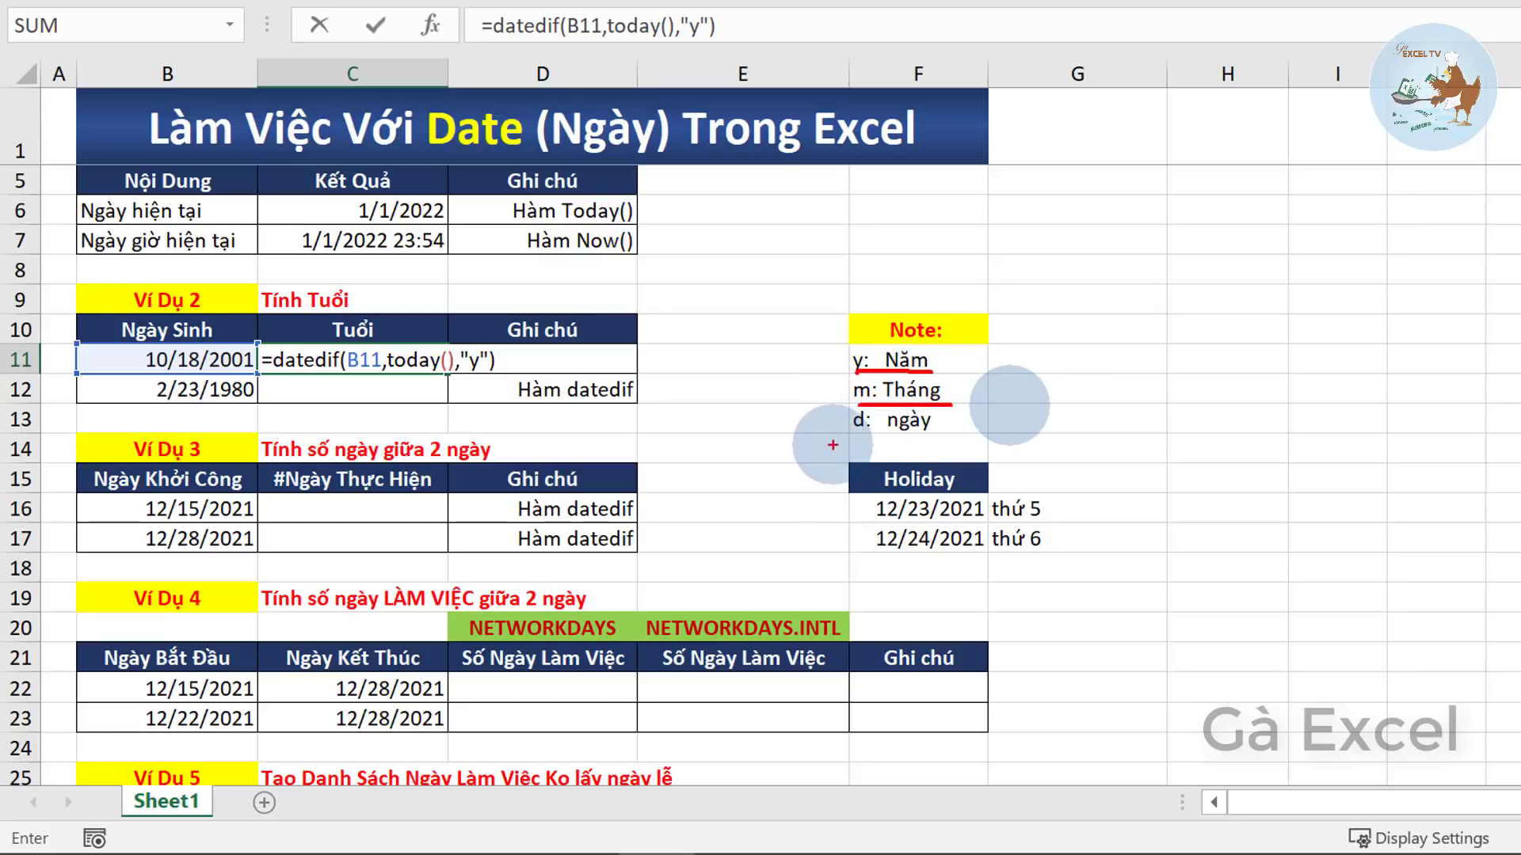
{"action": "left_click_drag", "start_coordinate": [855, 436], "coordinate": [956, 435]}
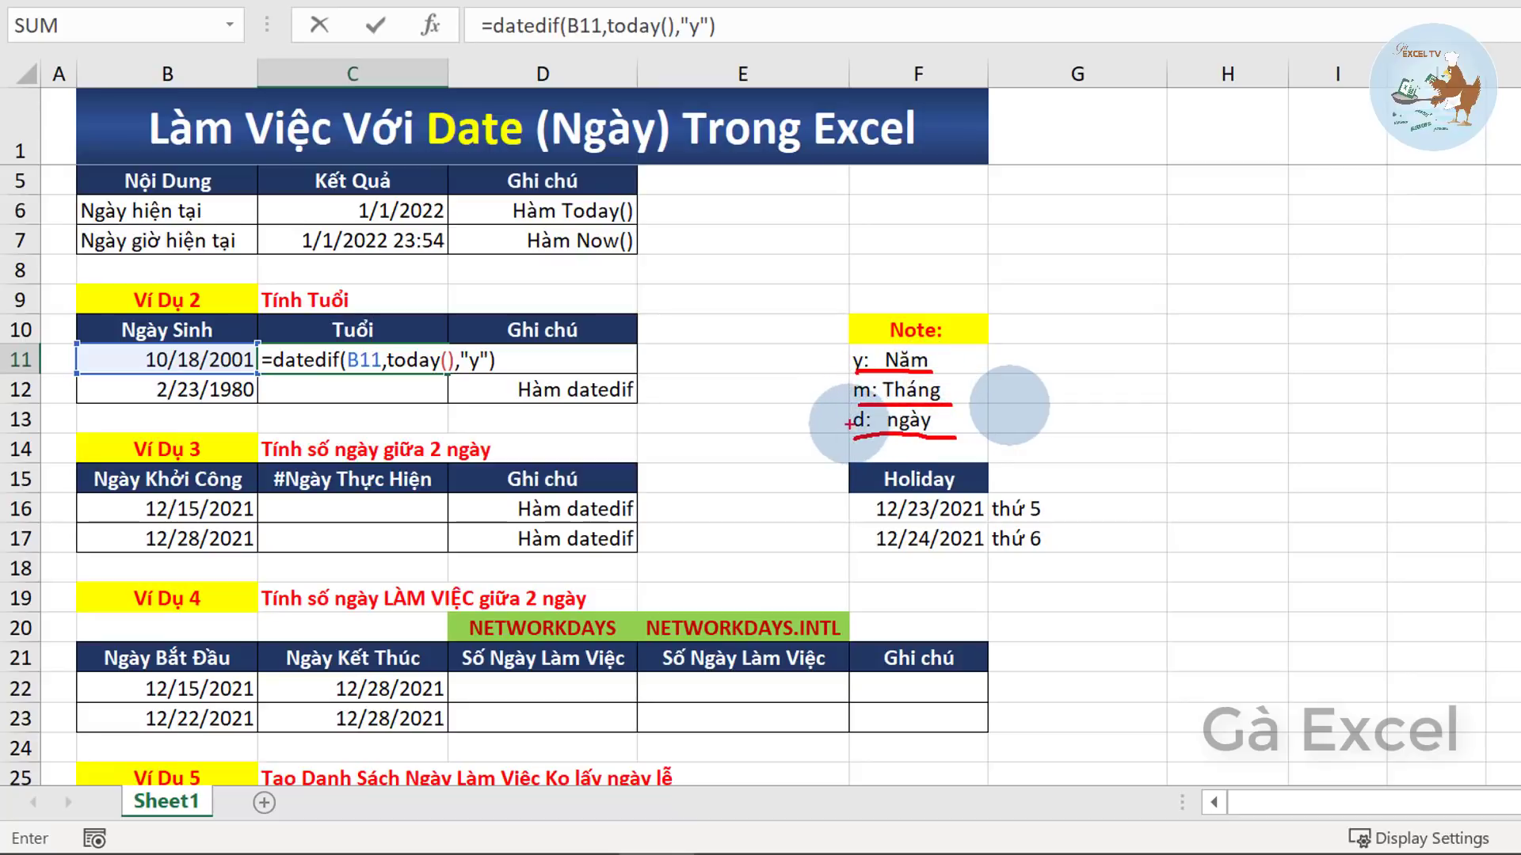
{"action": "key", "text": "Escape"}
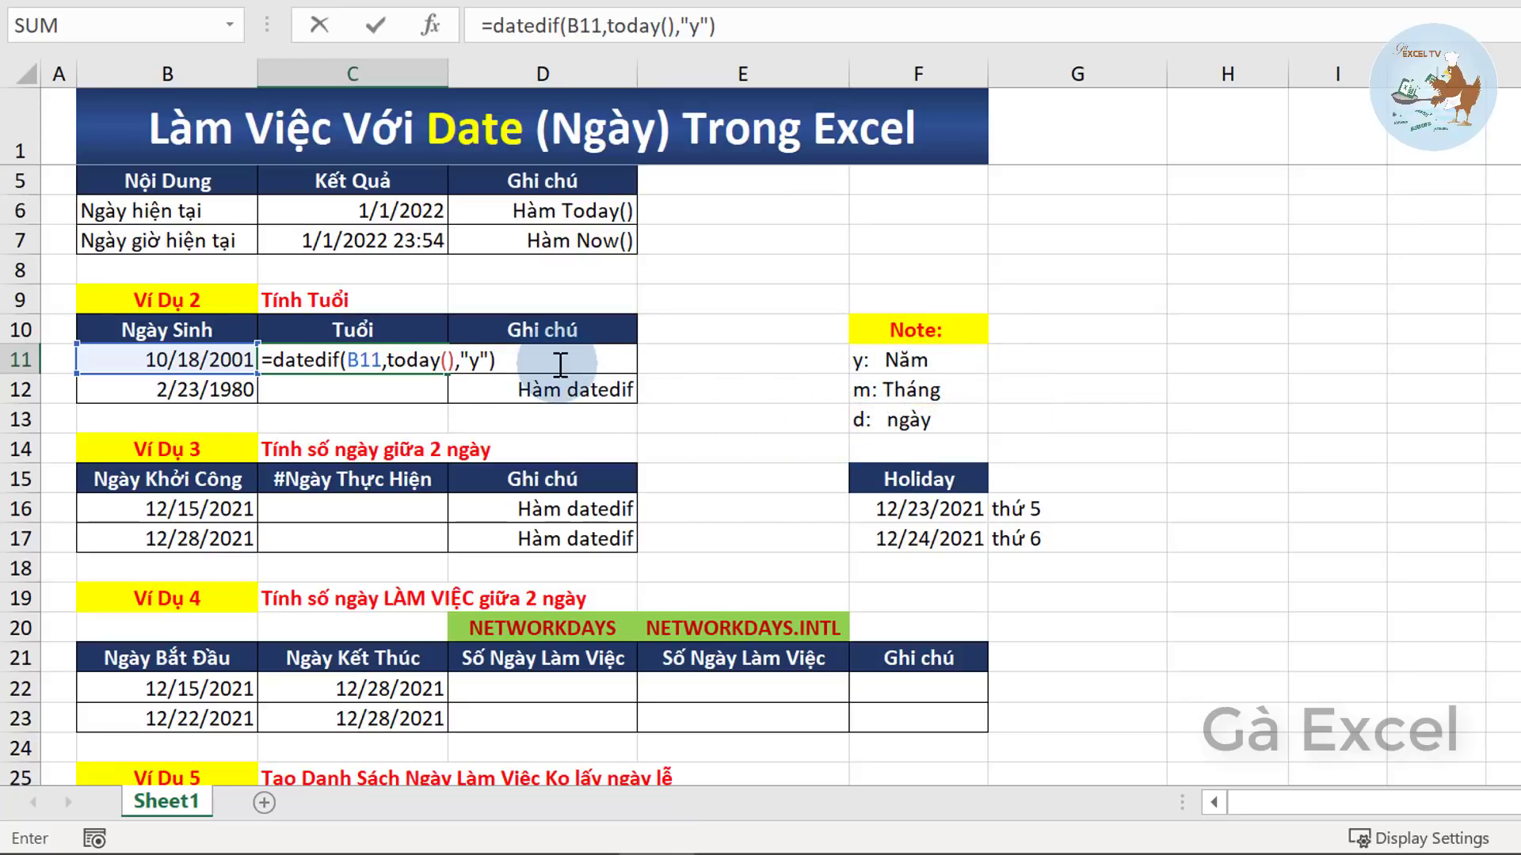
{"action": "key", "text": "Return"}
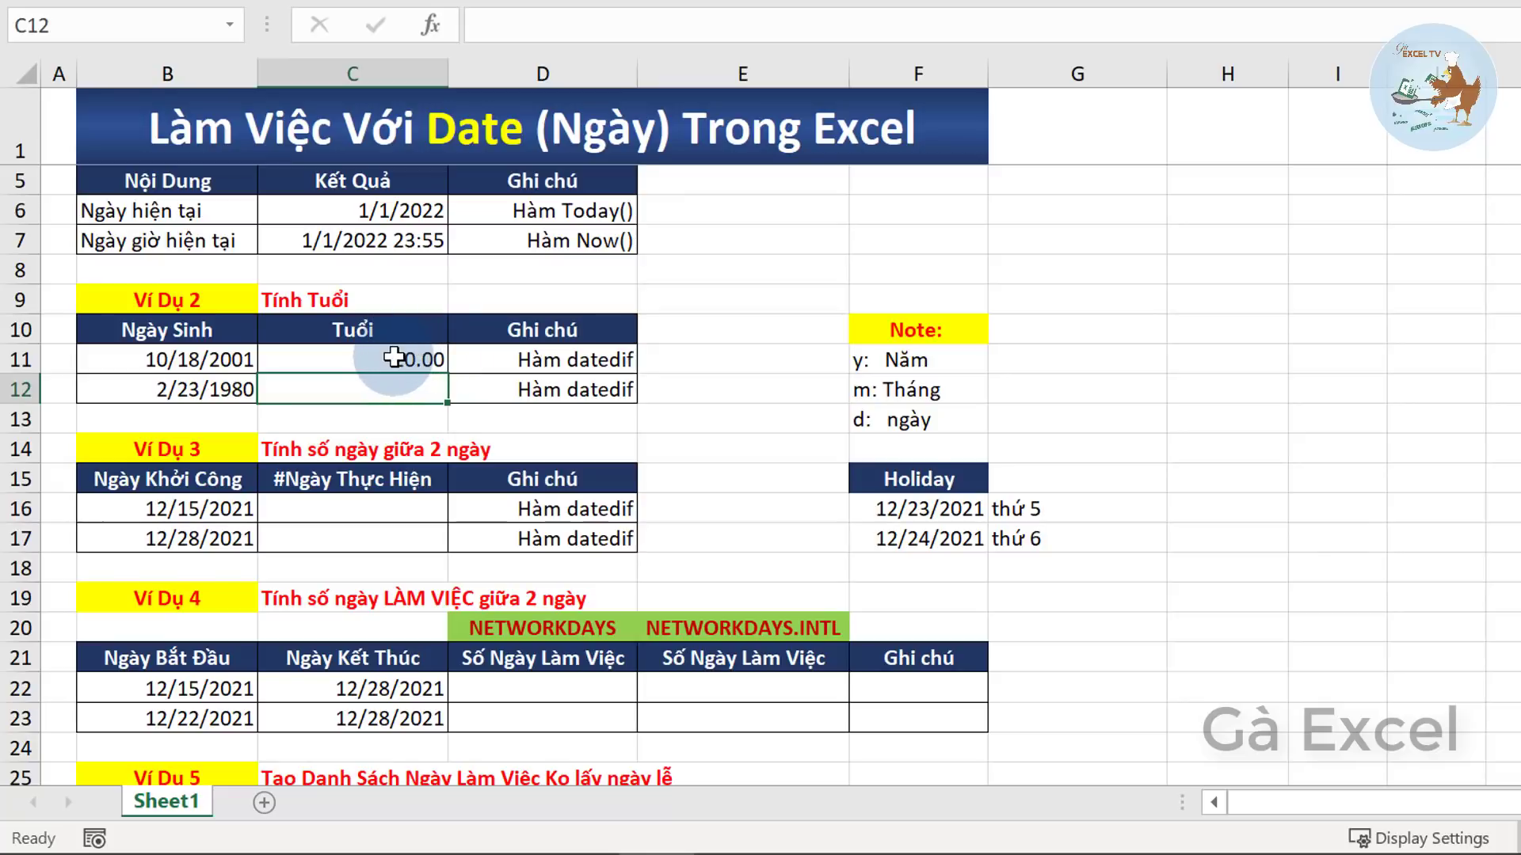
{"action": "left_click", "coordinate": [393, 358]}
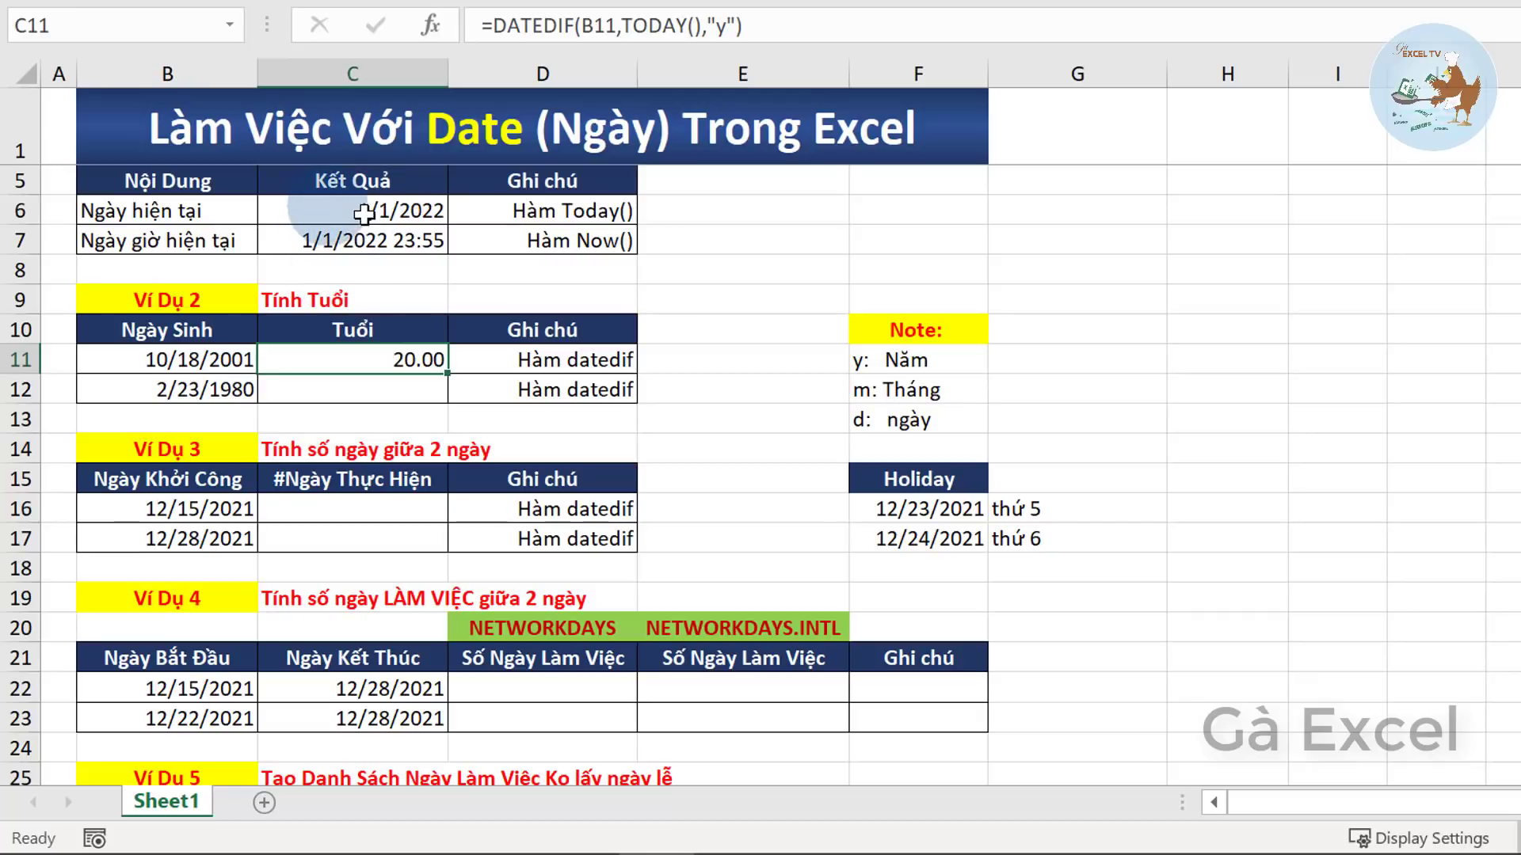
{"action": "left_click", "coordinate": [129, 361]}
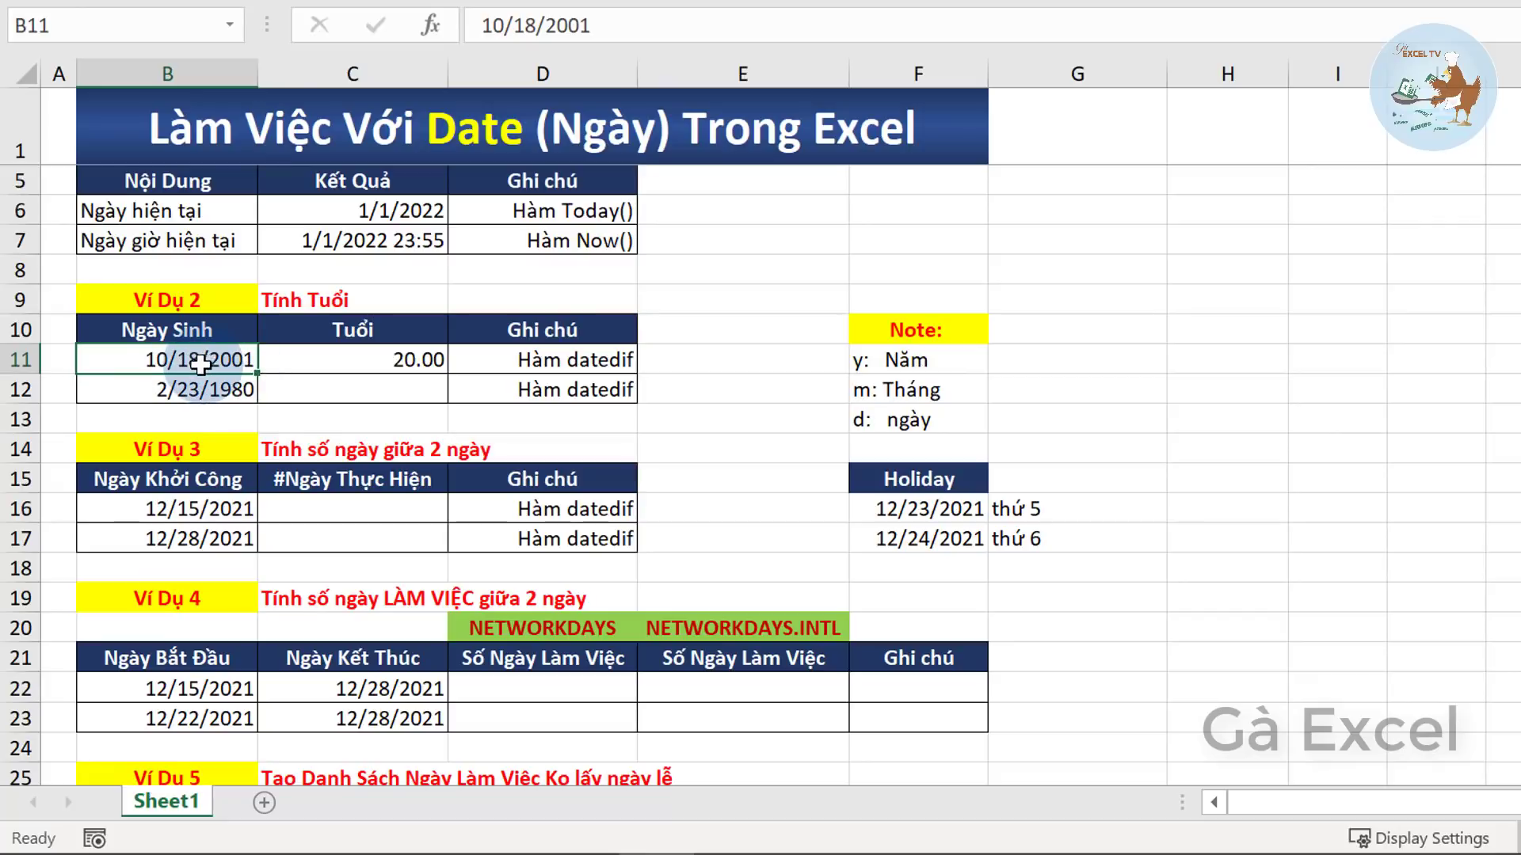
{"action": "left_click", "coordinate": [411, 361]}
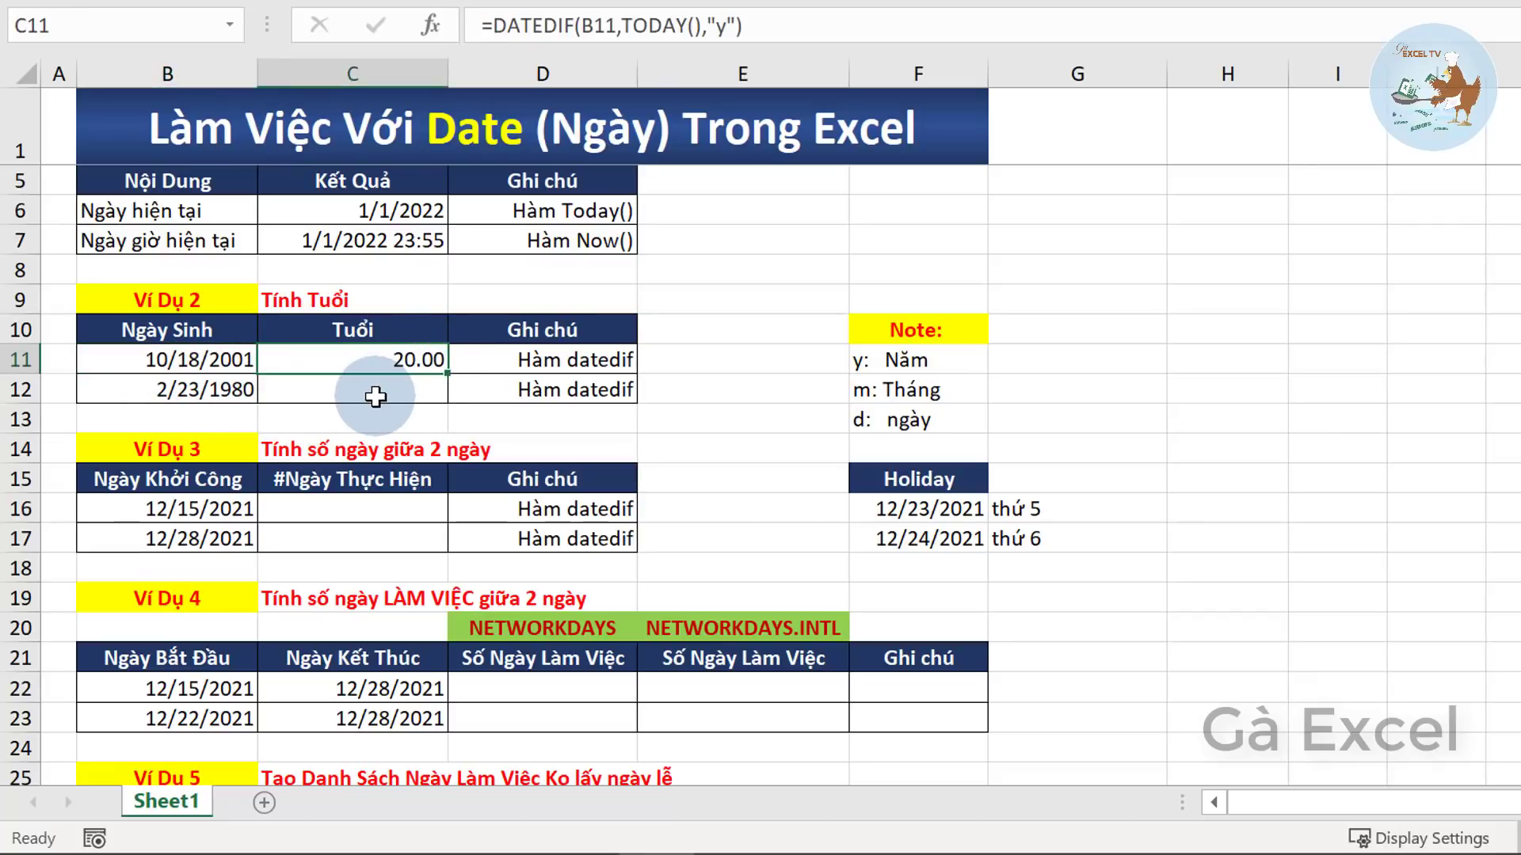
{"action": "left_click", "coordinate": [190, 362]}
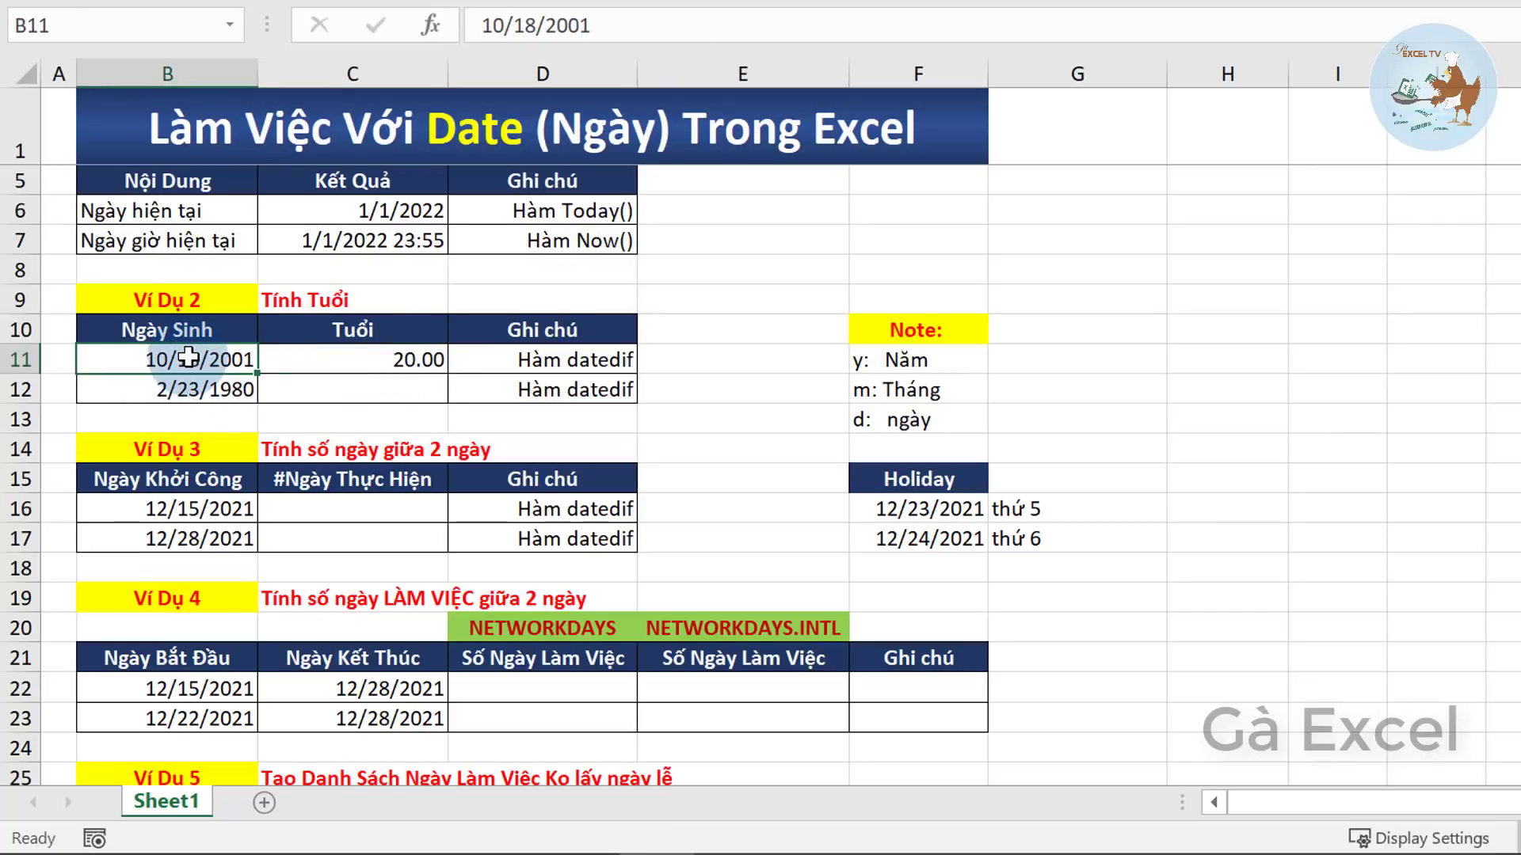
- Copy the age formula down to C12, giving 41.00 for the 1980 birth date
{"action": "left_click", "coordinate": [353, 394]}
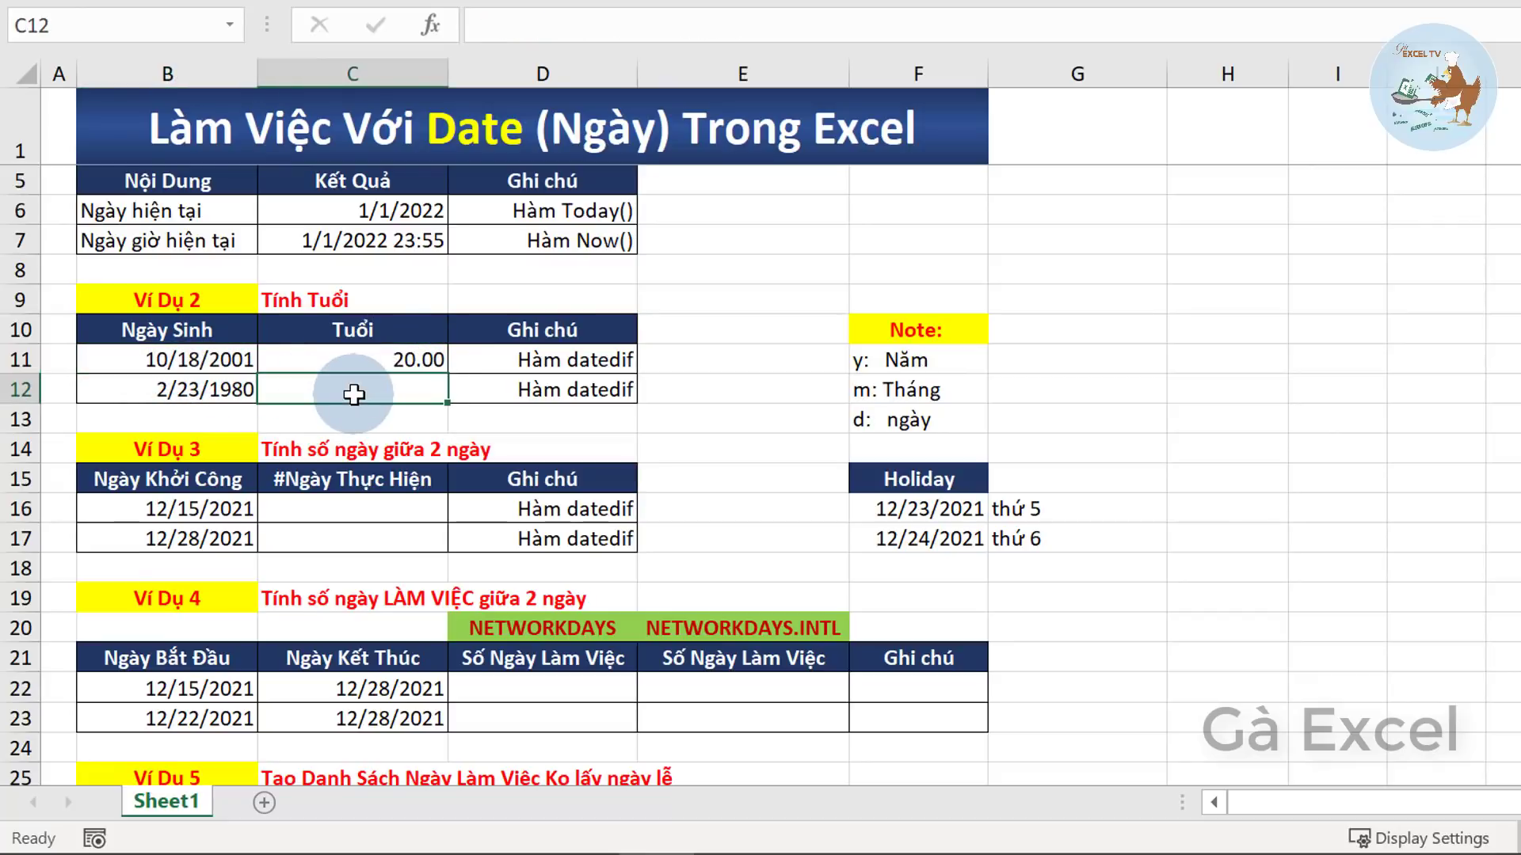
{"action": "left_click", "coordinate": [427, 361]}
{"action": "left_click_drag", "start_coordinate": [447, 374], "coordinate": [445, 403]}
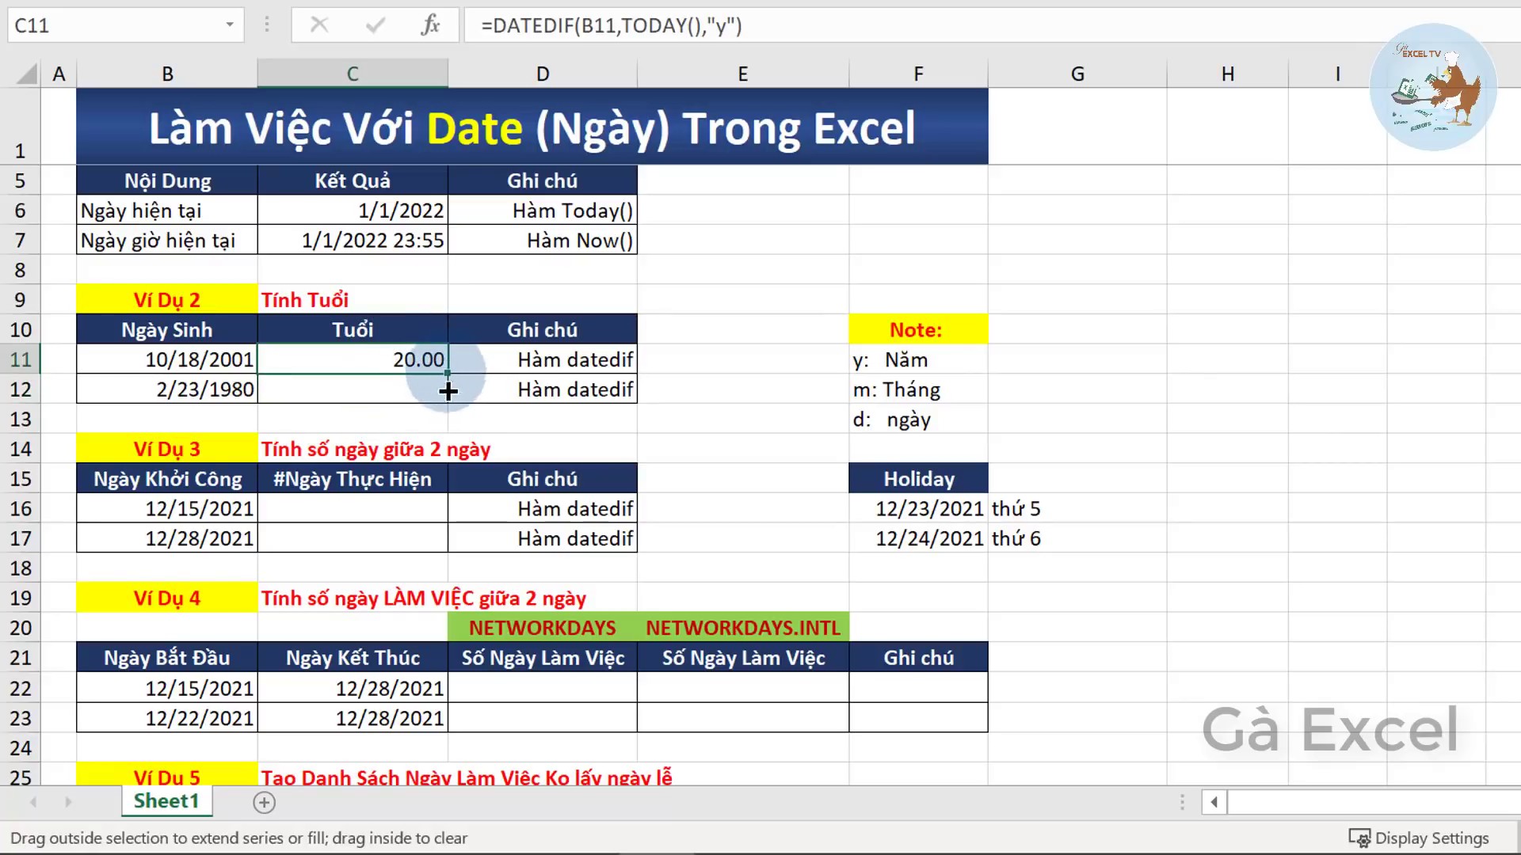
{"action": "left_click", "coordinate": [338, 386]}
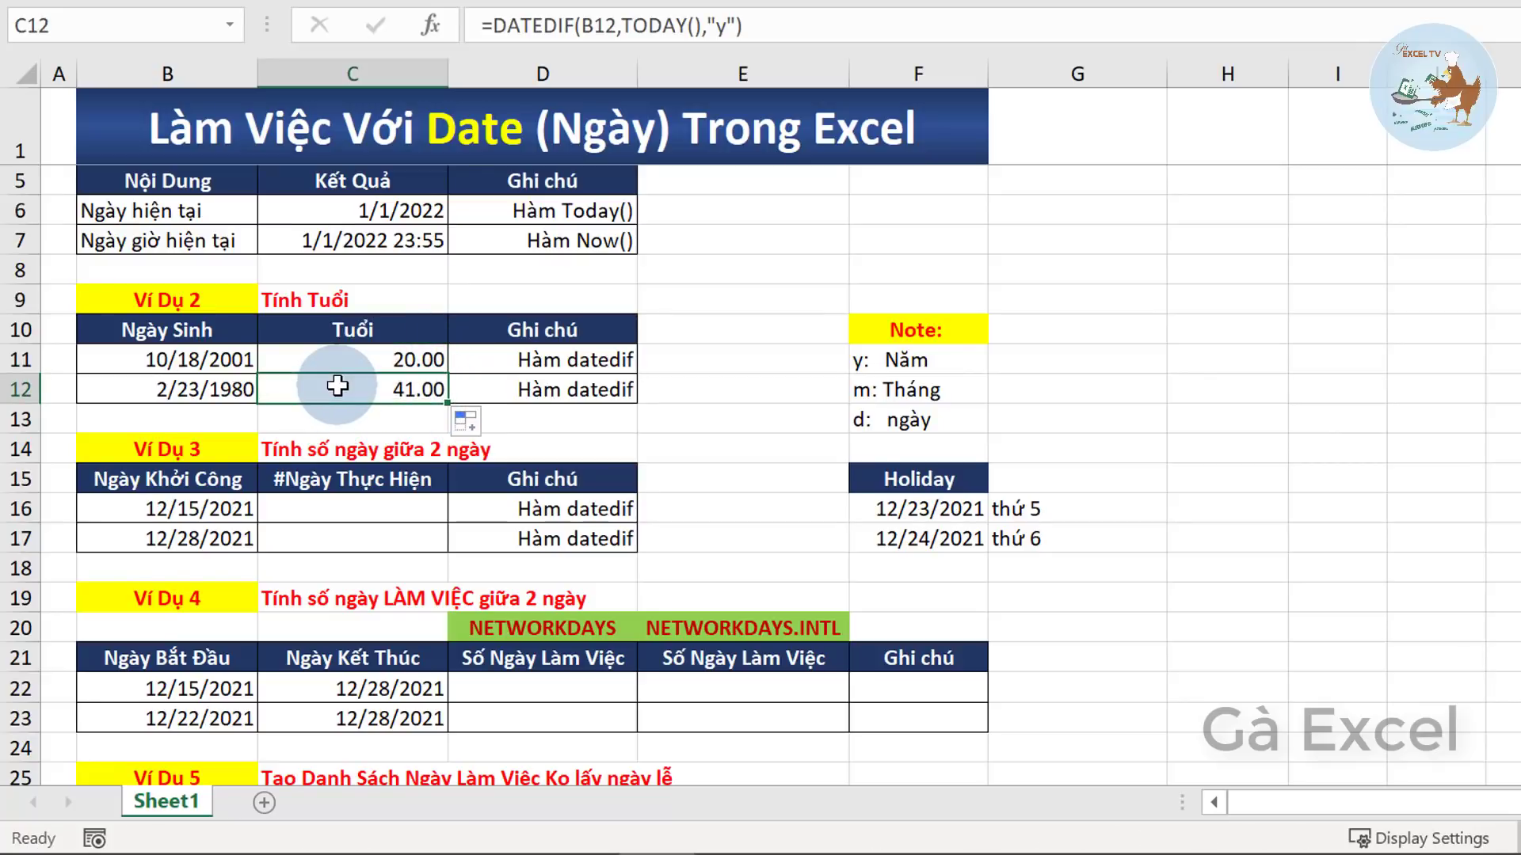
- Scroll to Example 3 and review the start dates 12/15/2021 and 12/28/2021
{"action": "scroll", "coordinate": [238, 420], "scroll_direction": "down", "scroll_amount": 1}
{"action": "left_click", "coordinate": [135, 423]}
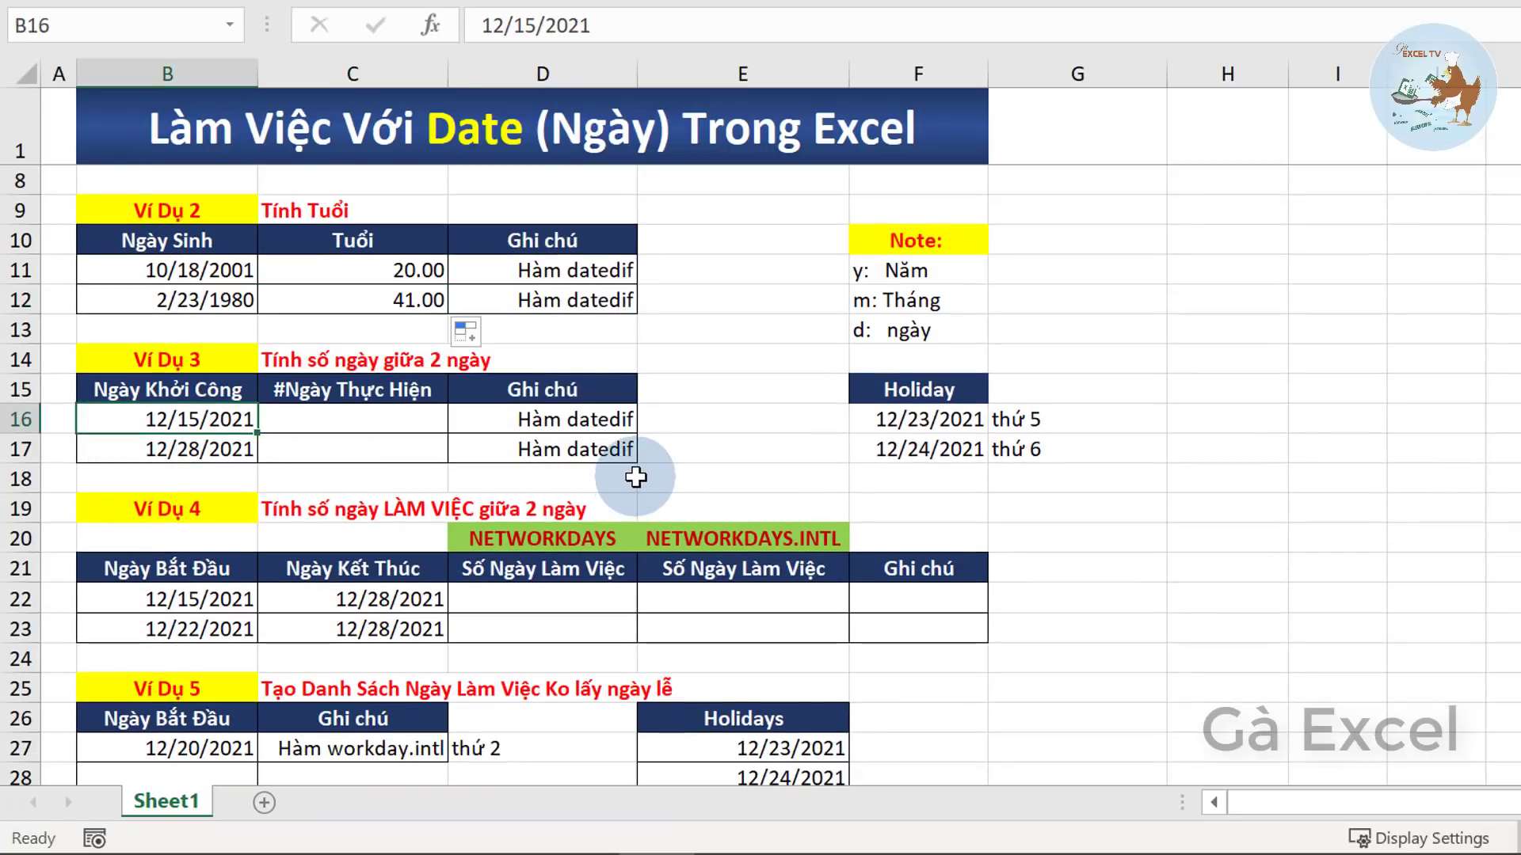
{"action": "left_click", "coordinate": [127, 388]}
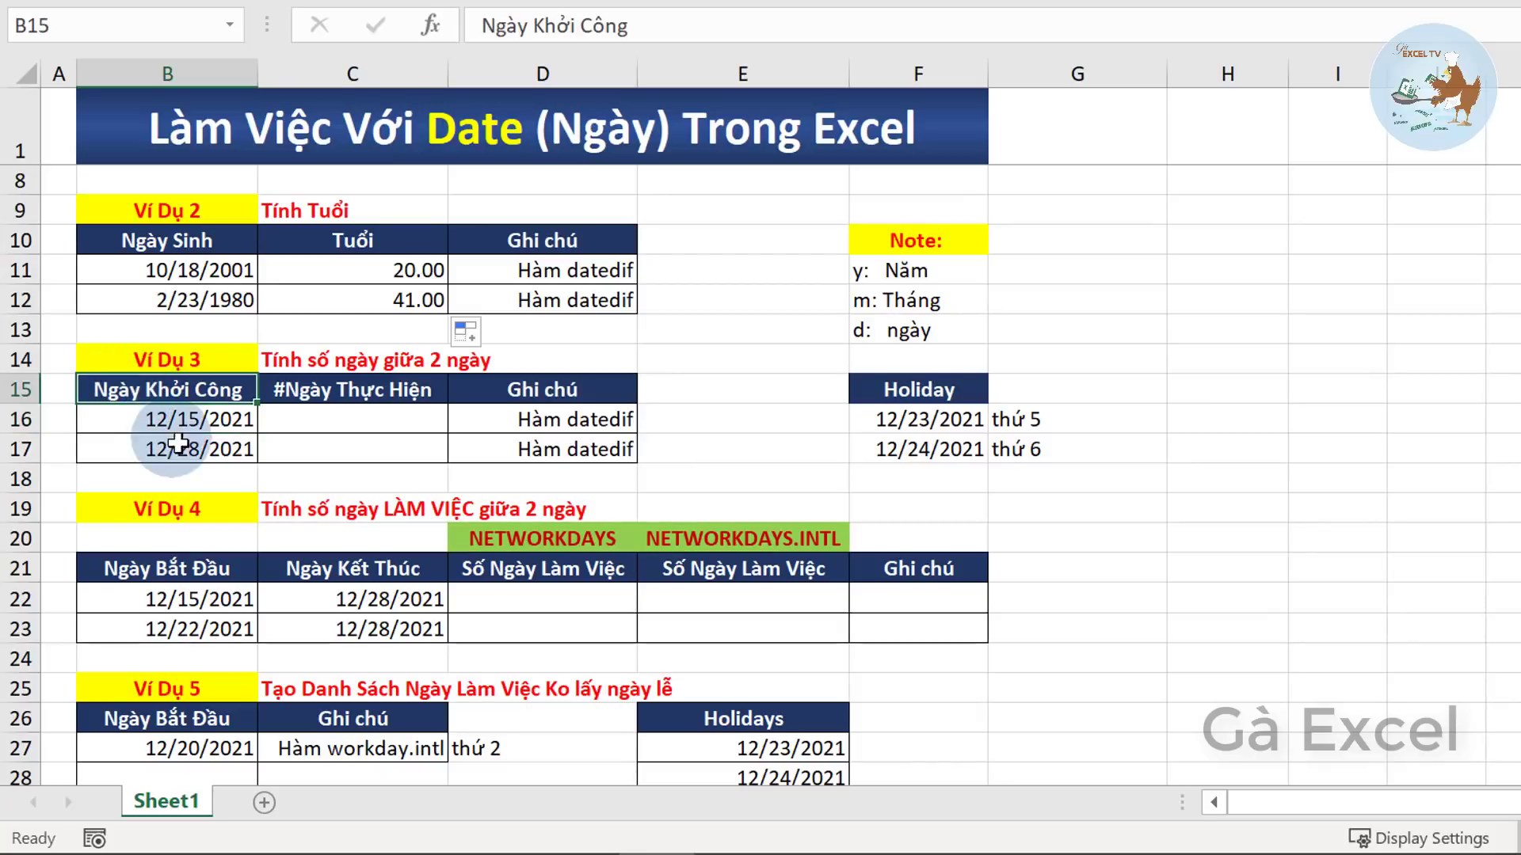
{"action": "left_click", "coordinate": [129, 421]}
{"action": "left_click", "coordinate": [131, 445]}
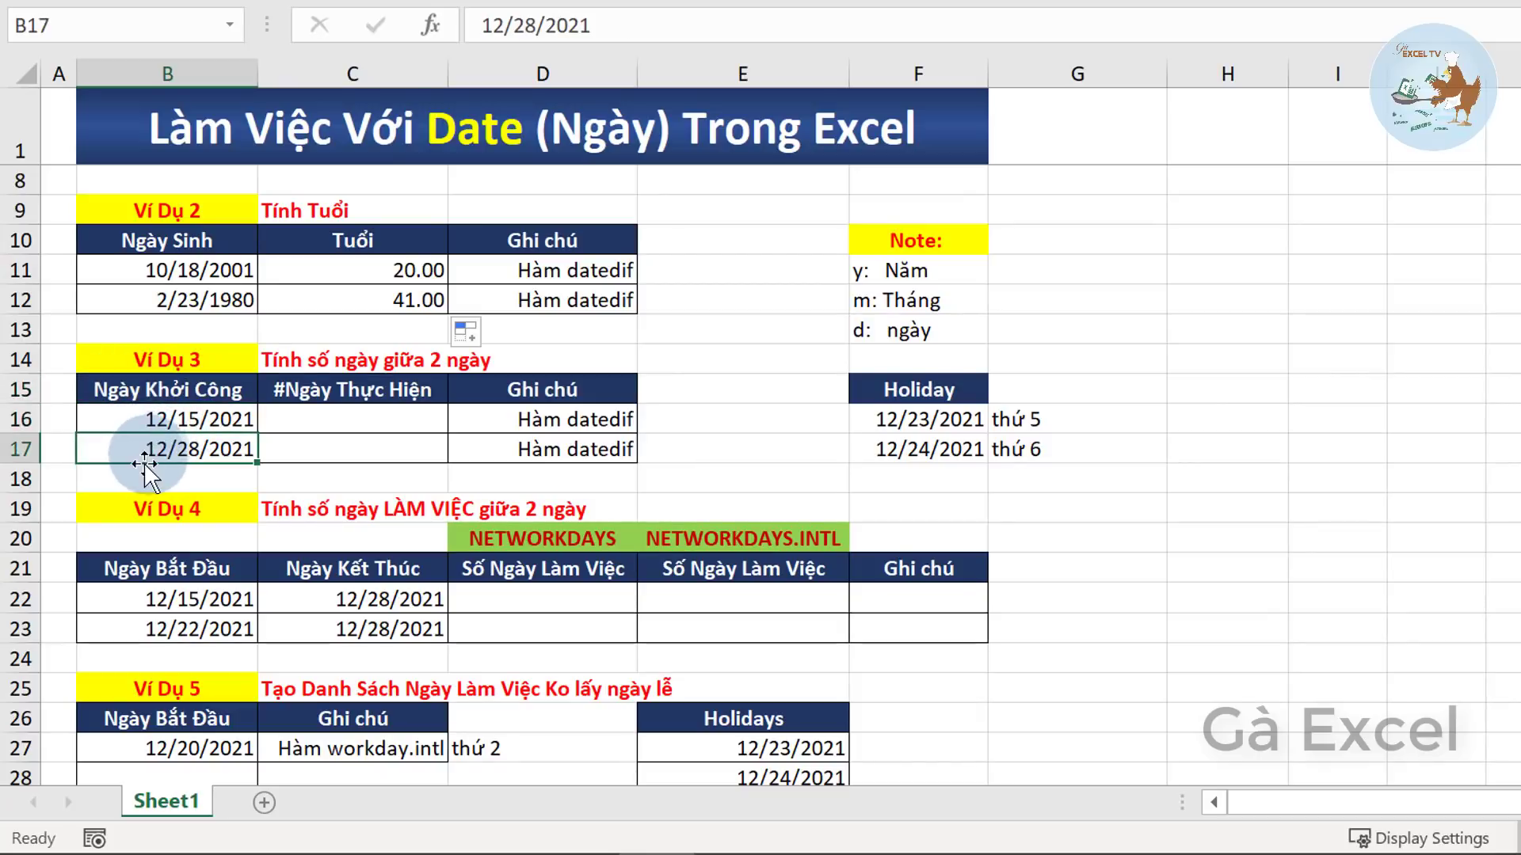
{"action": "left_click", "coordinate": [125, 420]}
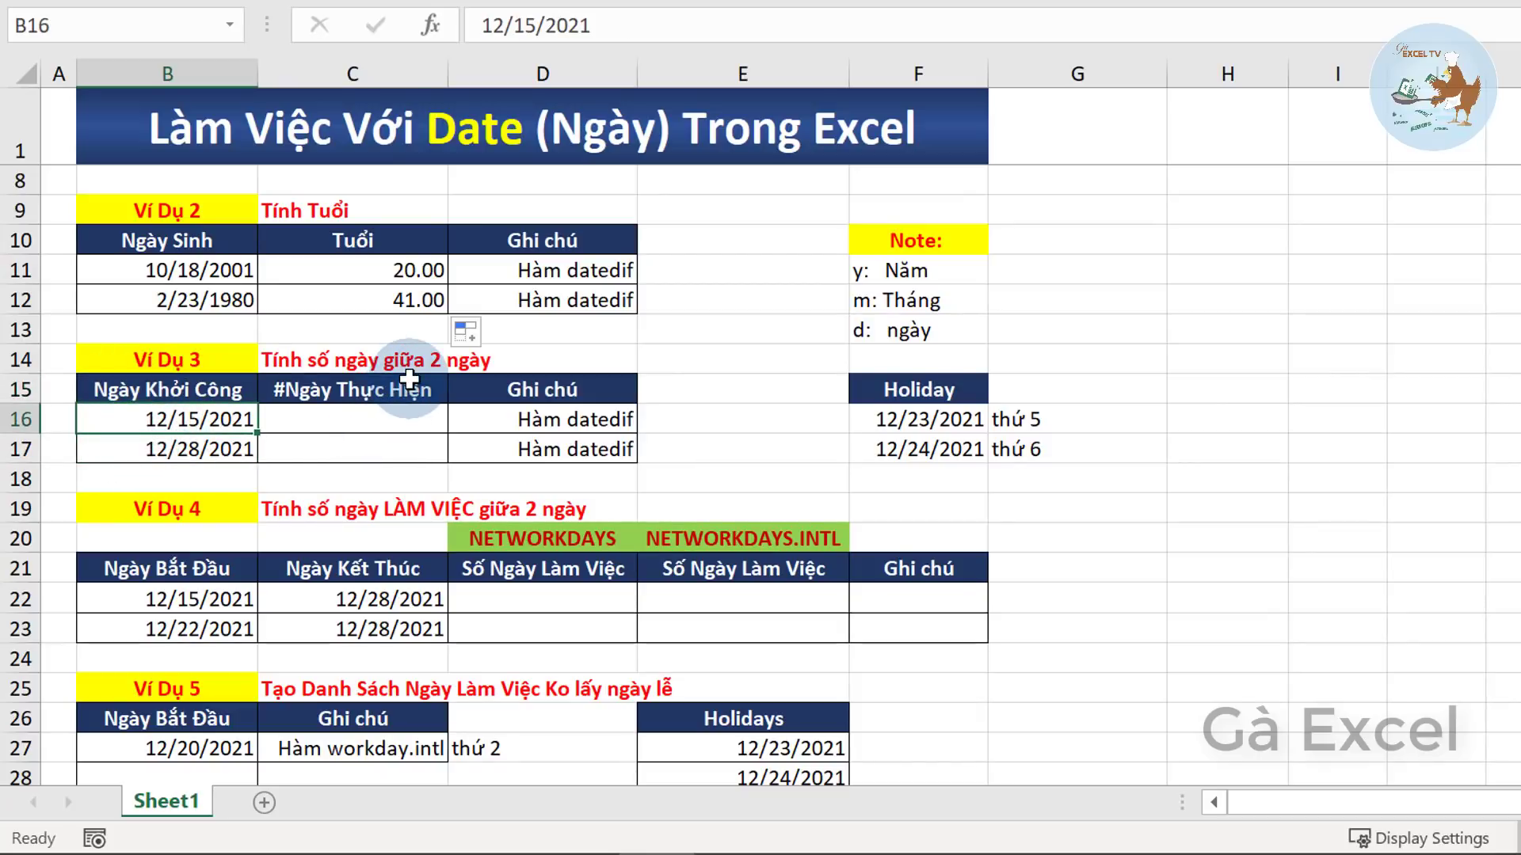
- Enter =DATEDIF(B16,TODAY(),"d") in C16 to count days since the start date
{"action": "left_click", "coordinate": [381, 421]}
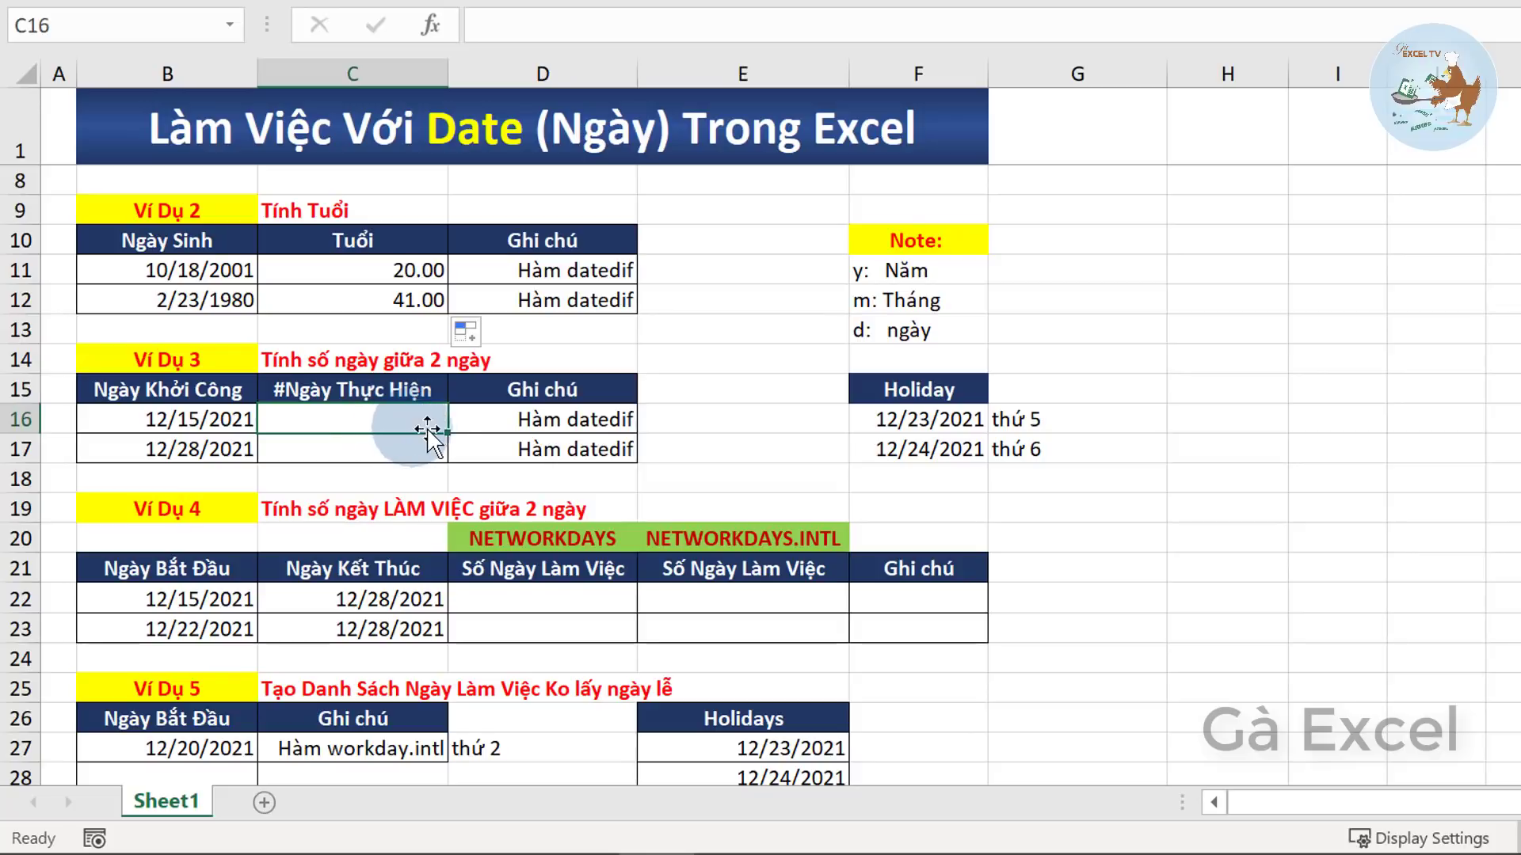
{"action": "type", "text": "="}
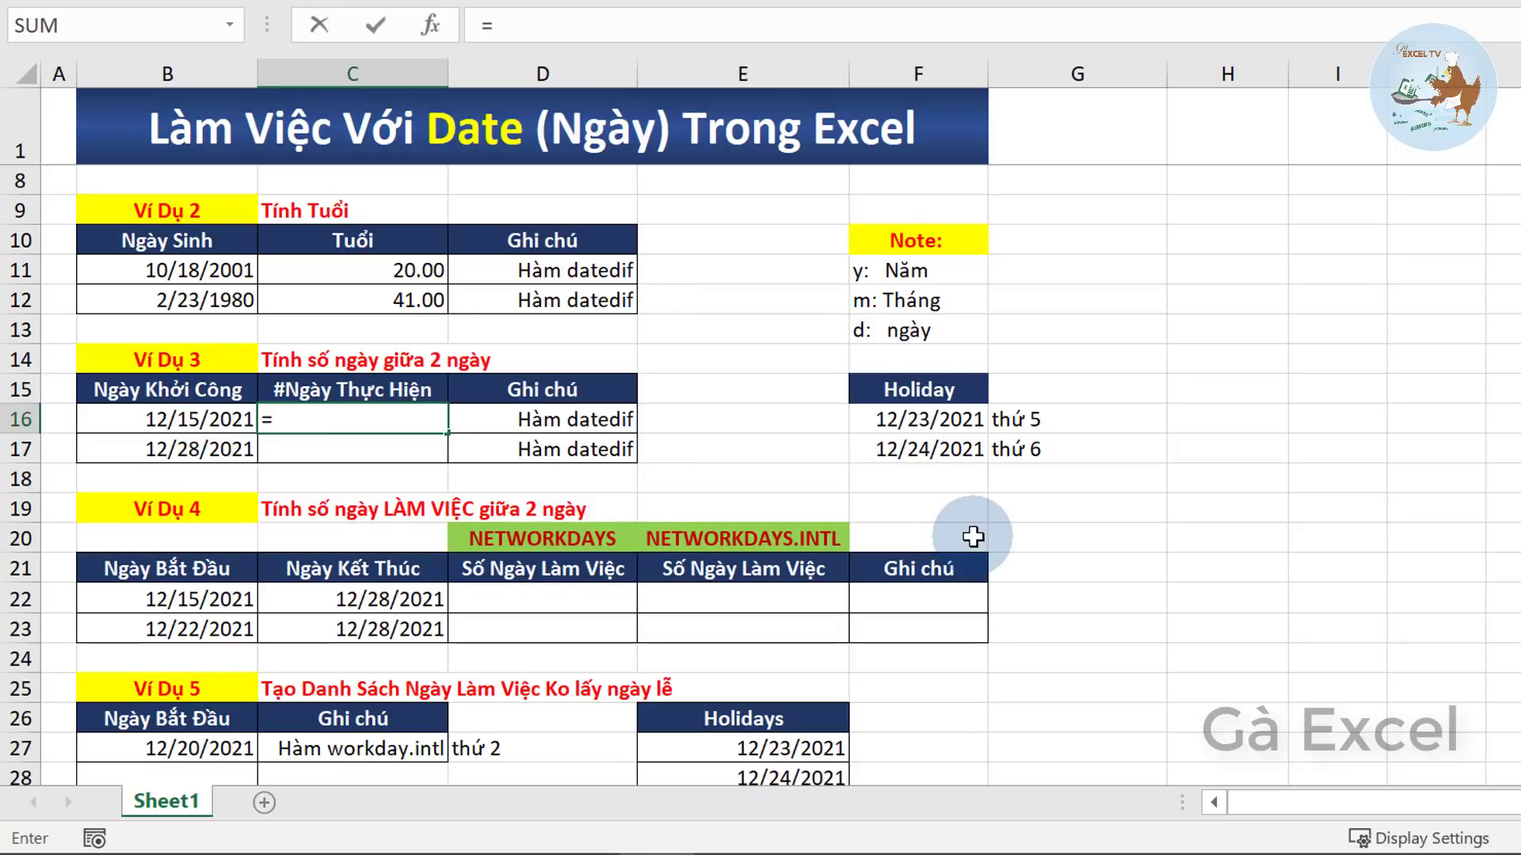
{"action": "type", "text": "datedif"}
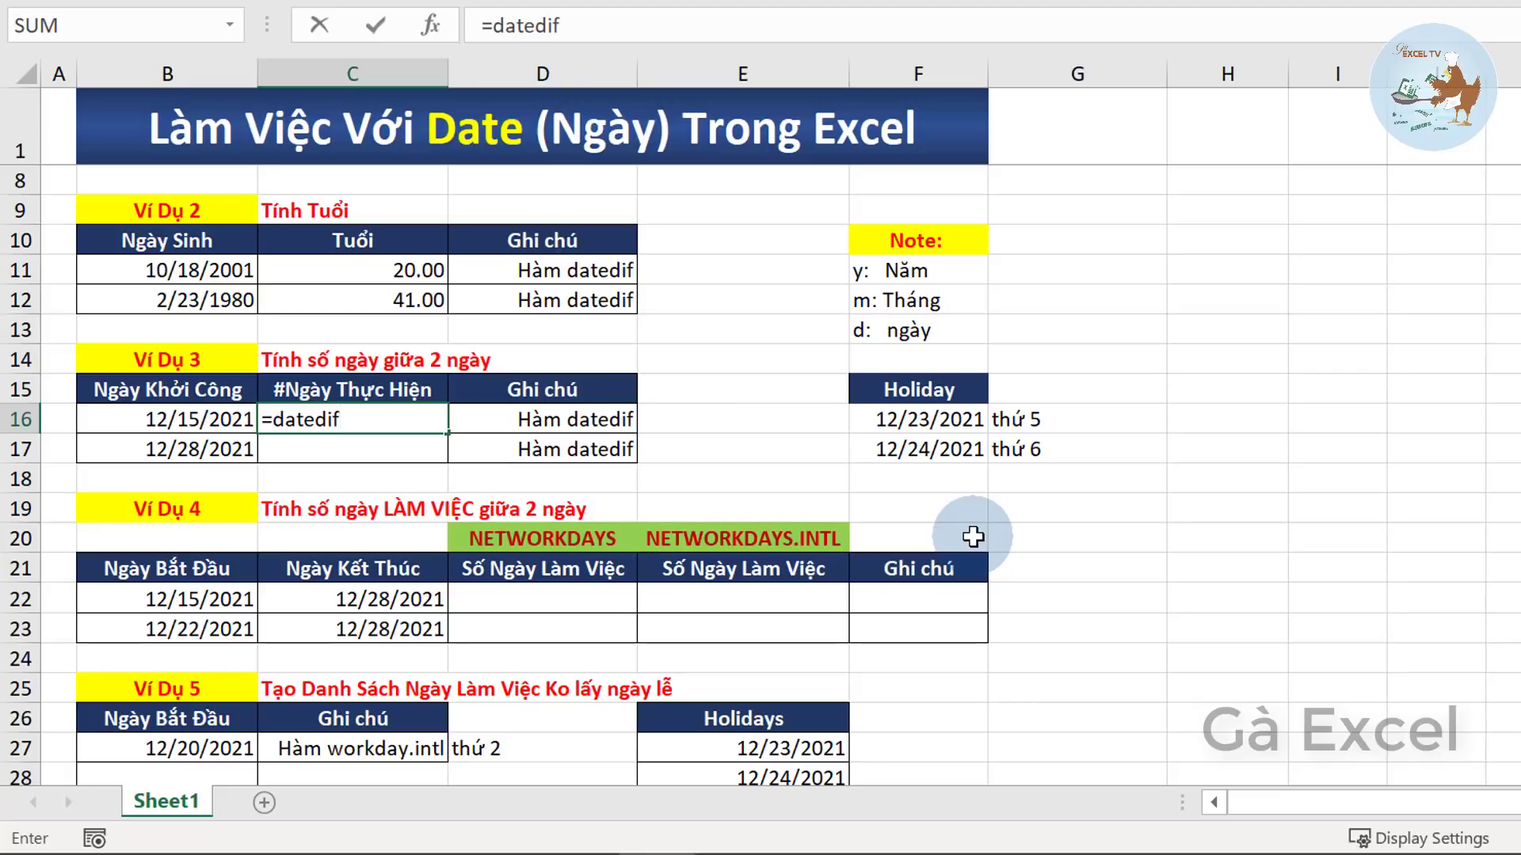
{"action": "type", "text": "("}
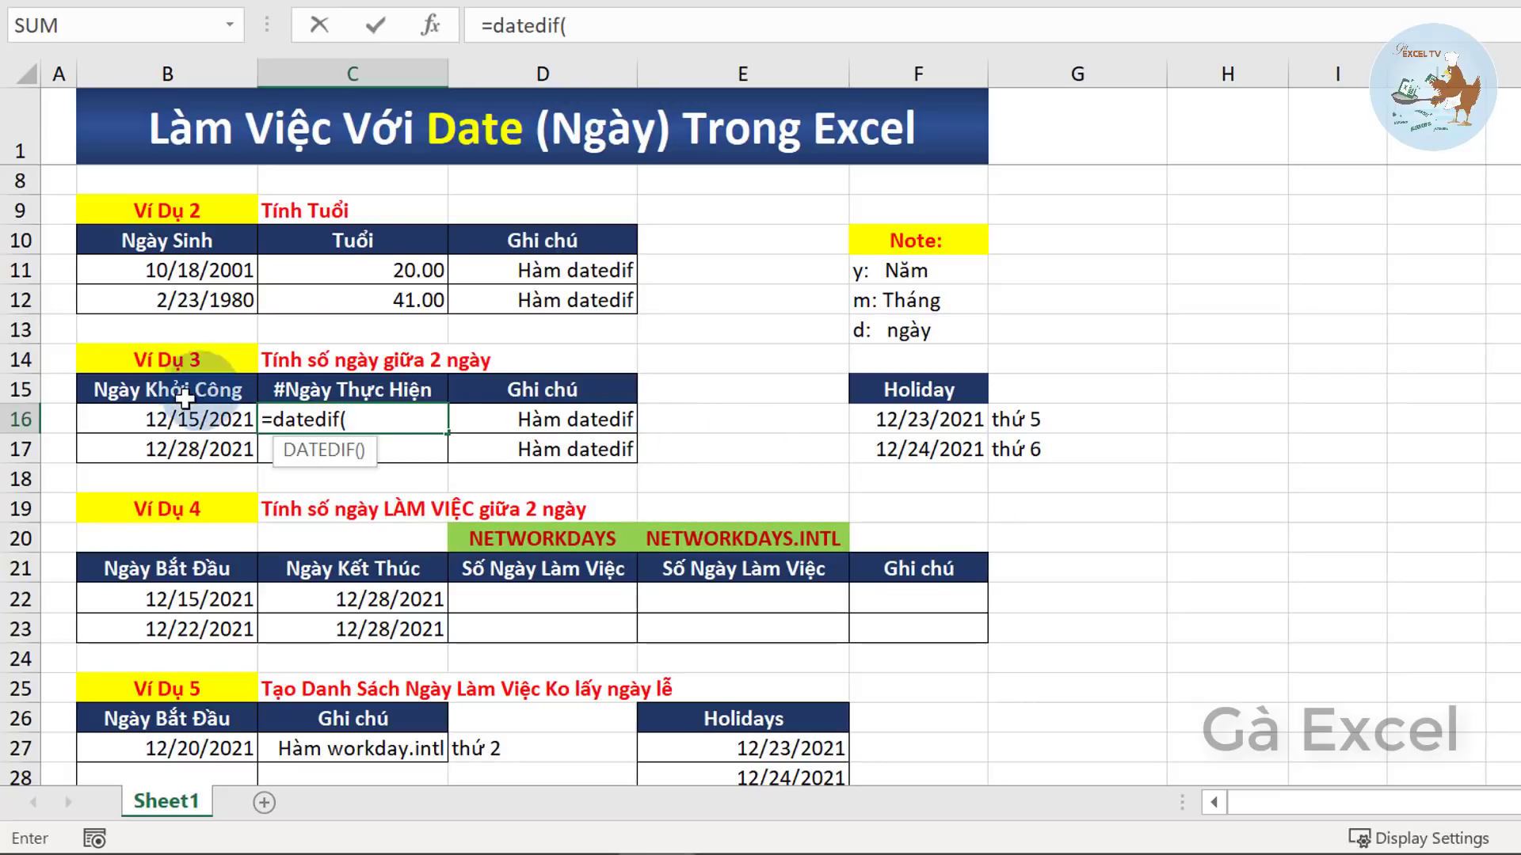
{"action": "left_click", "coordinate": [173, 413]}
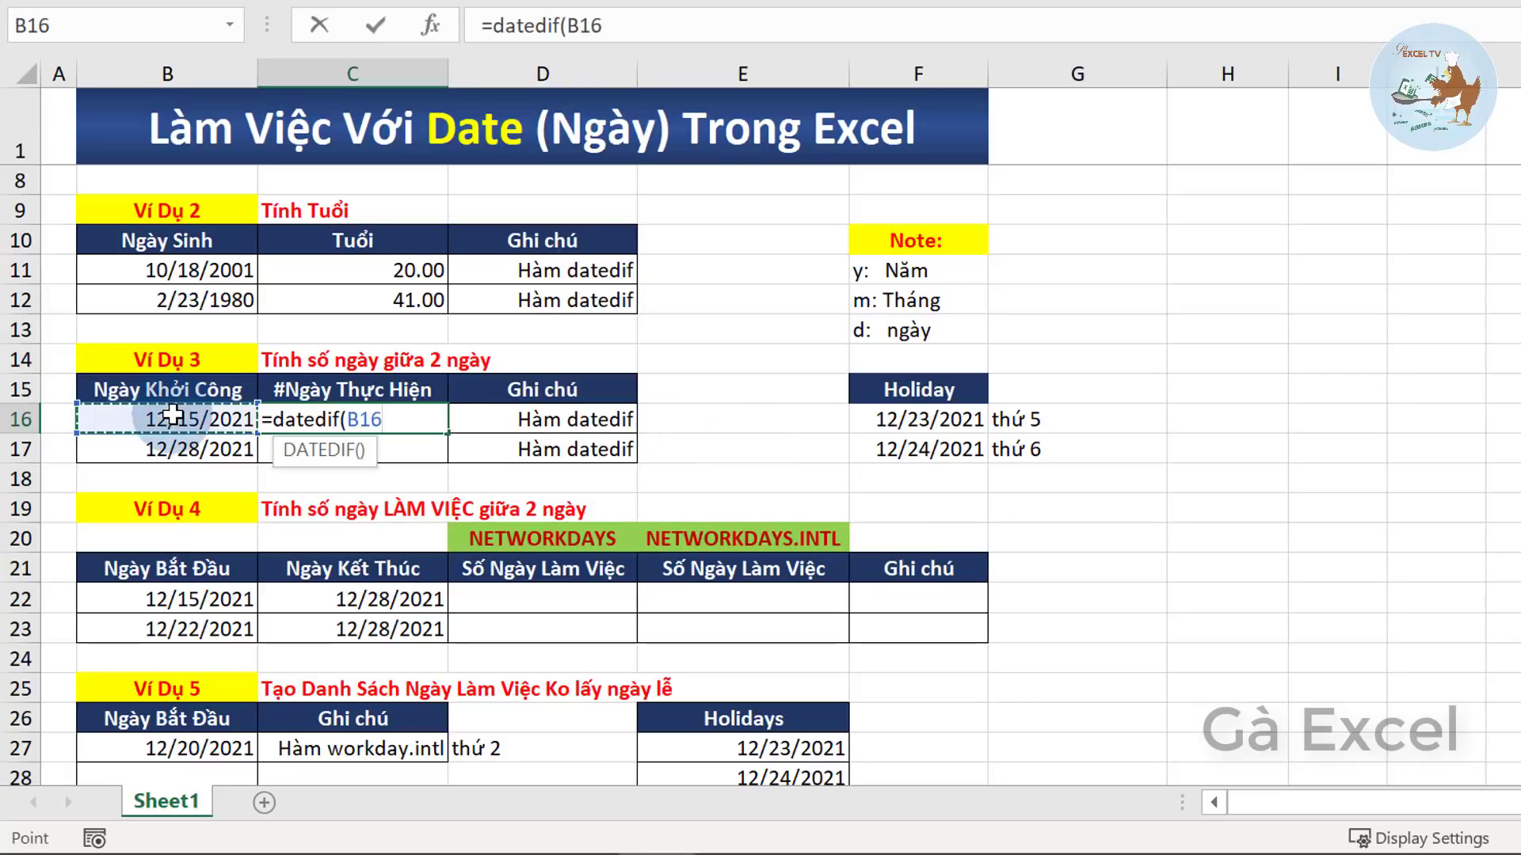
{"action": "type", "text": ","}
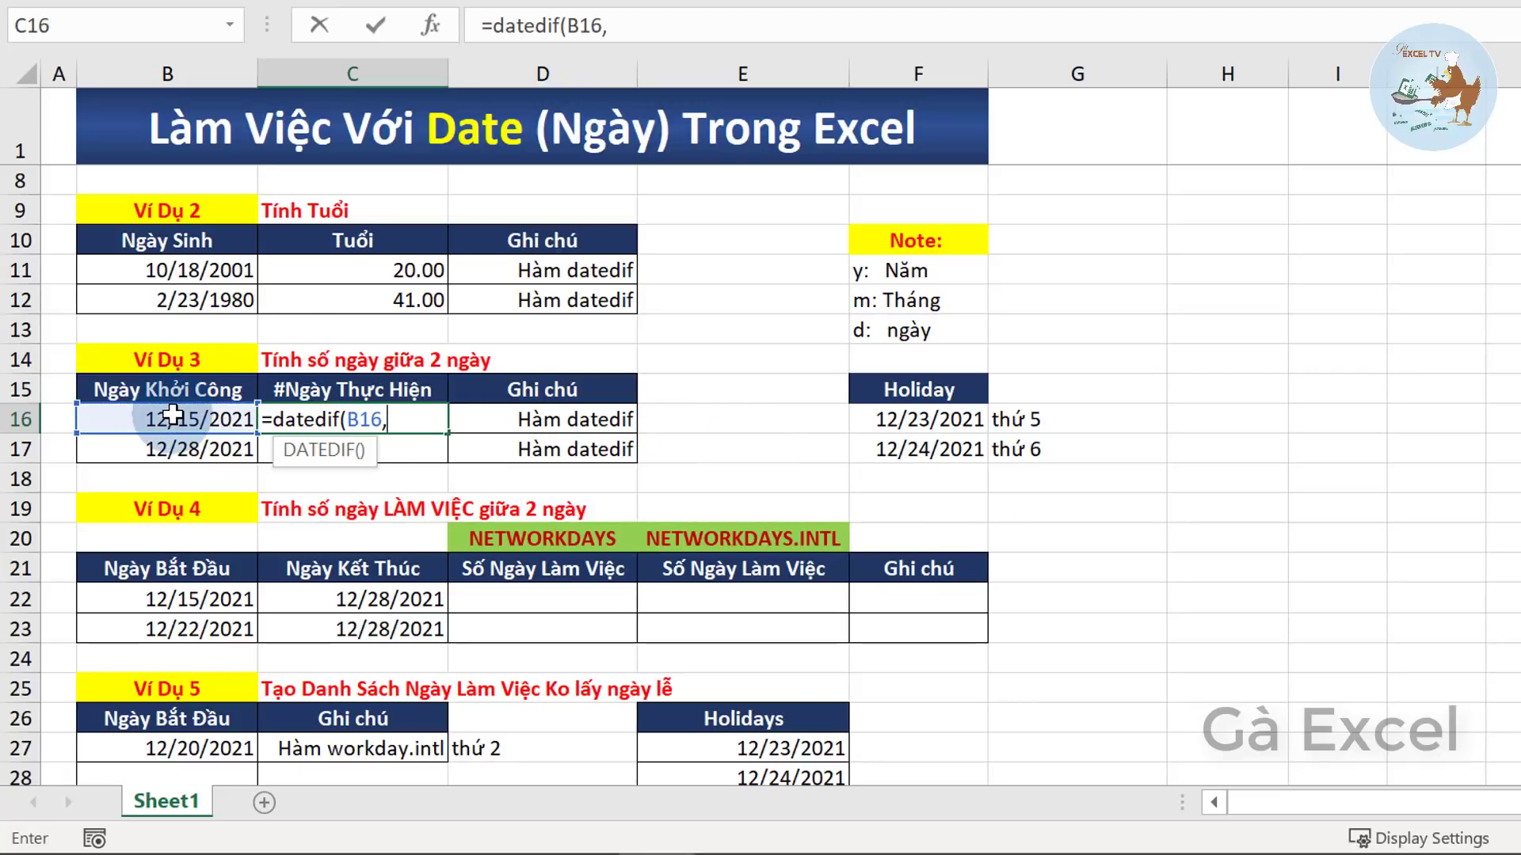
{"action": "type", "text": "tod"}
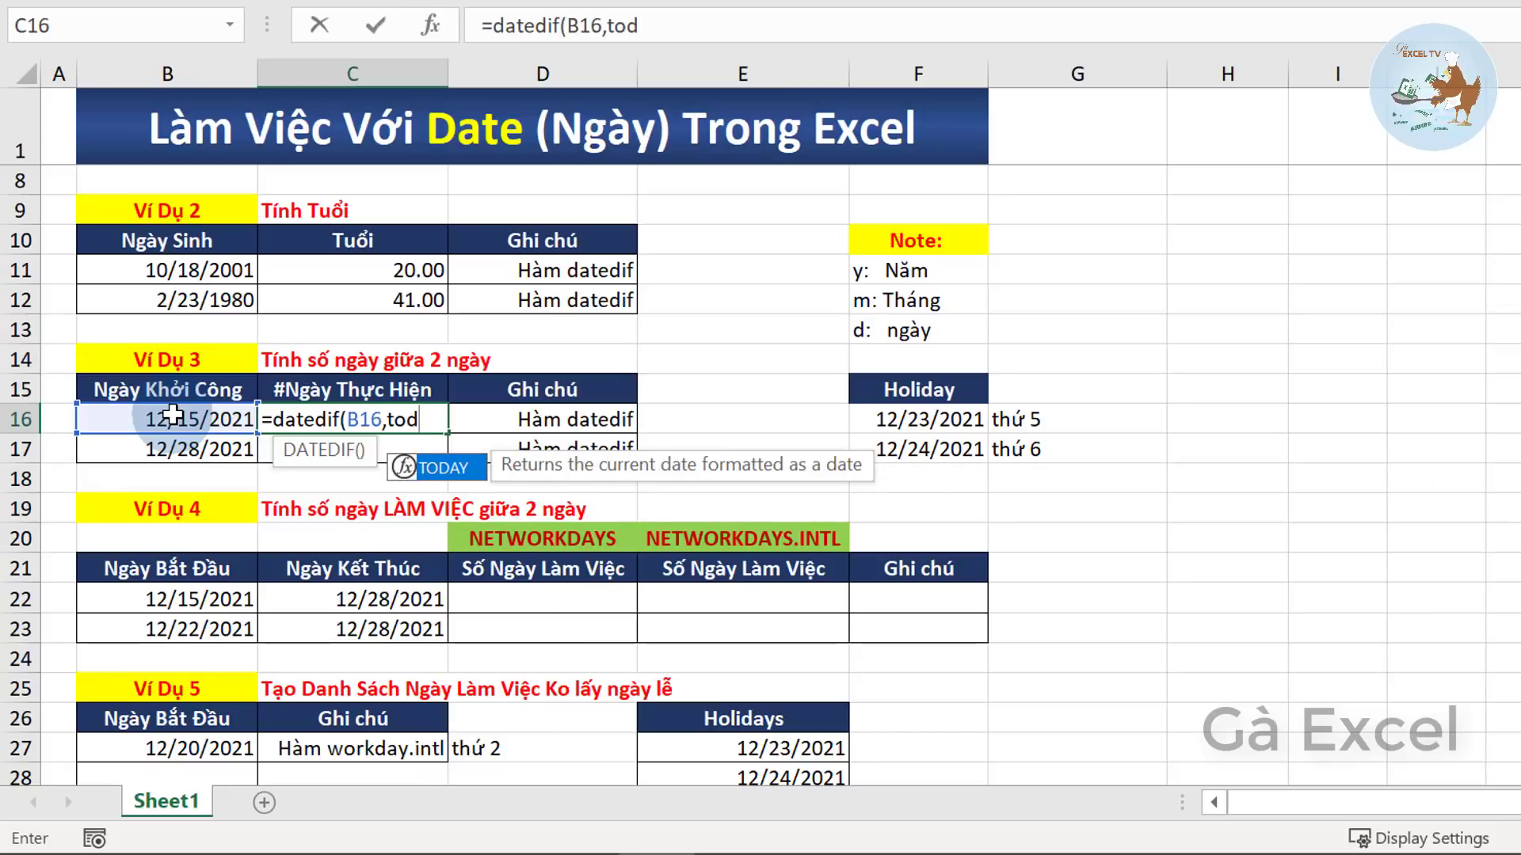
{"action": "type", "text": "ay(),"}
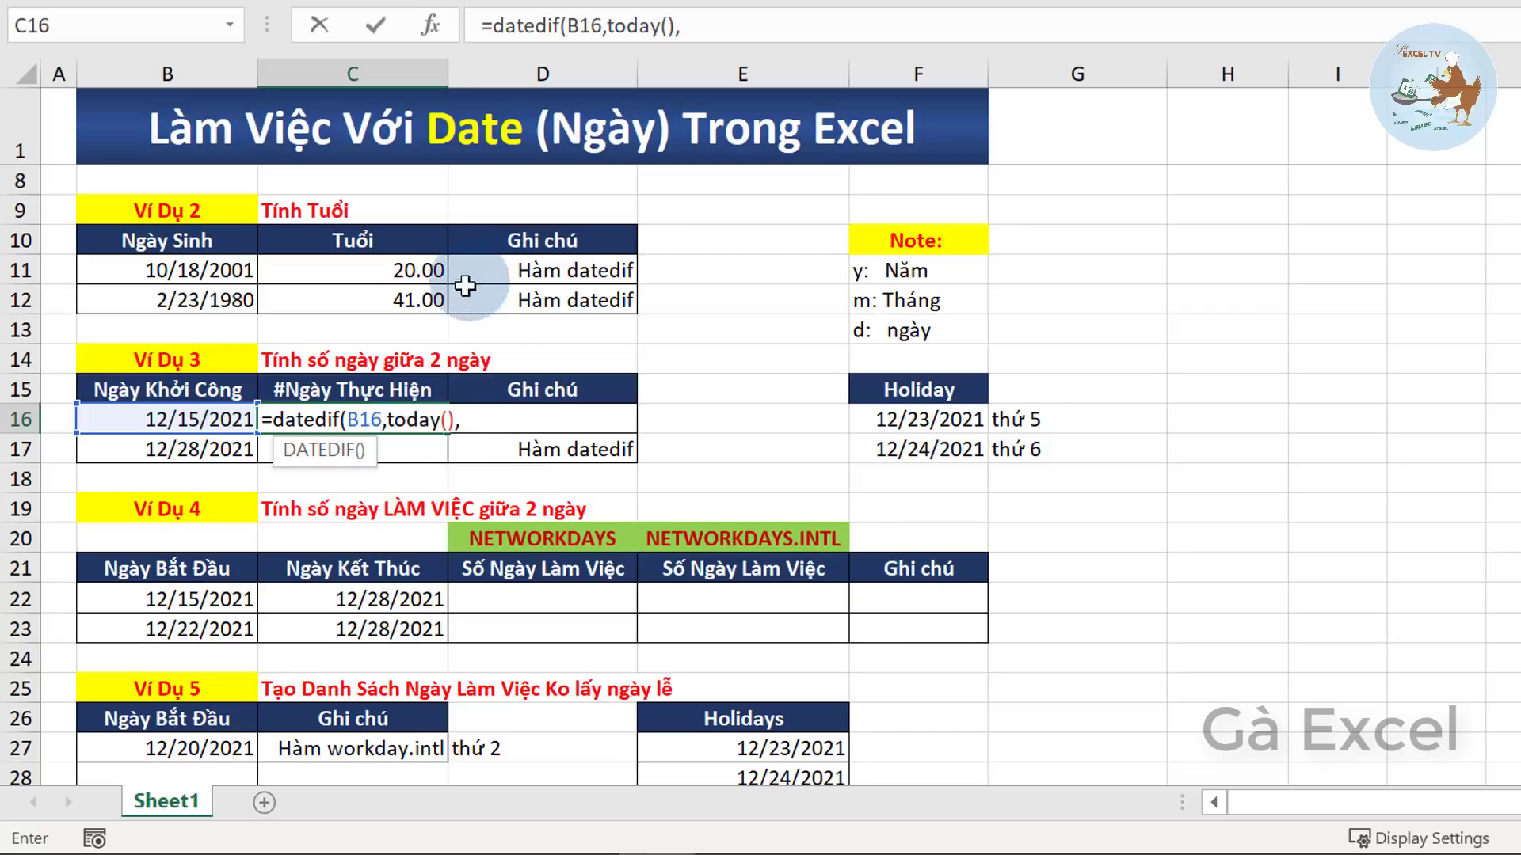
{"action": "left_click_drag", "start_coordinate": [305, 346], "coordinate": [361, 344]}
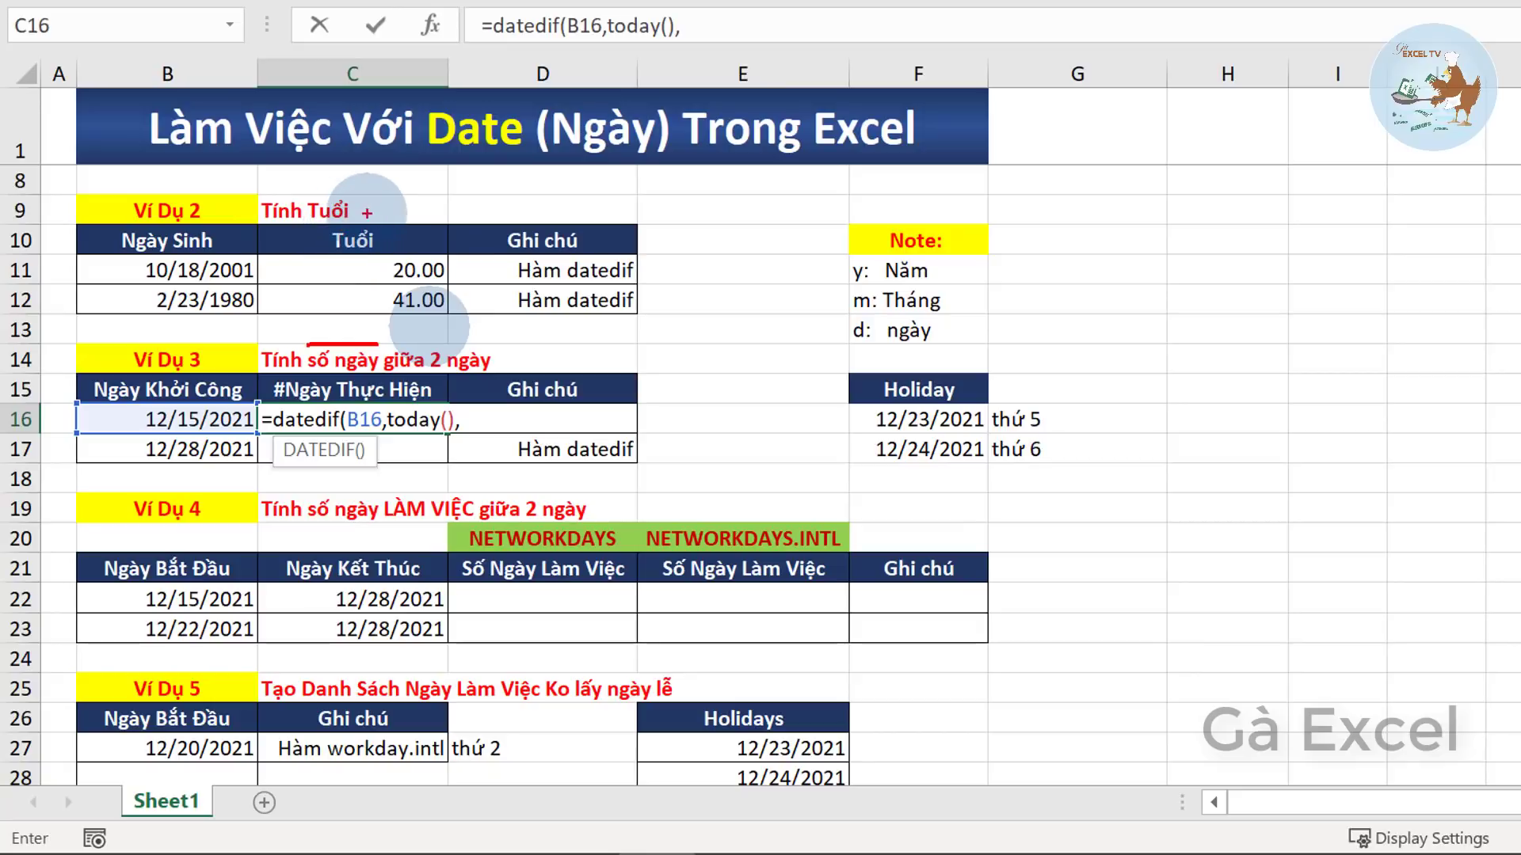
{"action": "left_click_drag", "start_coordinate": [367, 213], "coordinate": [388, 220]}
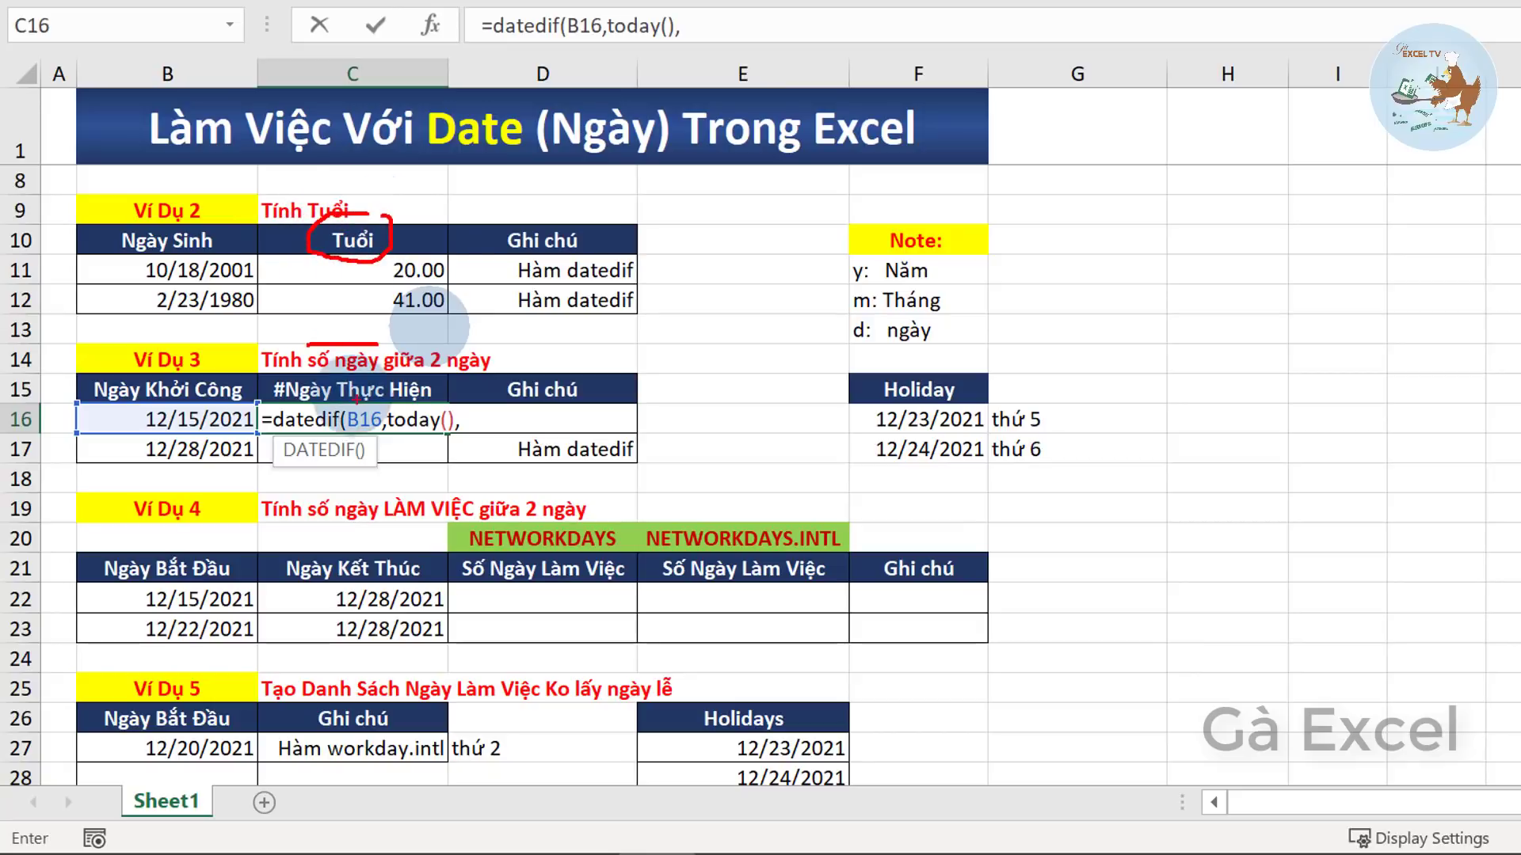
{"action": "mouse_move", "coordinate": [946, 319]}
{"action": "left_mouse_down"}
{"action": "mouse_move", "coordinate": [824, 327]}
{"action": "mouse_move", "coordinate": [838, 330]}
{"action": "left_mouse_up"}
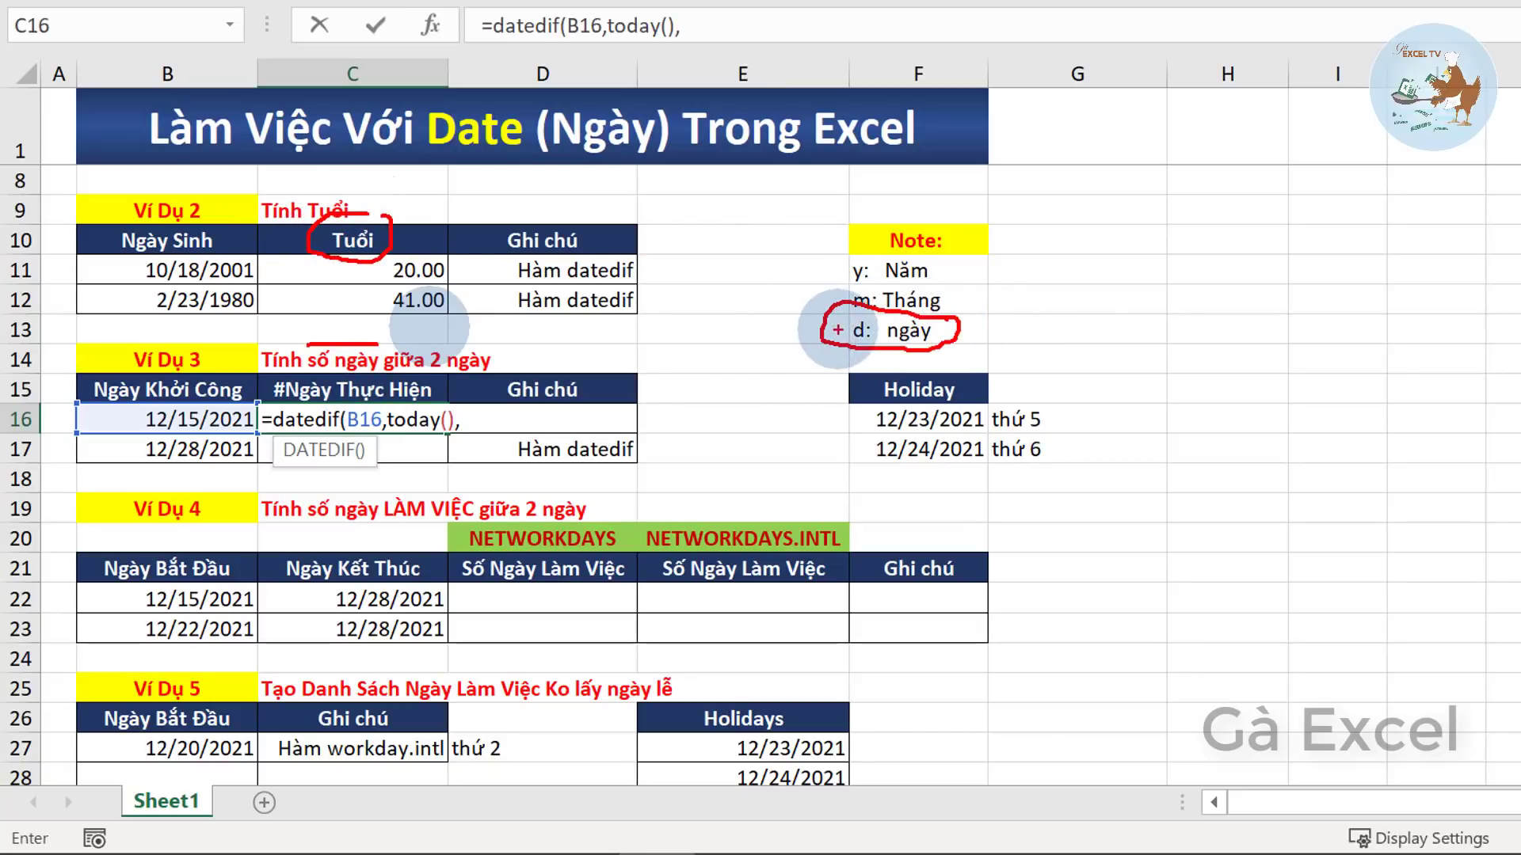
{"action": "key", "text": "e"}
{"action": "type", "text": "\"d\")"}
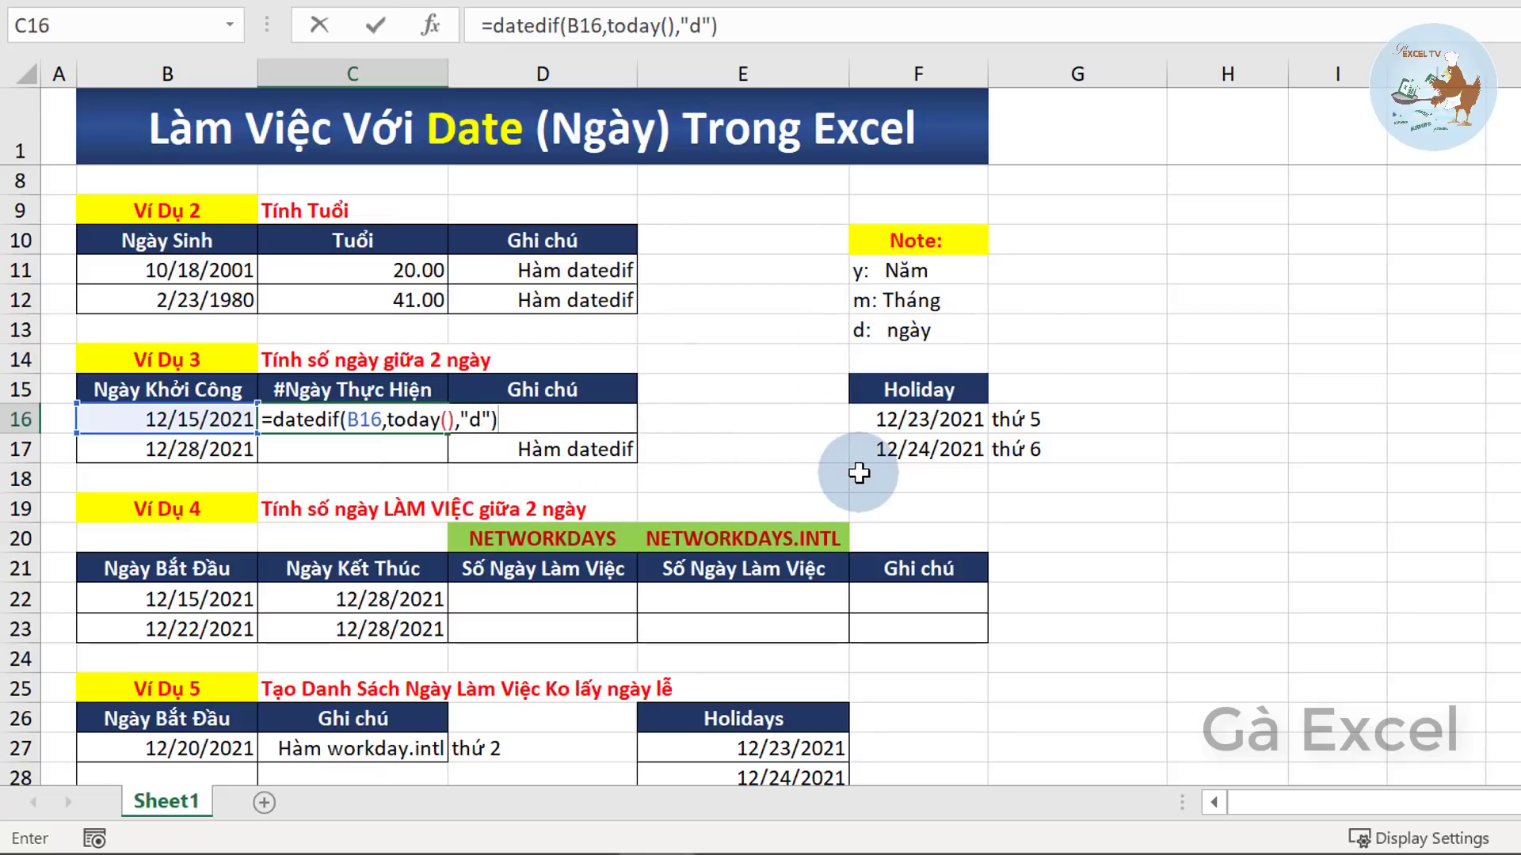
{"action": "key", "text": "Return"}
{"action": "key", "text": "Up"}
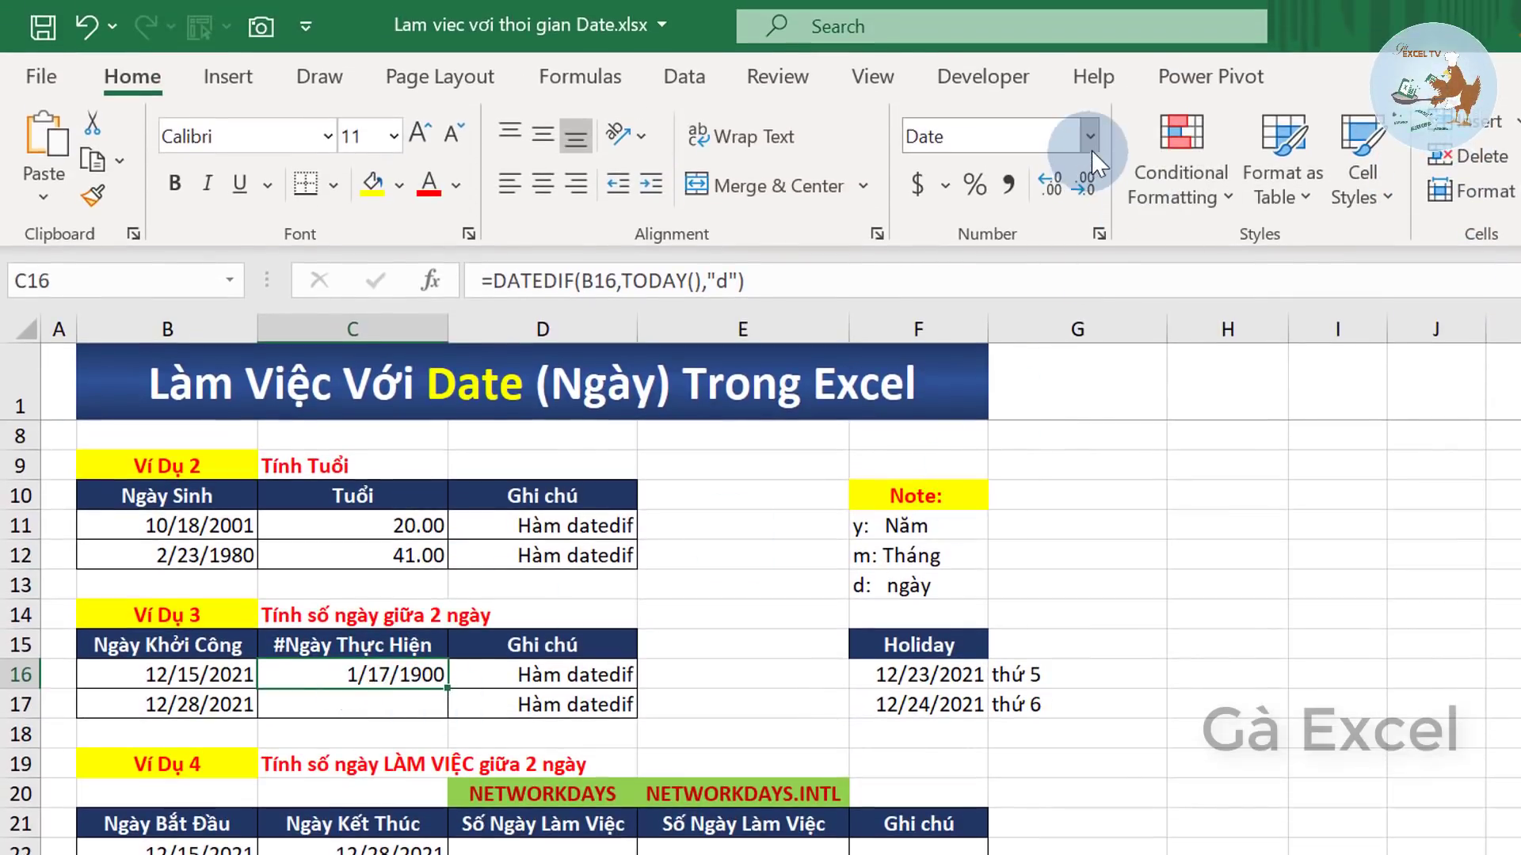
- Format C16 as Number (17.00) and fill the formula down to C17 (4.00)
{"action": "left_click", "coordinate": [1092, 143]}
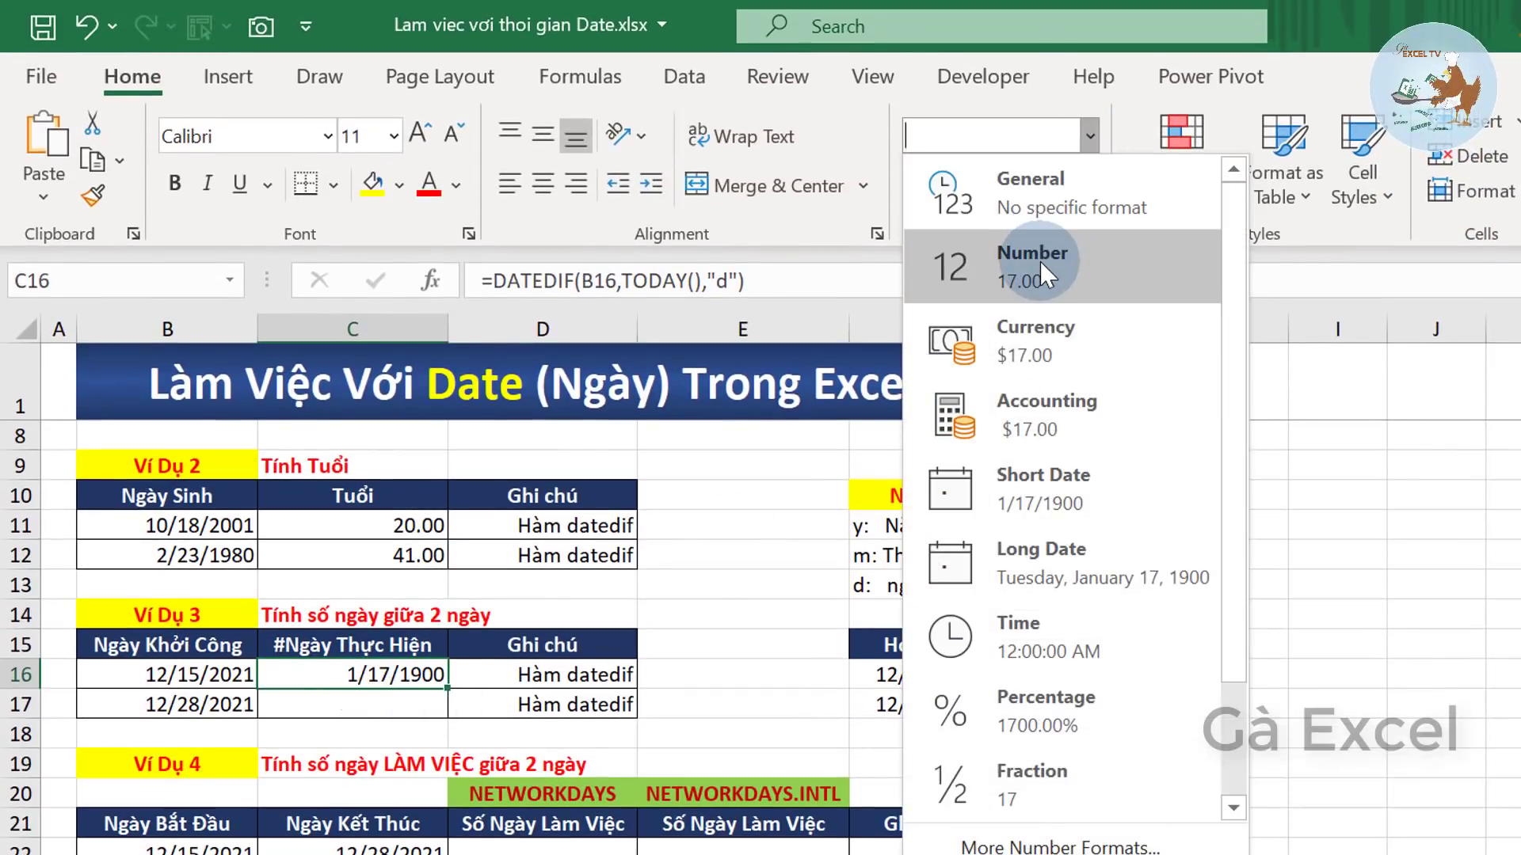
{"action": "left_click", "coordinate": [1039, 262]}
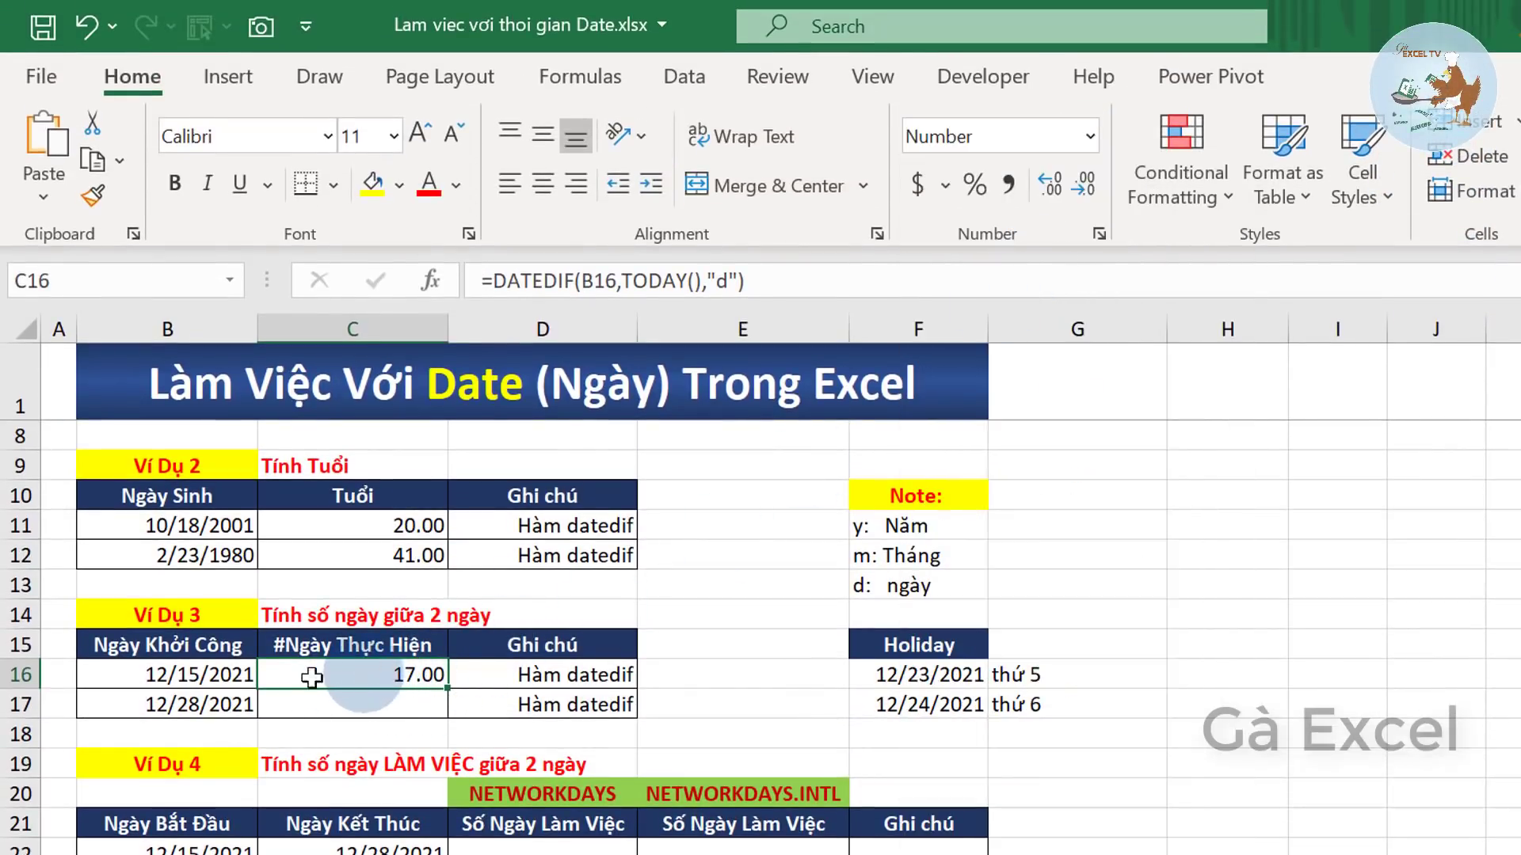
{"action": "left_click", "coordinate": [134, 682]}
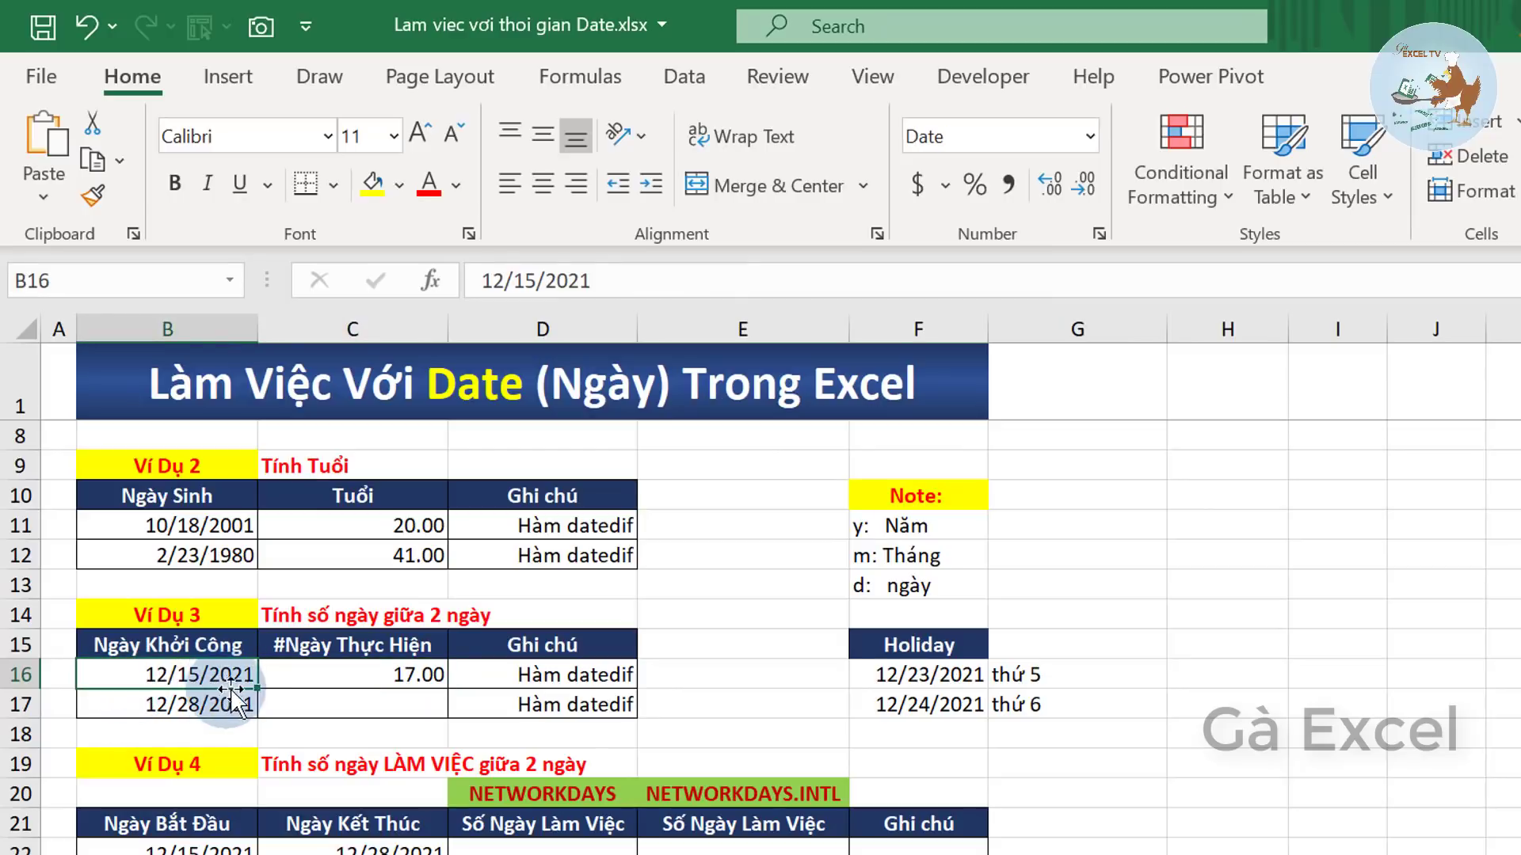
{"action": "left_click", "coordinate": [435, 685]}
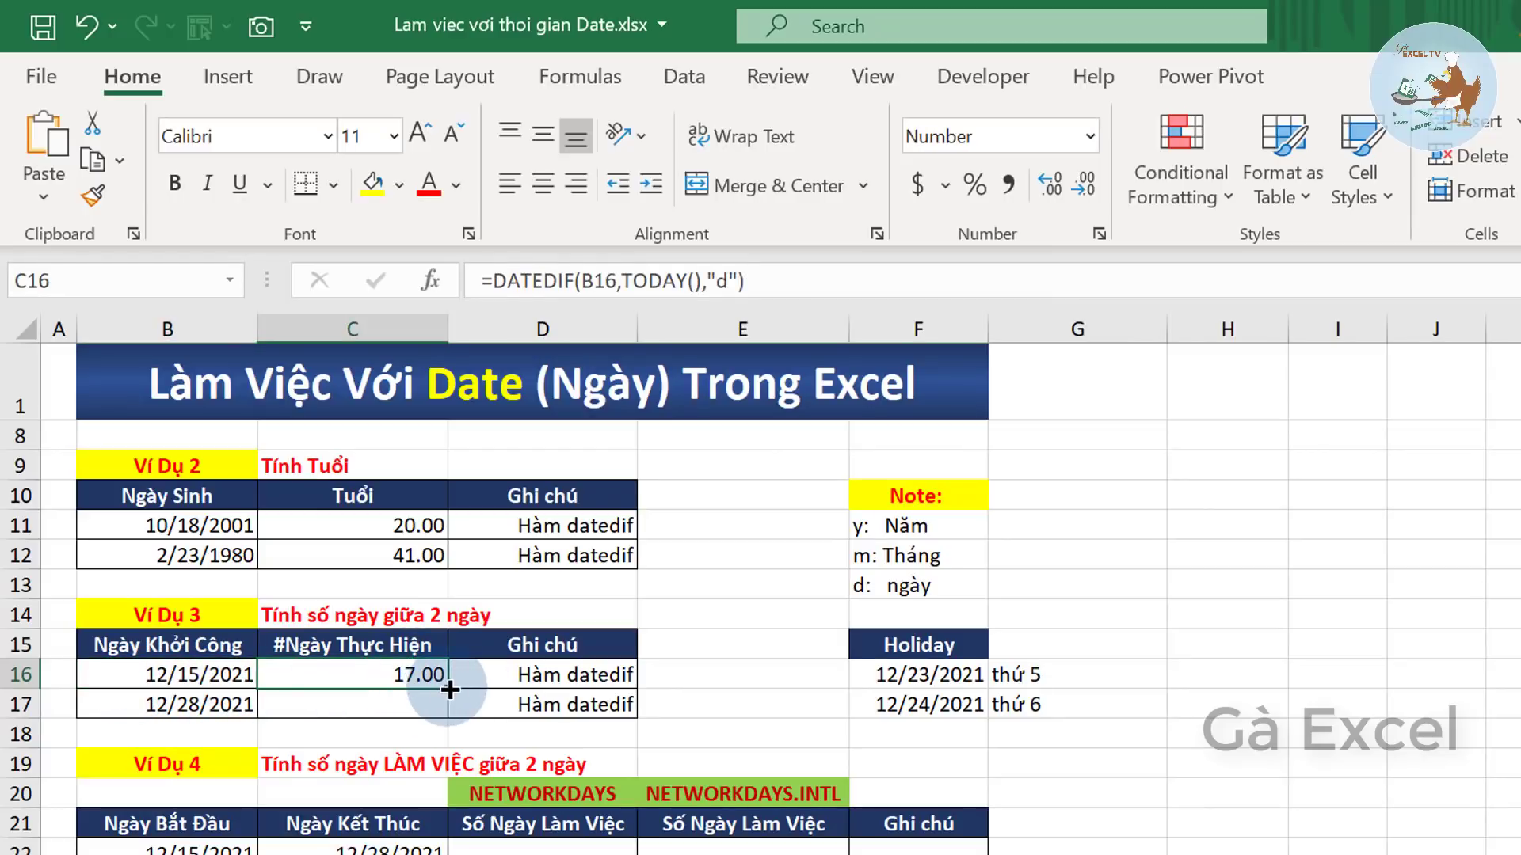
{"action": "left_click_drag", "start_coordinate": [450, 690], "coordinate": [448, 705]}
{"action": "left_click", "coordinate": [169, 705]}
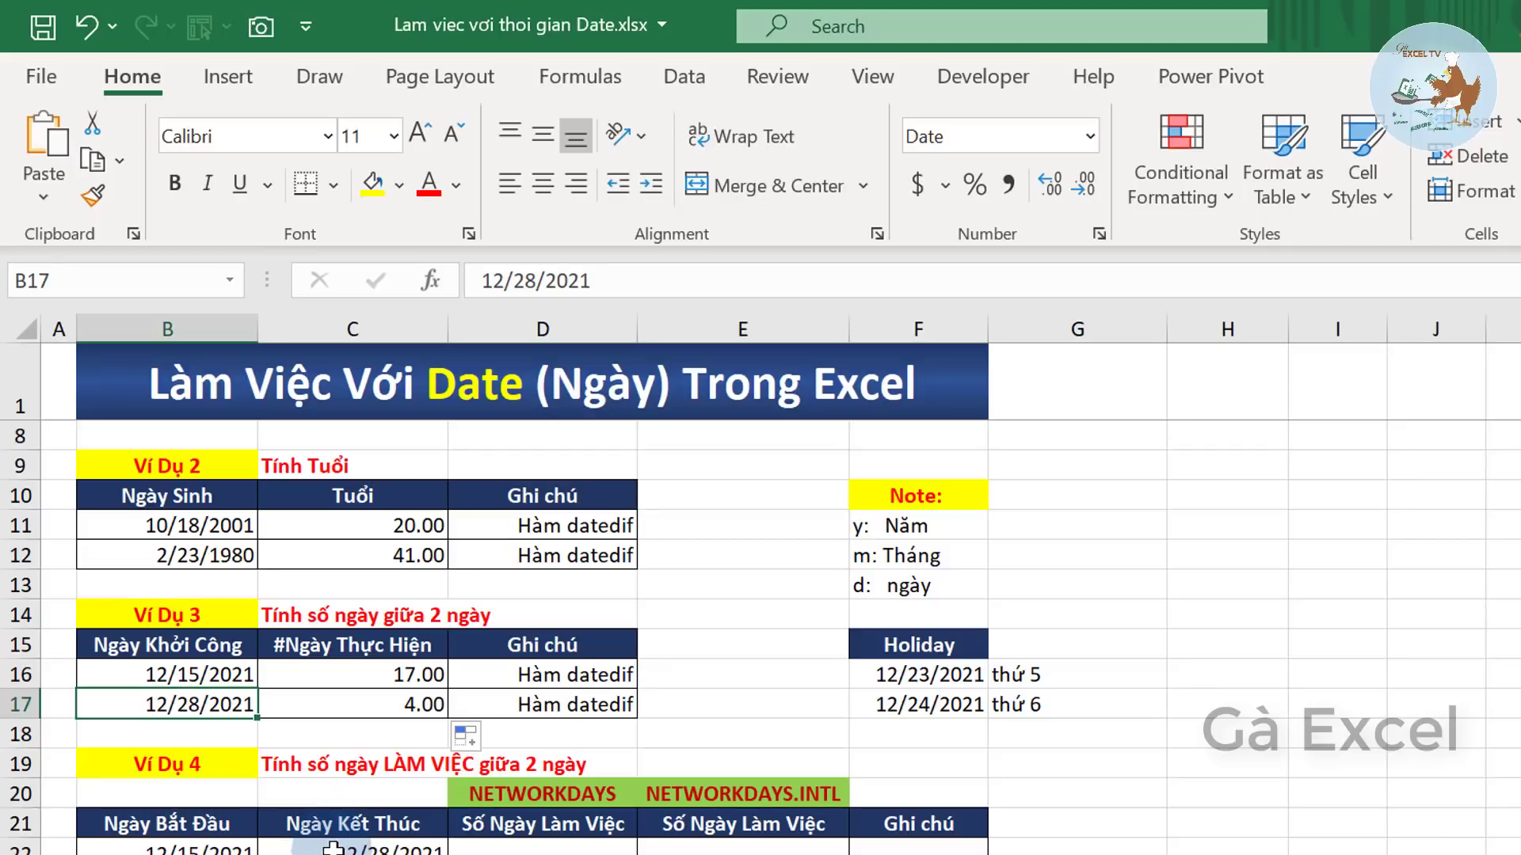
{"action": "scroll", "coordinate": [333, 841], "scroll_direction": "down", "scroll_amount": 1}
{"action": "scroll", "coordinate": [333, 839], "scroll_direction": "down", "scroll_amount": 2}
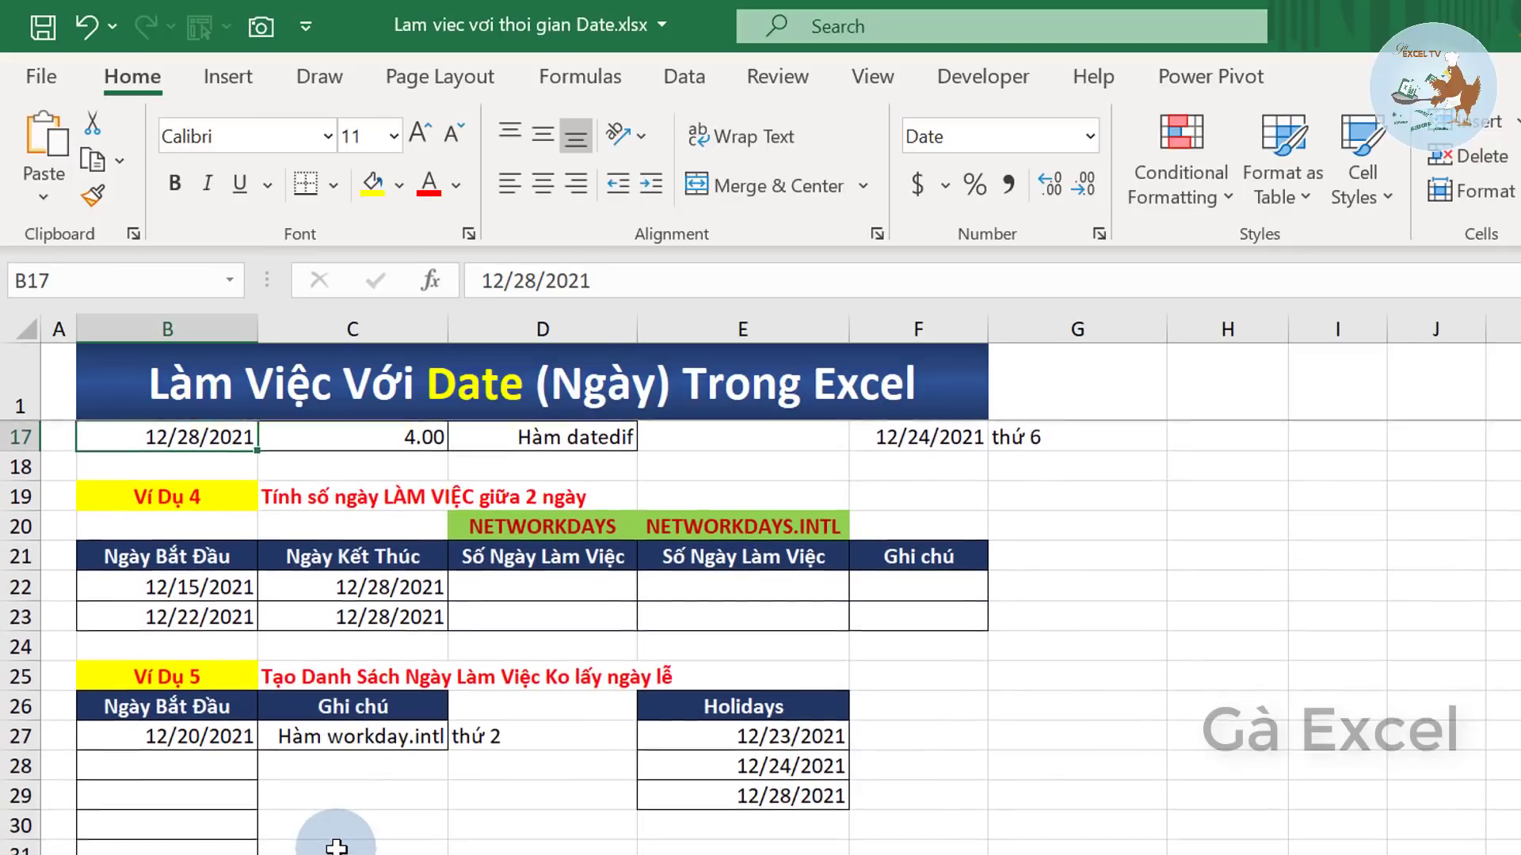
{"action": "left_click", "coordinate": [141, 563]}
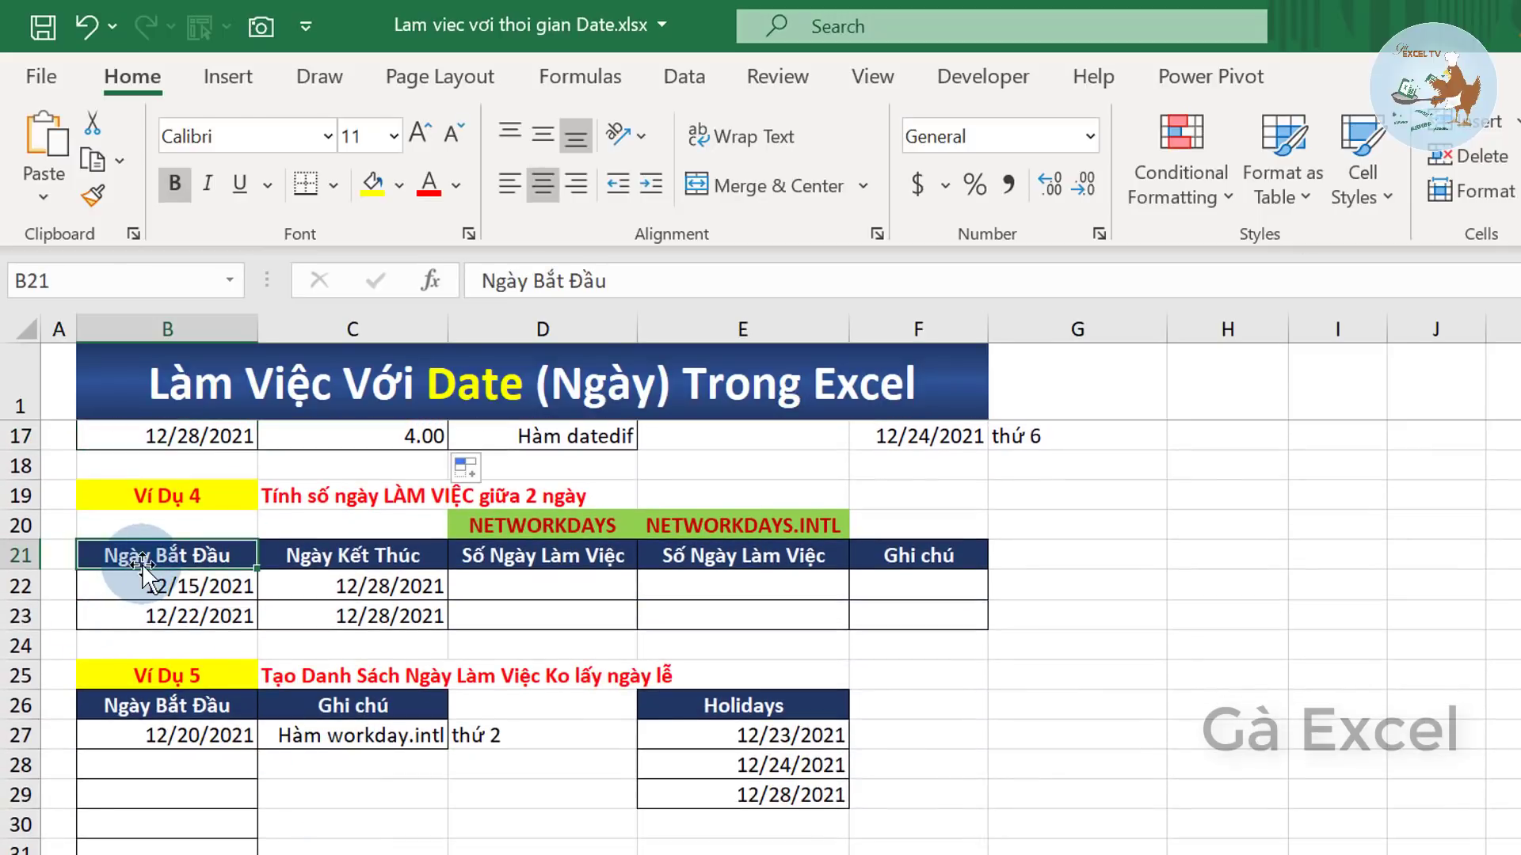
{"action": "left_click", "coordinate": [139, 586]}
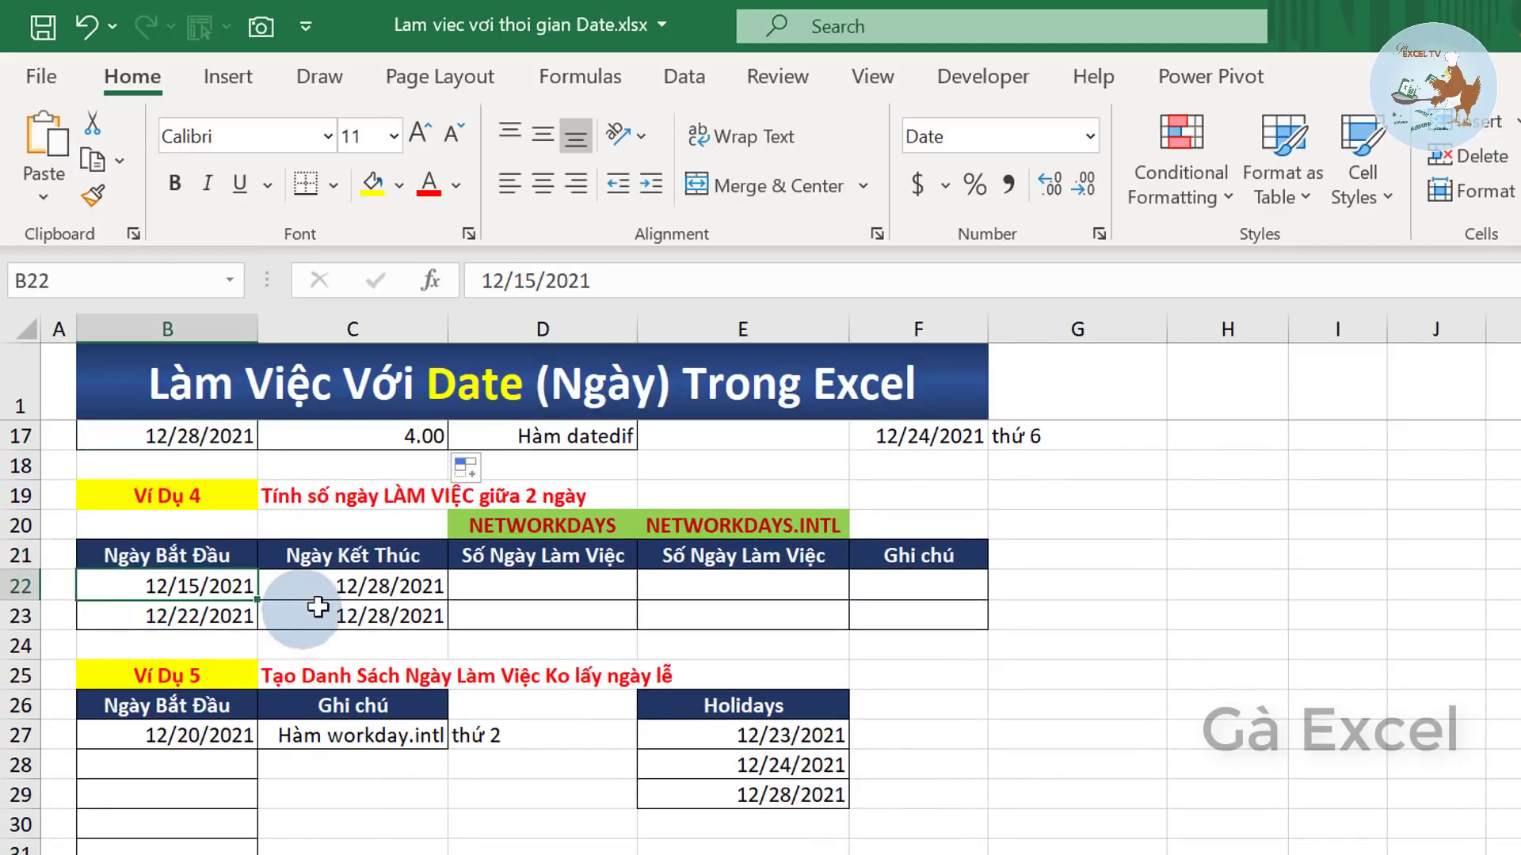
{"action": "left_click", "coordinate": [336, 588]}
{"action": "left_click", "coordinate": [213, 590]}
{"action": "left_click", "coordinate": [369, 587]}
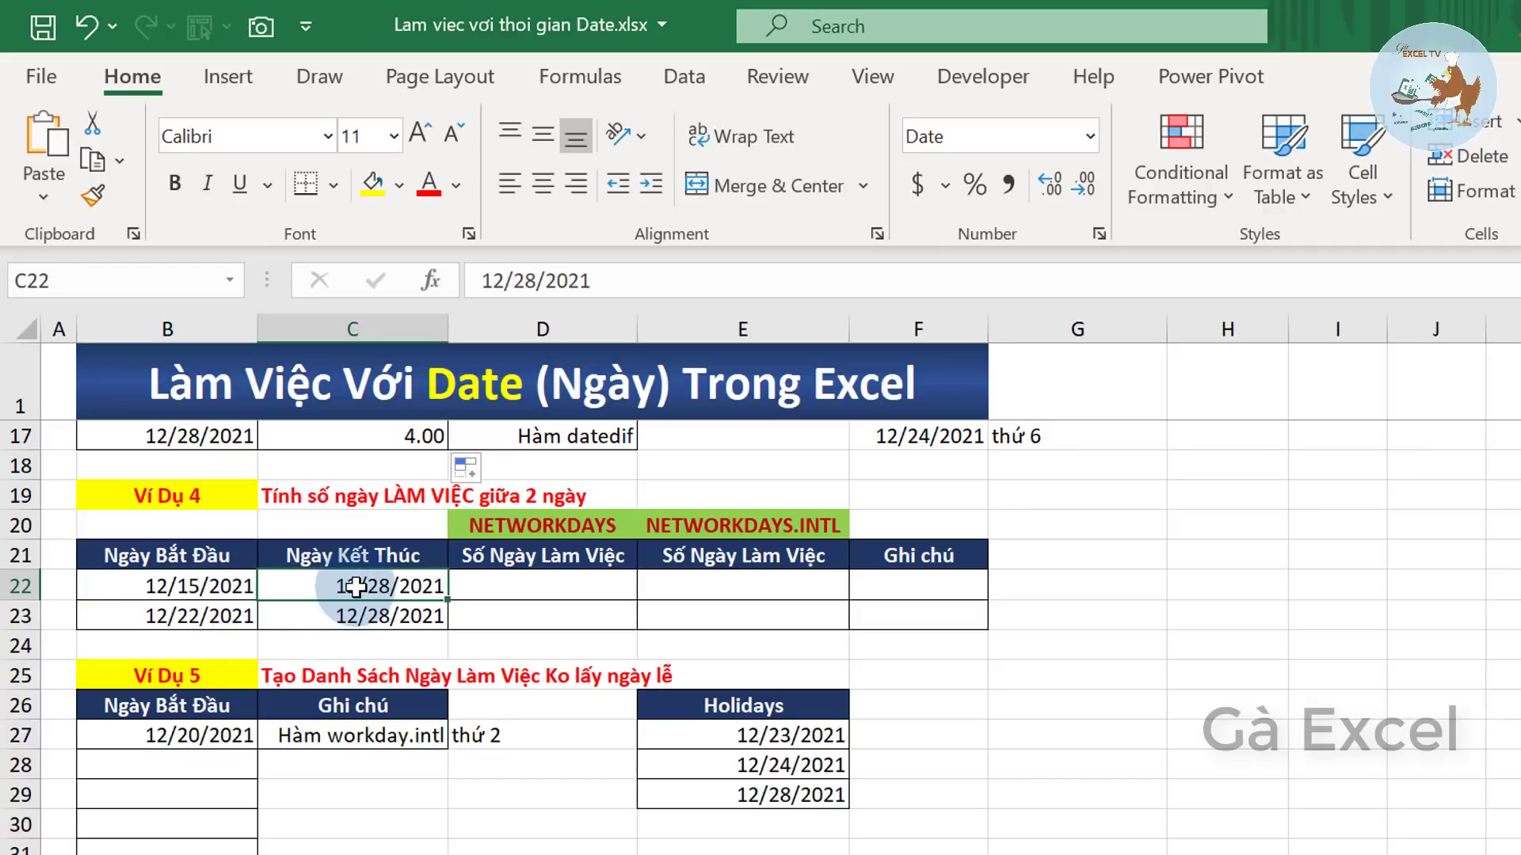
{"action": "left_click", "coordinate": [204, 593]}
{"action": "left_click", "coordinate": [321, 586]}
{"action": "left_click", "coordinate": [204, 586]}
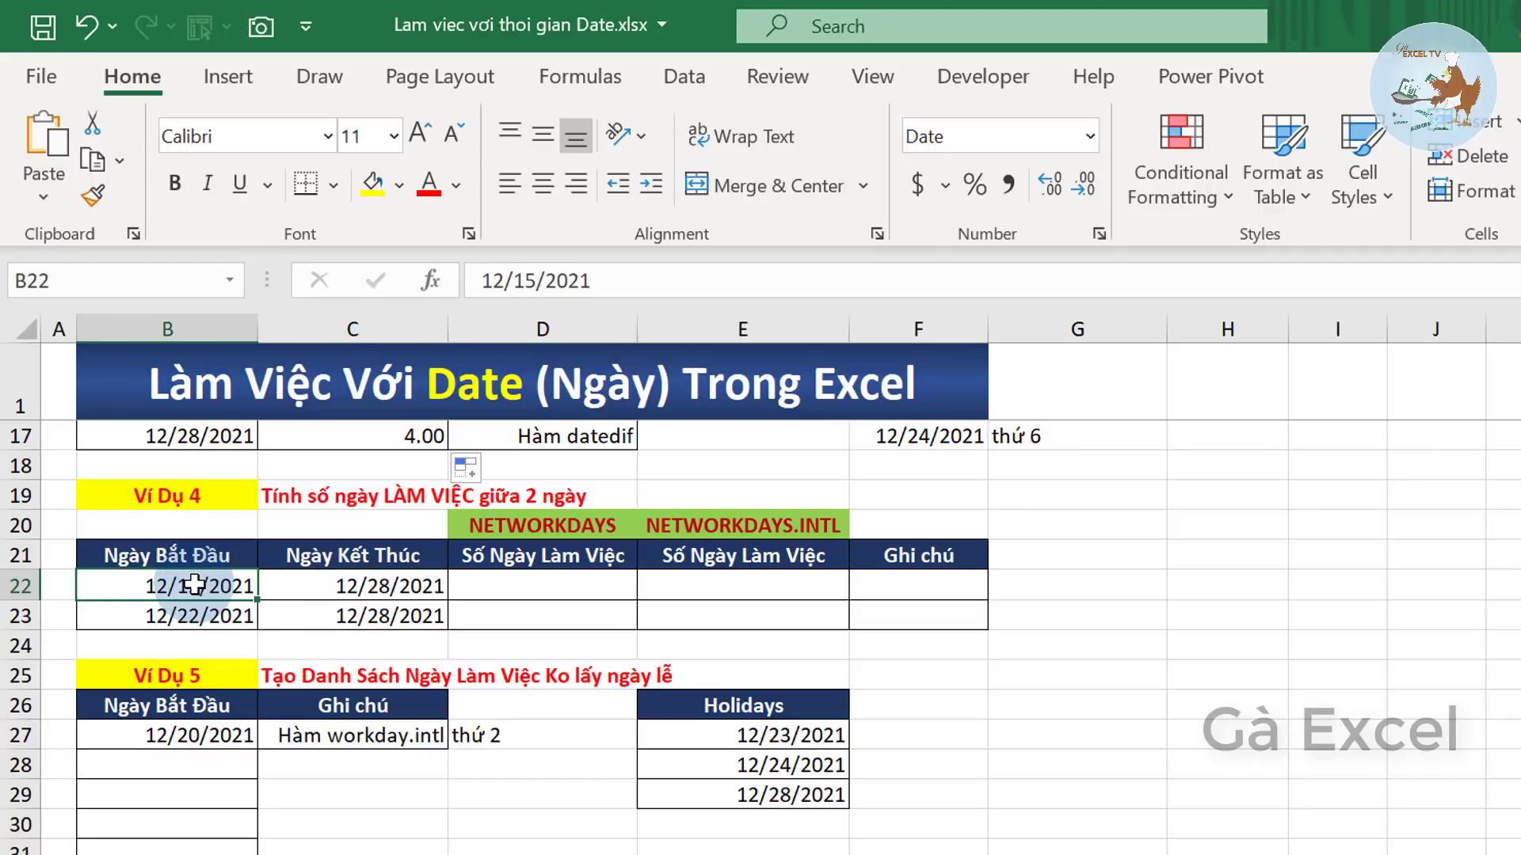
{"action": "left_click", "coordinate": [372, 591]}
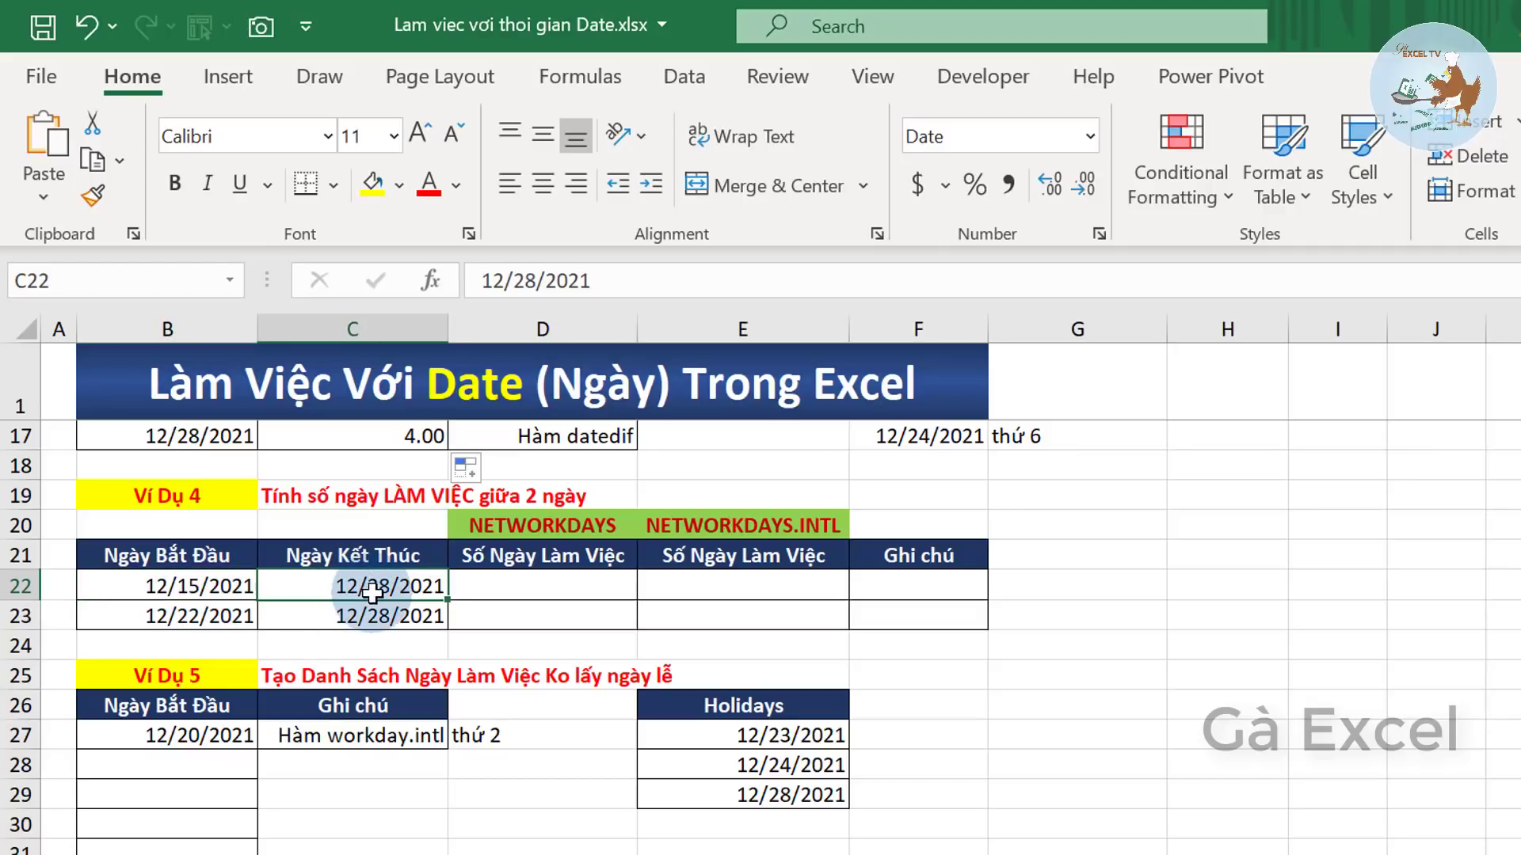
{"action": "left_click", "coordinate": [530, 586]}
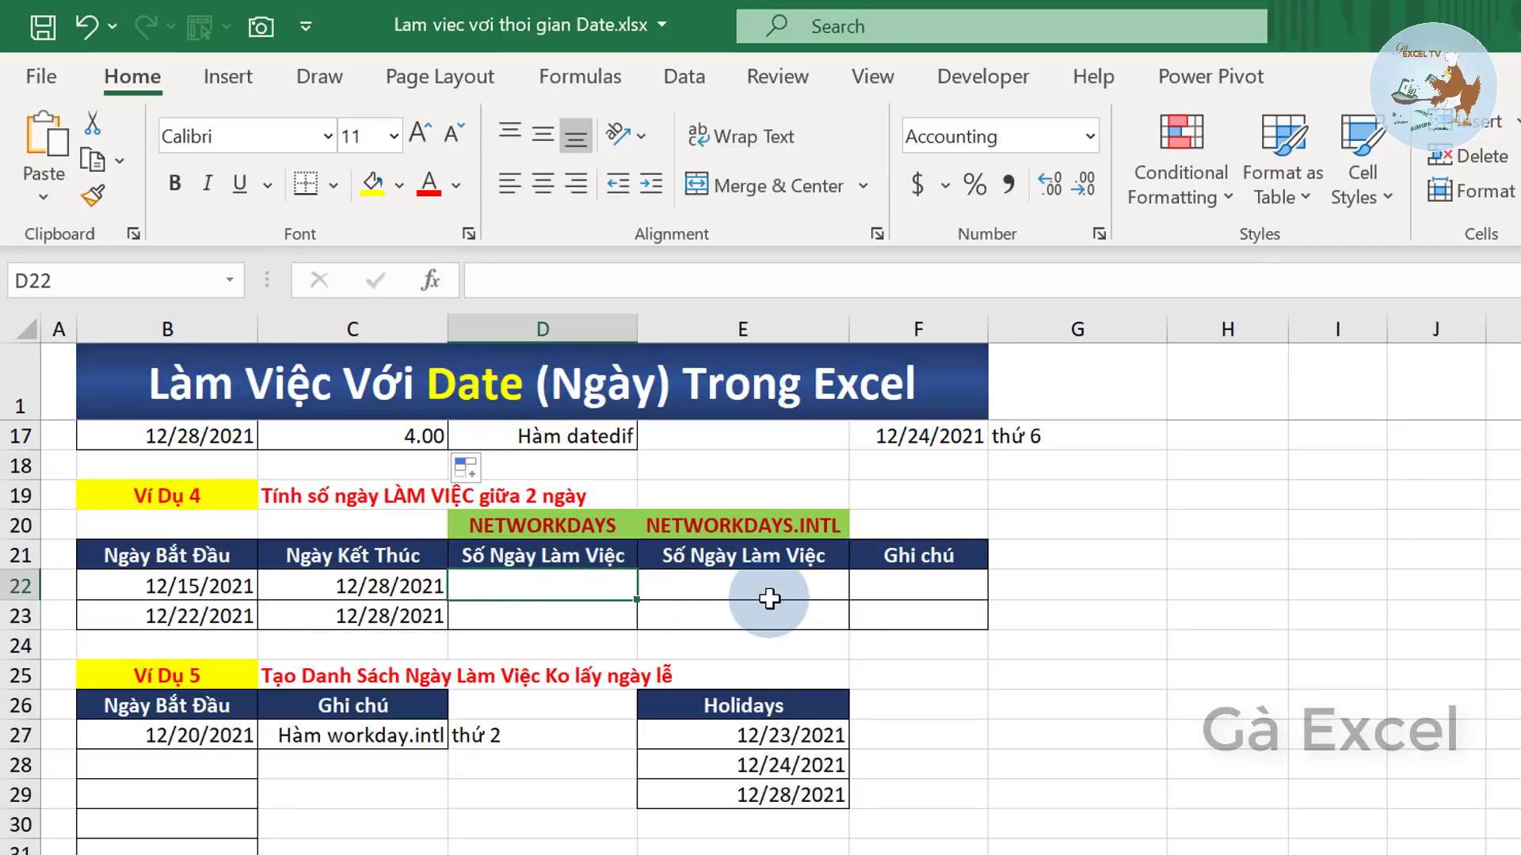
{"action": "left_click", "coordinate": [554, 527]}
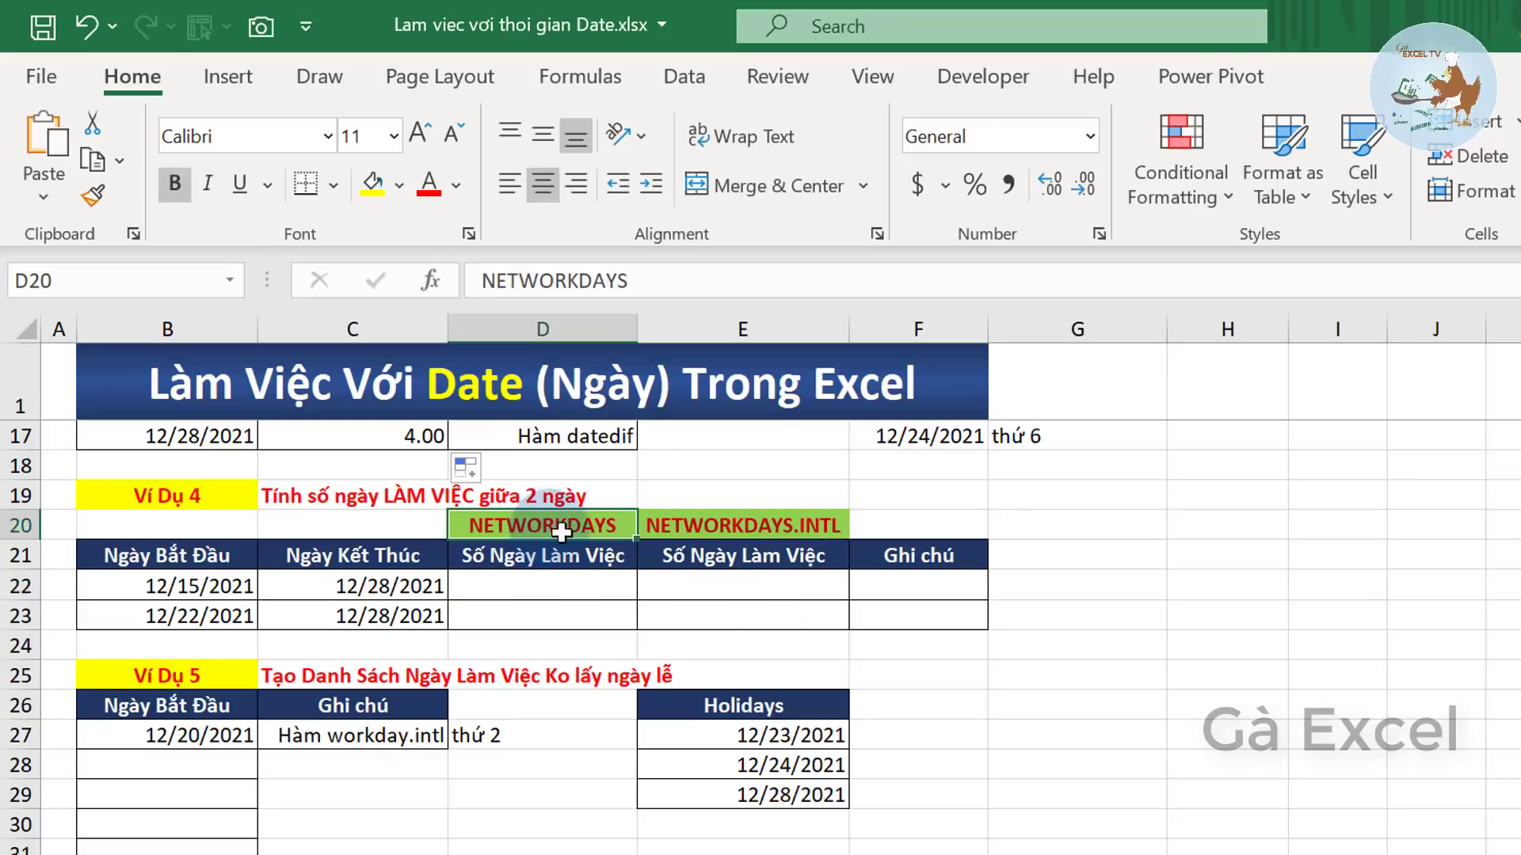
{"action": "left_click", "coordinate": [743, 527]}
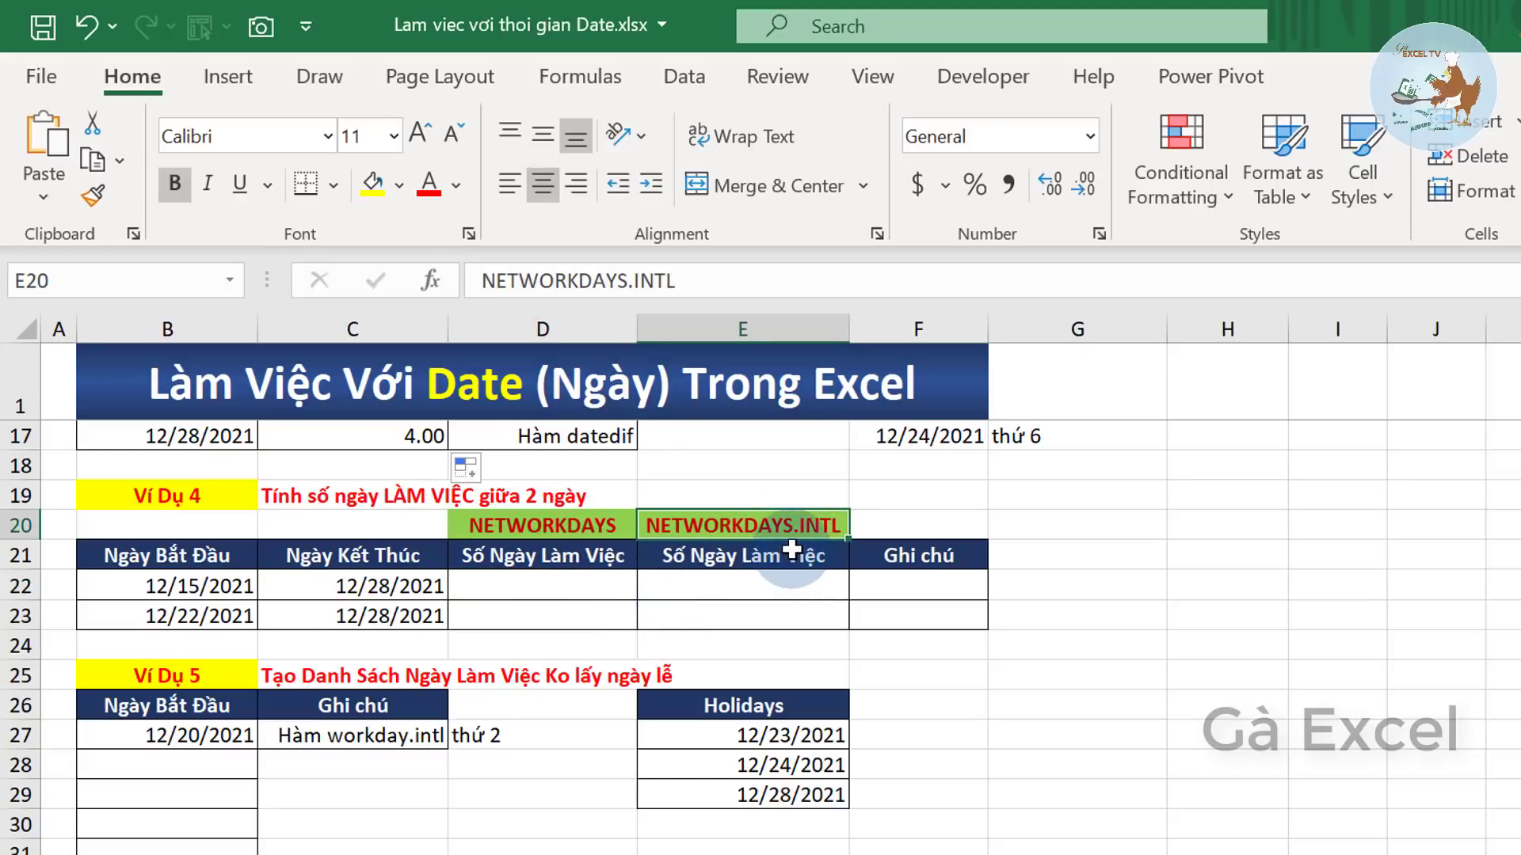
{"action": "left_click", "coordinate": [621, 586]}
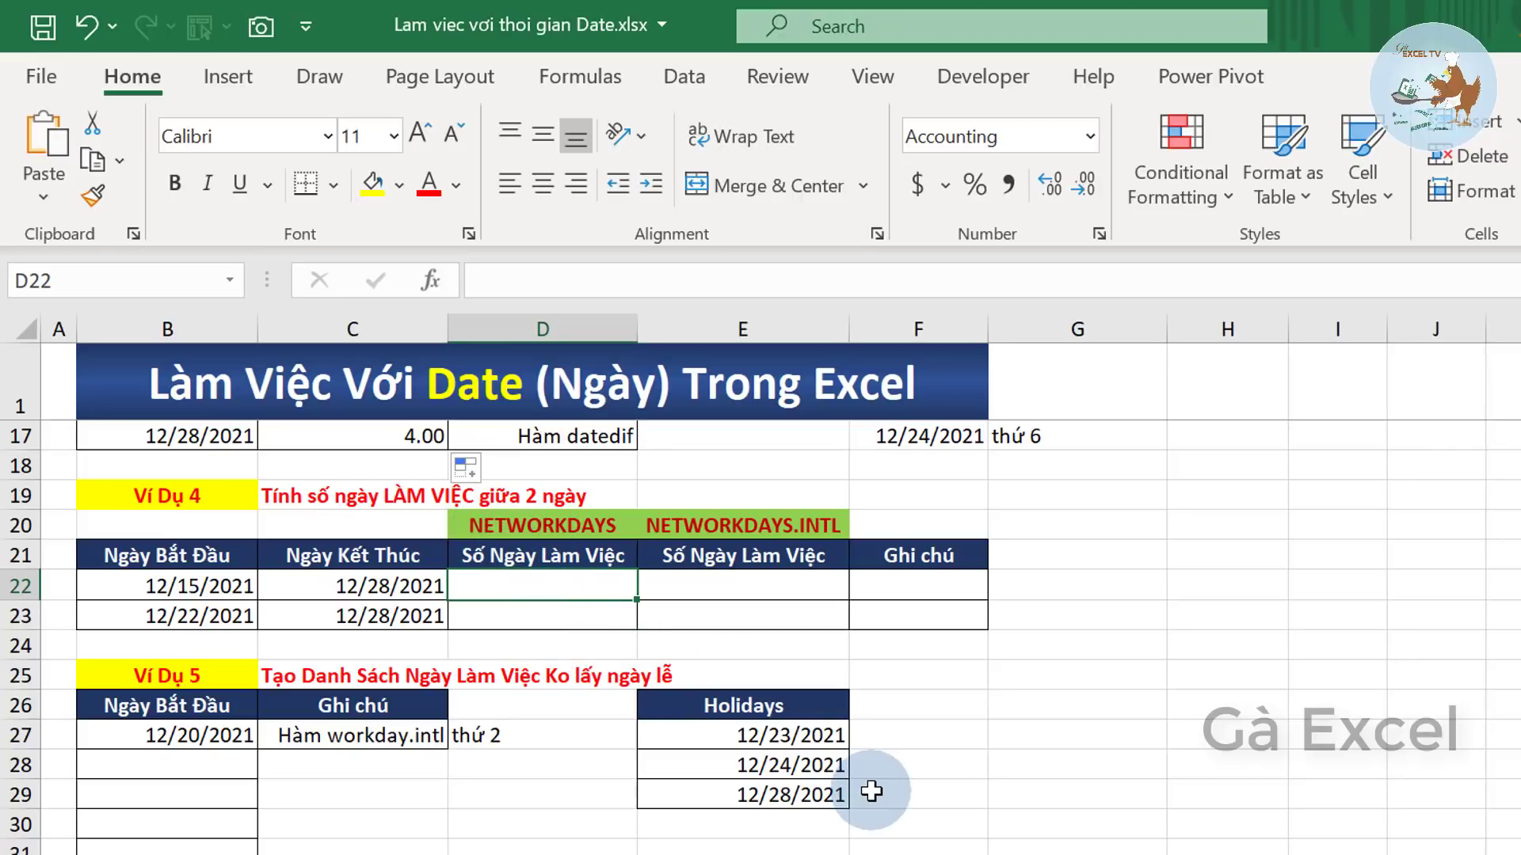
- Enter =NETWORKDAYS(B22,C22) in D22, returning 10.00 working days
{"action": "type", "text": "=ne"}
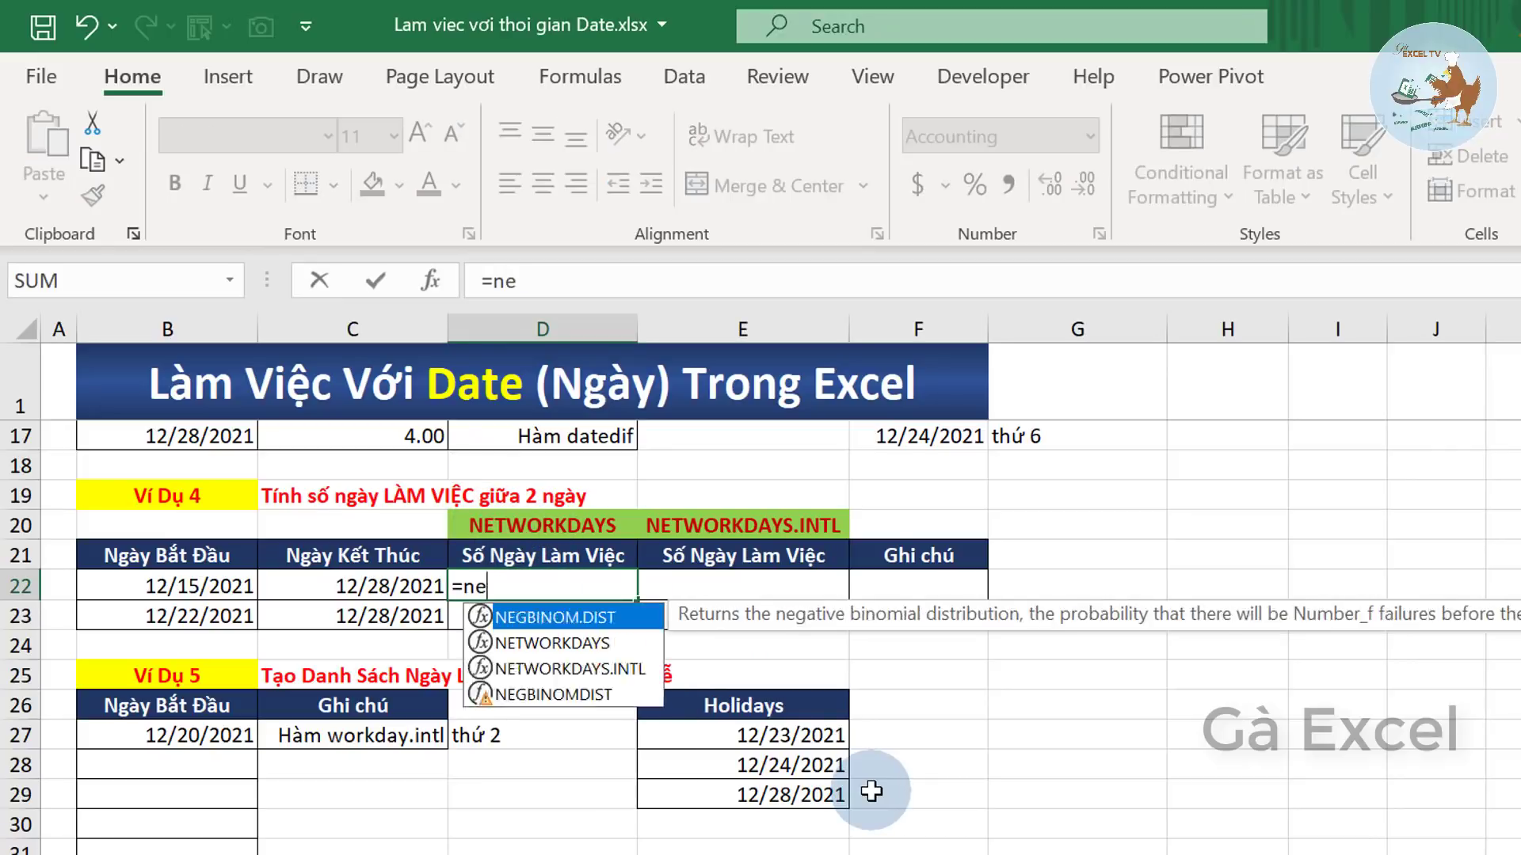
{"action": "type", "text": "t"}
{"action": "key", "text": "Tab"}
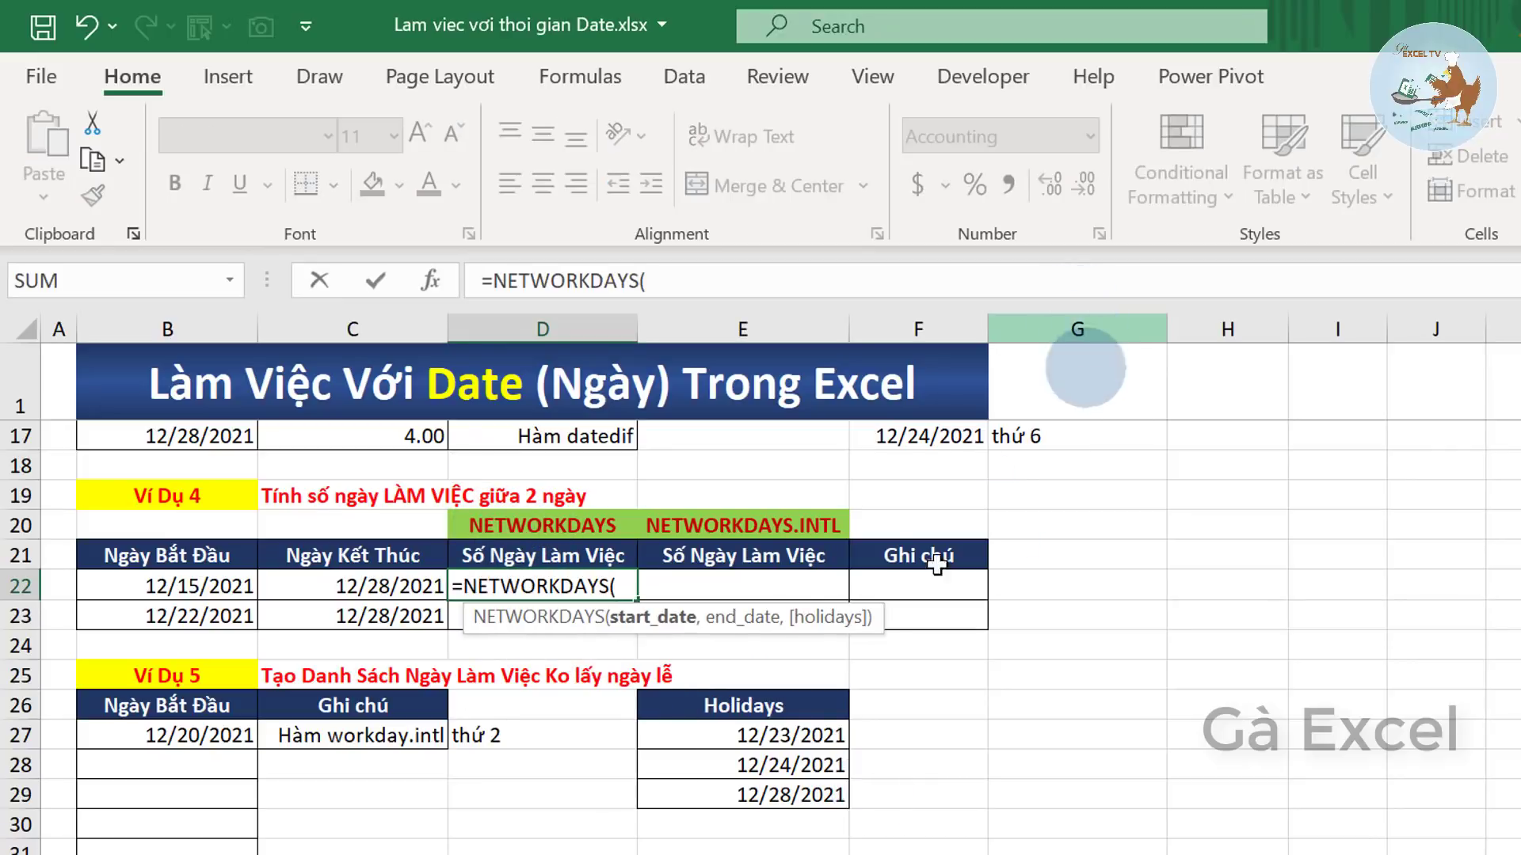
{"action": "left_click", "coordinate": [180, 585]}
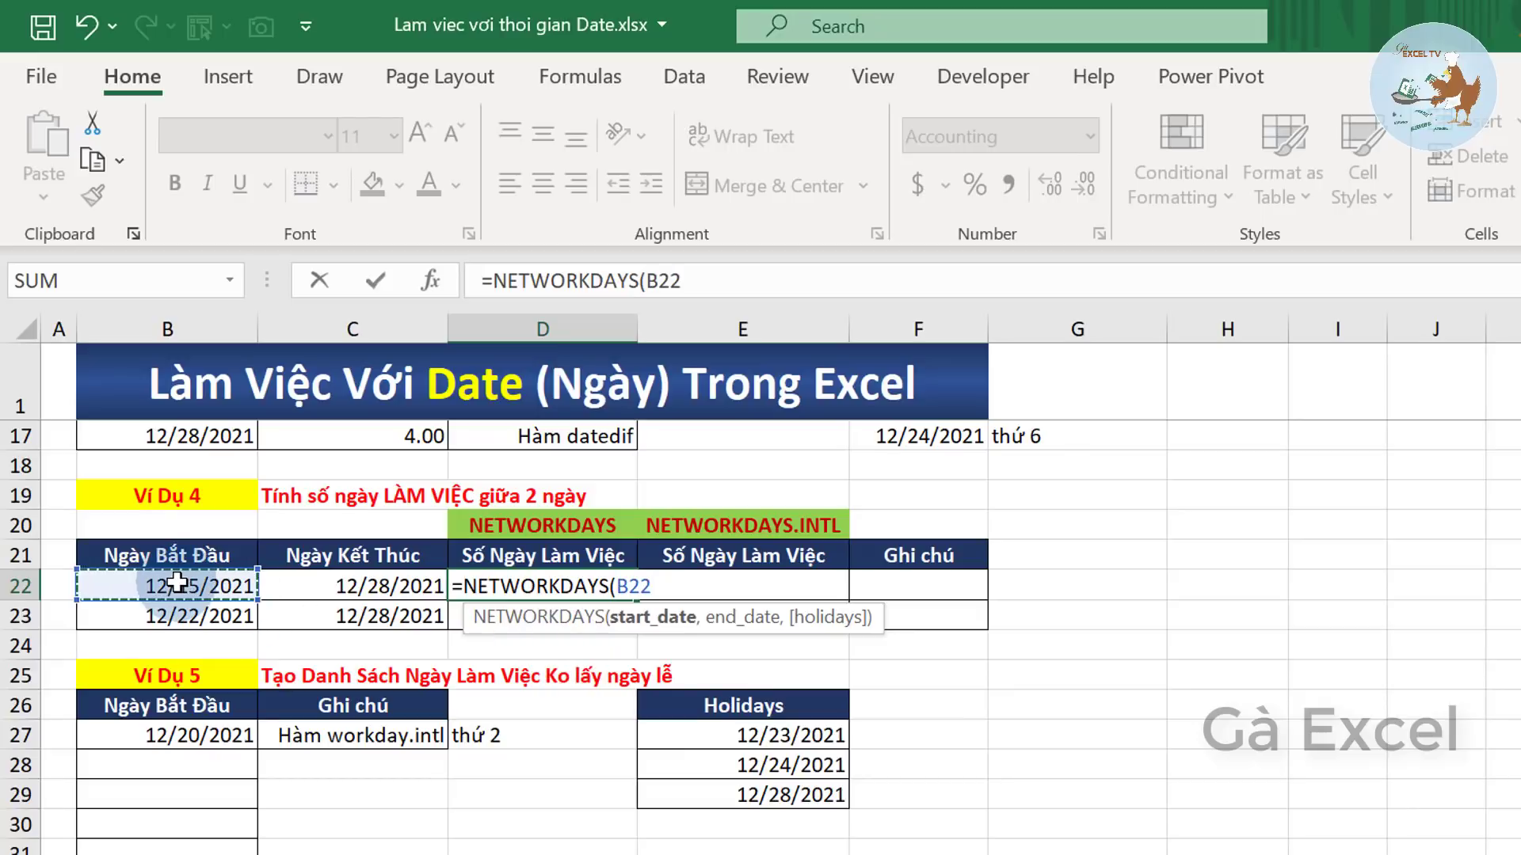
{"action": "type", "text": ","}
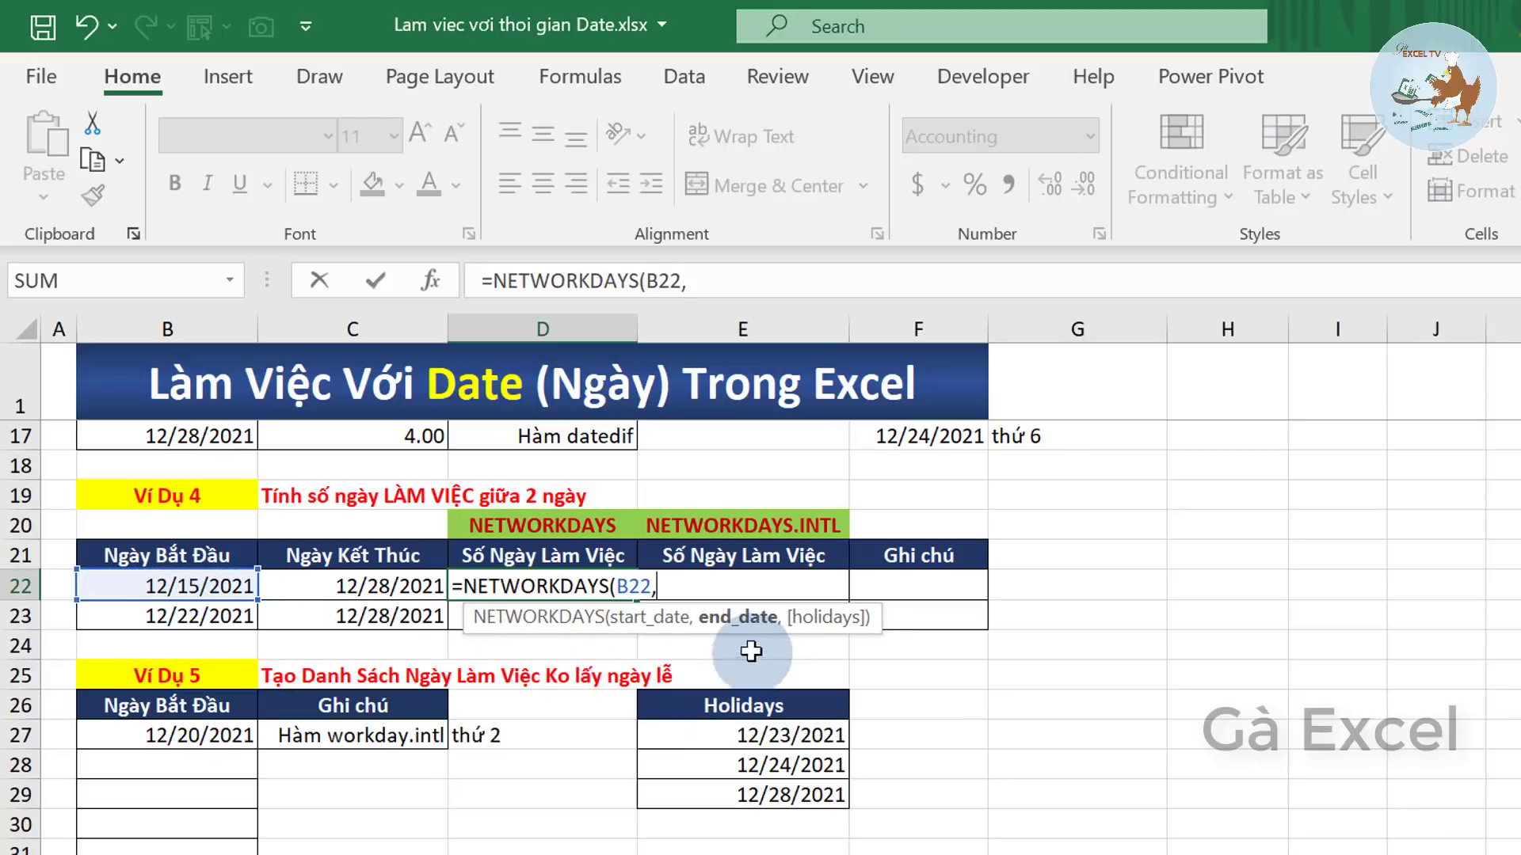
{"action": "left_click", "coordinate": [352, 584]}
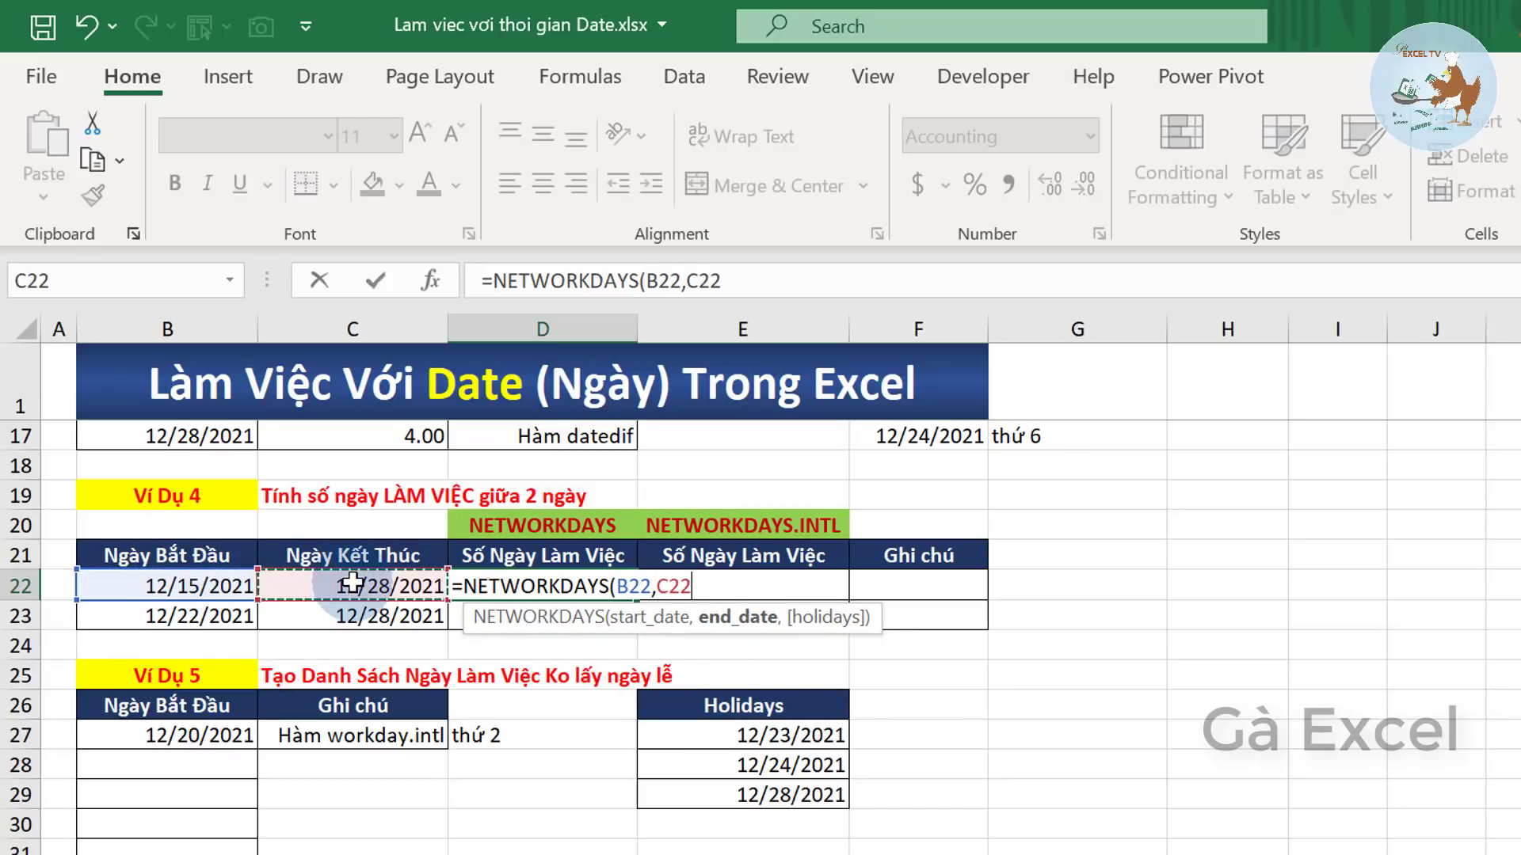
{"action": "type", "text": ","}
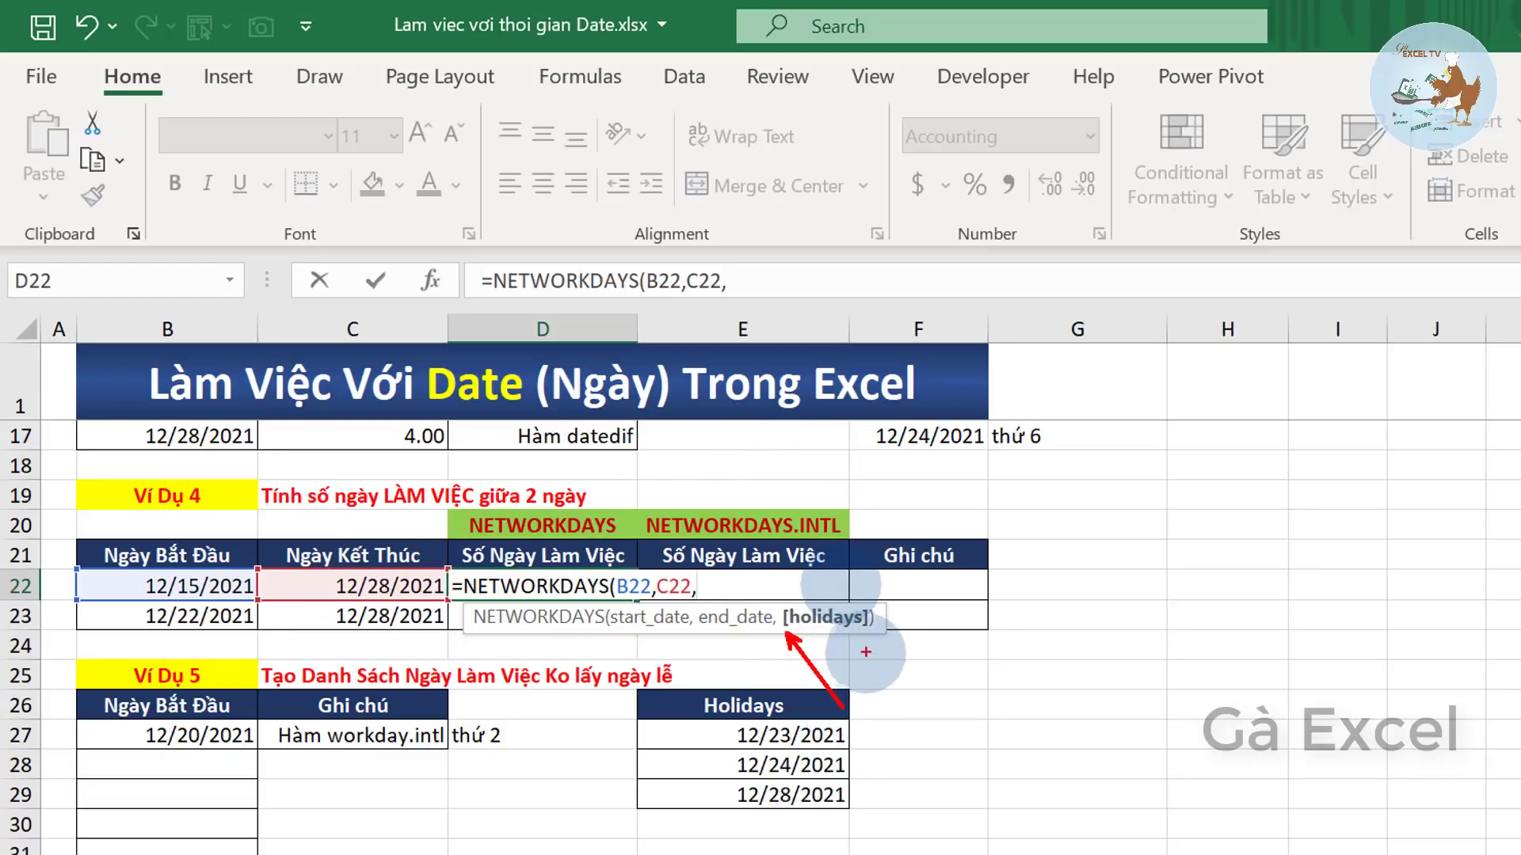
{"action": "left_click_drag", "start_coordinate": [863, 637], "coordinate": [840, 705]}
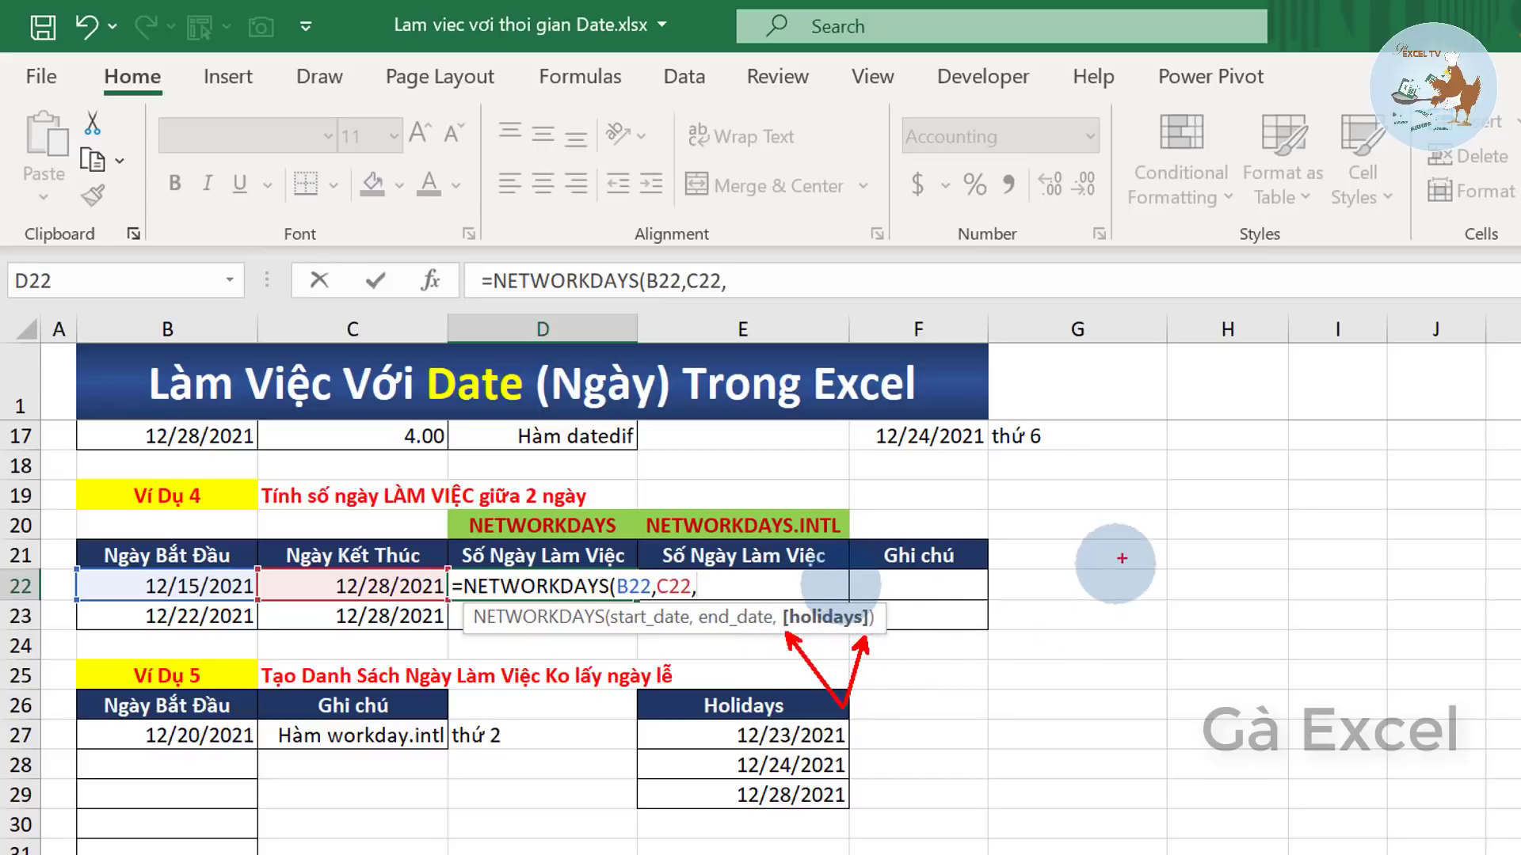
{"action": "left_click_drag", "start_coordinate": [1119, 514], "coordinate": [1258, 626]}
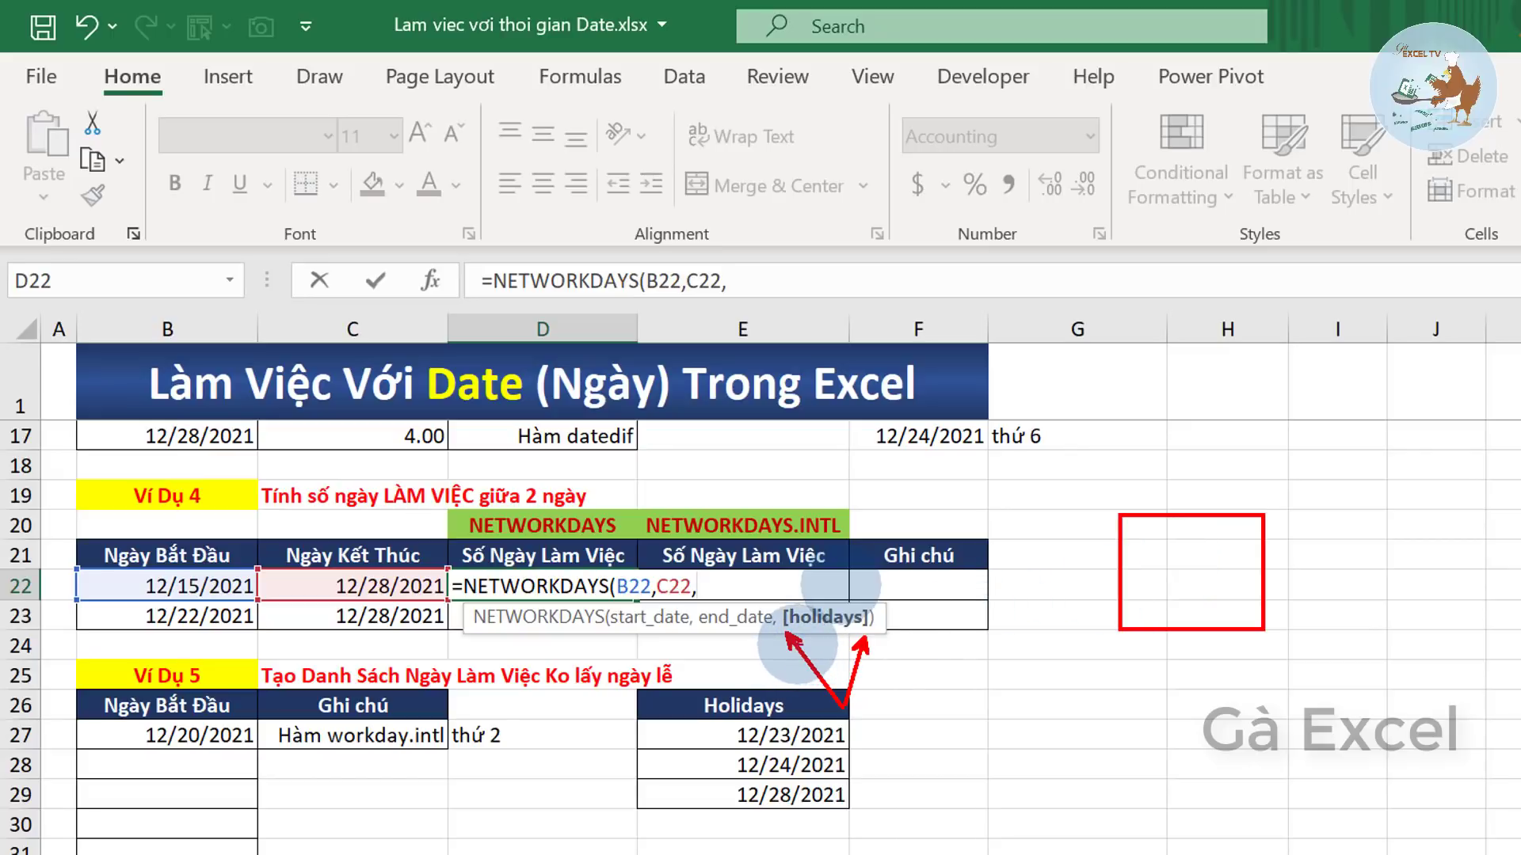
{"action": "key", "text": "Escape"}
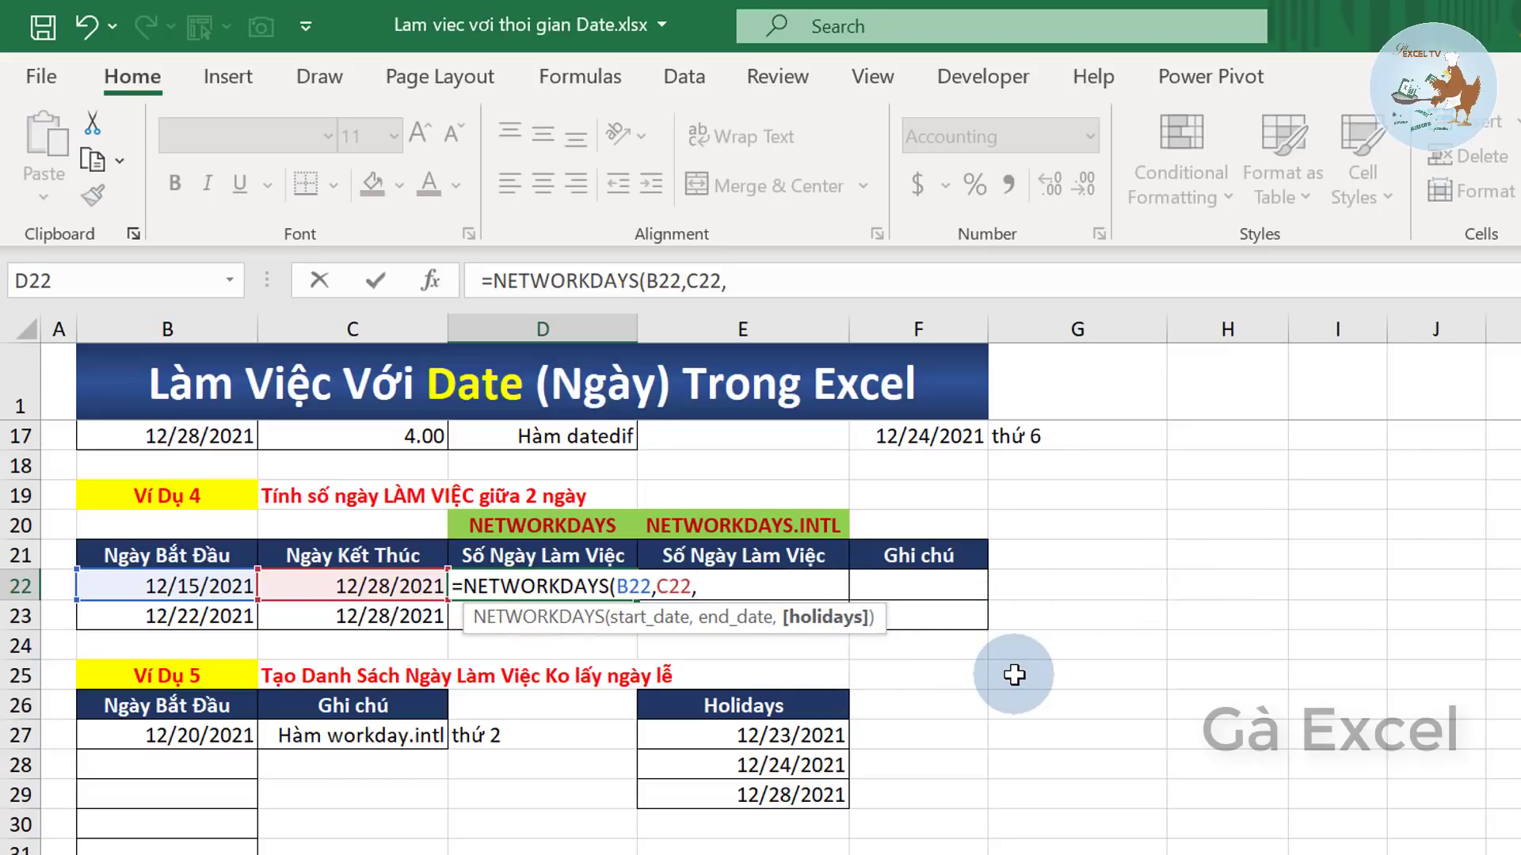
{"action": "type", "text": ")"}
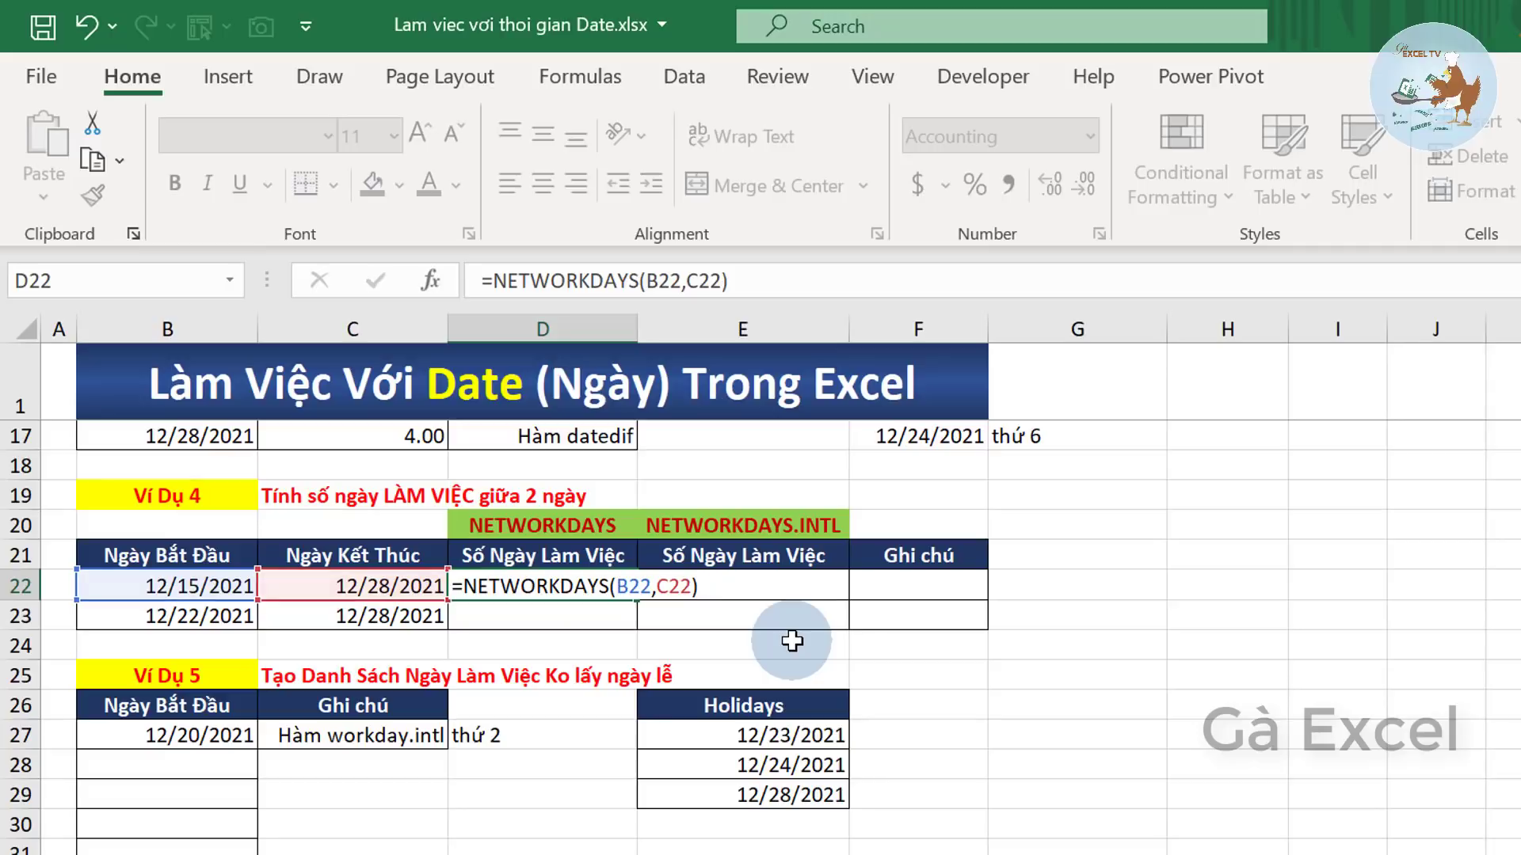
{"action": "key", "text": "Return"}
- Check D22's result against the dates 12/15/2021 and 12/28/2021 in B22 and C22
{"action": "left_click", "coordinate": [594, 586]}
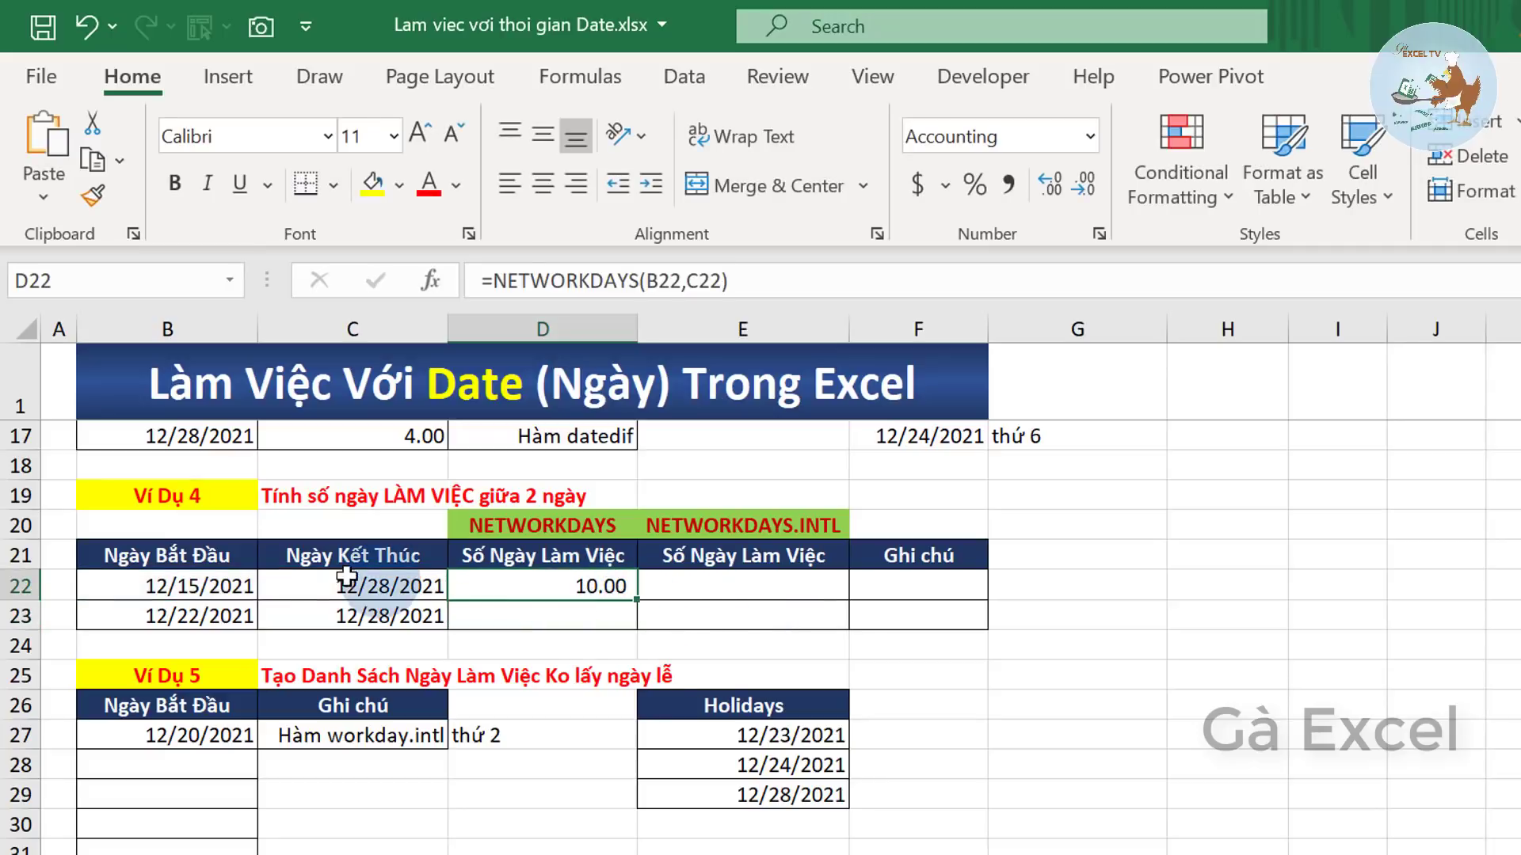
{"action": "left_click", "coordinate": [222, 587]}
{"action": "left_click", "coordinate": [381, 586]}
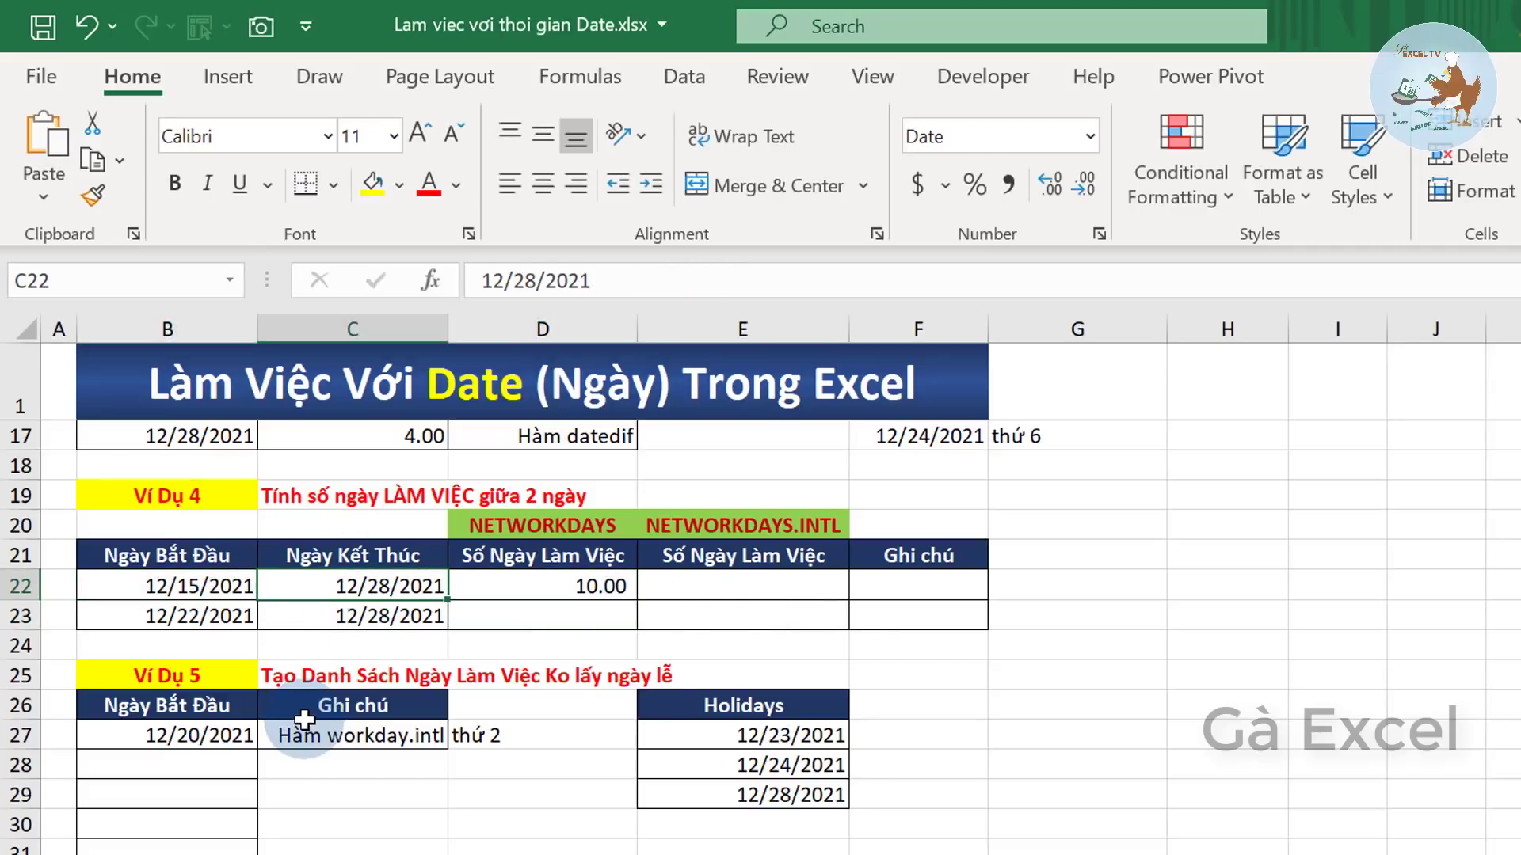
{"action": "left_click", "coordinate": [198, 586]}
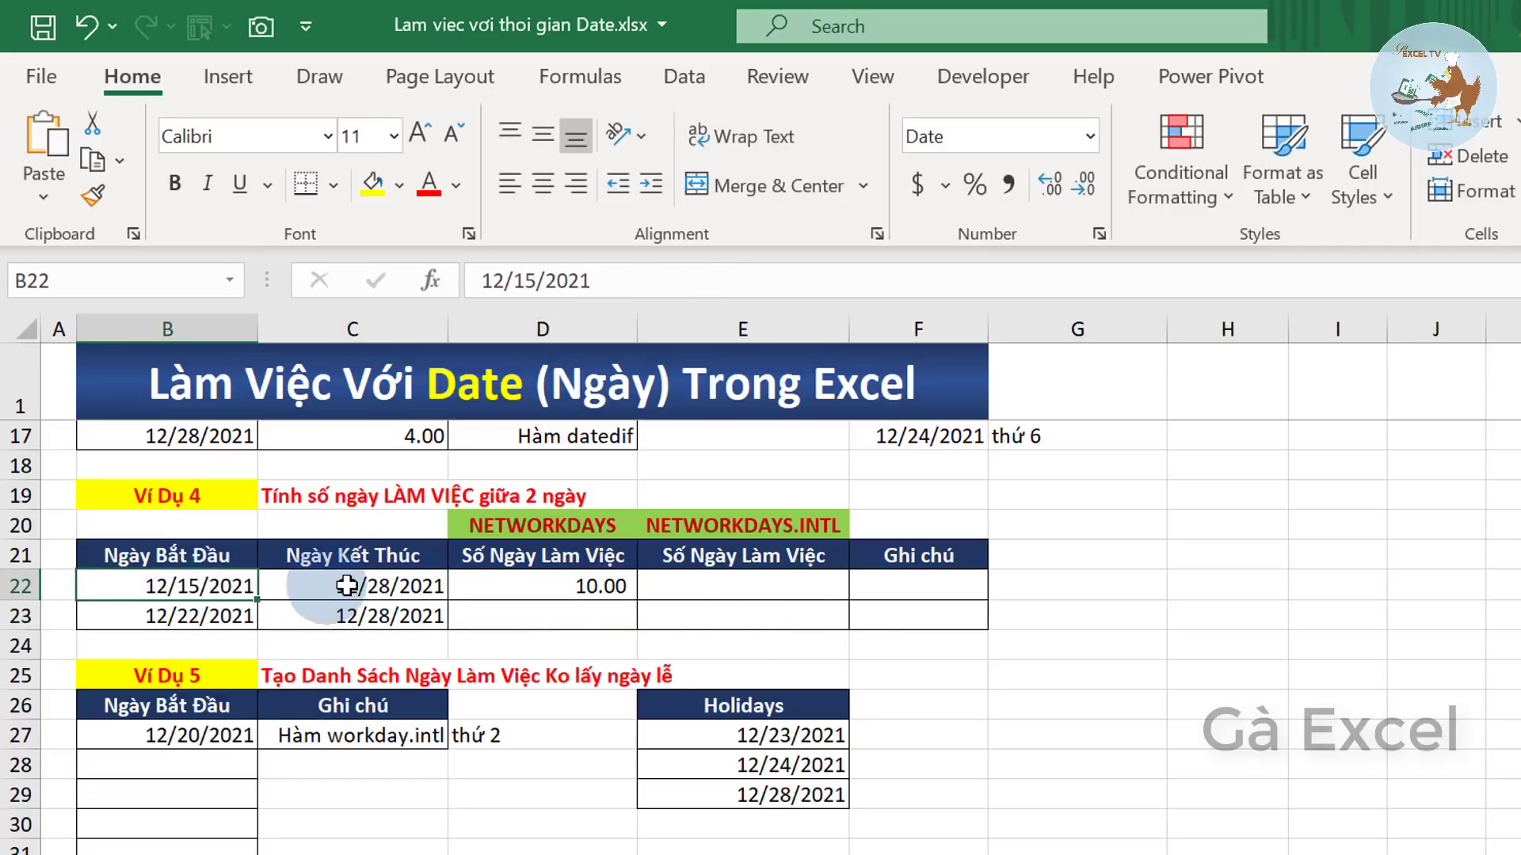
{"action": "left_click", "coordinate": [350, 586]}
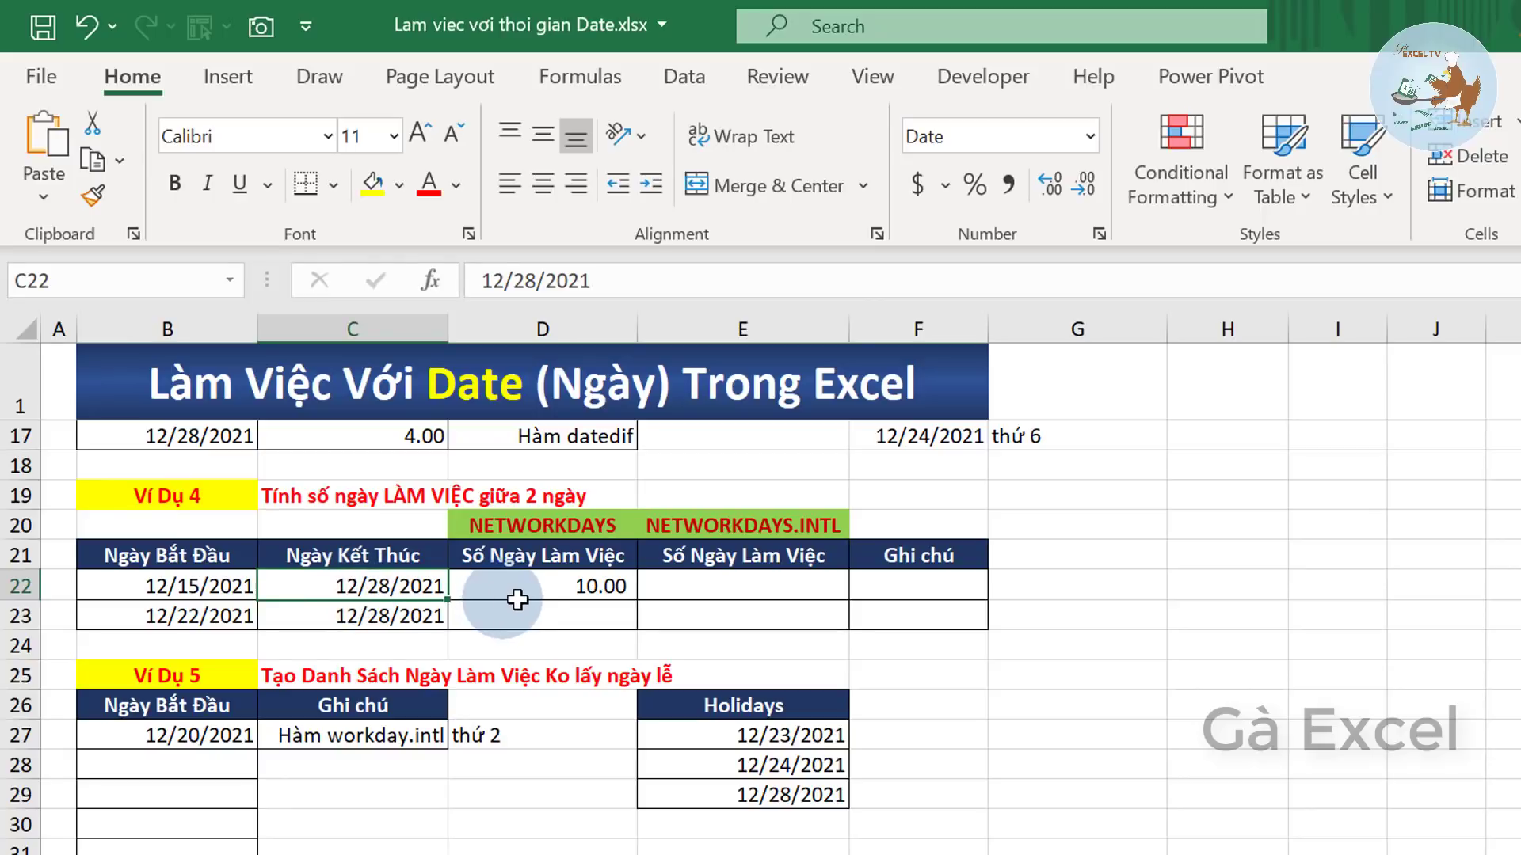
{"action": "left_click", "coordinate": [554, 590]}
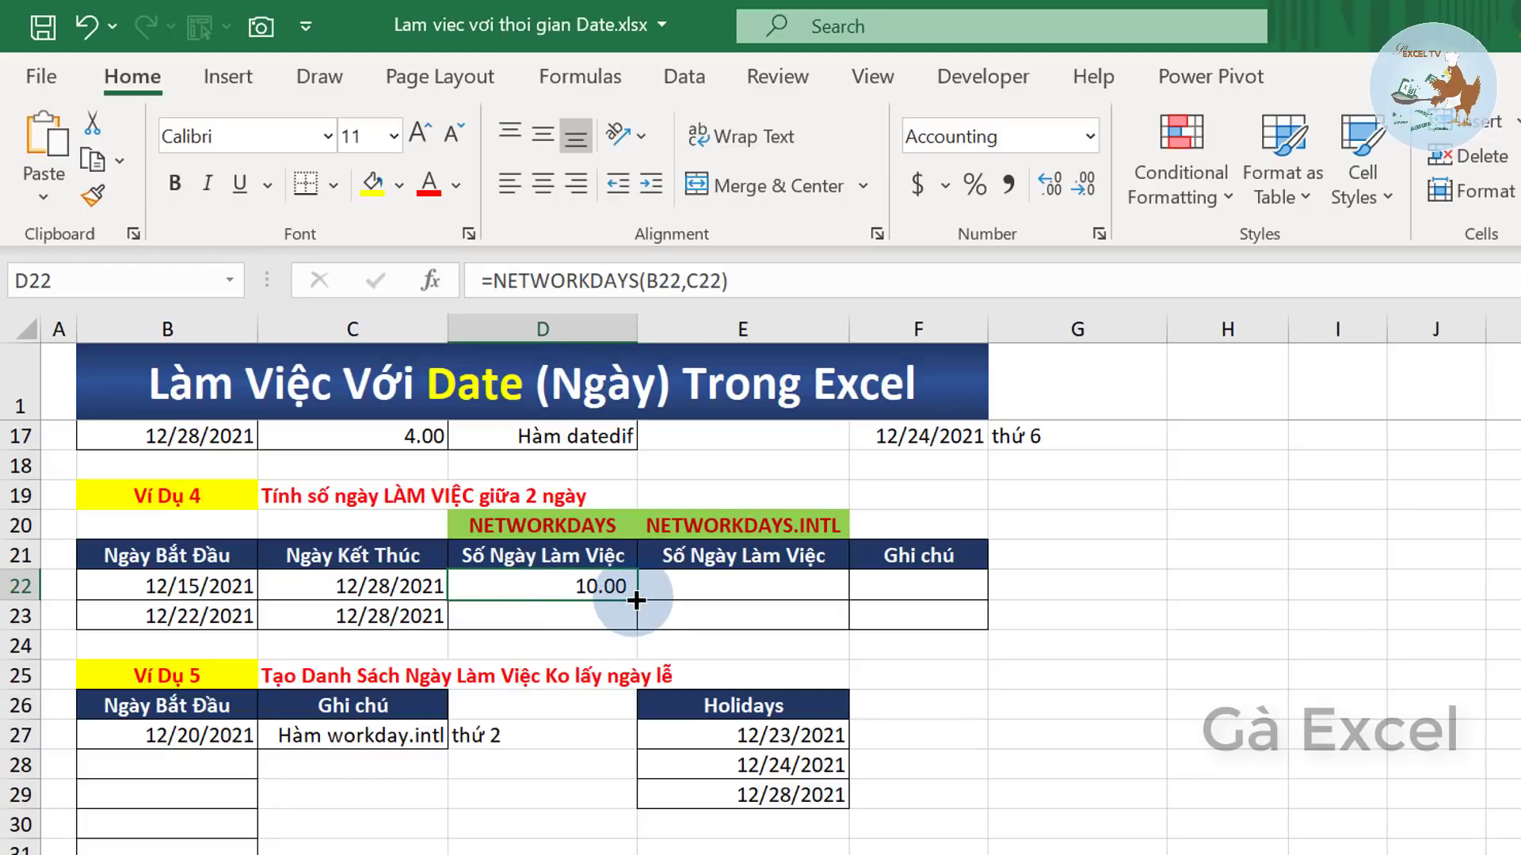
- Fill the NETWORKDAYS formula down to D23, giving 5.00, and compare both formulas
{"action": "left_click_drag", "start_coordinate": [636, 600], "coordinate": [636, 627]}
{"action": "left_click", "coordinate": [200, 612]}
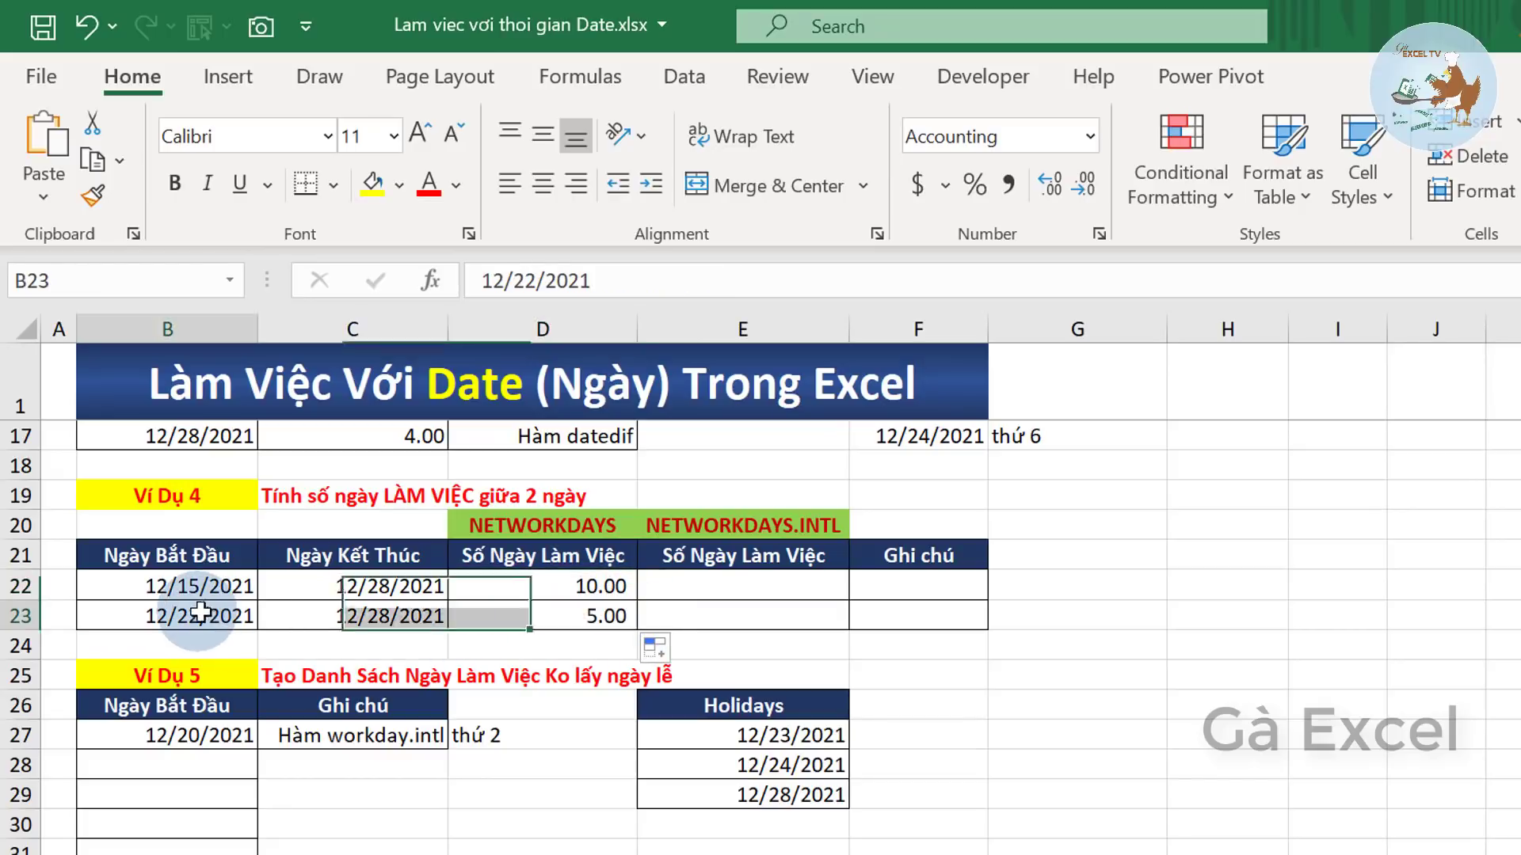
{"action": "left_click_drag", "start_coordinate": [201, 612], "coordinate": [396, 614]}
{"action": "left_click", "coordinate": [560, 614]}
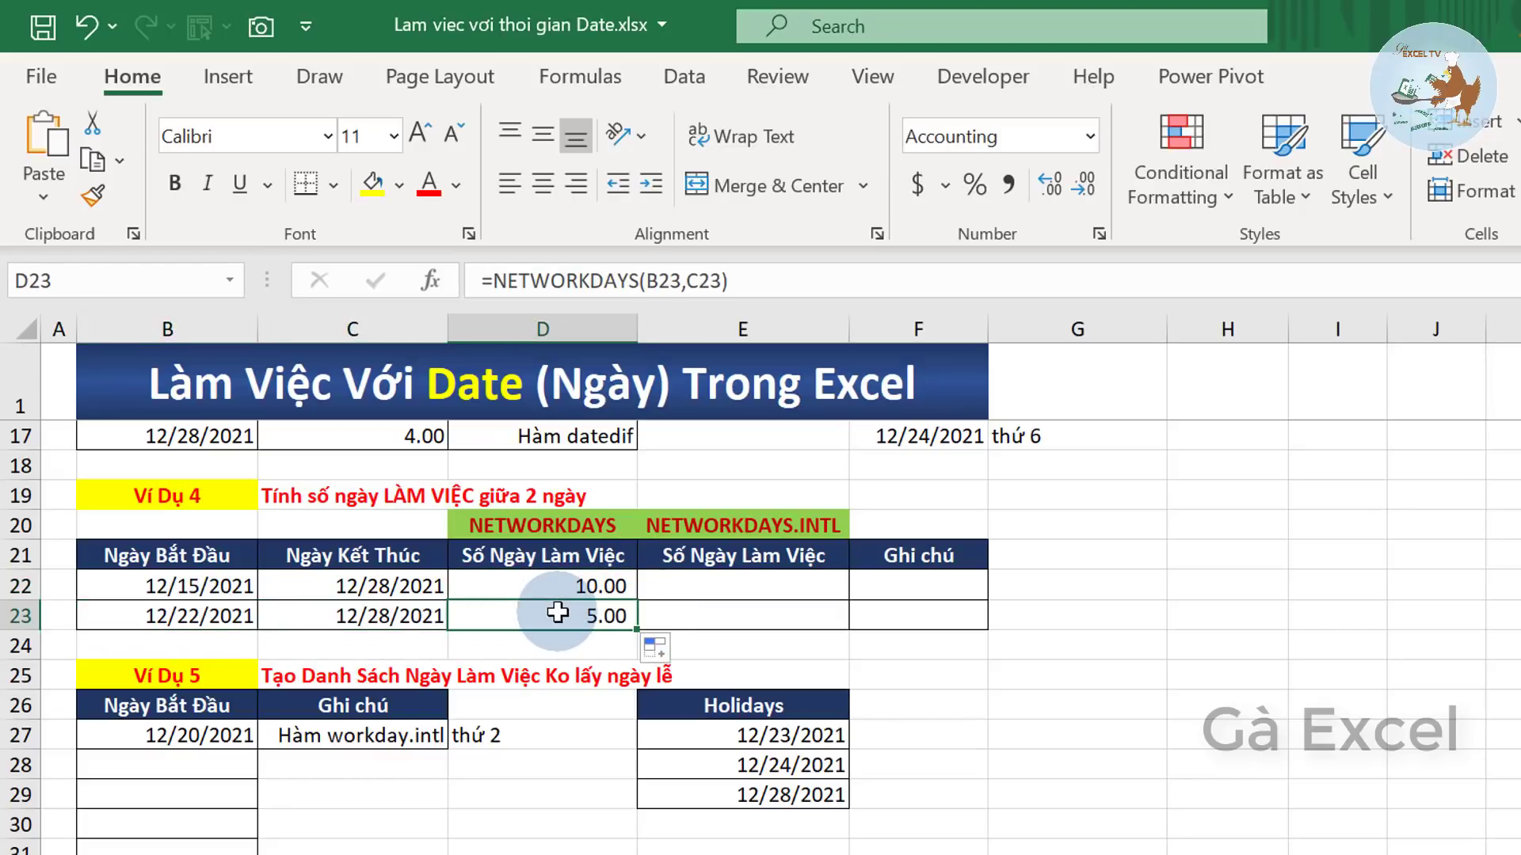
{"action": "left_click", "coordinate": [560, 590]}
{"action": "left_click", "coordinate": [562, 613]}
{"action": "left_click", "coordinate": [555, 586]}
{"action": "left_click", "coordinate": [566, 615]}
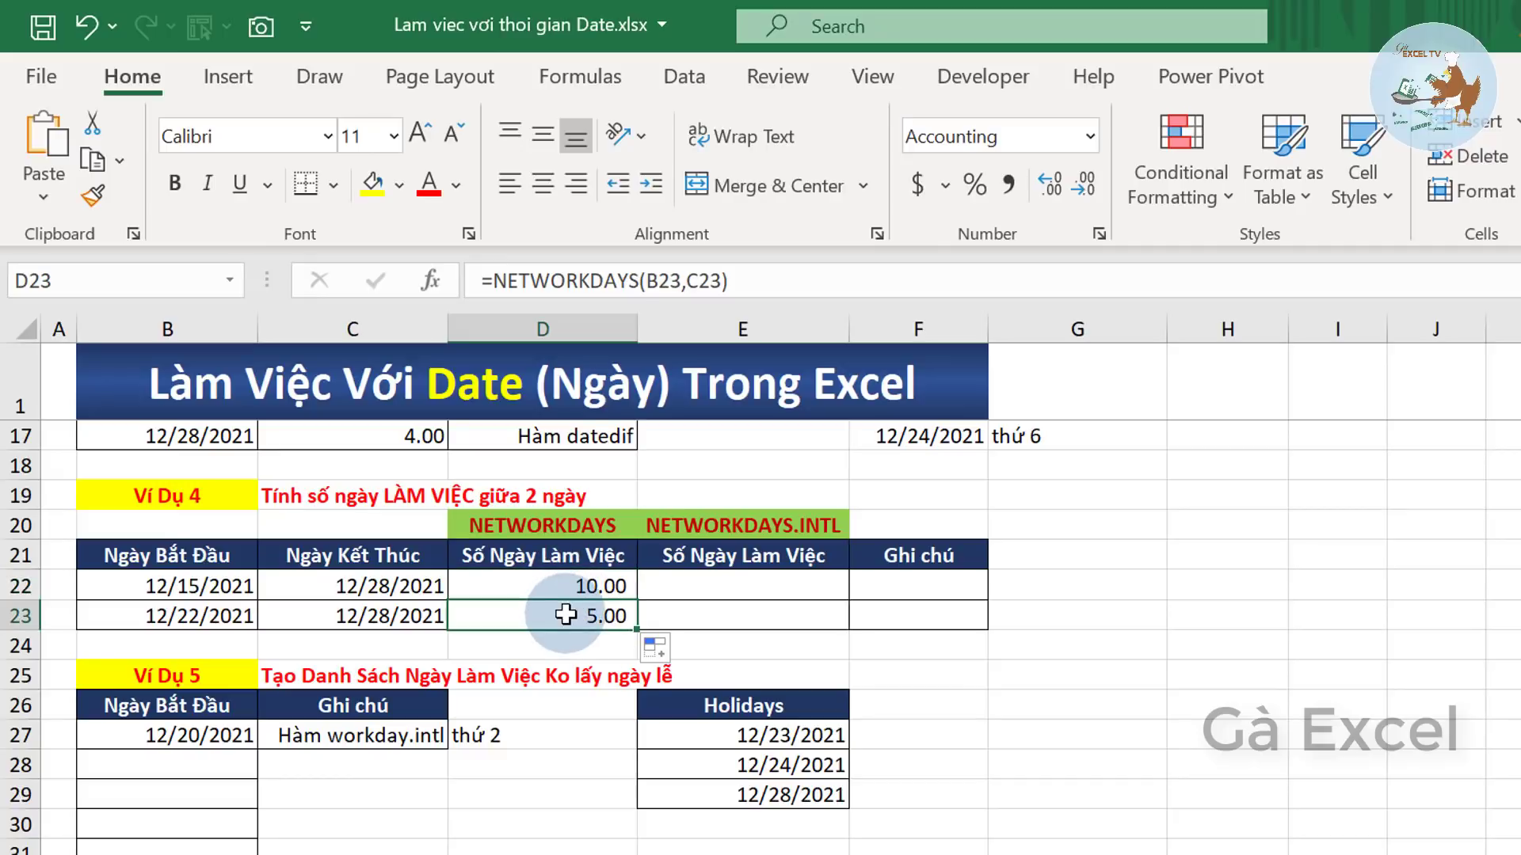
{"action": "left_click", "coordinate": [1224, 586]}
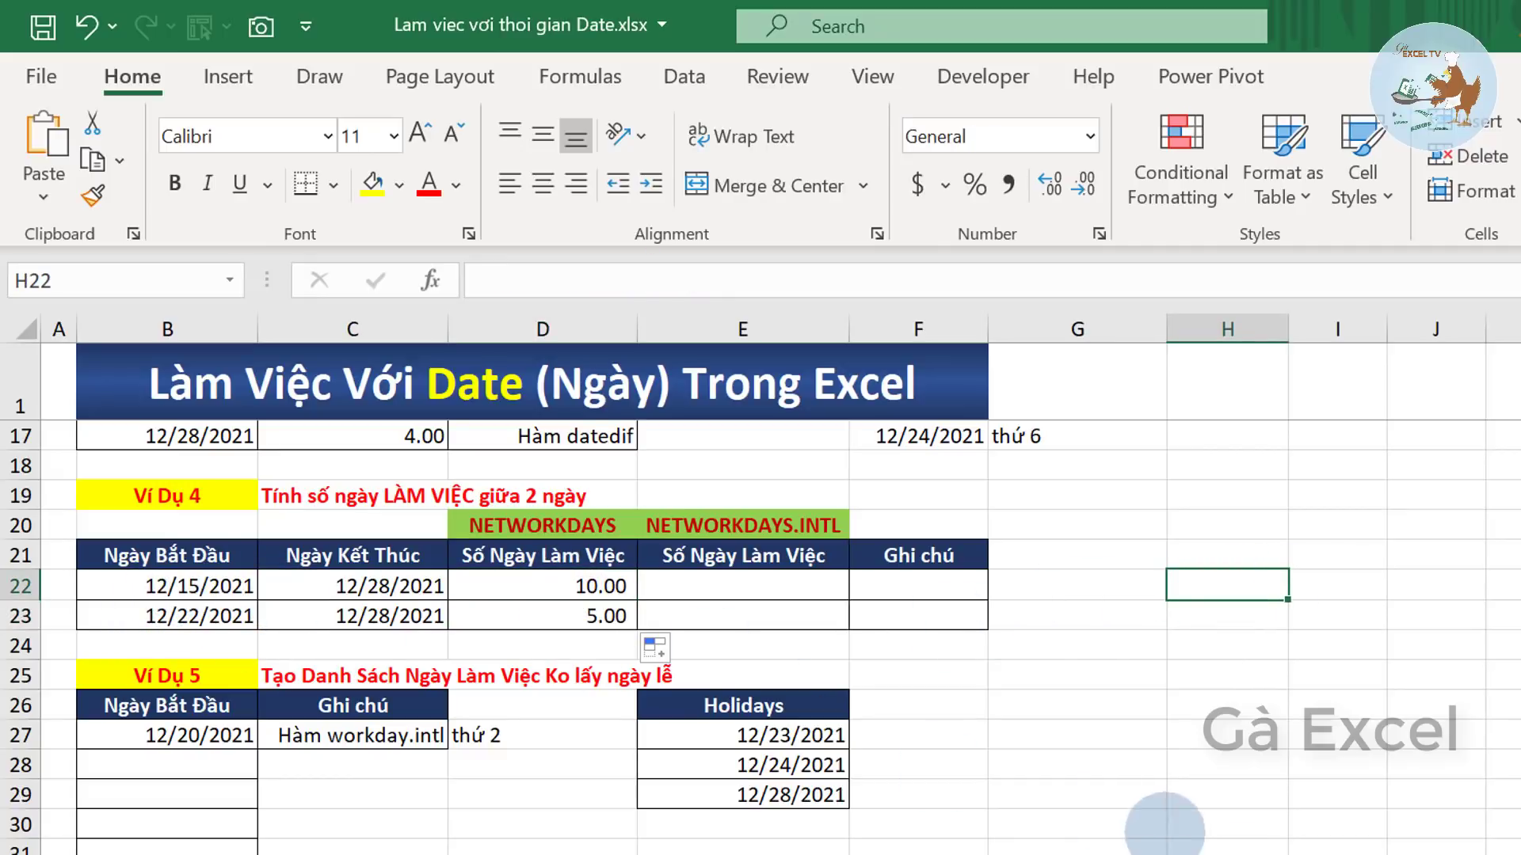
- Enter the holiday dates 12/23/2021 in H22 and 12/24/2021 in H23
{"action": "type", "text": "12/23/2021"}
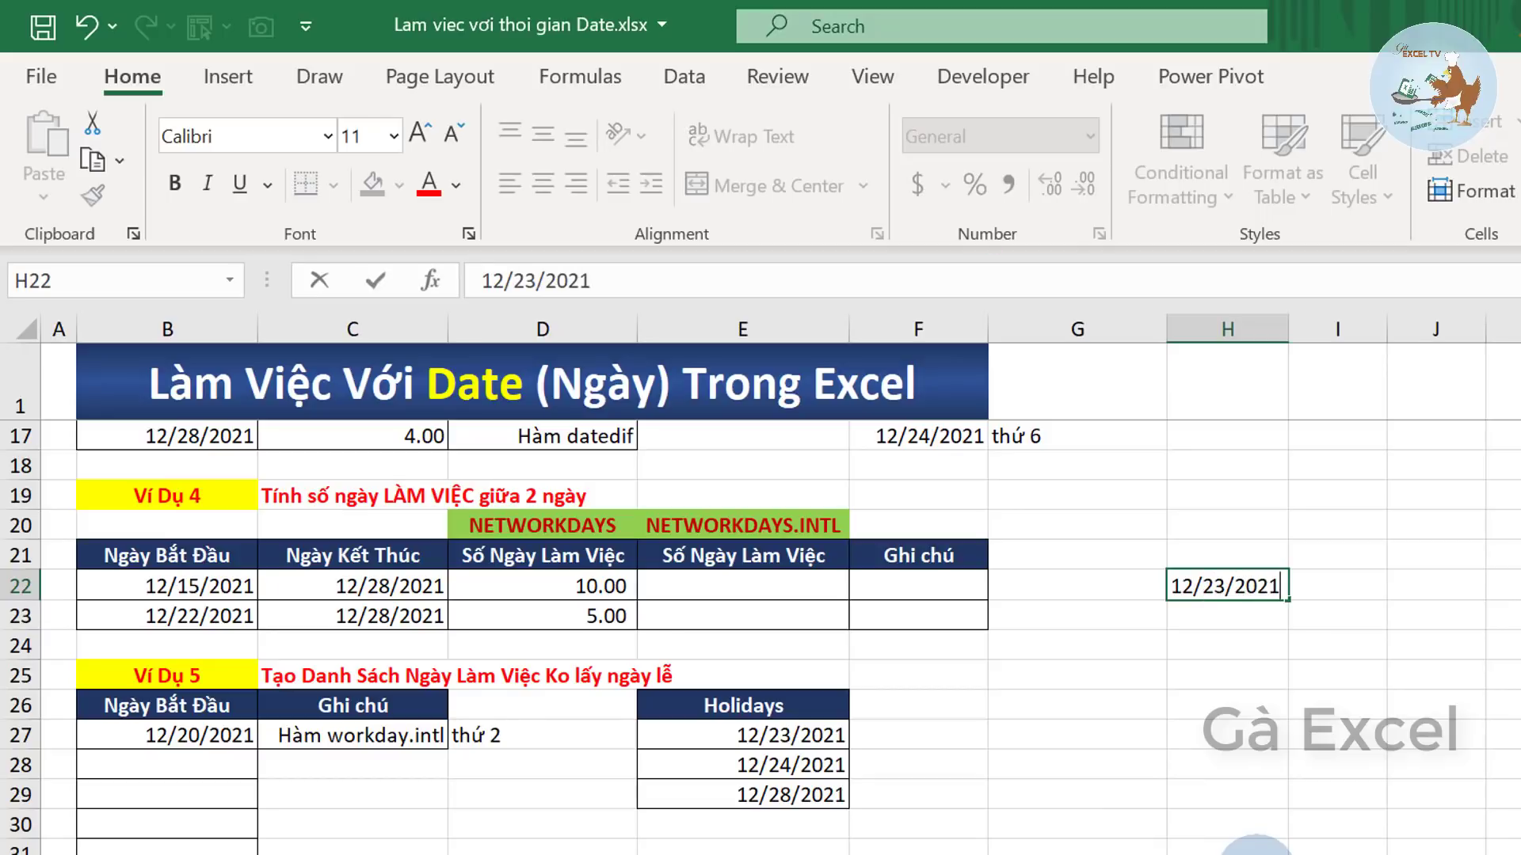
{"action": "key", "text": "Return"}
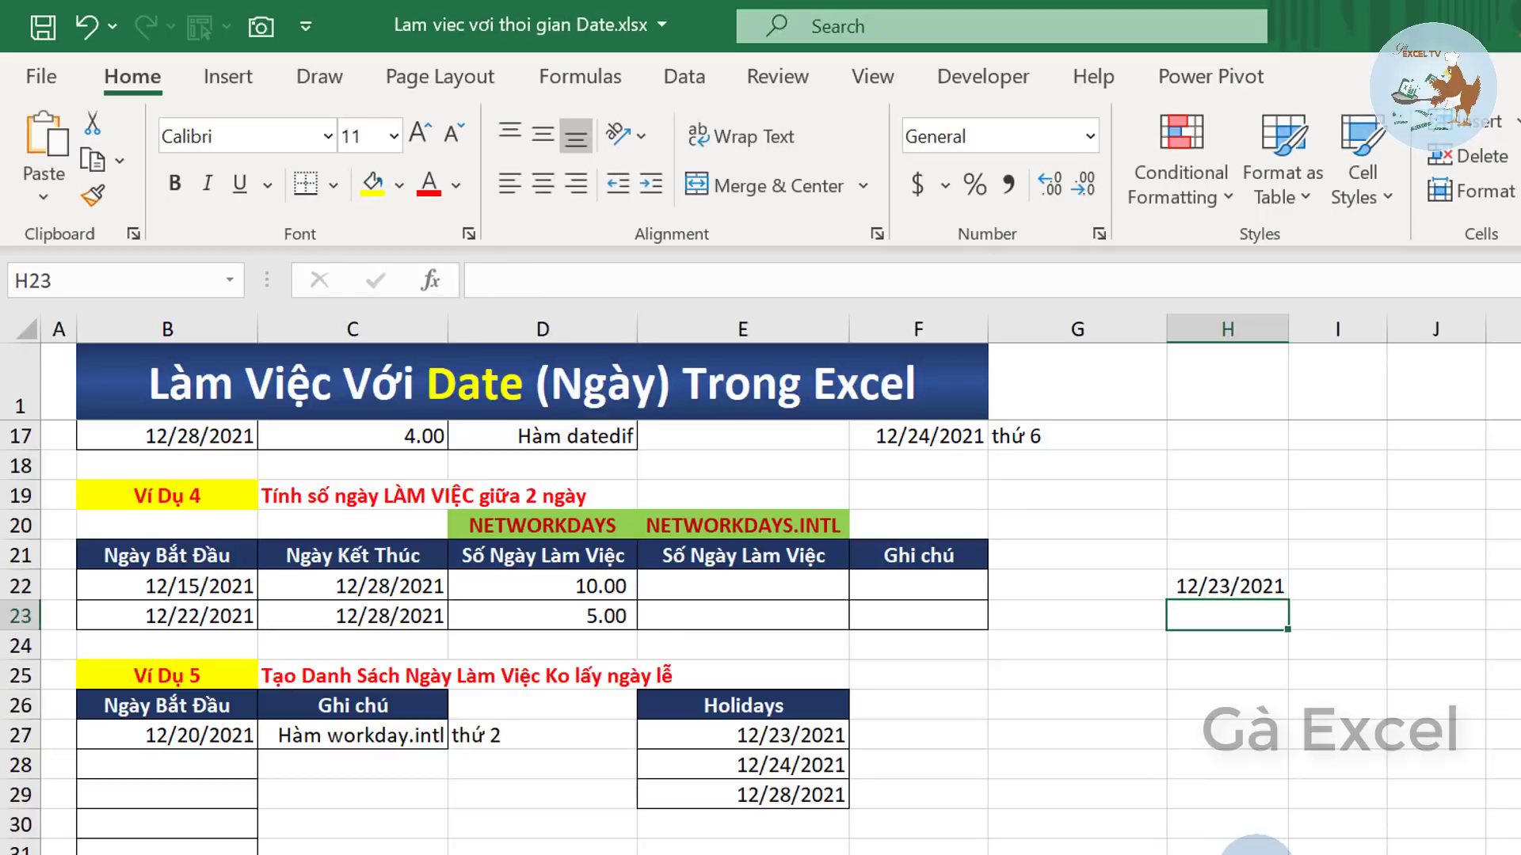
{"action": "type", "text": "12/24/2021"}
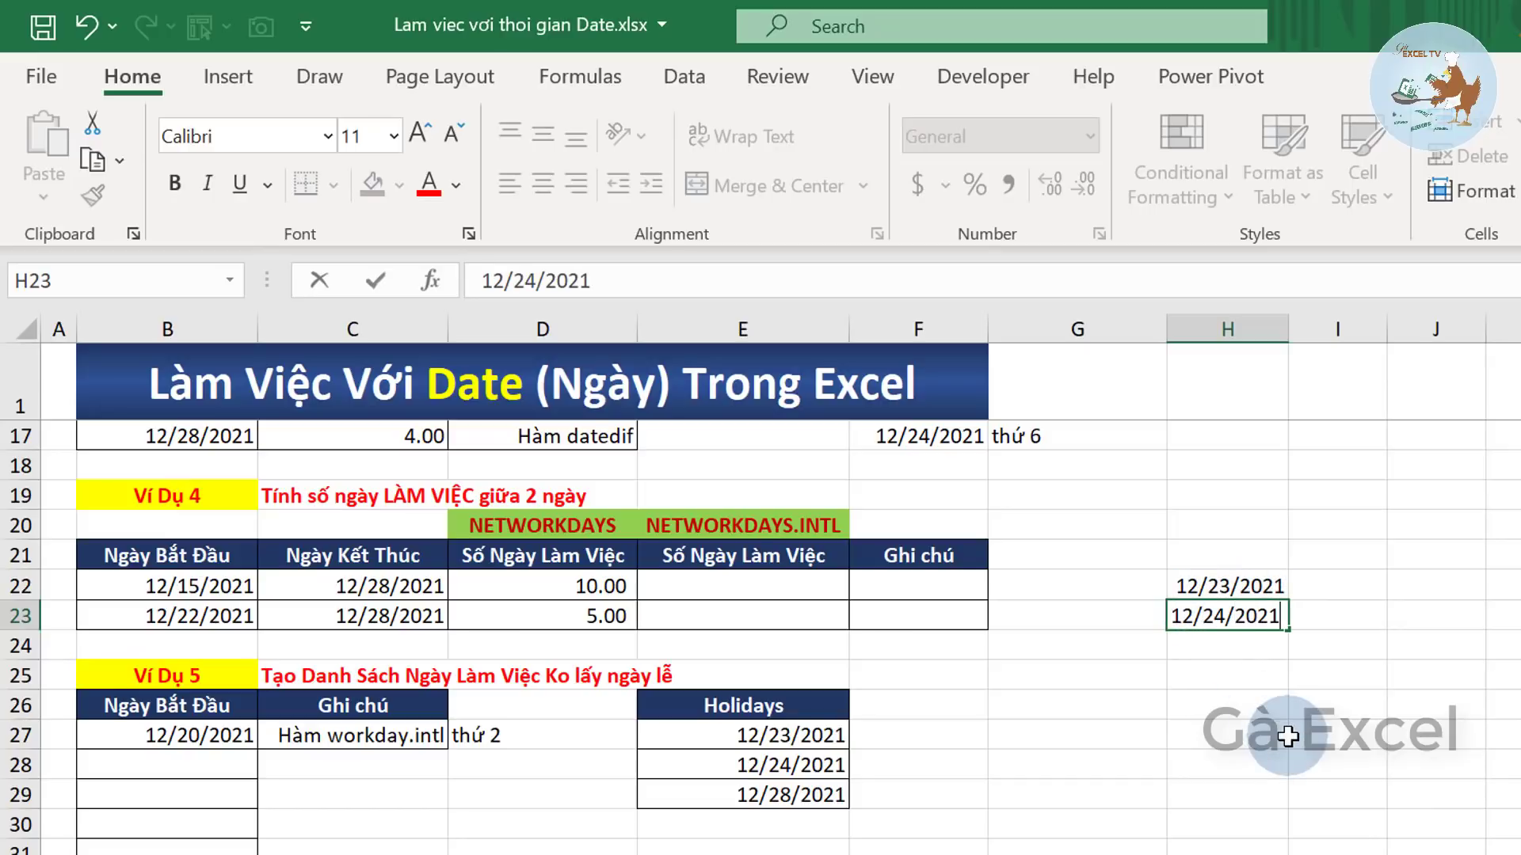
{"action": "key", "text": "Return"}
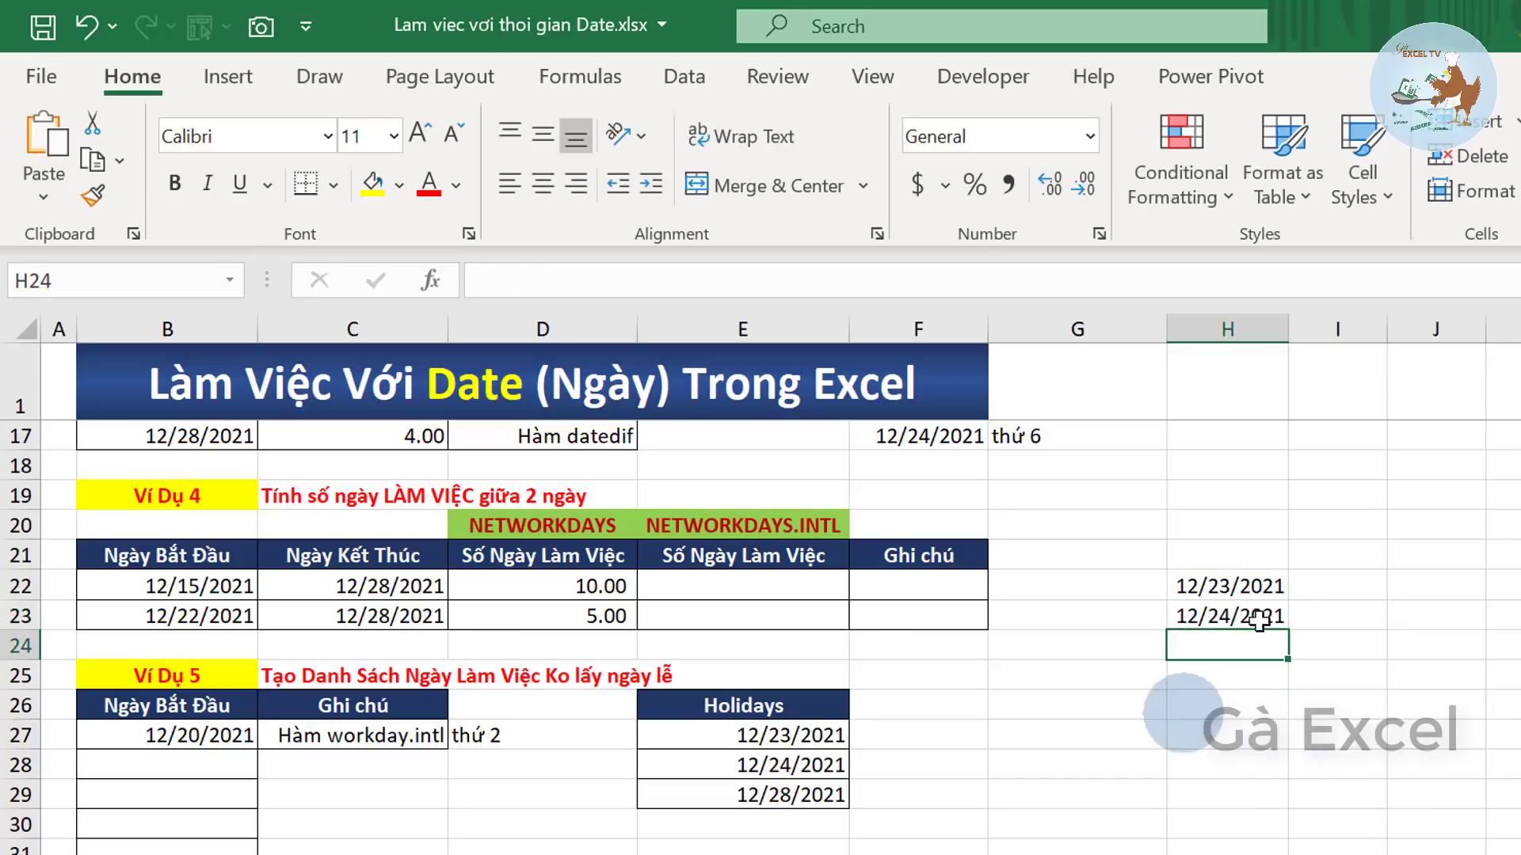
- Add H22:H23 as the holidays argument in D22's NETWORKDAYS, giving 8.00
{"action": "left_click", "coordinate": [1244, 614]}
{"action": "left_click", "coordinate": [1222, 582]}
{"action": "left_click", "coordinate": [586, 586]}
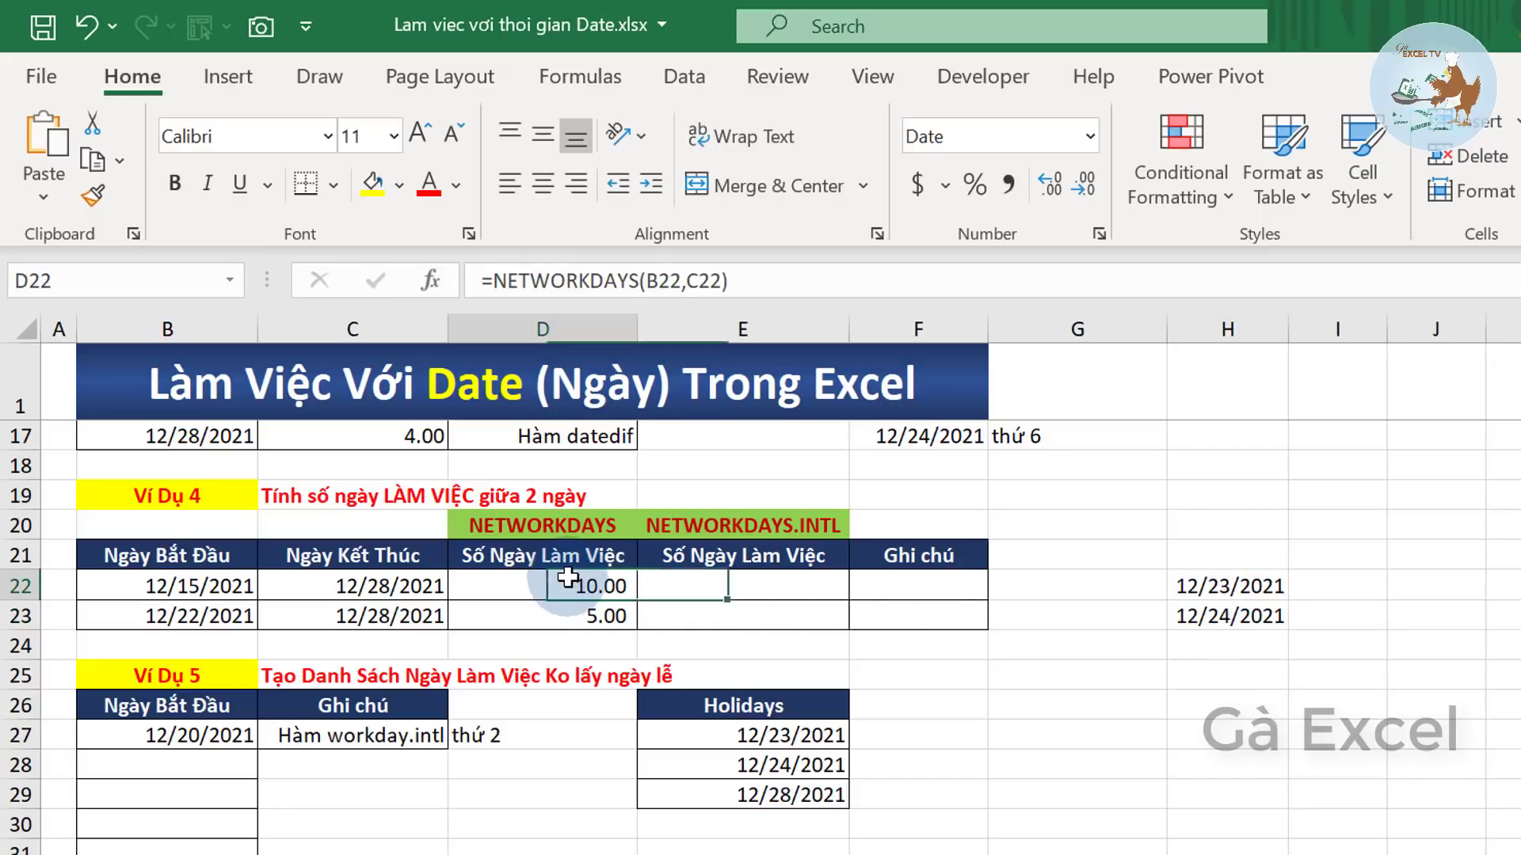
{"action": "double_click", "coordinate": [602, 586]}
{"action": "left_click", "coordinate": [689, 588]}
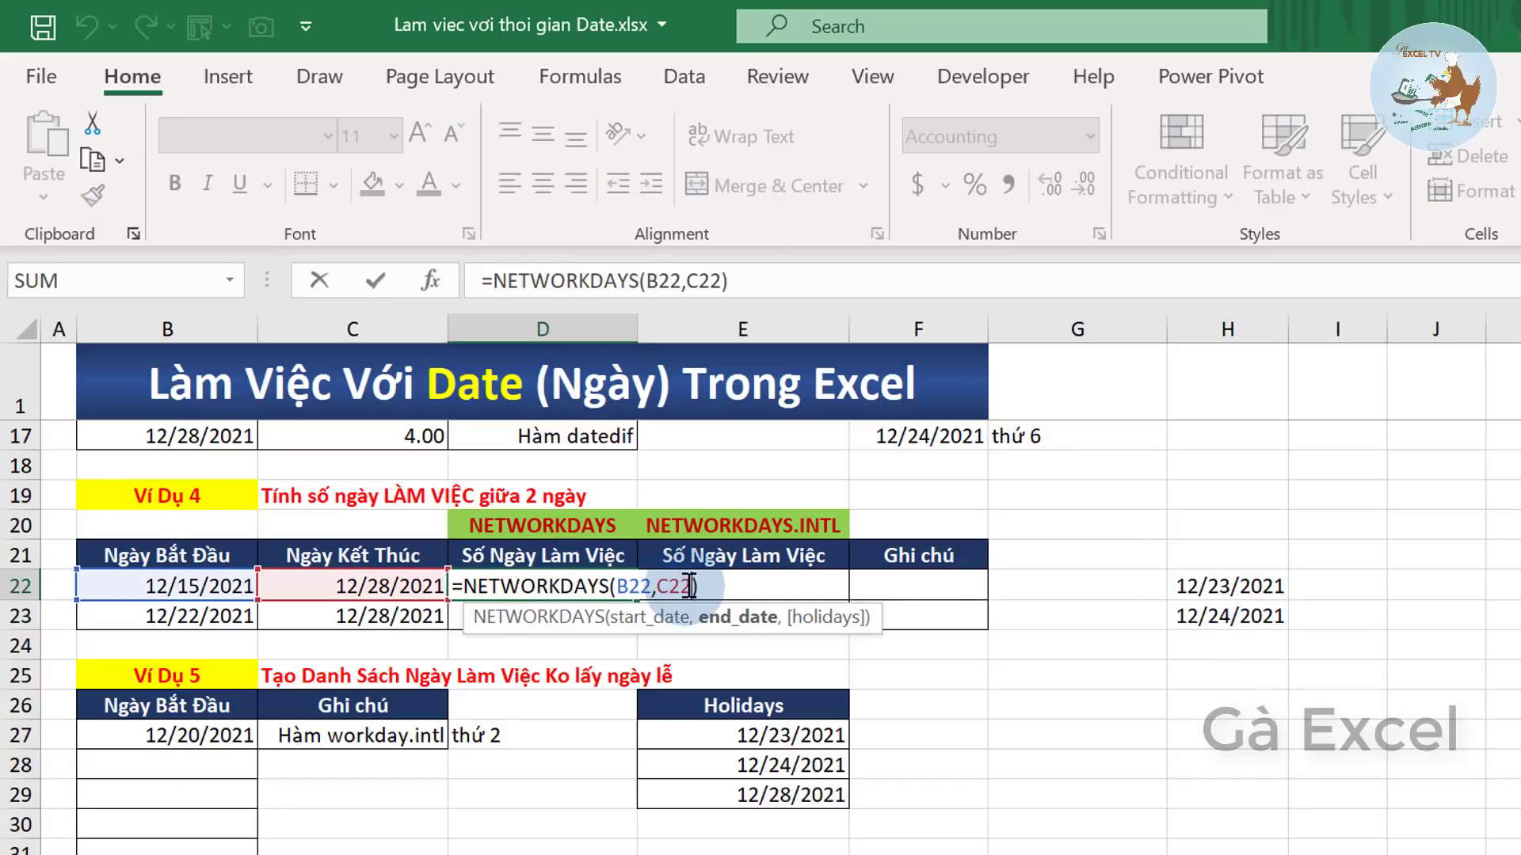
{"action": "type", "text": ","}
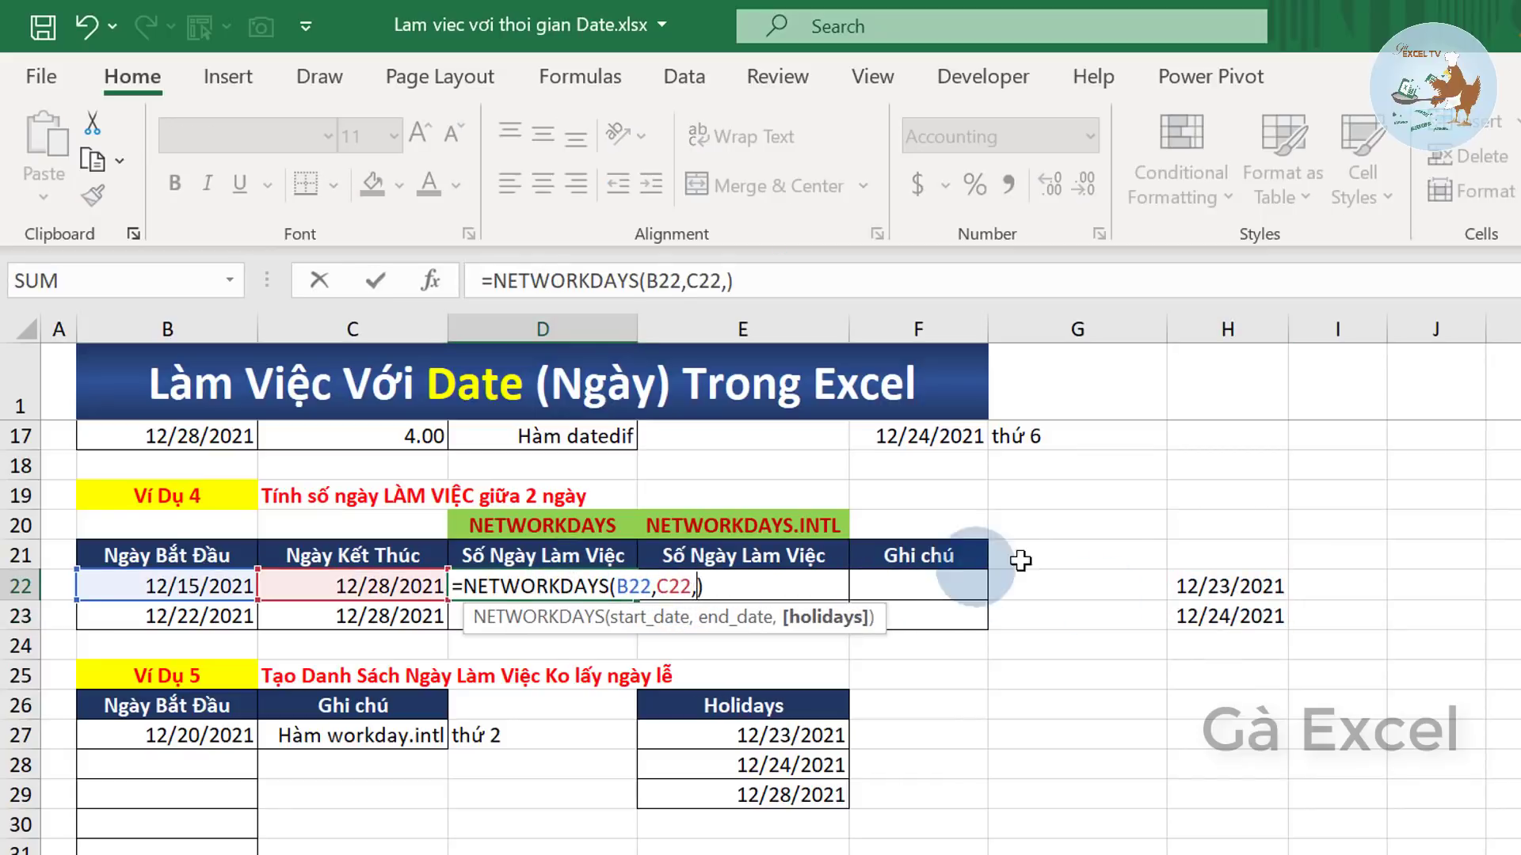
{"action": "left_click_drag", "start_coordinate": [1228, 586], "coordinate": [1256, 621]}
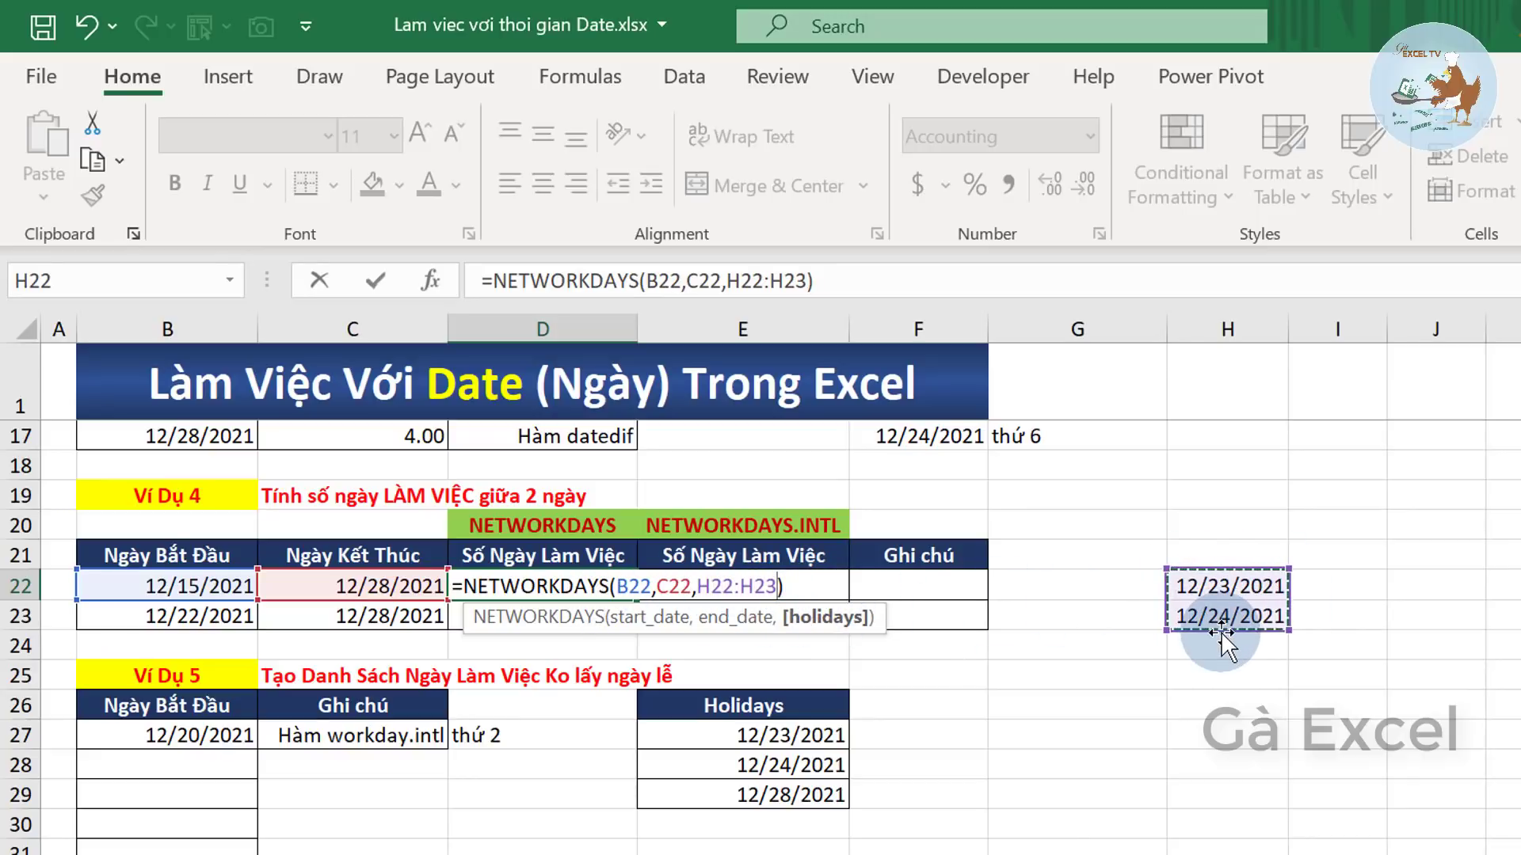
{"action": "key", "text": "Return"}
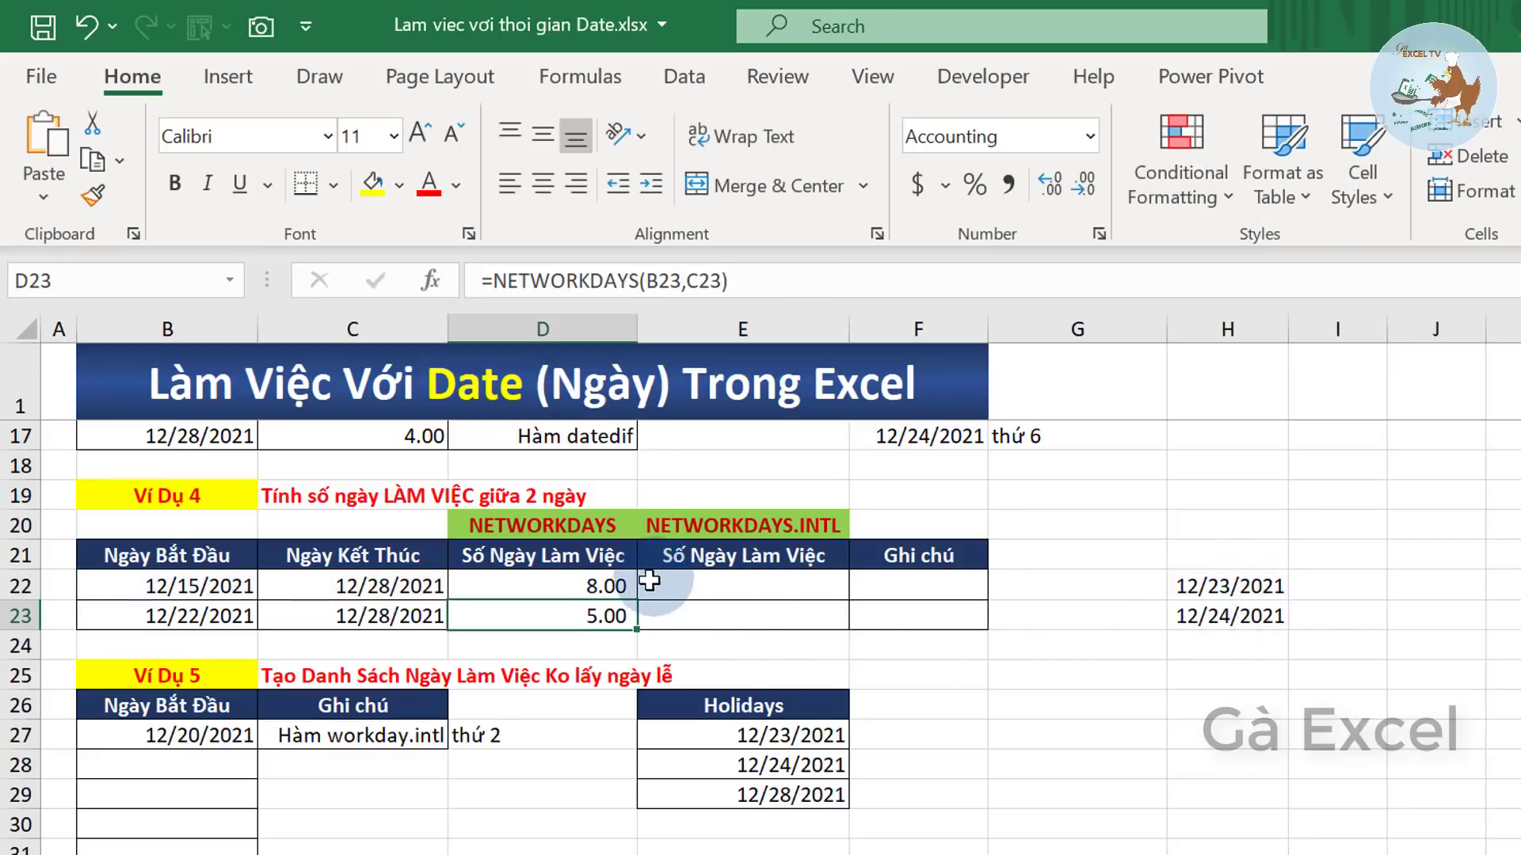
- Copy D22's formula down to D23 and inspect its shifted H23:H24 range
{"action": "left_click", "coordinate": [622, 584]}
{"action": "left_click_drag", "start_coordinate": [638, 600], "coordinate": [631, 633]}
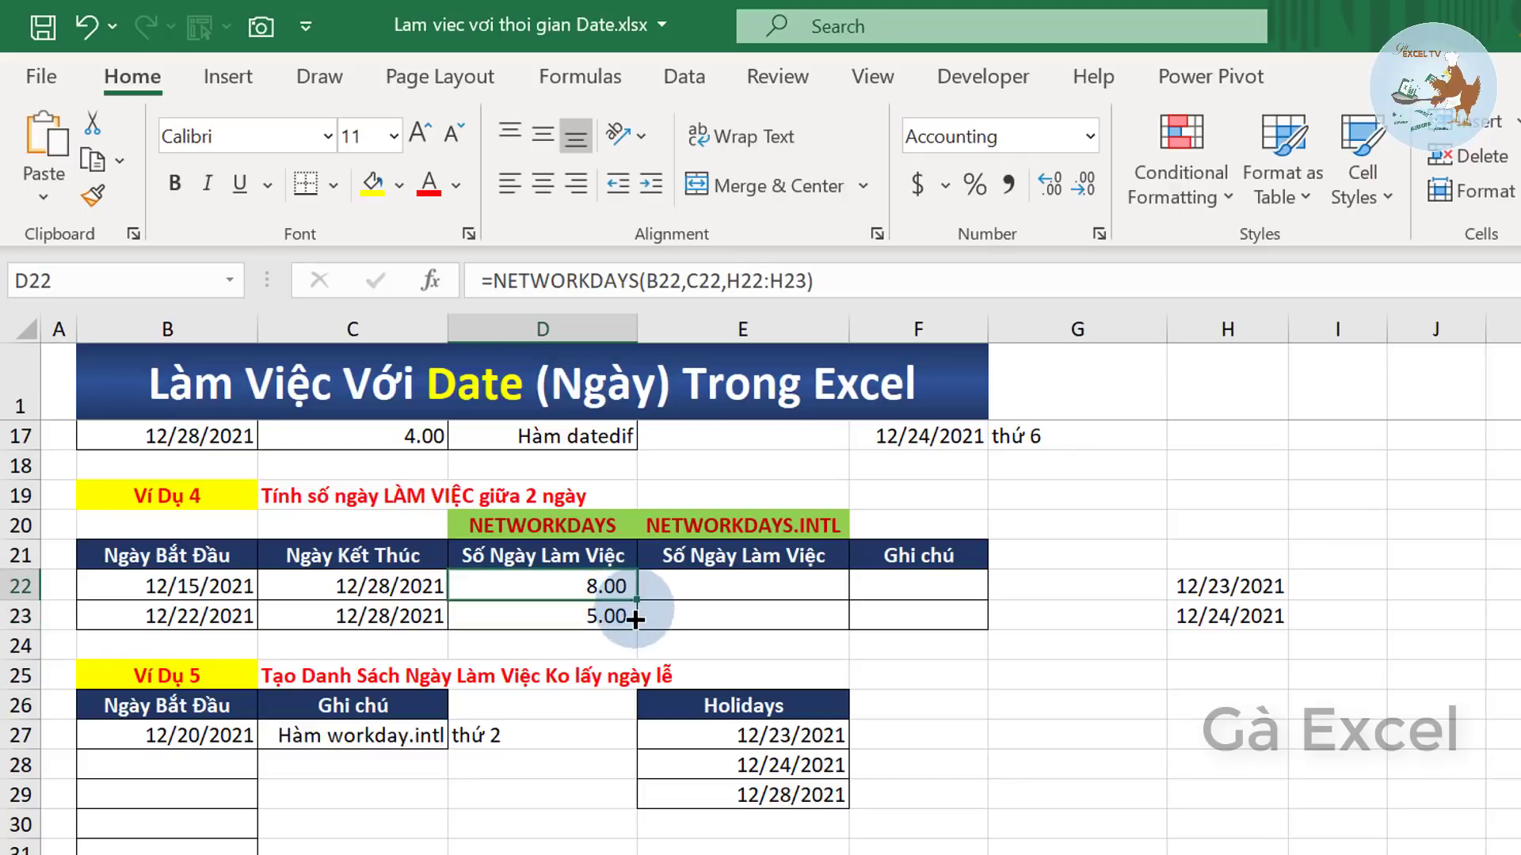
{"action": "left_click", "coordinate": [534, 616]}
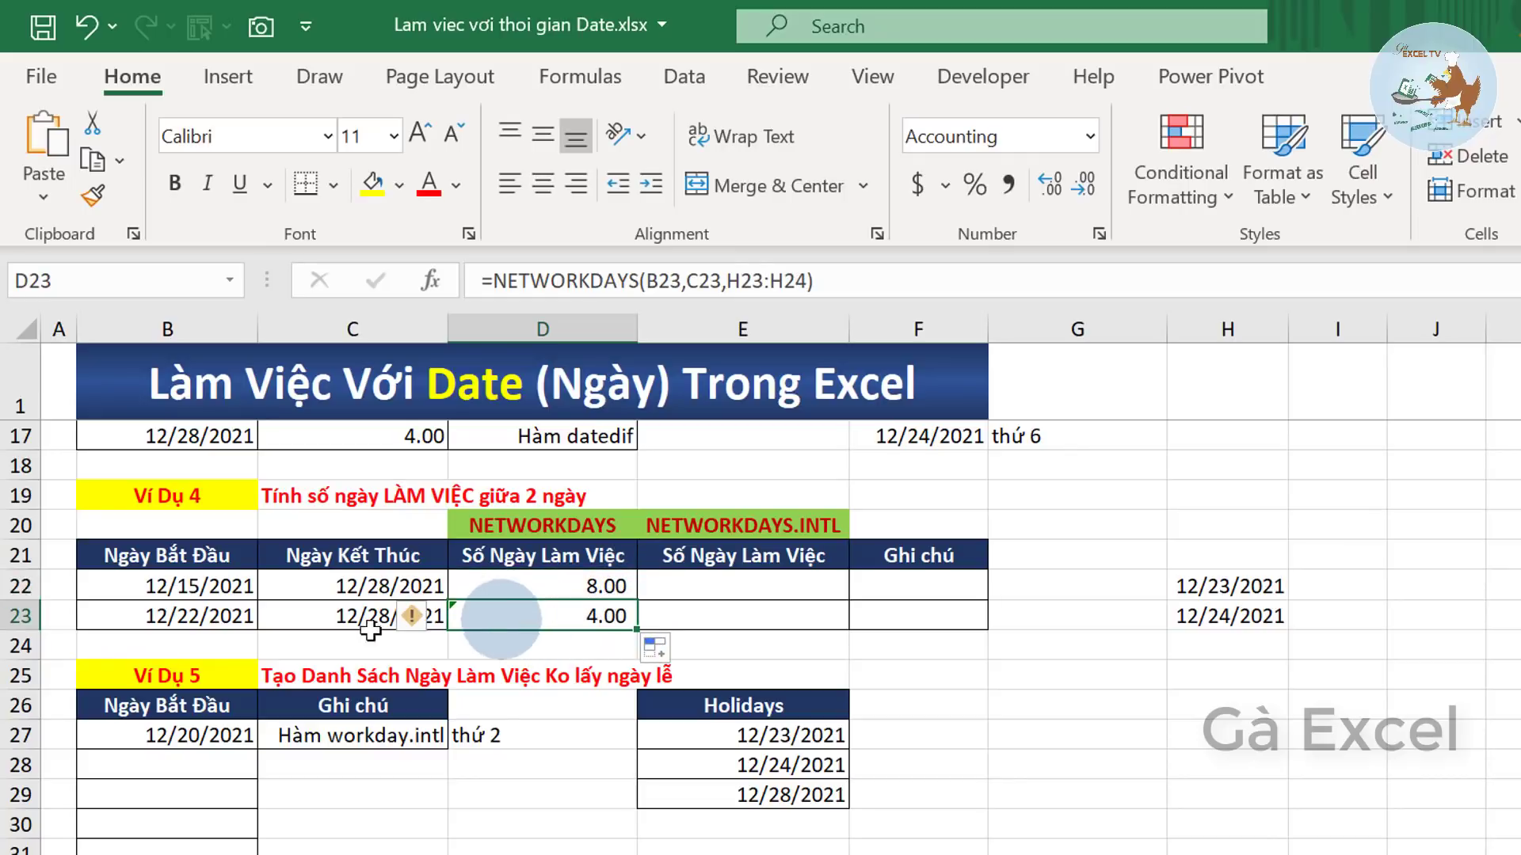
{"action": "key", "text": "Up"}
{"action": "left_click", "coordinate": [590, 616]}
{"action": "double_click", "coordinate": [592, 615]}
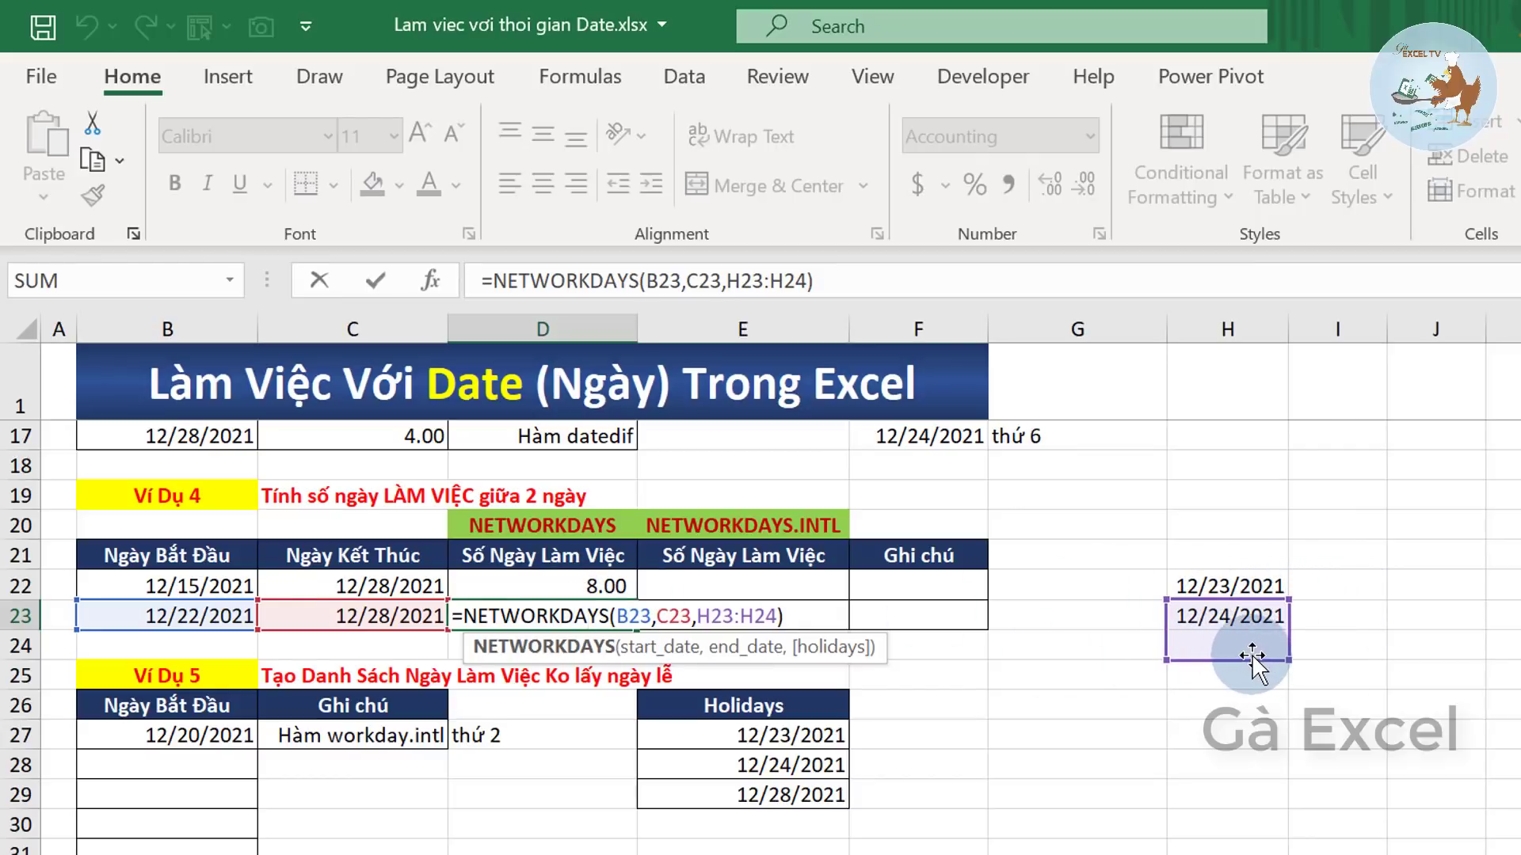
- Make the holiday range absolute as $H$22:$H$23 and refill D23, now 3.00
{"action": "key", "text": "ctrl+Return"}
{"action": "double_click", "coordinate": [590, 586]}
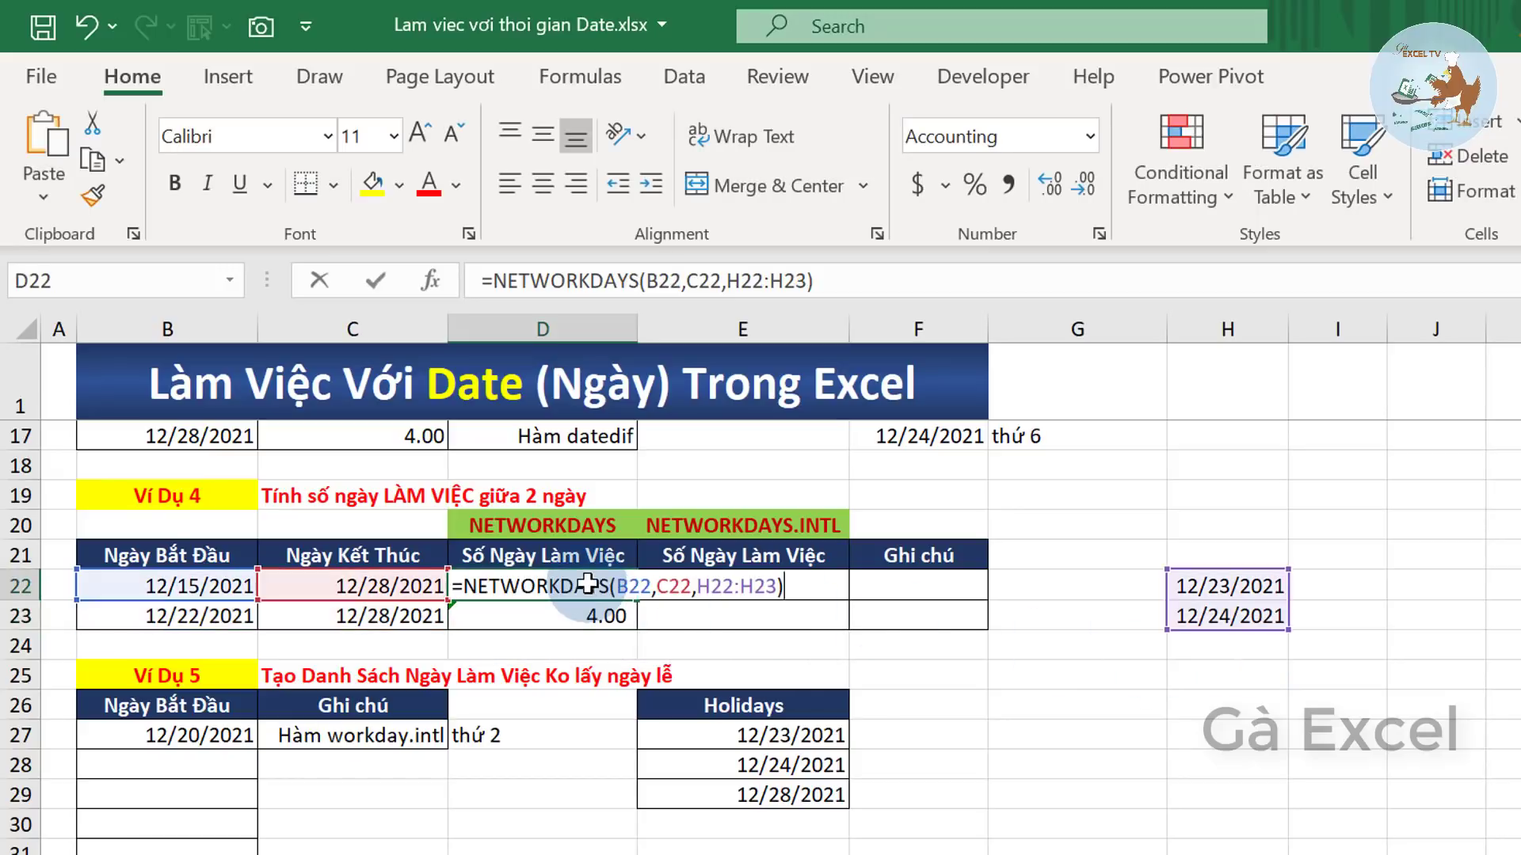
{"action": "left_click_drag", "start_coordinate": [701, 594], "coordinate": [758, 593]}
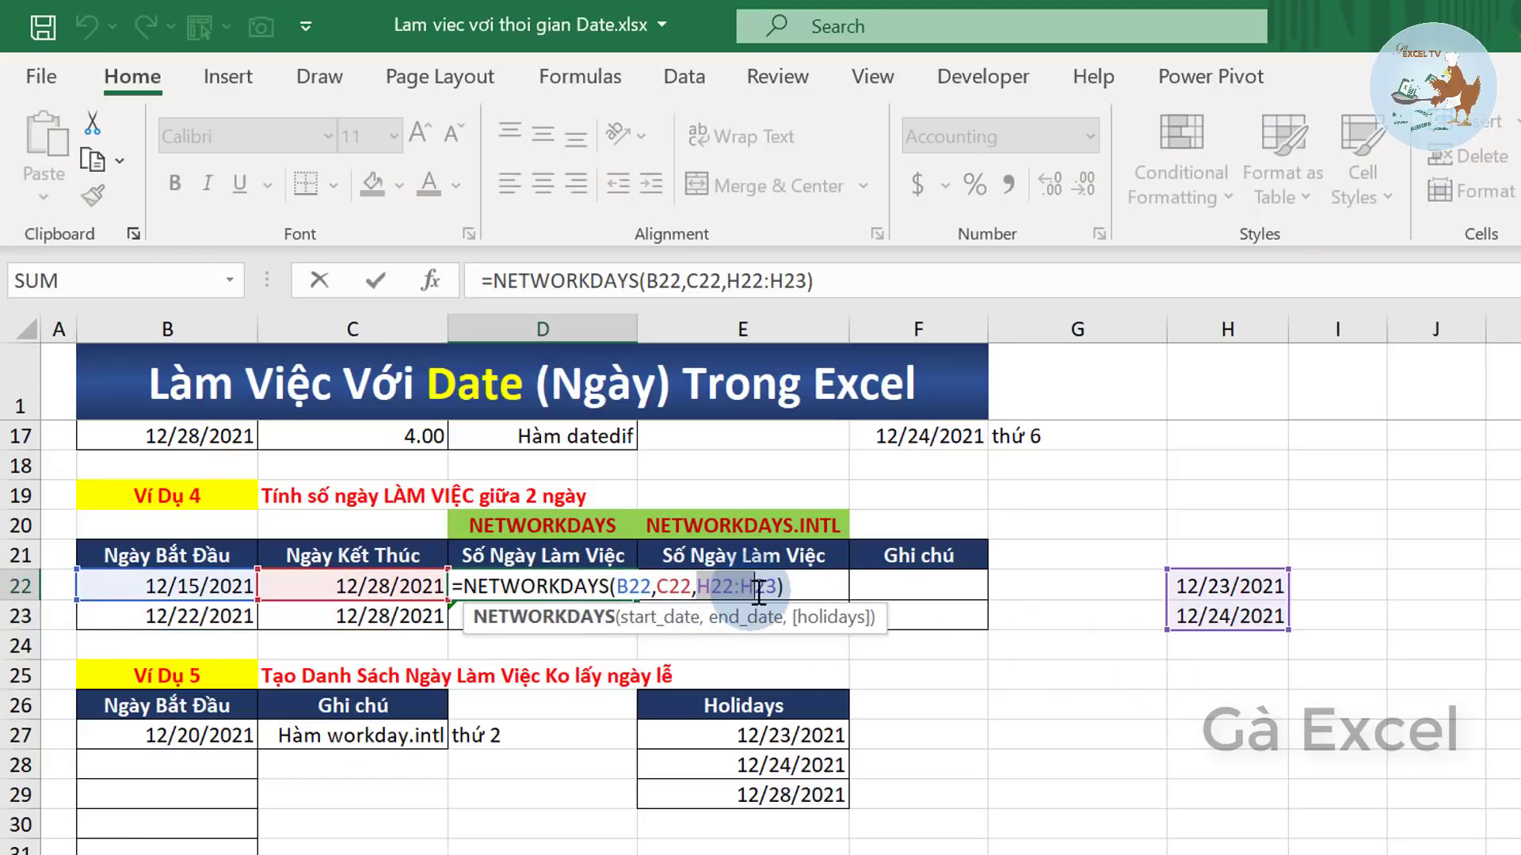
{"action": "key", "text": "F4"}
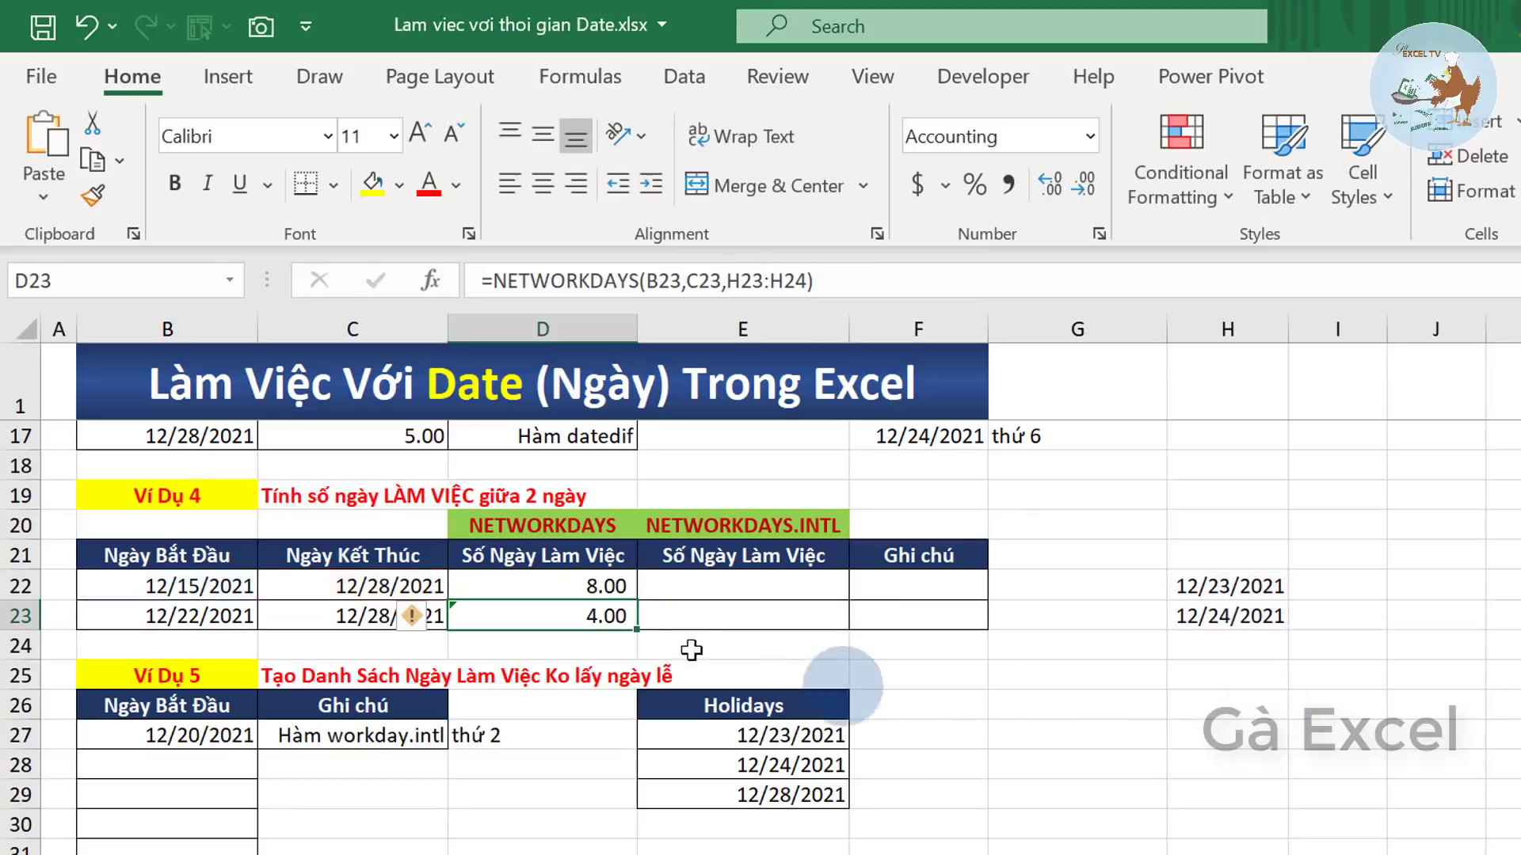
{"action": "left_click", "coordinate": [570, 586]}
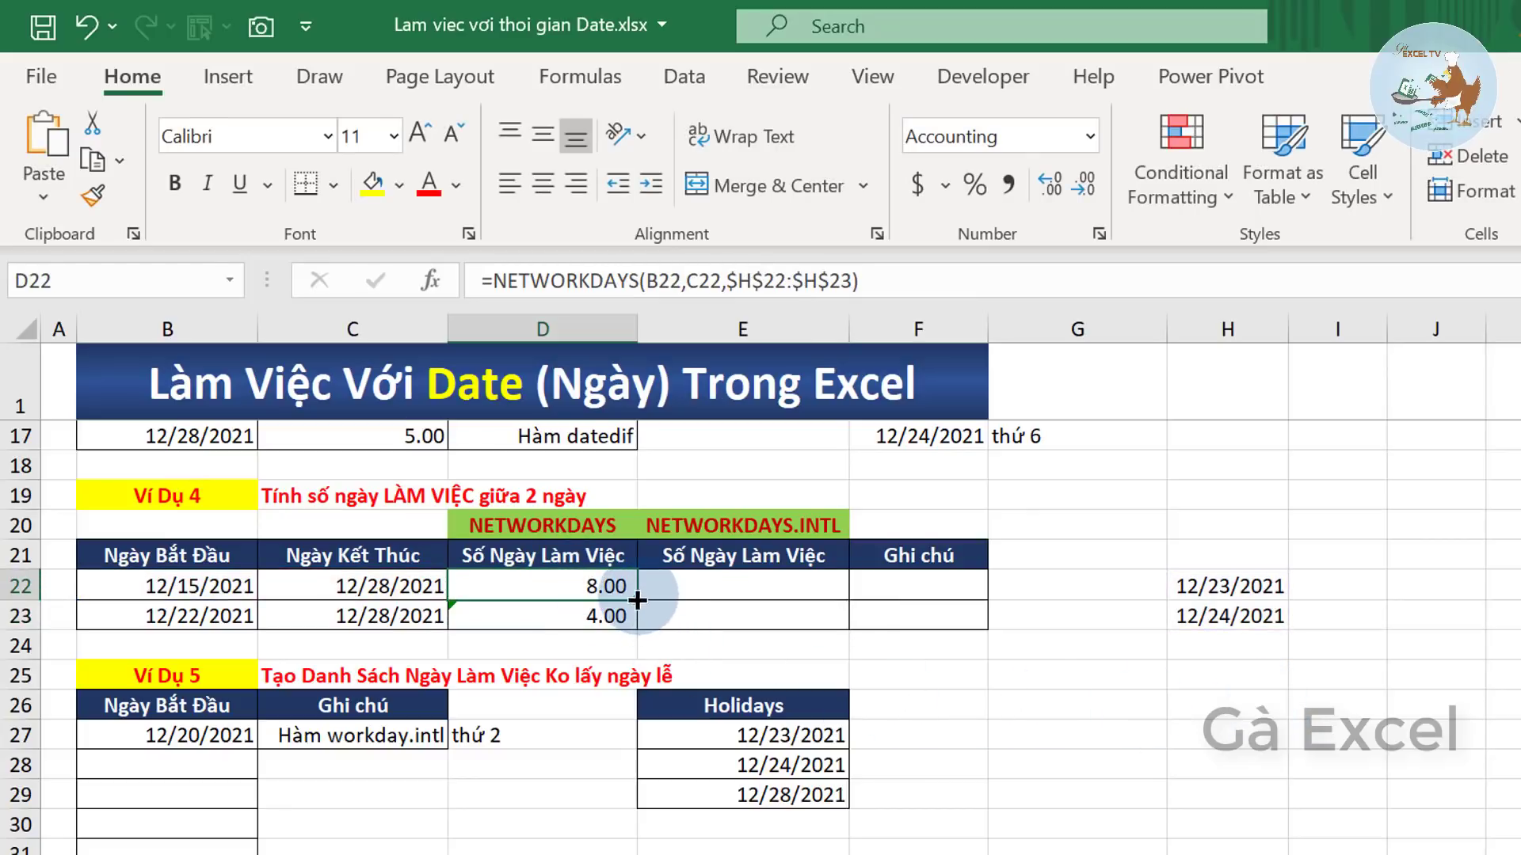
{"action": "left_click_drag", "start_coordinate": [638, 600], "coordinate": [636, 628]}
{"action": "left_click", "coordinate": [596, 625]}
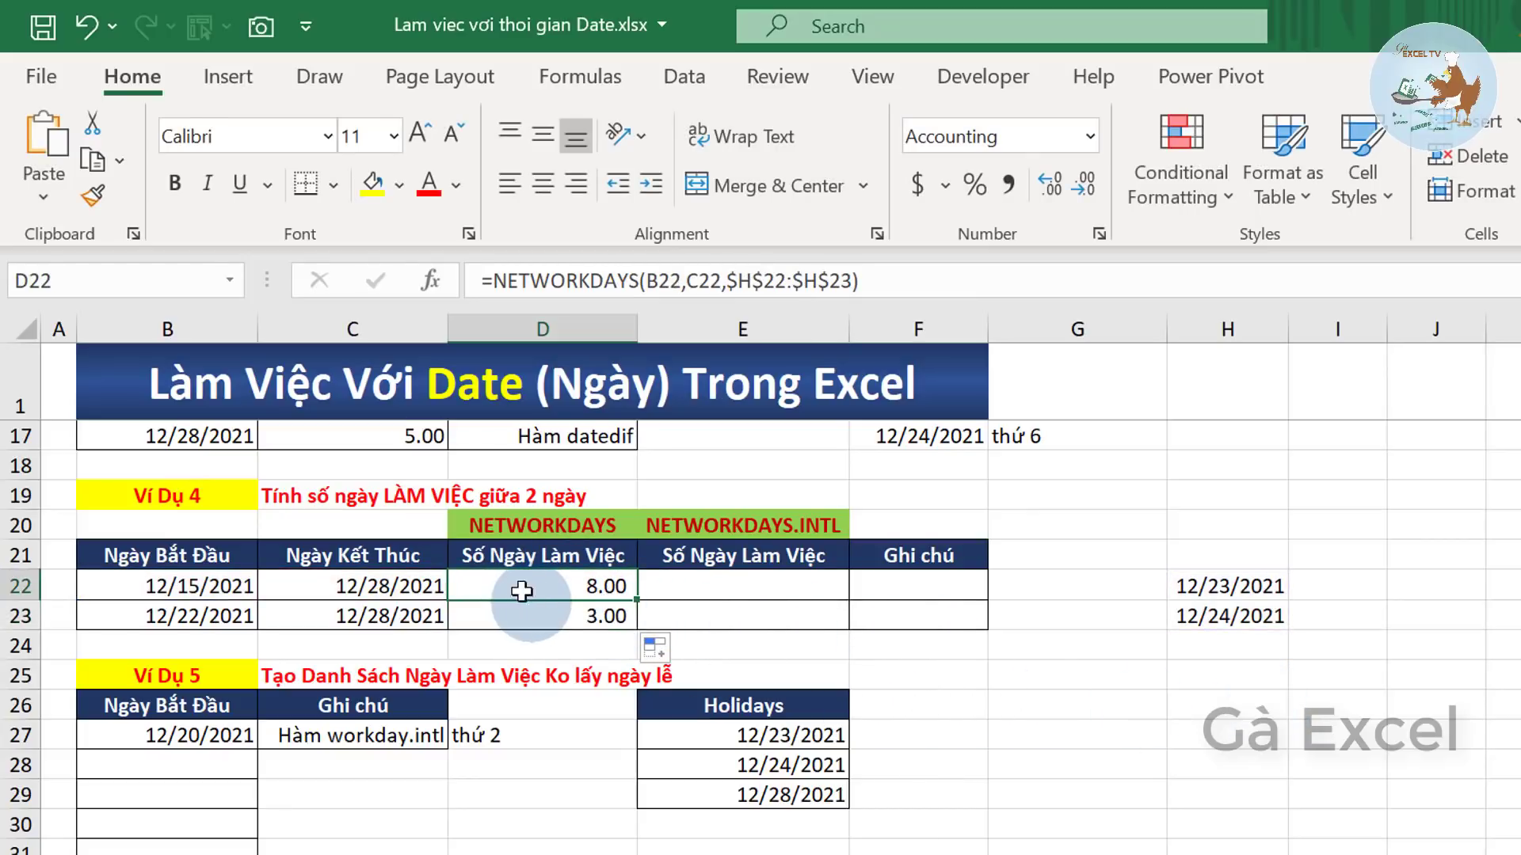
{"action": "left_click", "coordinate": [513, 528]}
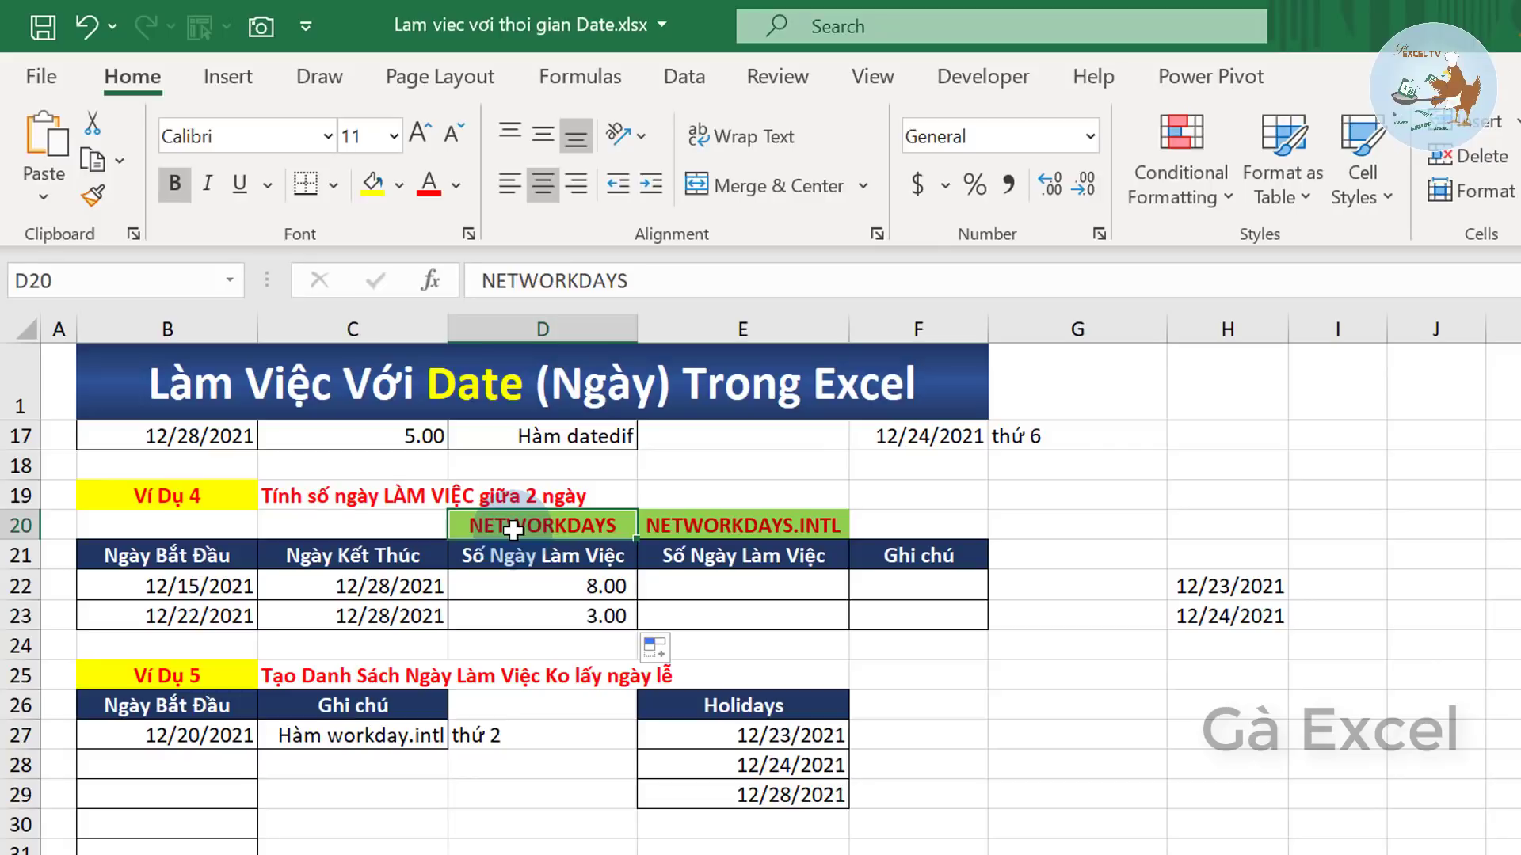
- Start a NETWORKDAYS.INTL formula in E22 via the =net suggestion
{"action": "left_click", "coordinate": [554, 590]}
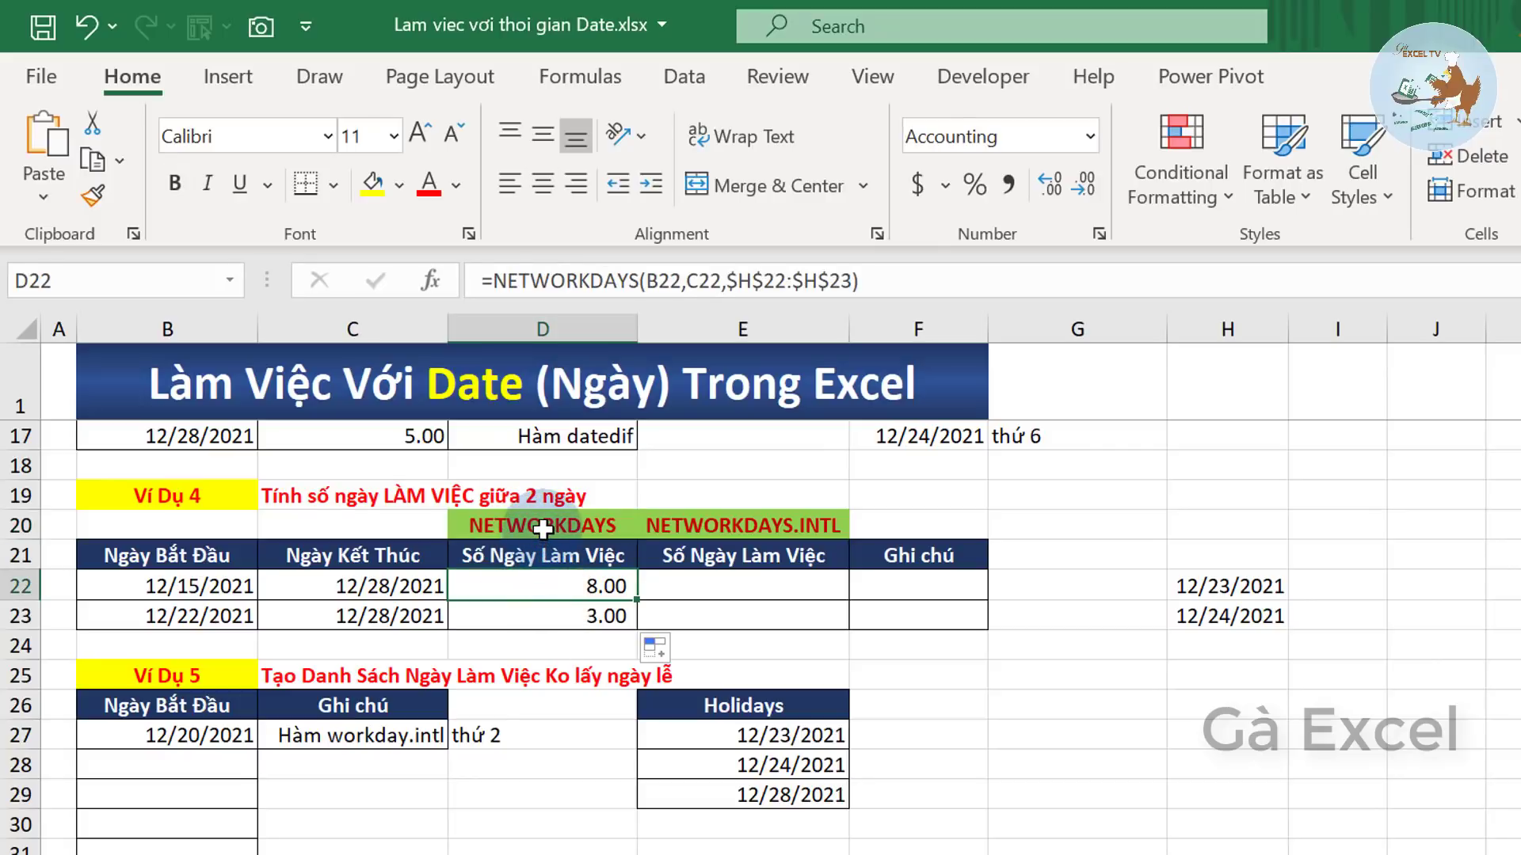
{"action": "left_click", "coordinate": [542, 529]}
{"action": "left_click", "coordinate": [554, 588]}
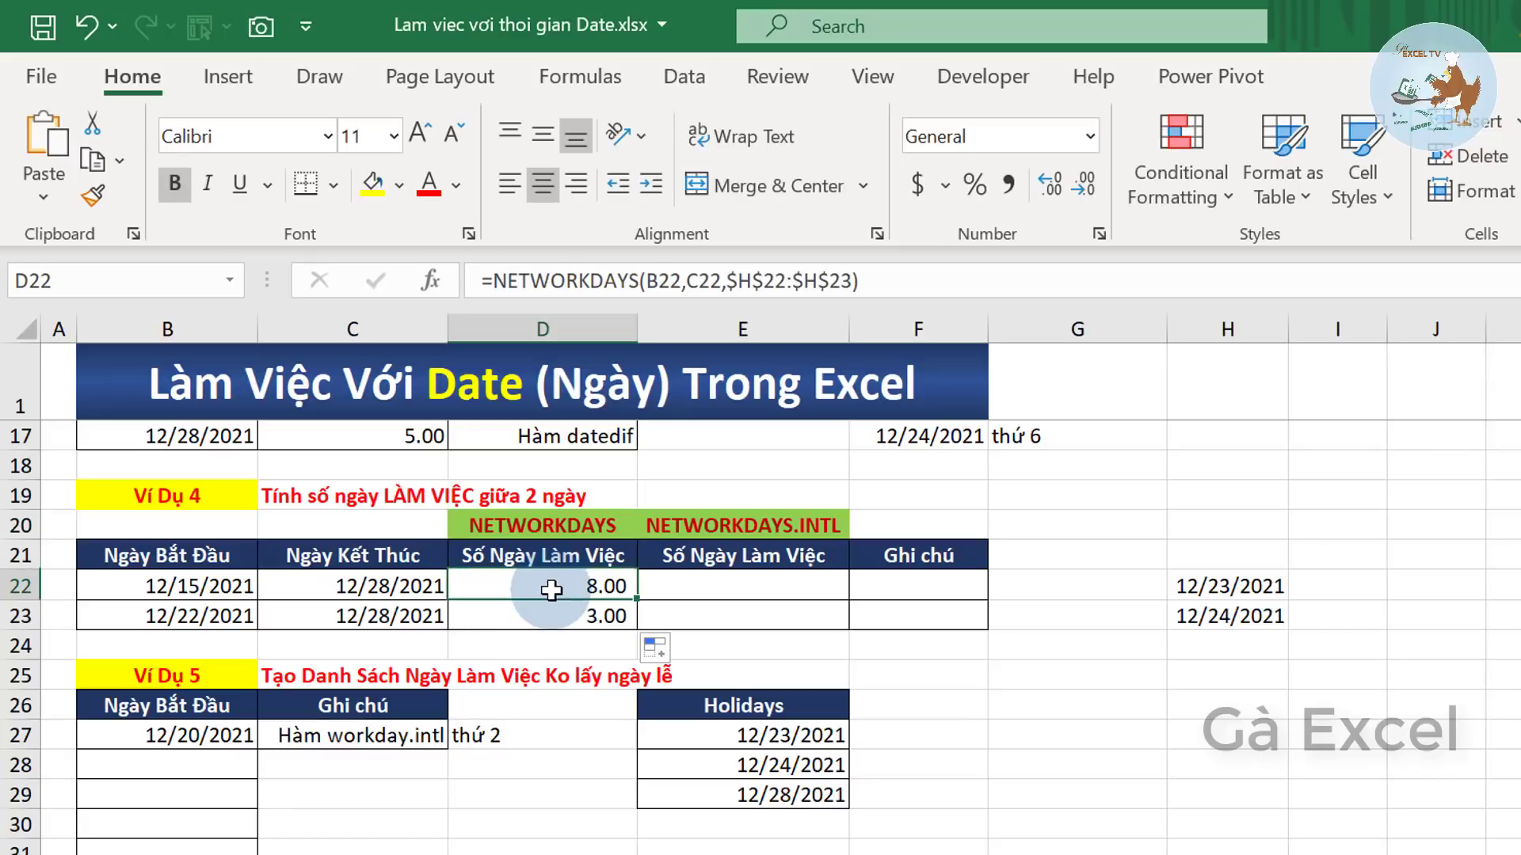
{"action": "left_click", "coordinate": [726, 596]}
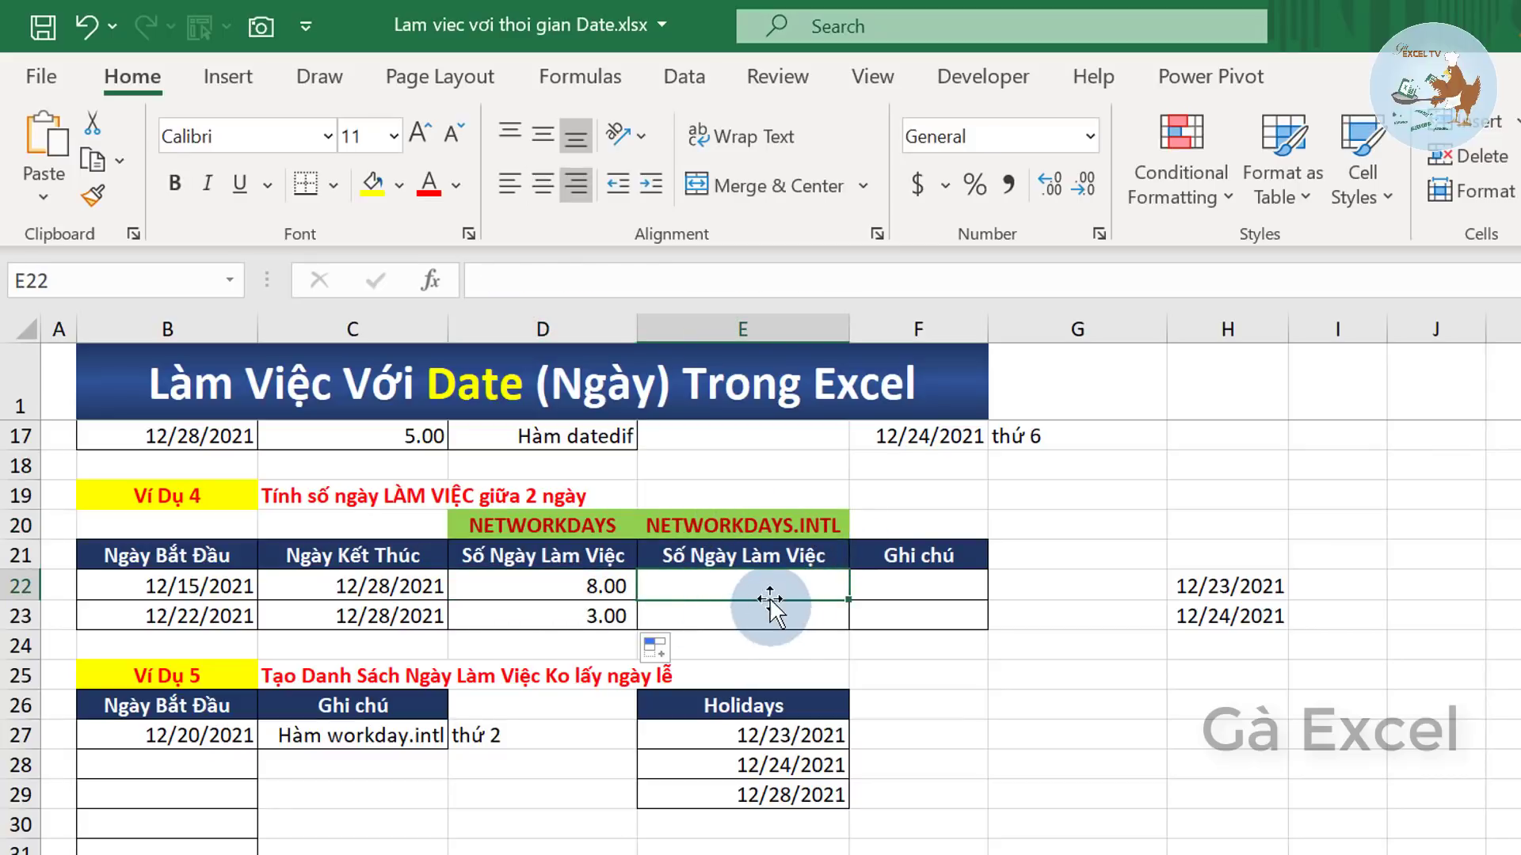
{"action": "type", "text": "="}
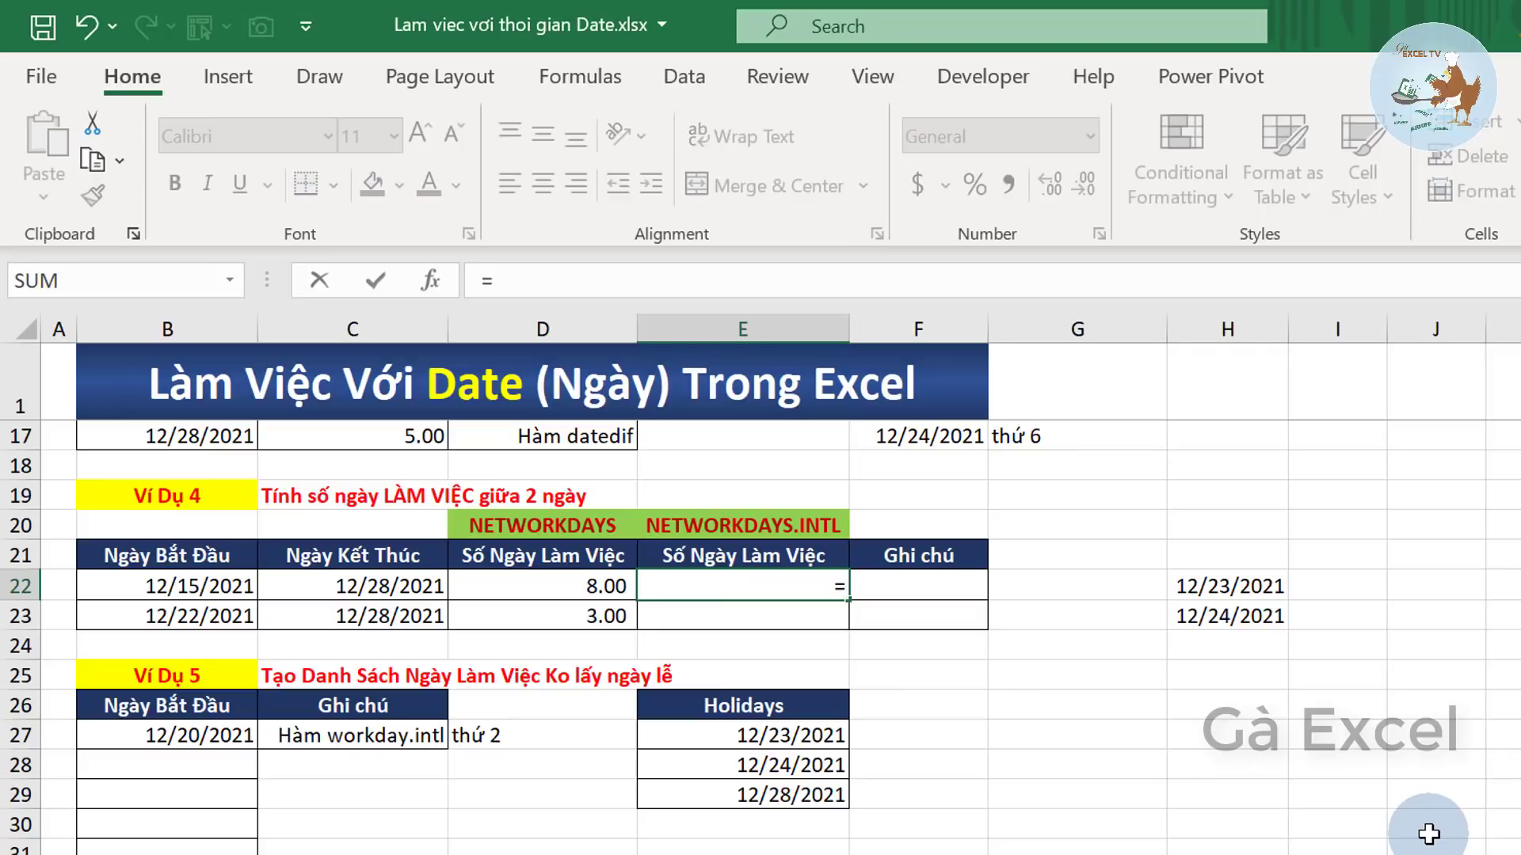
{"action": "type", "text": "net"}
{"action": "key", "text": "Down"}
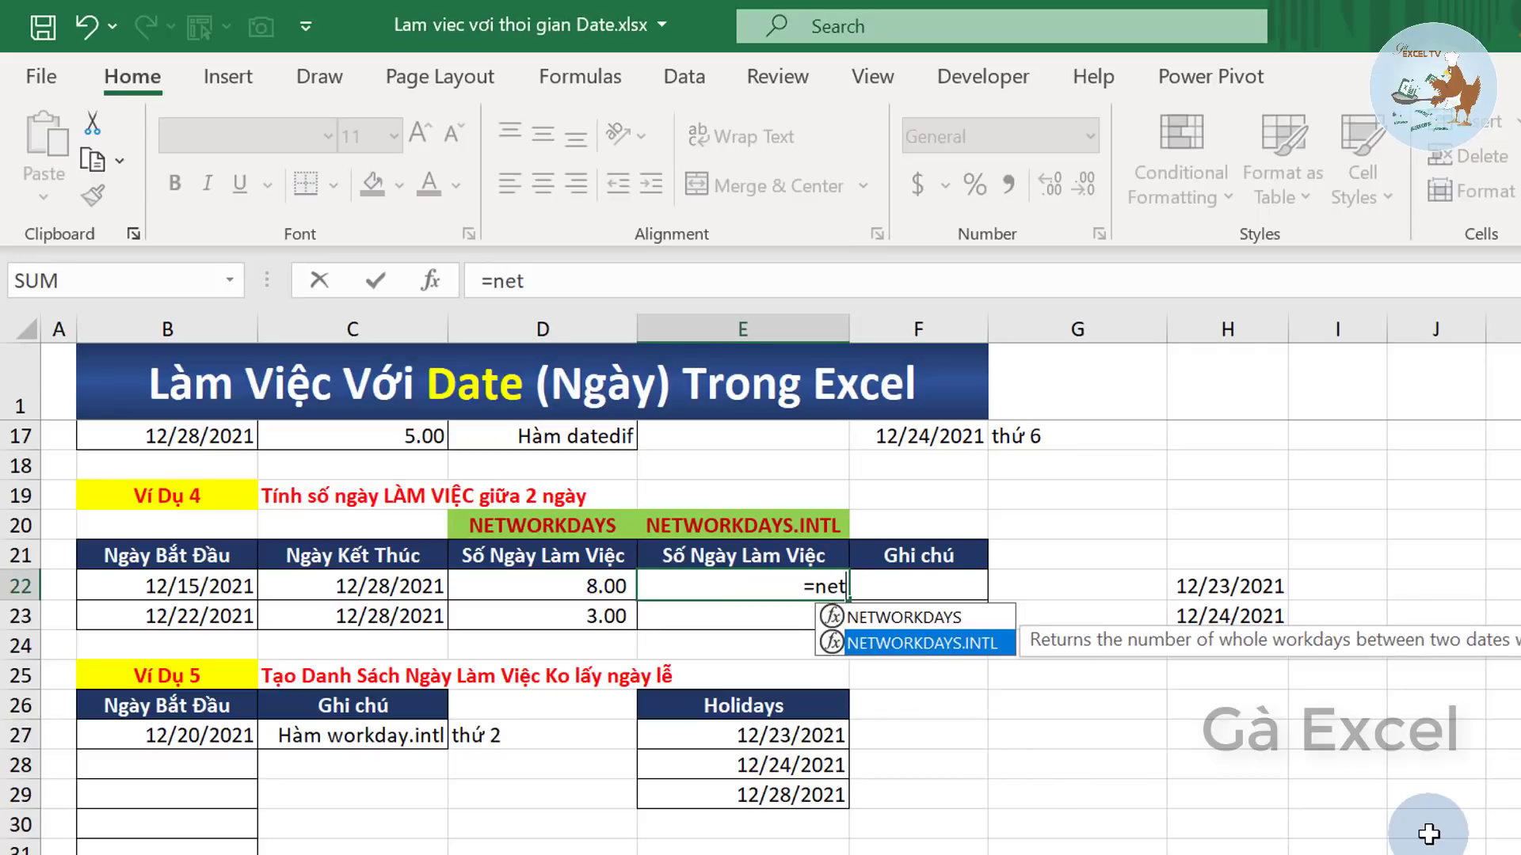
{"action": "key", "text": "Tab"}
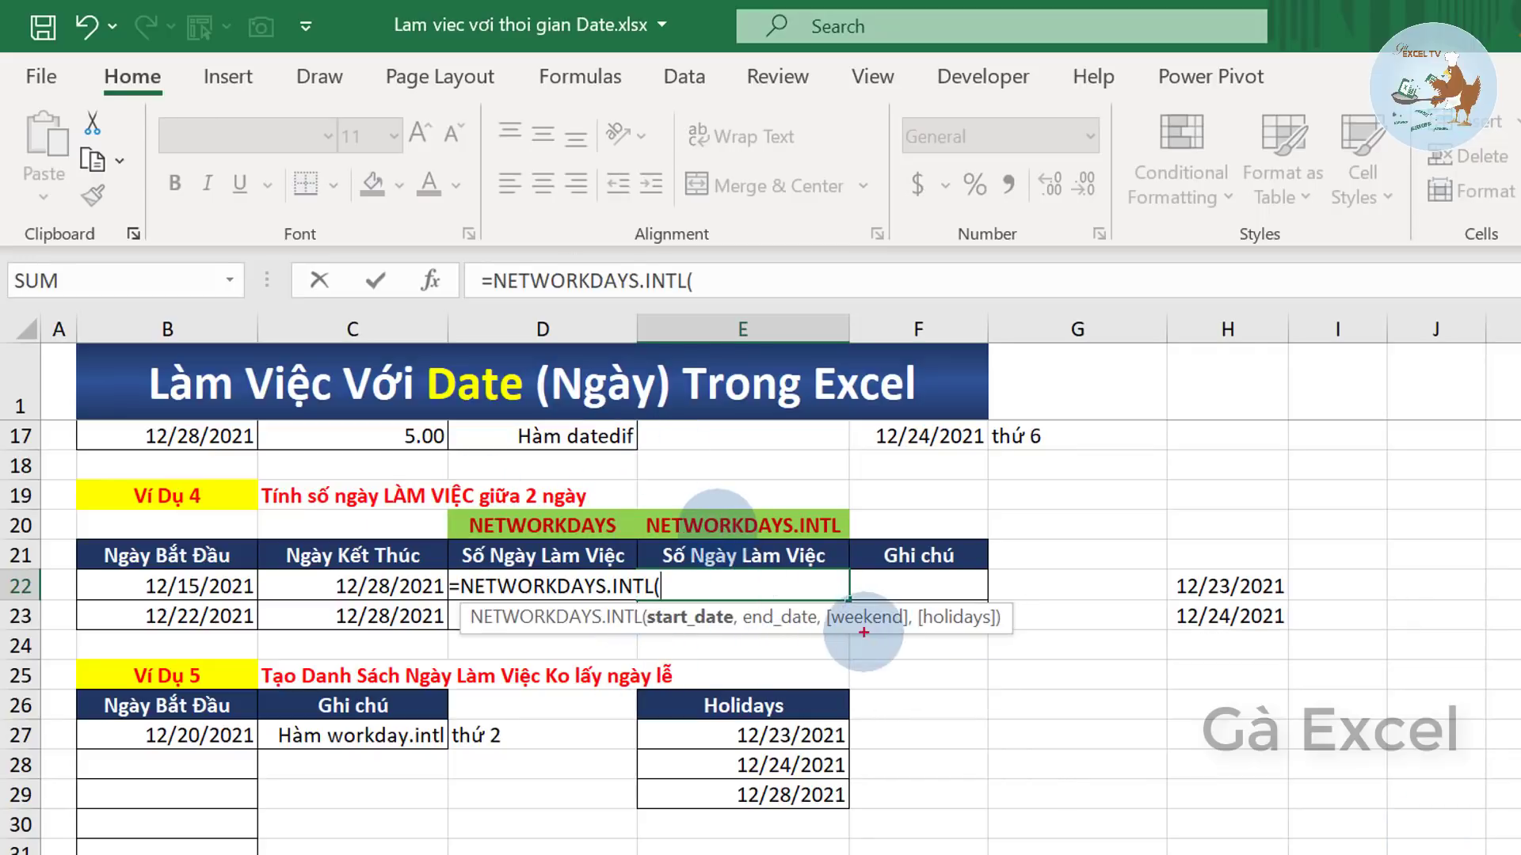
- Underline the weekend argument and heading, then add B22 and C22 as start and end dates
{"action": "left_click_drag", "start_coordinate": [825, 634], "coordinate": [917, 632]}
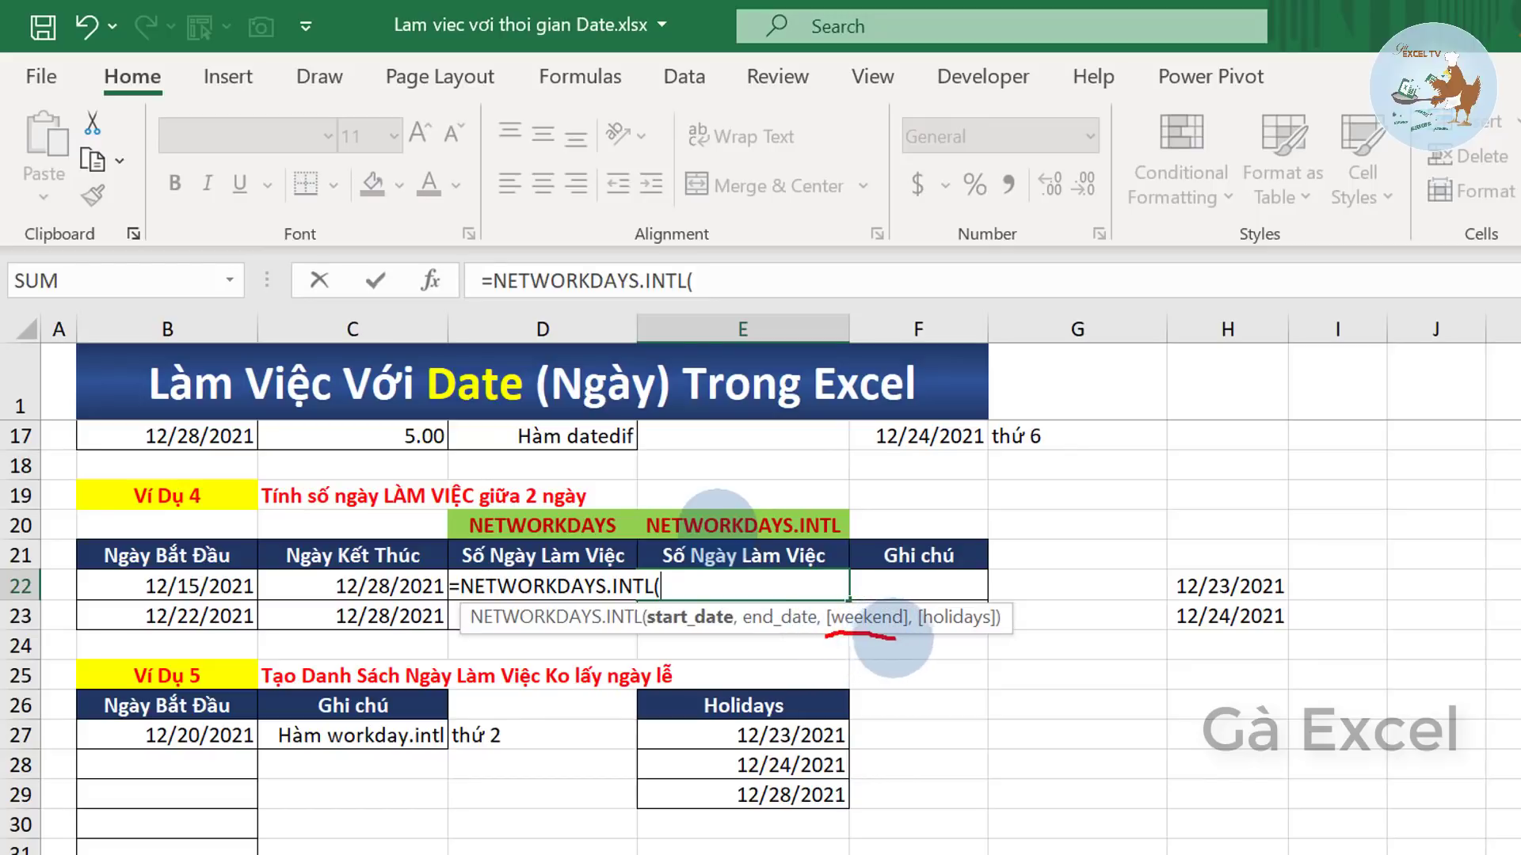
{"action": "left_click_drag", "start_coordinate": [825, 642], "coordinate": [915, 644]}
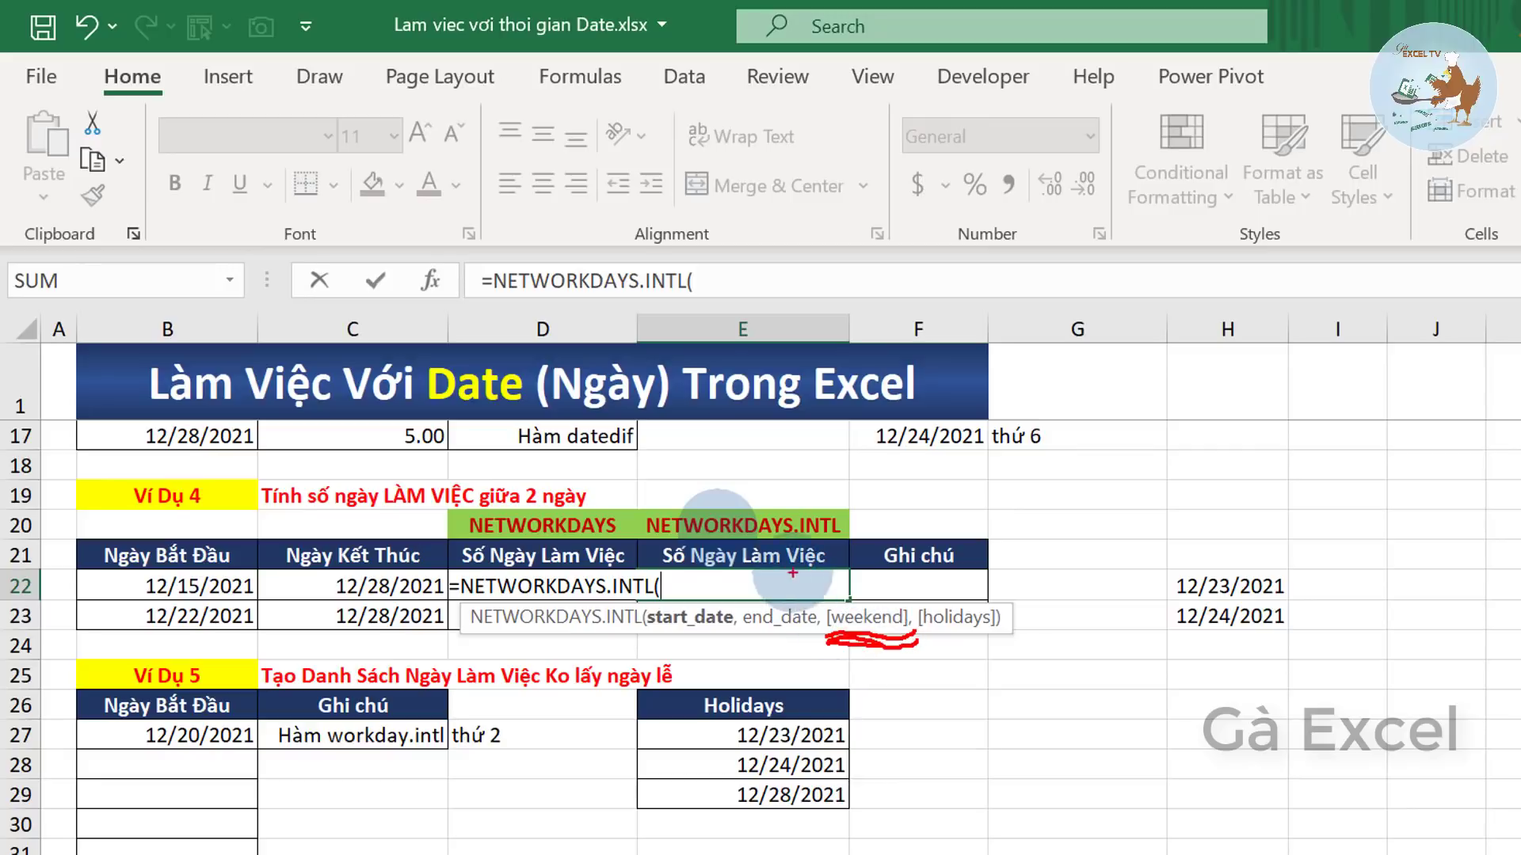
{"action": "left_click_drag", "start_coordinate": [800, 507], "coordinate": [848, 507]}
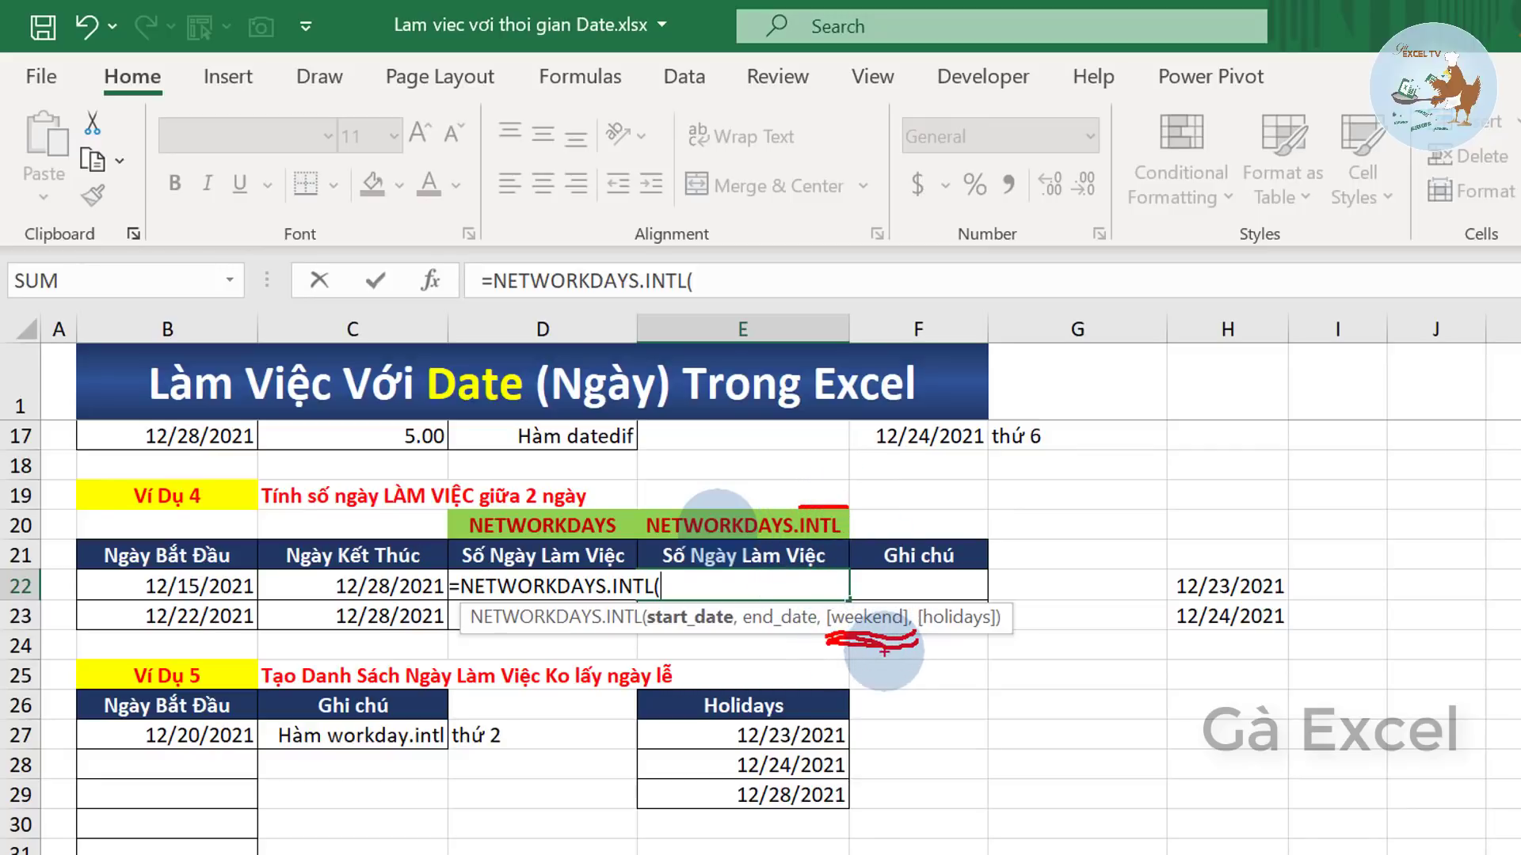
{"action": "left_click", "coordinate": [161, 586]}
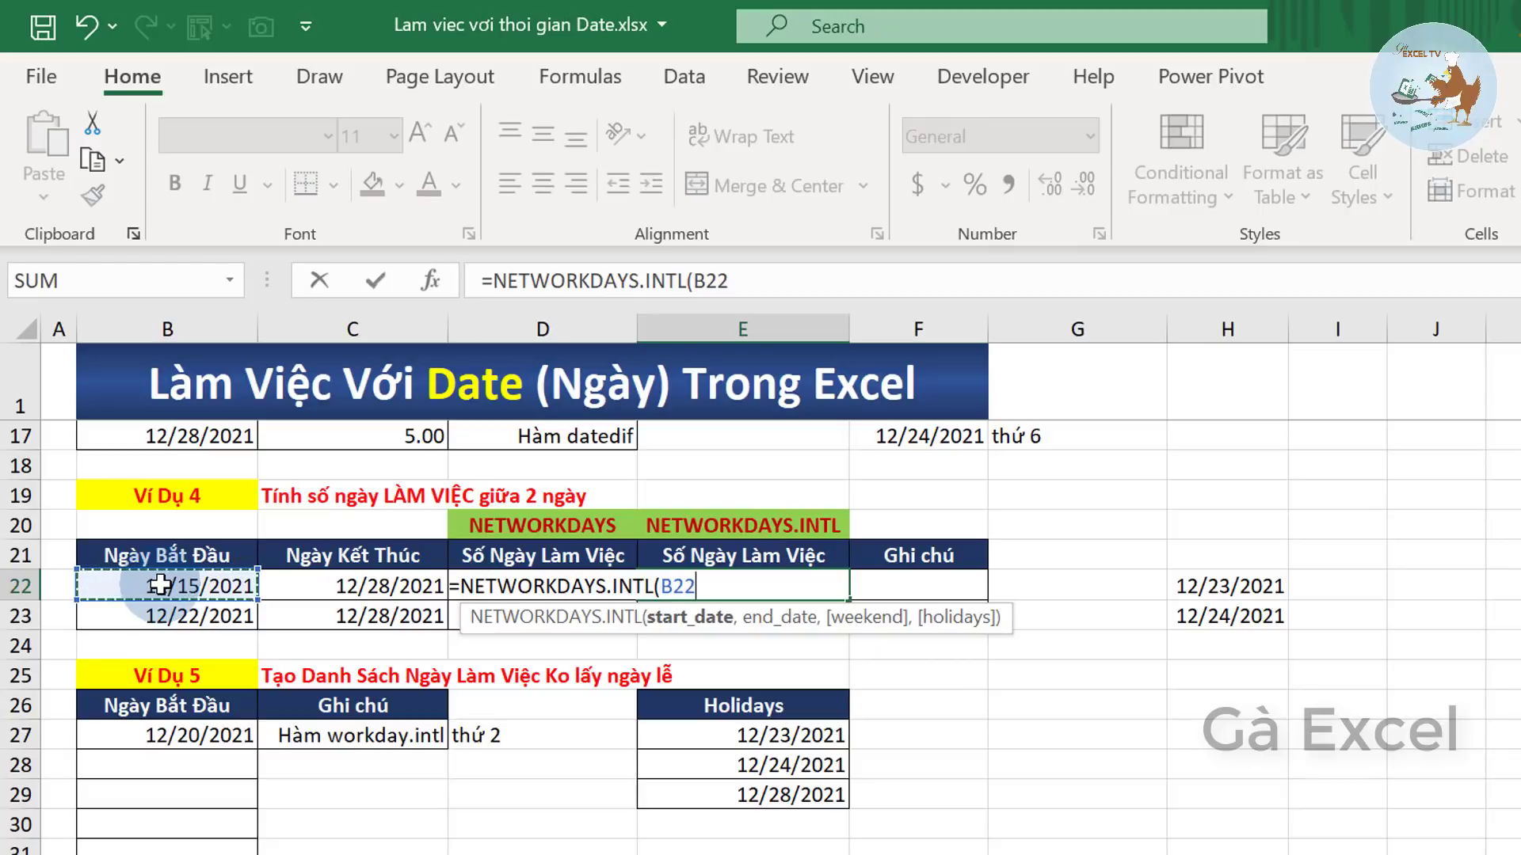
{"action": "type", "text": ","}
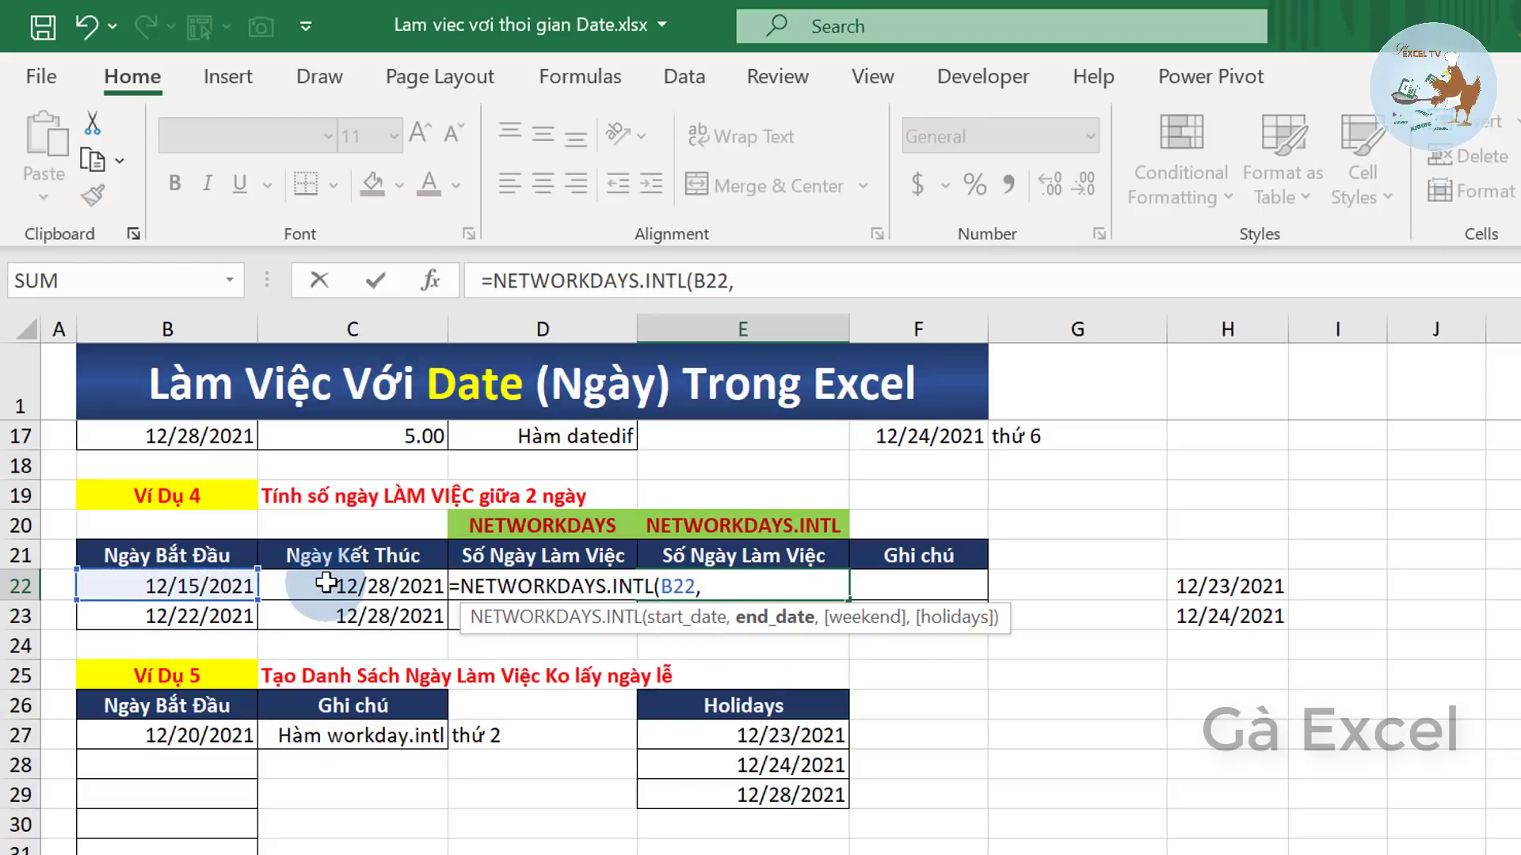
{"action": "left_click", "coordinate": [326, 583]}
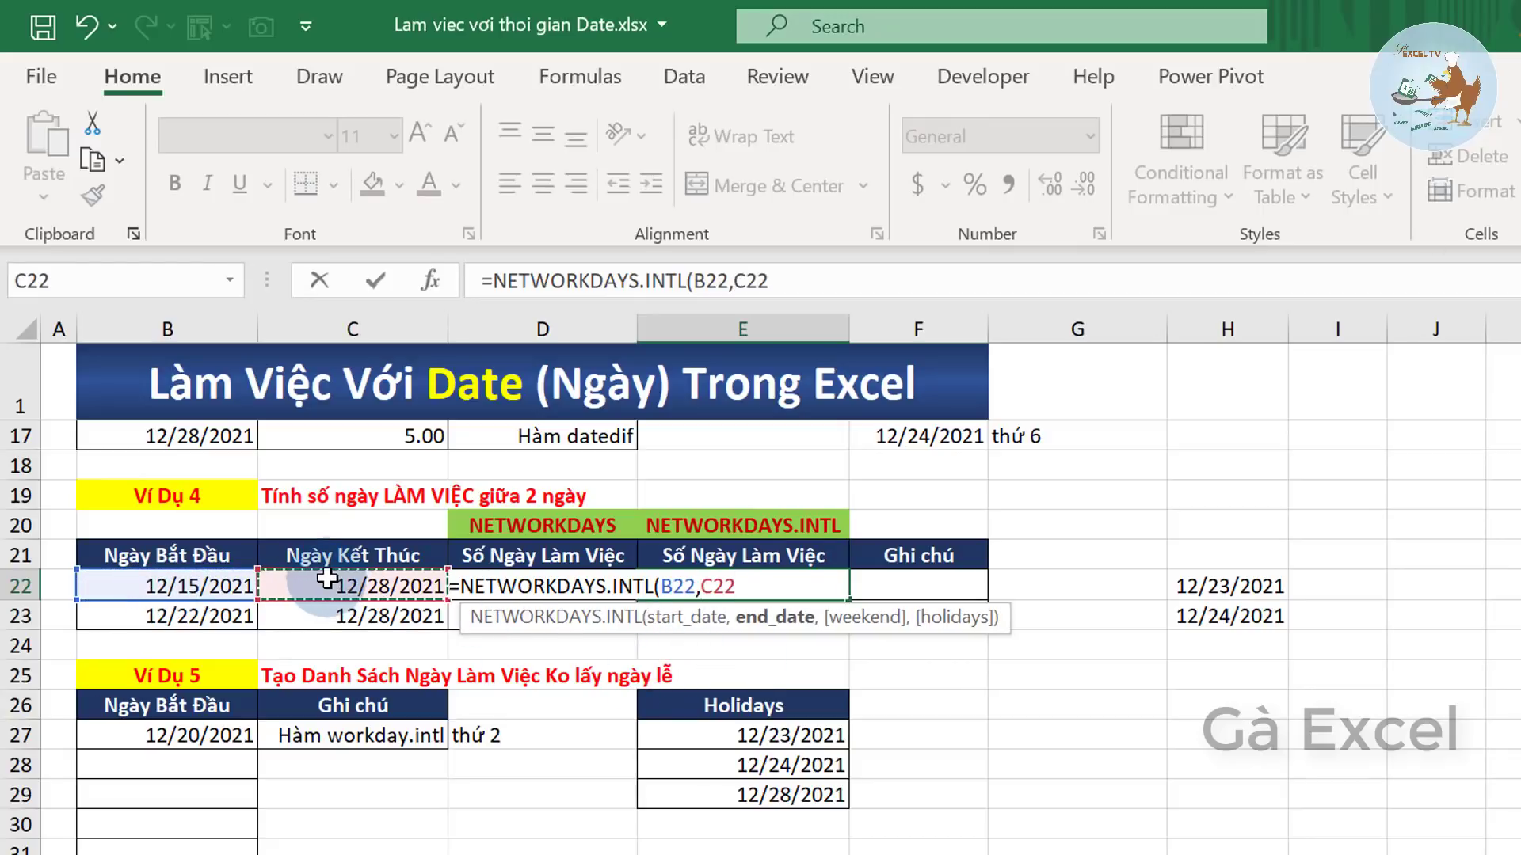
{"action": "type", "text": ","}
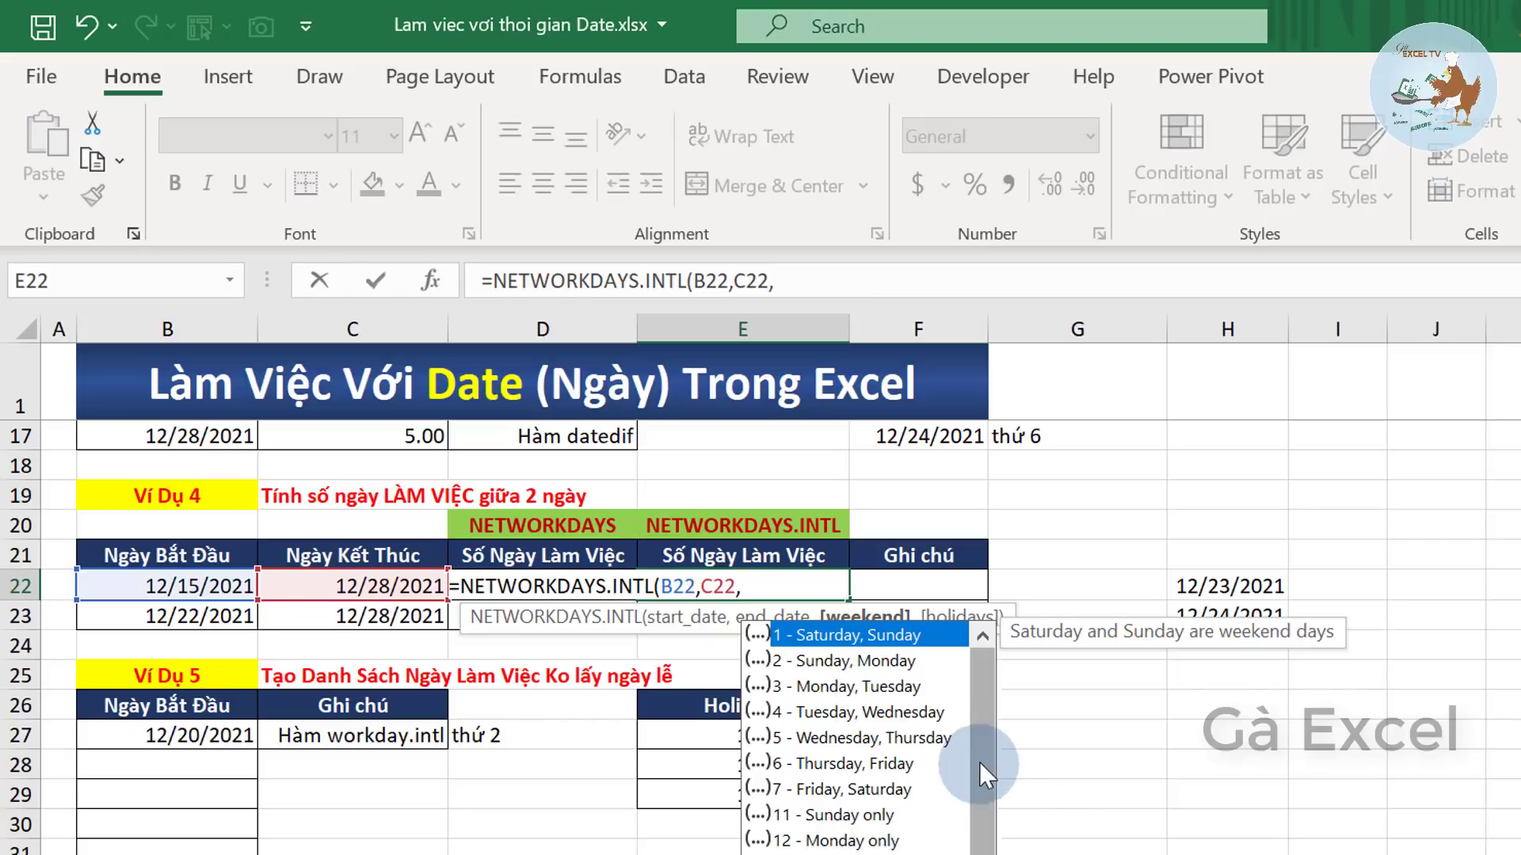
- Choose weekend code 11 (Sunday only) for the E22 formula's weekend argument
{"action": "left_click", "coordinate": [982, 844]}
{"action": "mouse_move", "coordinate": [981, 852]}
{"action": "left_mouse_down"}
{"action": "mouse_move", "coordinate": [991, 682]}
{"action": "mouse_move", "coordinate": [996, 836]}
{"action": "mouse_move", "coordinate": [993, 679]}
{"action": "left_mouse_up"}
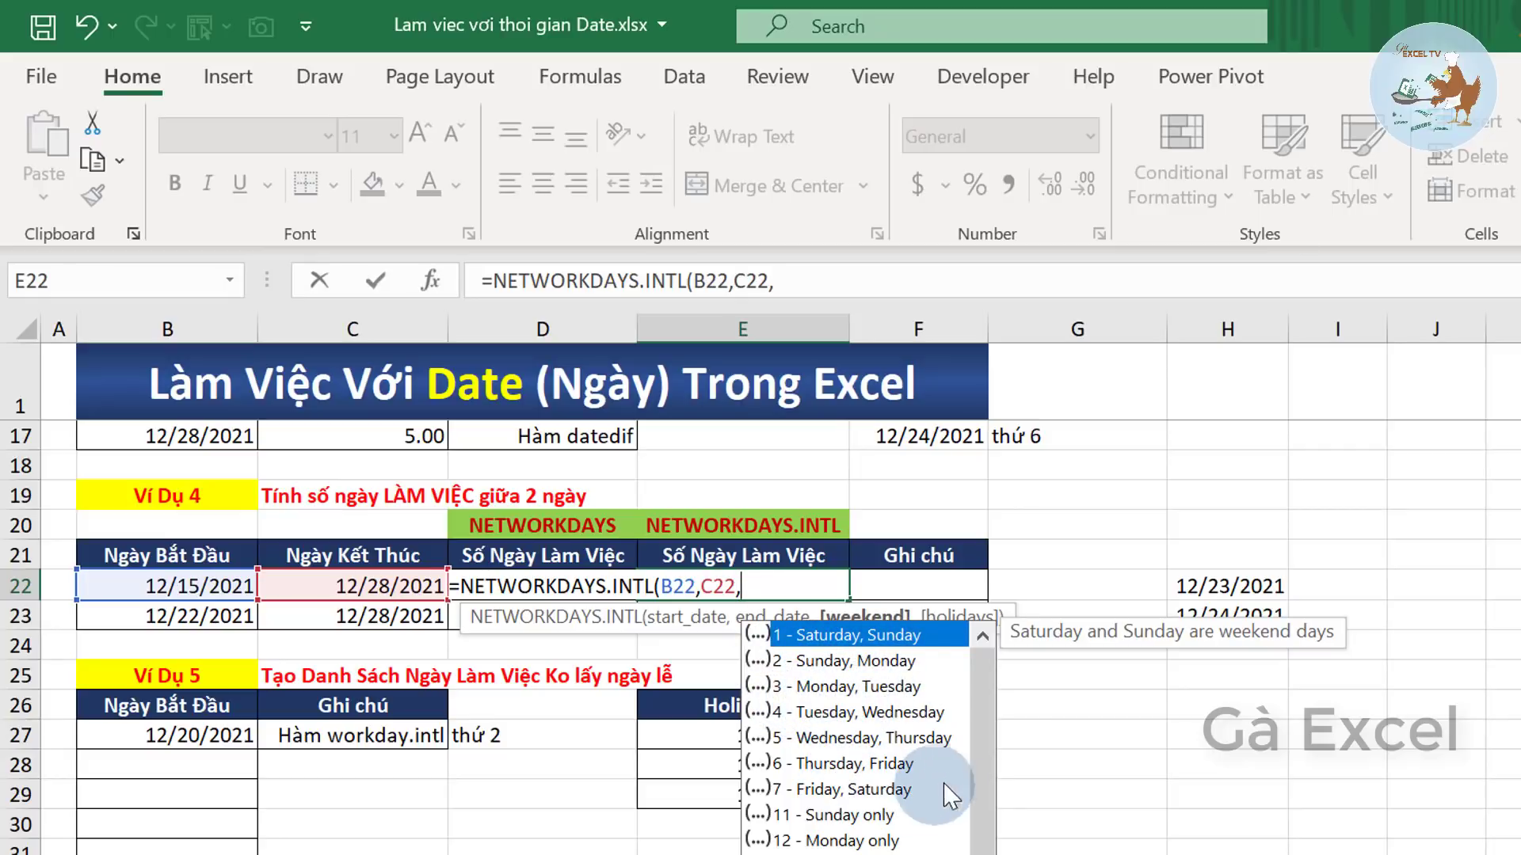
{"action": "scroll", "coordinate": [983, 755], "scroll_direction": "down", "scroll_amount": 1}
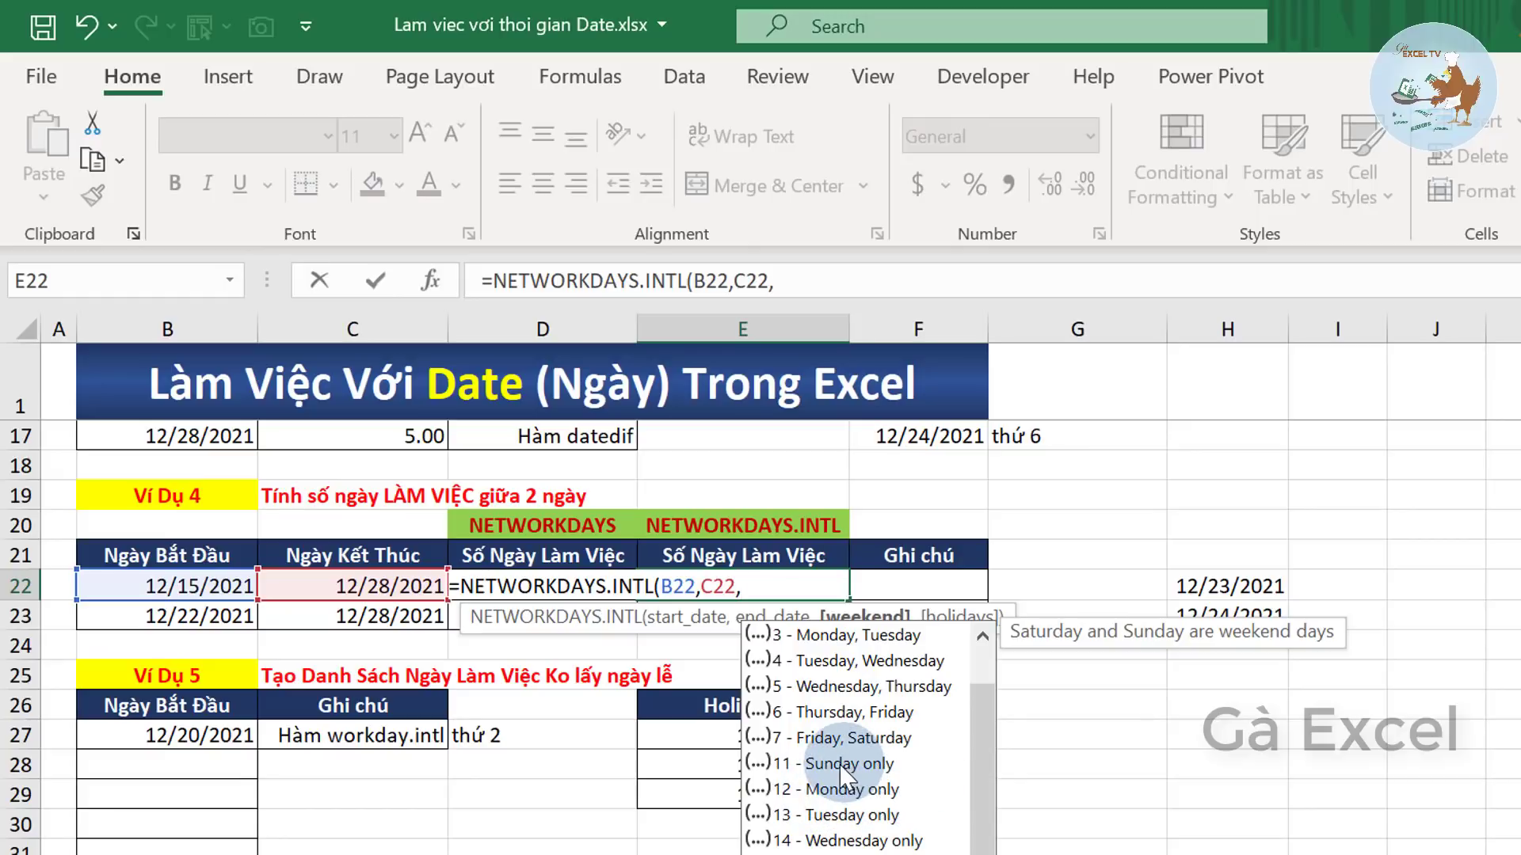
{"action": "left_click", "coordinate": [836, 772]}
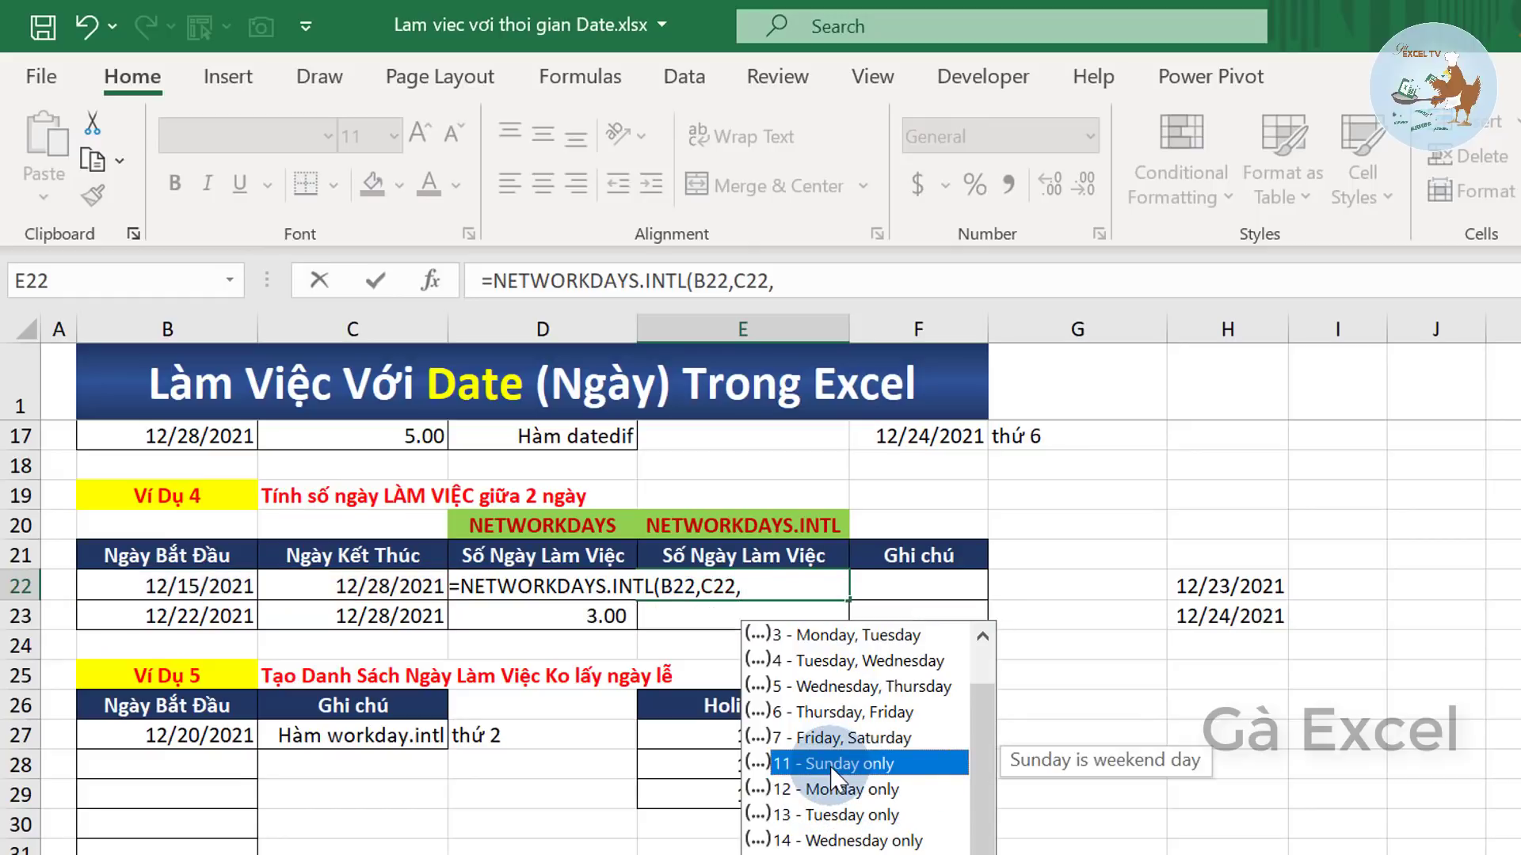
{"action": "double_click", "coordinate": [833, 766]}
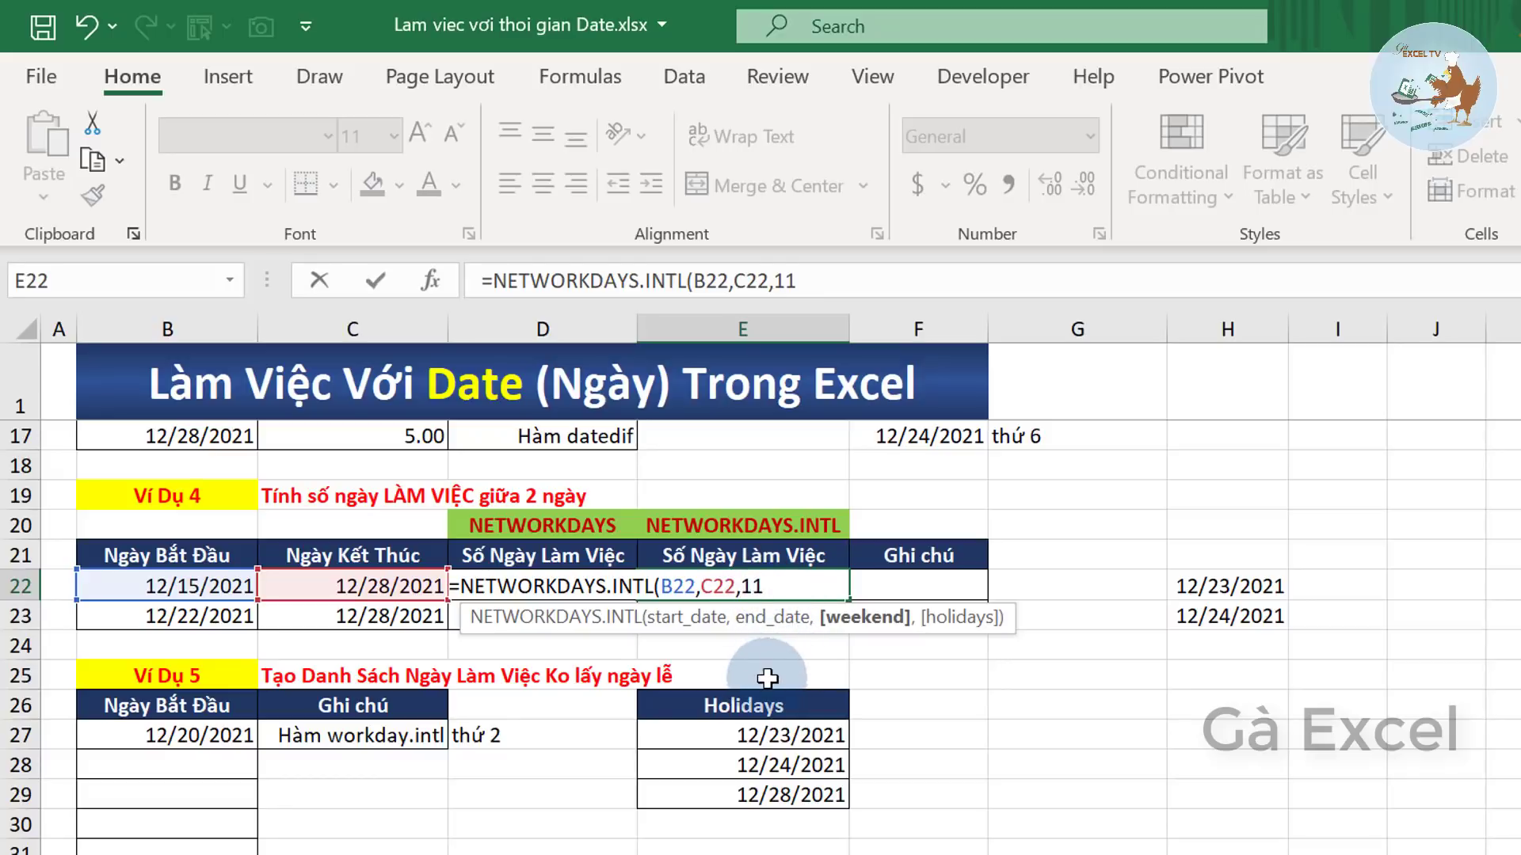
- Add holidays $H$22:$H$23, commit E22 (10), and fill it down to E23 (4)
{"action": "type", "text": ","}
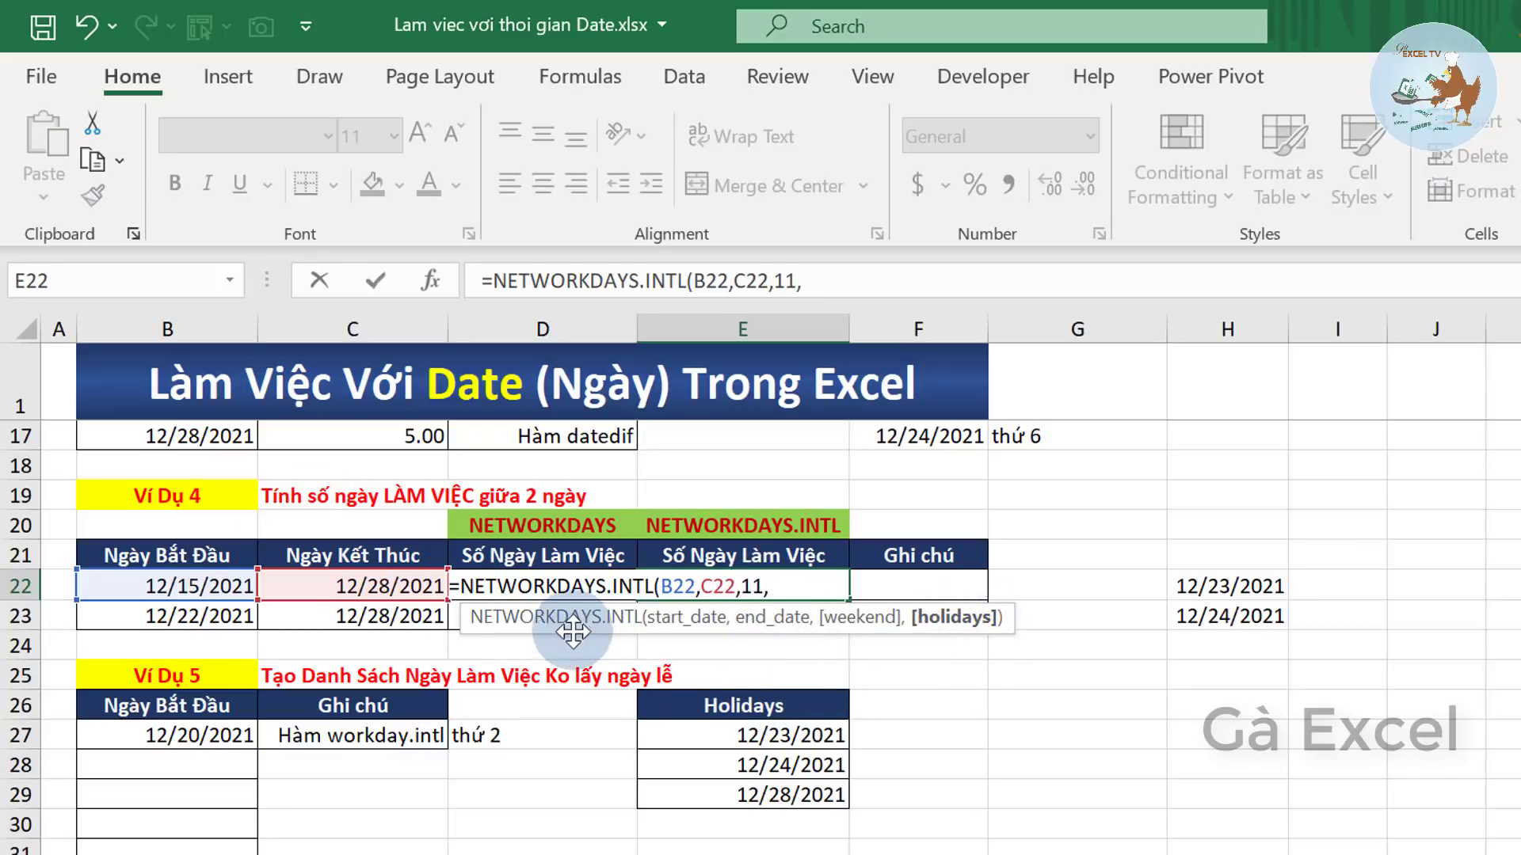
{"action": "left_click_drag", "start_coordinate": [1225, 587], "coordinate": [1241, 611]}
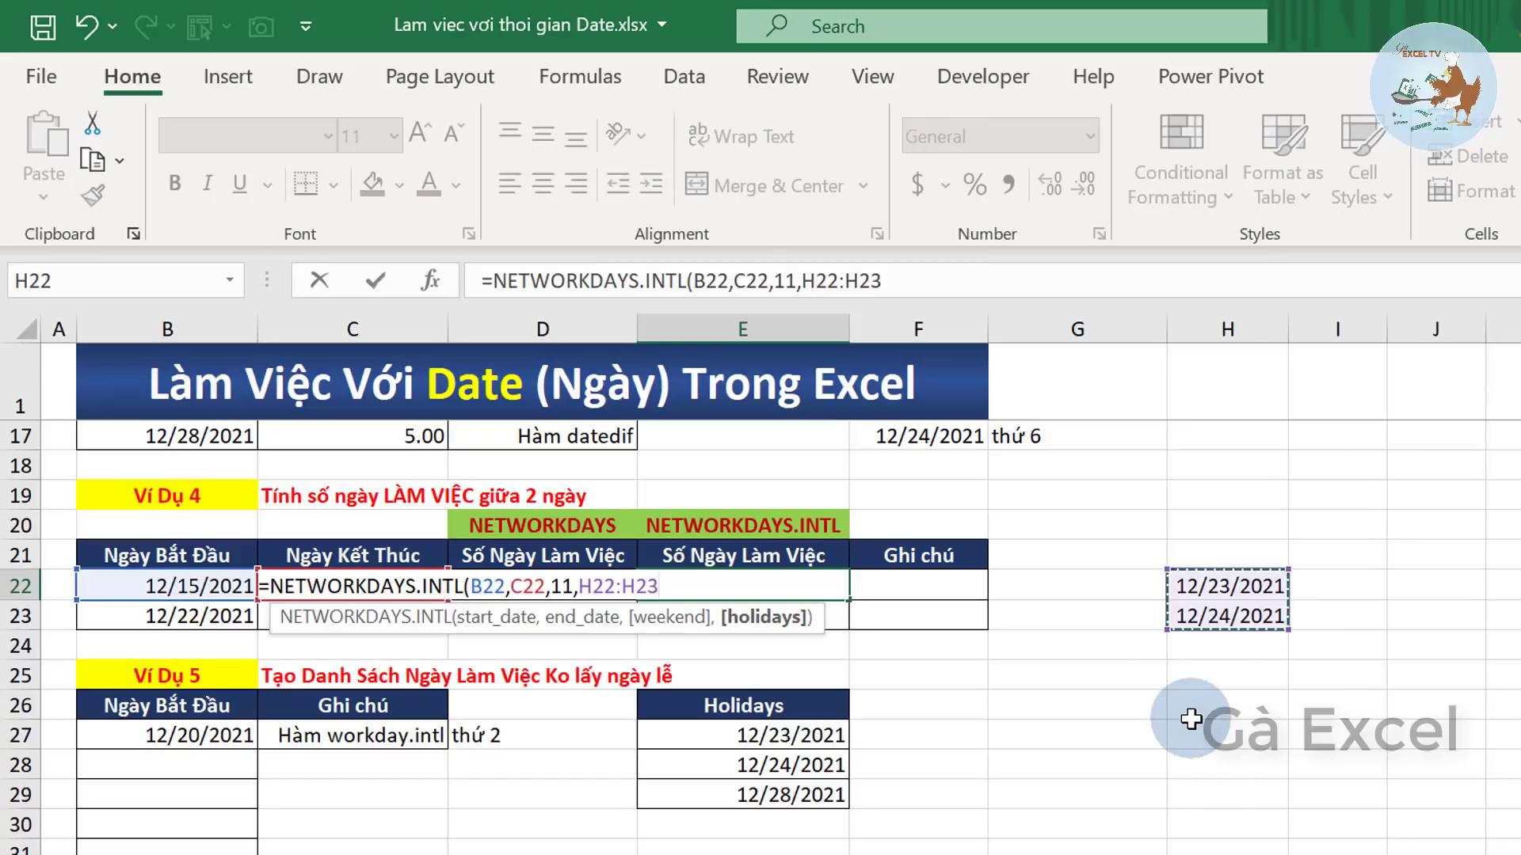
{"action": "key", "text": "F4"}
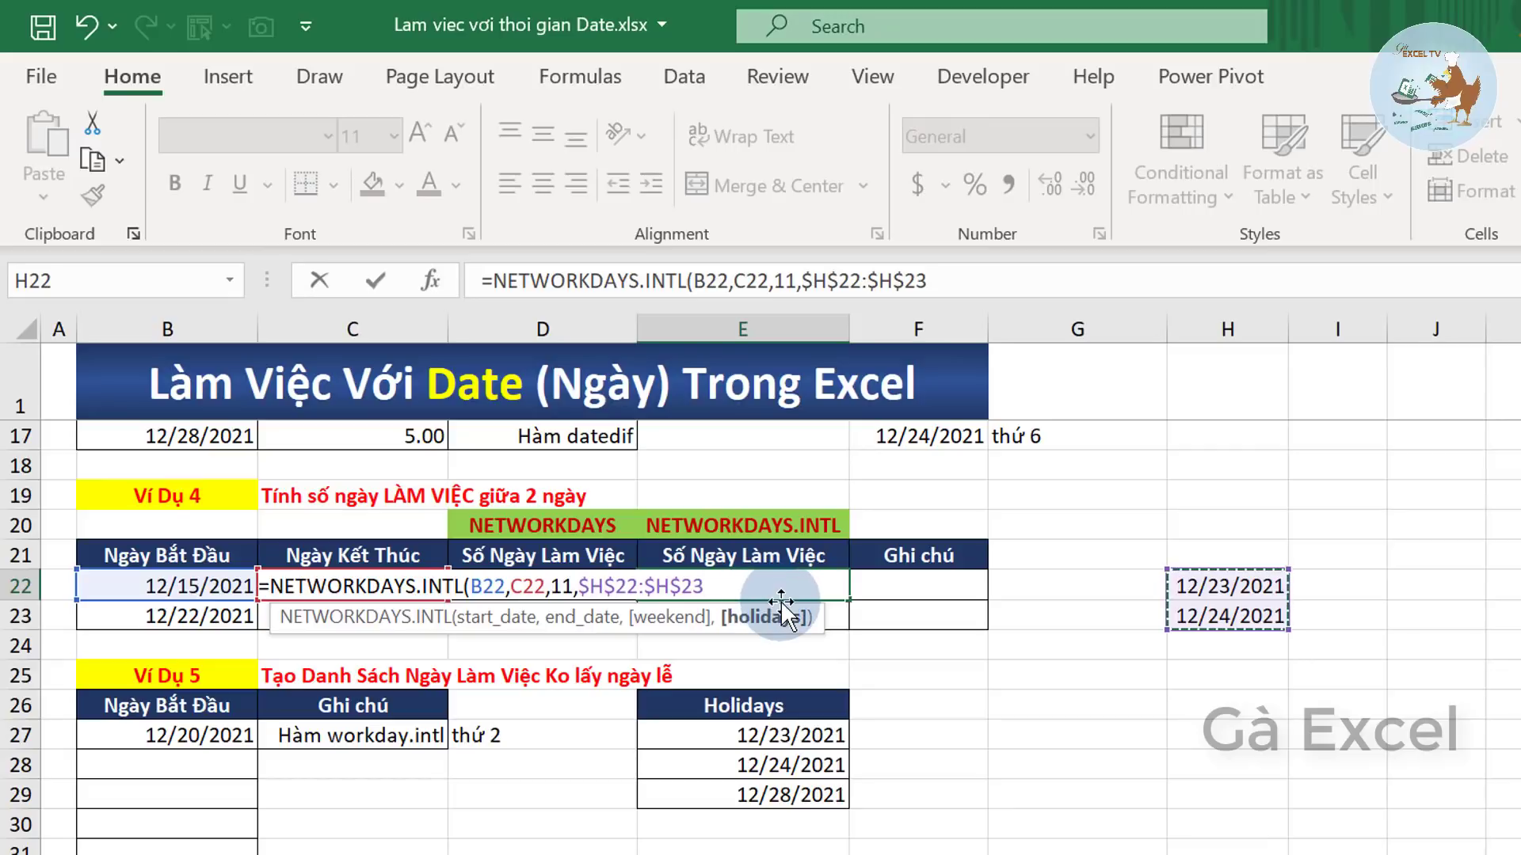
{"action": "key", "text": "Return"}
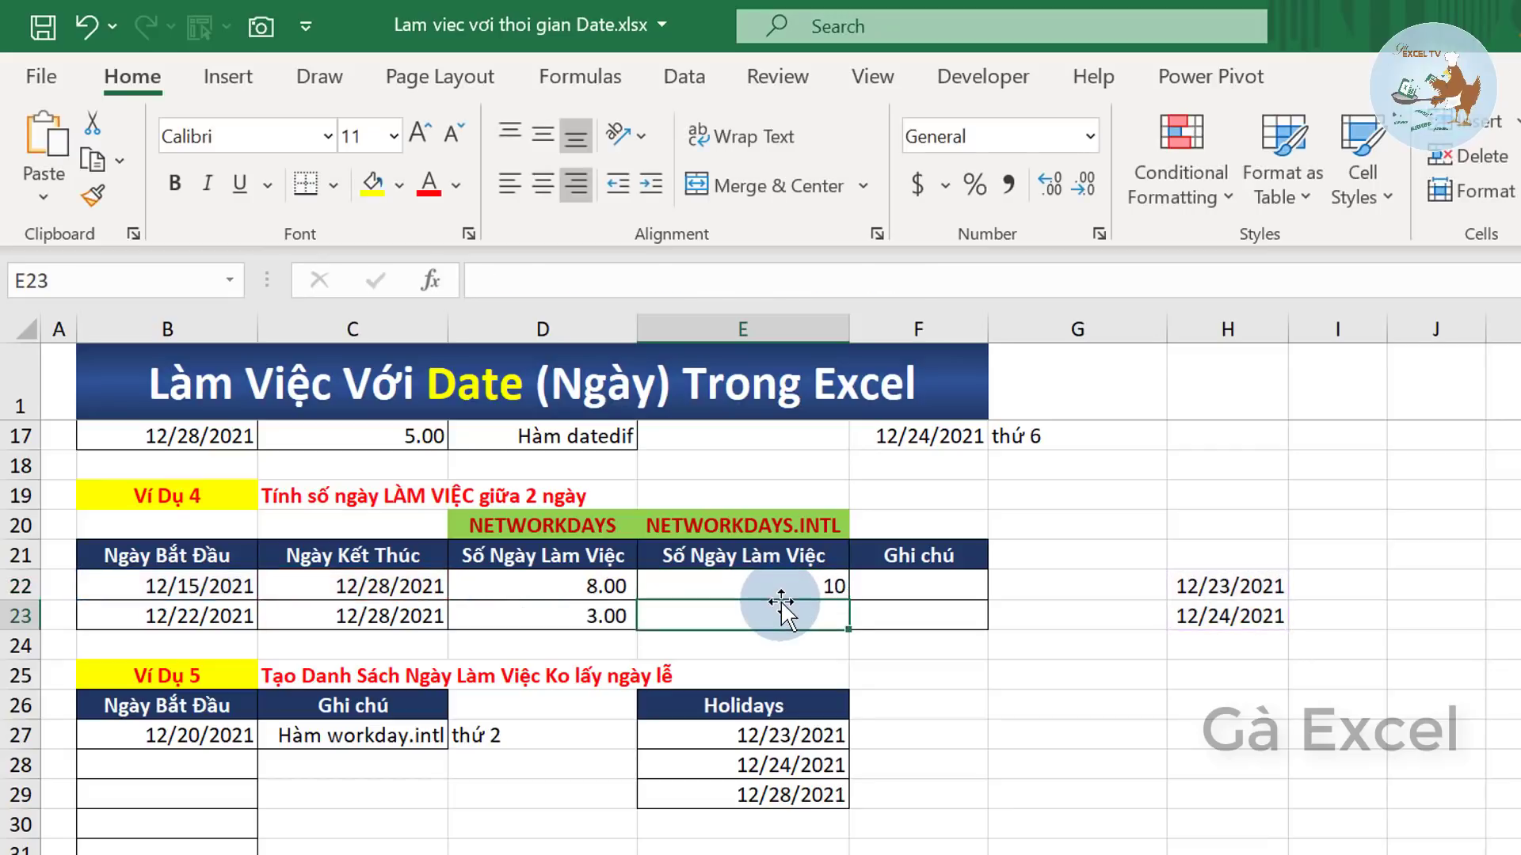
{"action": "key", "text": "Up"}
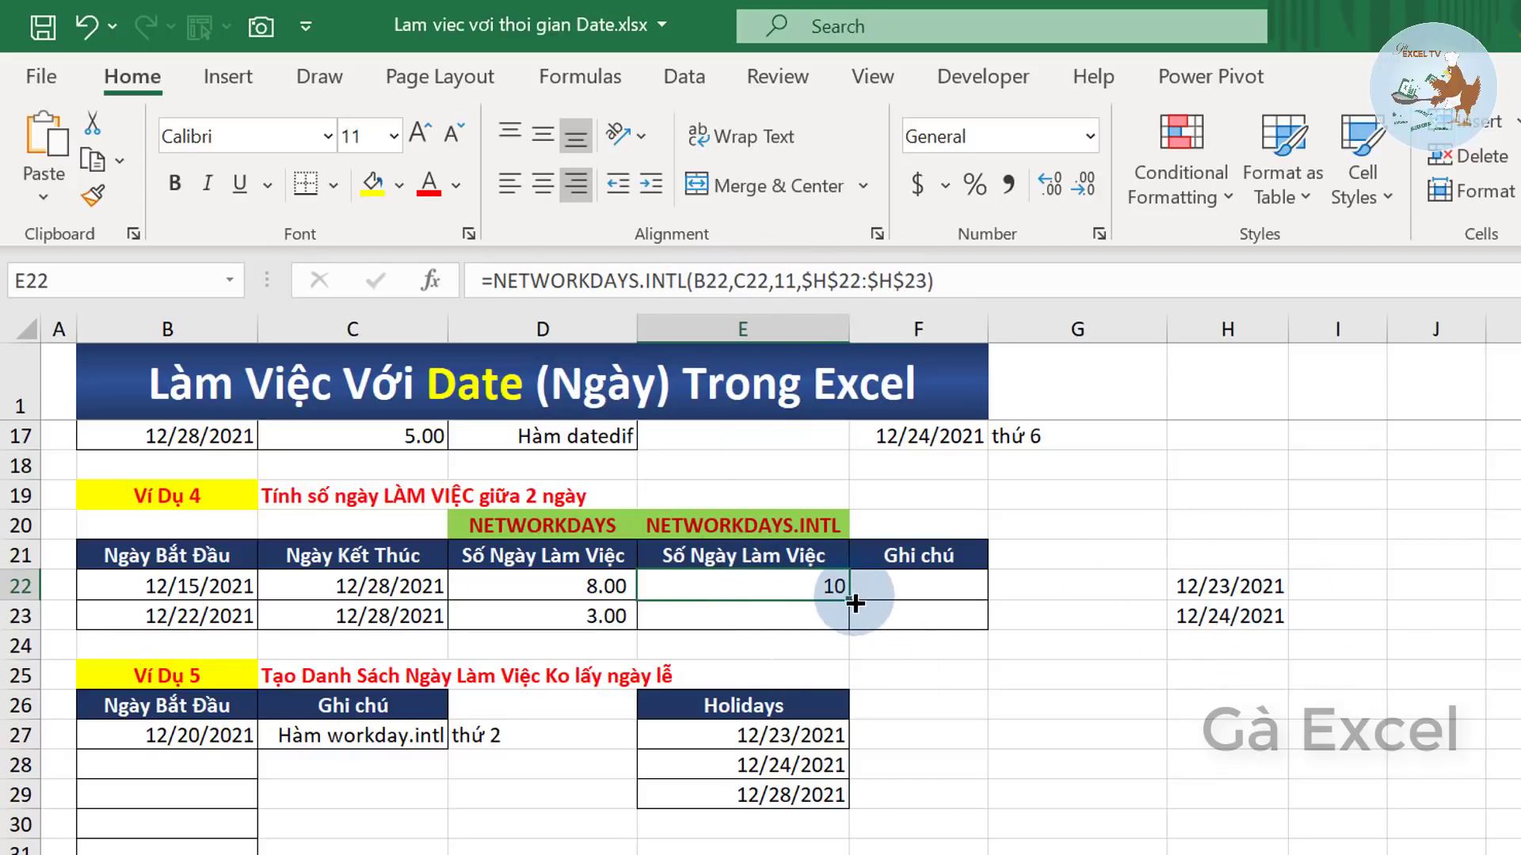
{"action": "left_click_drag", "start_coordinate": [851, 602], "coordinate": [851, 625]}
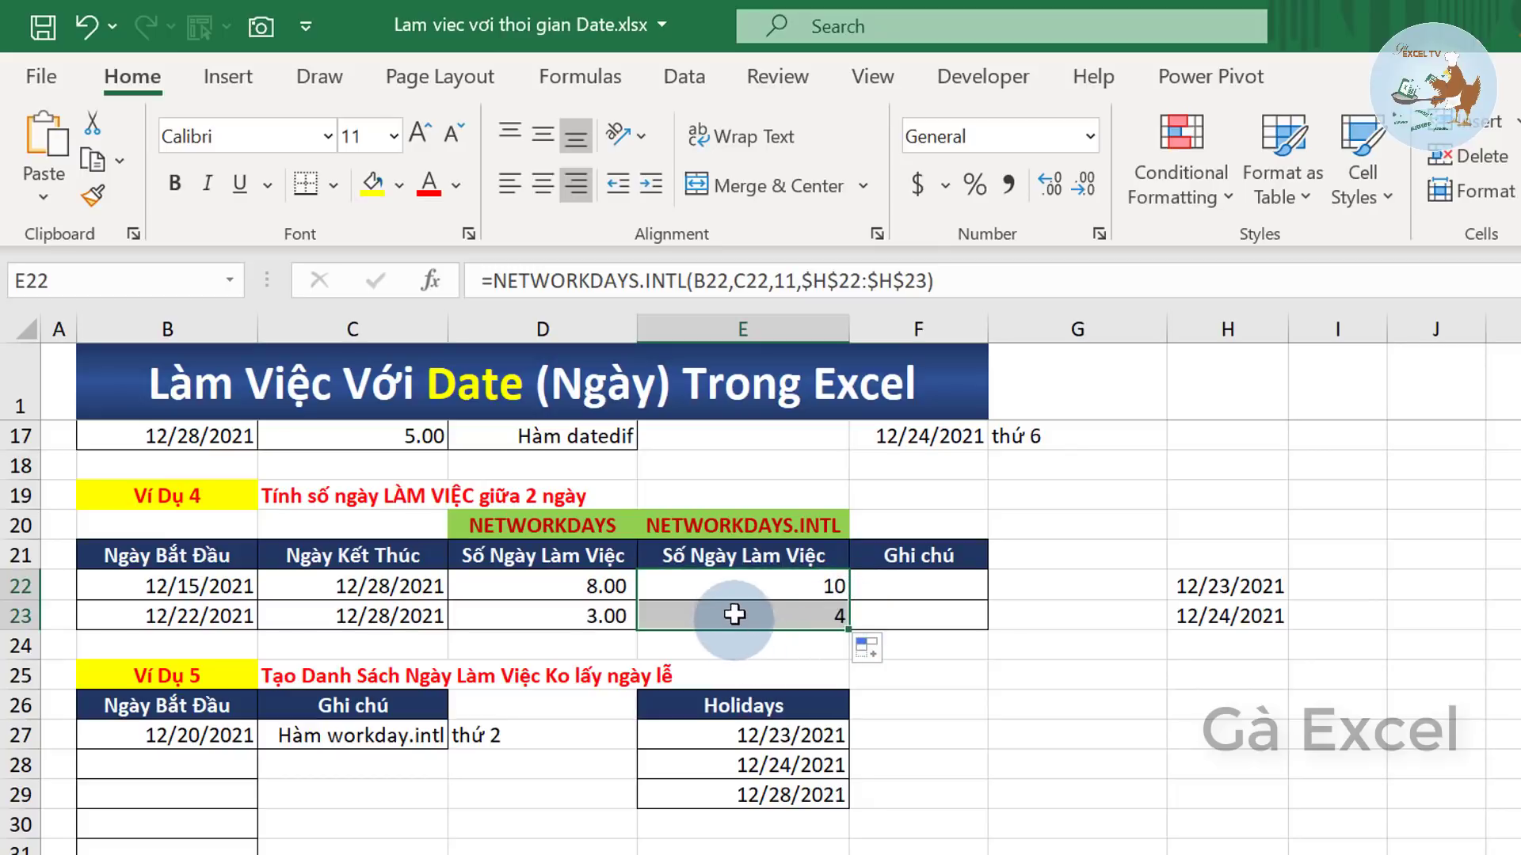
{"action": "left_click", "coordinate": [738, 611]}
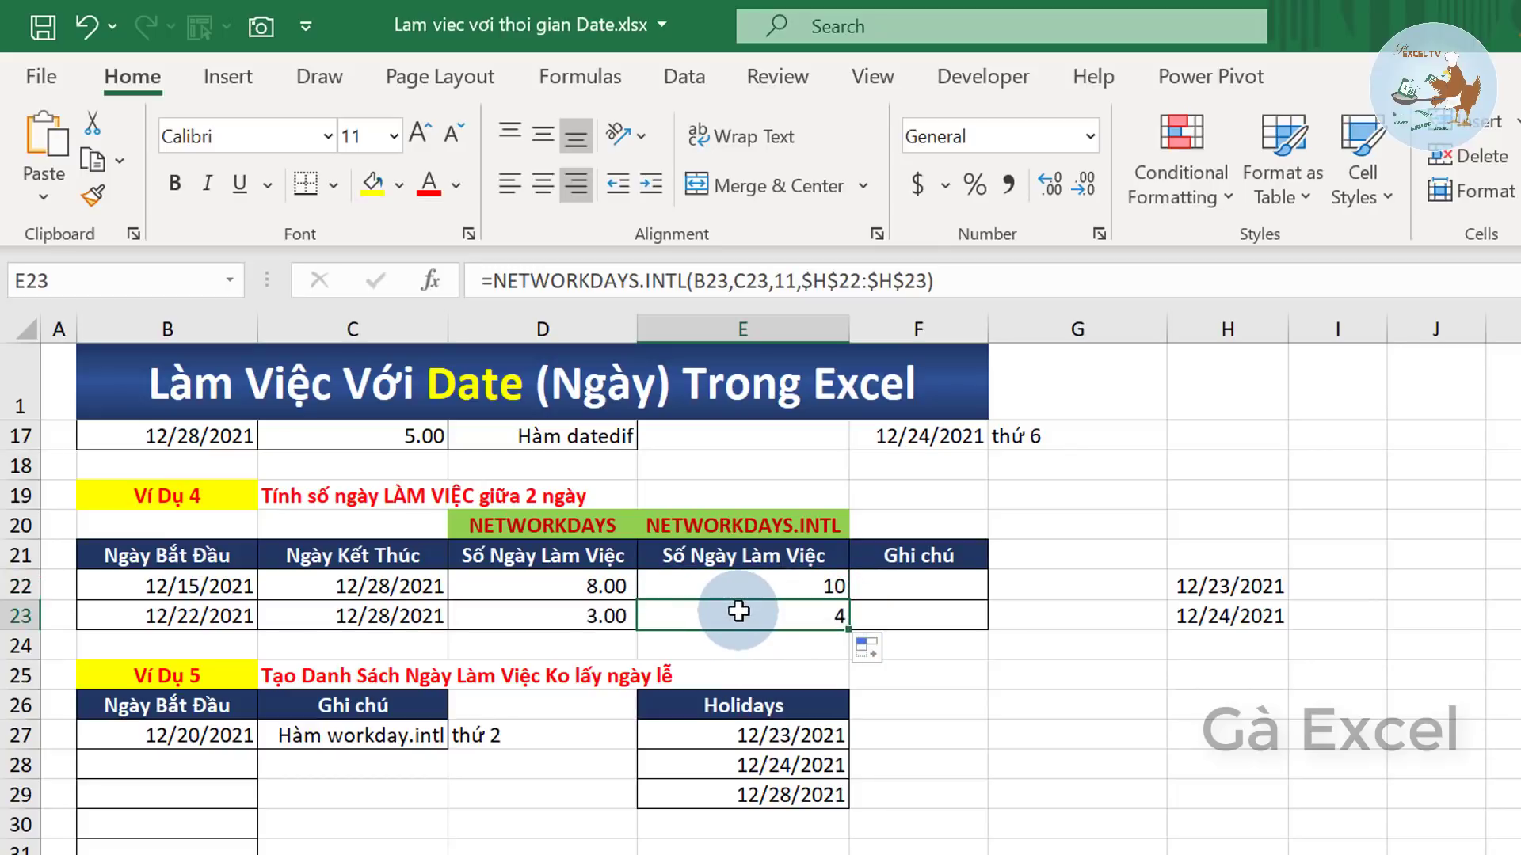
{"action": "scroll", "coordinate": [667, 788], "scroll_direction": "down", "scroll_amount": 1}
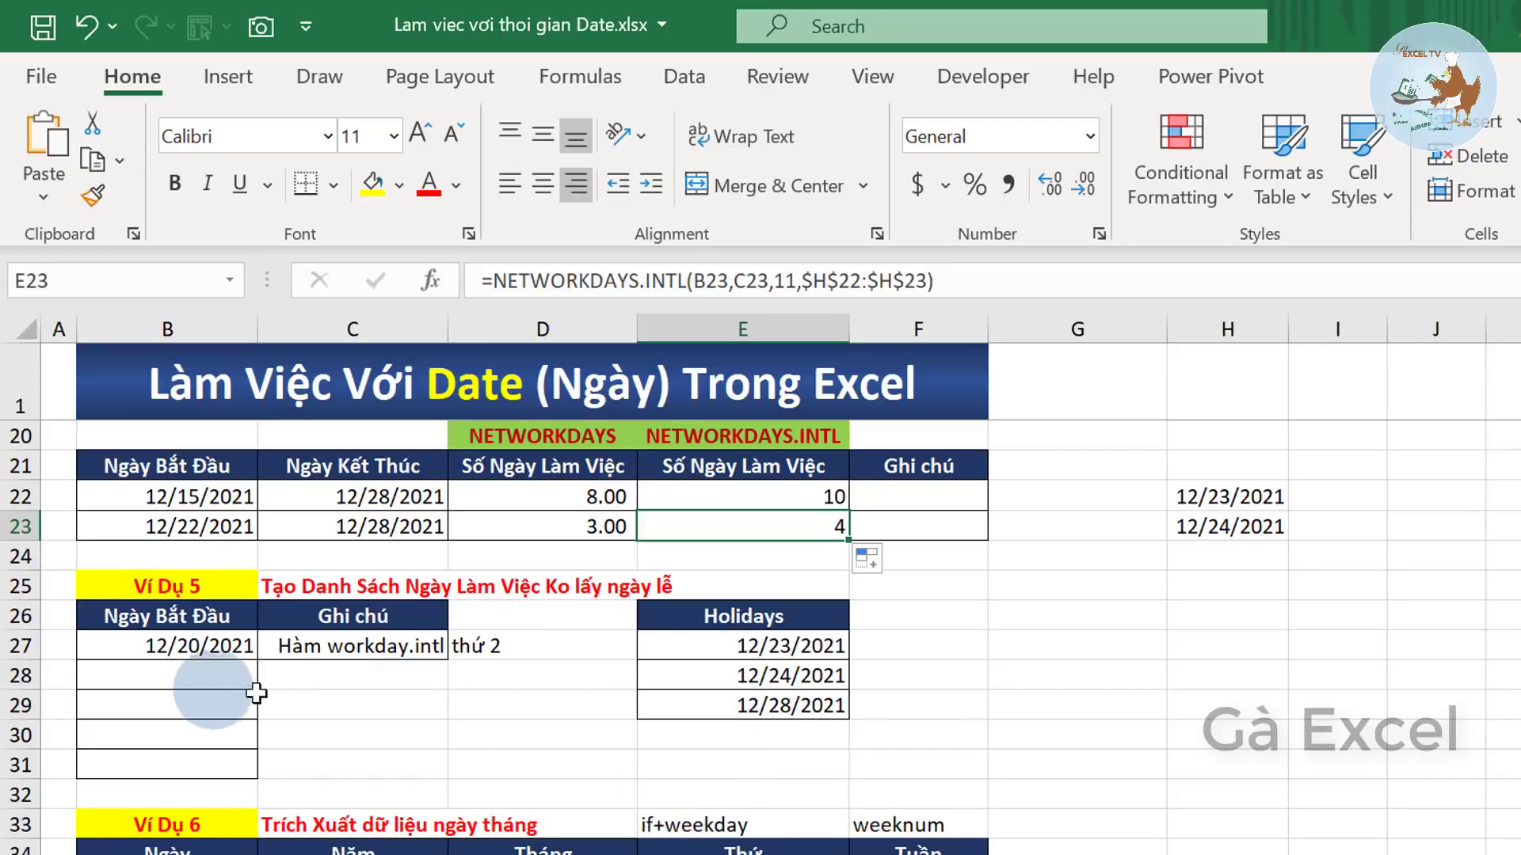
{"action": "left_click", "coordinate": [137, 638]}
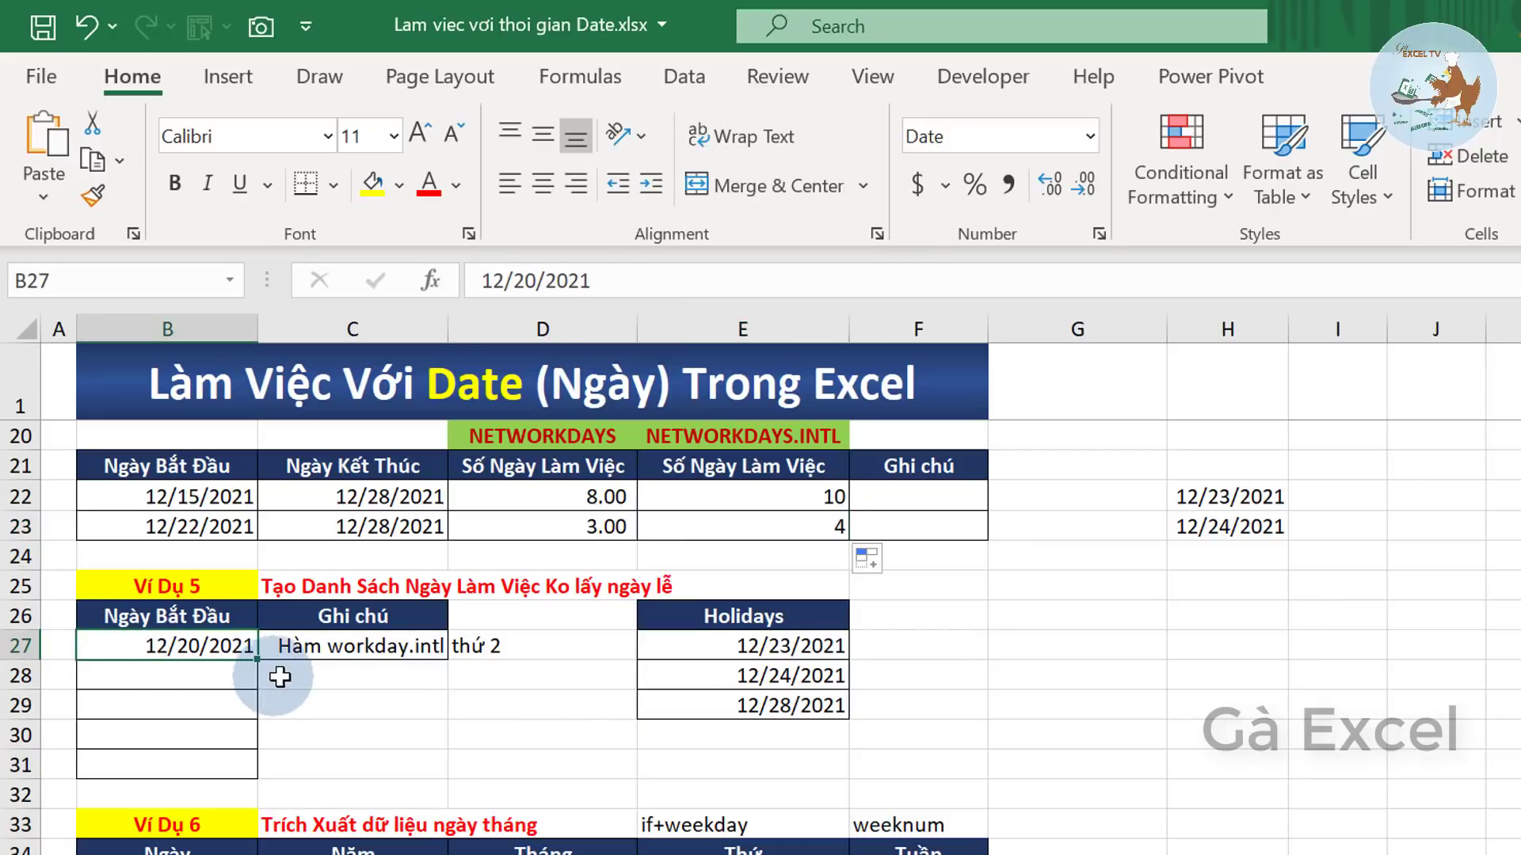
{"action": "left_click", "coordinate": [133, 646]}
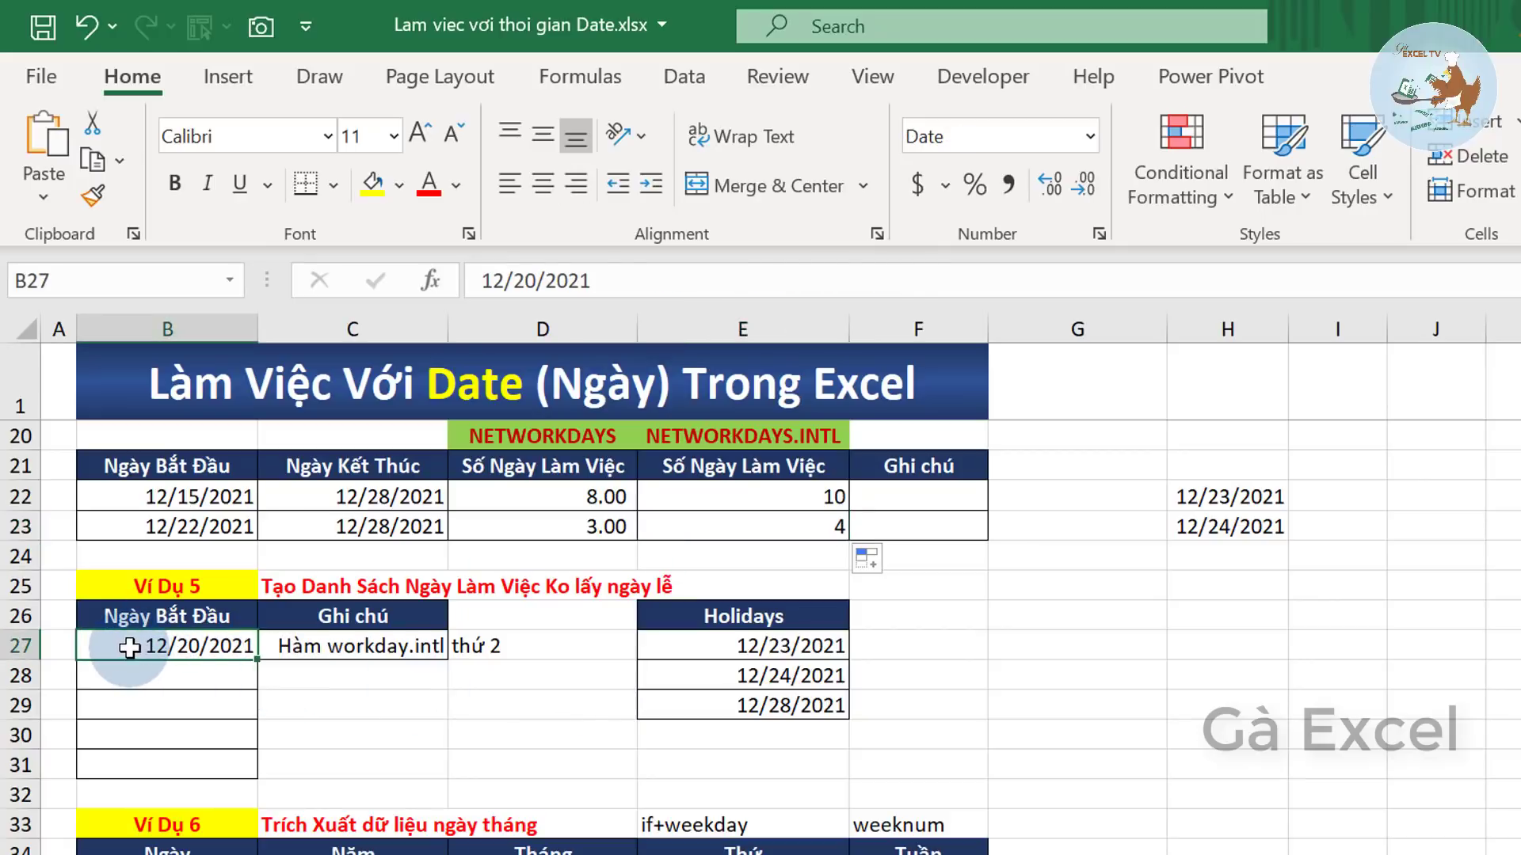
{"action": "left_click", "coordinate": [209, 648]}
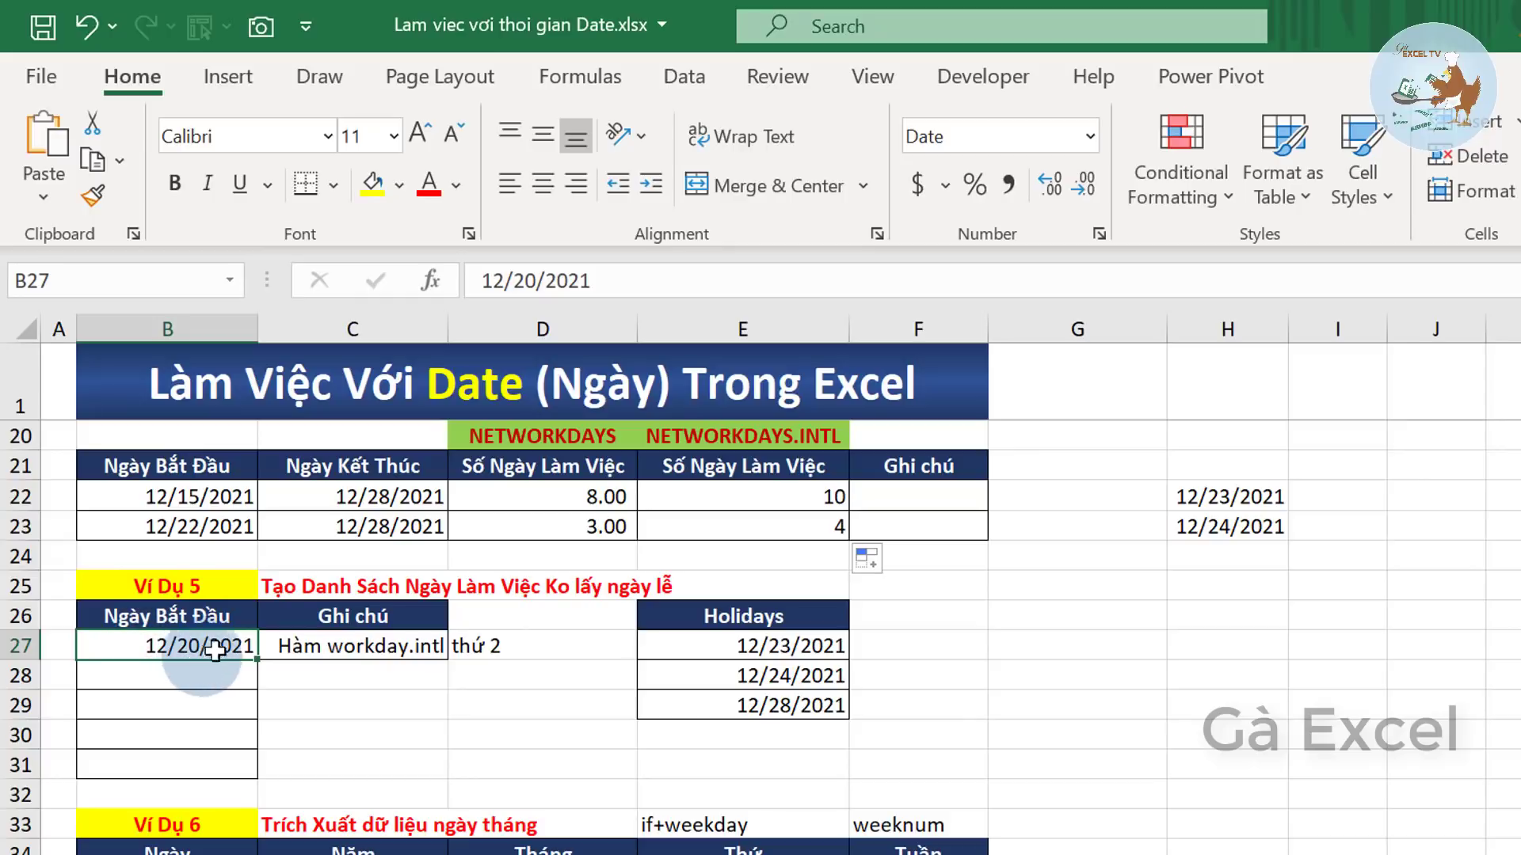
{"action": "left_click_drag", "start_coordinate": [772, 643], "coordinate": [785, 711]}
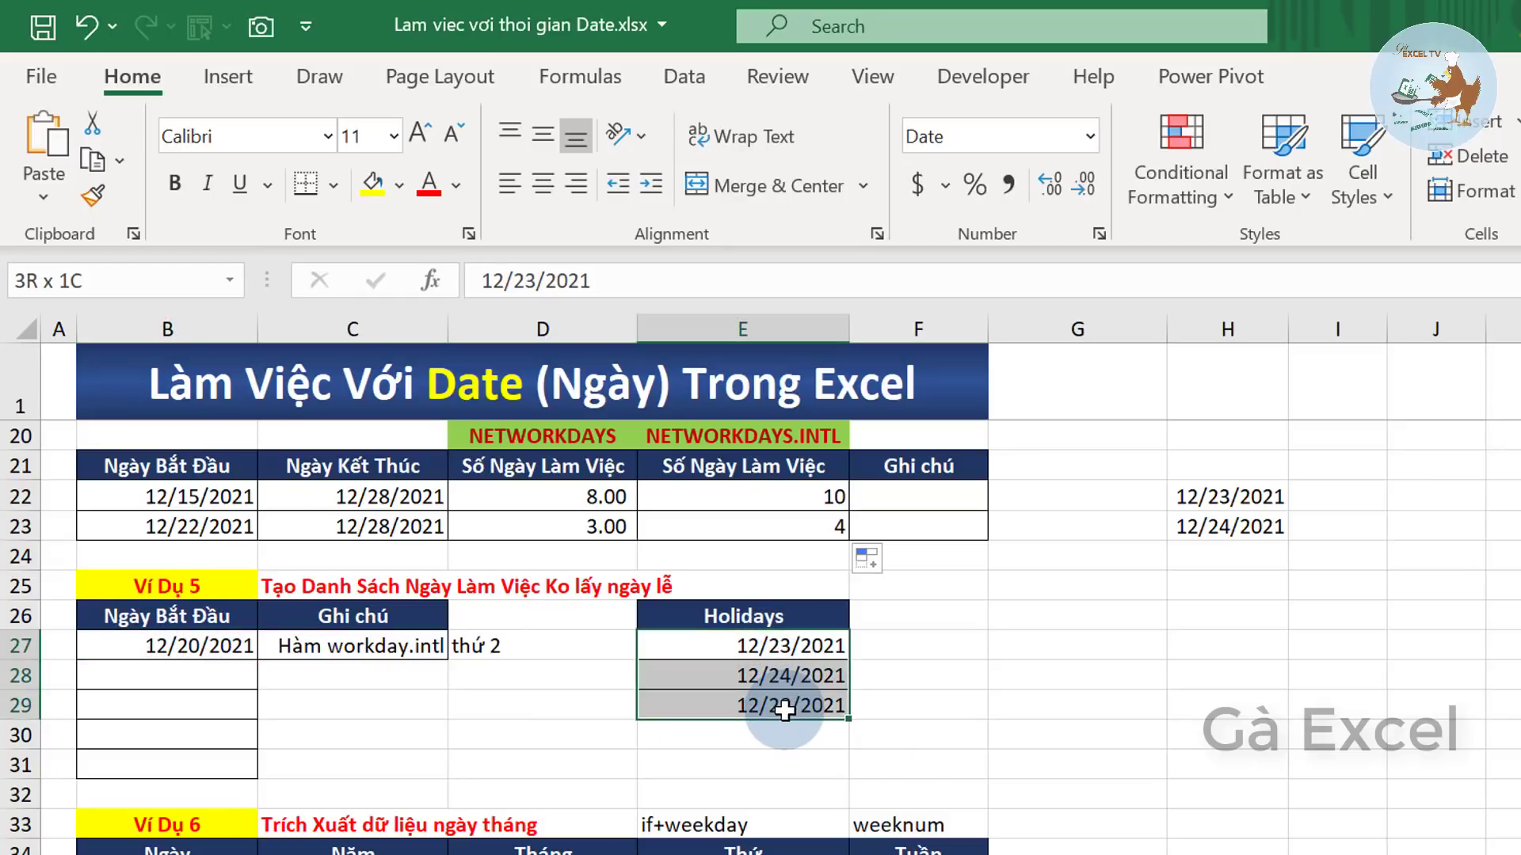
{"action": "left_click", "coordinate": [139, 649]}
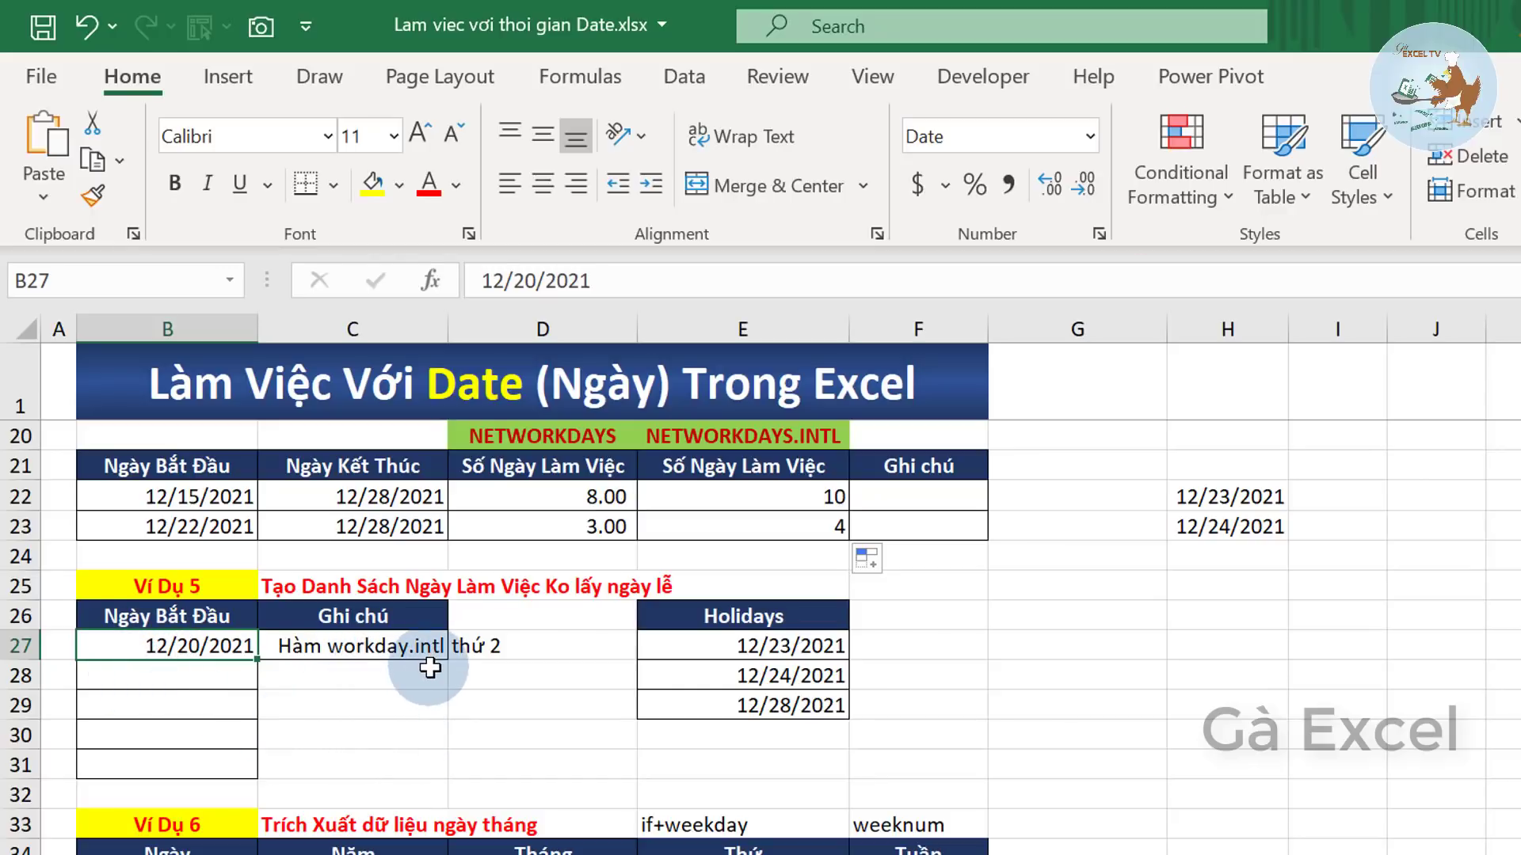
{"action": "left_click", "coordinate": [148, 677]}
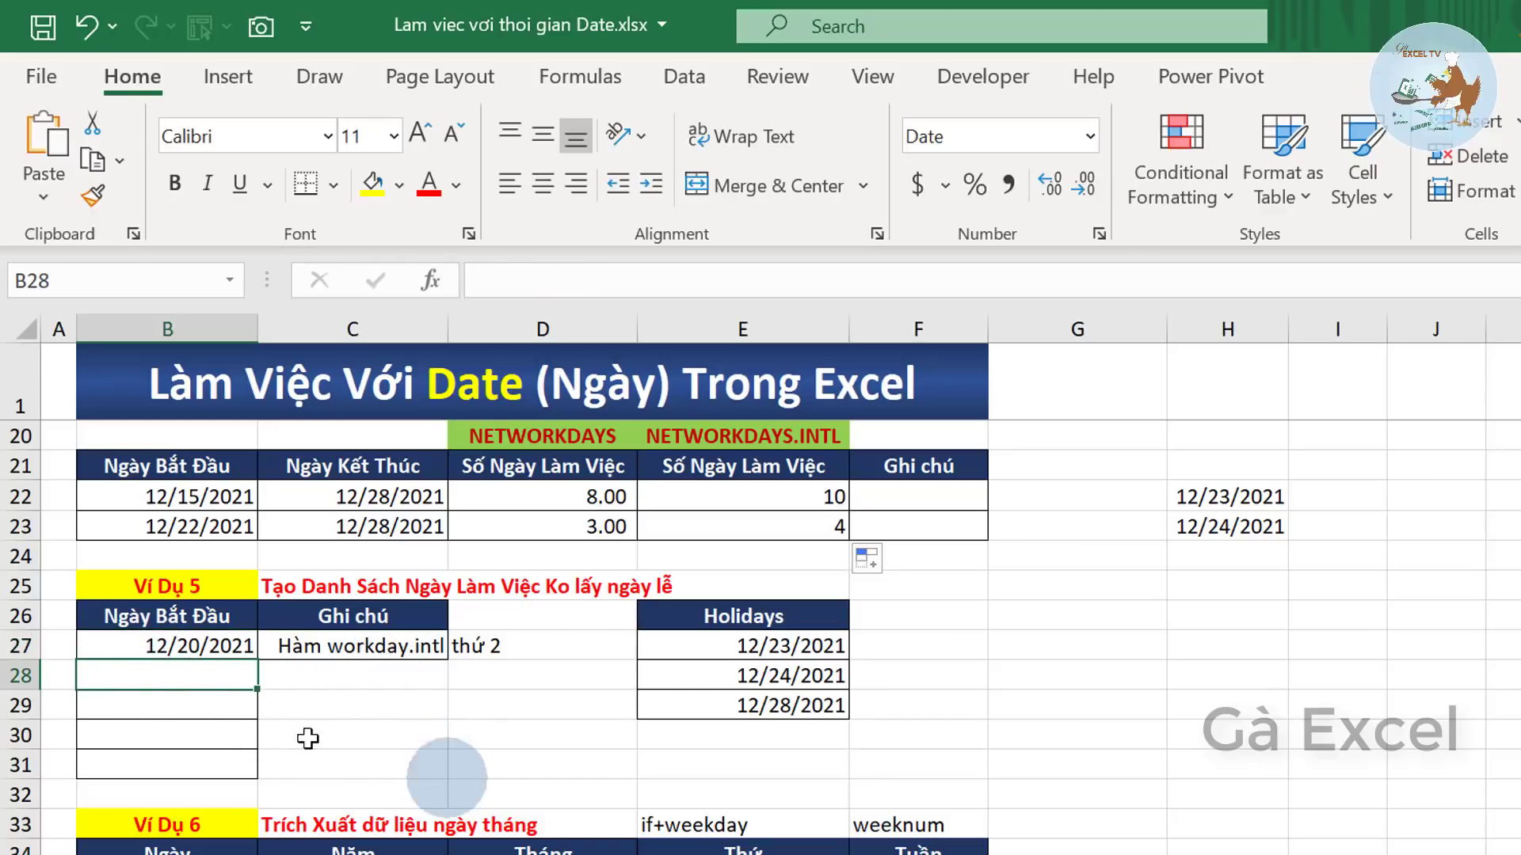
{"action": "left_click", "coordinate": [190, 642]}
{"action": "left_click", "coordinate": [150, 677]}
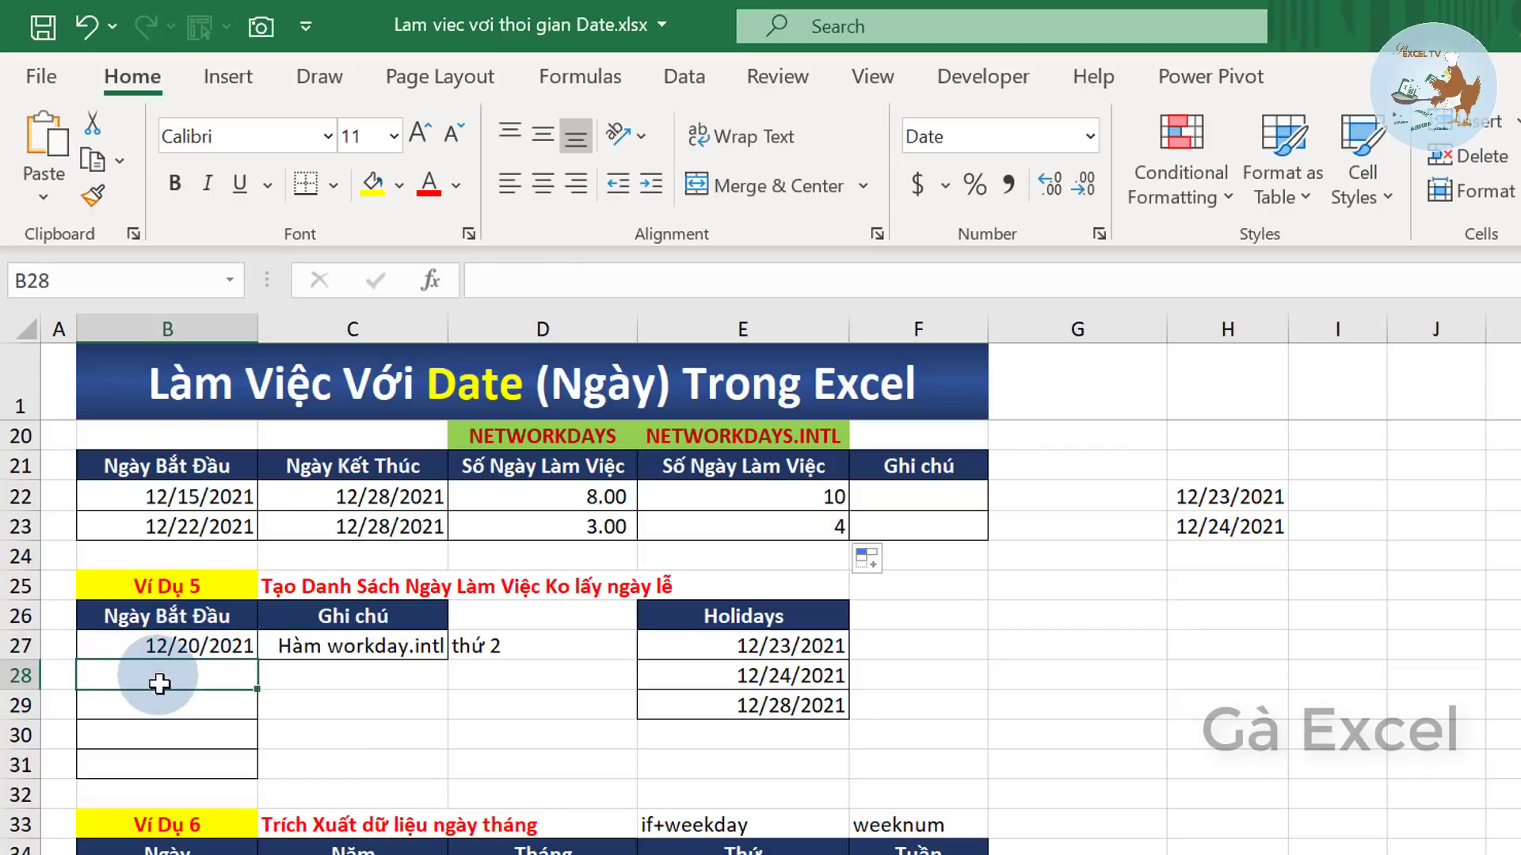
{"action": "mouse_move", "coordinate": [163, 673]}
{"action": "left_mouse_down"}
{"action": "mouse_move", "coordinate": [162, 783]}
{"action": "mouse_move", "coordinate": [159, 756]}
{"action": "left_mouse_up"}
{"action": "left_click", "coordinate": [153, 673]}
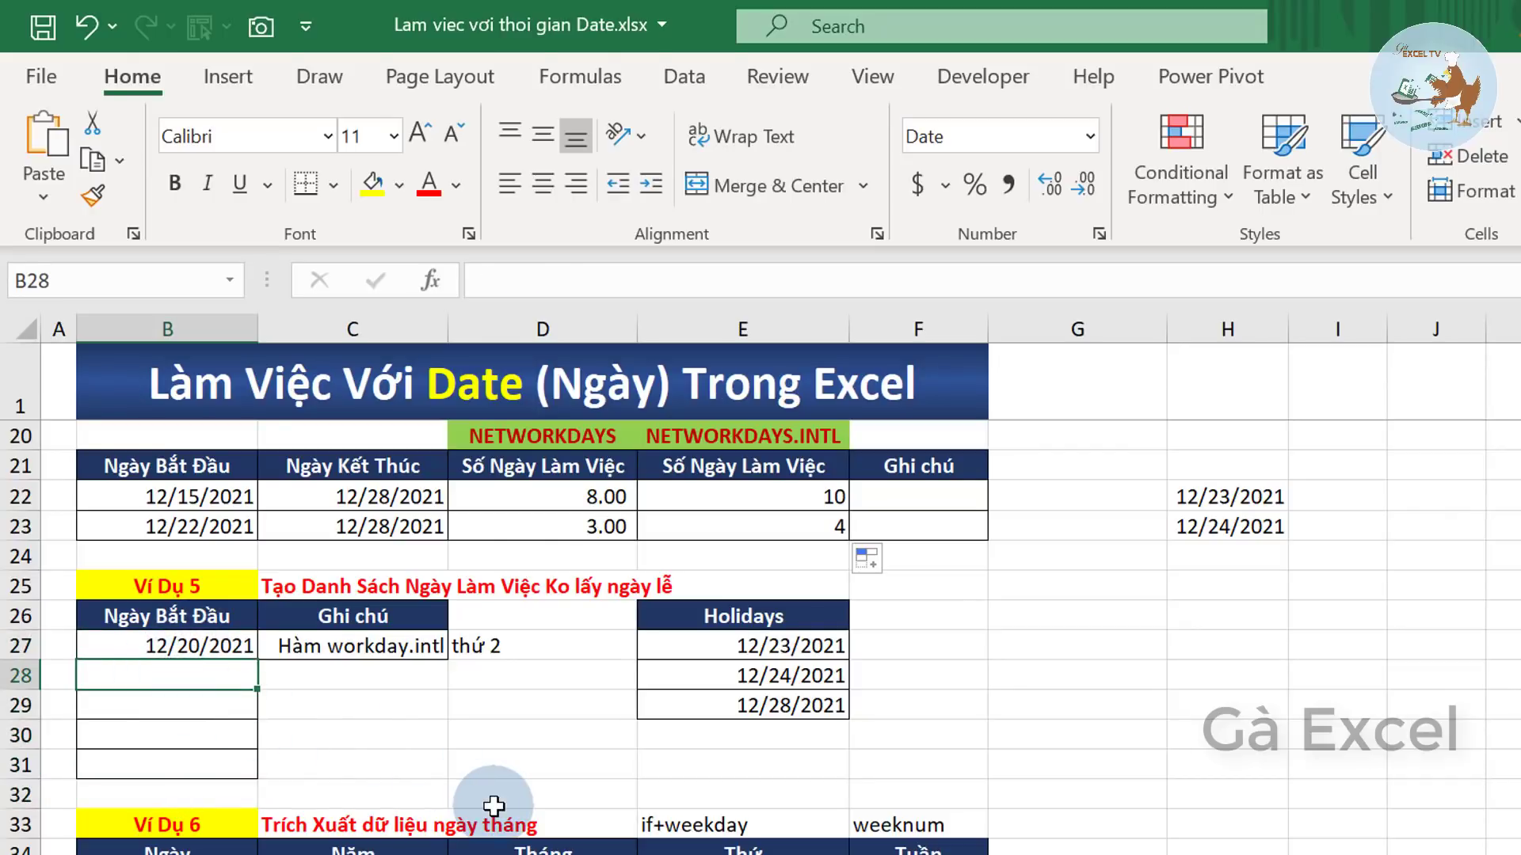
- Start =WORKDAY.INTL(B27,1, in B28, using B27 as start date and 1 workday
{"action": "type", "text": "="}
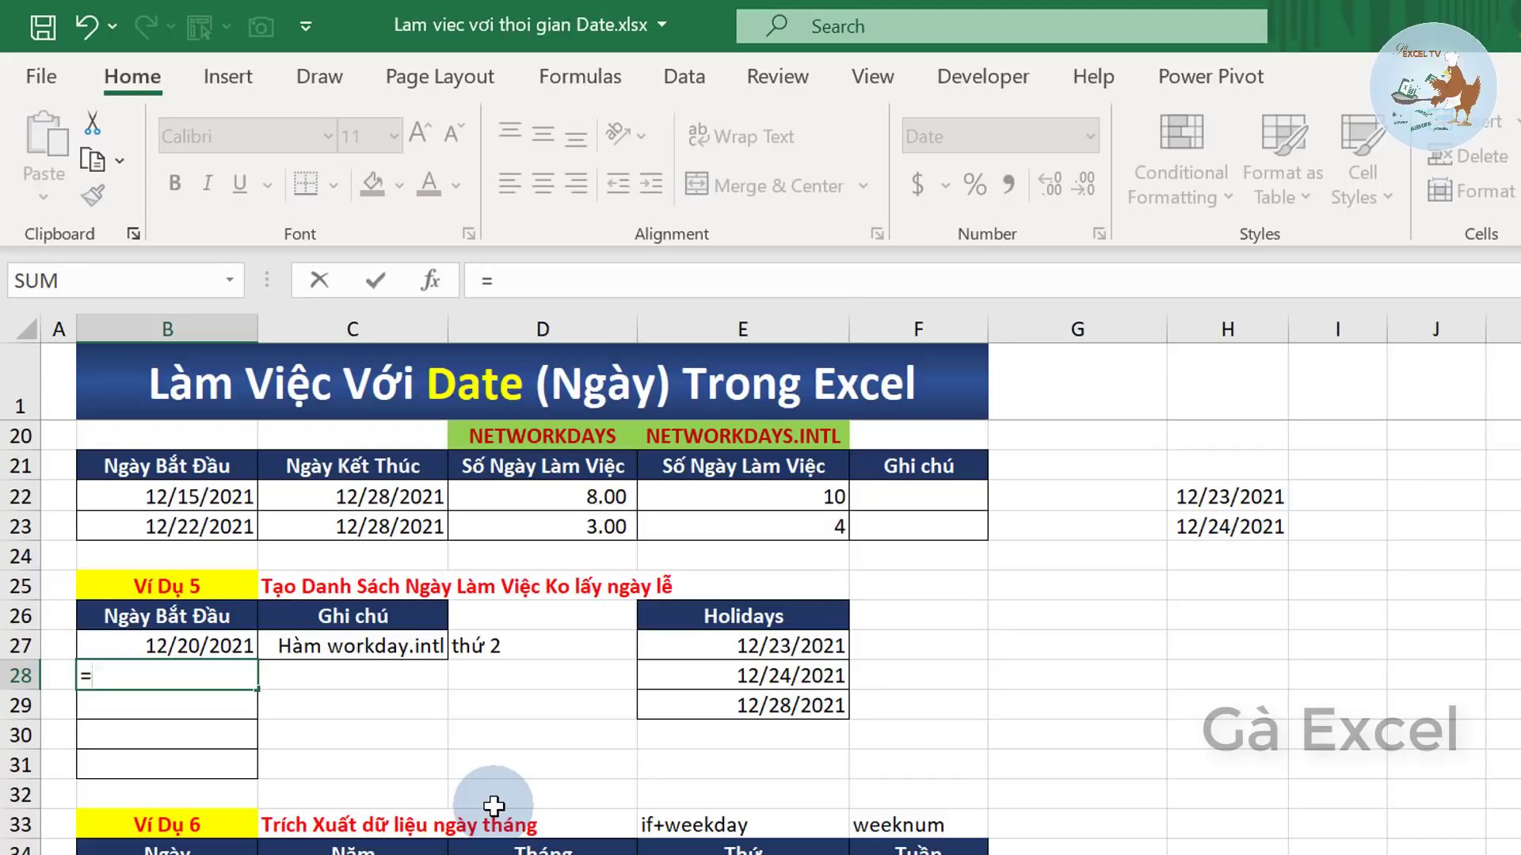
{"action": "type", "text": "wo"}
{"action": "key", "text": "Down"}
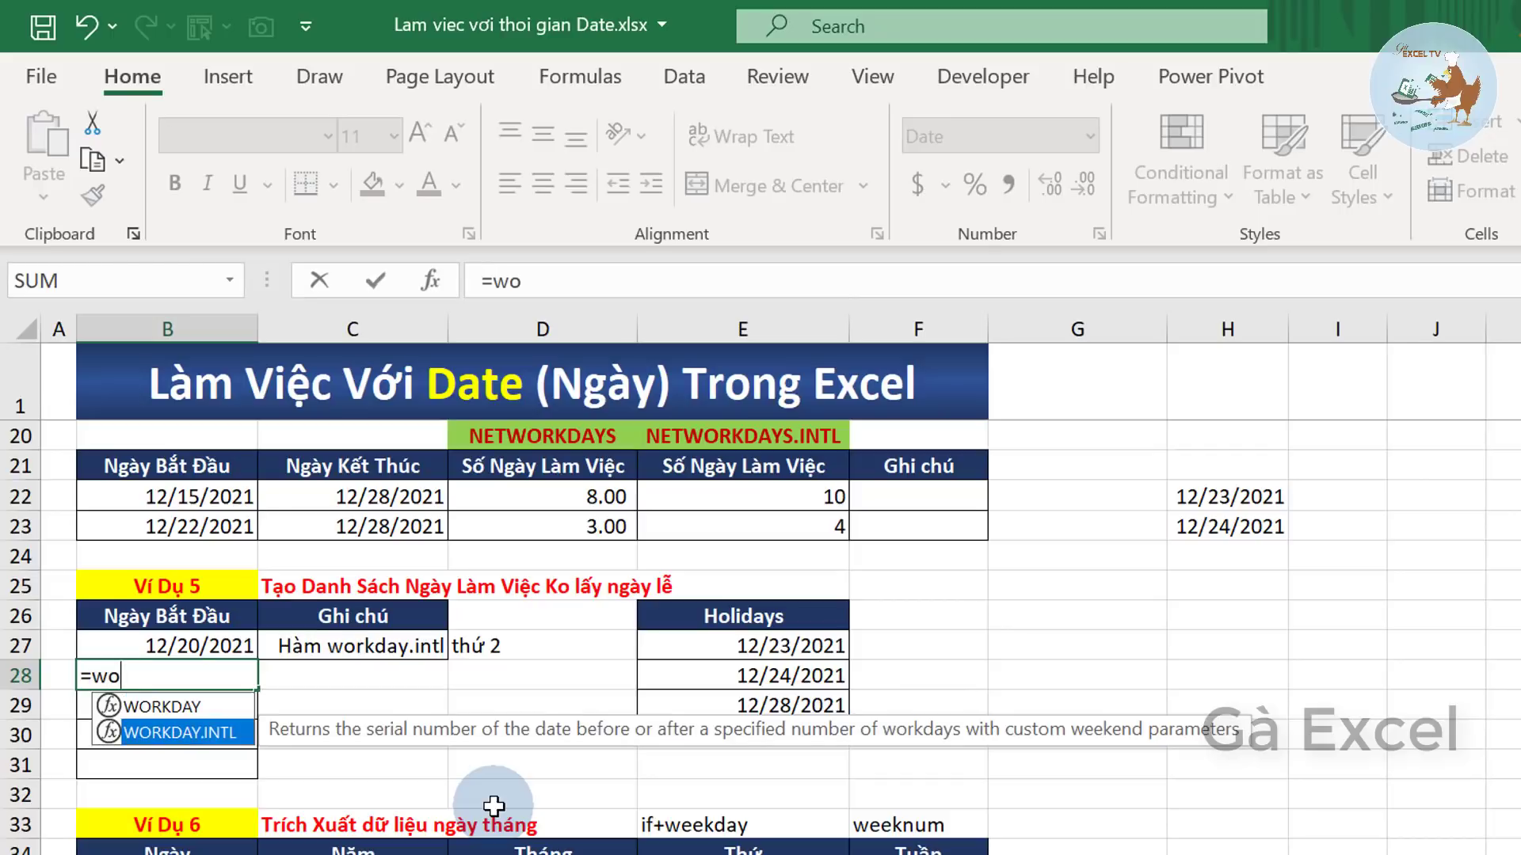
{"action": "key", "text": "Tab"}
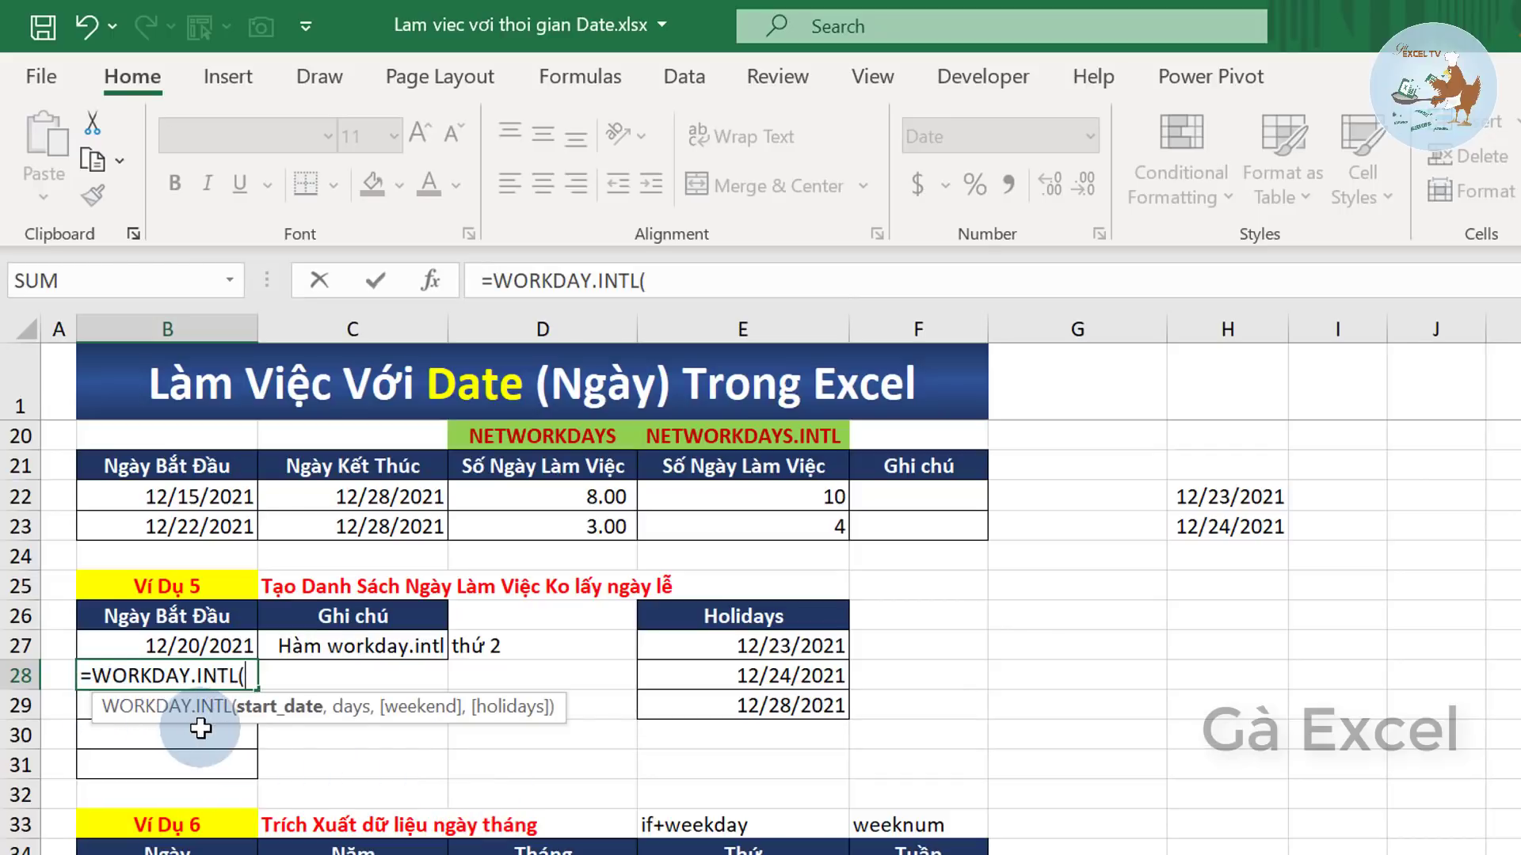
{"action": "left_click", "coordinate": [184, 646]}
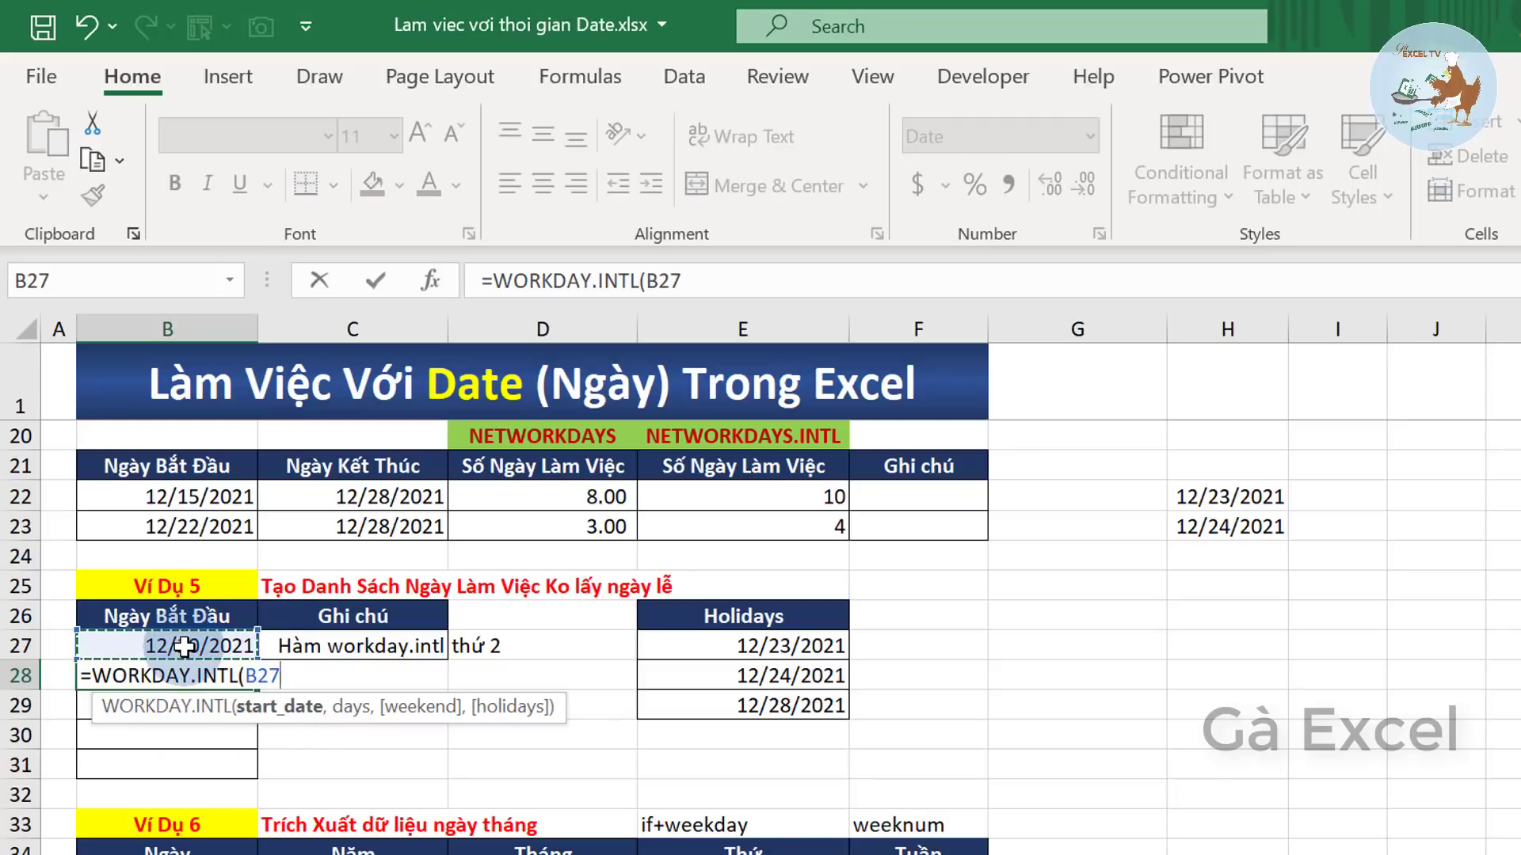
{"action": "type", "text": ",1"}
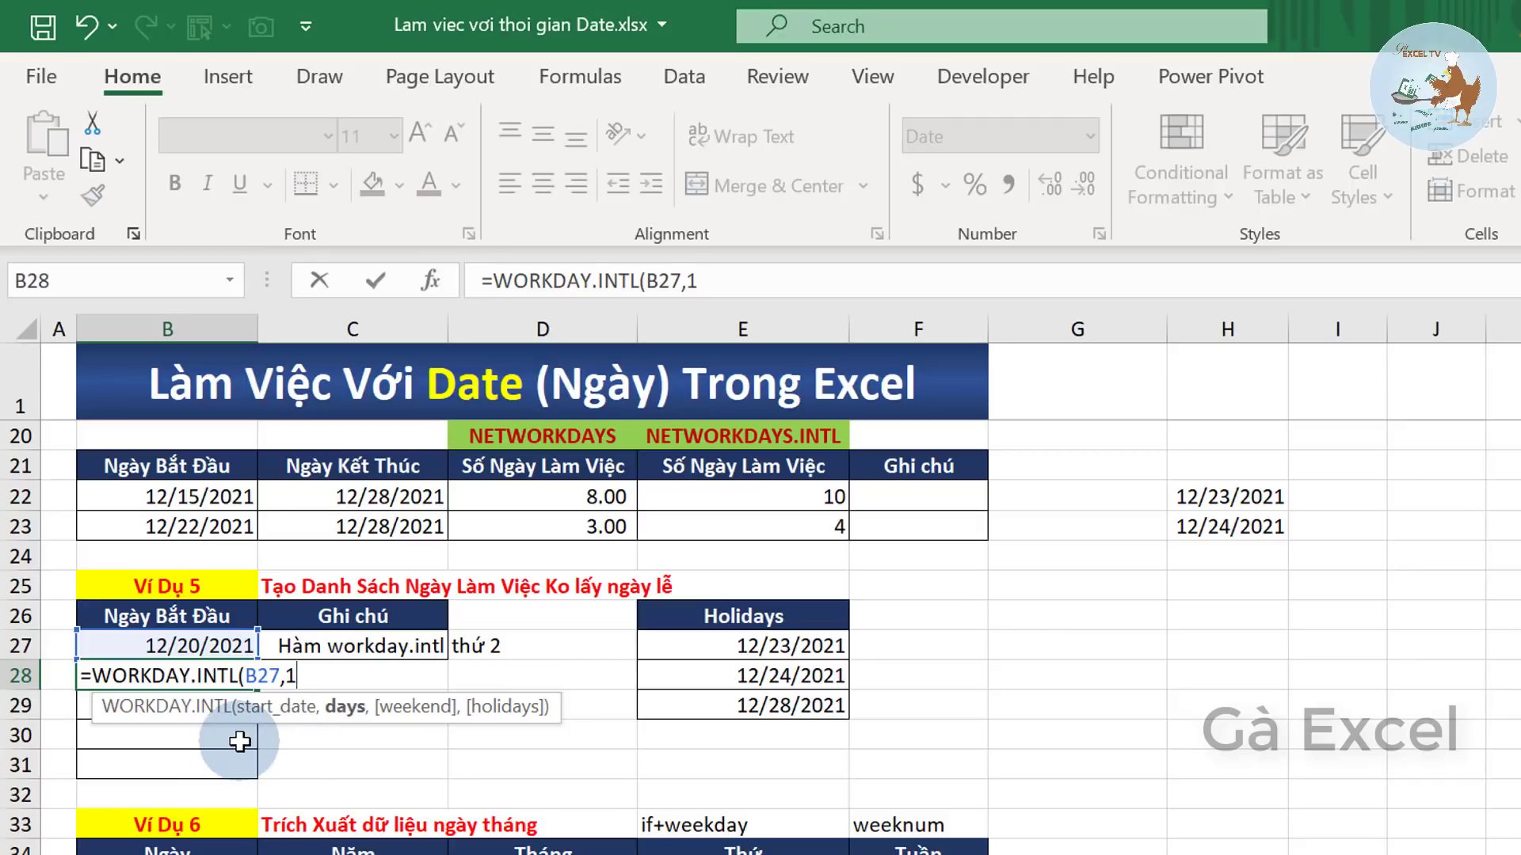
{"action": "type", "text": ","}
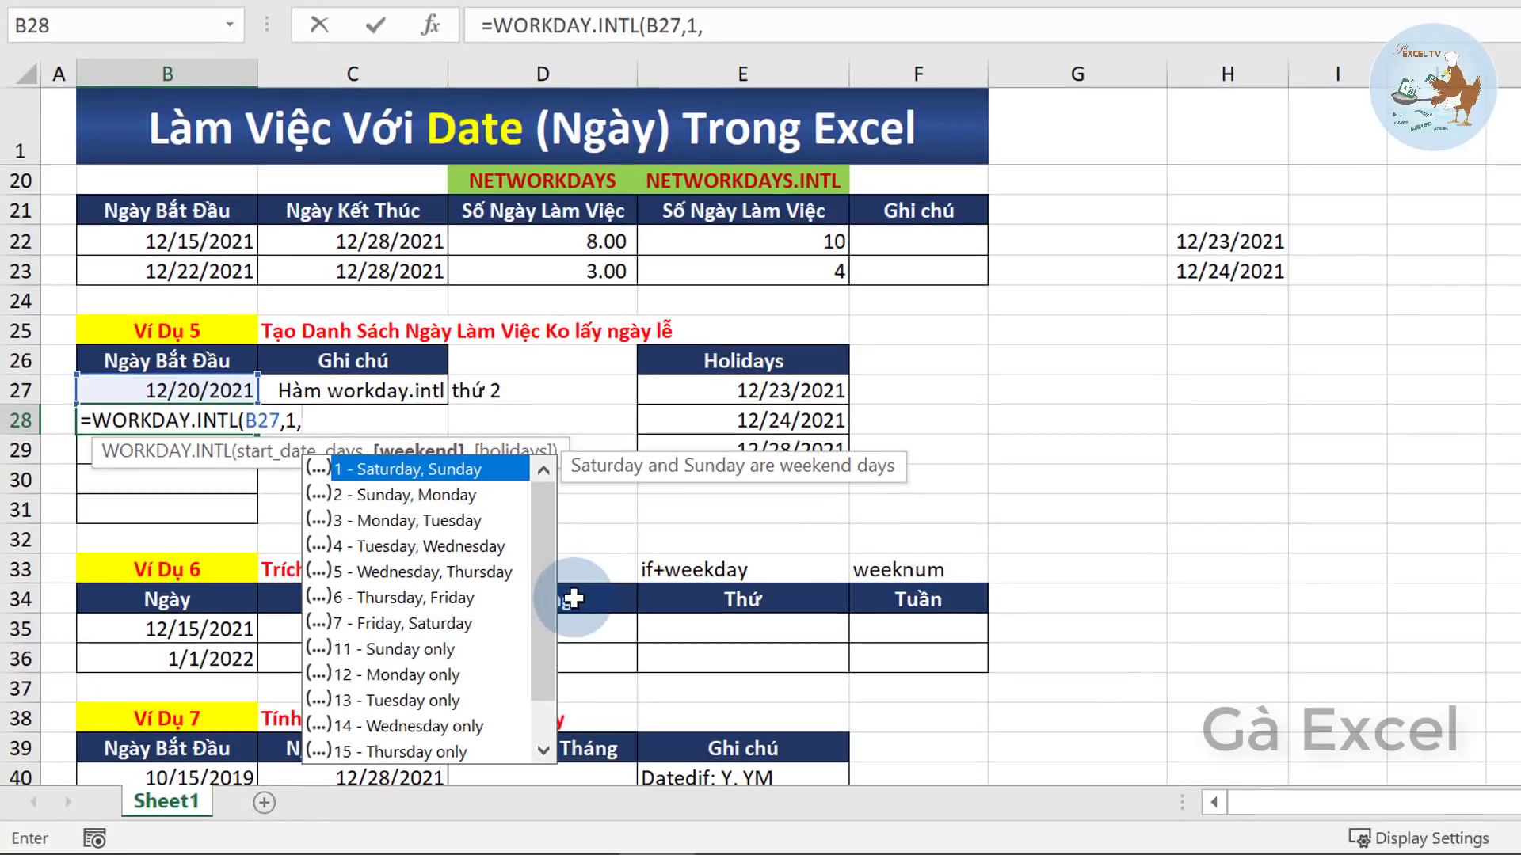
- Pick weekend code 1 (Saturday, Sunday) for the B28 WORKDAY.INTL formula
{"action": "scroll", "coordinate": [552, 578], "scroll_direction": "down", "scroll_amount": 1}
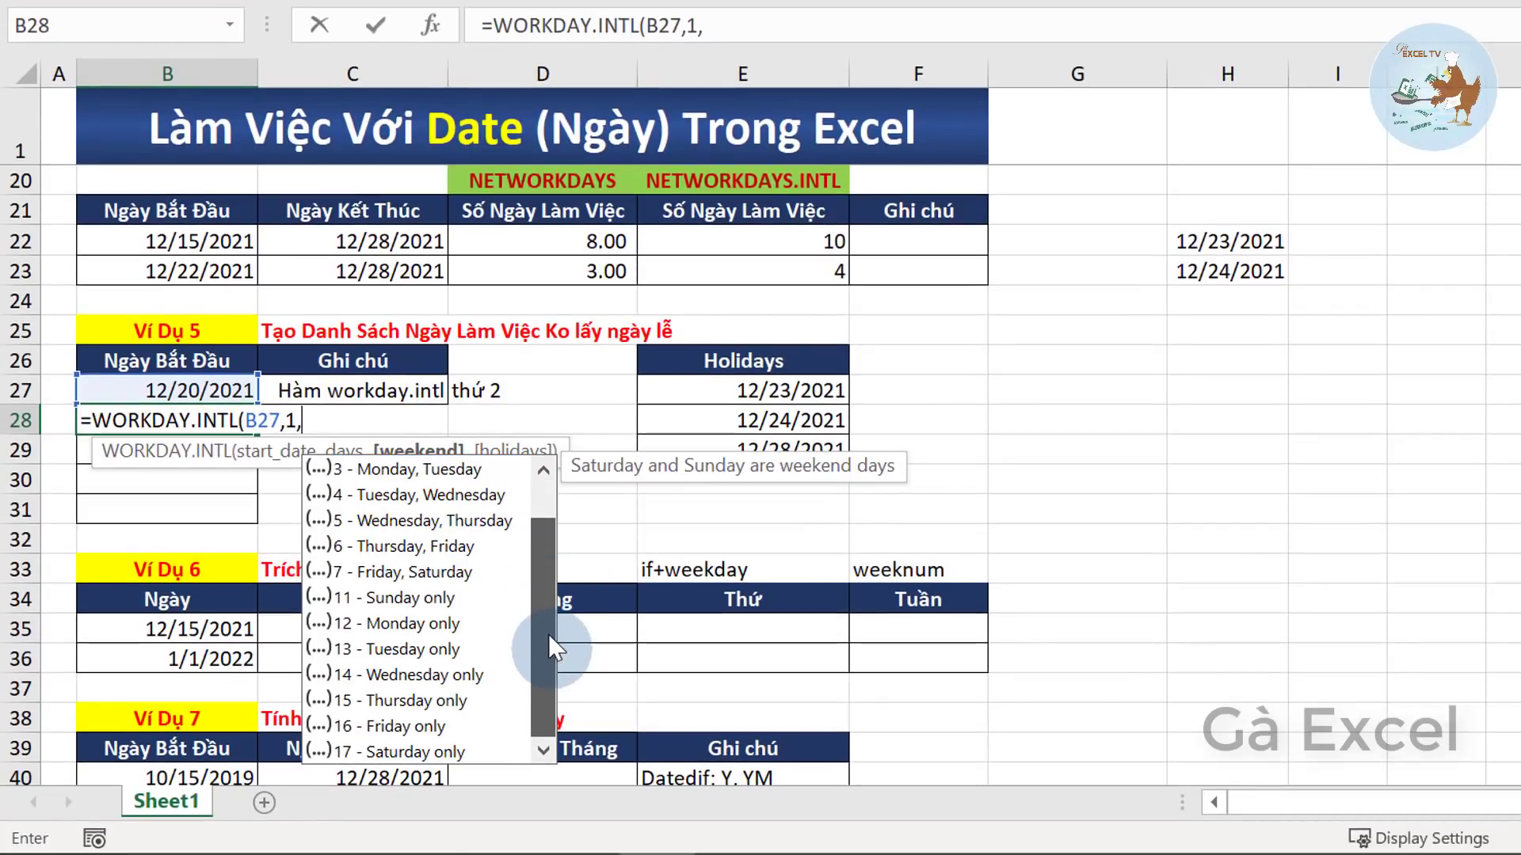
{"action": "left_click_drag", "start_coordinate": [548, 634], "coordinate": [539, 529]}
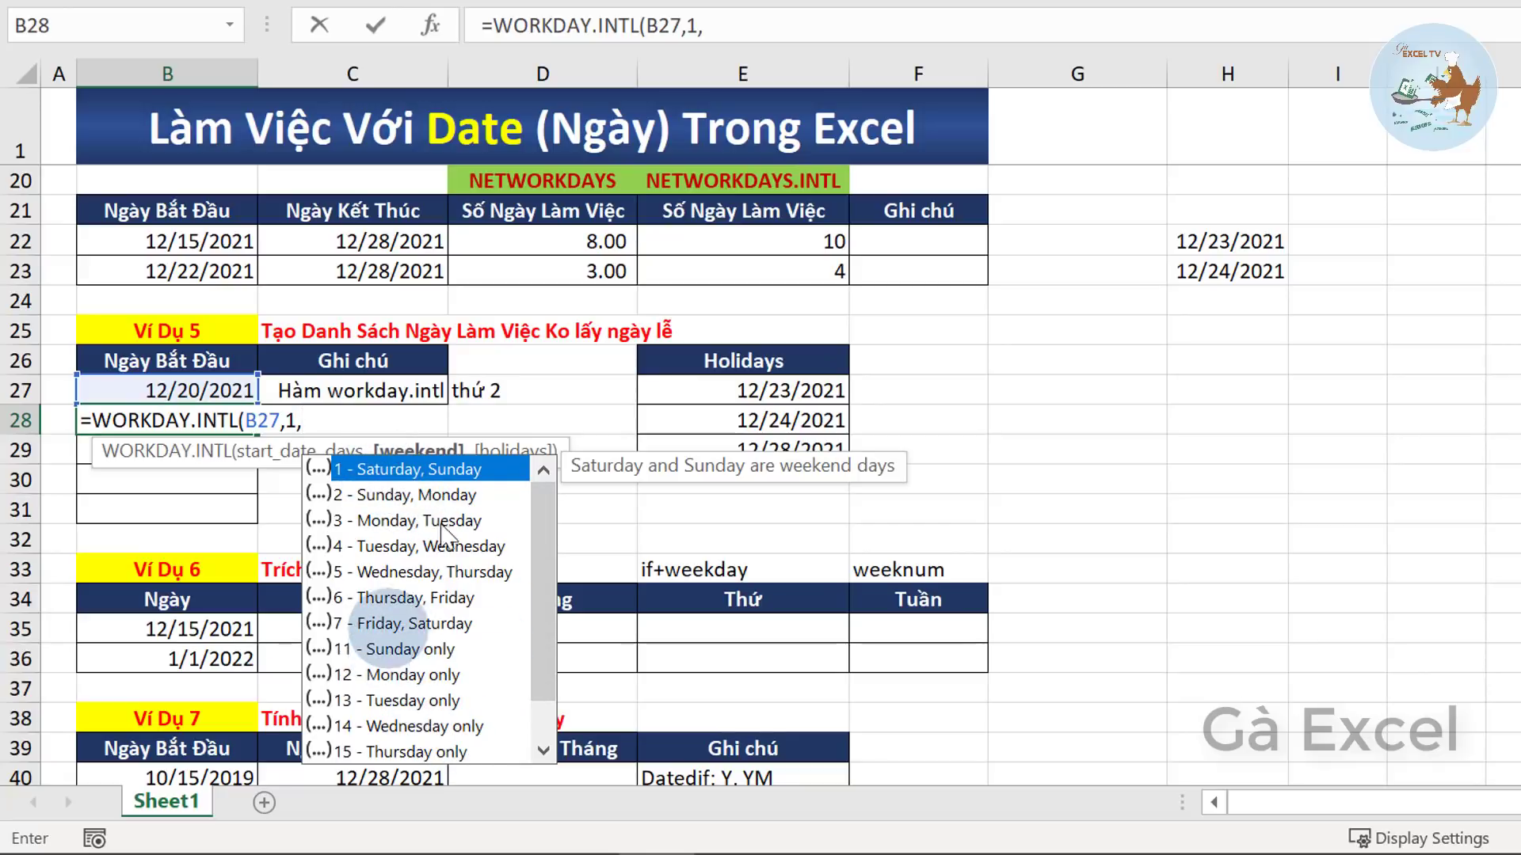
{"action": "double_click", "coordinate": [390, 480]}
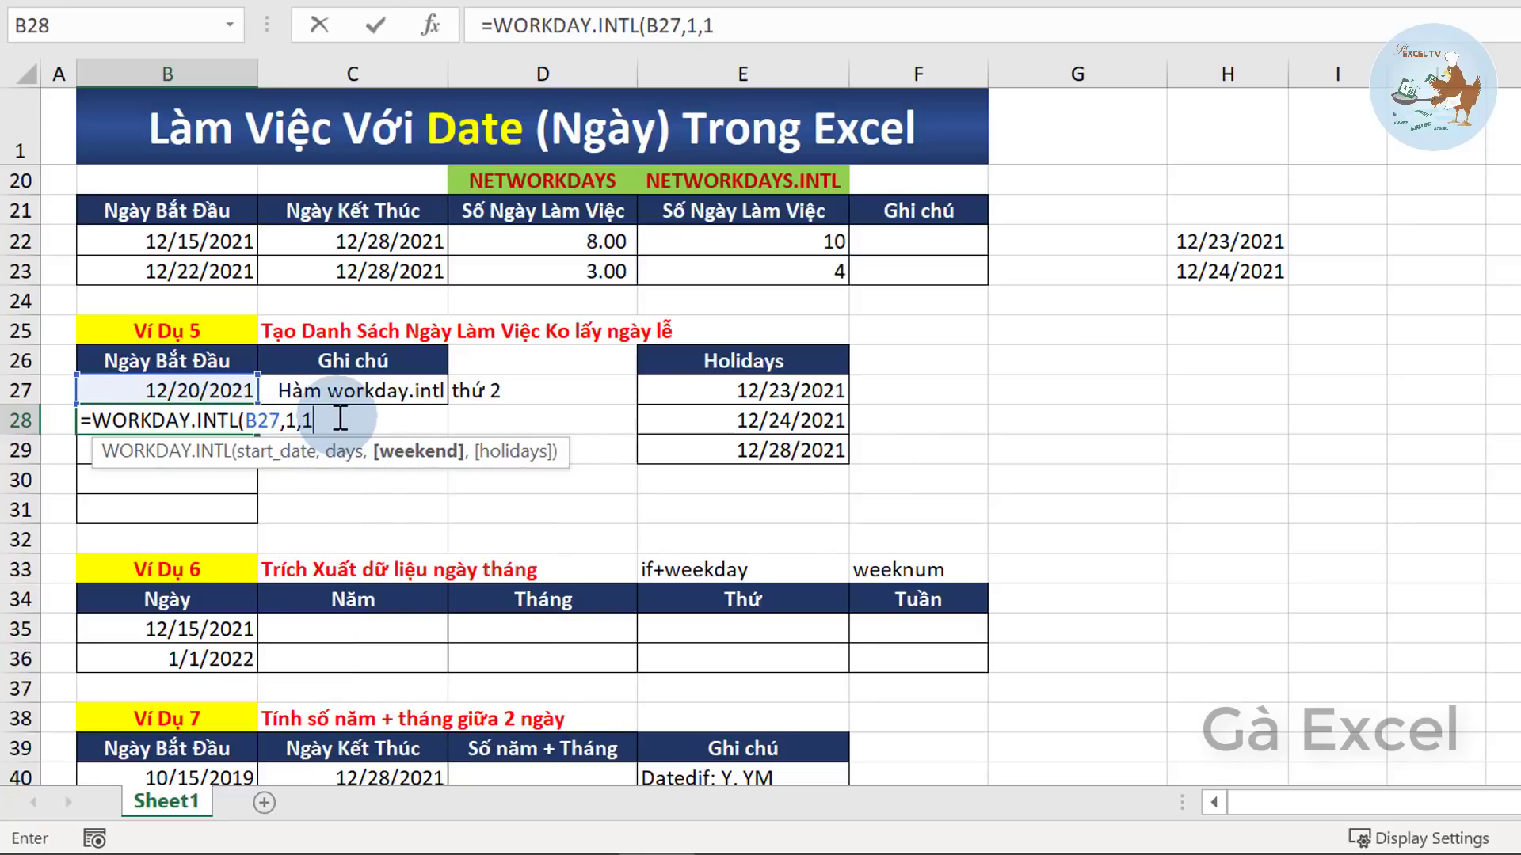
- Finish B28 with absolute holidays $E$27:$E$29, committing it to show 12/21/2021
{"action": "type", "text": ","}
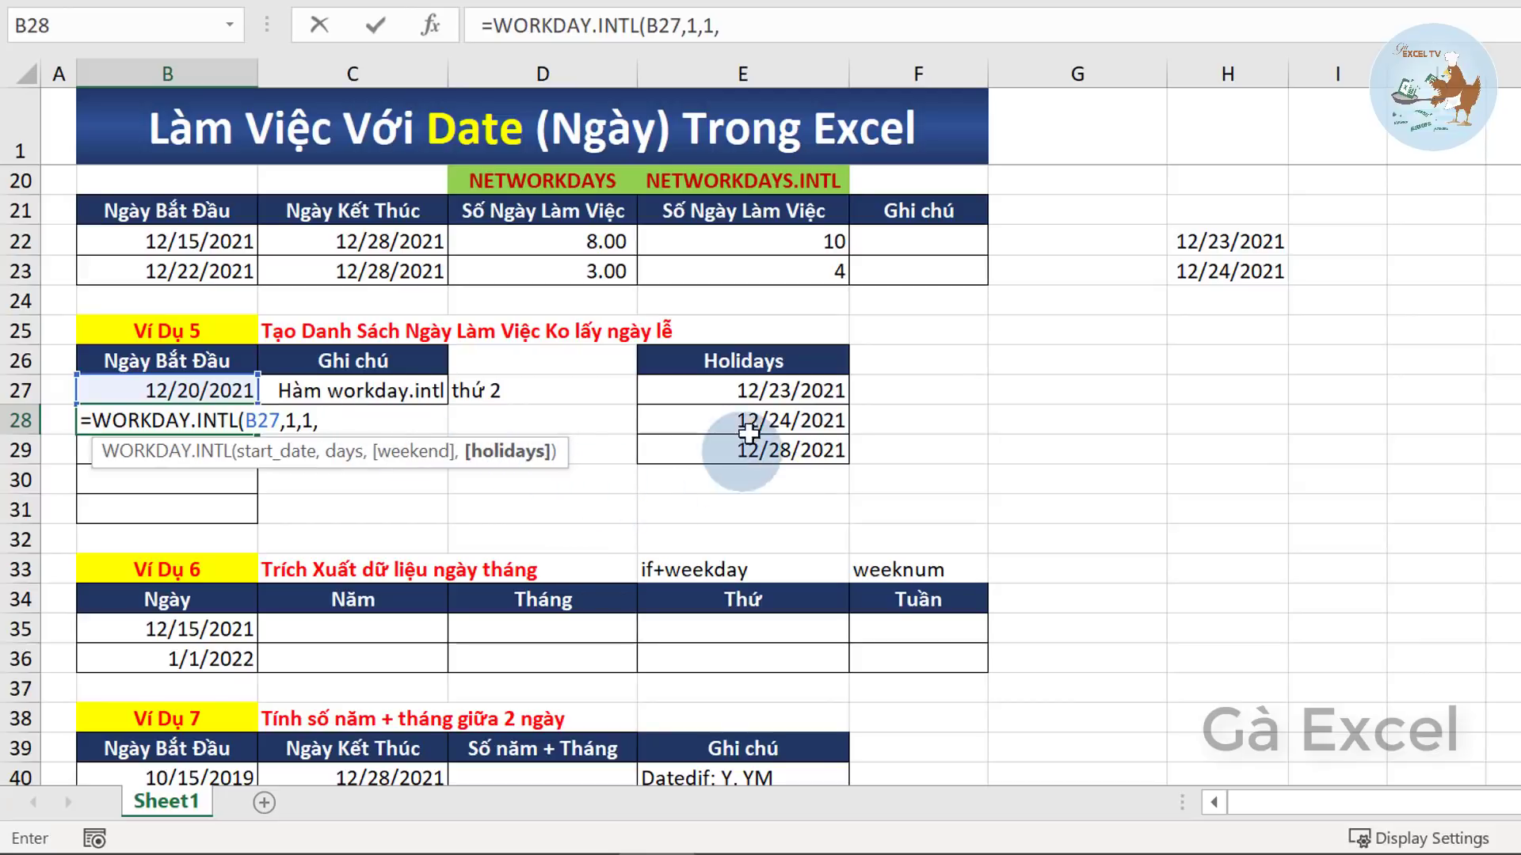
{"action": "left_click_drag", "start_coordinate": [744, 391], "coordinate": [761, 450]}
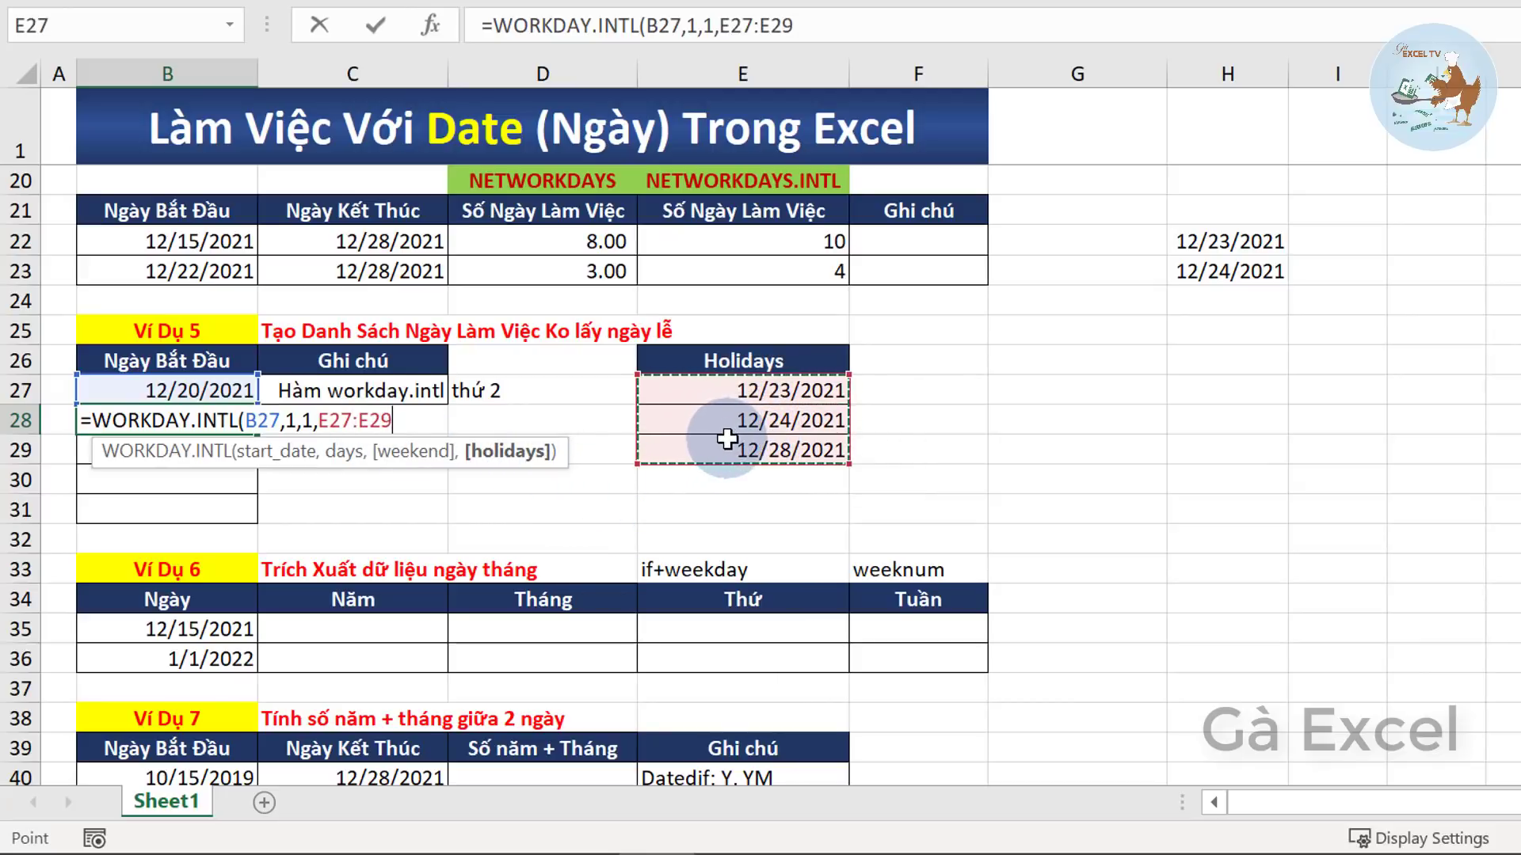
{"action": "key", "text": "F4"}
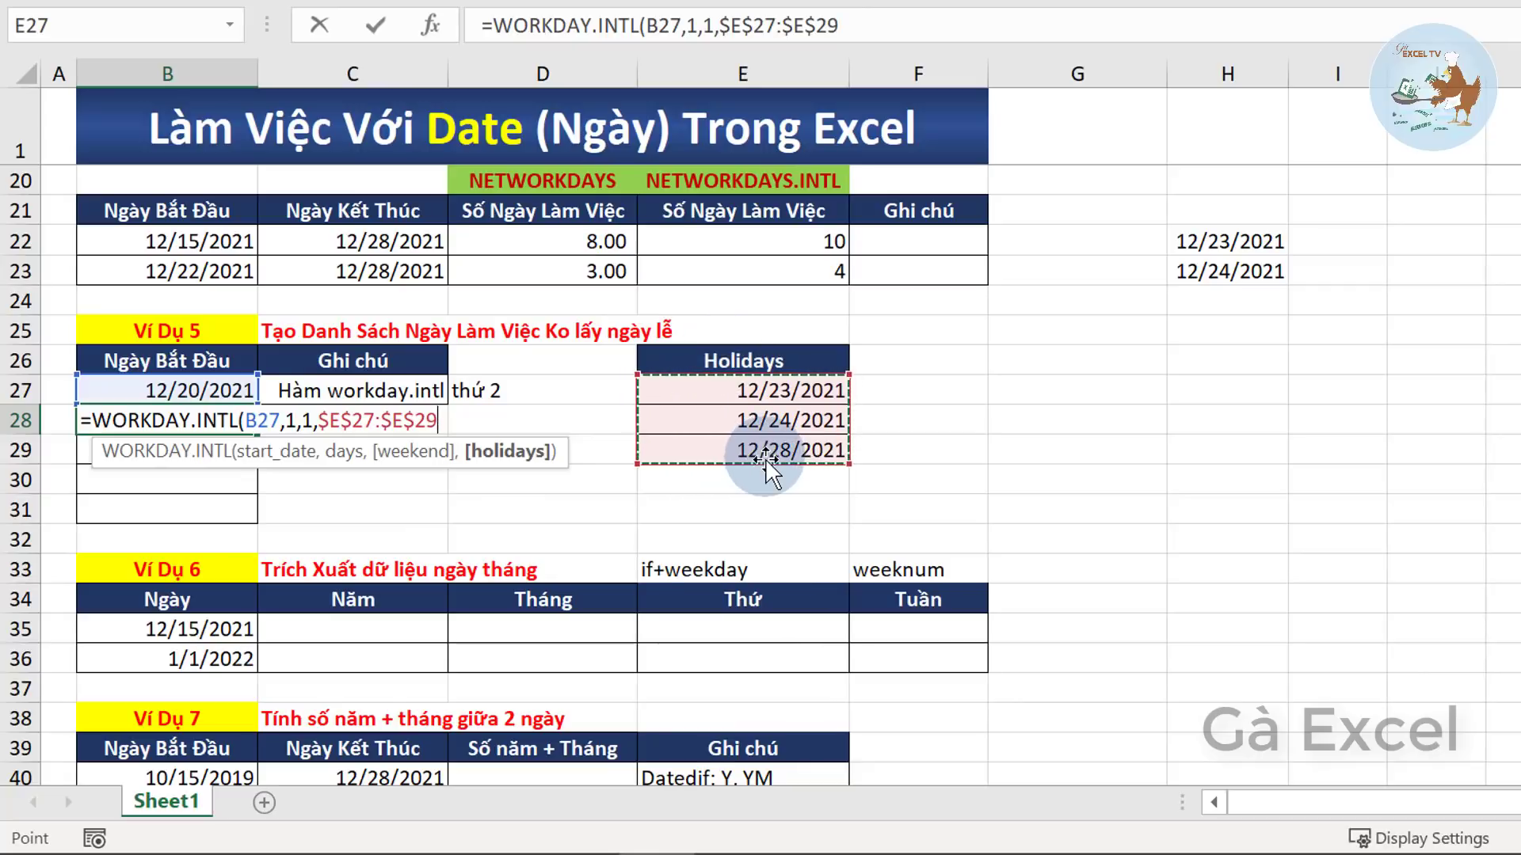
{"action": "type", "text": ")"}
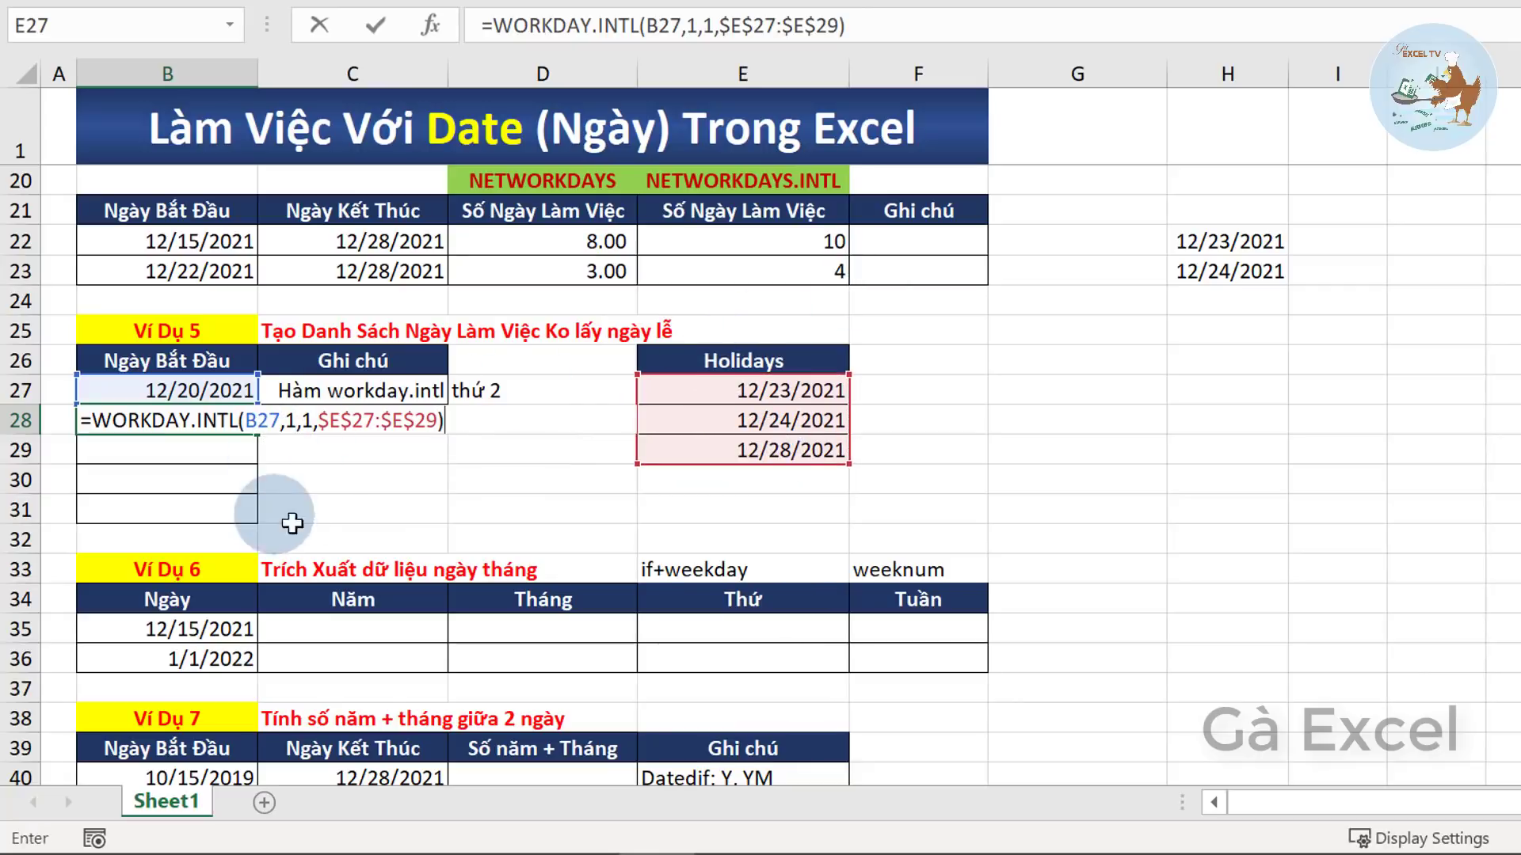
{"action": "key", "text": "Return"}
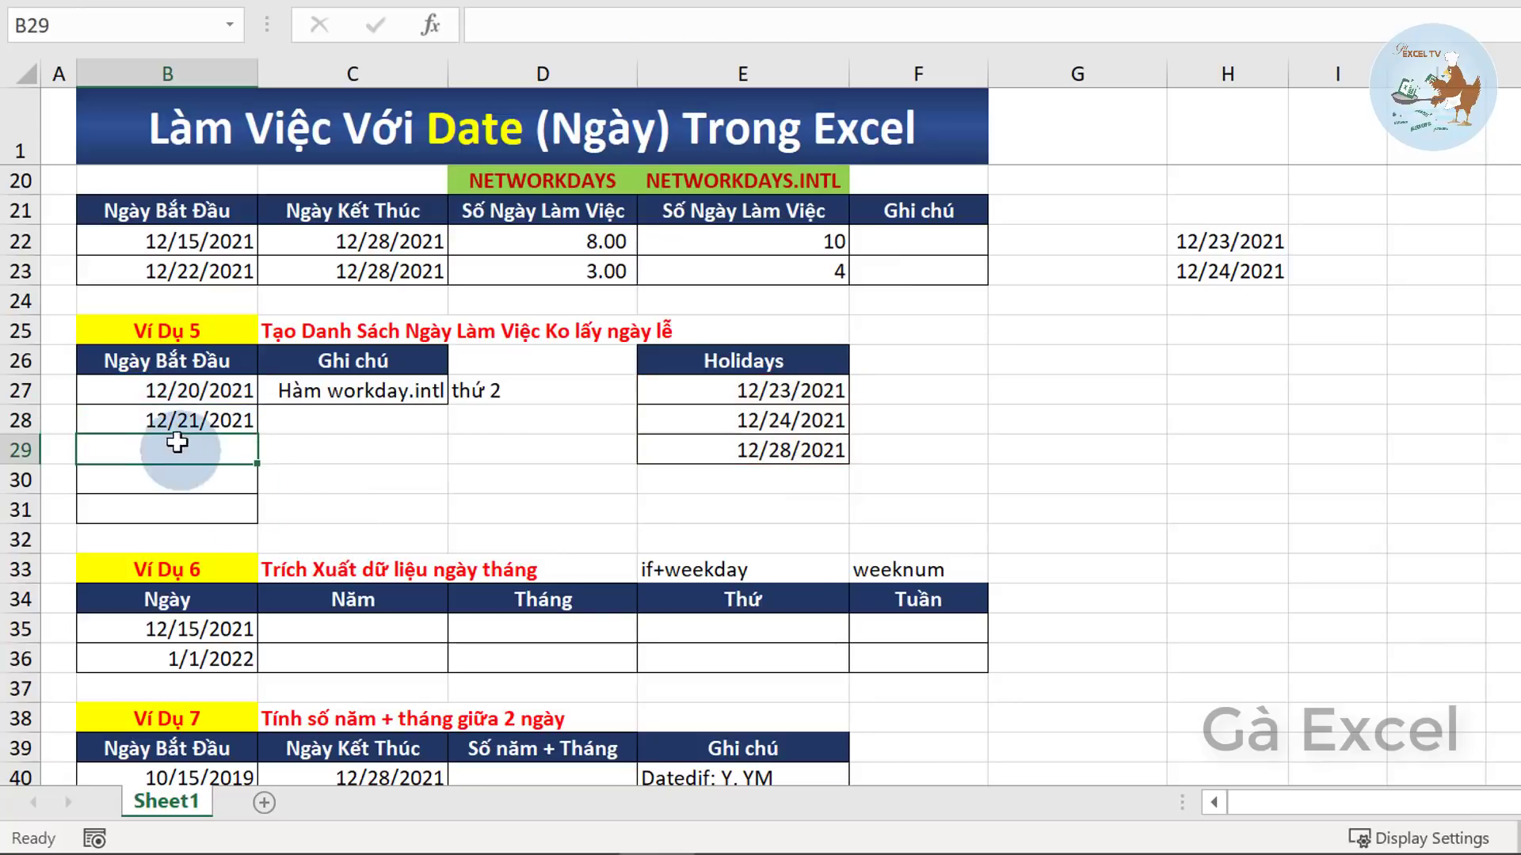
{"action": "left_click", "coordinate": [127, 427]}
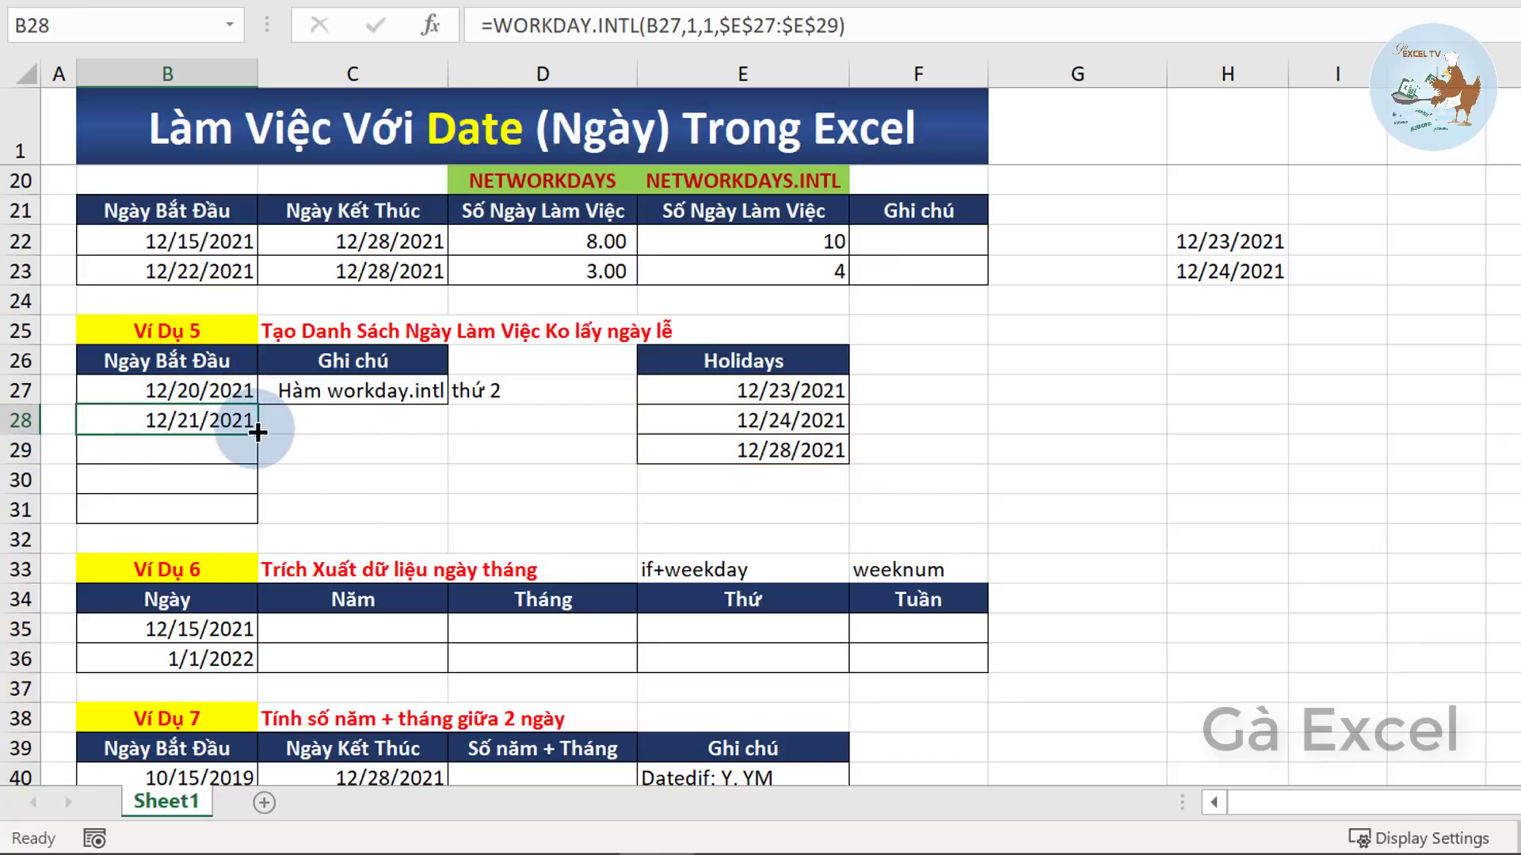
- Fill the workday formula to B31 (12/22, 12/27, 12/29/2021) and open the taskbar calendar
{"action": "left_click_drag", "start_coordinate": [263, 442], "coordinate": [251, 514]}
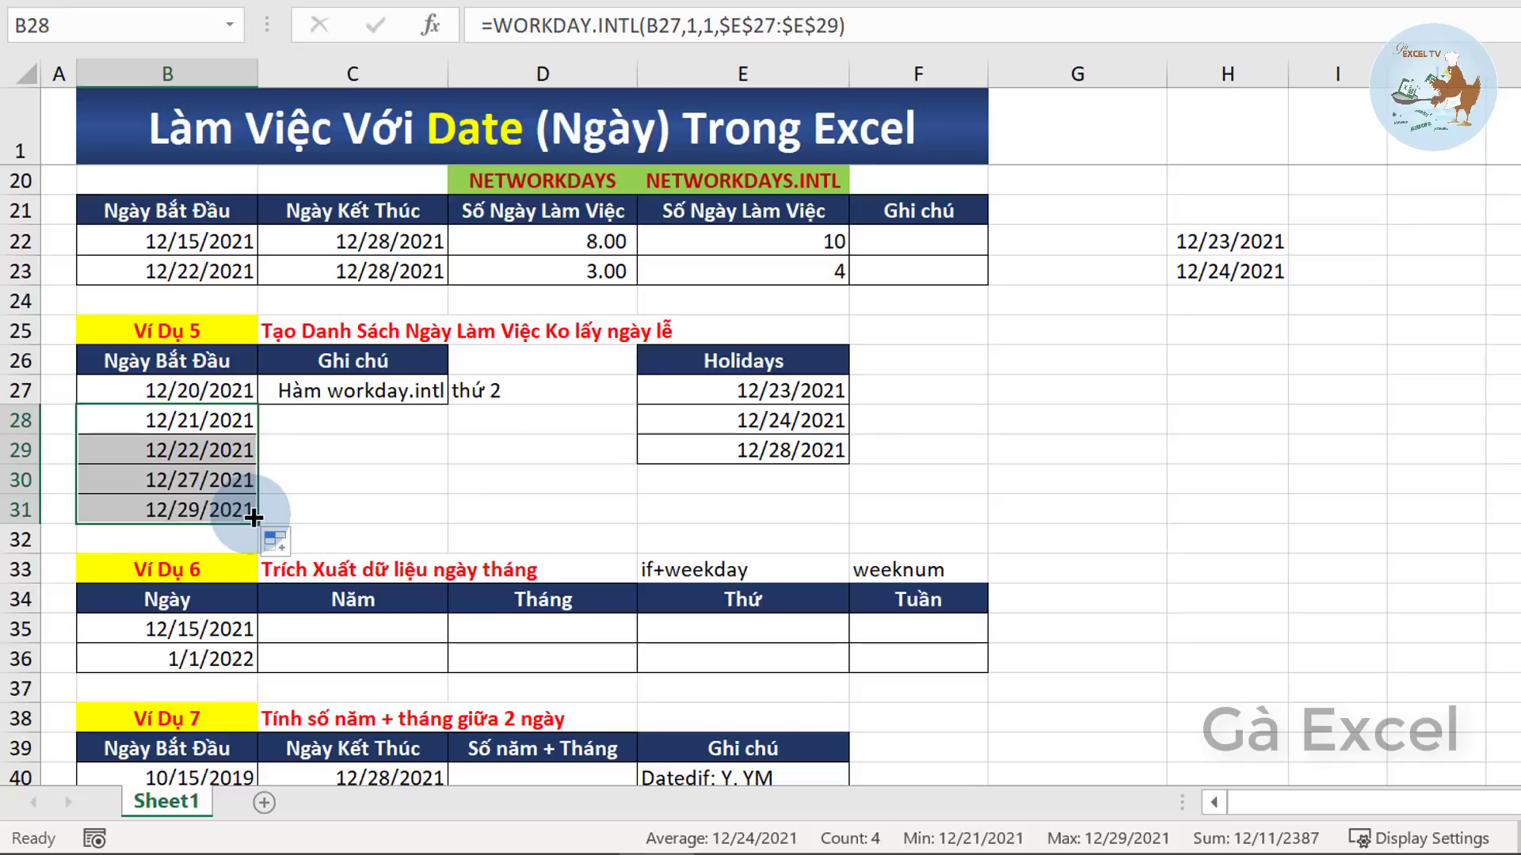
{"action": "left_click", "coordinate": [166, 453]}
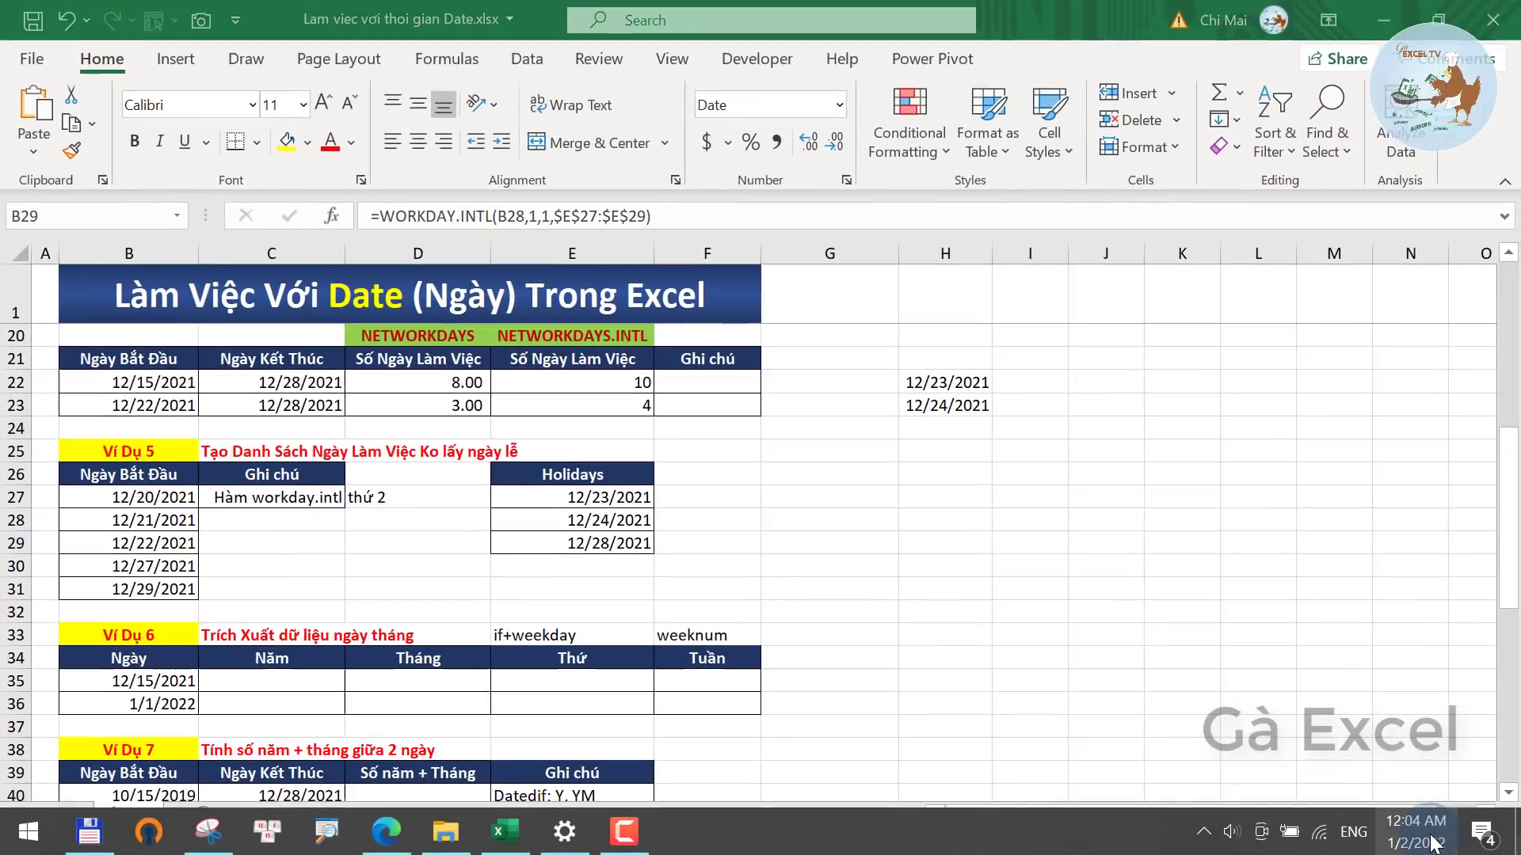
{"action": "left_click", "coordinate": [1430, 836]}
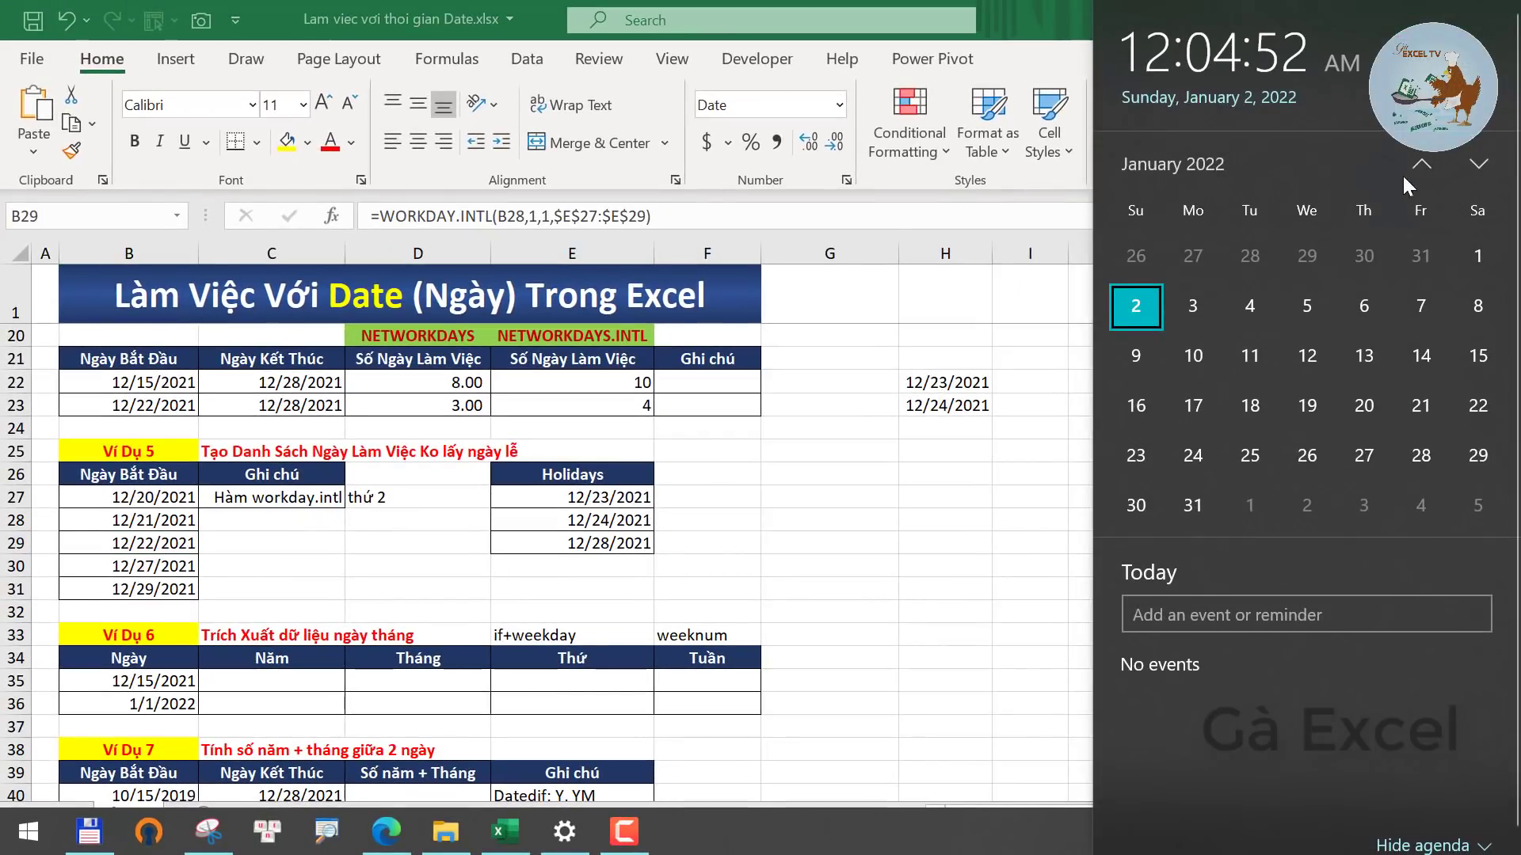
- Show December 2021 in the taskbar calendar to verify the dates, then close it
{"action": "left_click", "coordinate": [1421, 166]}
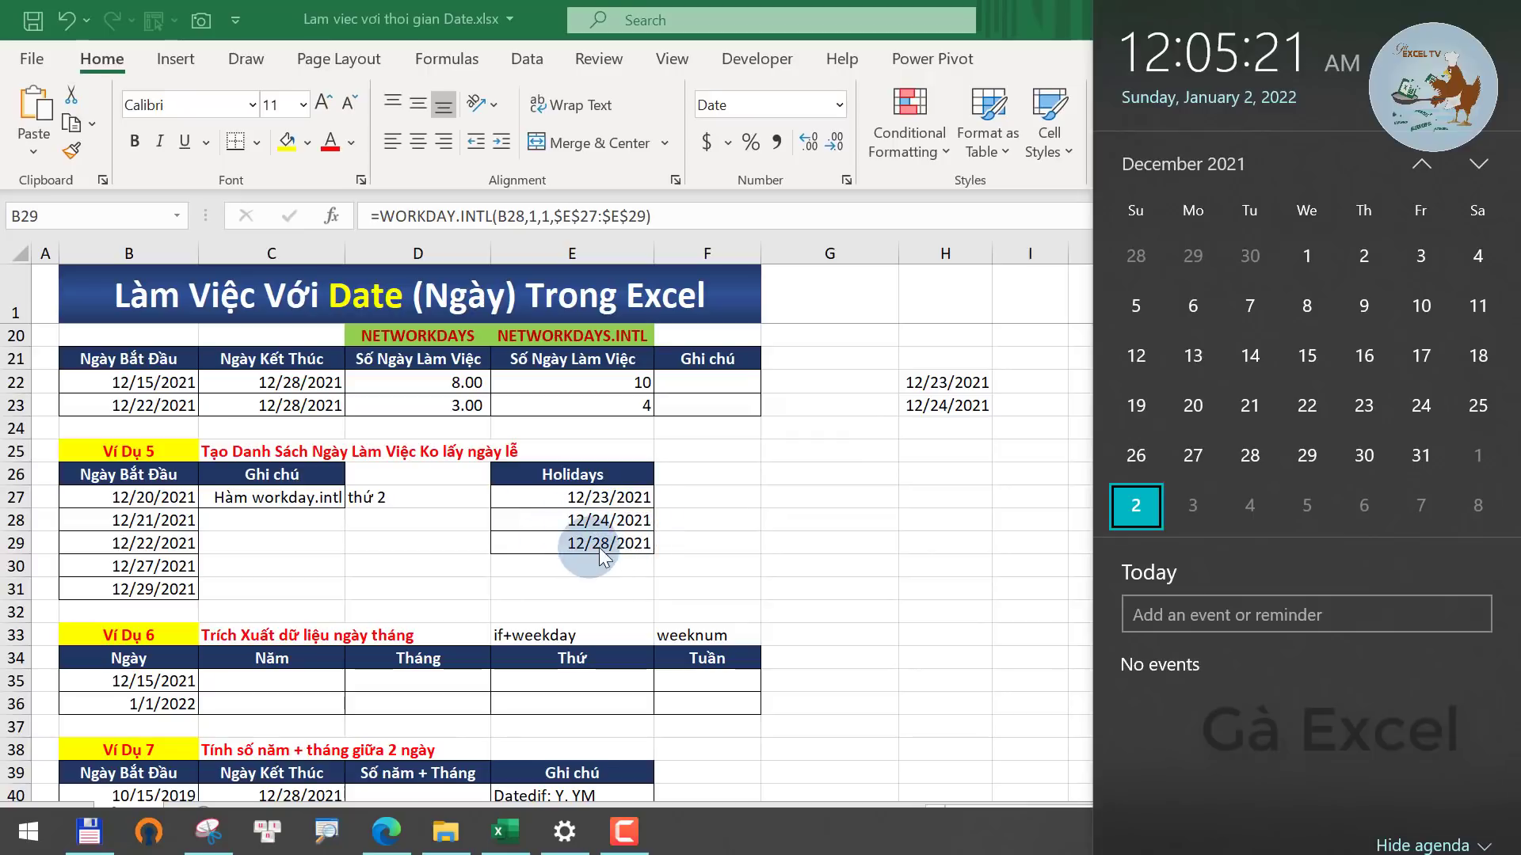
{"action": "left_click", "coordinate": [169, 600]}
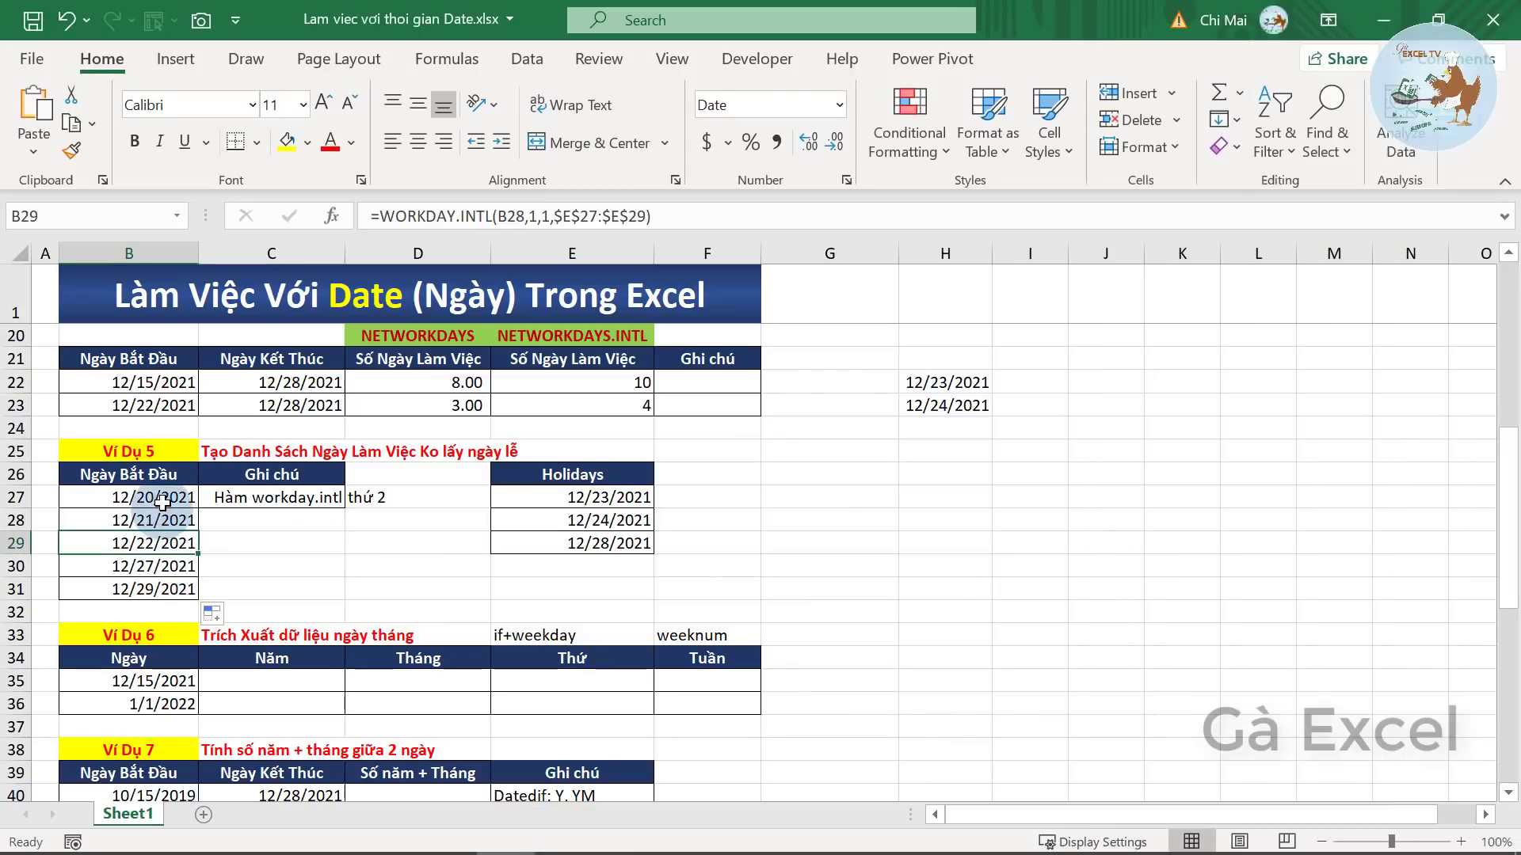
- Compare workday dates B28:B31 with holidays E27:E29, then scroll down to Examples 6 and 7
{"action": "left_click_drag", "start_coordinate": [155, 519], "coordinate": [156, 588]}
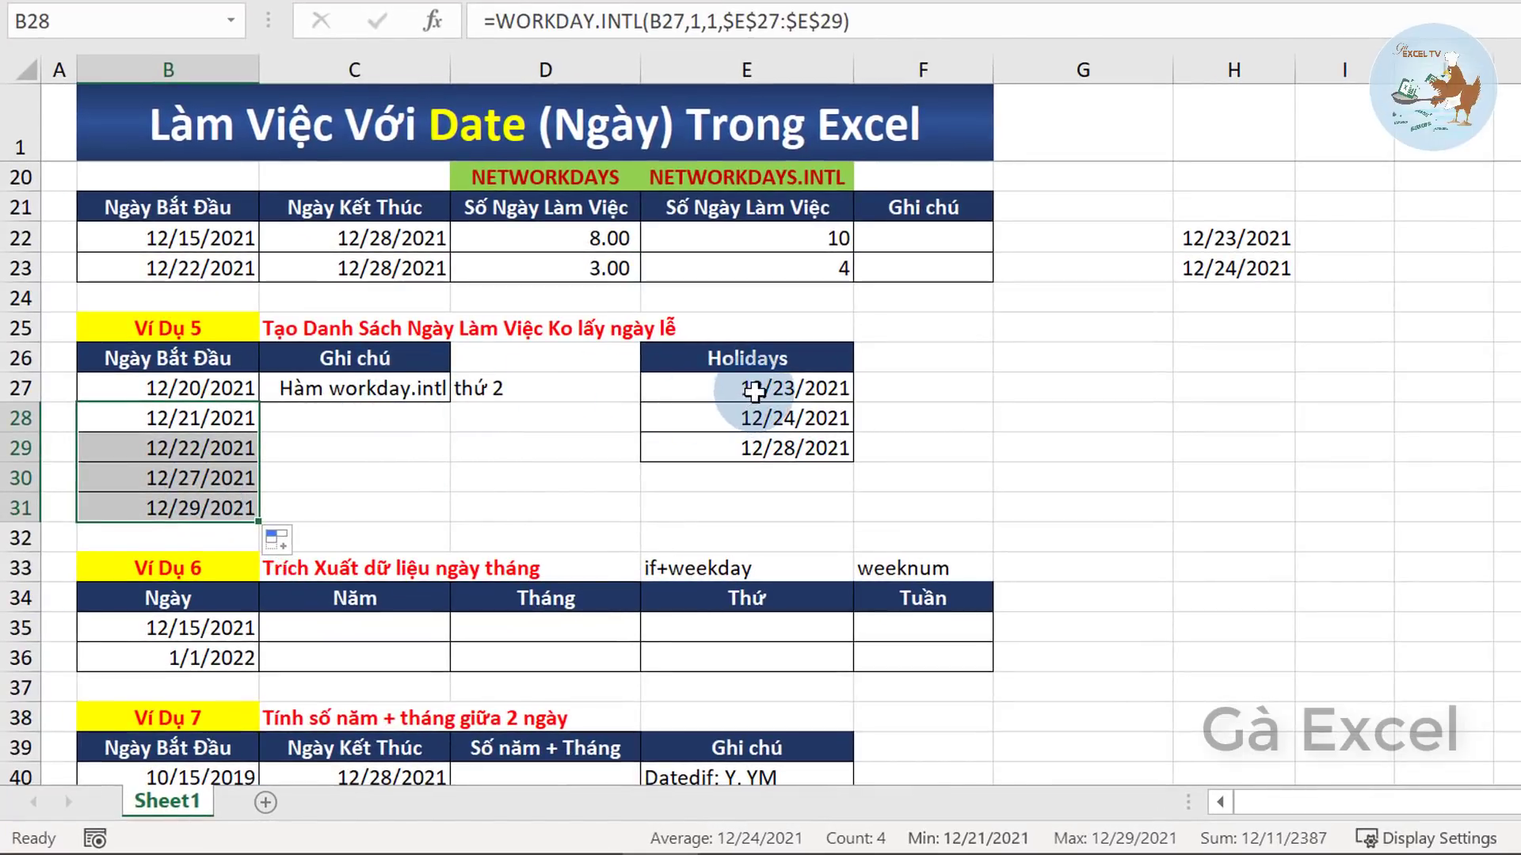
{"action": "left_click_drag", "start_coordinate": [752, 387], "coordinate": [677, 437]}
{"action": "left_click", "coordinate": [158, 418]}
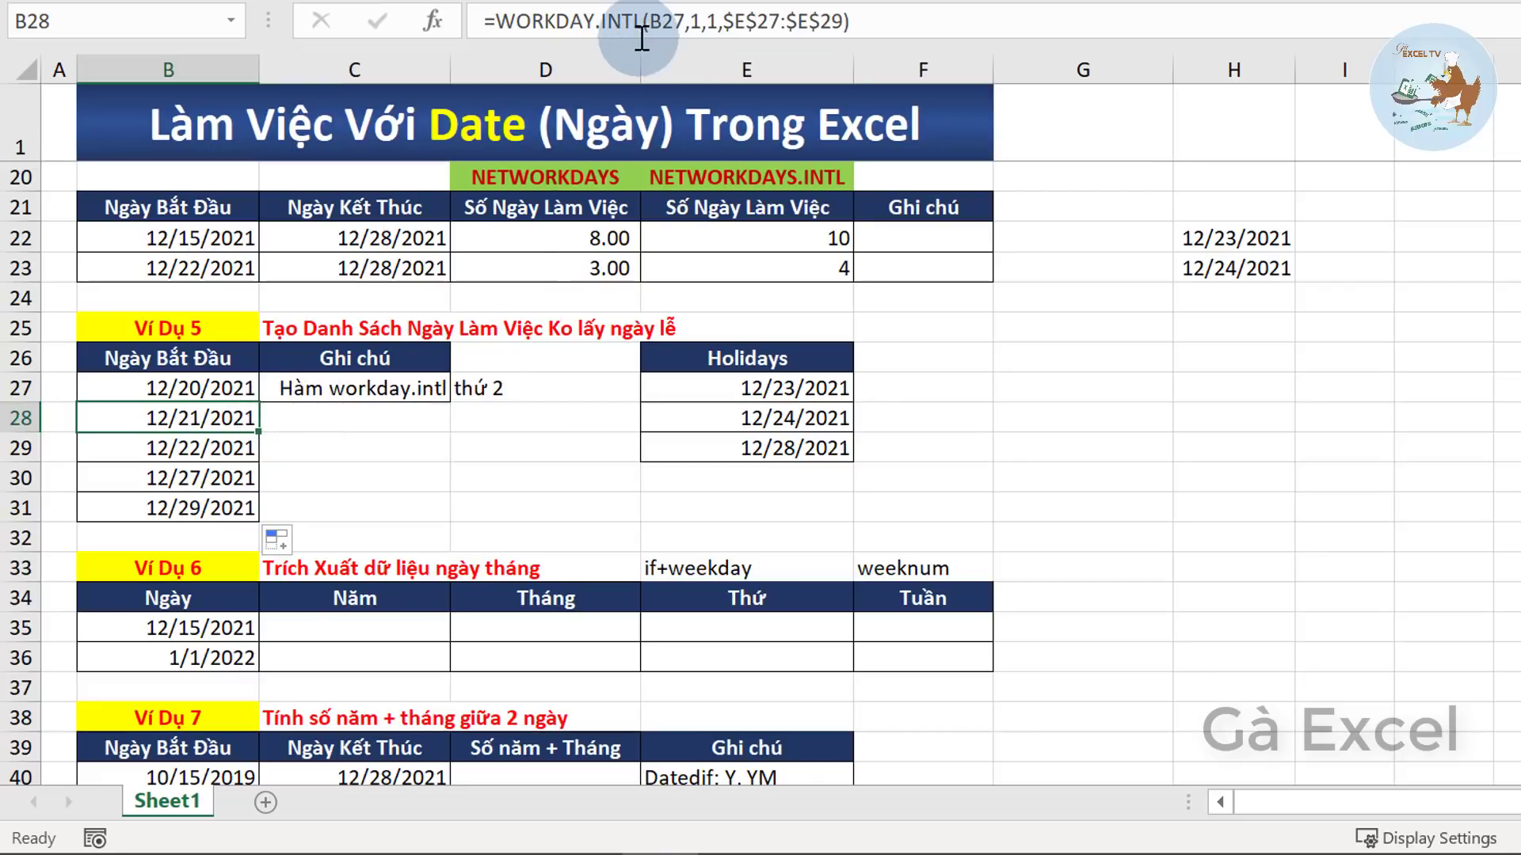
{"action": "scroll", "coordinate": [431, 398], "scroll_direction": "down", "scroll_amount": 1}
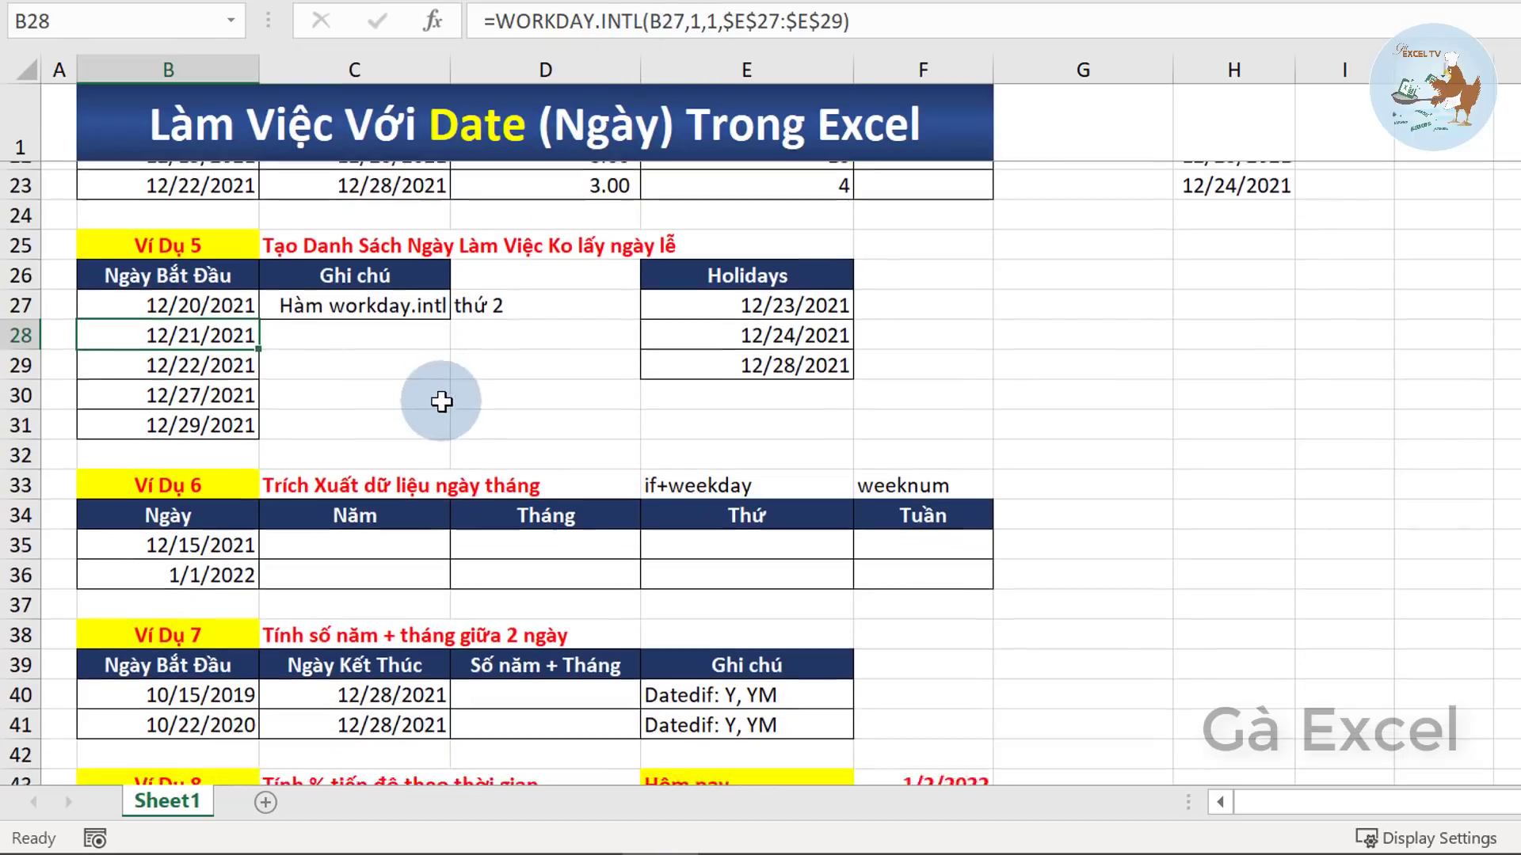
{"action": "scroll", "coordinate": [526, 401], "scroll_direction": "down", "scroll_amount": 1}
{"action": "scroll", "coordinate": [502, 411], "scroll_direction": "down", "scroll_amount": 1}
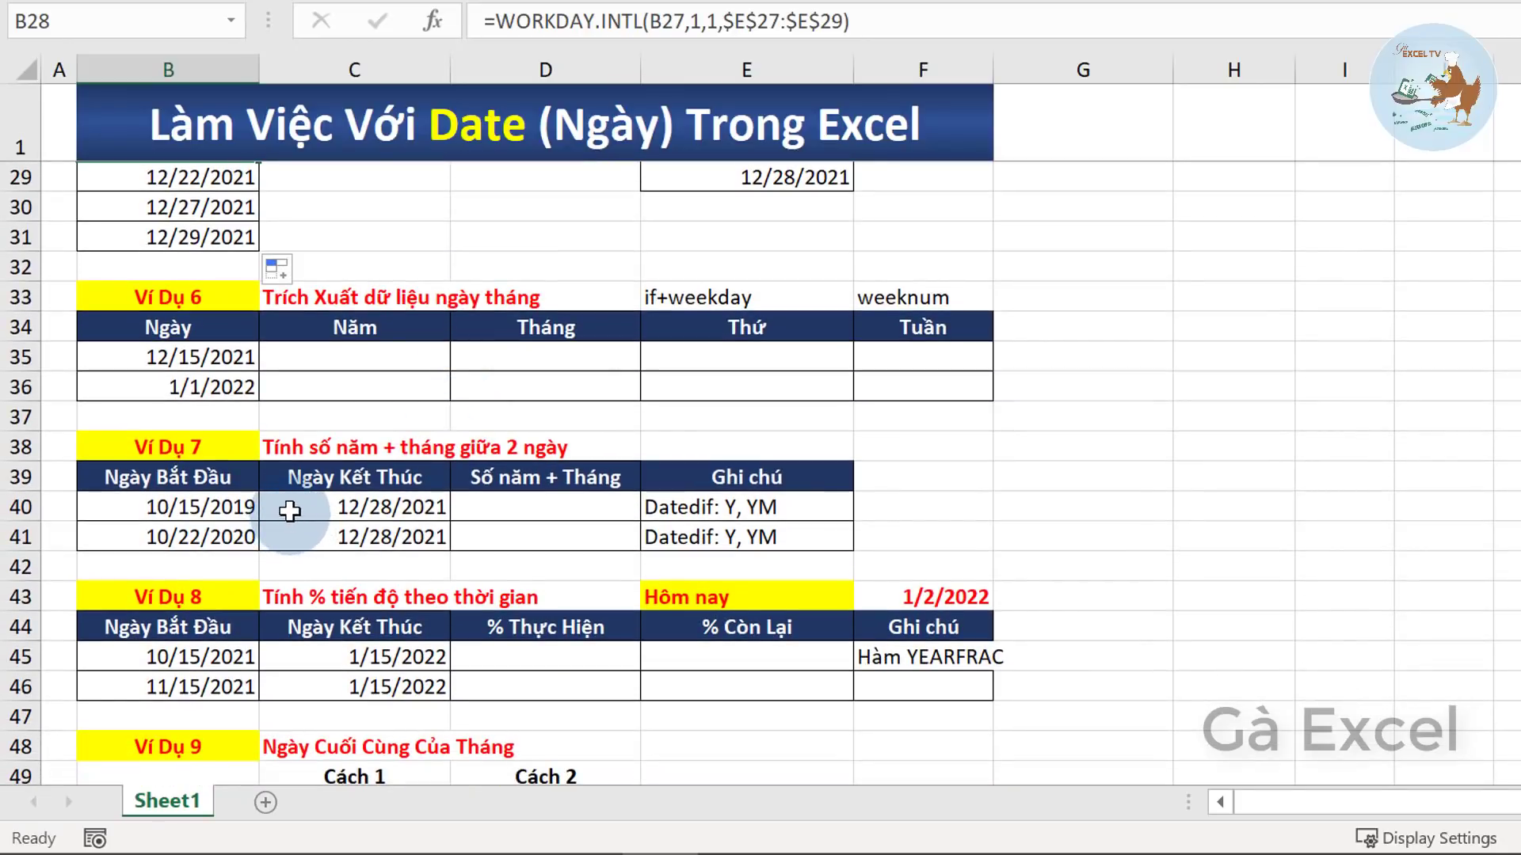
- Inspect the two Ngày dates in B35 and B36
{"action": "left_click", "coordinate": [124, 361]}
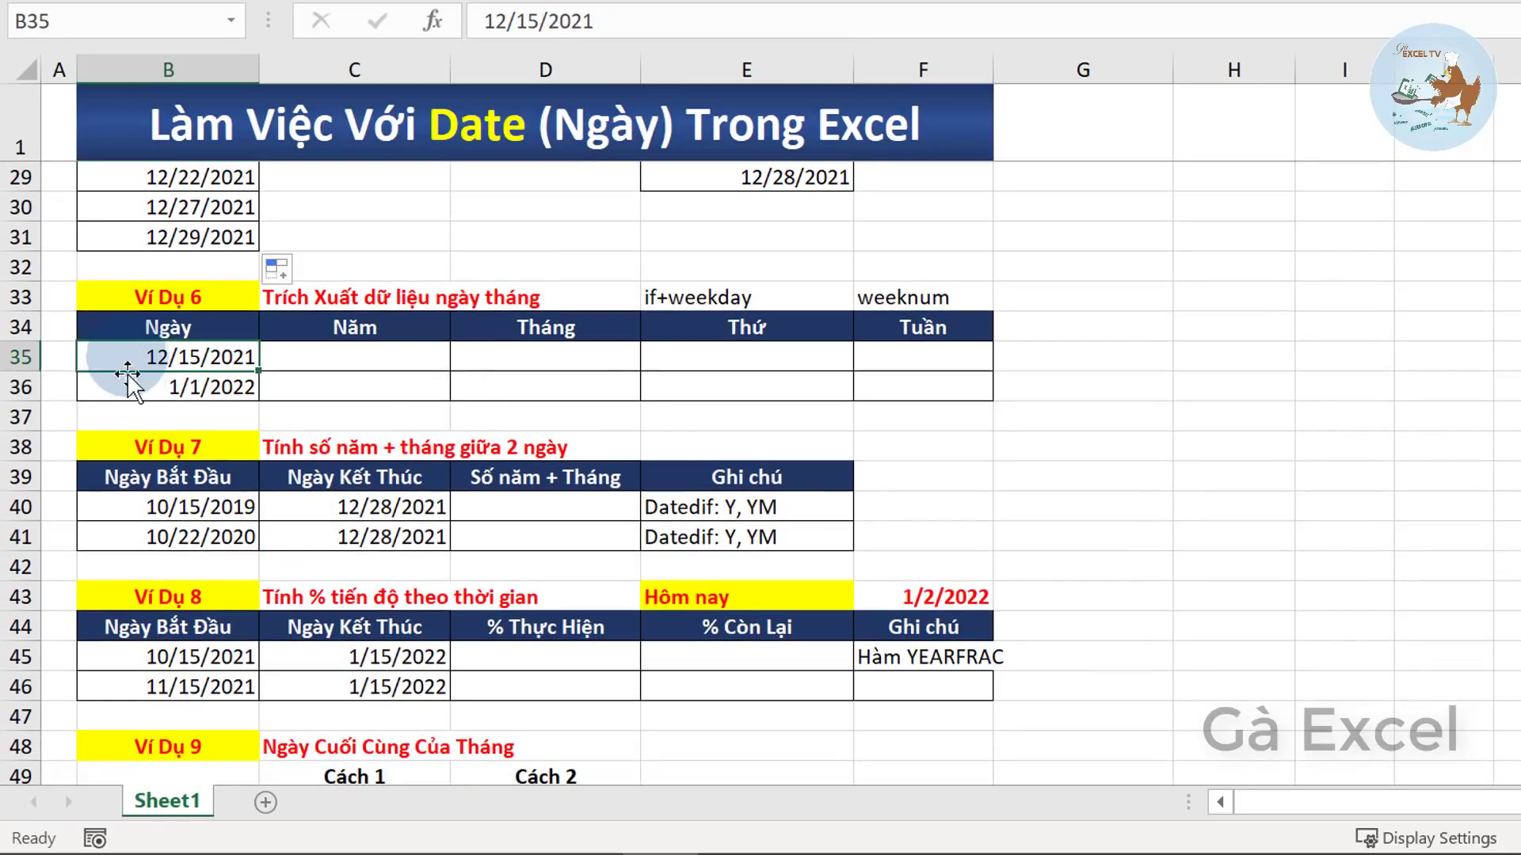
{"action": "left_click", "coordinate": [124, 386]}
{"action": "left_click", "coordinate": [114, 351]}
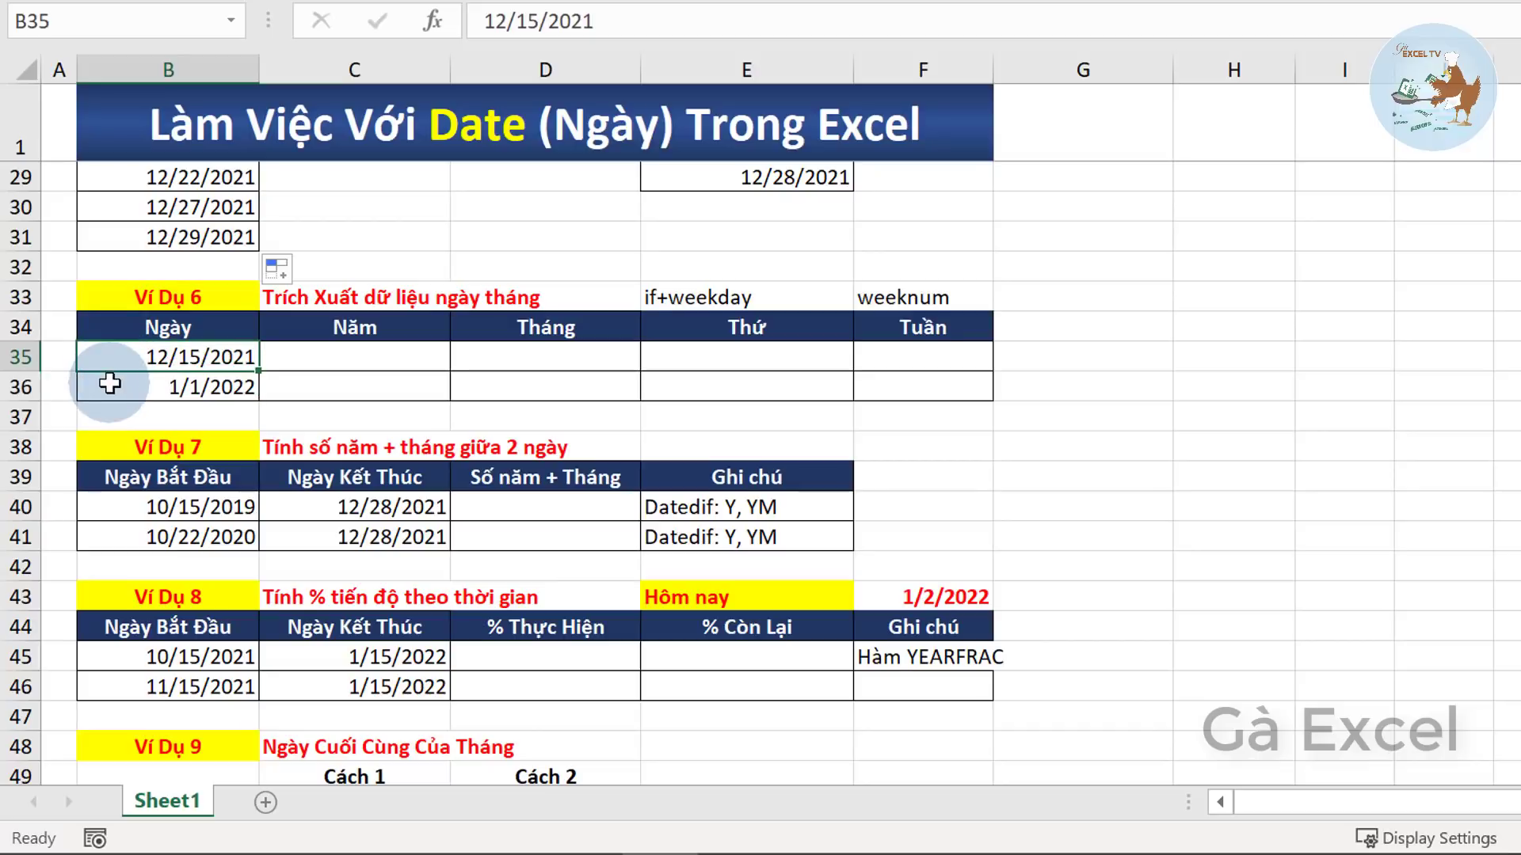
{"action": "left_click", "coordinate": [108, 388]}
- Enter =YEAR(B35) in C35 and fill it to C36, giving 2021 and 2022
{"action": "left_click", "coordinate": [161, 354]}
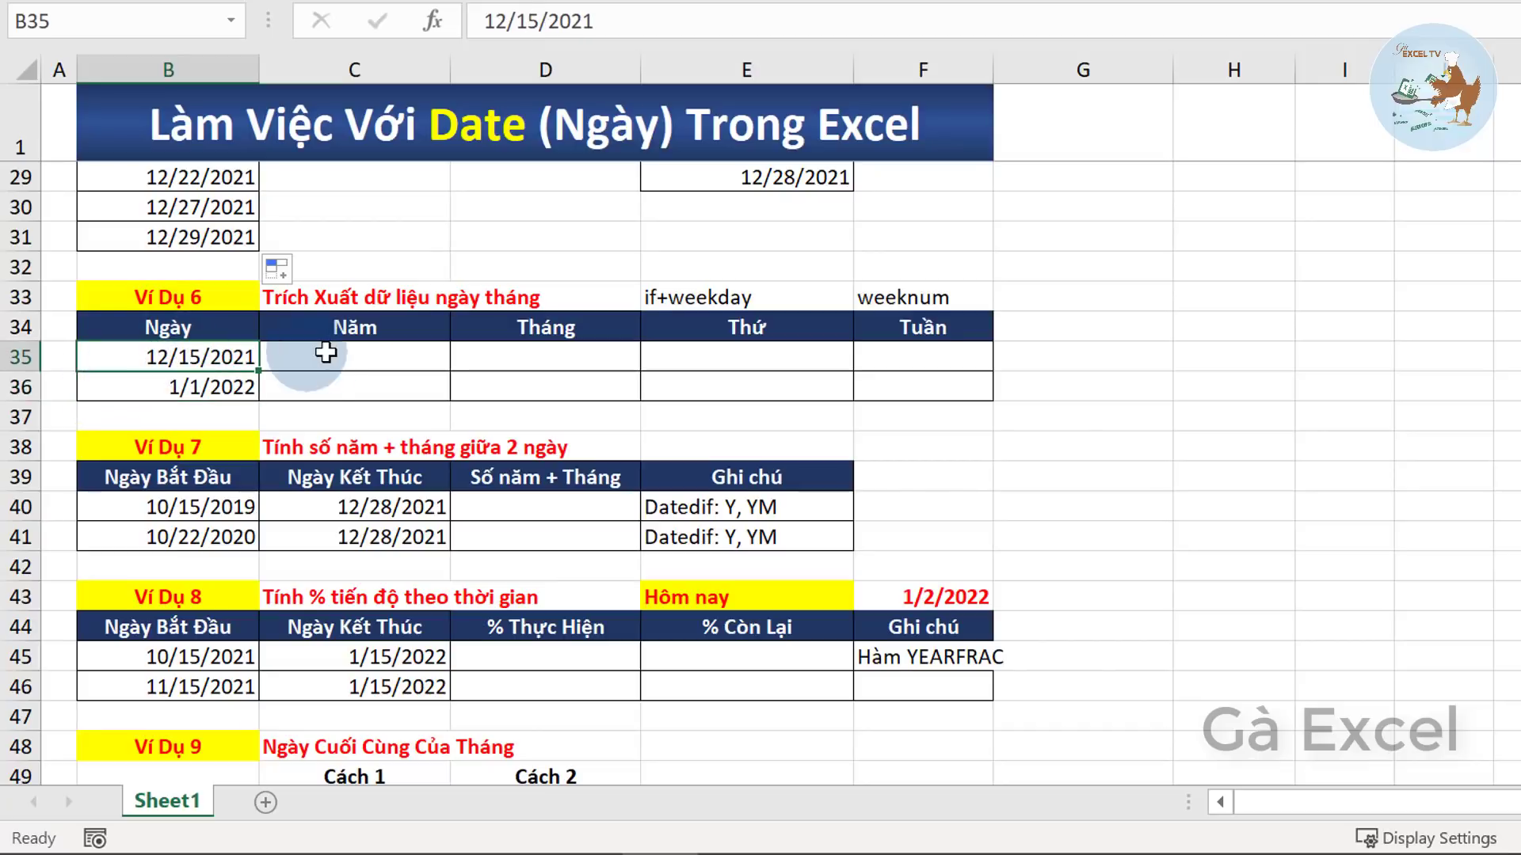
{"action": "left_click", "coordinate": [337, 352]}
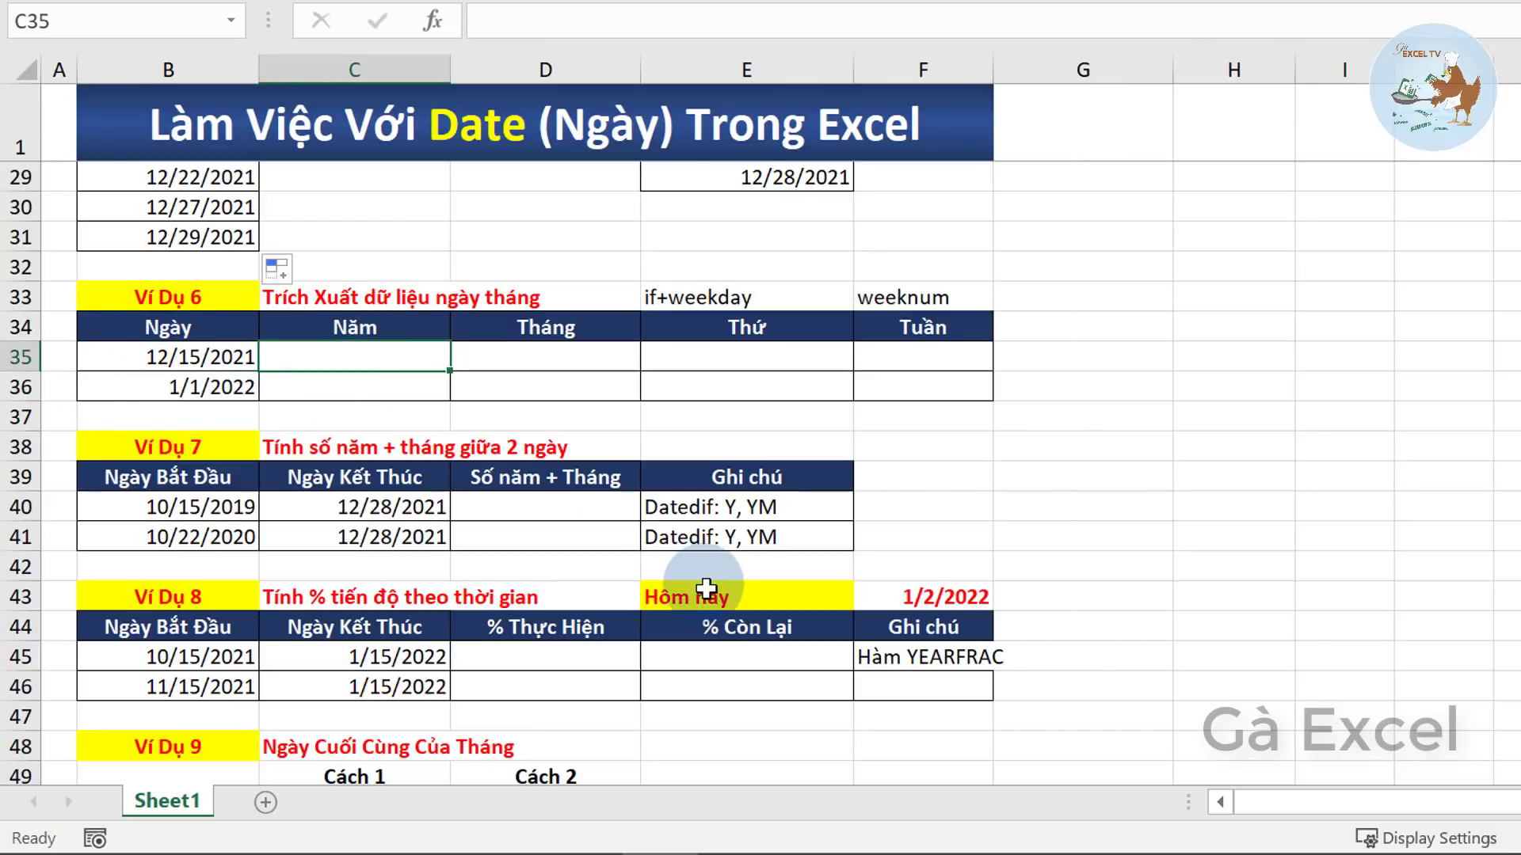
{"action": "type", "text": "="}
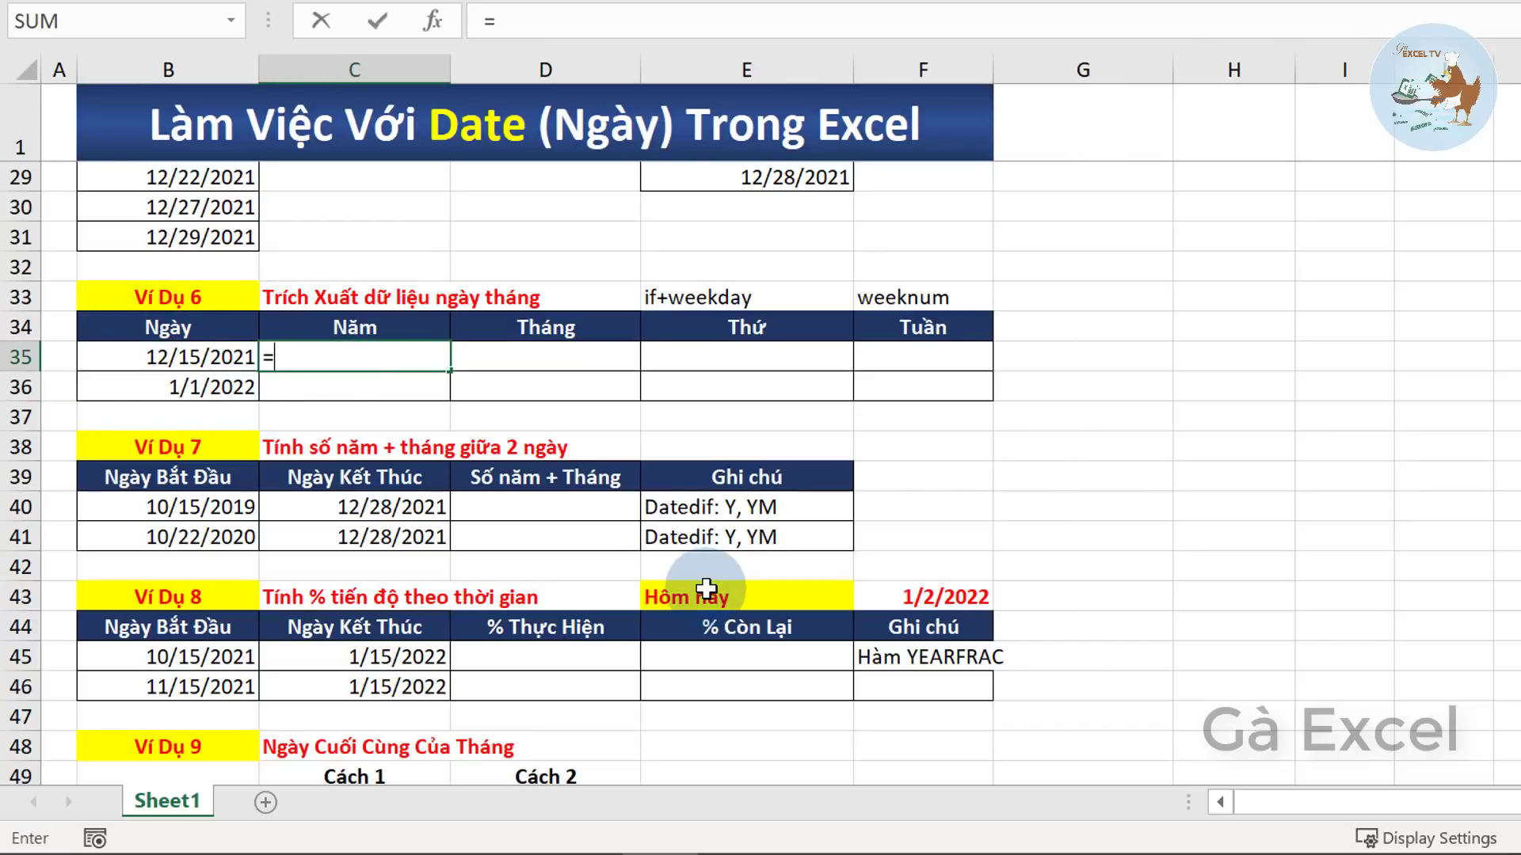
{"action": "type", "text": "ye"}
{"action": "key", "text": "Tab"}
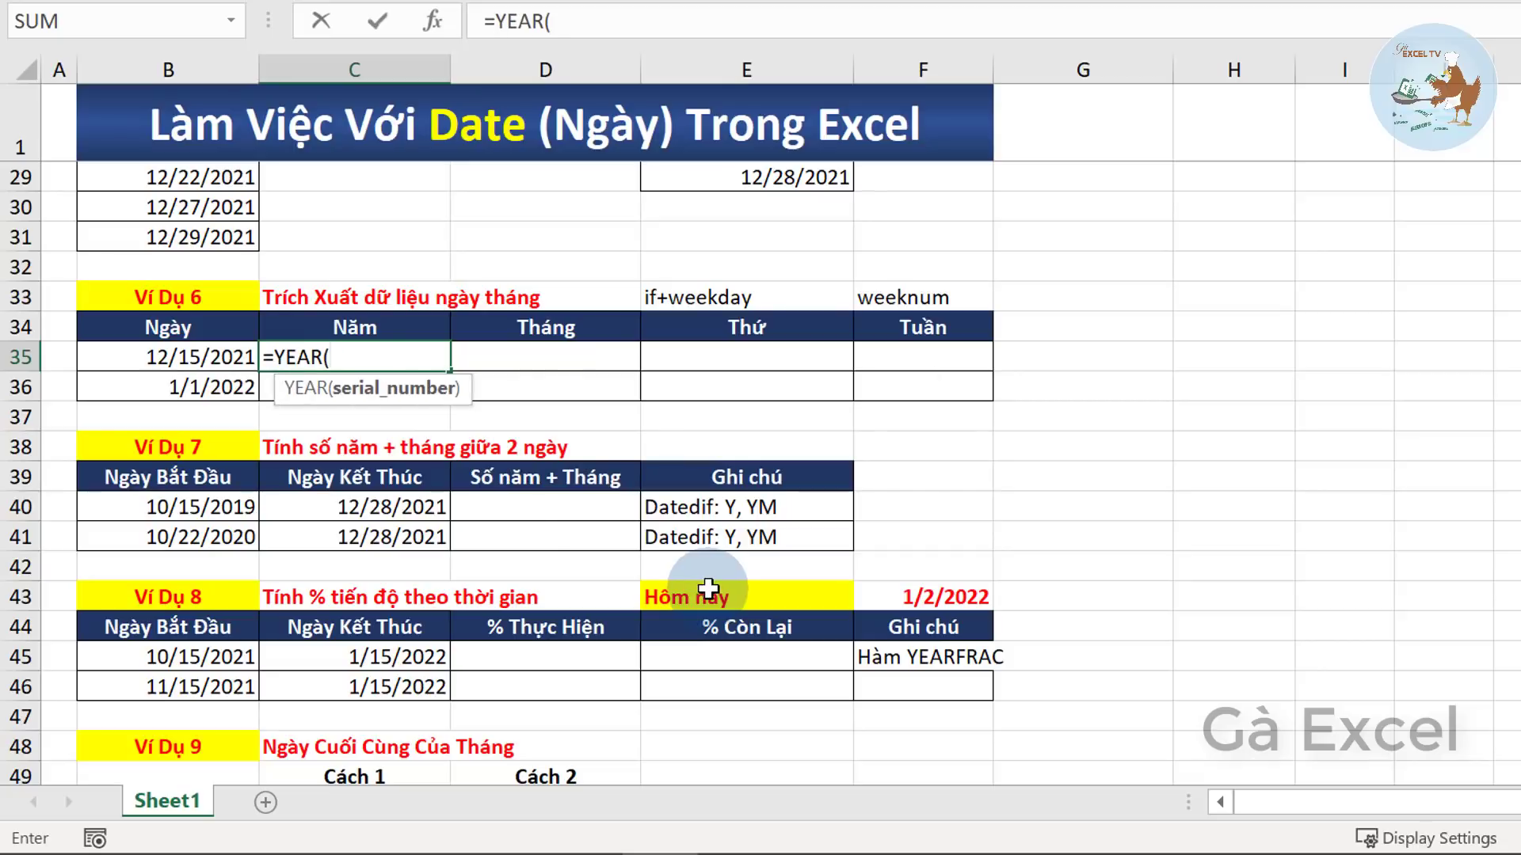
{"action": "left_click", "coordinate": [148, 363]}
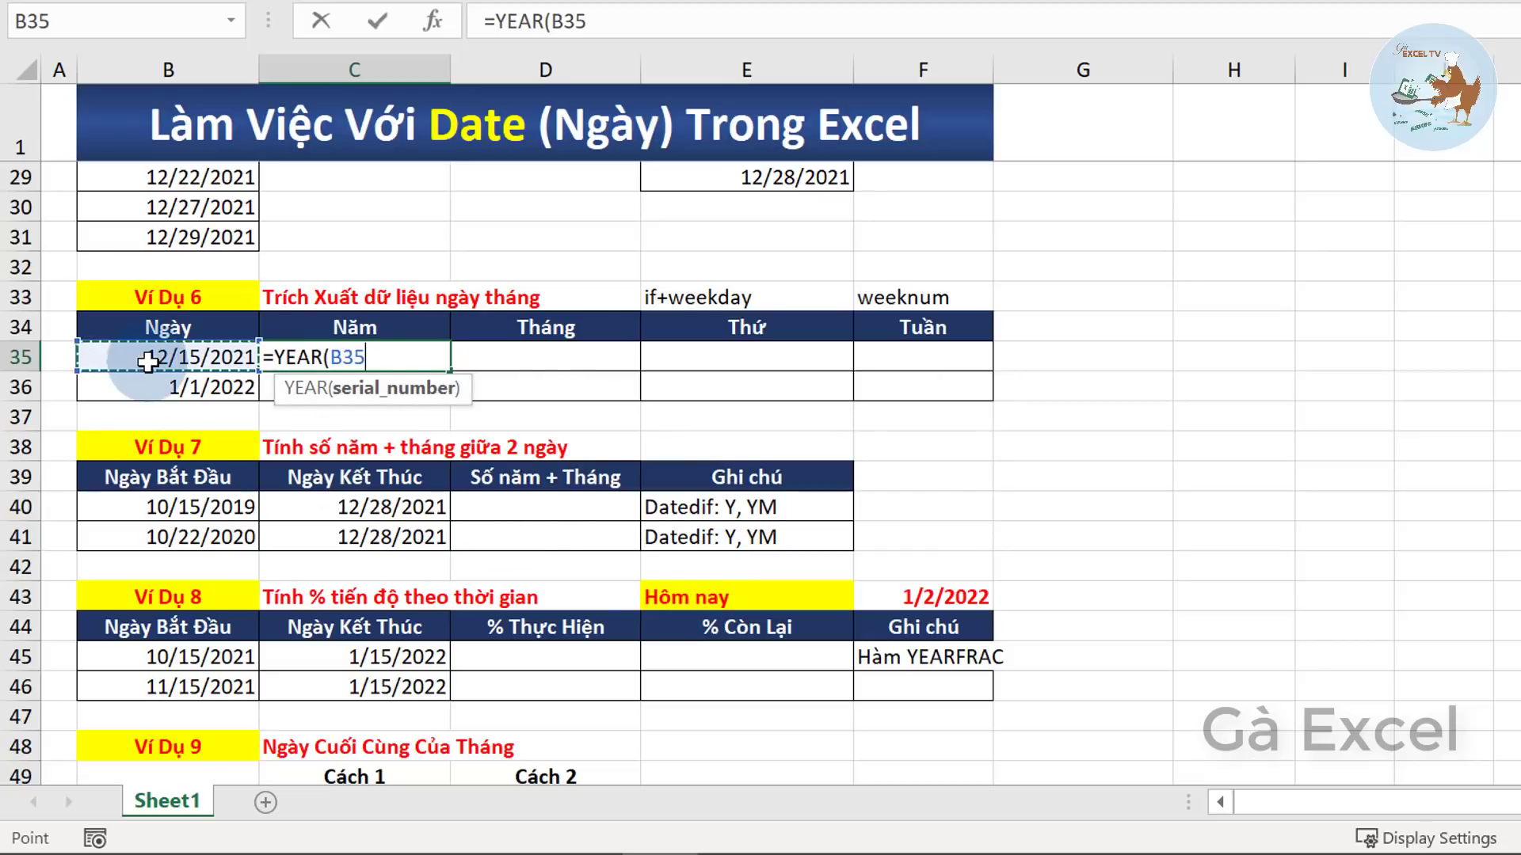
{"action": "type", "text": ")"}
{"action": "key", "text": "Return"}
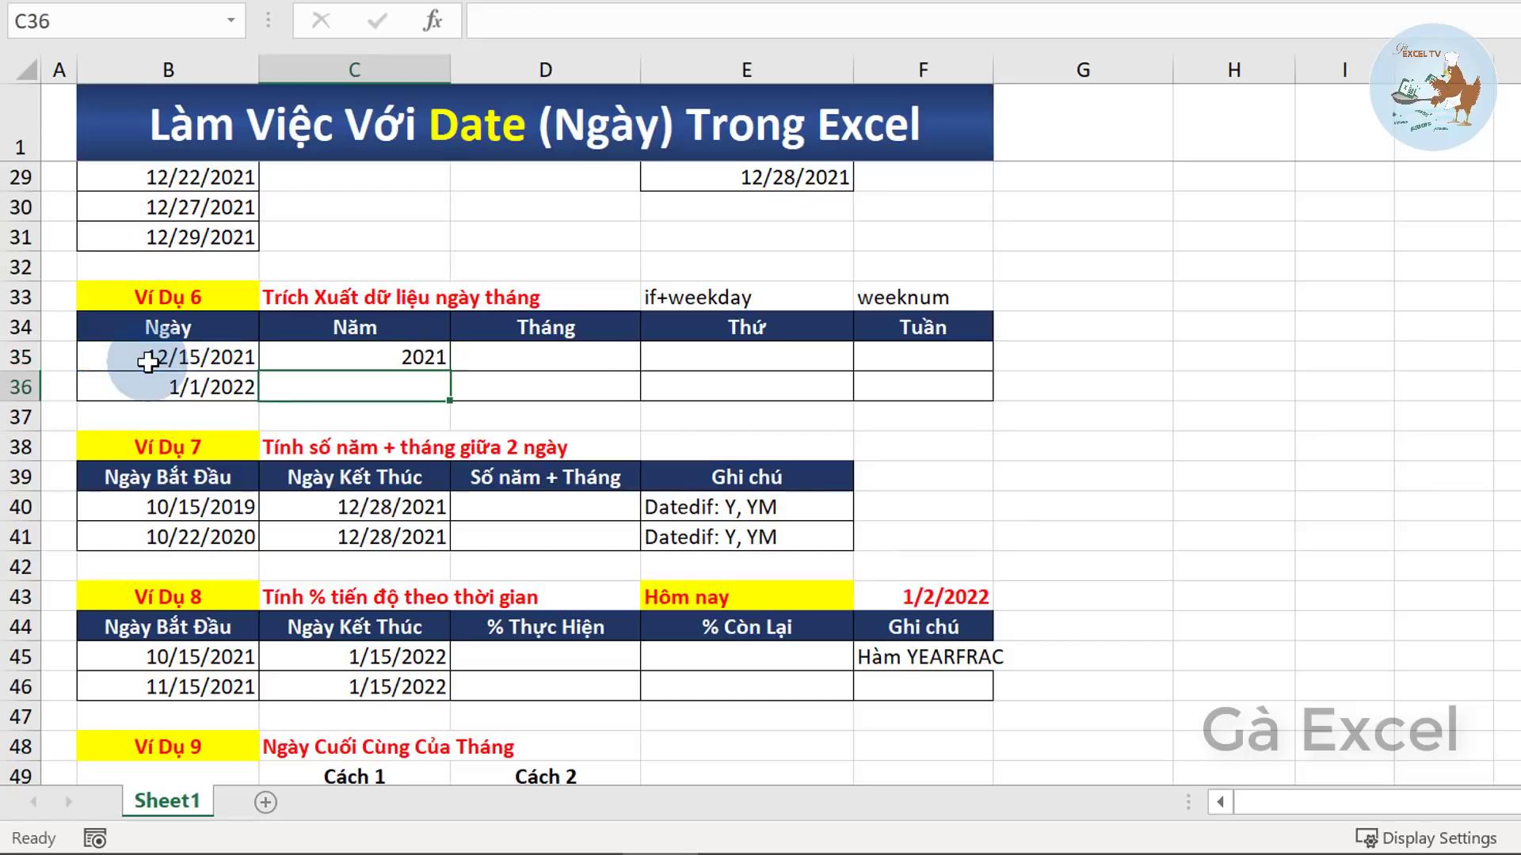
{"action": "left_click", "coordinate": [393, 355]}
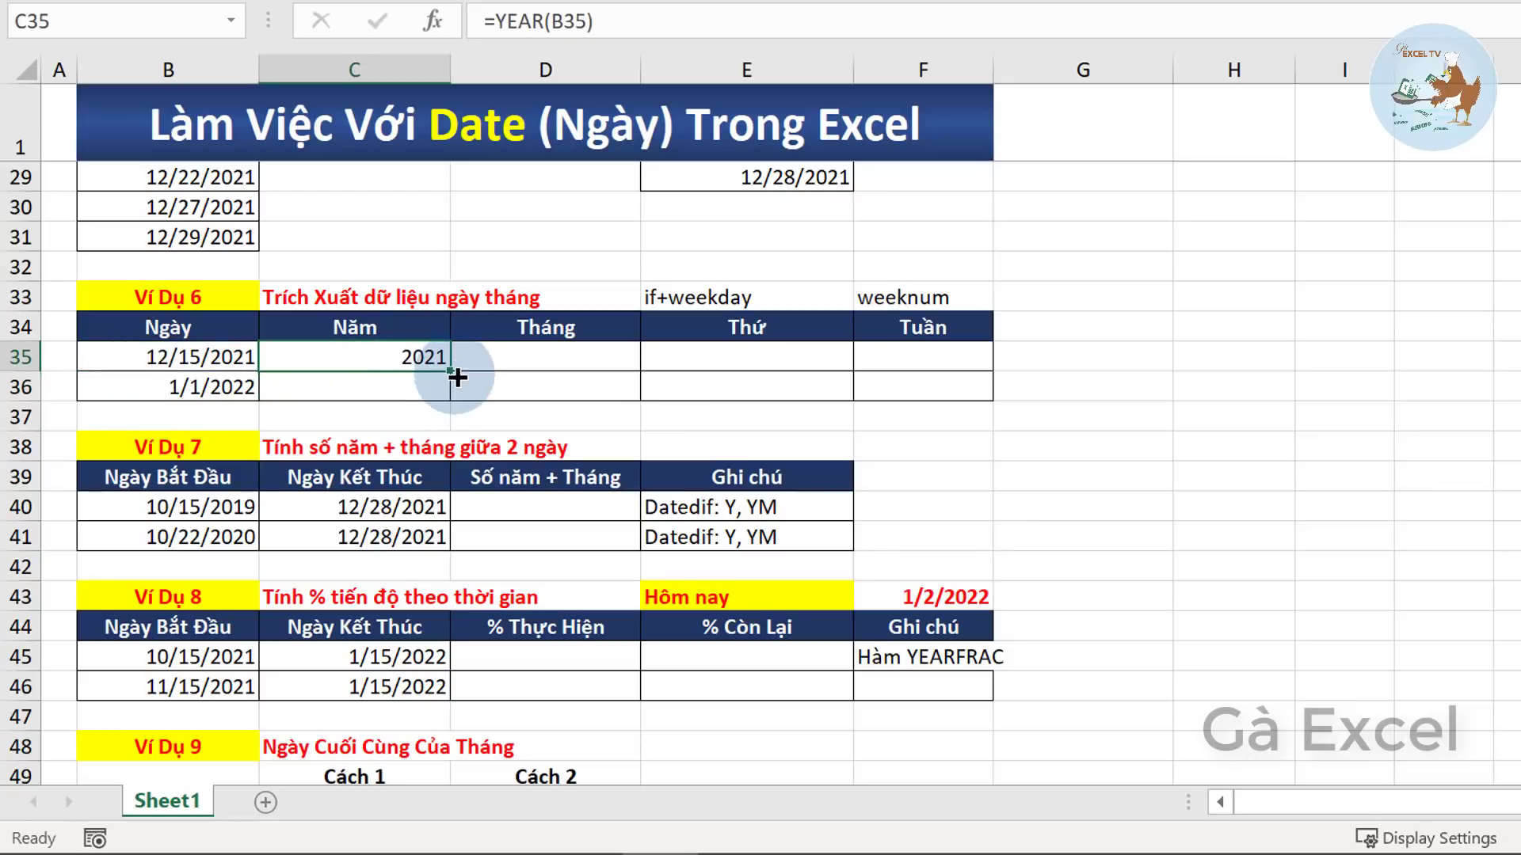
{"action": "double_click", "coordinate": [452, 364]}
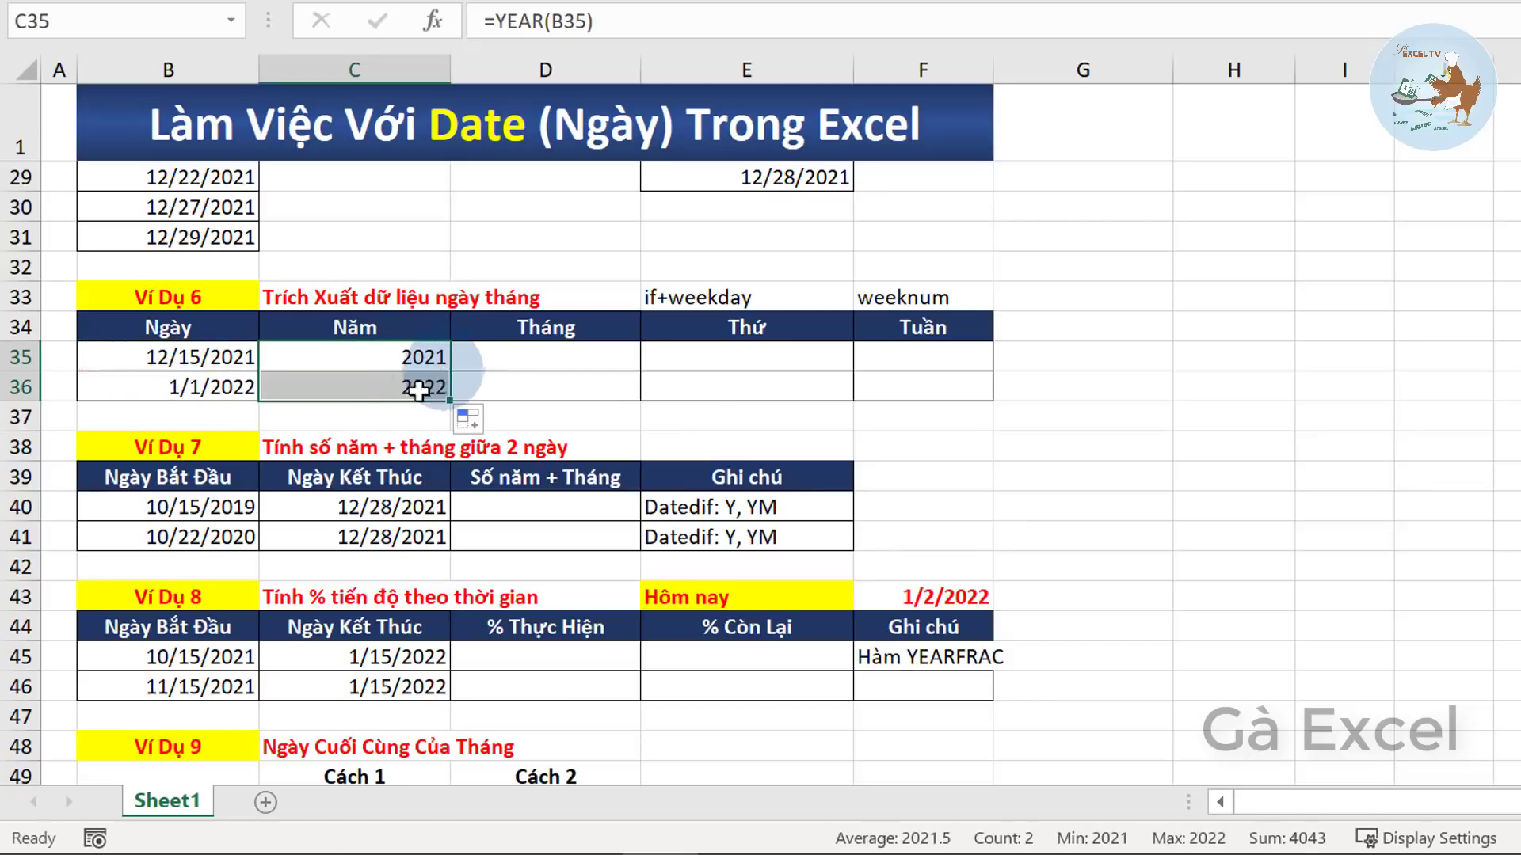
{"action": "left_click", "coordinate": [338, 388]}
{"action": "left_click", "coordinate": [517, 353]}
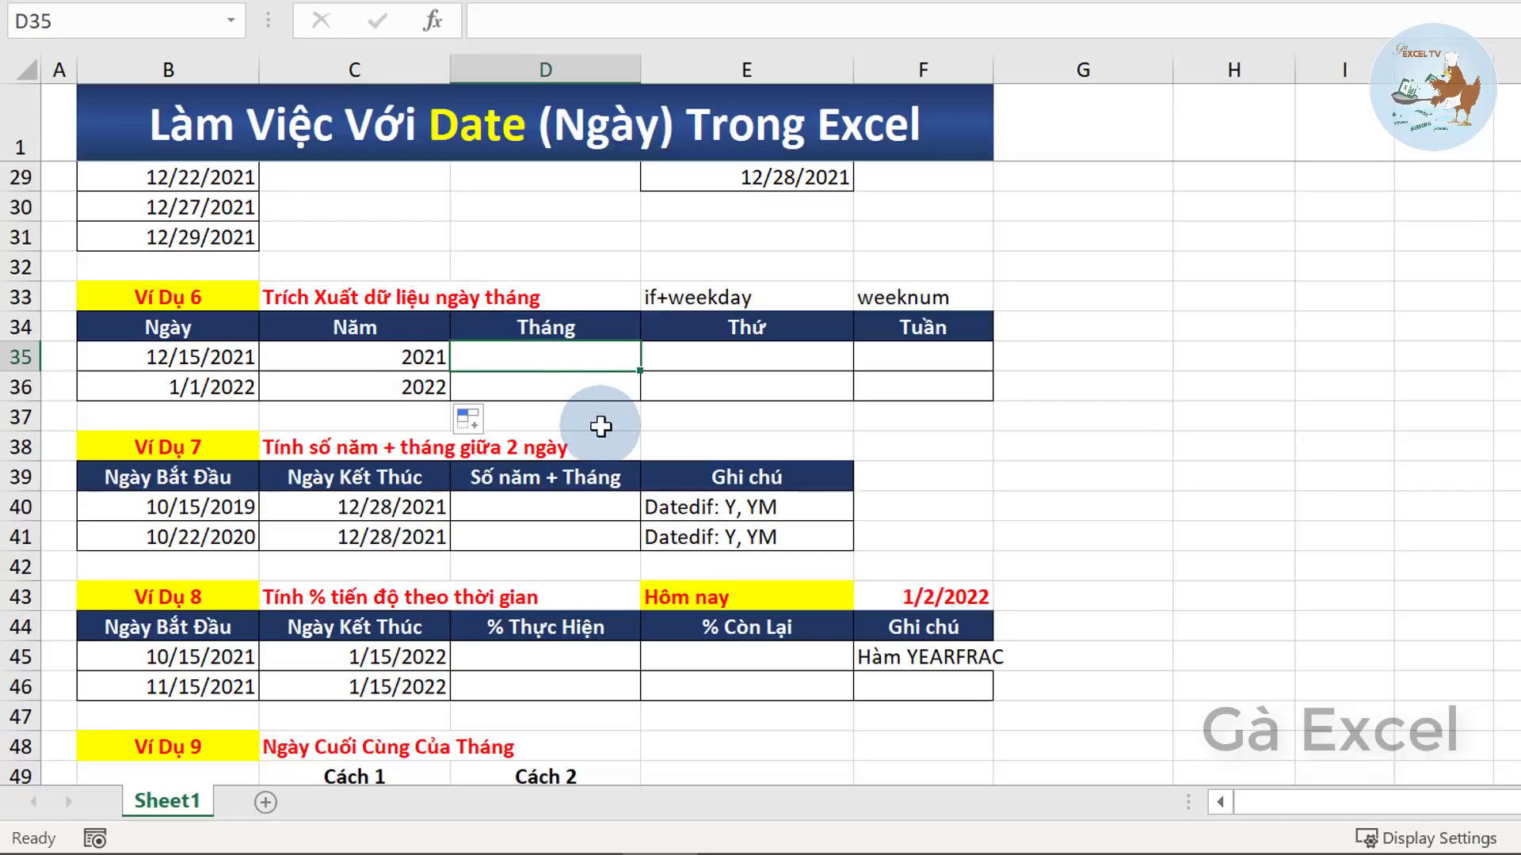
- Enter =MONTH(B35) in D35 and fill it down to D36, giving months 12 and 1
{"action": "type", "text": "=mon"}
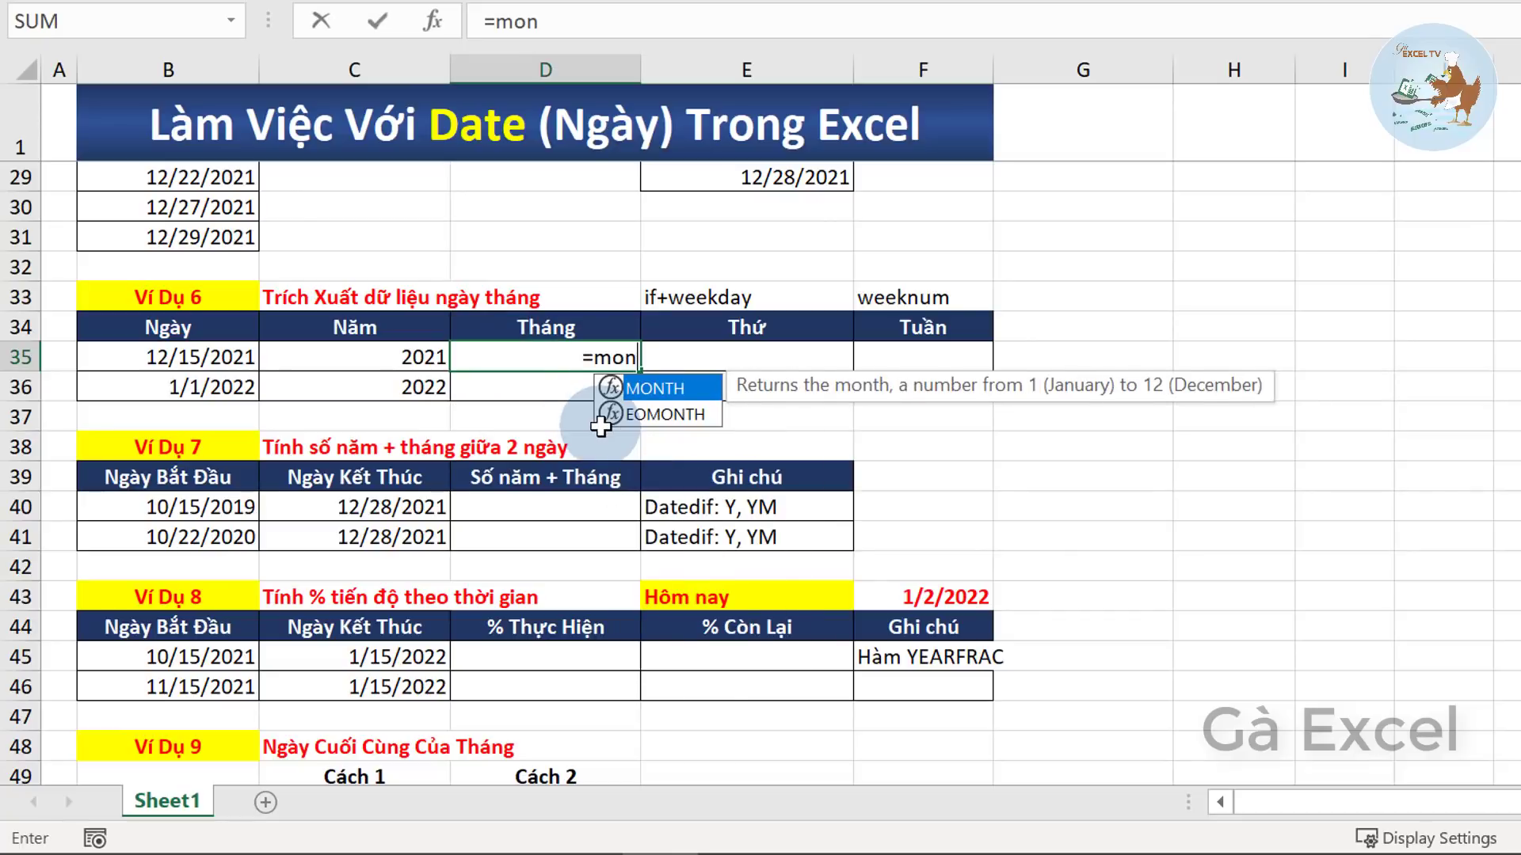
{"action": "key", "text": "Tab"}
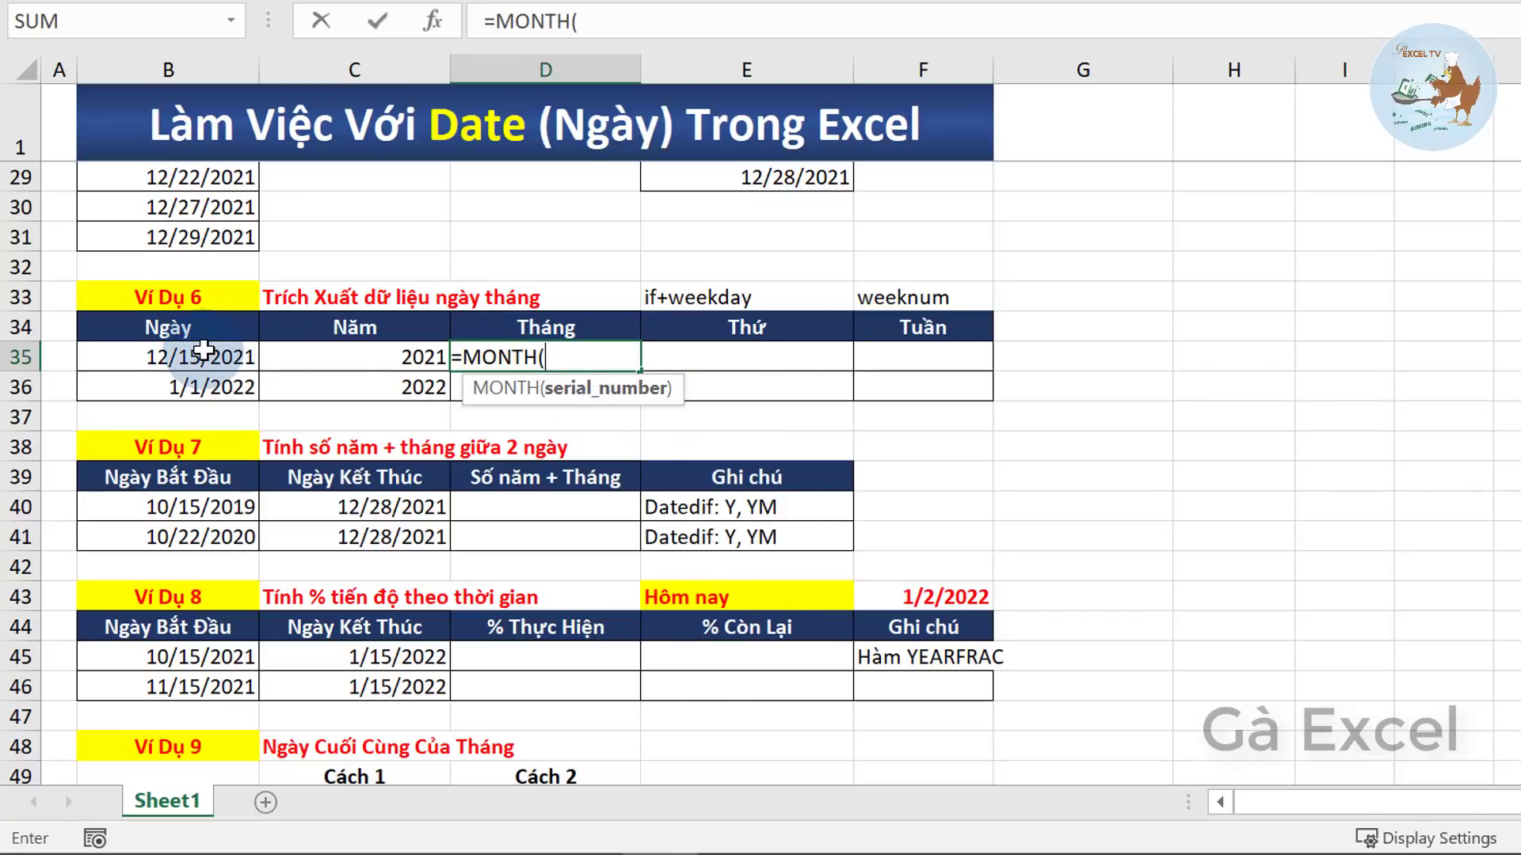
{"action": "left_click", "coordinate": [203, 350]}
{"action": "key", "text": "Return"}
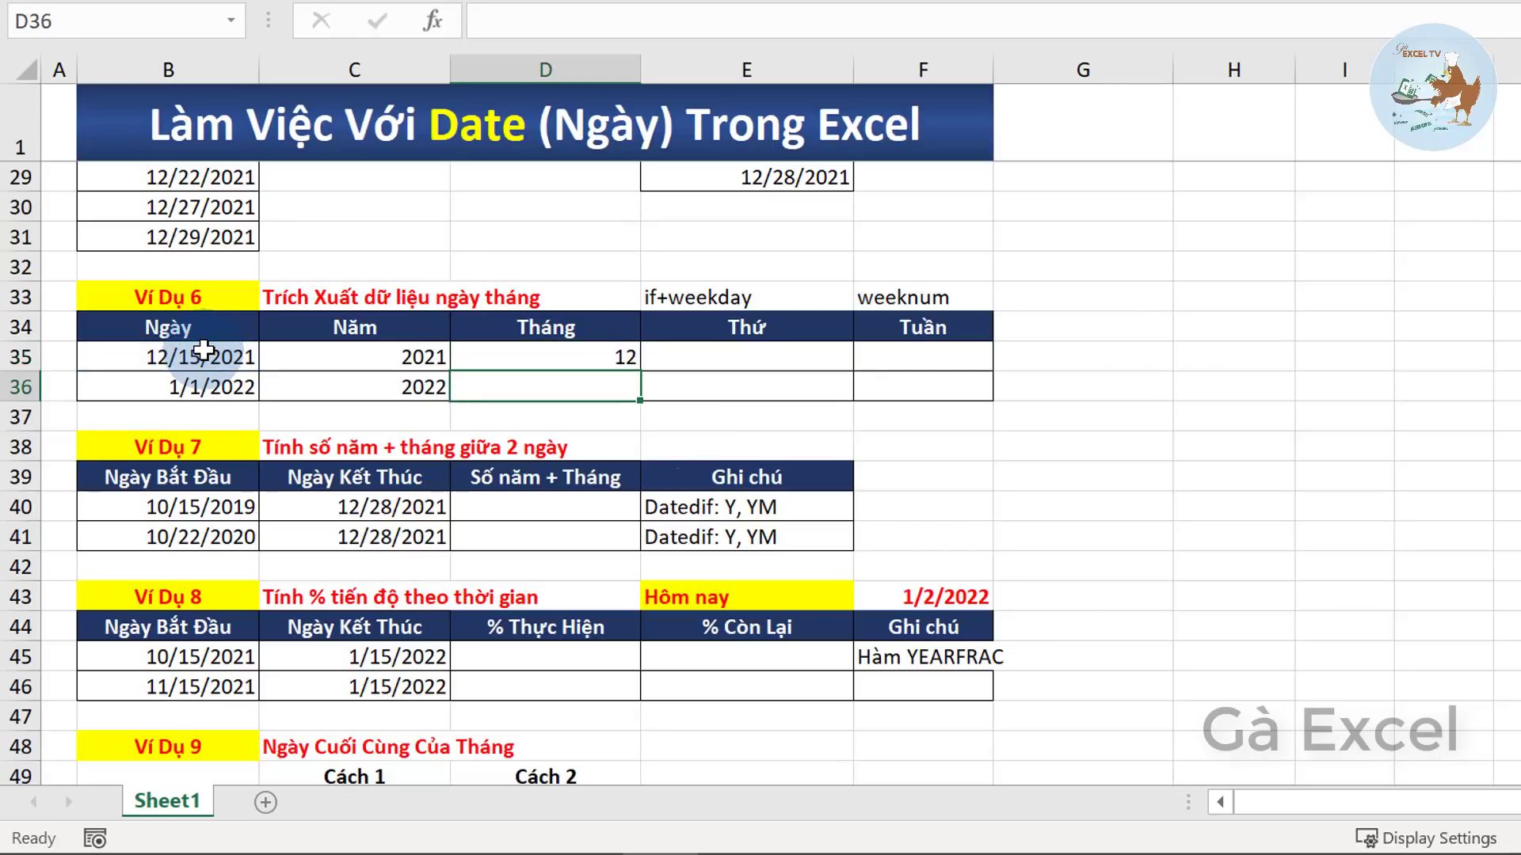
{"action": "left_click", "coordinate": [621, 354]}
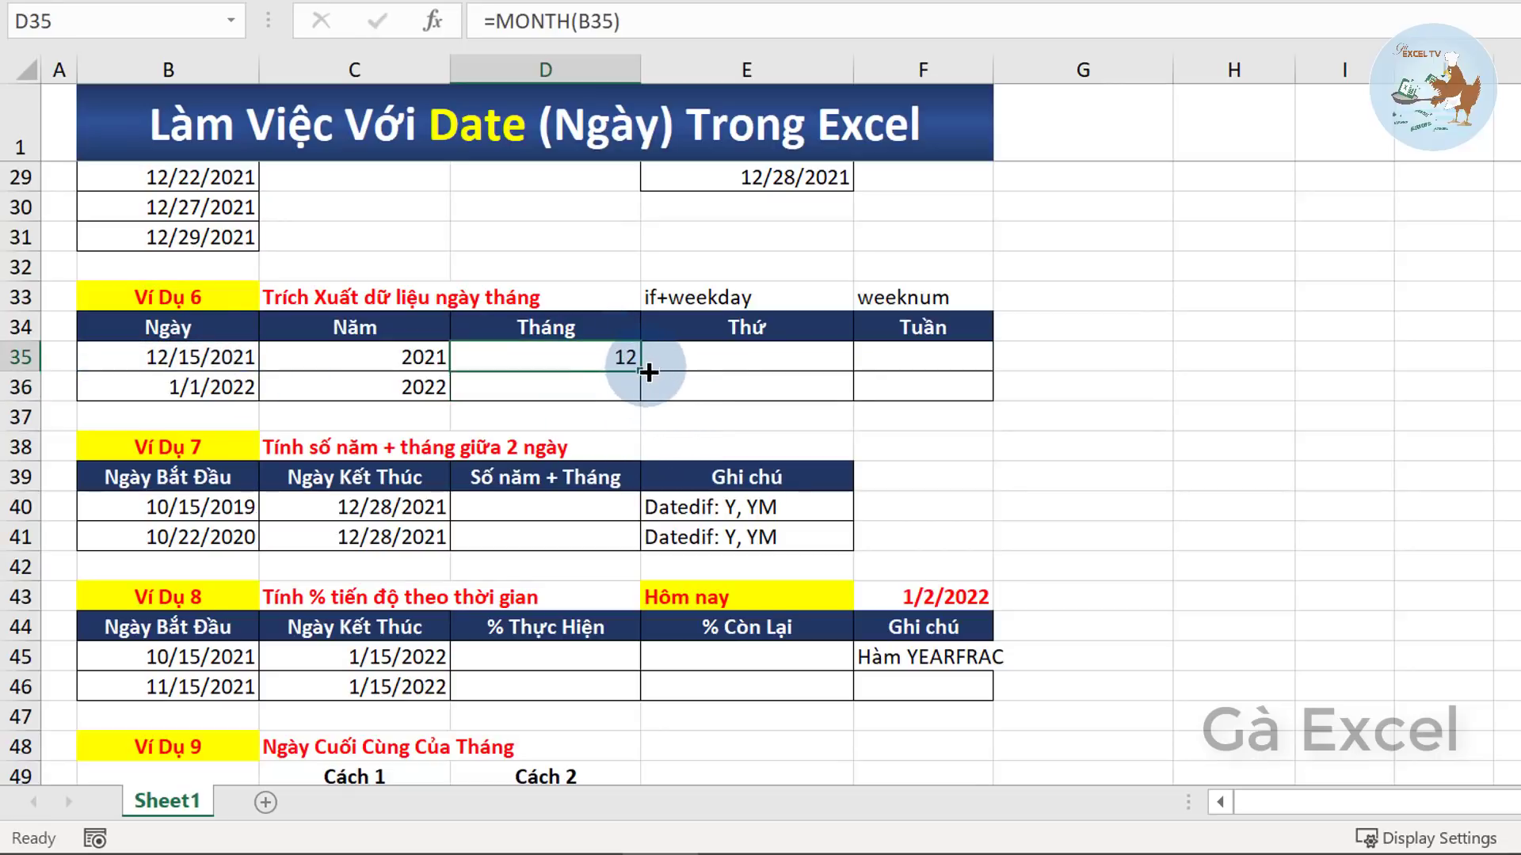
{"action": "left_click_drag", "start_coordinate": [639, 366], "coordinate": [620, 386]}
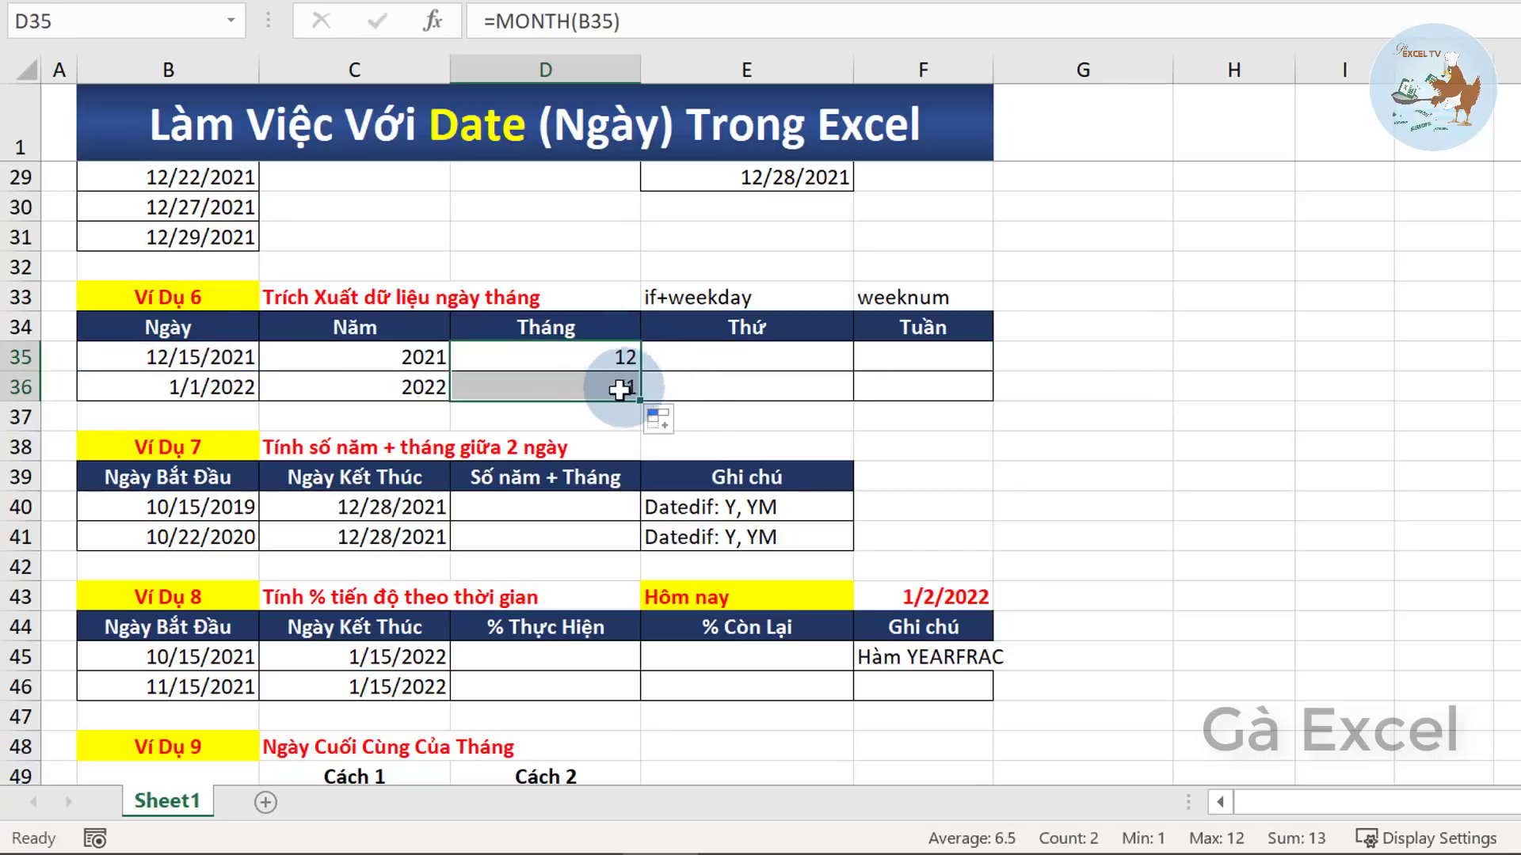
{"action": "left_click", "coordinate": [582, 383]}
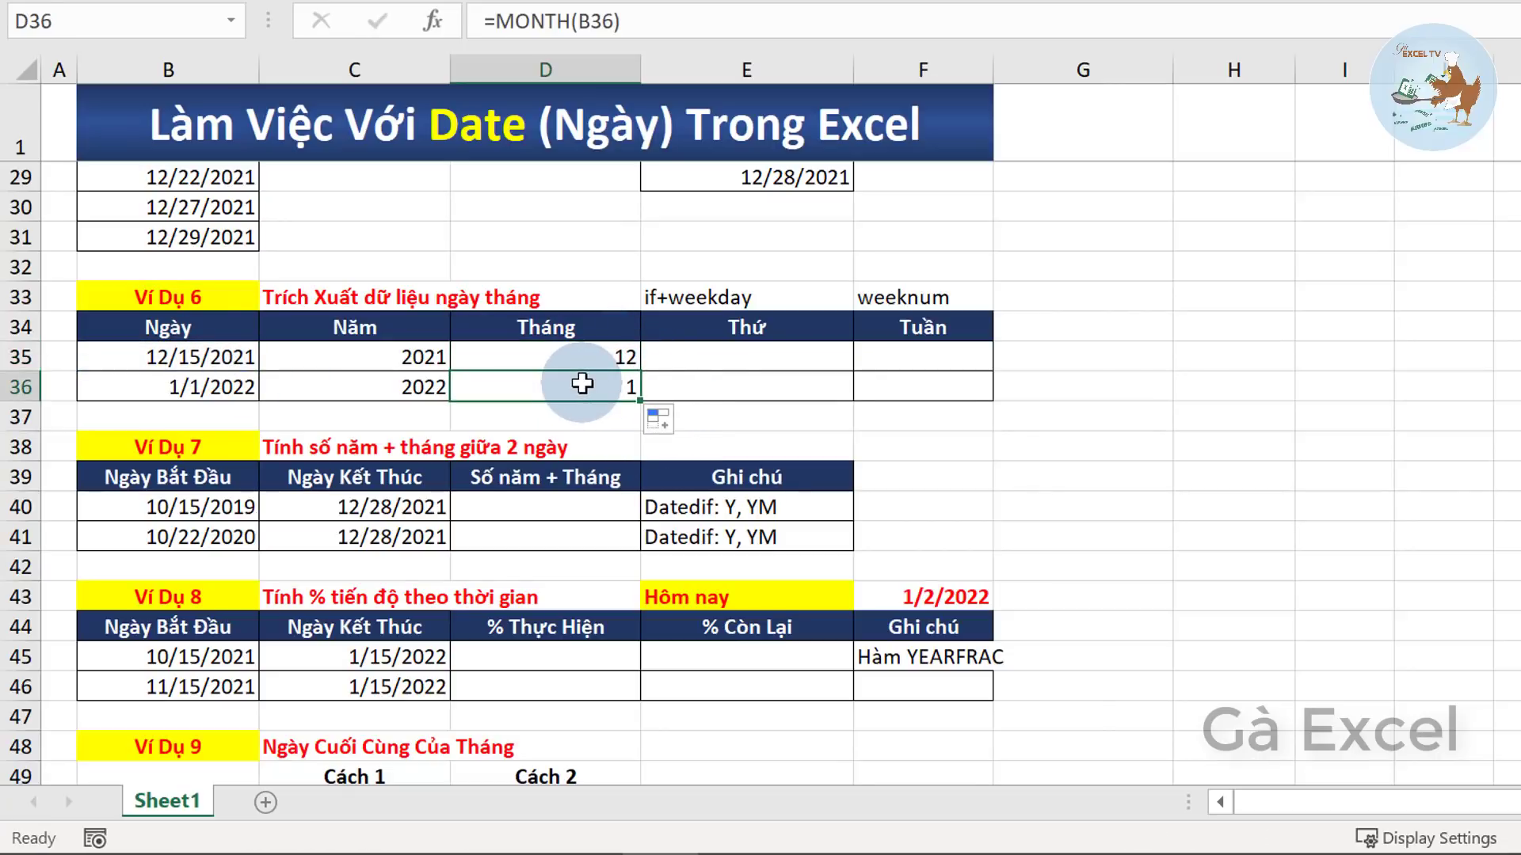
{"action": "left_click", "coordinate": [745, 357]}
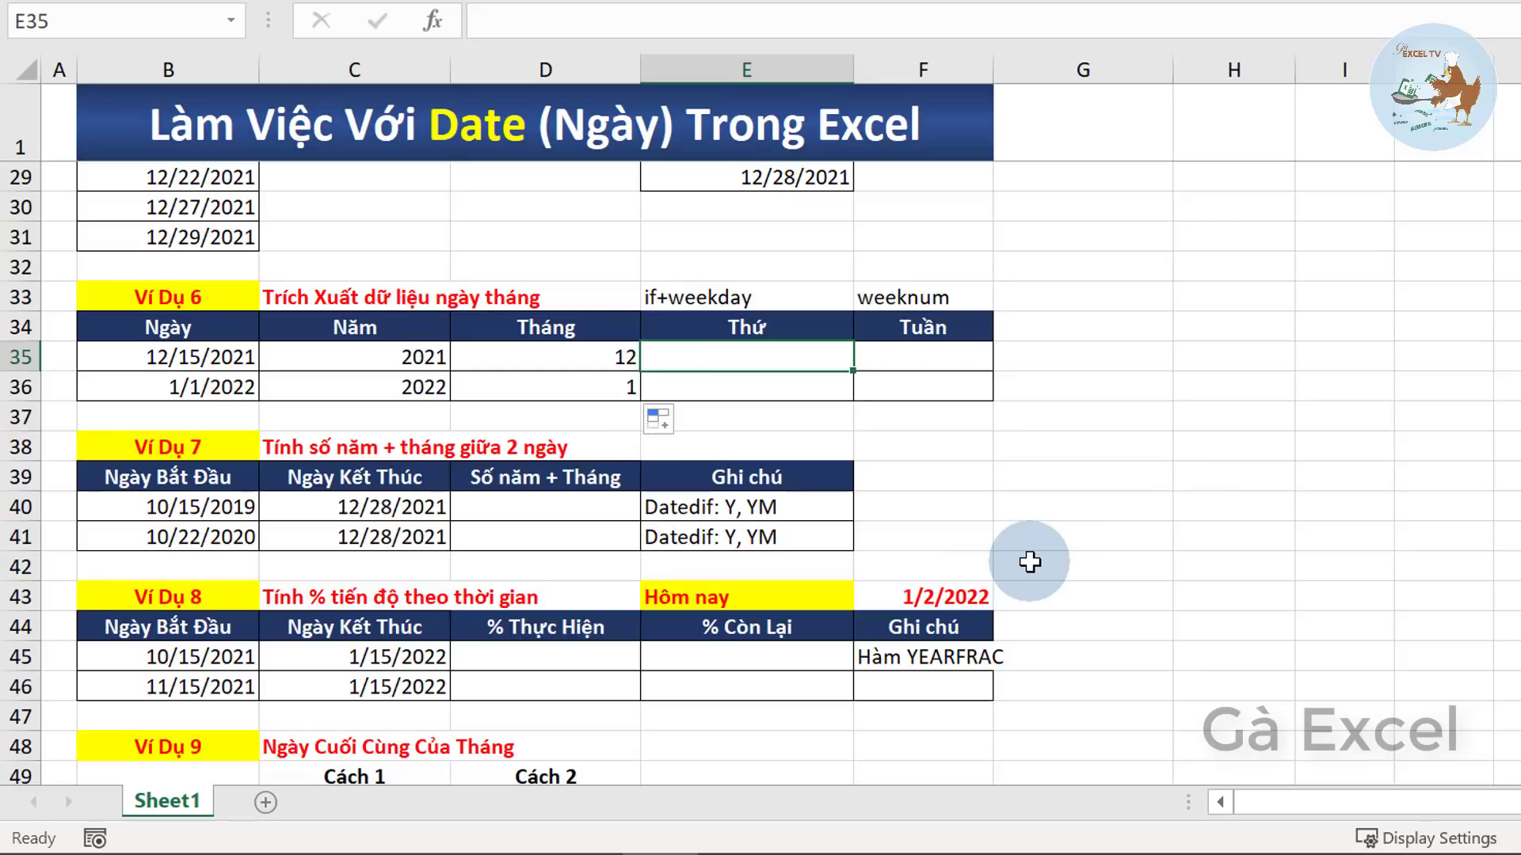
- Enter =WEEKDAY(B35) in E35 and fill it down to E36, giving 4 and 7
{"action": "type", "text": "=w"}
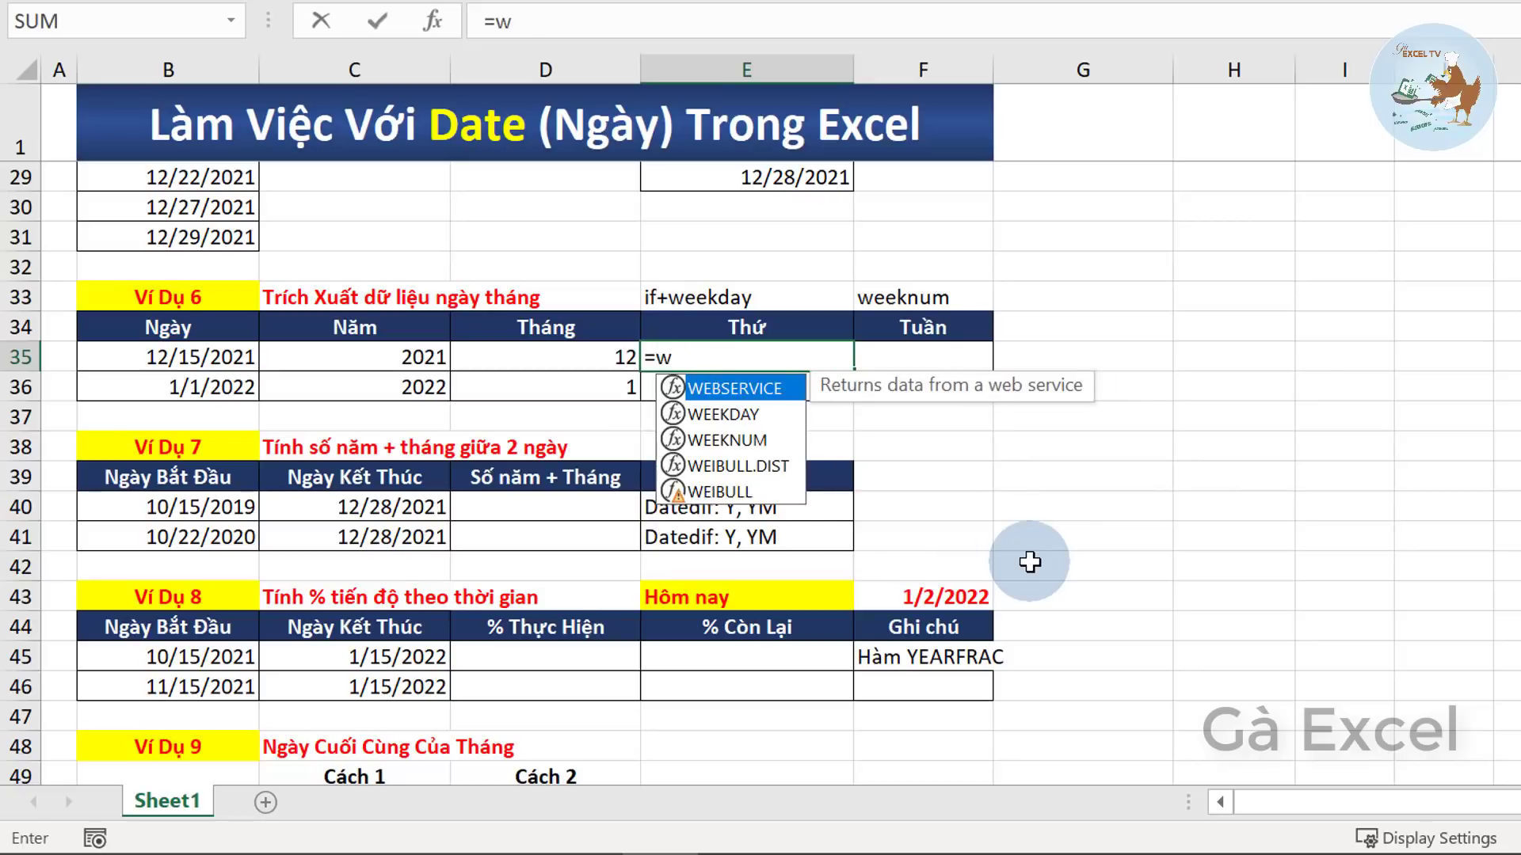
{"action": "type", "text": "ee"}
{"action": "key", "text": "Tab"}
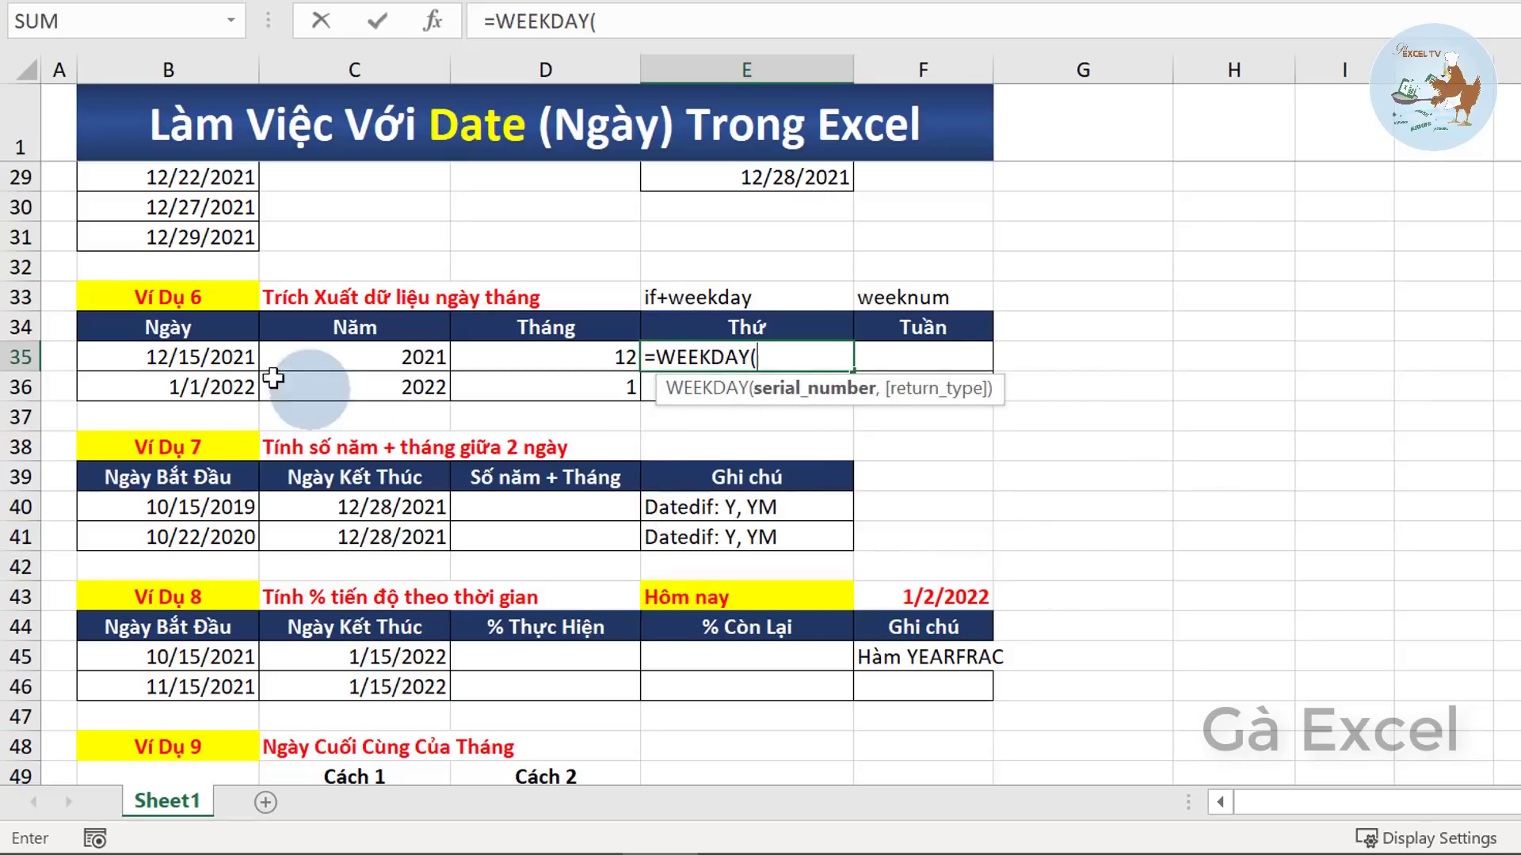
{"action": "left_click", "coordinate": [153, 354]}
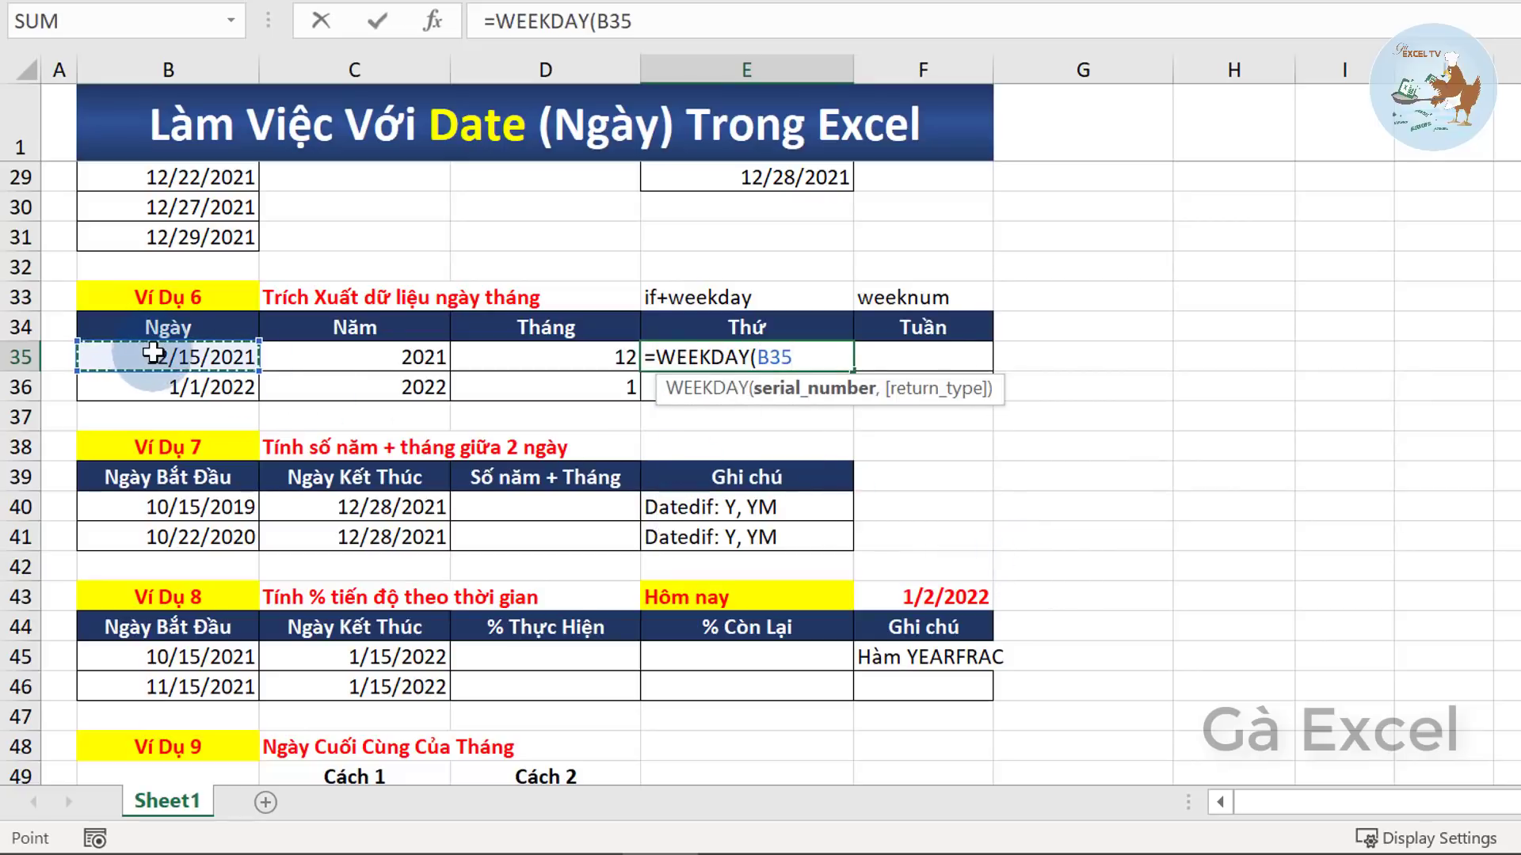
{"action": "key", "text": "Return"}
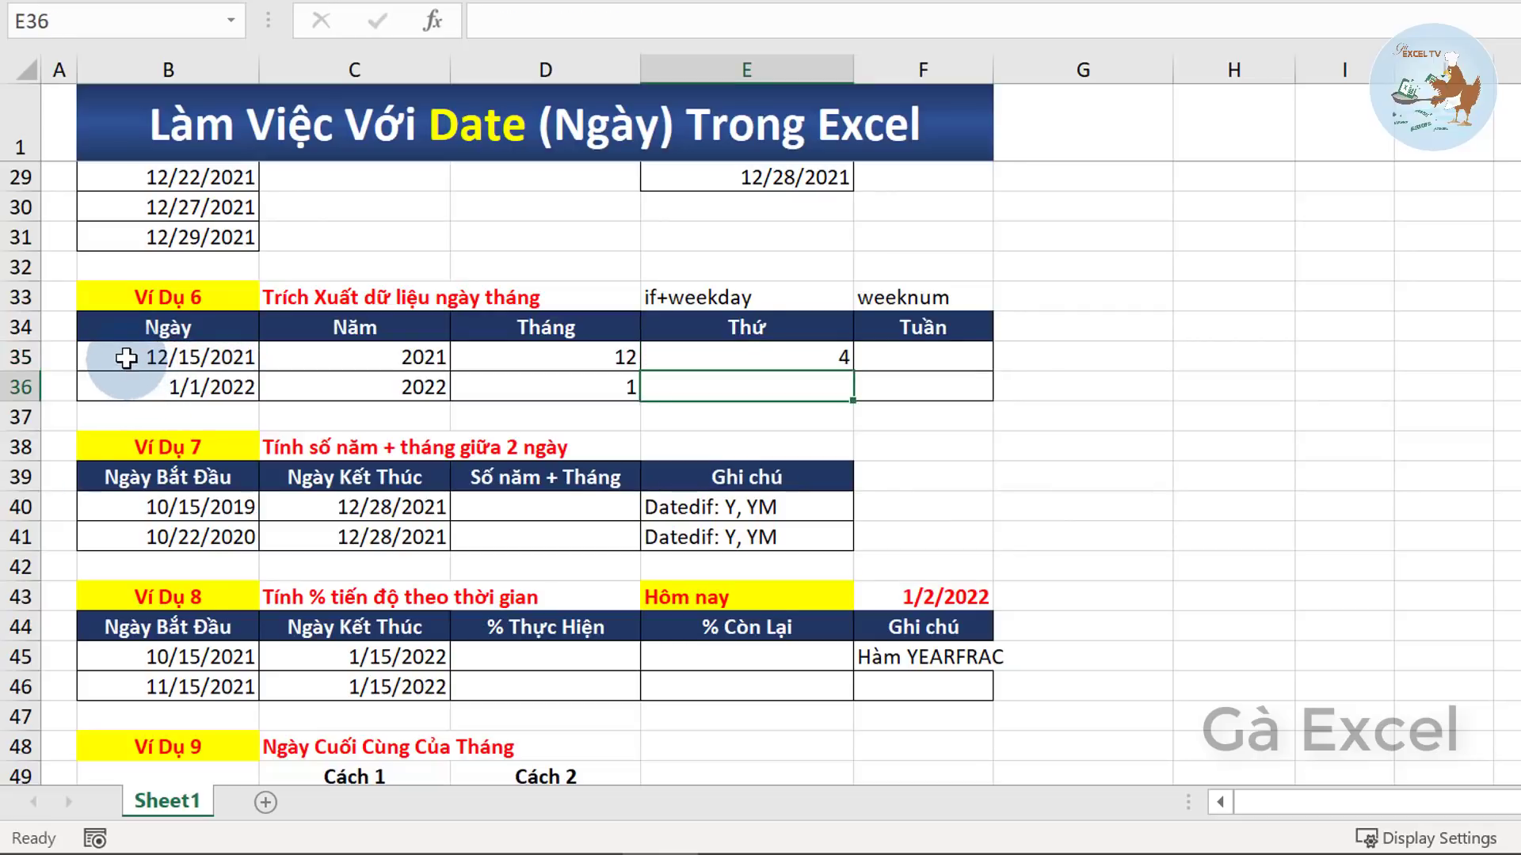
{"action": "left_click", "coordinate": [125, 357]}
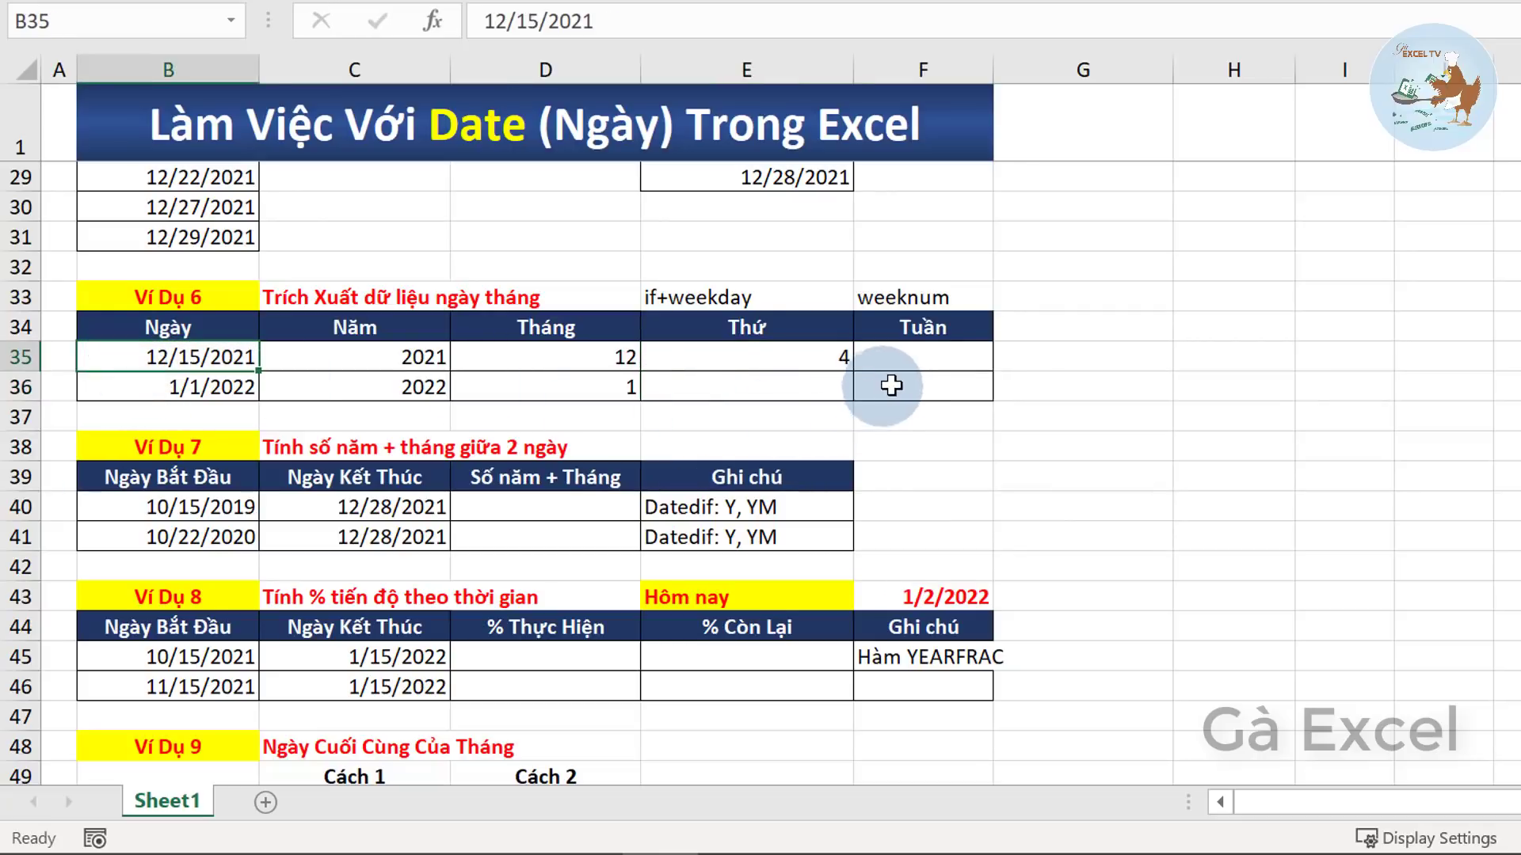
{"action": "left_click", "coordinate": [755, 352]}
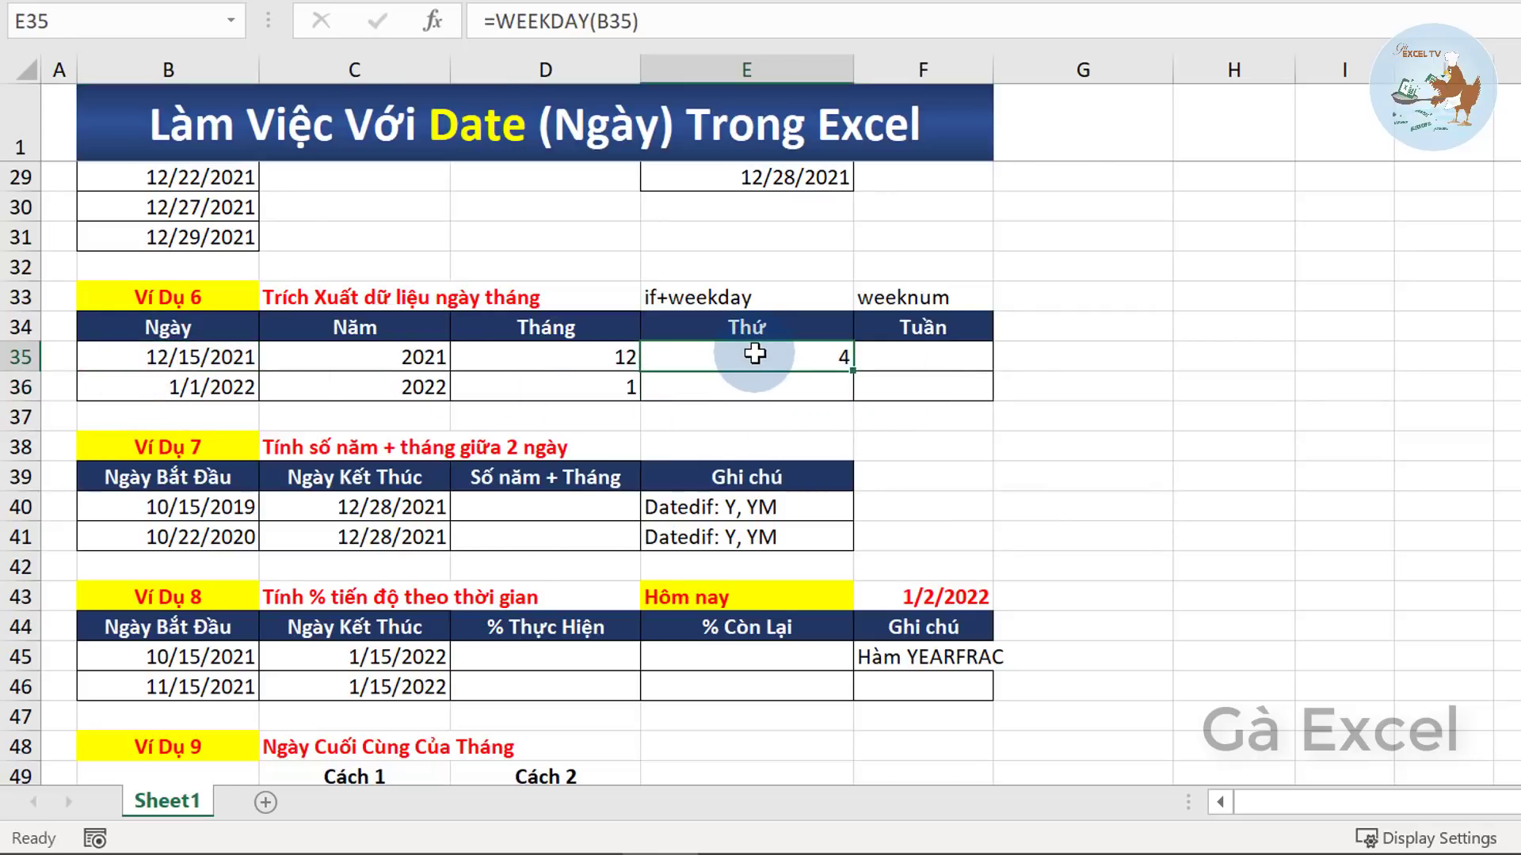
{"action": "left_click_drag", "start_coordinate": [854, 371], "coordinate": [852, 395]}
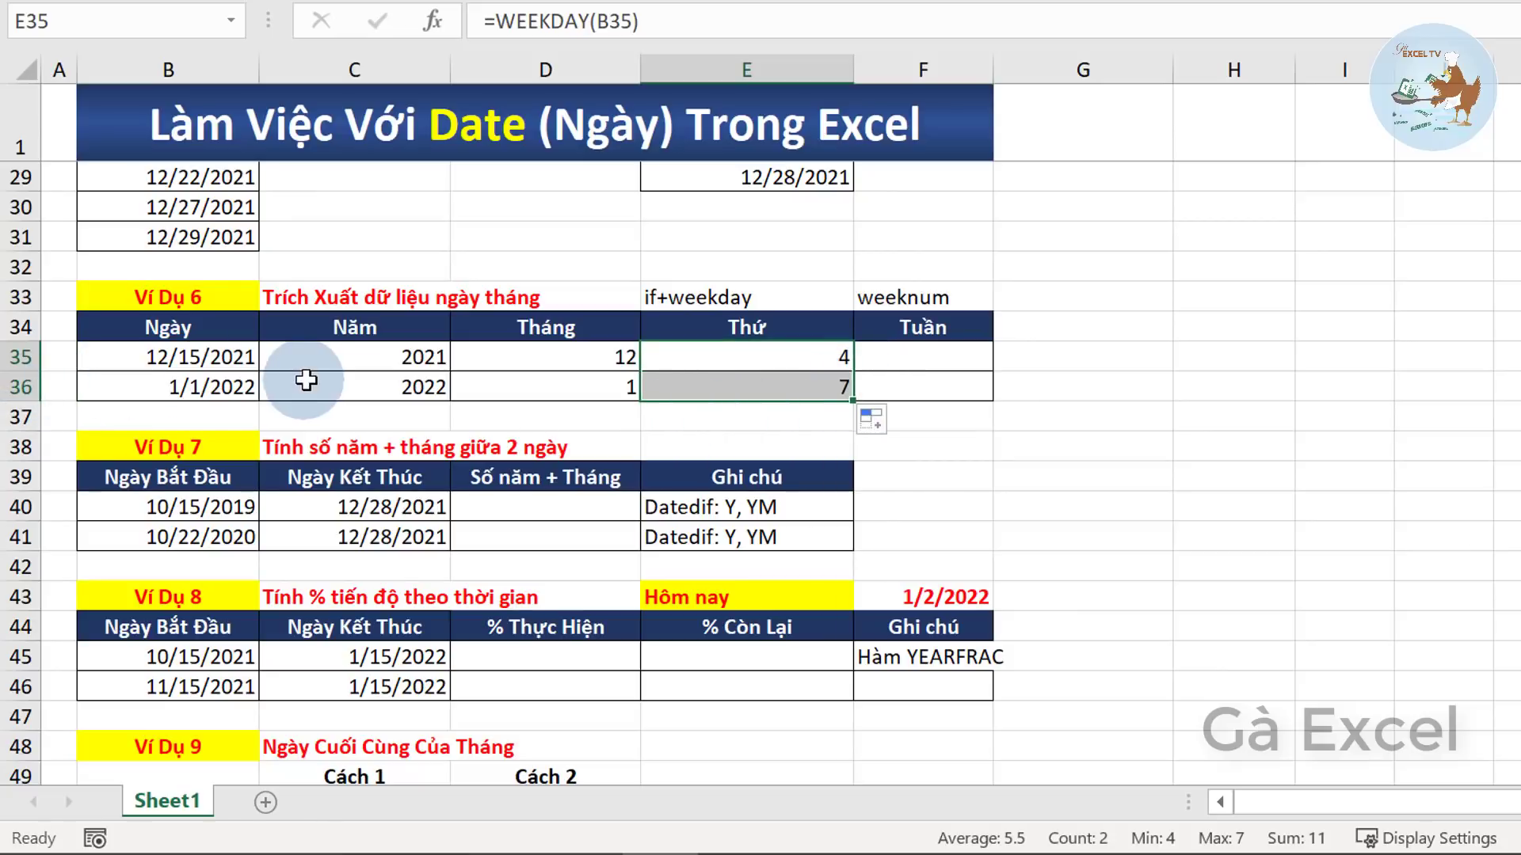
{"action": "left_click", "coordinate": [767, 386]}
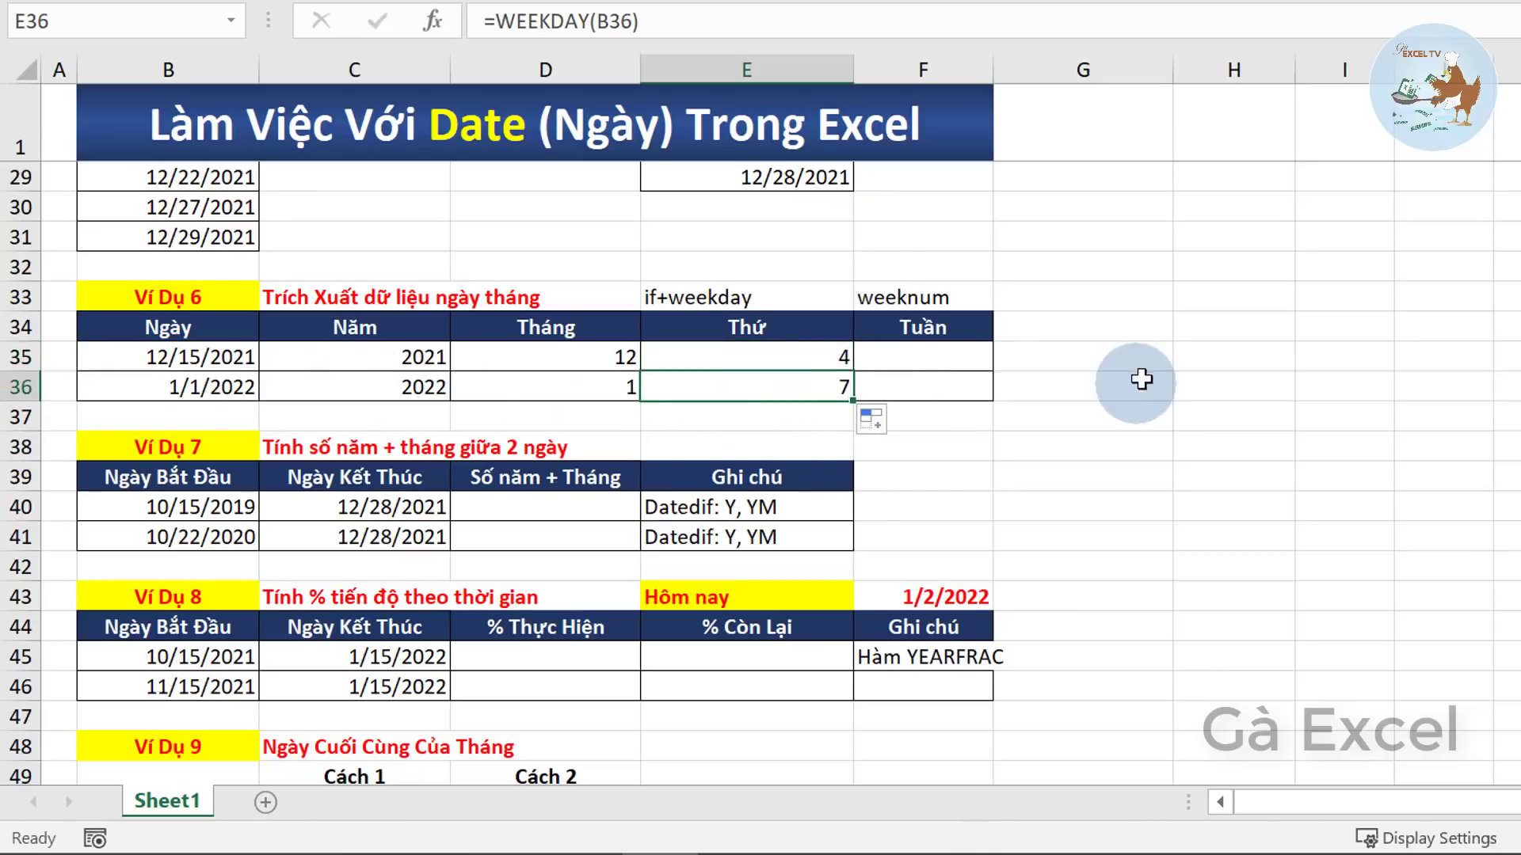
{"action": "left_click", "coordinate": [1188, 353]}
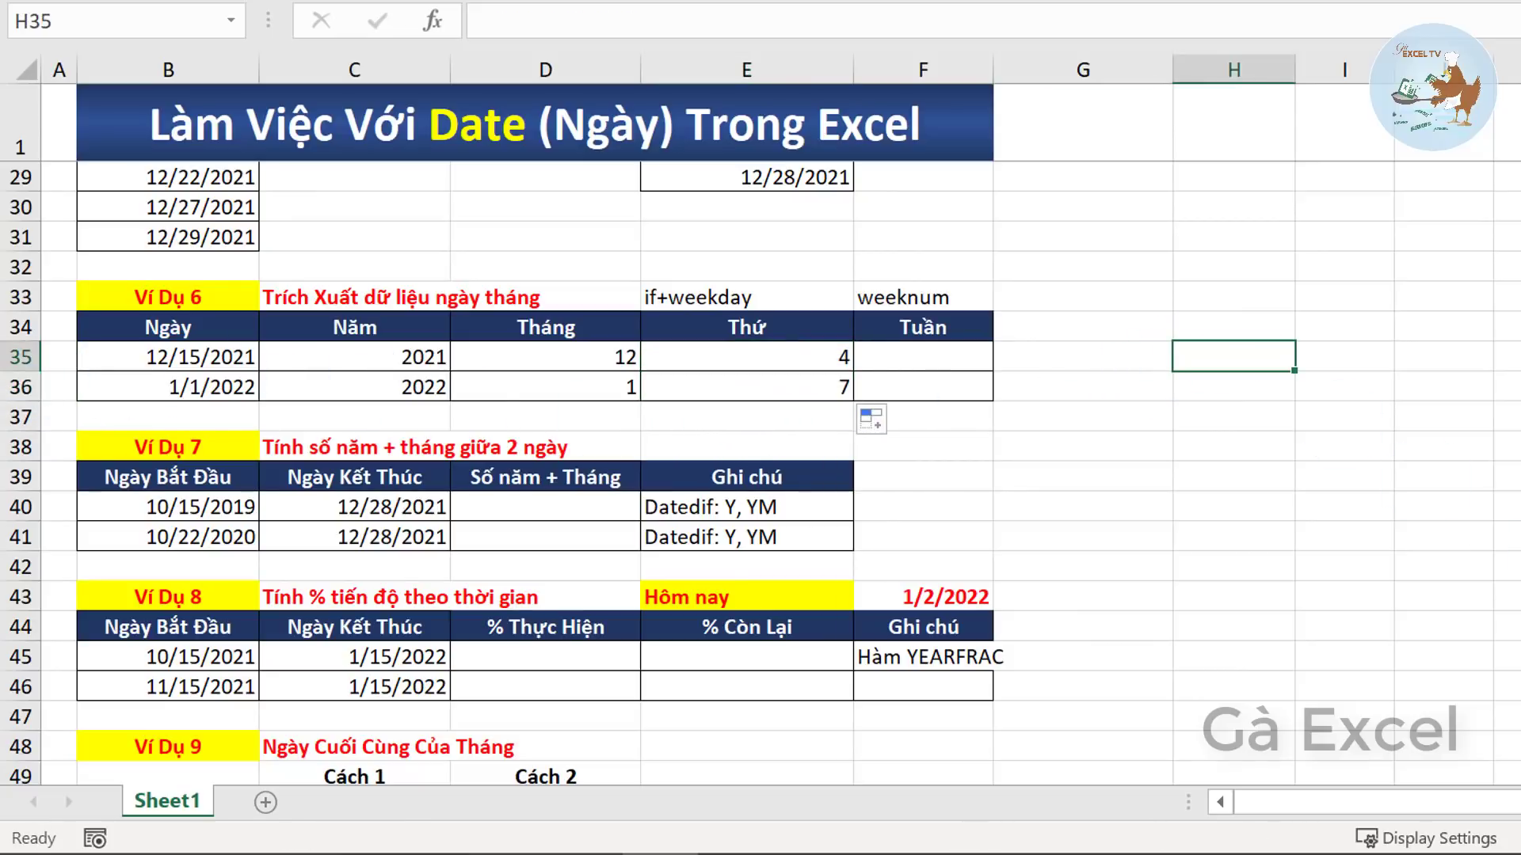
- Type the weekday legend beside the table: Weekday, 1 = Chu Nhat, 2->7 = Thu 2->7
{"action": "type", "text": "ww"}
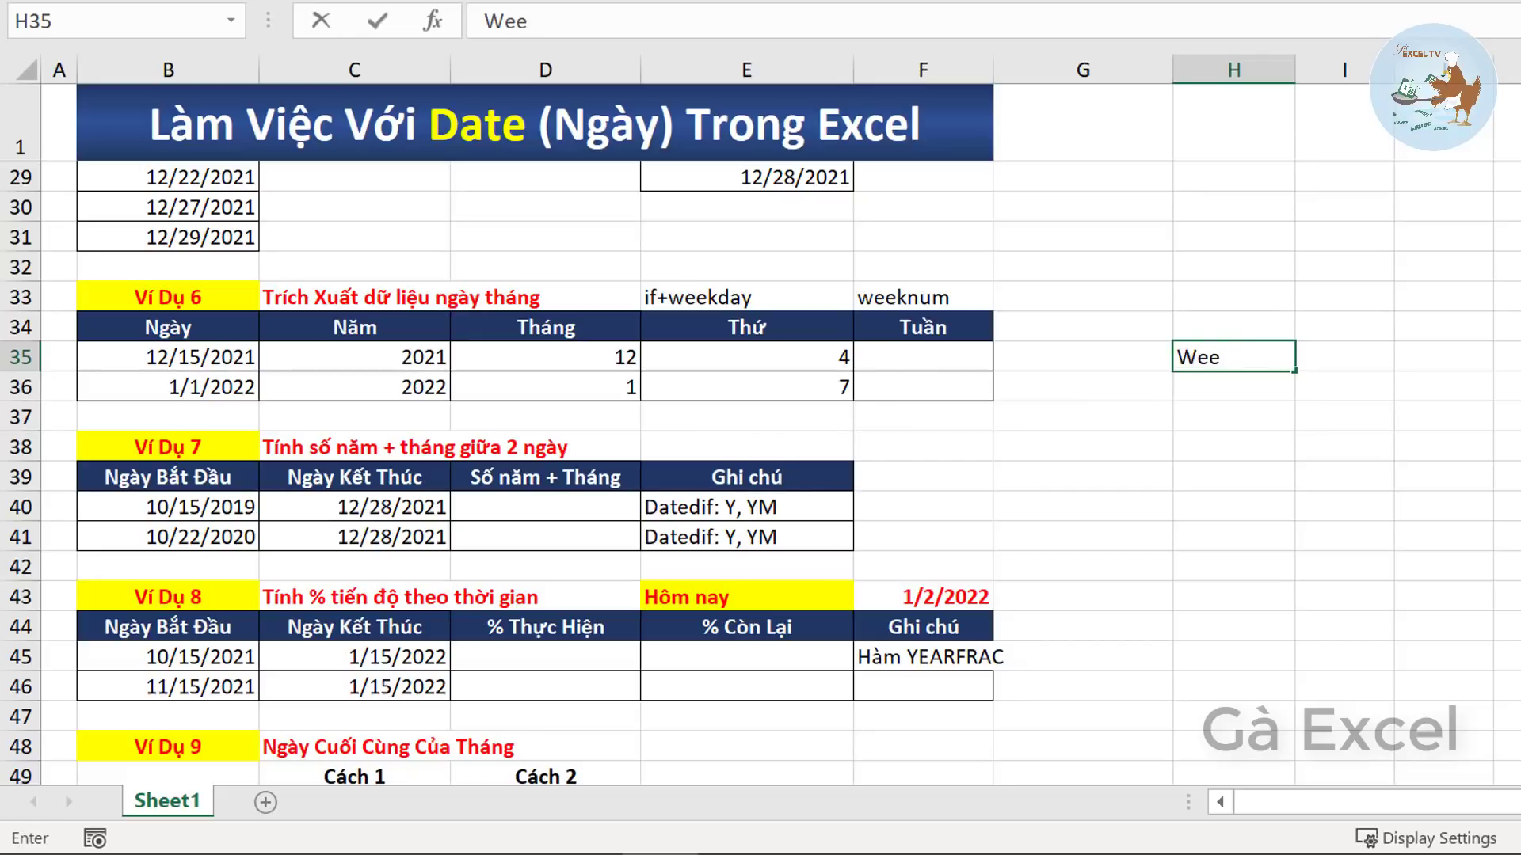
{"action": "key", "text": "Tab"}
{"action": "type", "text": "`"}
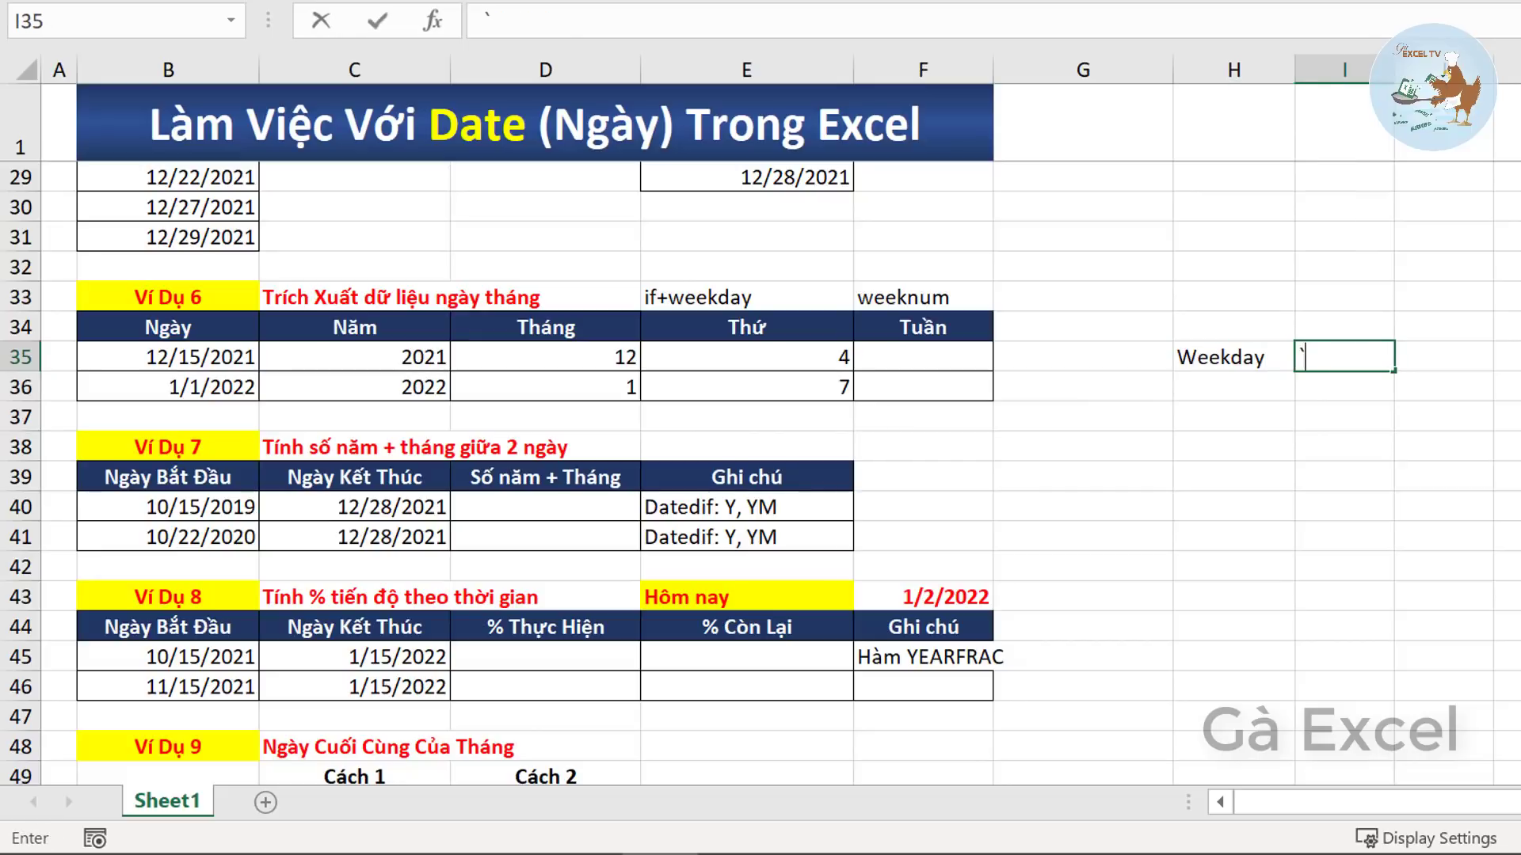
{"action": "key", "text": "Tab"}
{"action": "type", "text": "Chu Nhat"}
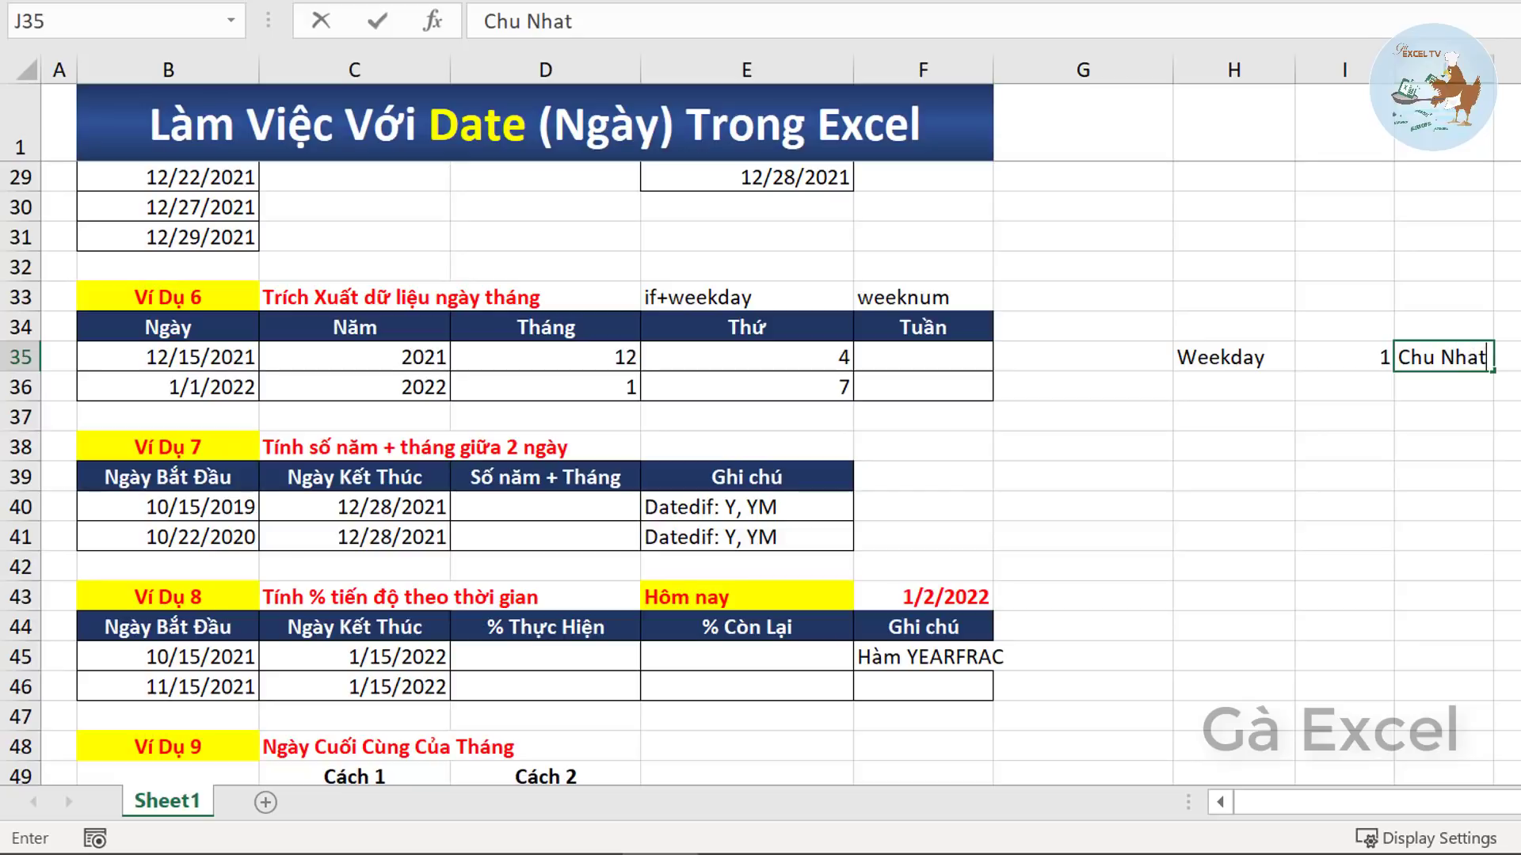
{"action": "key", "text": "Return"}
{"action": "type", "text": "2->7"}
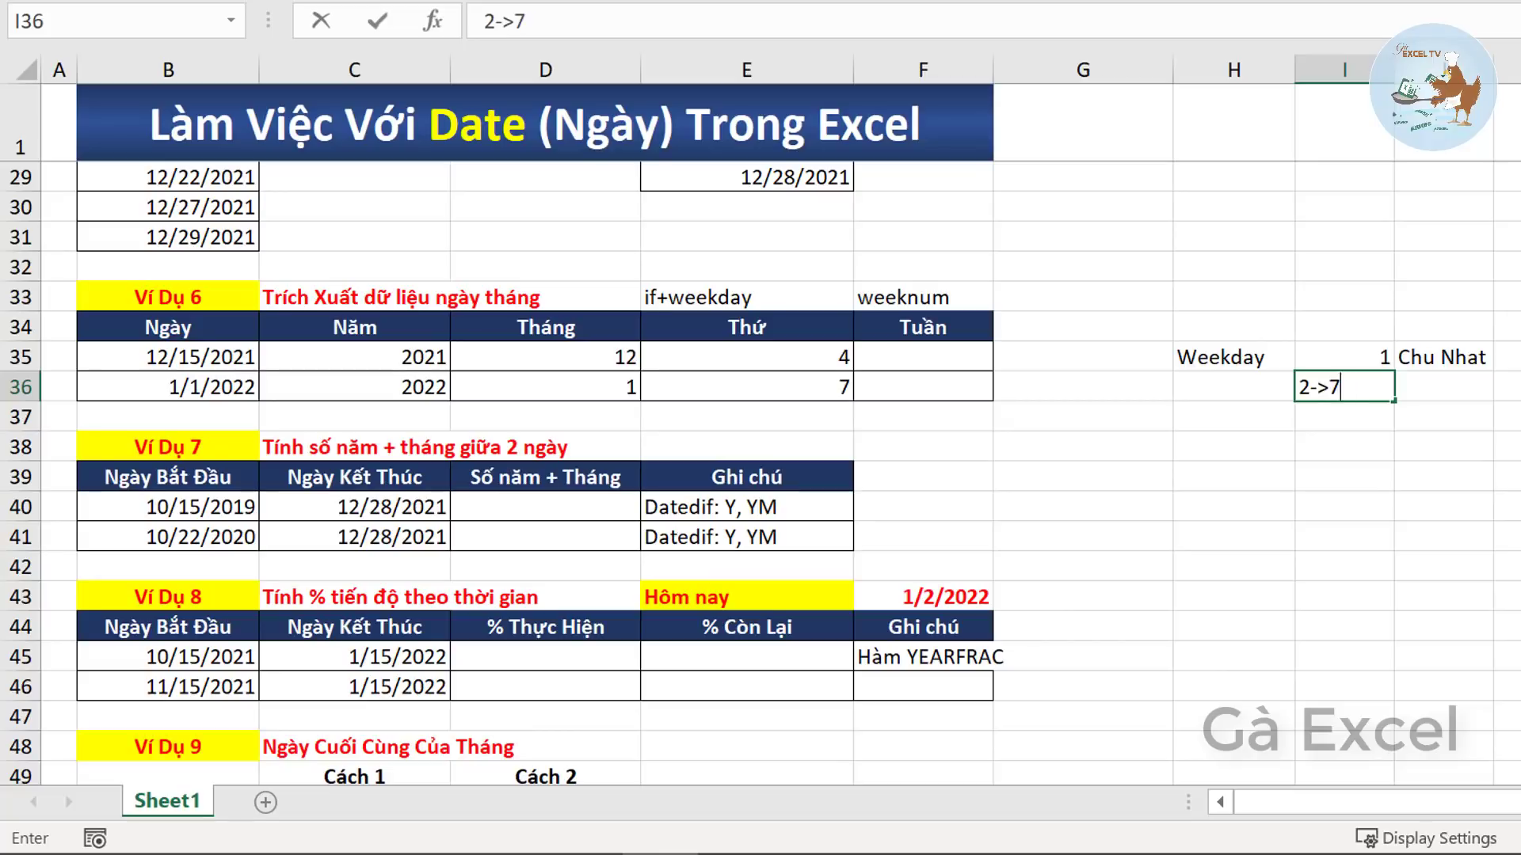
{"action": "key", "text": "Tab"}
{"action": "type", "text": "Thu 2->7"}
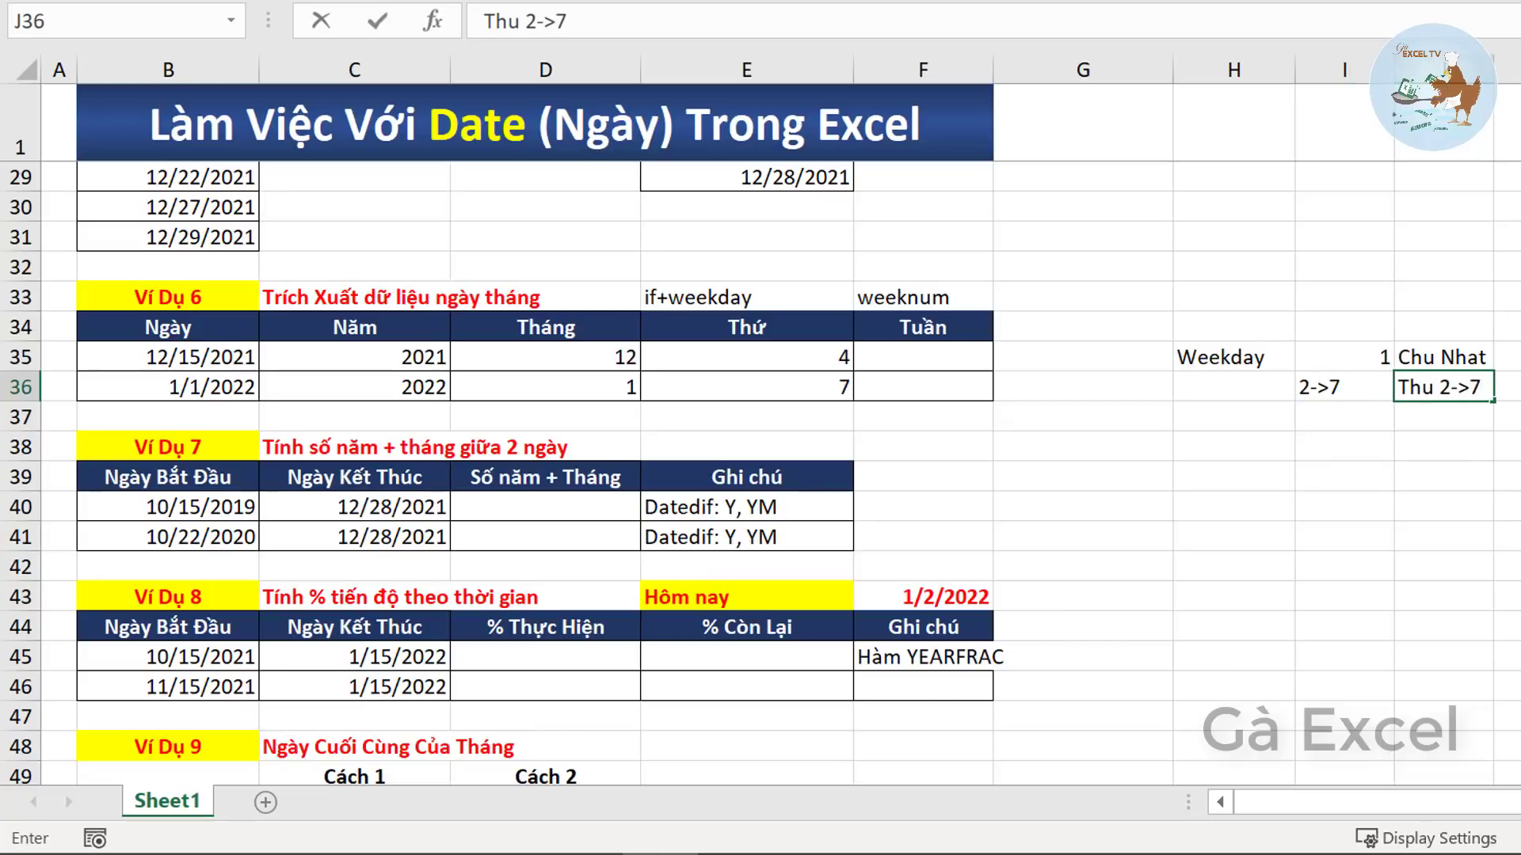
{"action": "key", "text": "Return"}
{"action": "key", "text": "Left"}
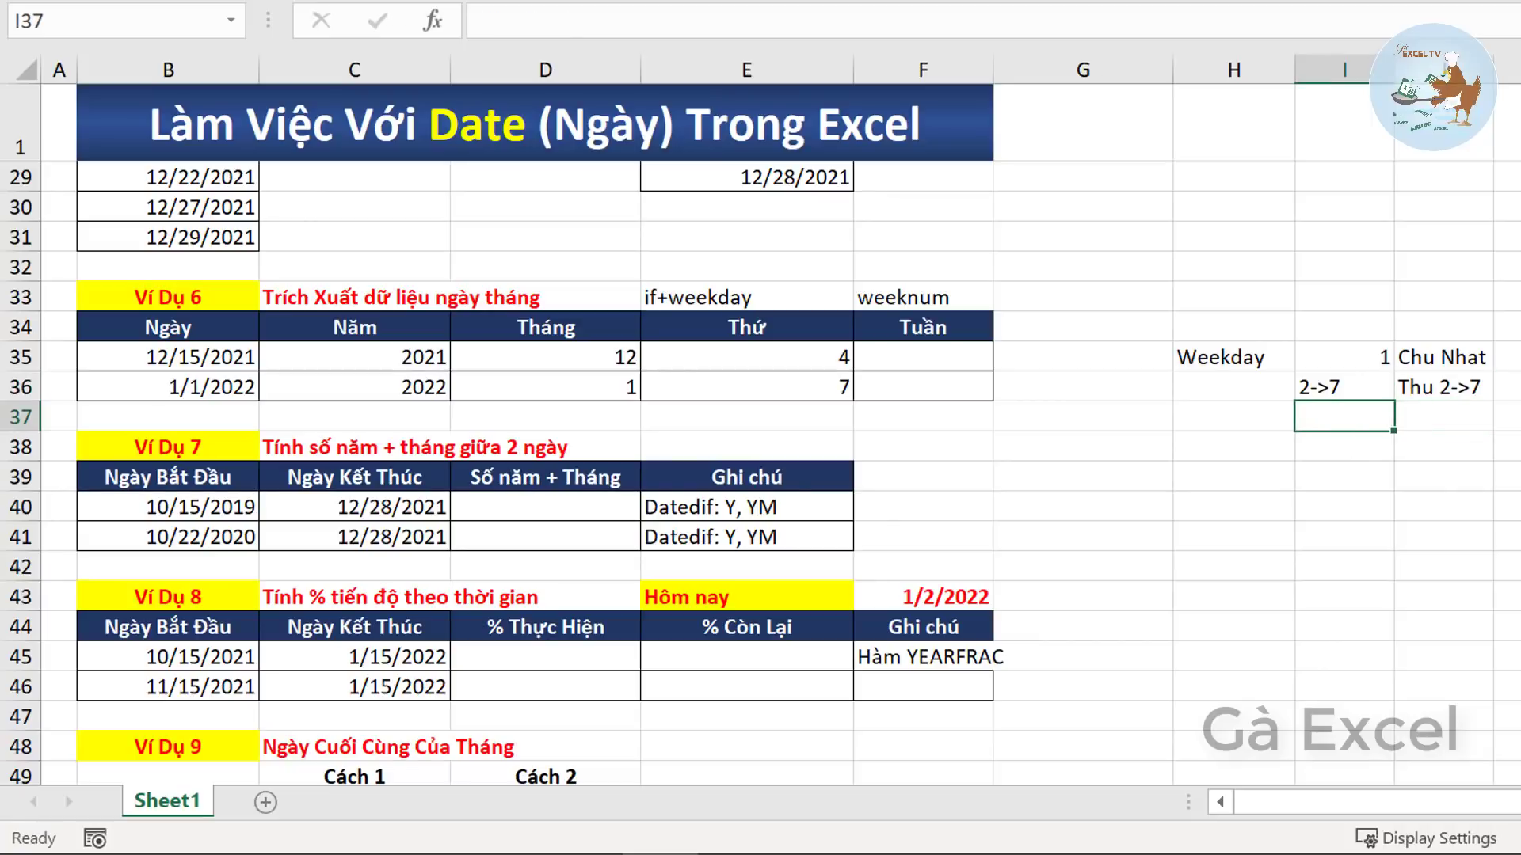
- Review the four weekday legend cells in I35:J36
{"action": "left_click", "coordinate": [1347, 355]}
{"action": "left_click", "coordinate": [1406, 360]}
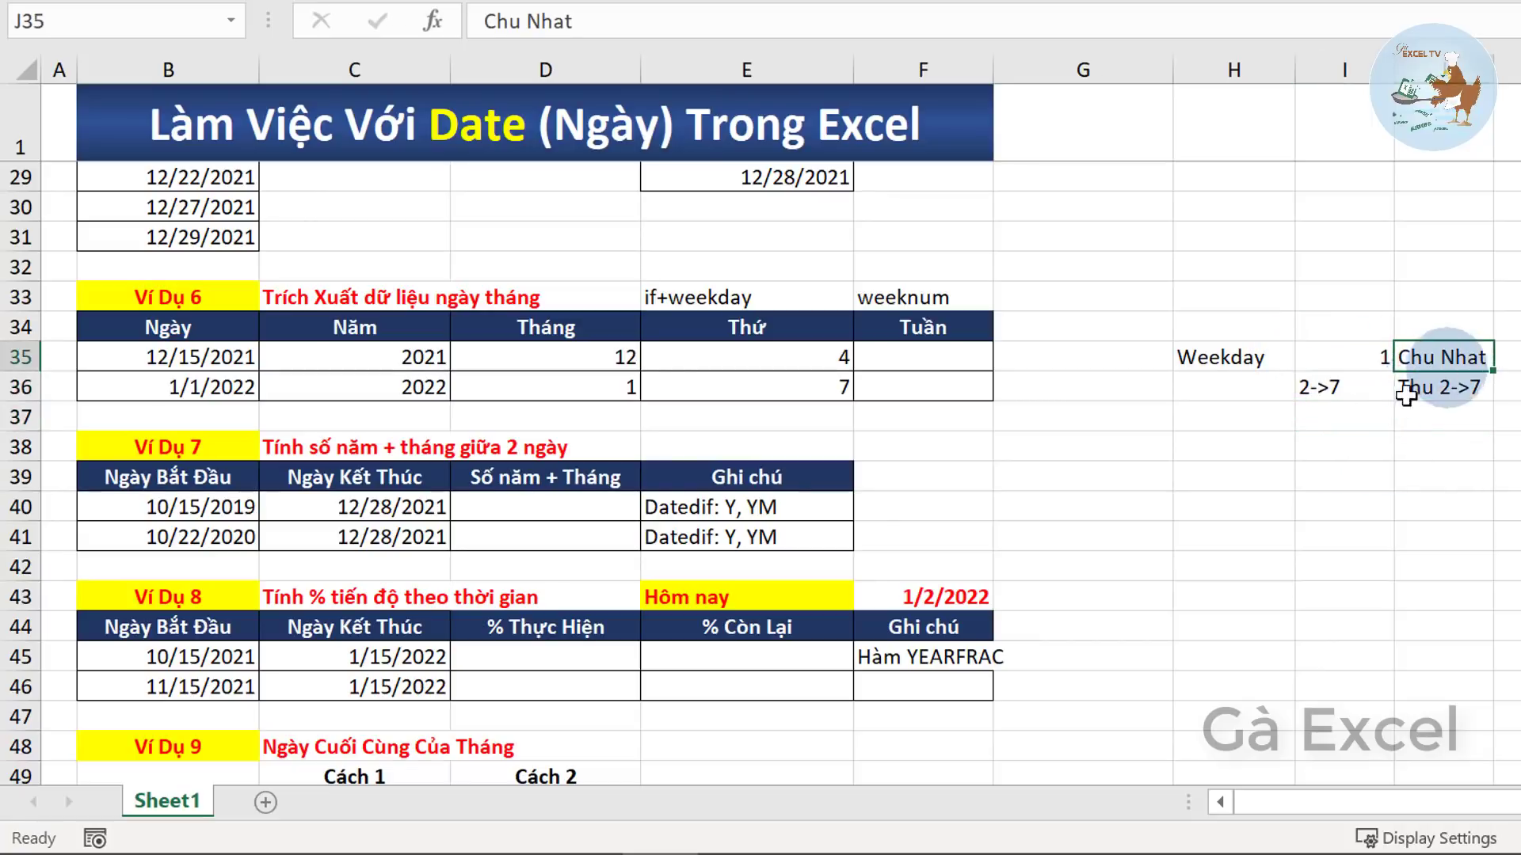
{"action": "left_click", "coordinate": [1328, 396]}
{"action": "left_click", "coordinate": [1447, 392]}
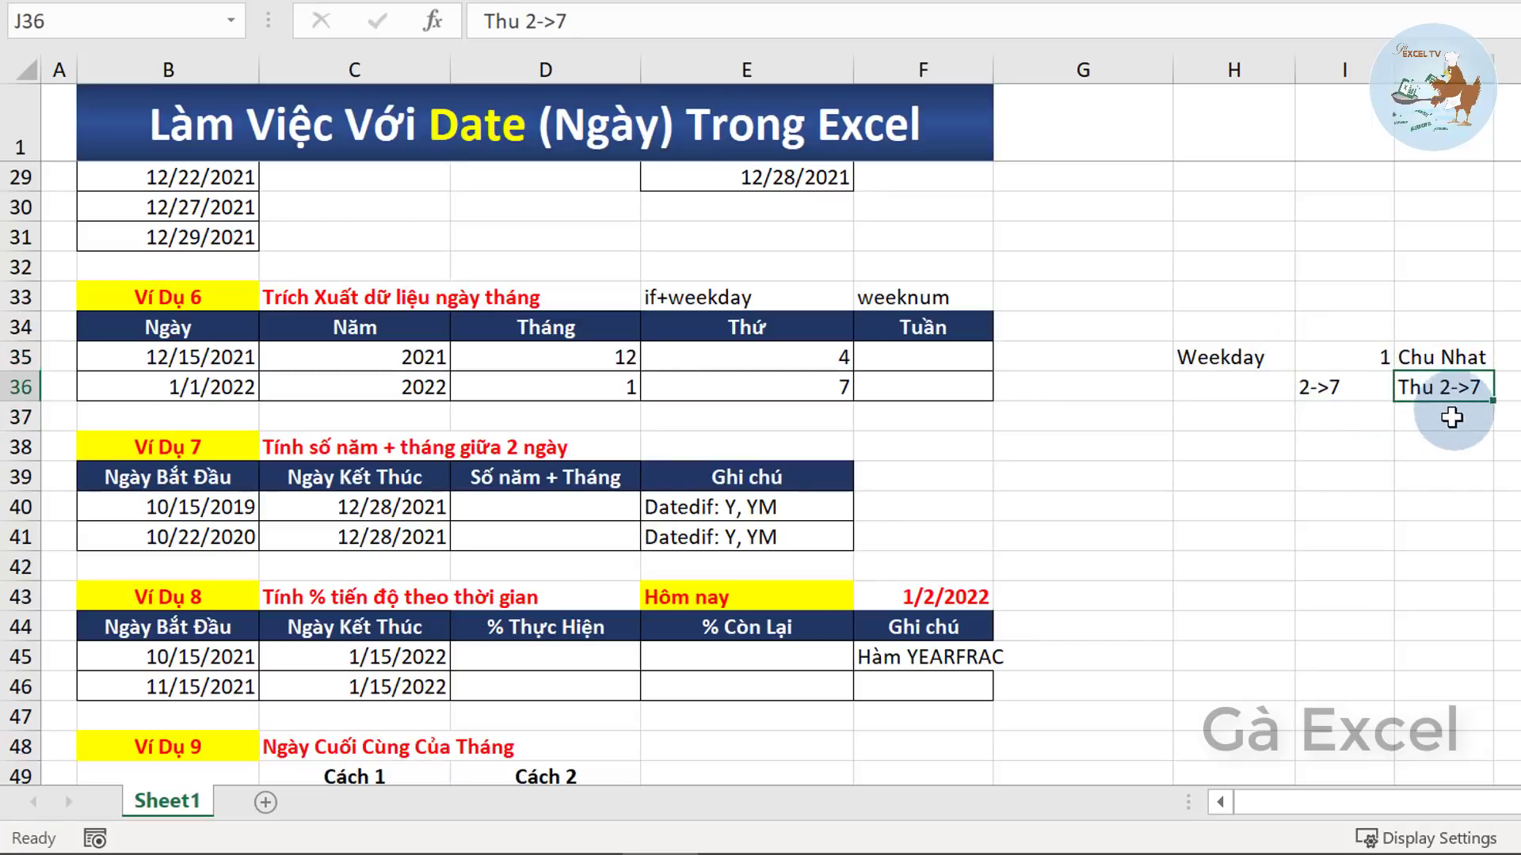
- Rewrite E35 as =IF(WEEKDAY(B35)=1,'CN','Thứ '&WEEKDAY(B35)) and fill it to E36, showing Thứ 4 and Thứ 7
{"action": "double_click", "coordinate": [740, 360]}
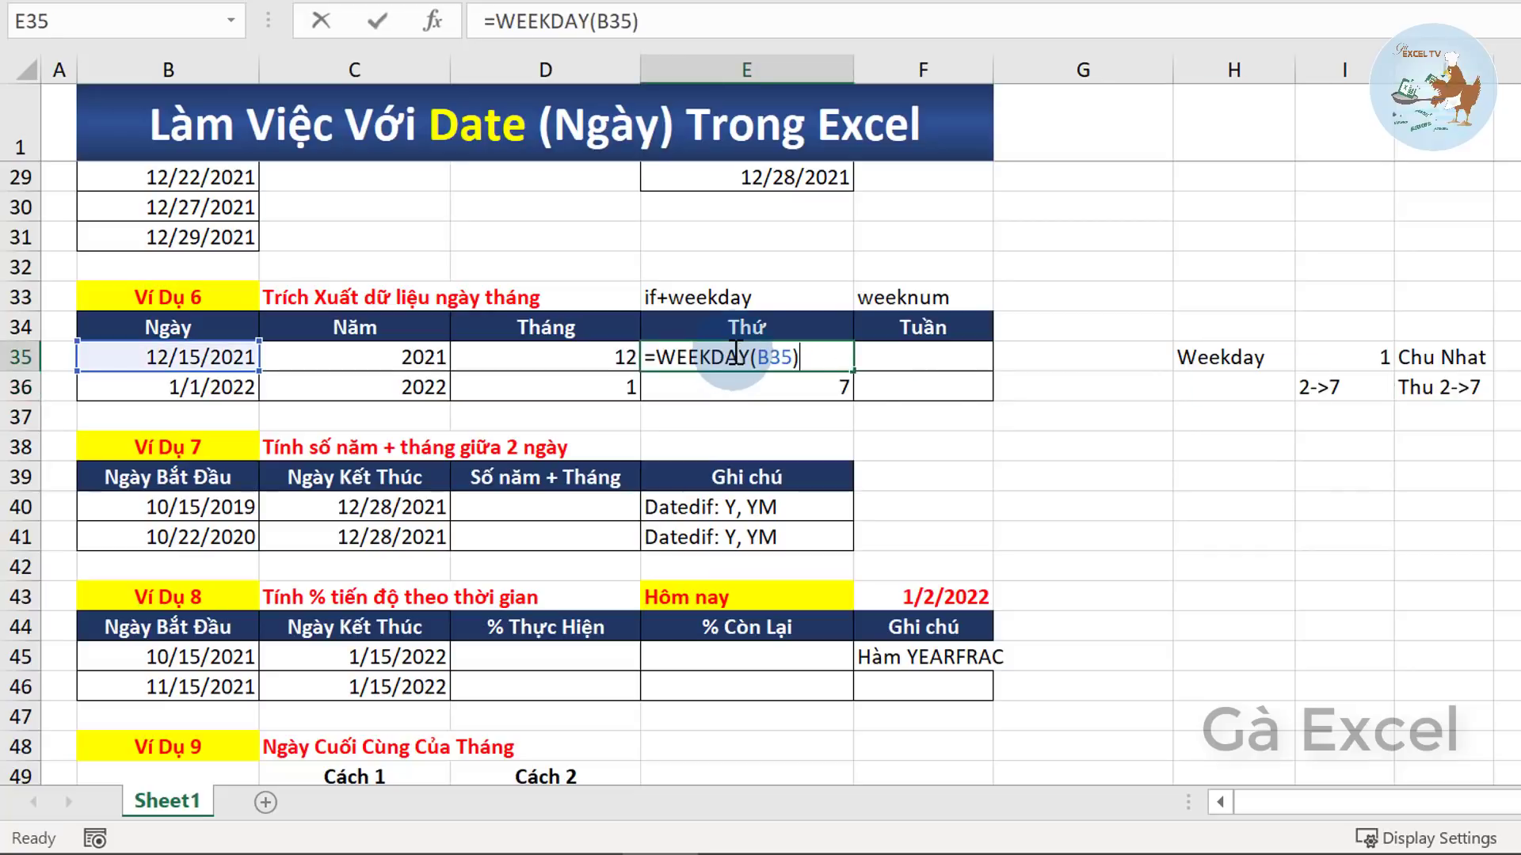
{"action": "left_click", "coordinate": [656, 361]}
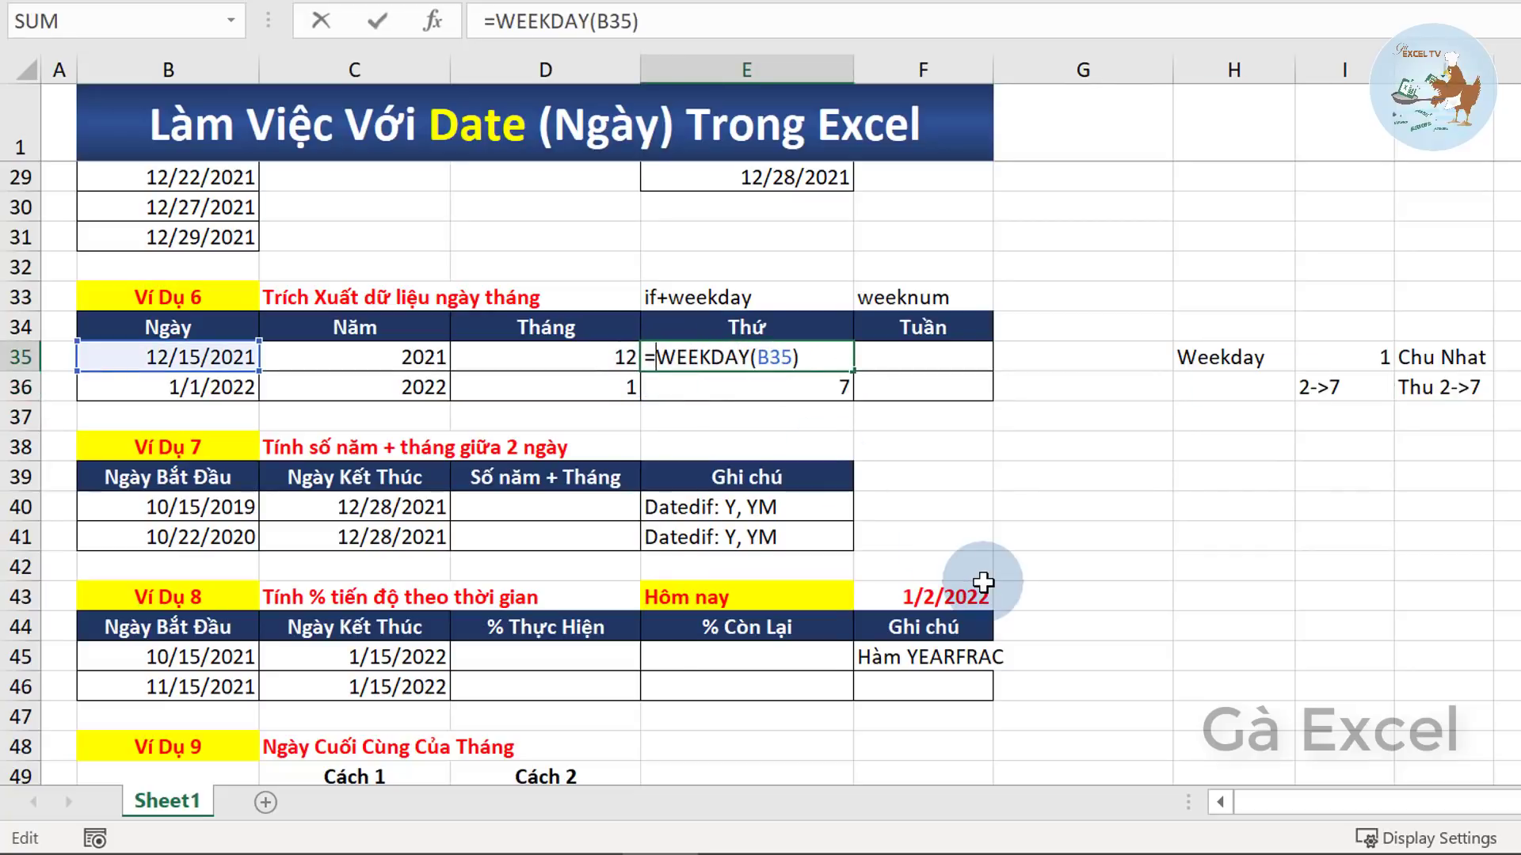
{"action": "type", "text": "if("}
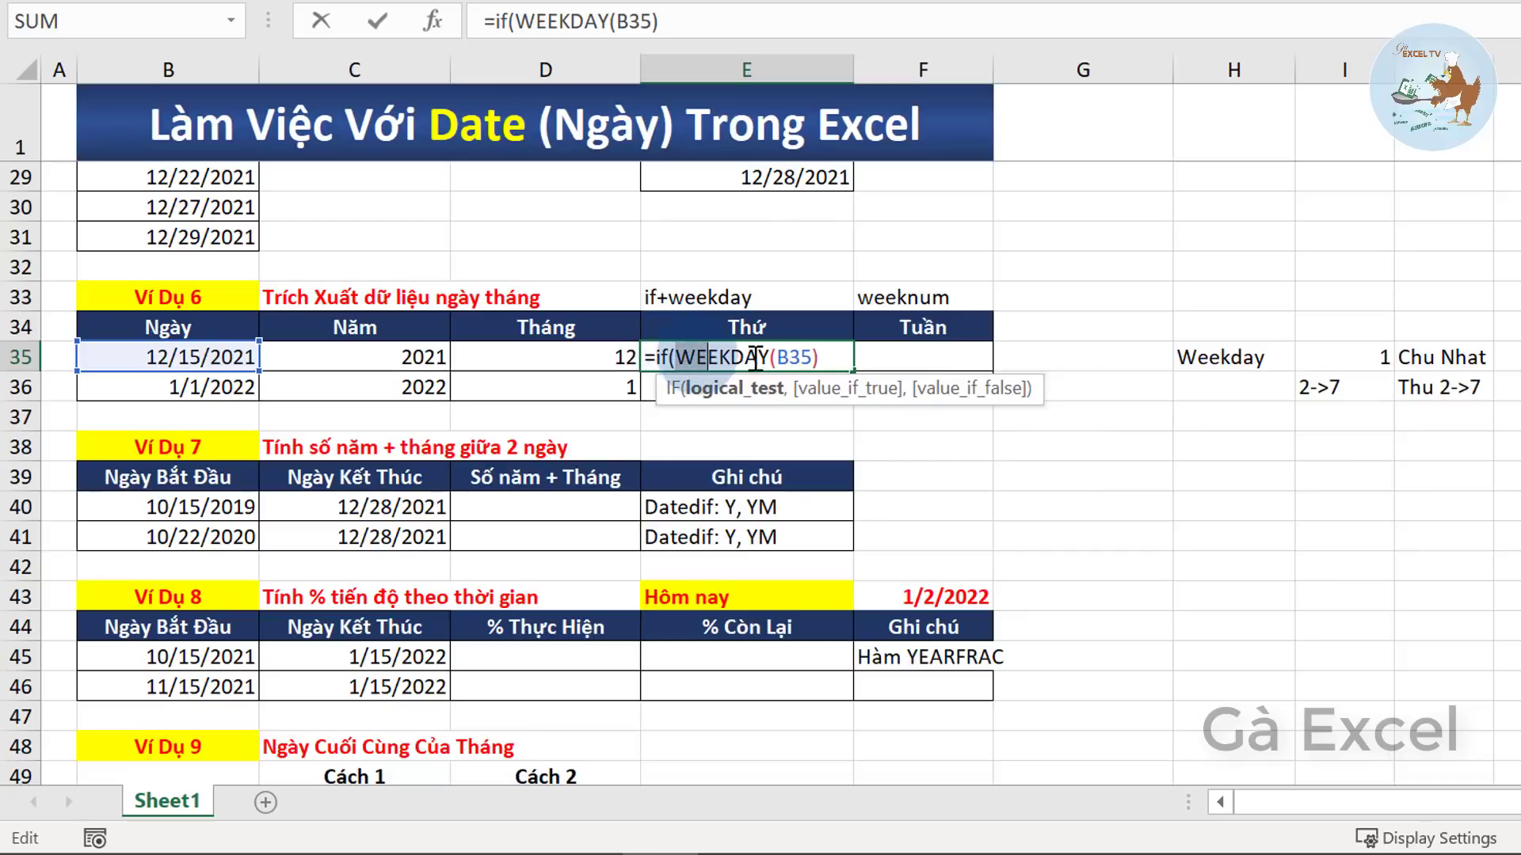
{"action": "left_click", "coordinate": [835, 359]}
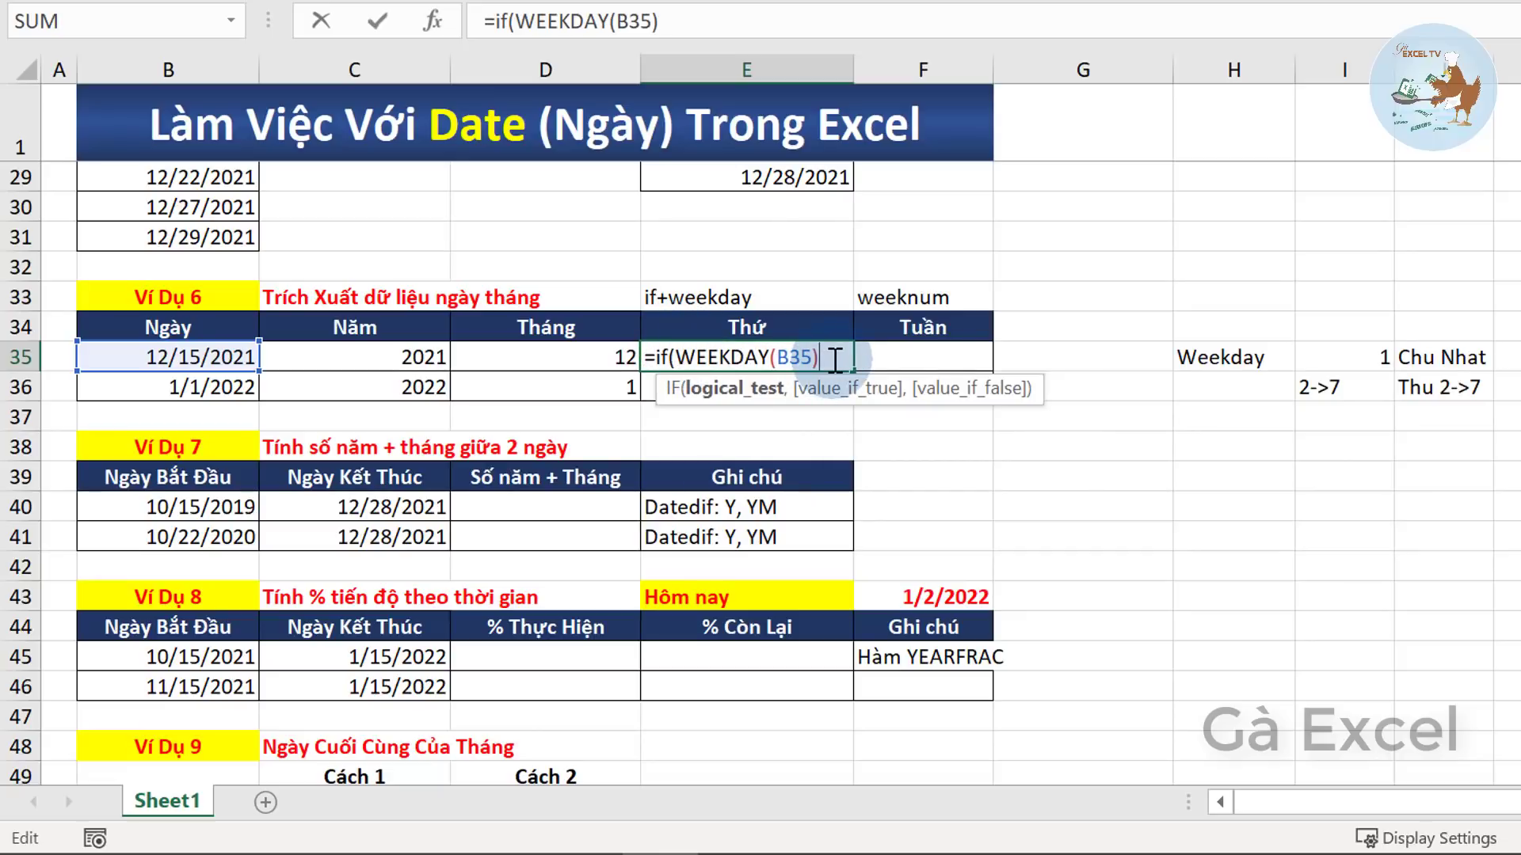
{"action": "type", "text": "=1"}
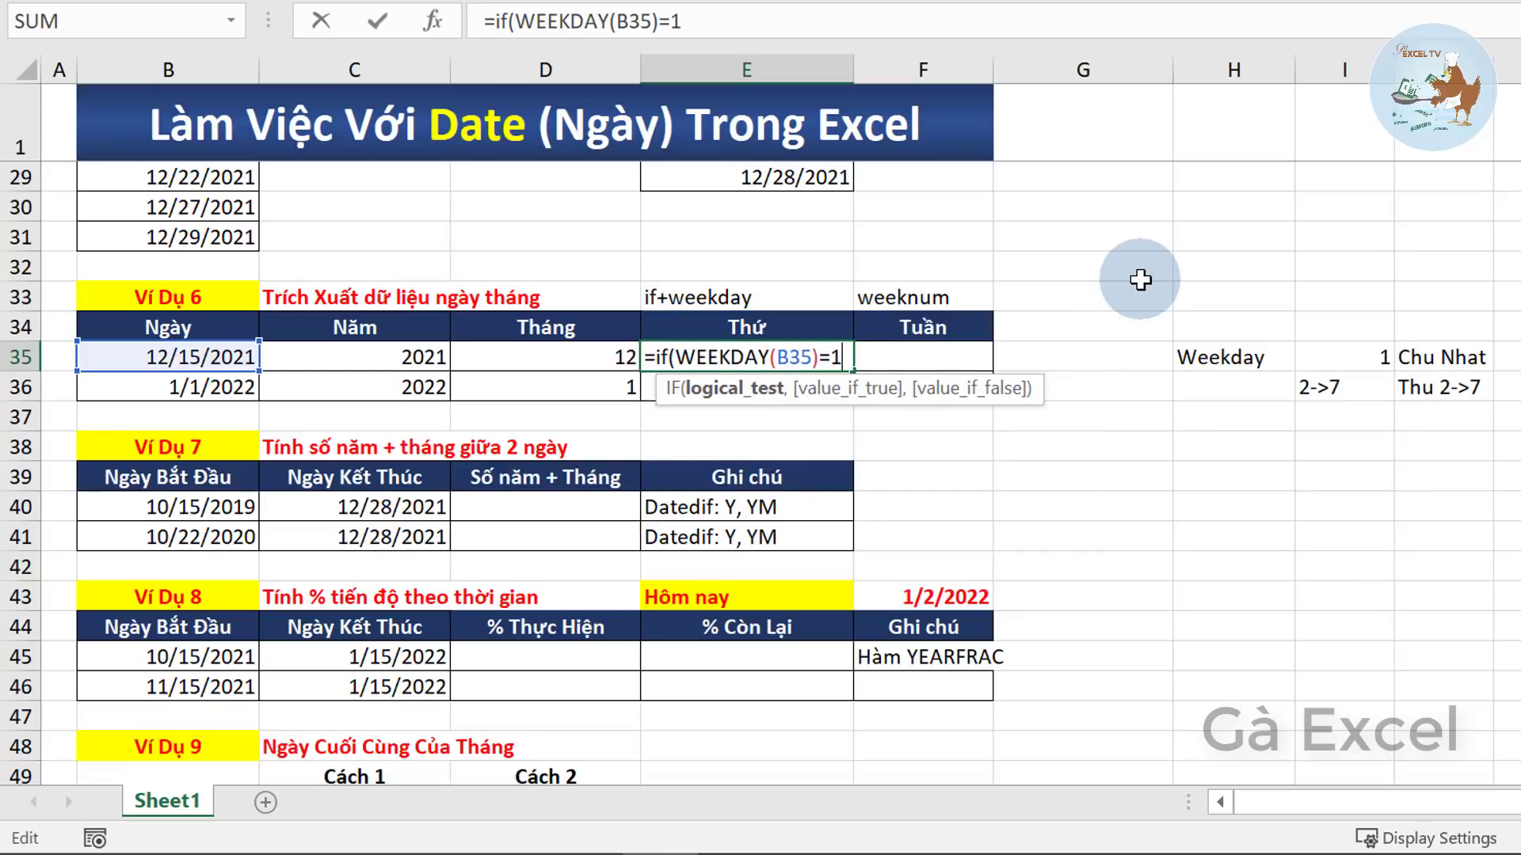
{"action": "type", "text": ",\"CN"}
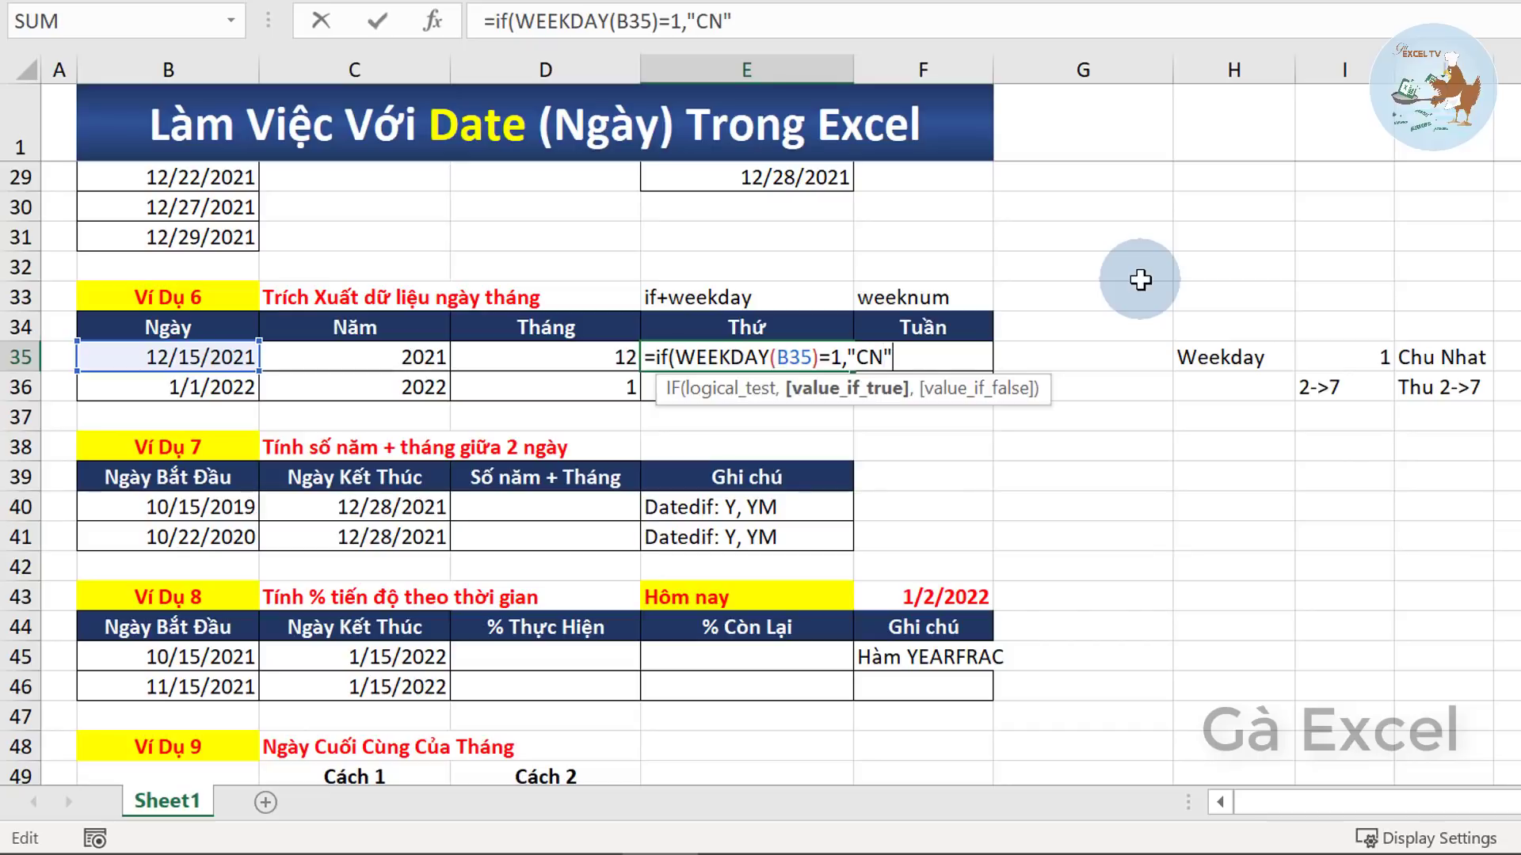
{"action": "type", "text": ",\"Thứ"}
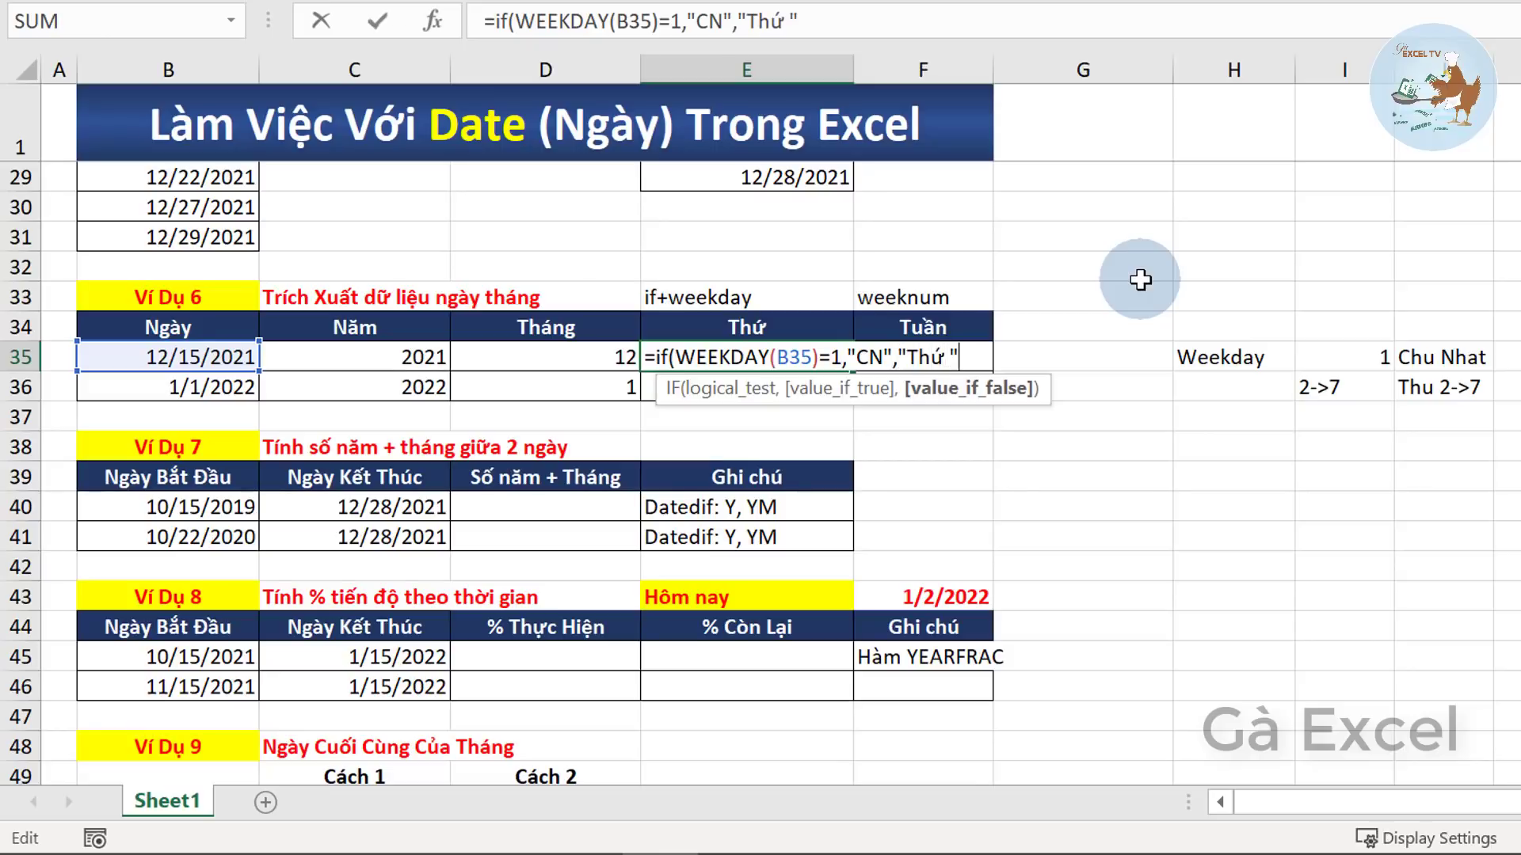
{"action": "type", "text": "e"}
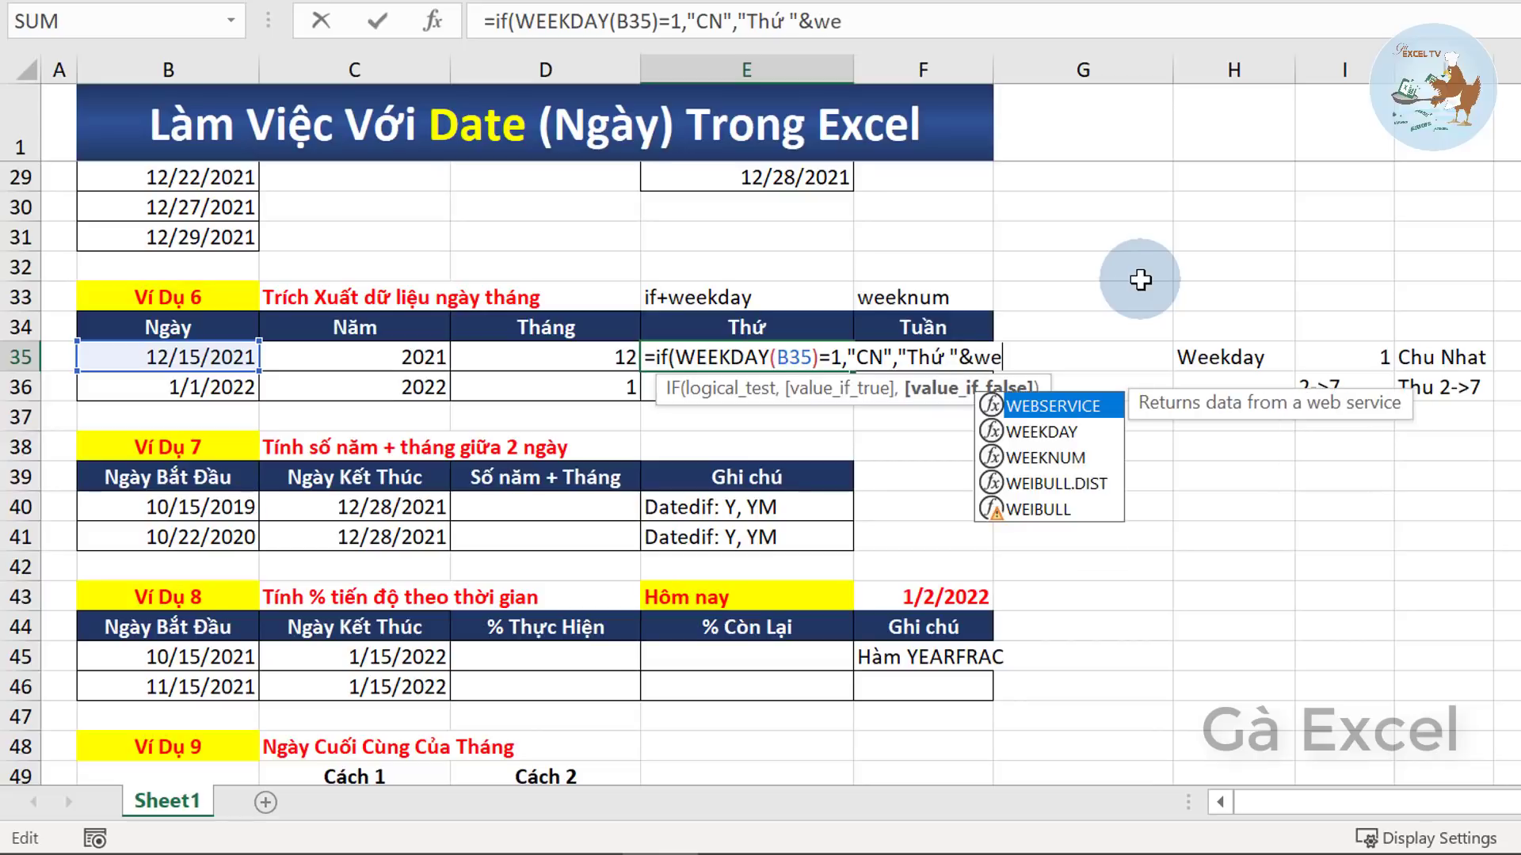
{"action": "type", "text": "e"}
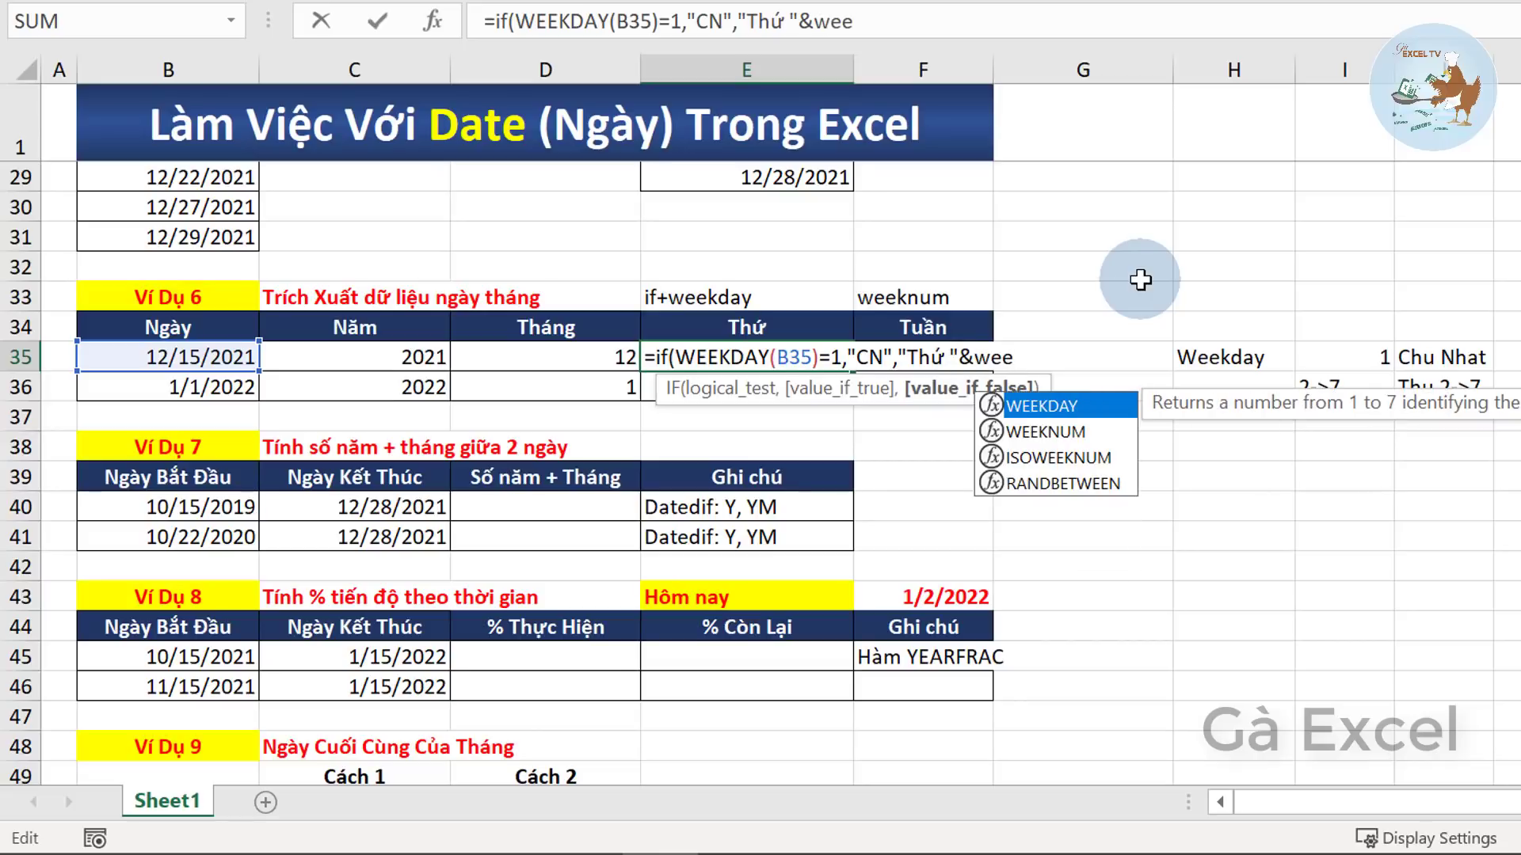
{"action": "type", "text": "kday("}
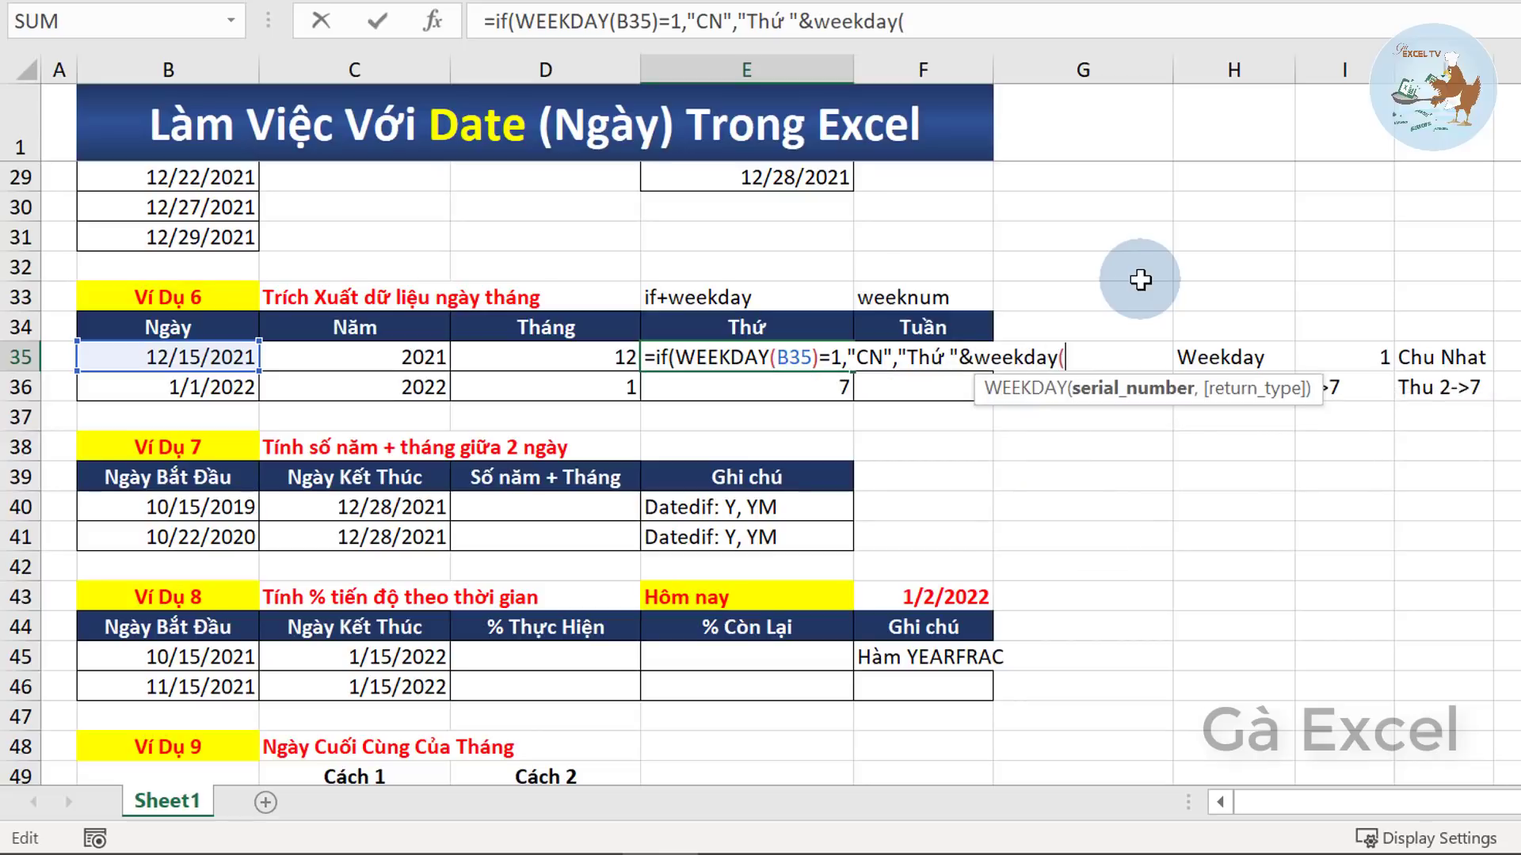
{"action": "left_click", "coordinate": [182, 354]}
{"action": "type", "text": ")"}
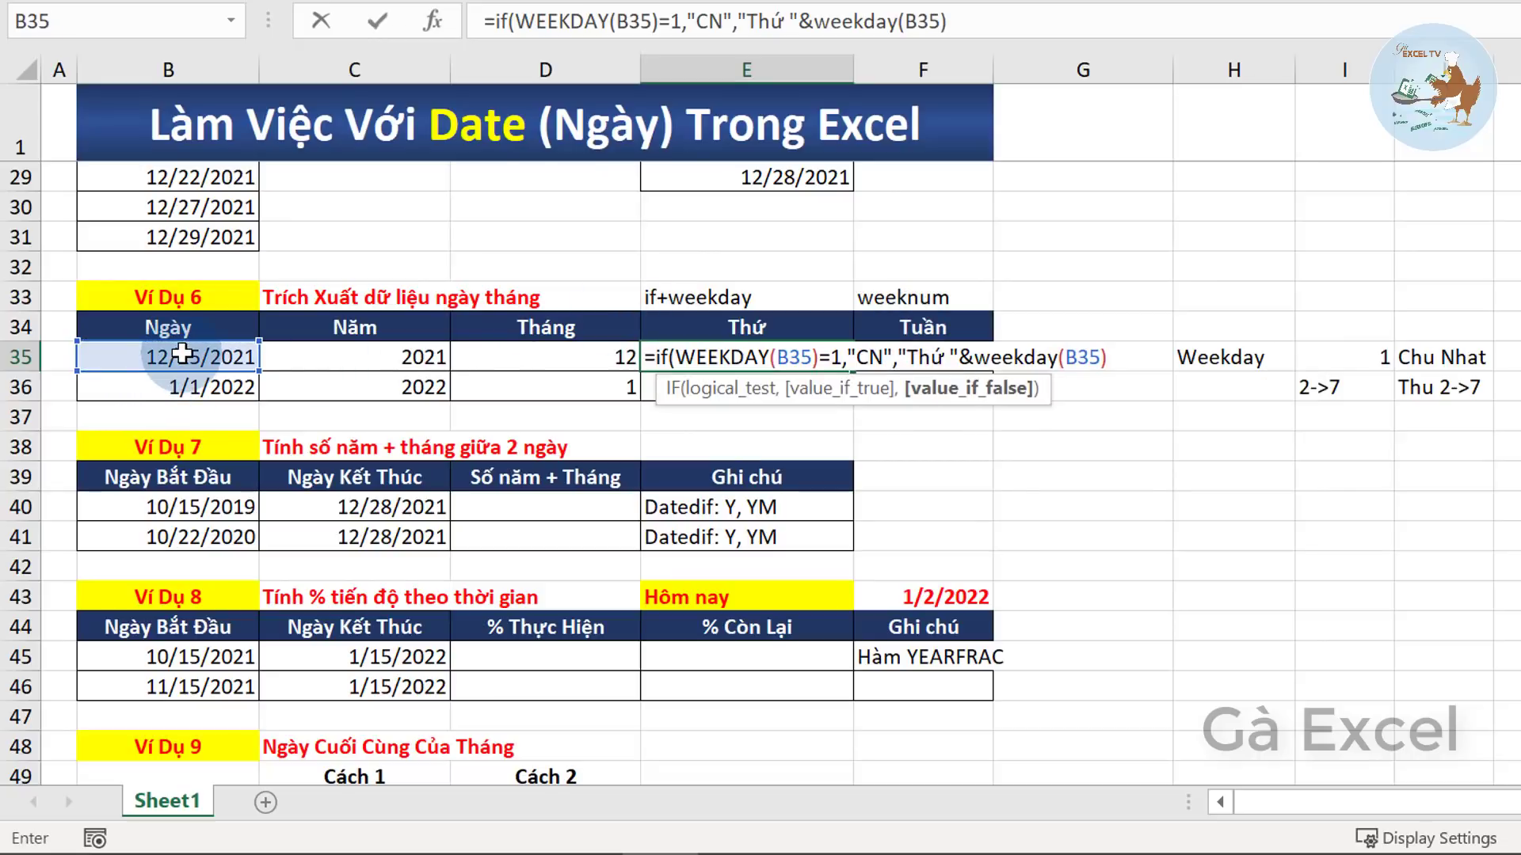
{"action": "type", "text": ")"}
{"action": "key", "text": "Return"}
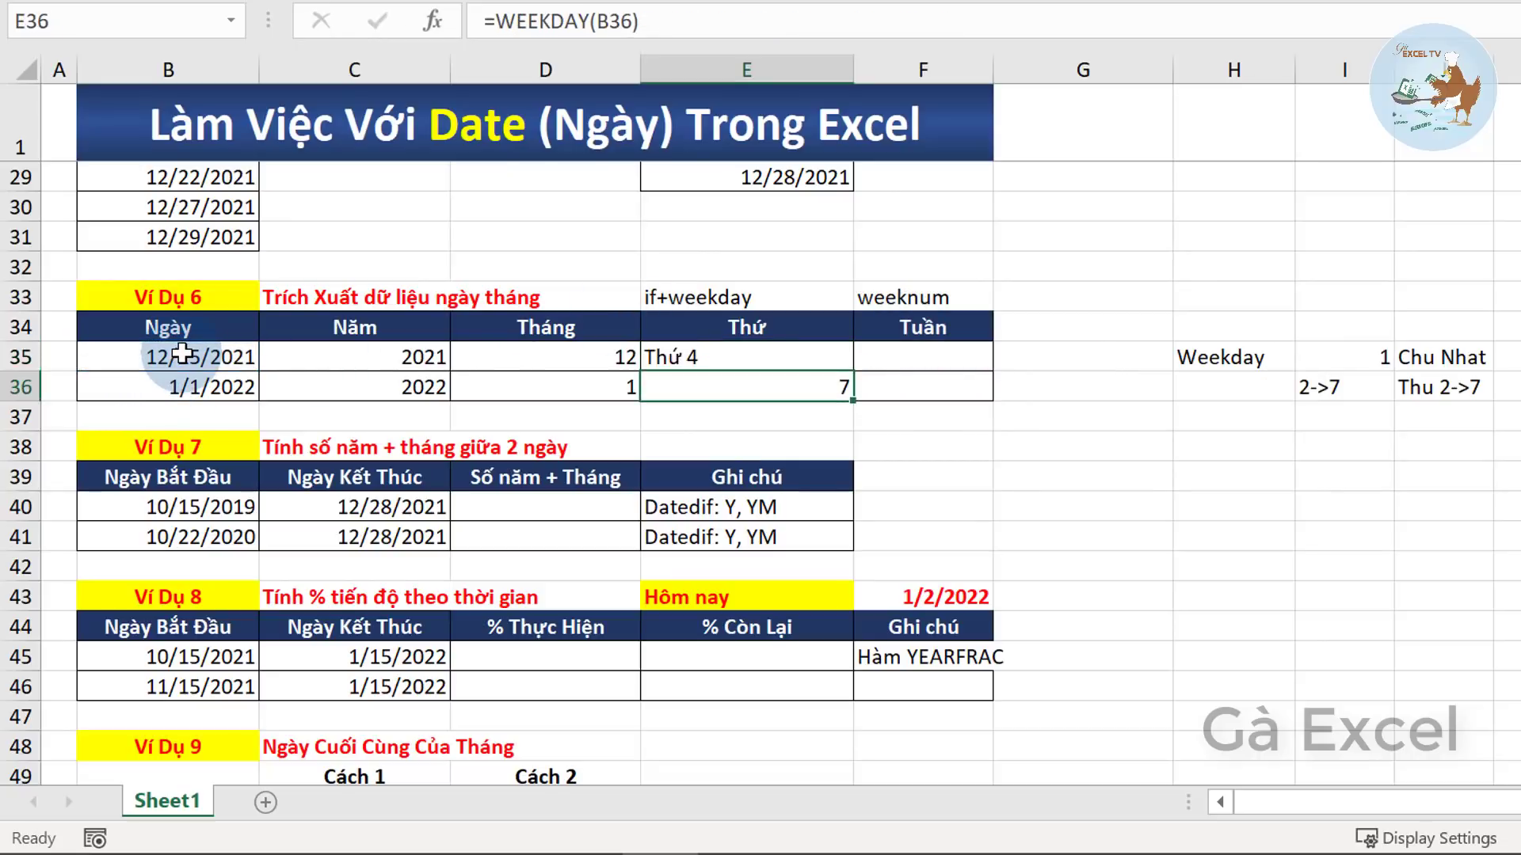
{"action": "key", "text": "Up"}
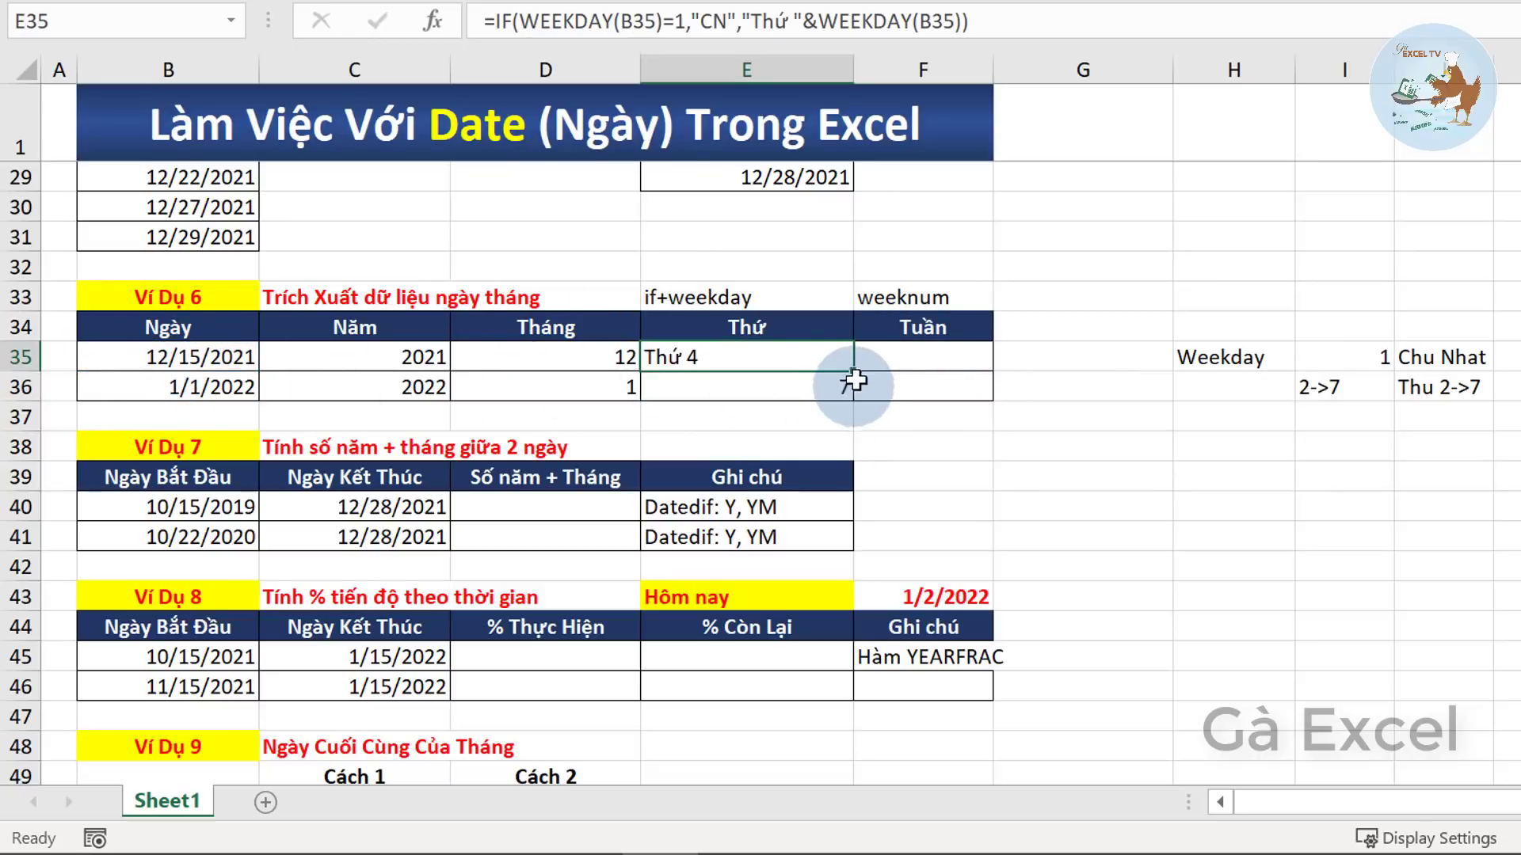
{"action": "left_click_drag", "start_coordinate": [854, 371], "coordinate": [855, 394]}
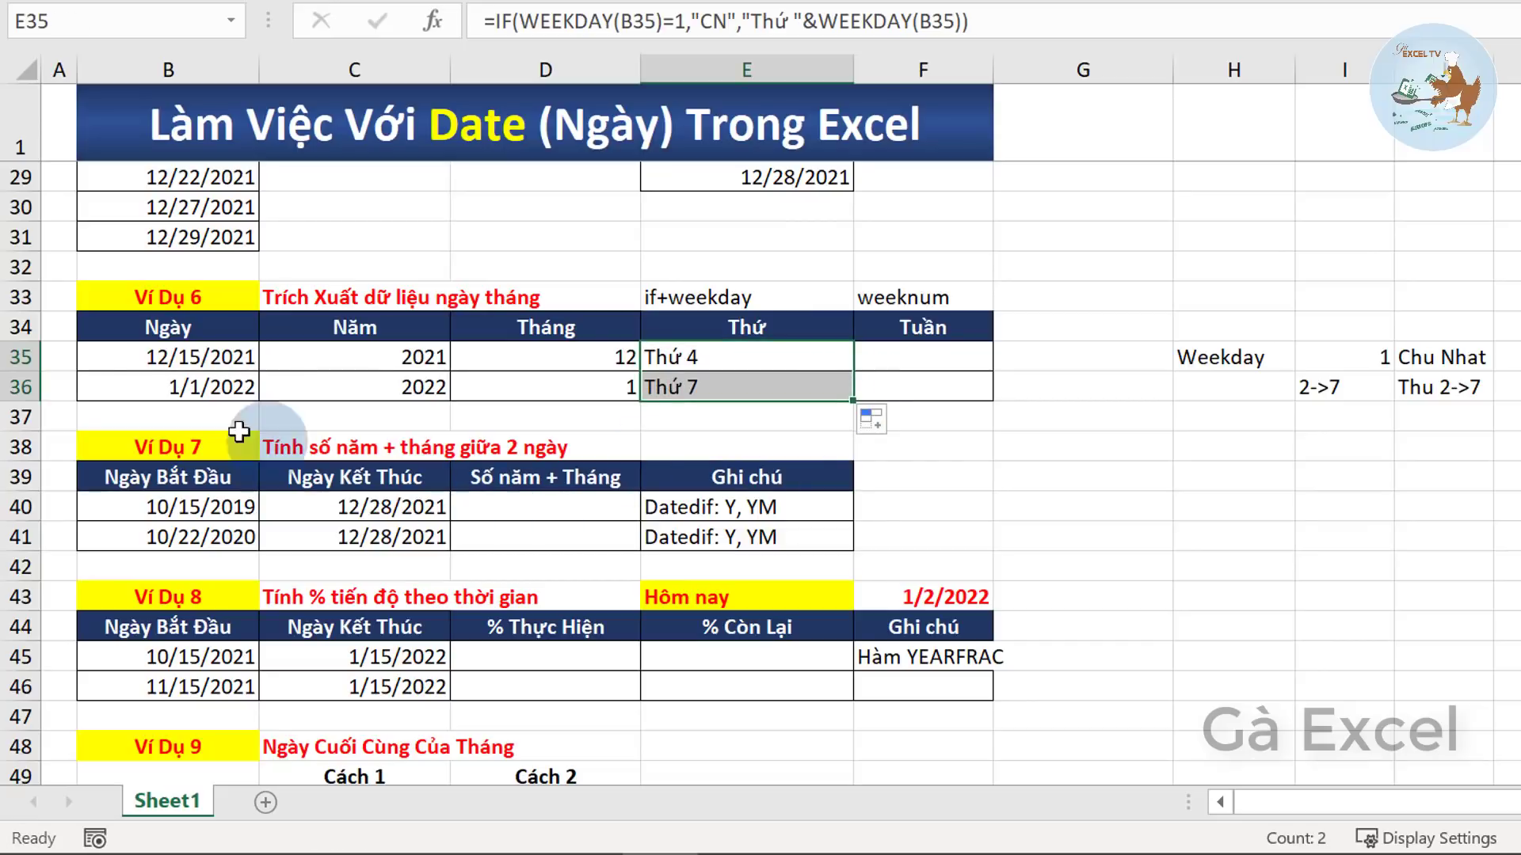
{"action": "double_click", "coordinate": [190, 388]}
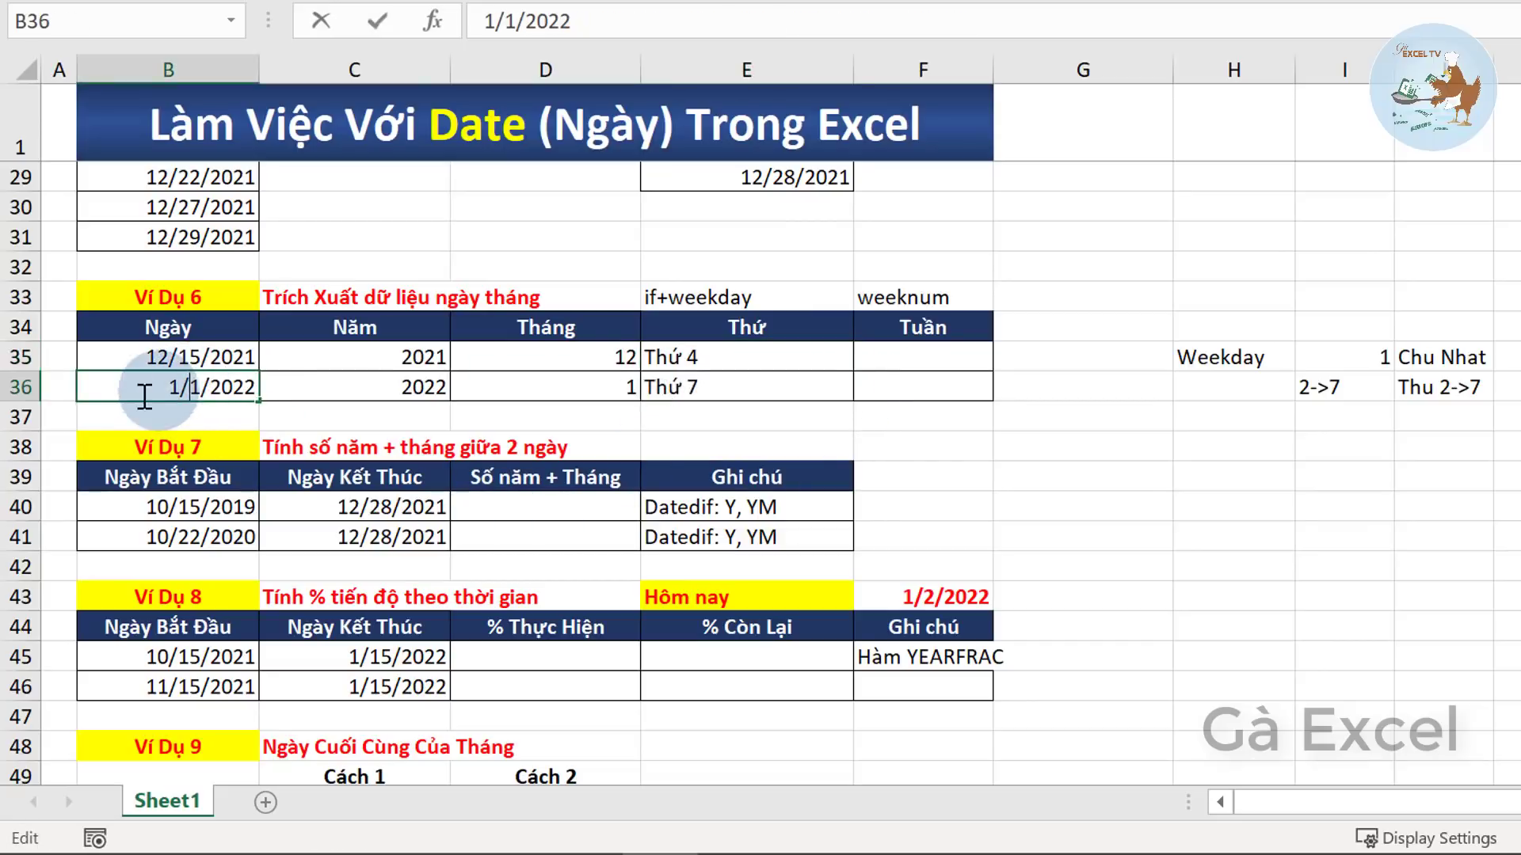
{"action": "double_click", "coordinate": [200, 388]}
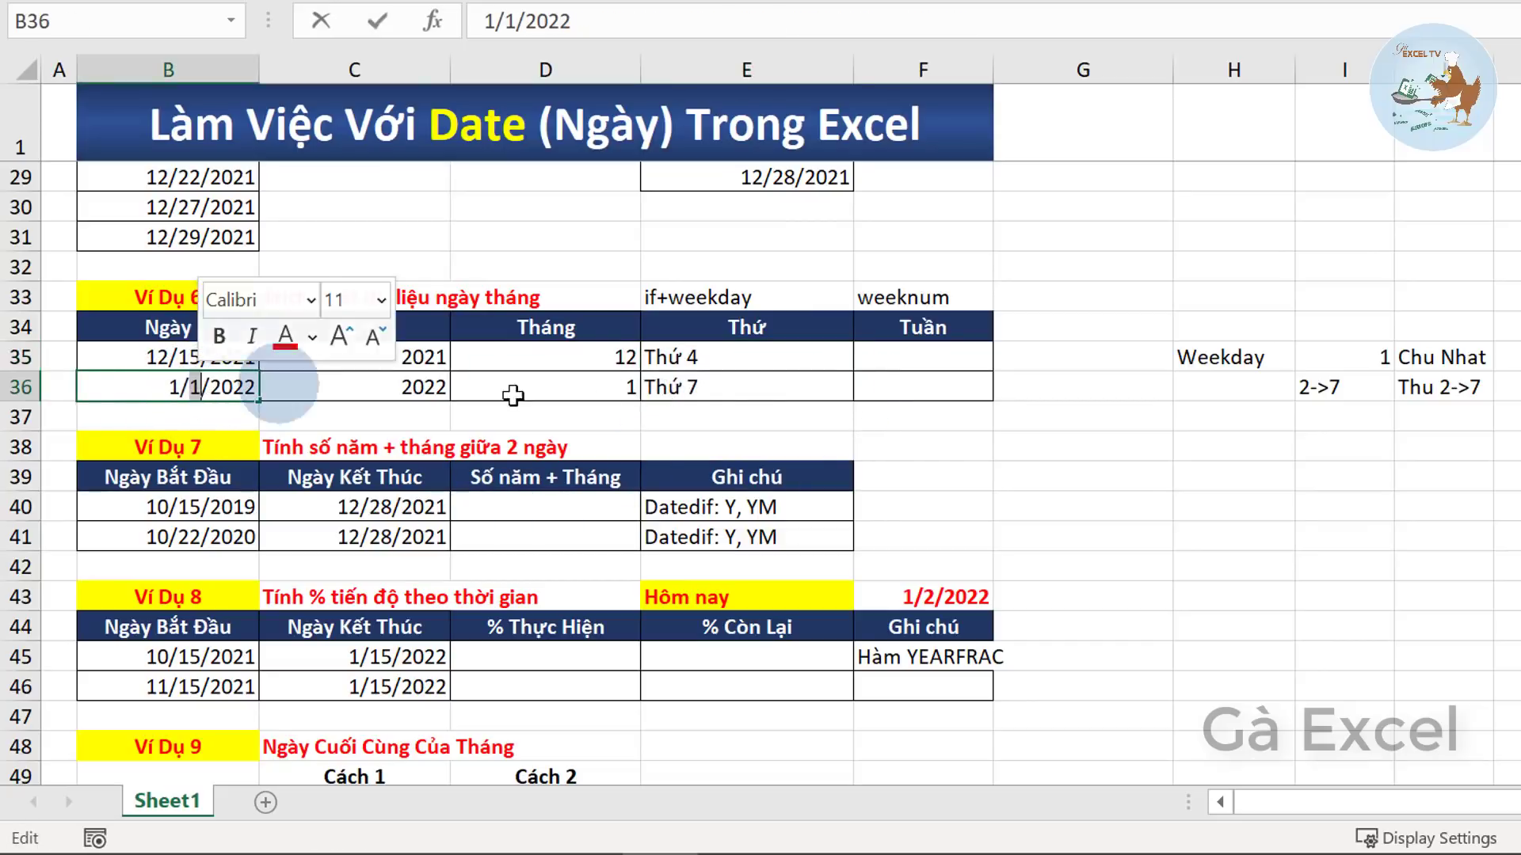
{"action": "type", "text": "2"}
{"action": "key", "text": "Return"}
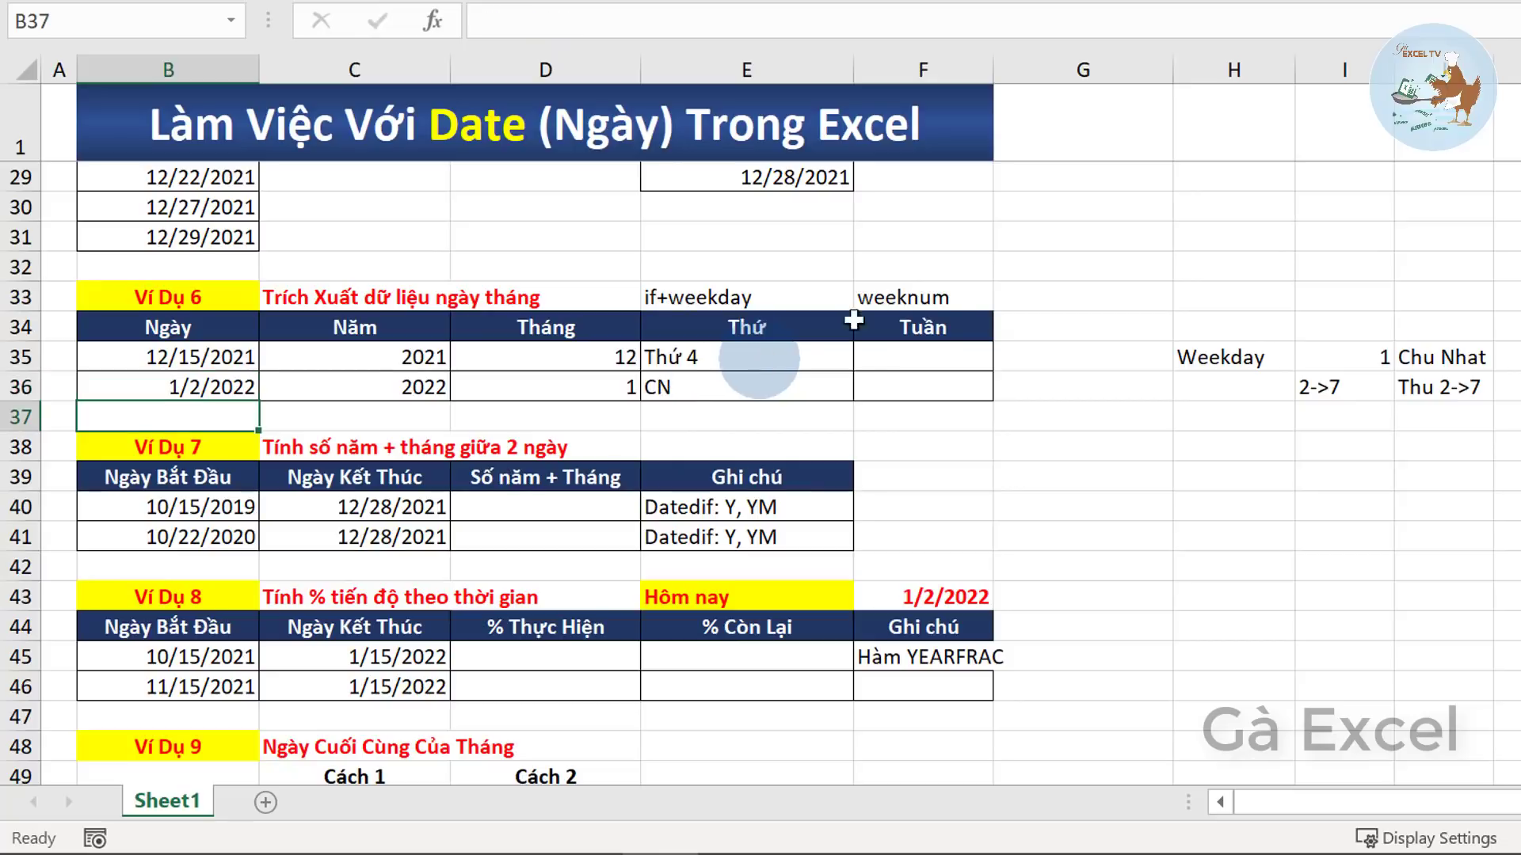
{"action": "left_click", "coordinate": [774, 385]}
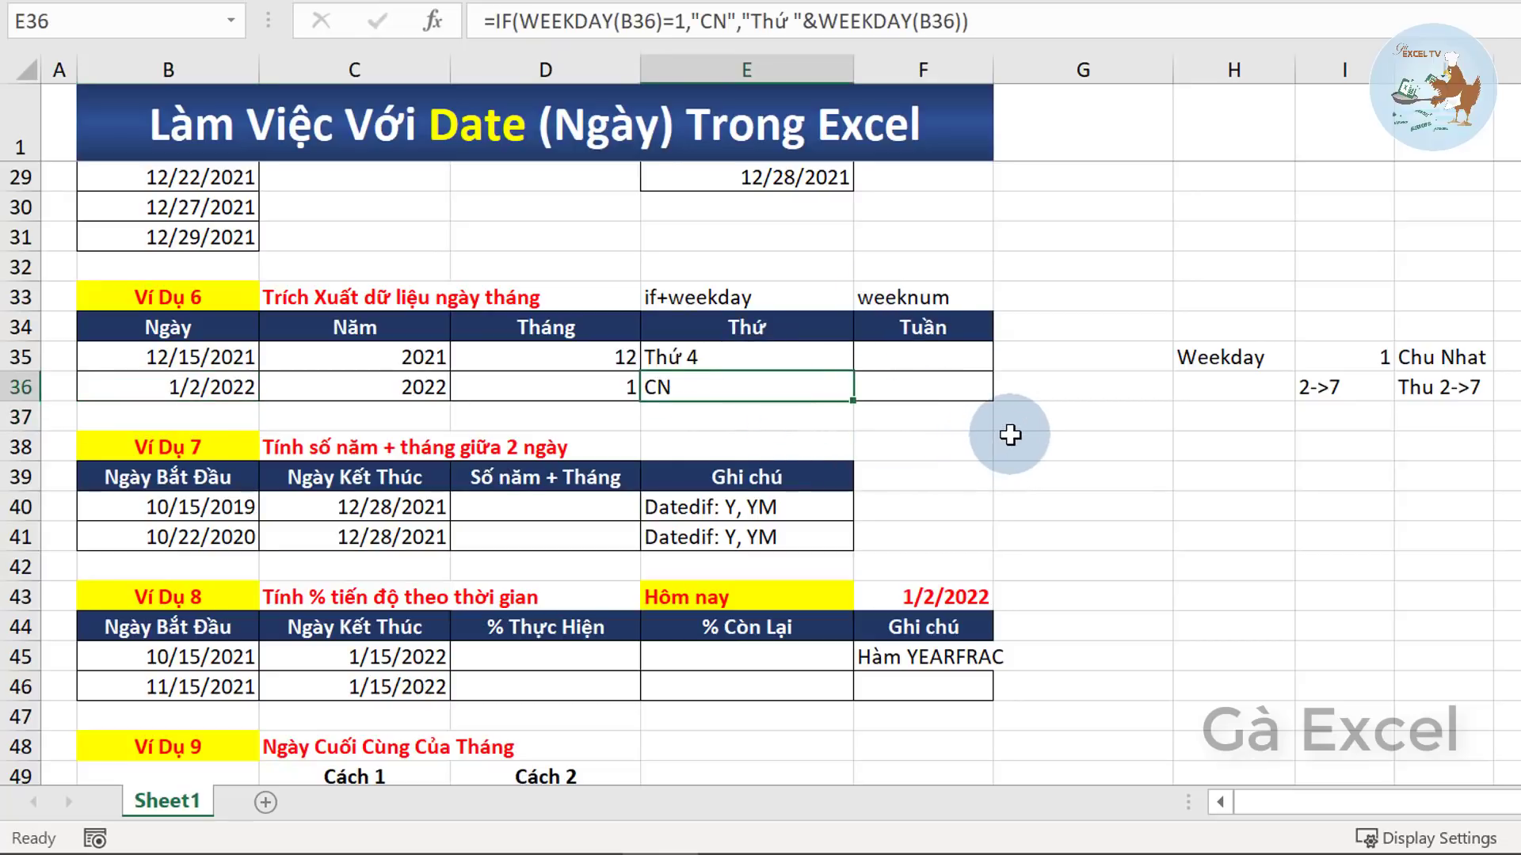
{"action": "left_click", "coordinate": [792, 358]}
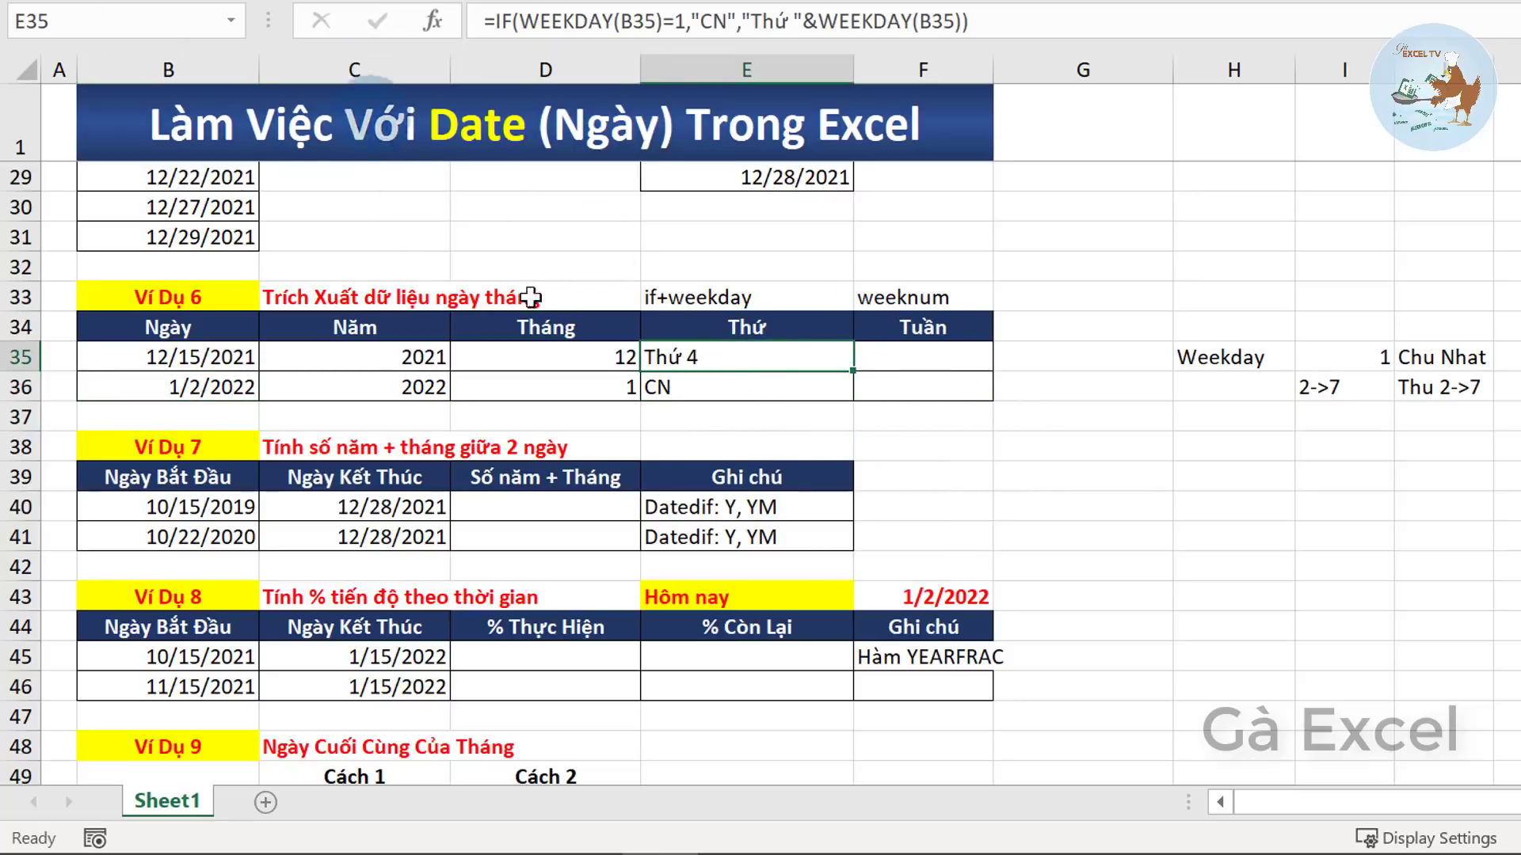
{"action": "key", "text": "ctrl+z"}
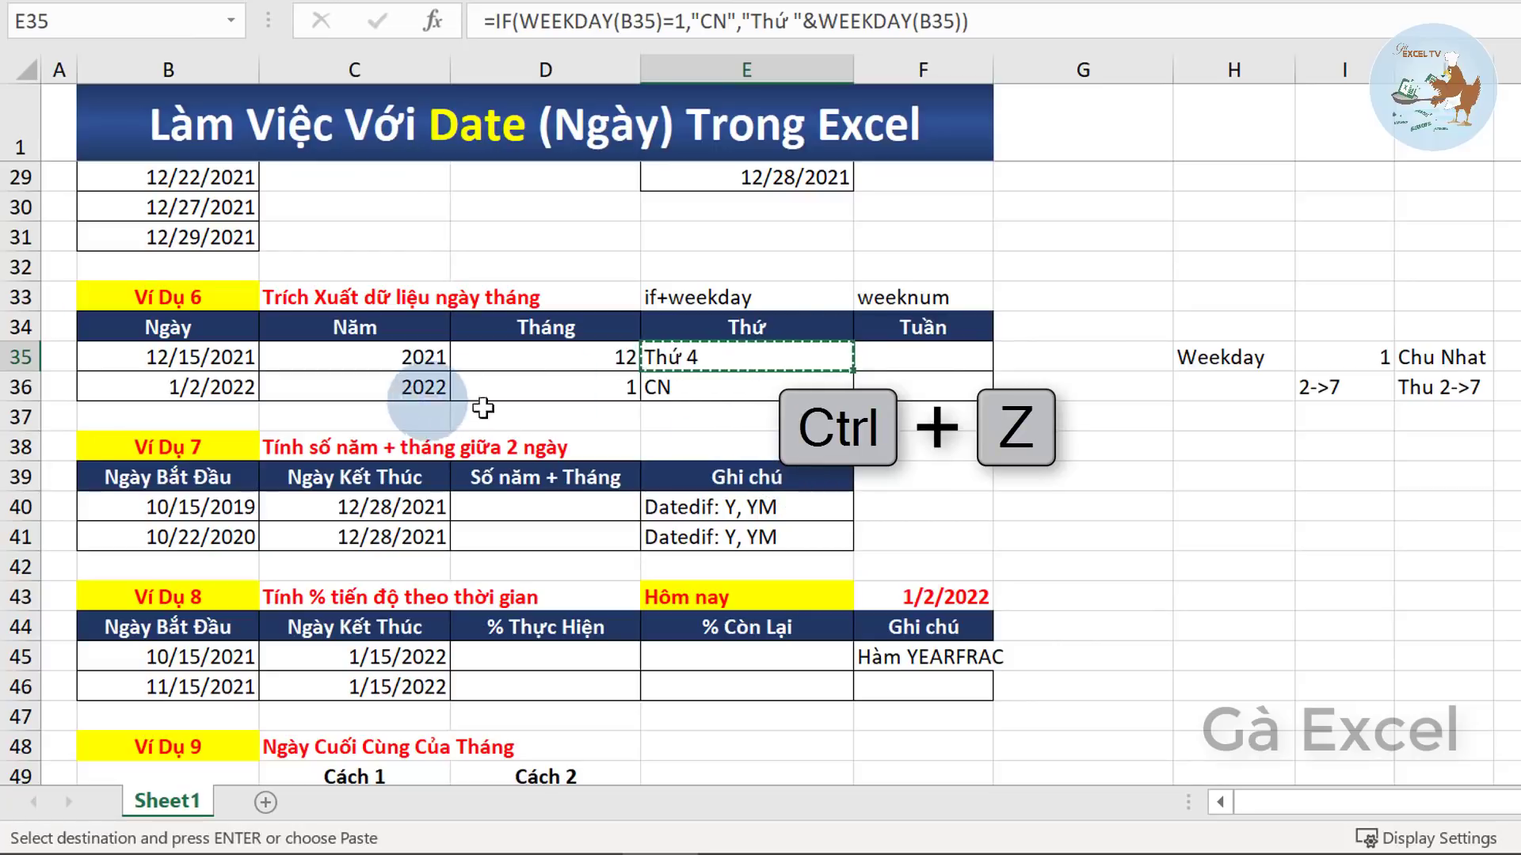
{"action": "key", "text": "ctrl+z"}
- Enter =WEEKNUM(B35) in F35, giving week 51 for 12/15/2021
{"action": "left_click", "coordinate": [774, 388]}
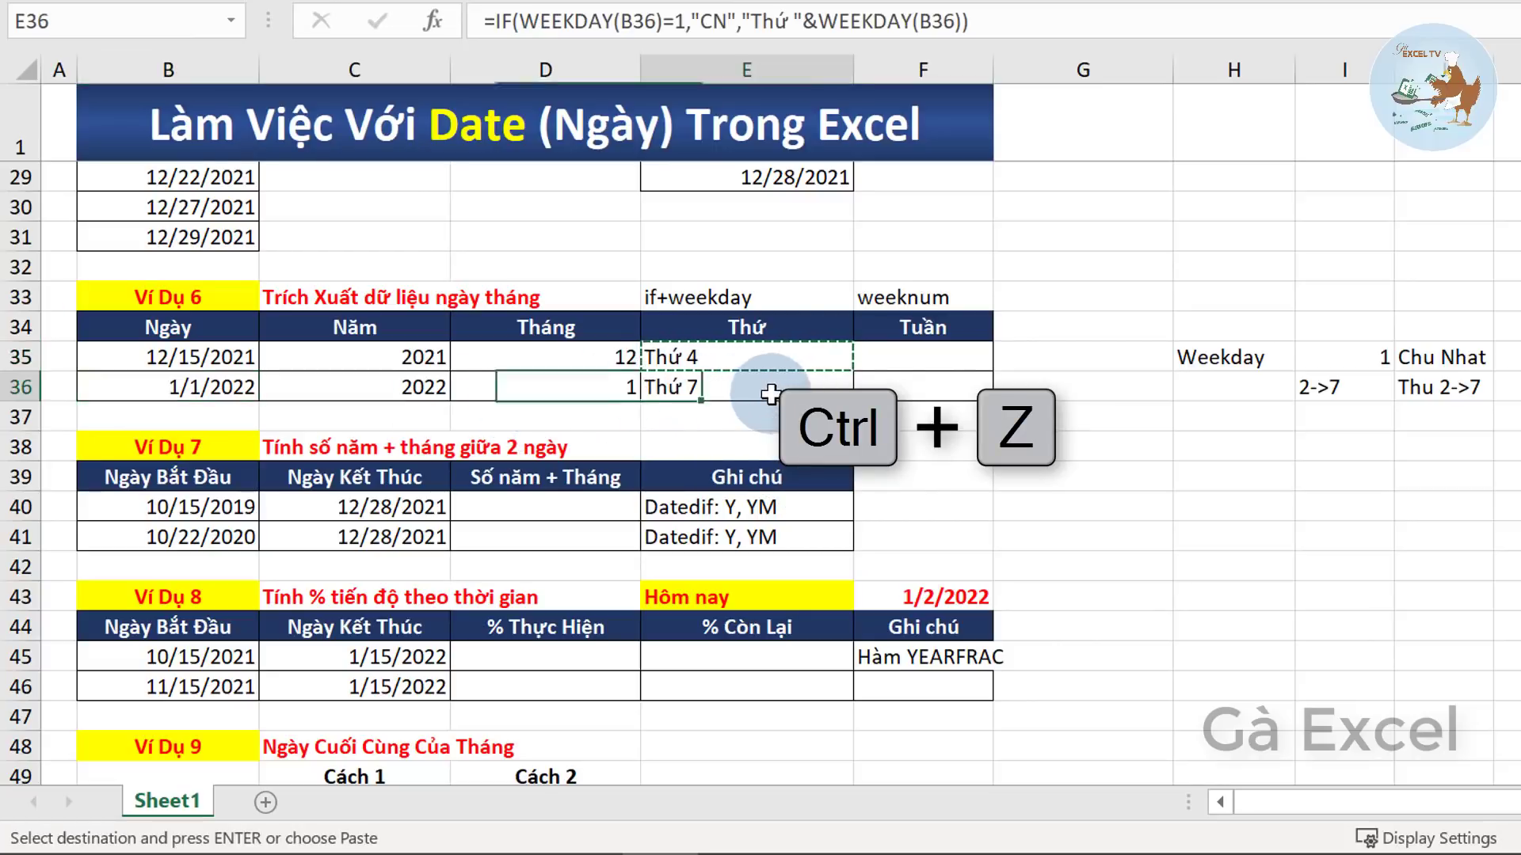
{"action": "left_click", "coordinate": [910, 356]}
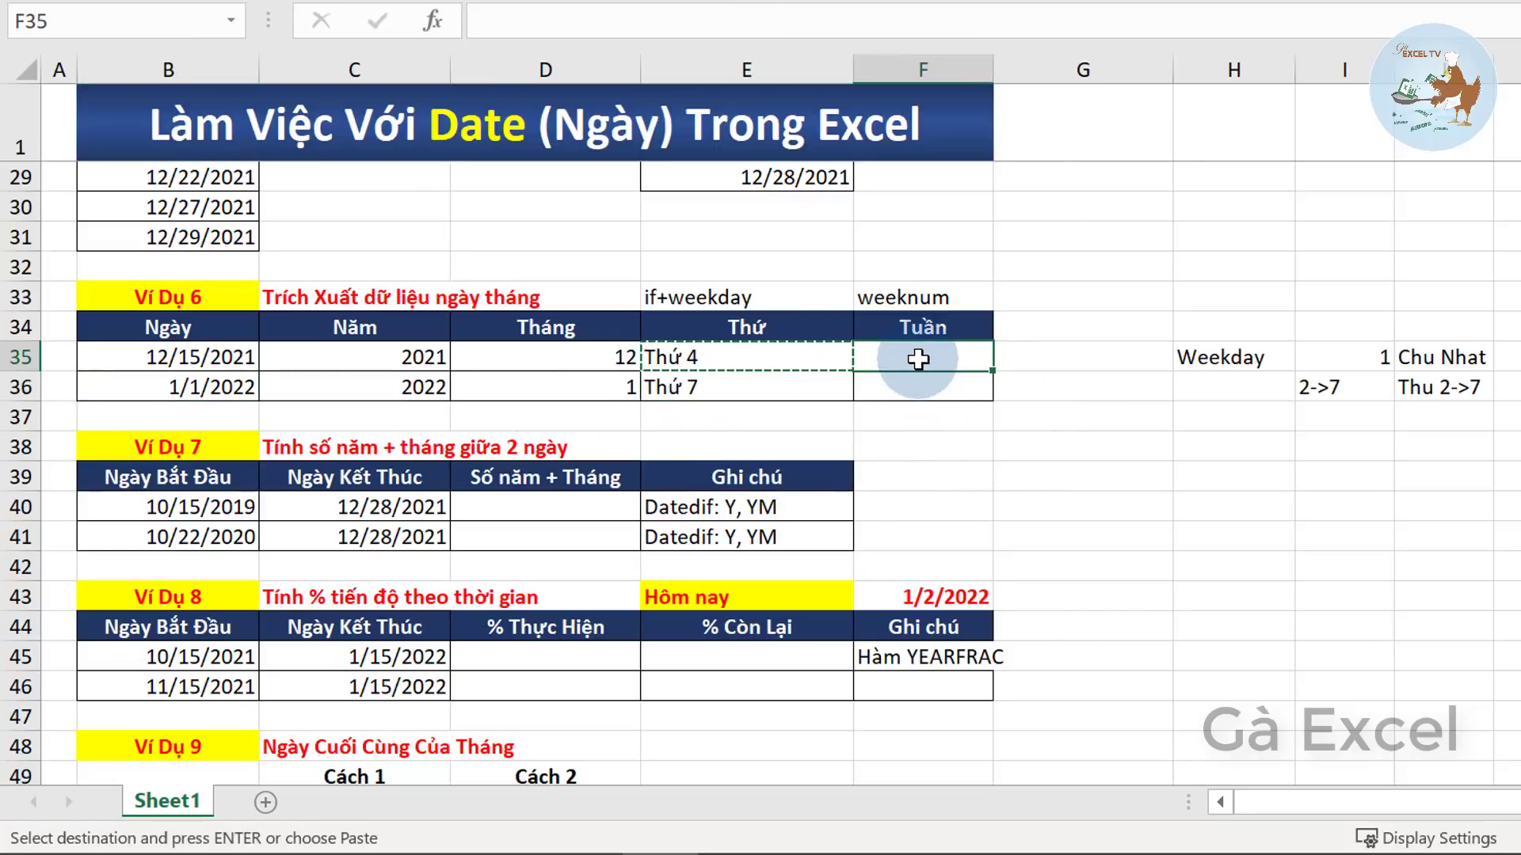
{"action": "key", "text": "Escape"}
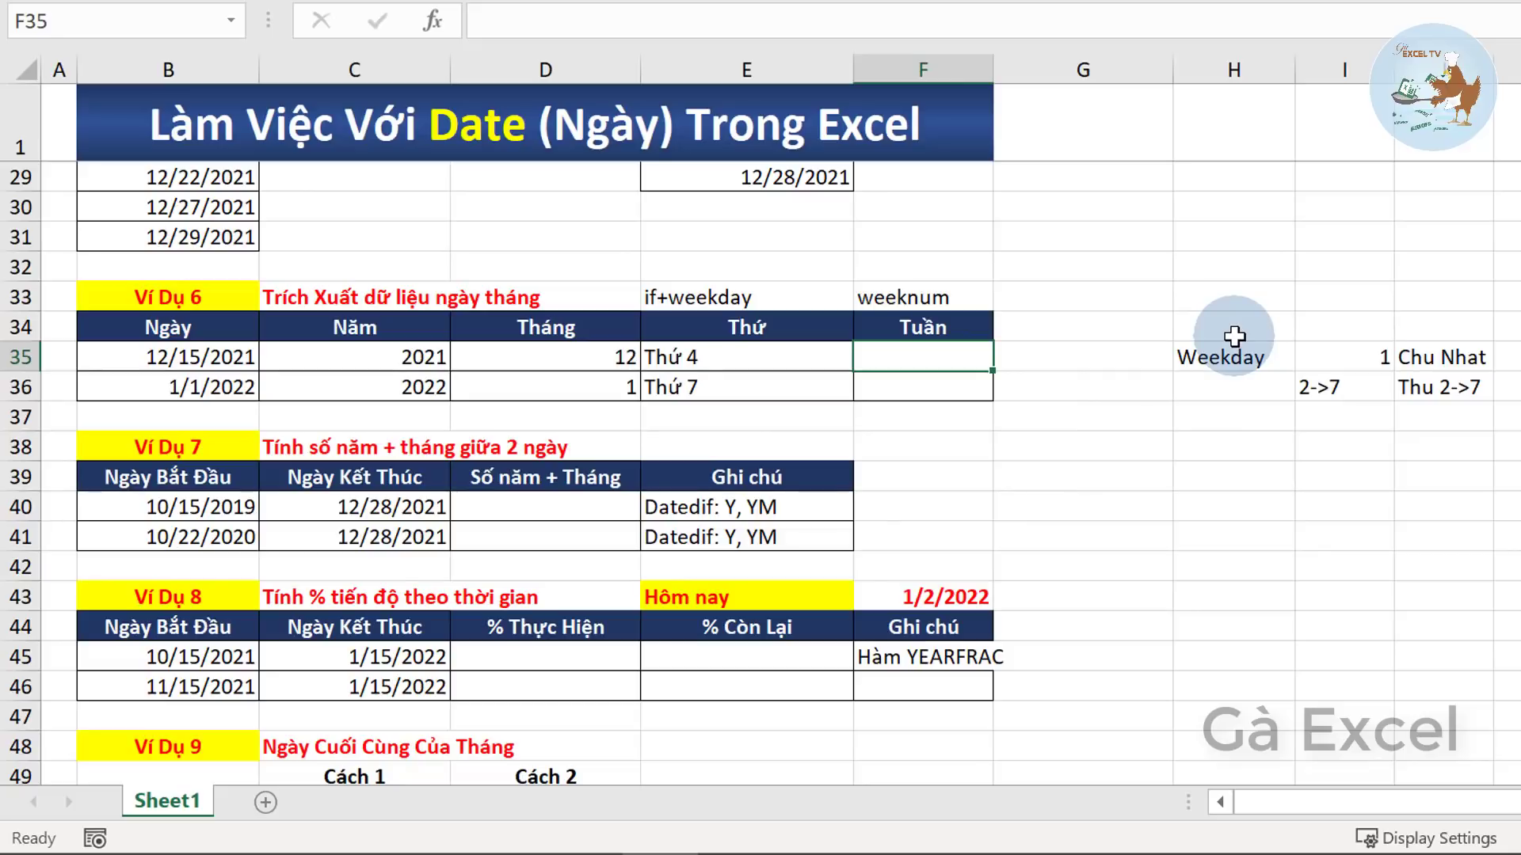
{"action": "type", "text": "="}
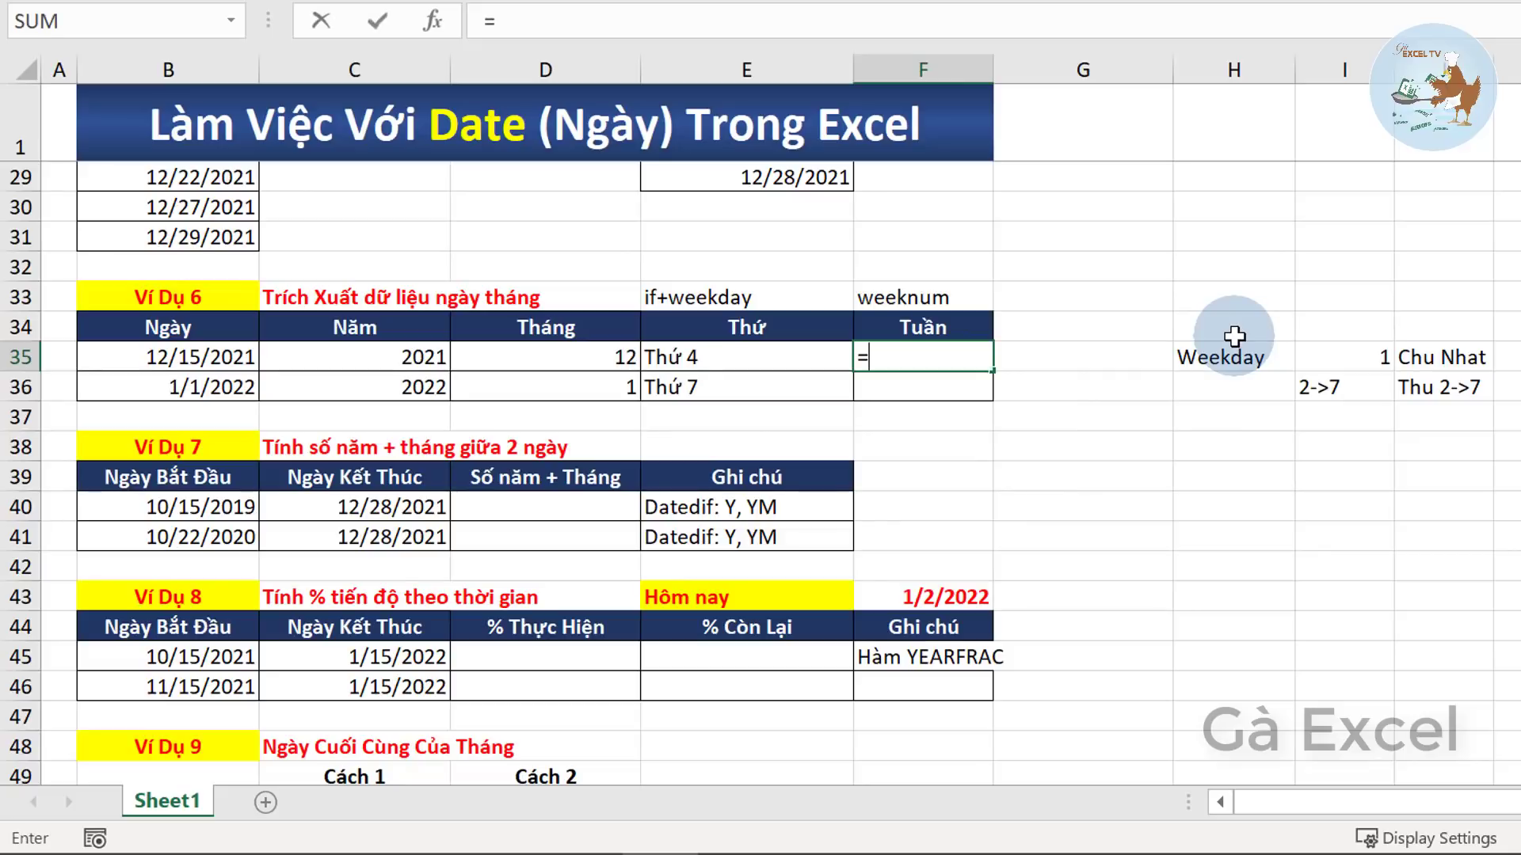
{"action": "type", "text": "we"}
{"action": "key", "text": "Down"}
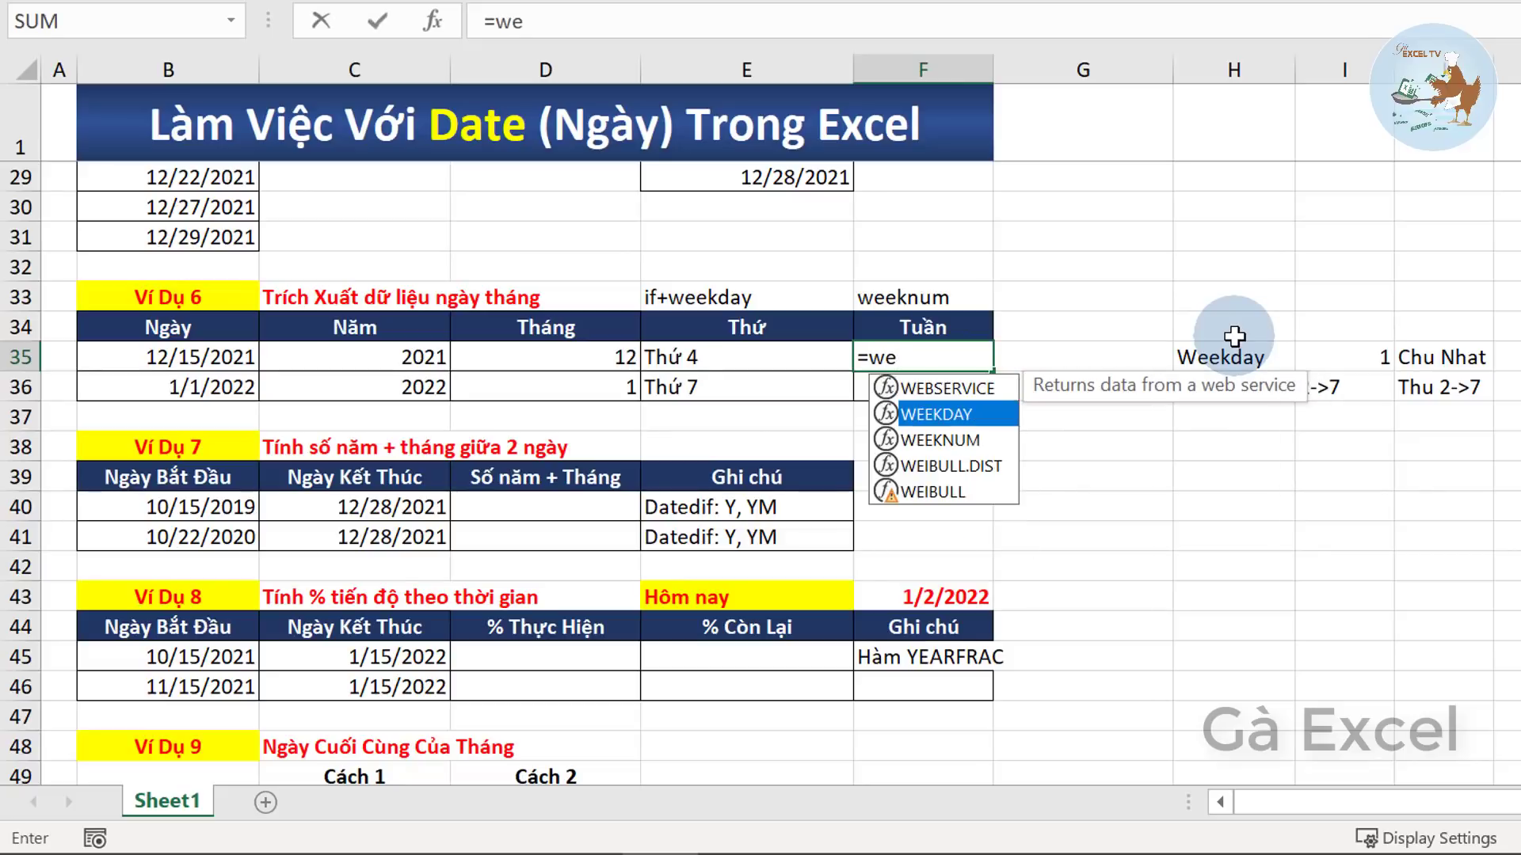
{"action": "key", "text": "Down"}
{"action": "key", "text": "Tab"}
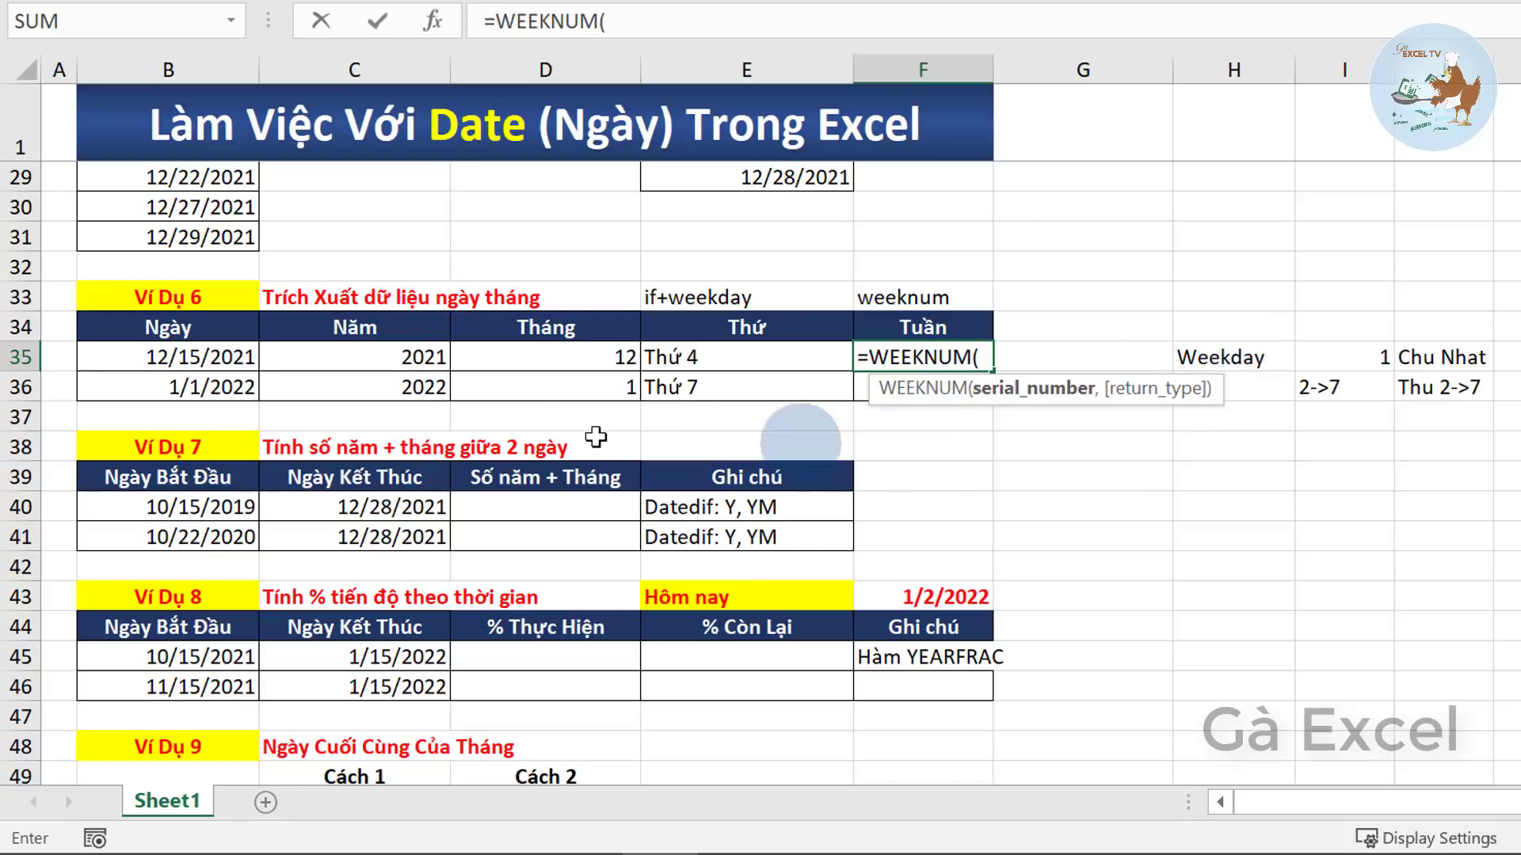
{"action": "left_click", "coordinate": [192, 359]}
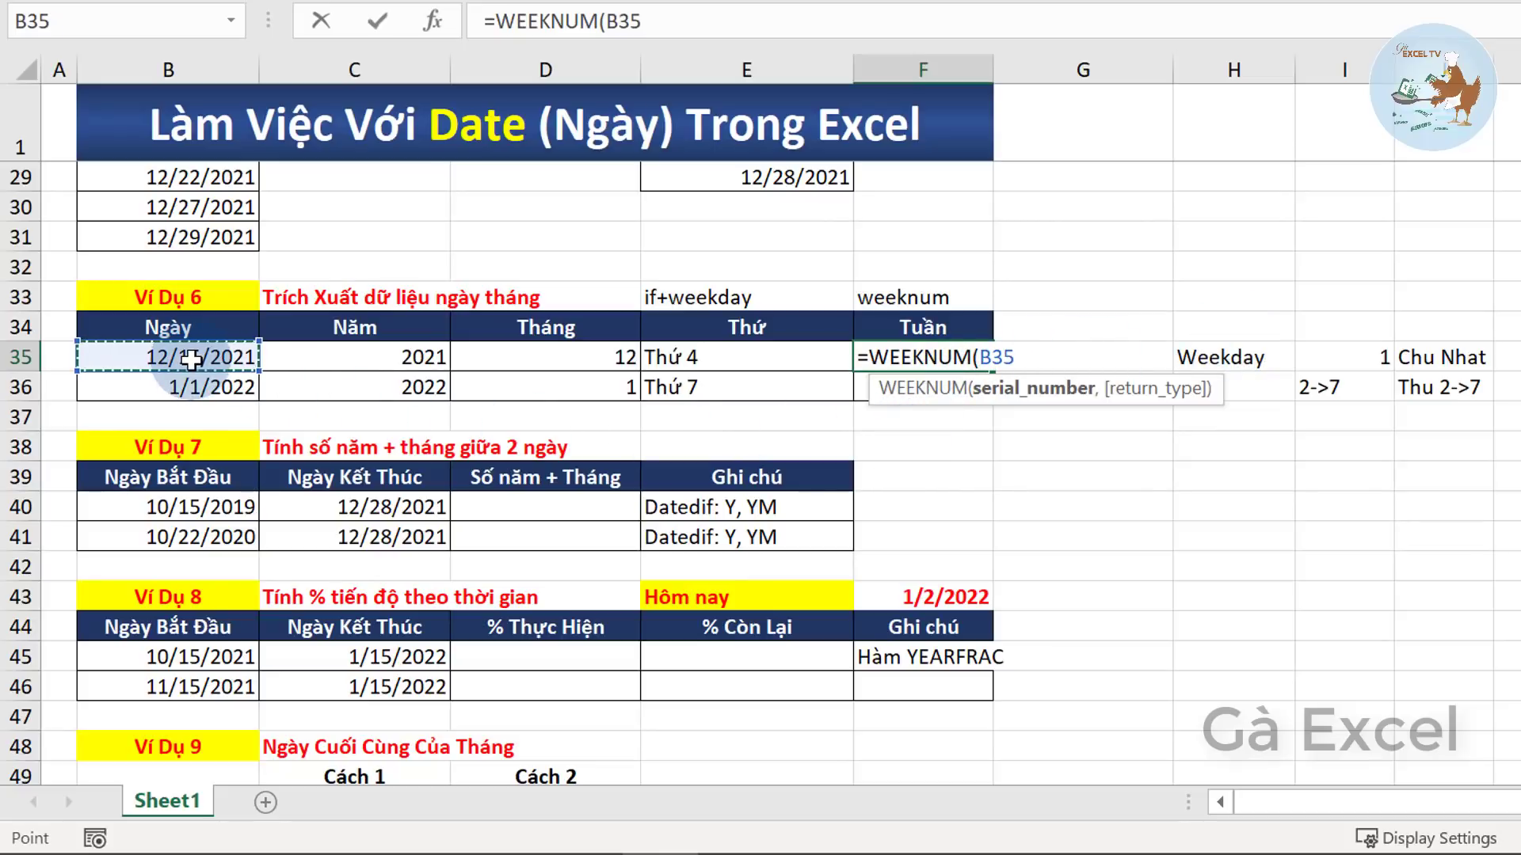
{"action": "type", "text": ")"}
{"action": "key", "text": "Return"}
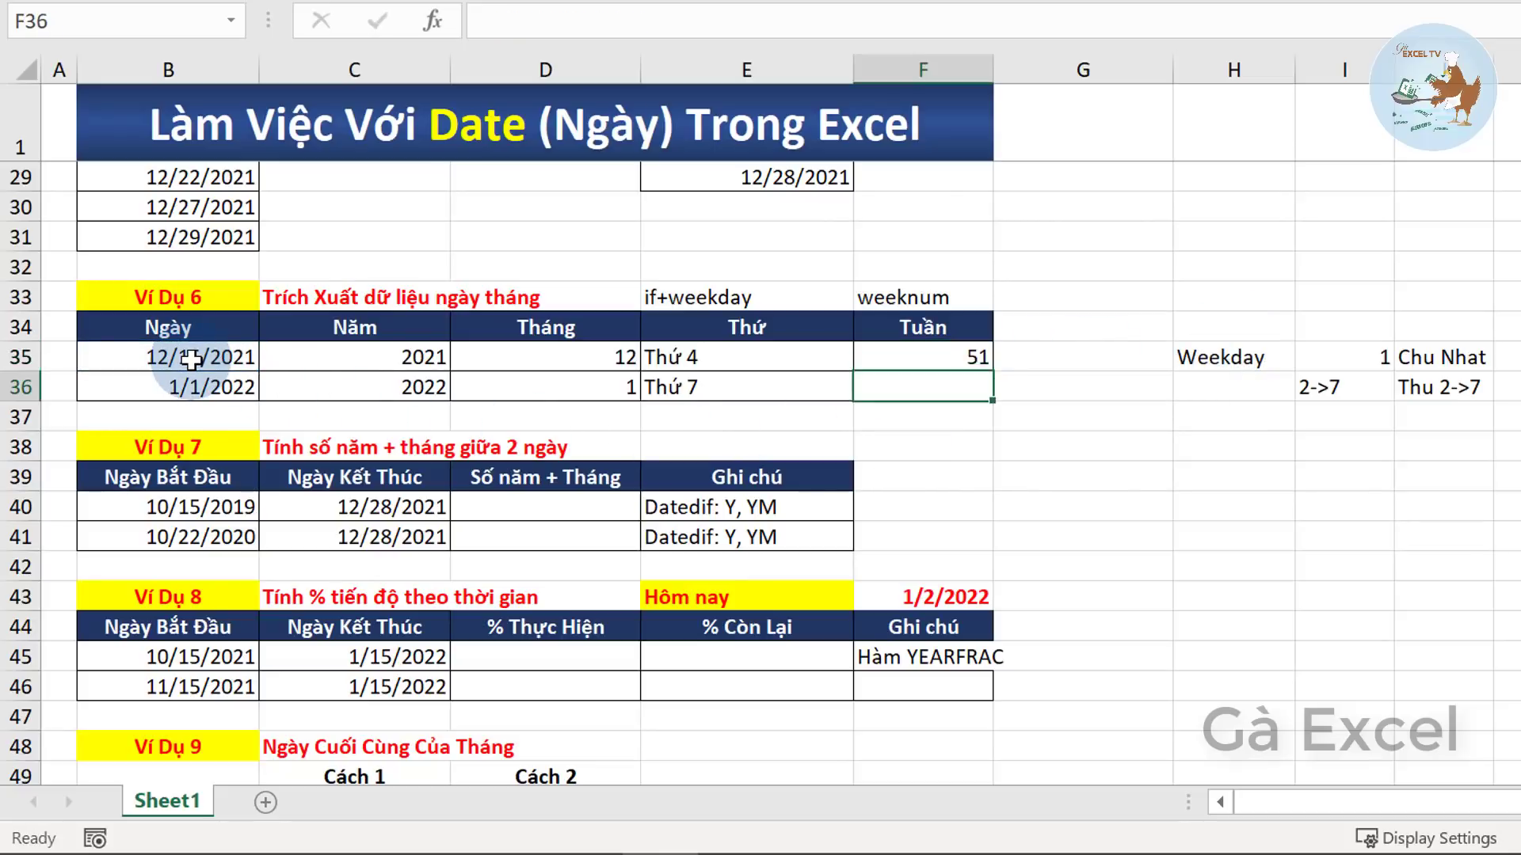
{"action": "key", "text": "Up"}
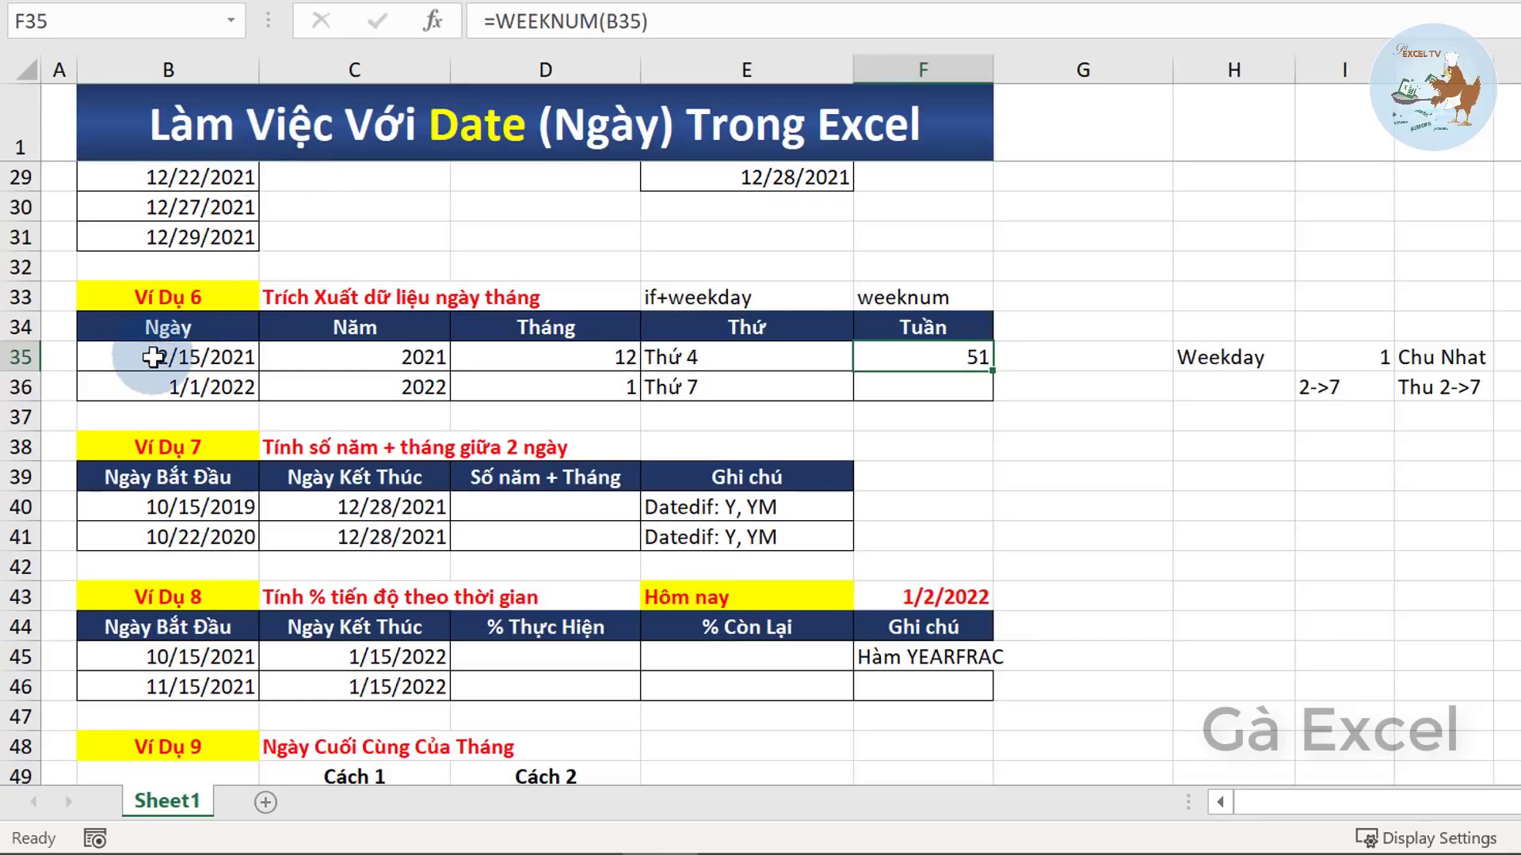
- Copy the week-number formula down to F36, showing week 1 for 1/1/2022
{"action": "left_click", "coordinate": [229, 356]}
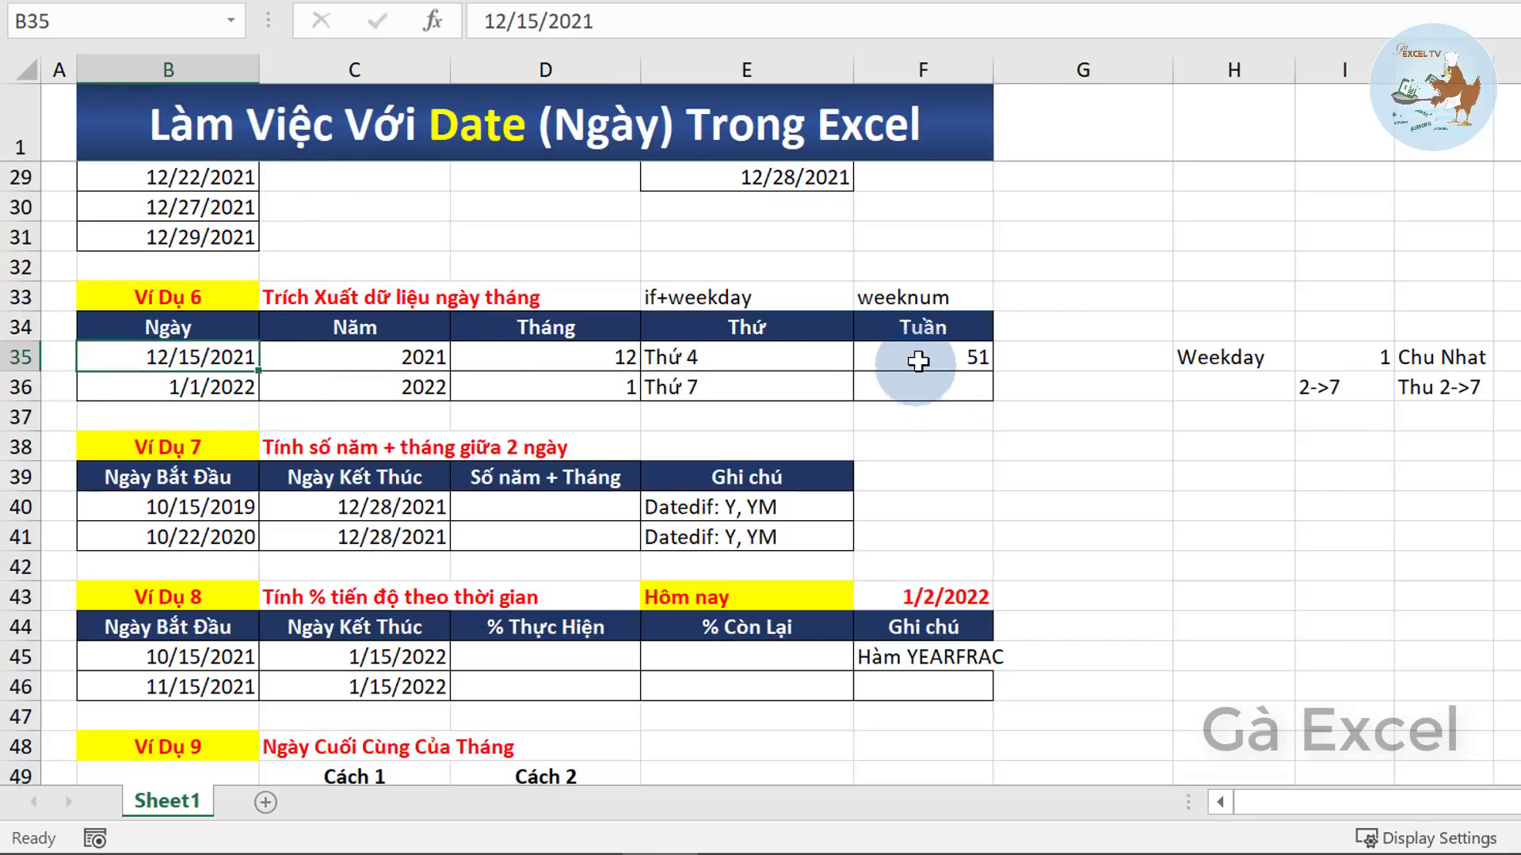
{"action": "left_click", "coordinate": [977, 366]}
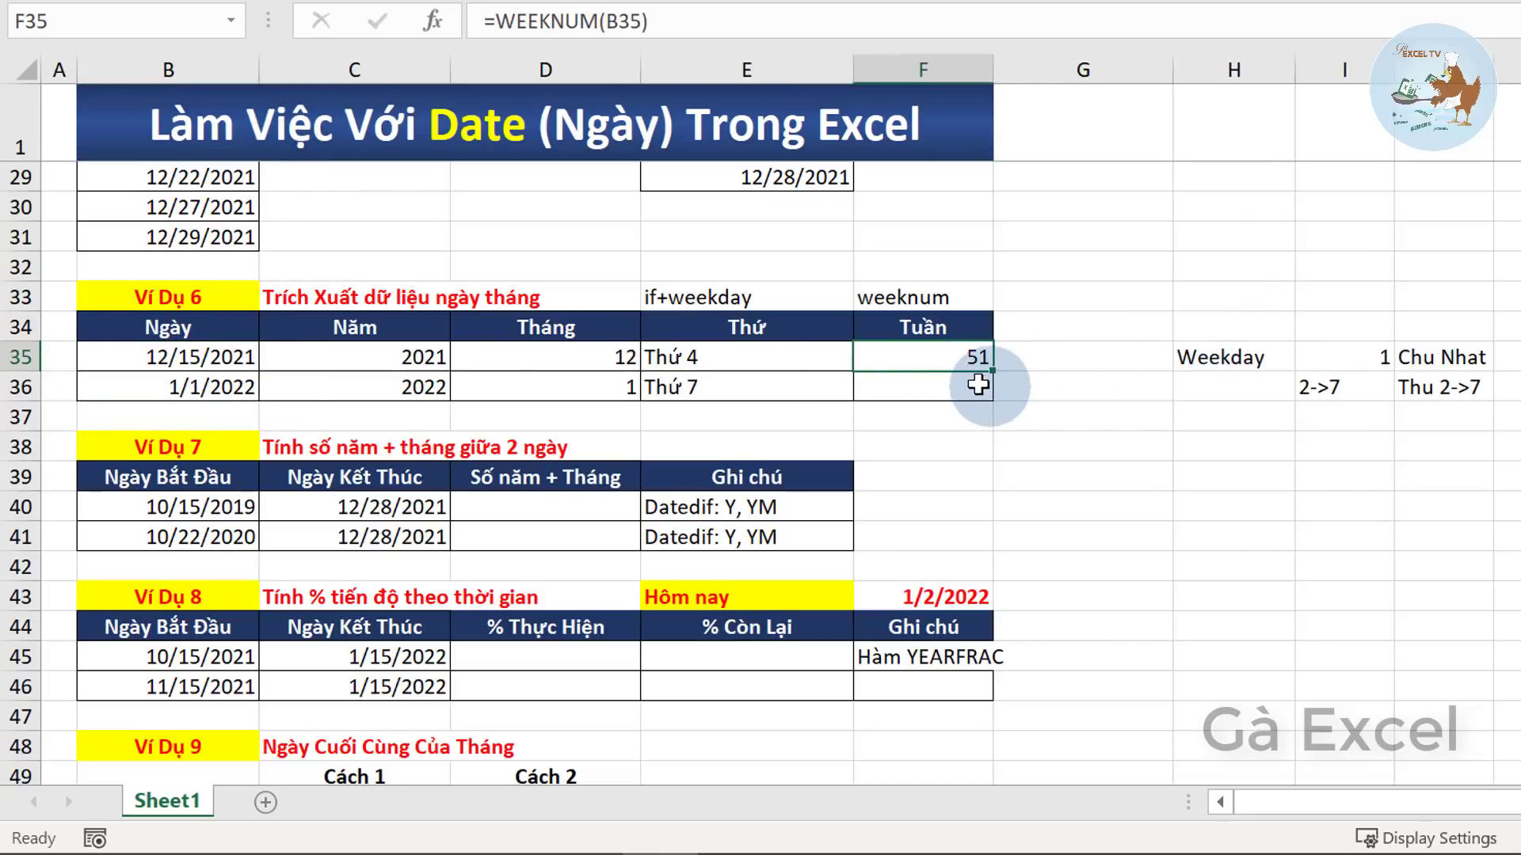
{"action": "left_click_drag", "start_coordinate": [991, 367], "coordinate": [994, 392]}
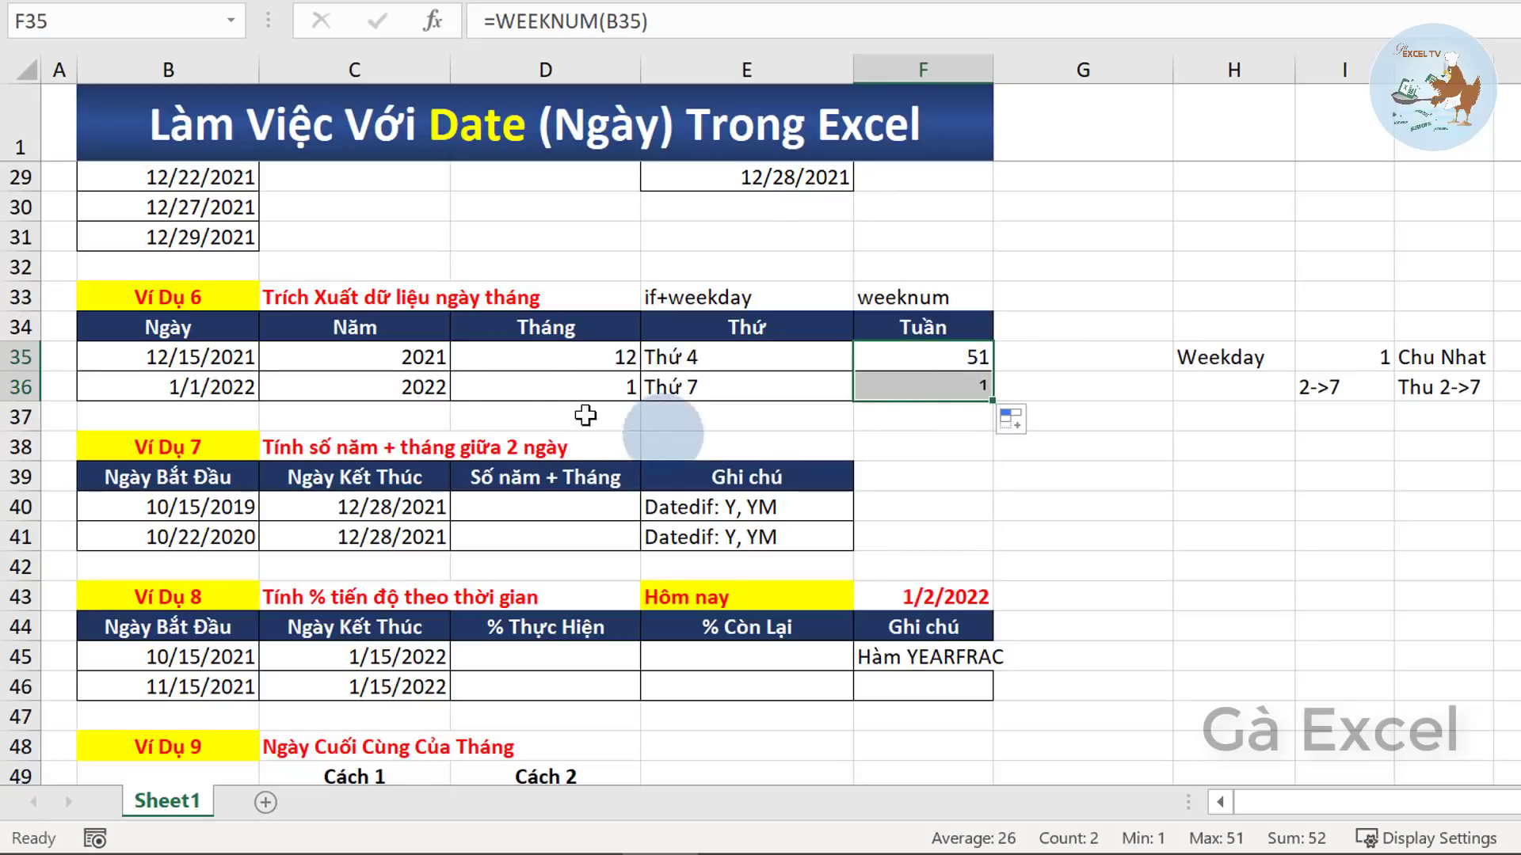
{"action": "left_click", "coordinate": [216, 385]}
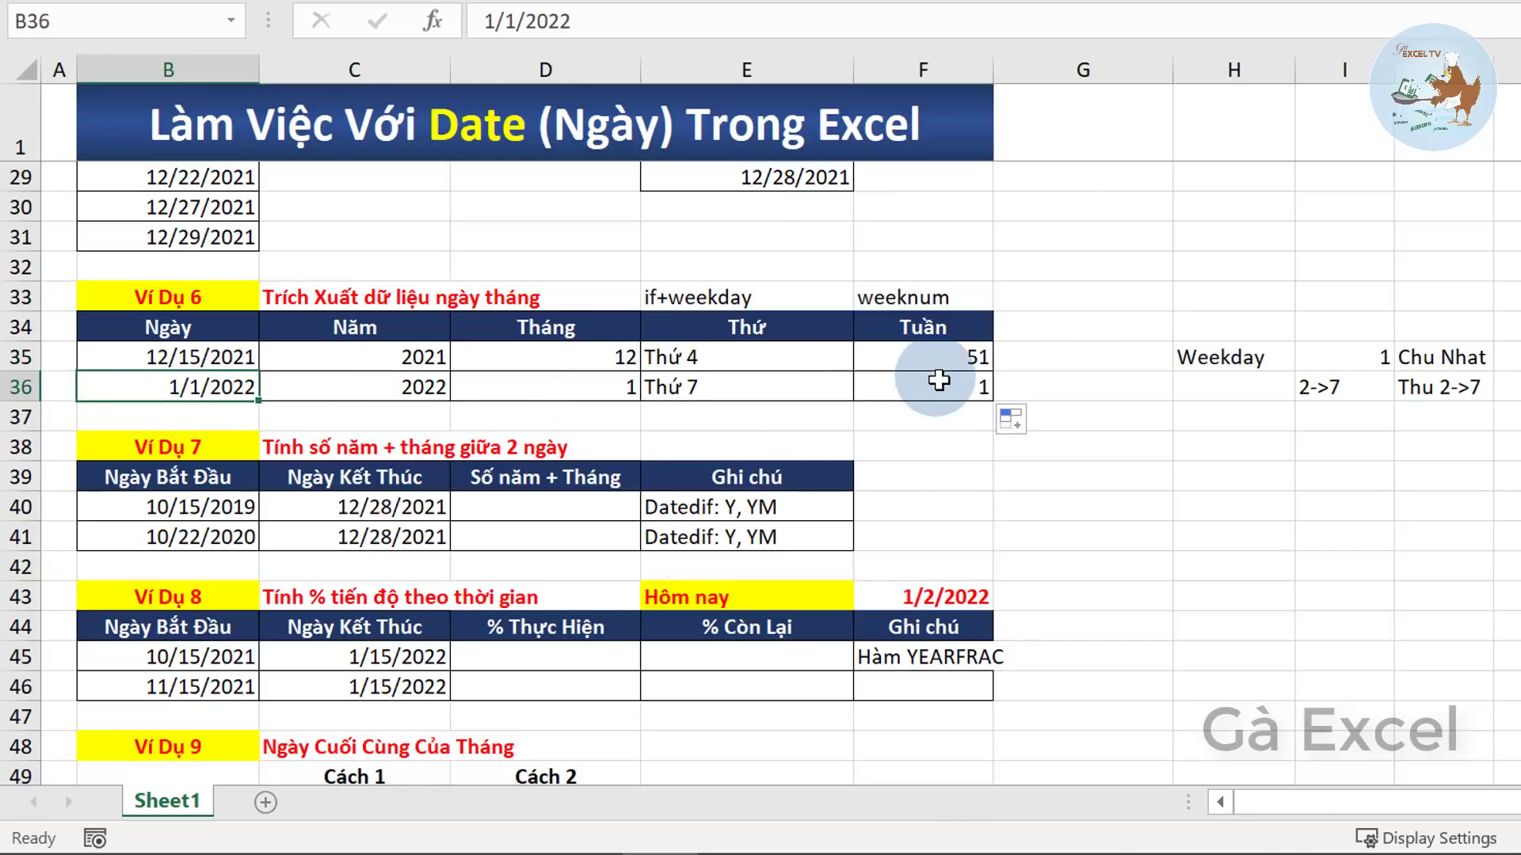
- Change the B35 date to 12/29/2021 and check its week number in F35
{"action": "left_click", "coordinate": [982, 386]}
{"action": "double_click", "coordinate": [180, 360]}
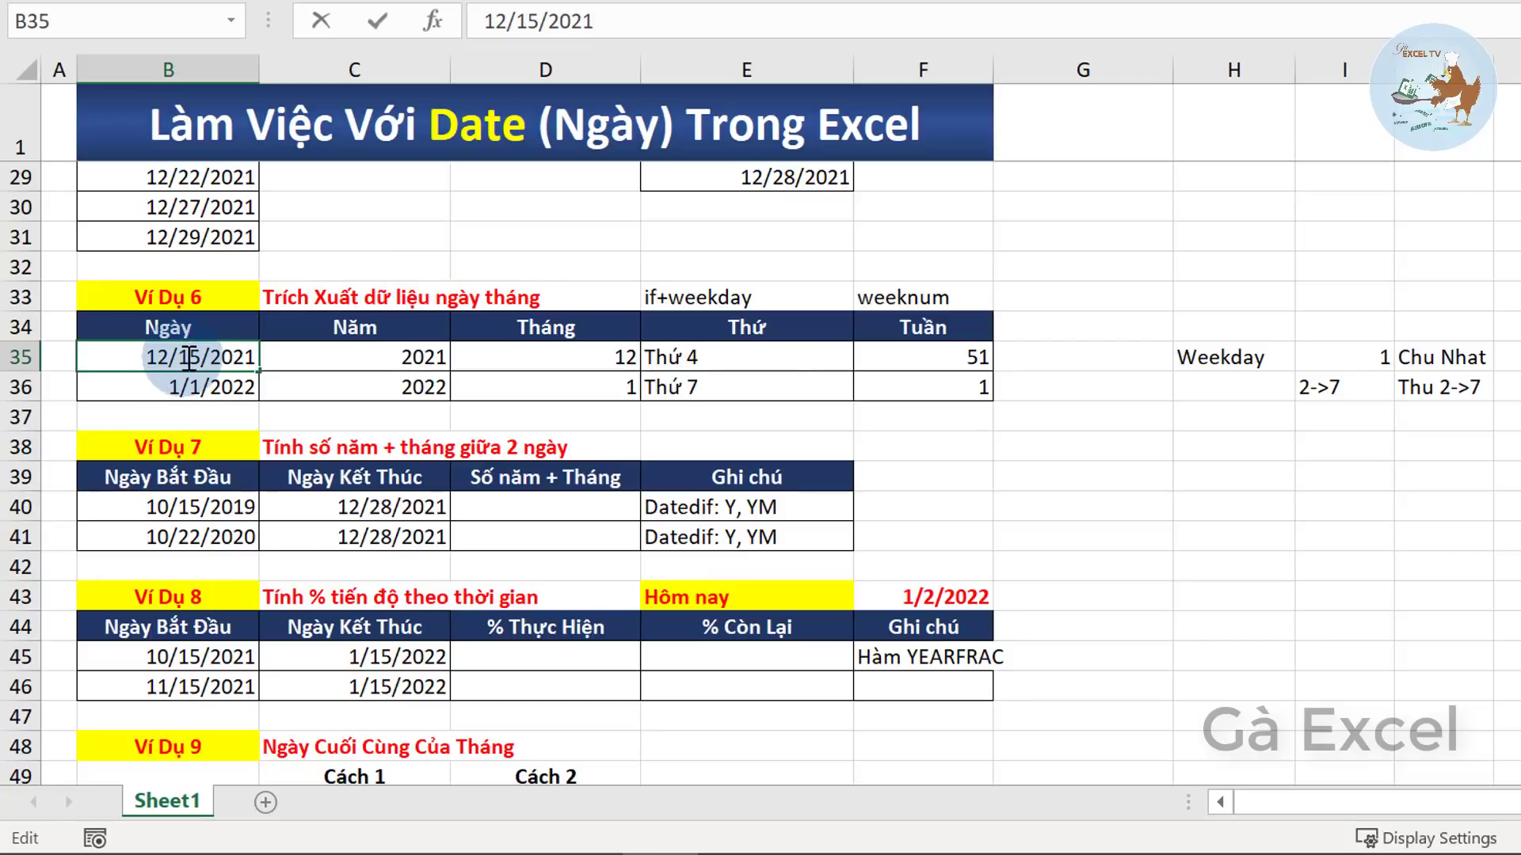
{"action": "left_click_drag", "start_coordinate": [180, 358], "coordinate": [201, 359]}
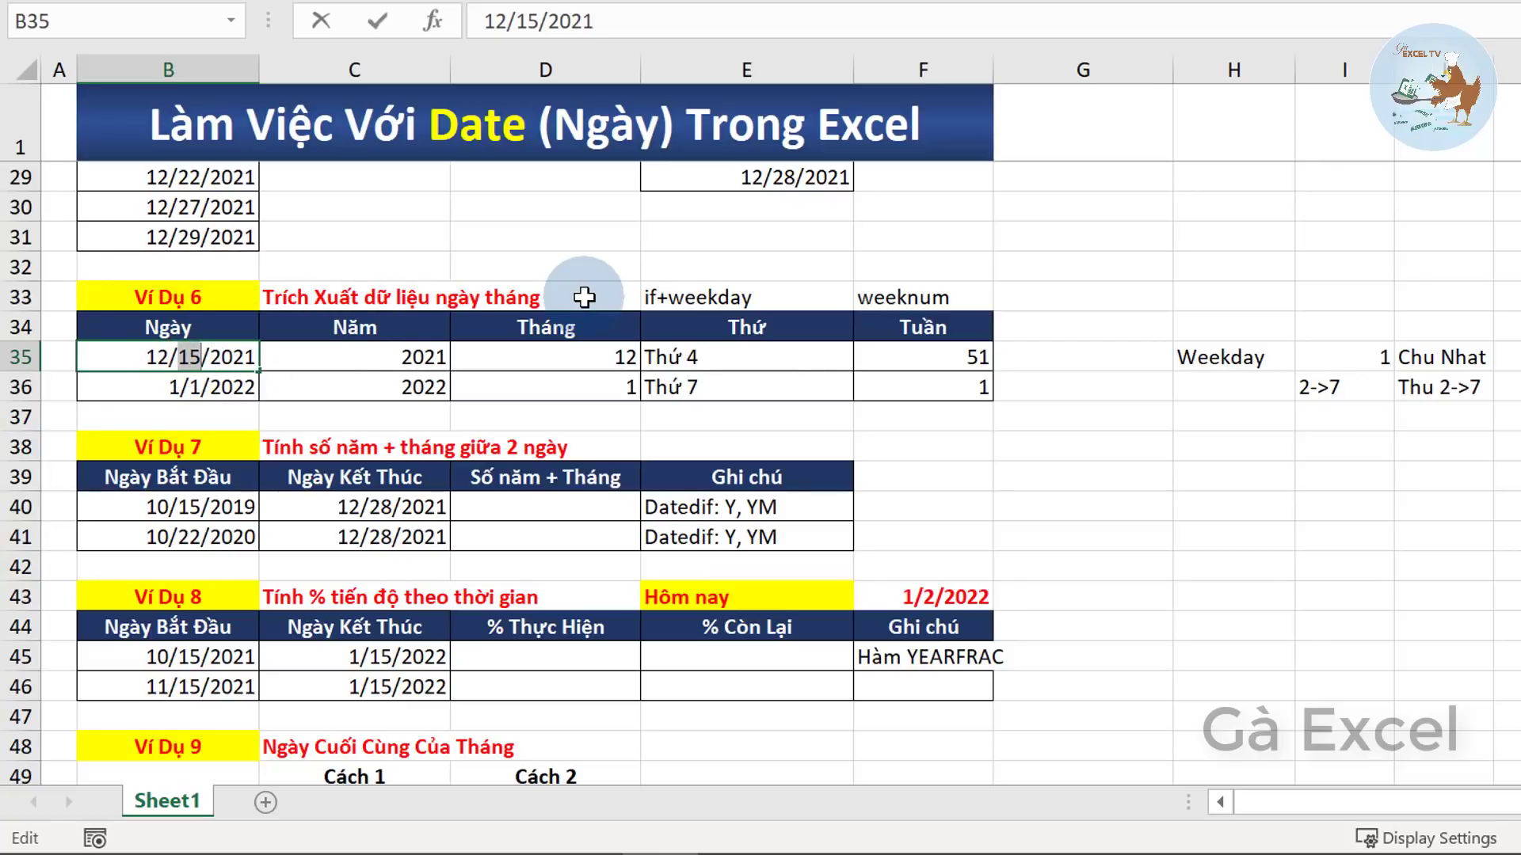
{"action": "type", "text": "2"}
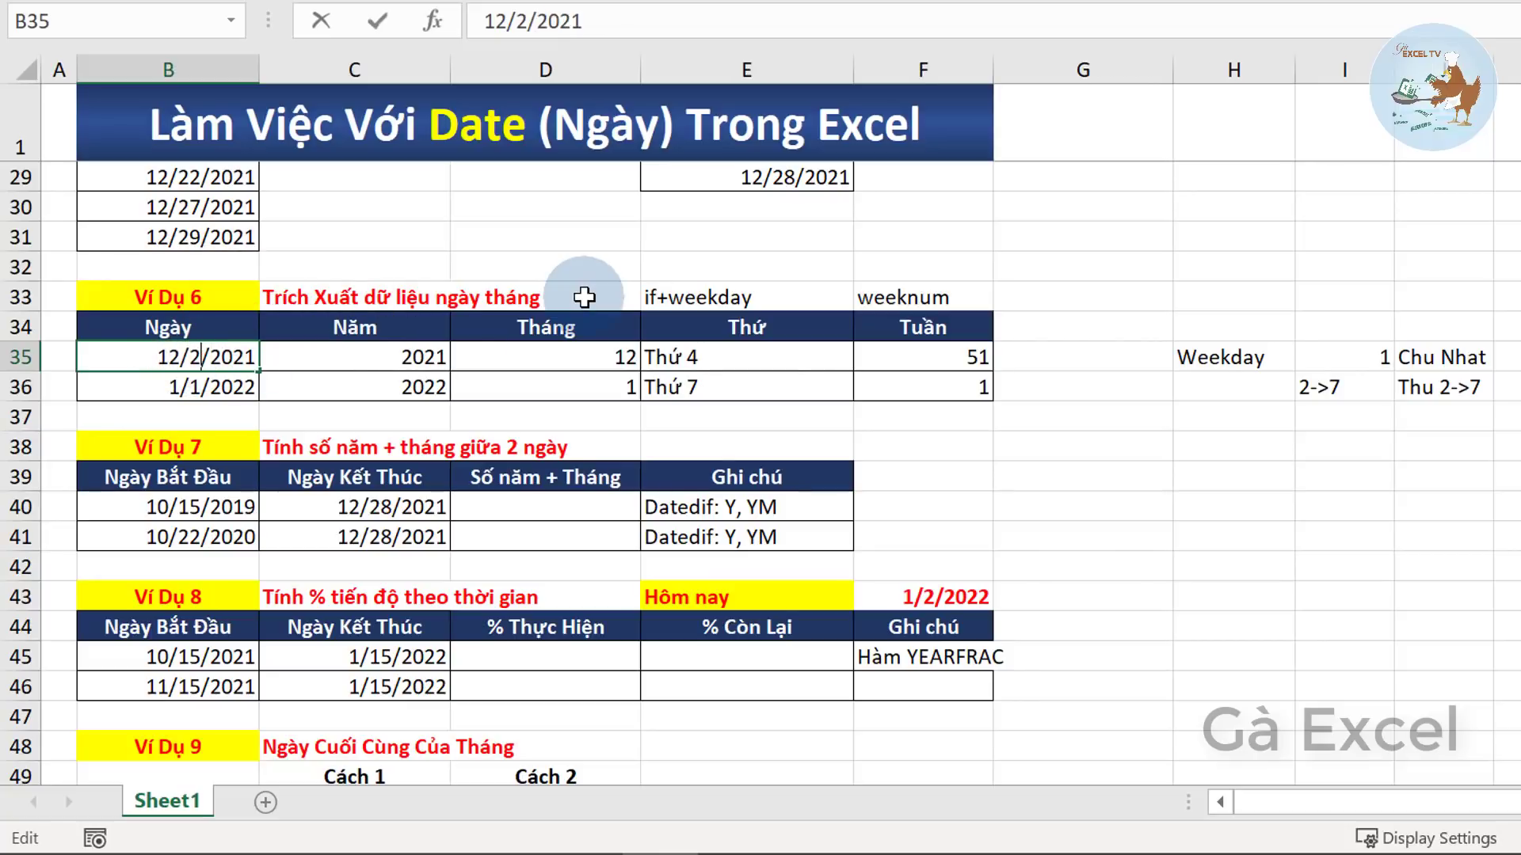
{"action": "type", "text": "9"}
{"action": "key", "text": "Return"}
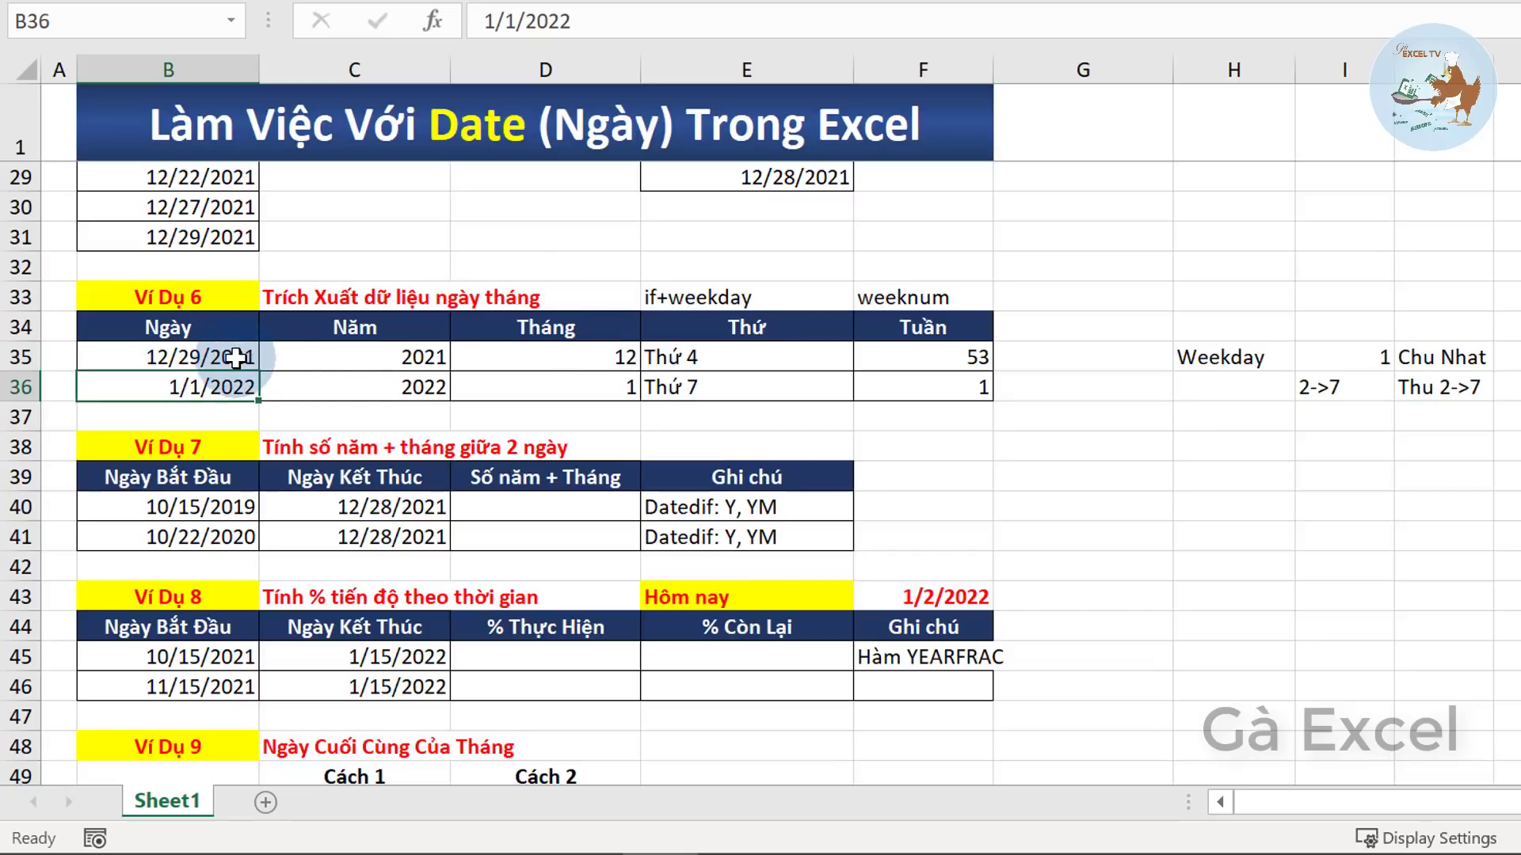
{"action": "left_click", "coordinate": [238, 355]}
{"action": "left_click", "coordinate": [911, 328]}
{"action": "left_click", "coordinate": [917, 358]}
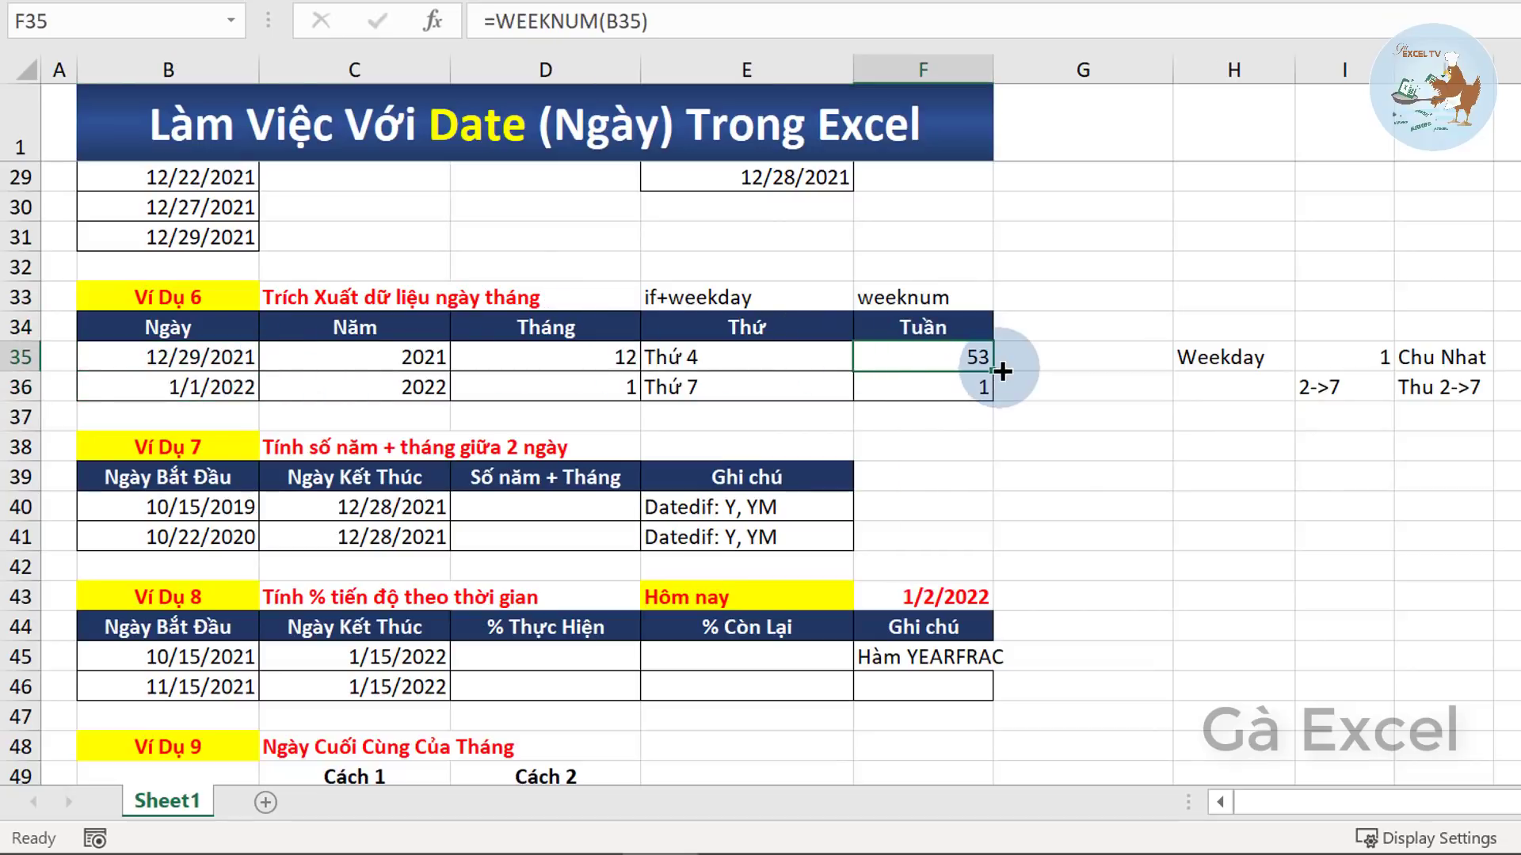
- Change B35 to 12/27/2021, then to 12/24/2021, which gives week 52
{"action": "double_click", "coordinate": [187, 362]}
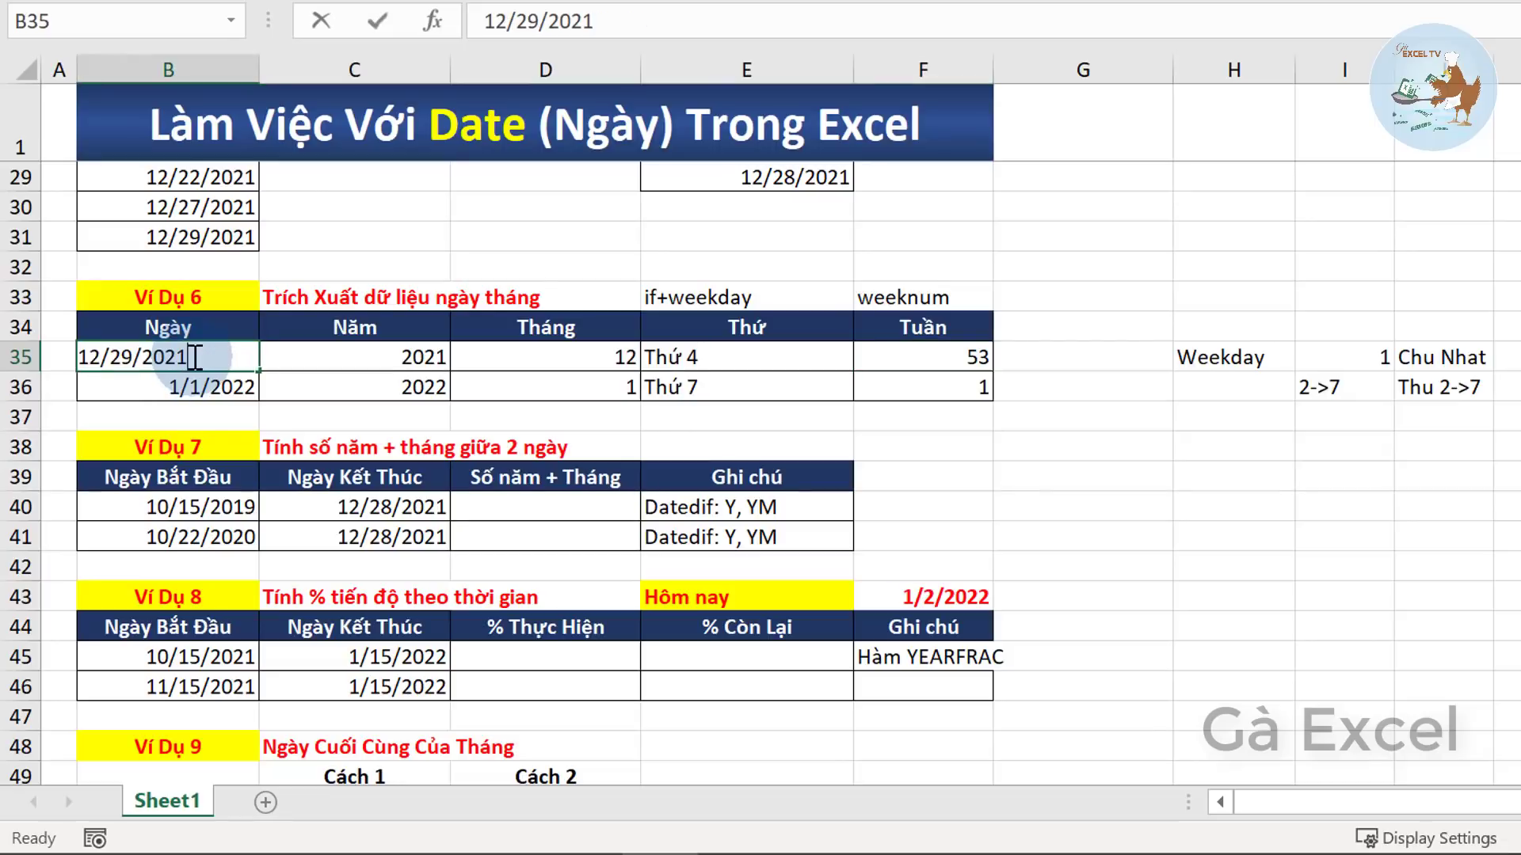
{"action": "left_click", "coordinate": [124, 357]}
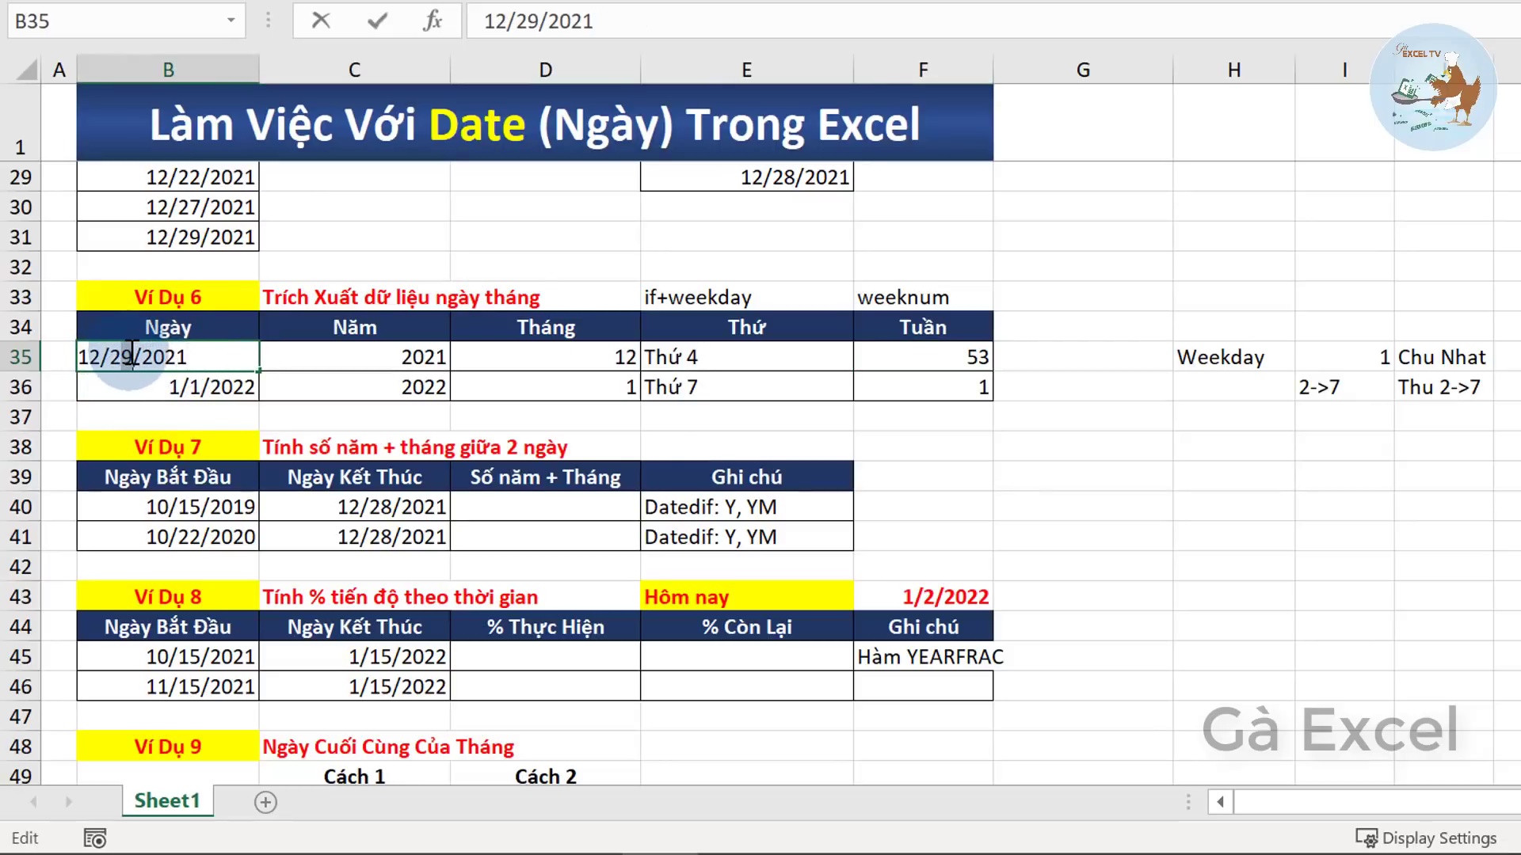
{"action": "type", "text": "7"}
{"action": "key", "text": "Return"}
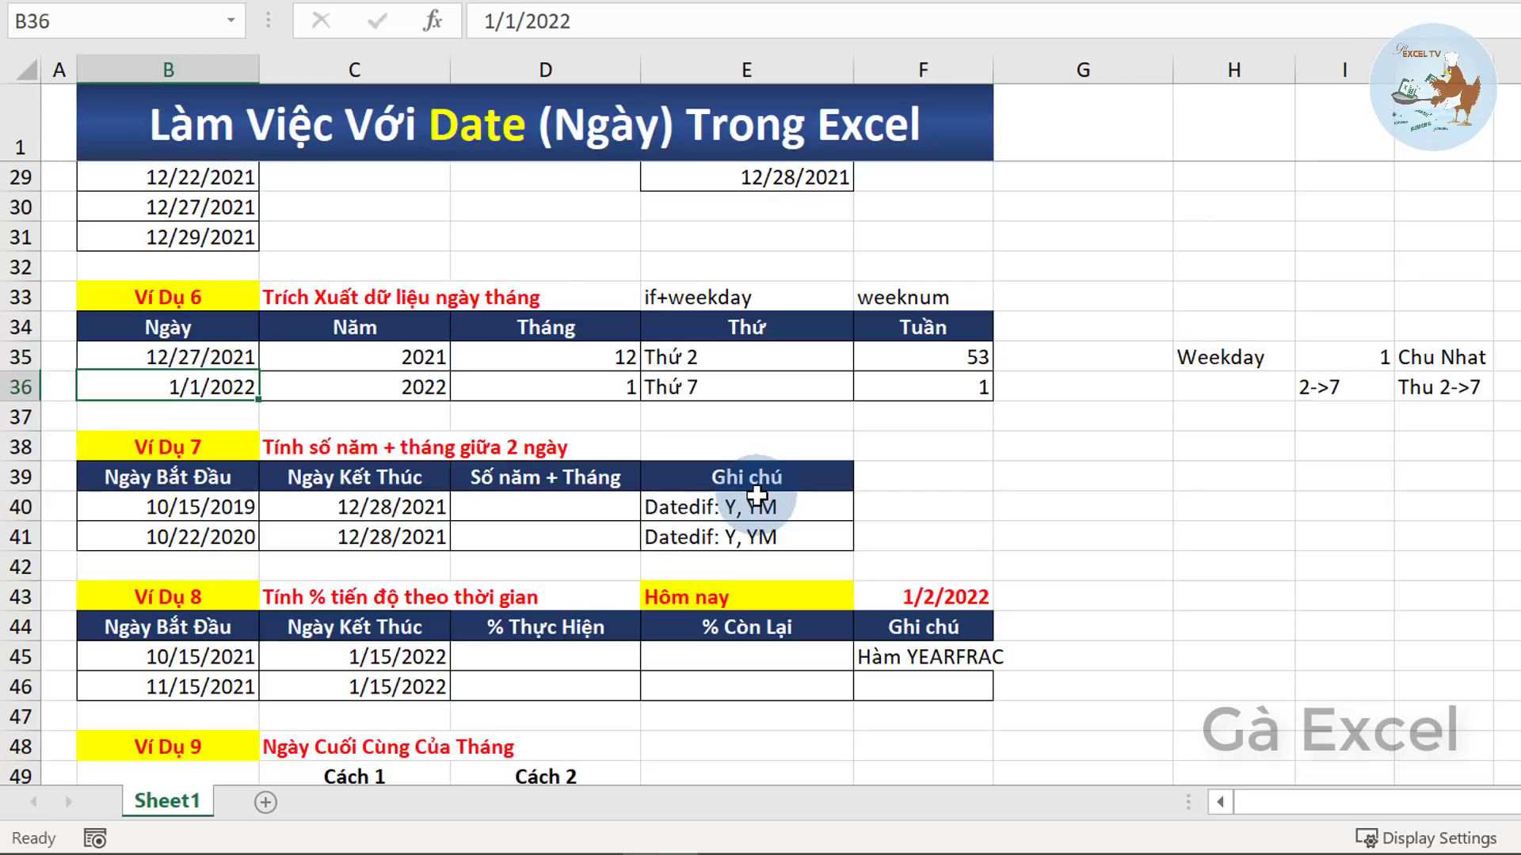
{"action": "left_click", "coordinate": [178, 358]}
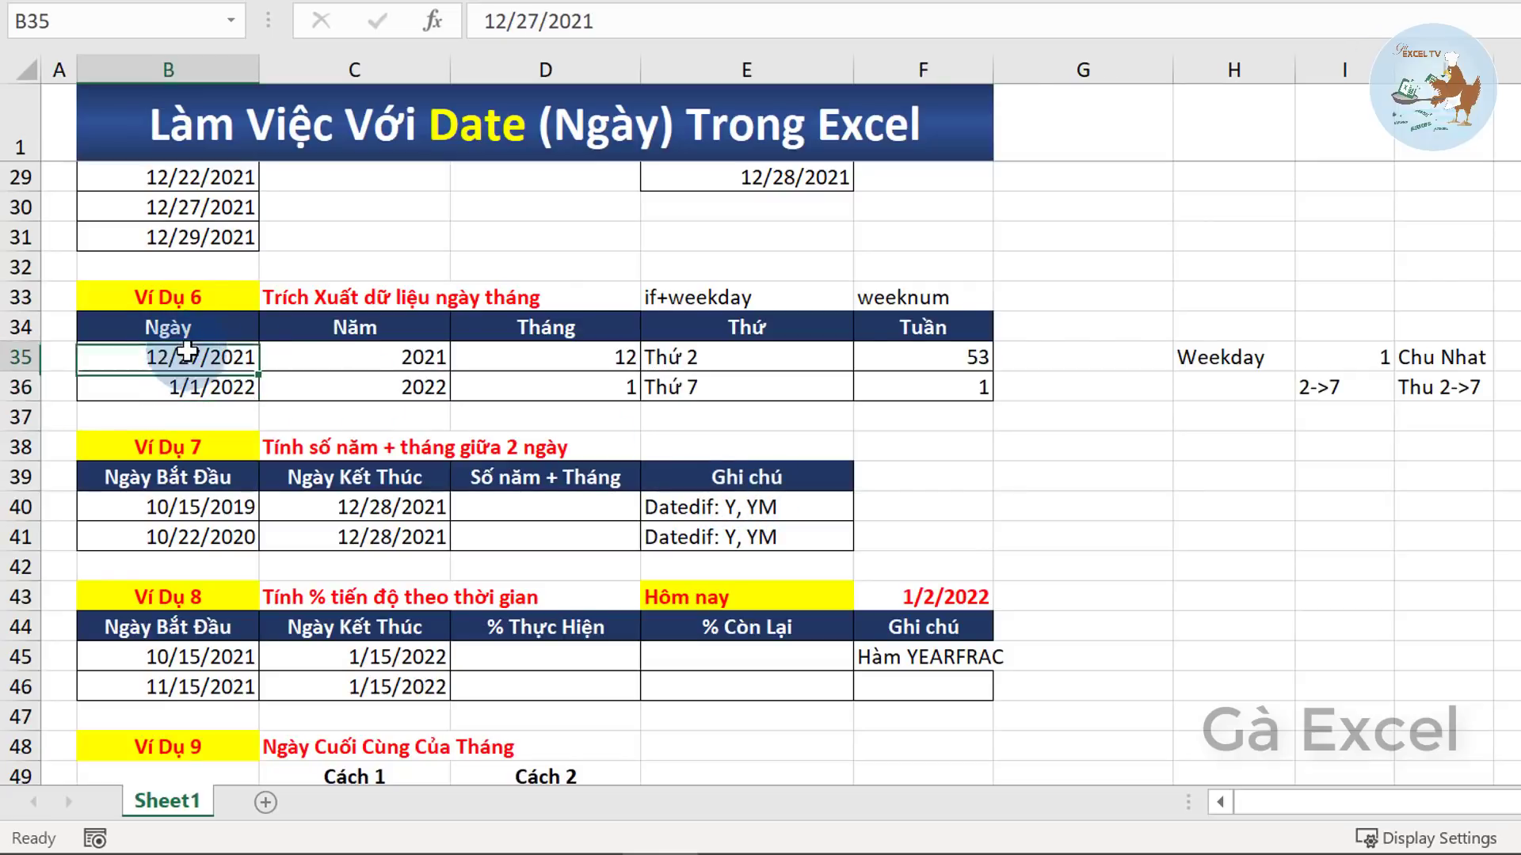
{"action": "double_click", "coordinate": [138, 357]}
{"action": "left_click_drag", "start_coordinate": [132, 356], "coordinate": [122, 356]}
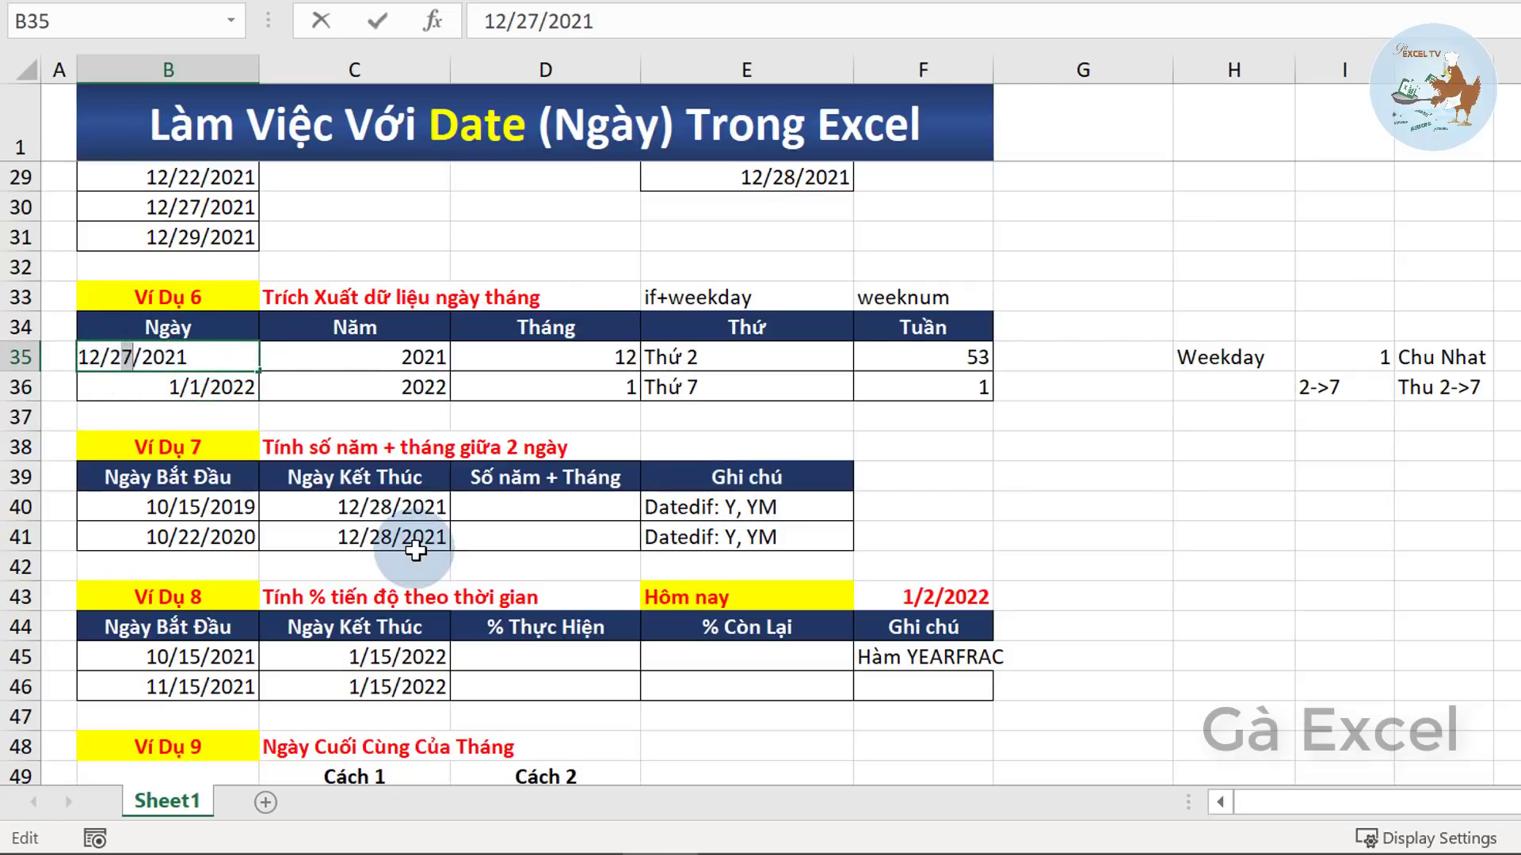
{"action": "type", "text": "4"}
{"action": "key", "text": "Return"}
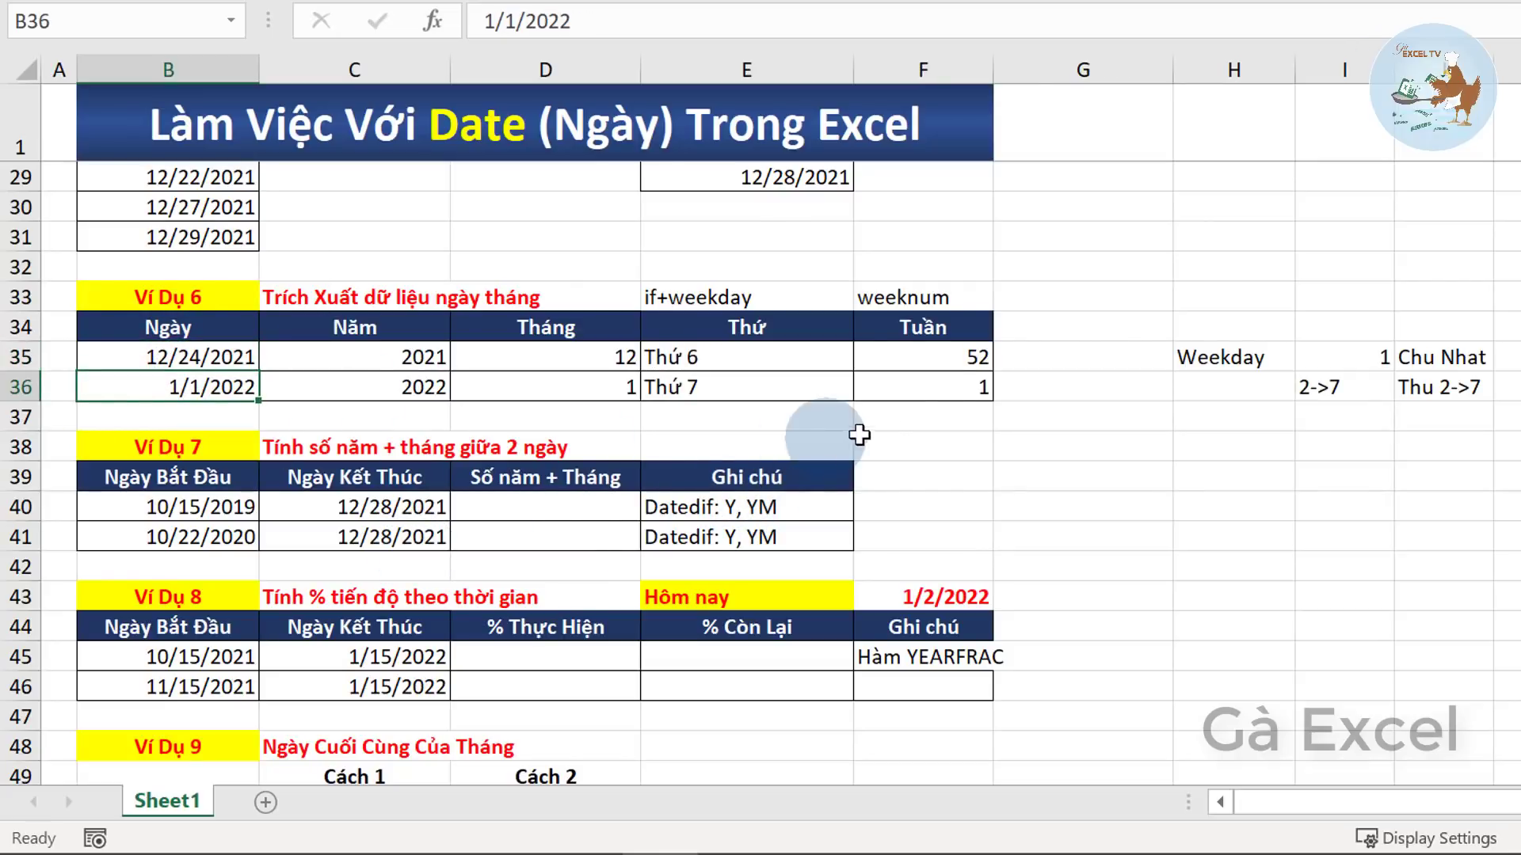
{"action": "left_click", "coordinate": [959, 361]}
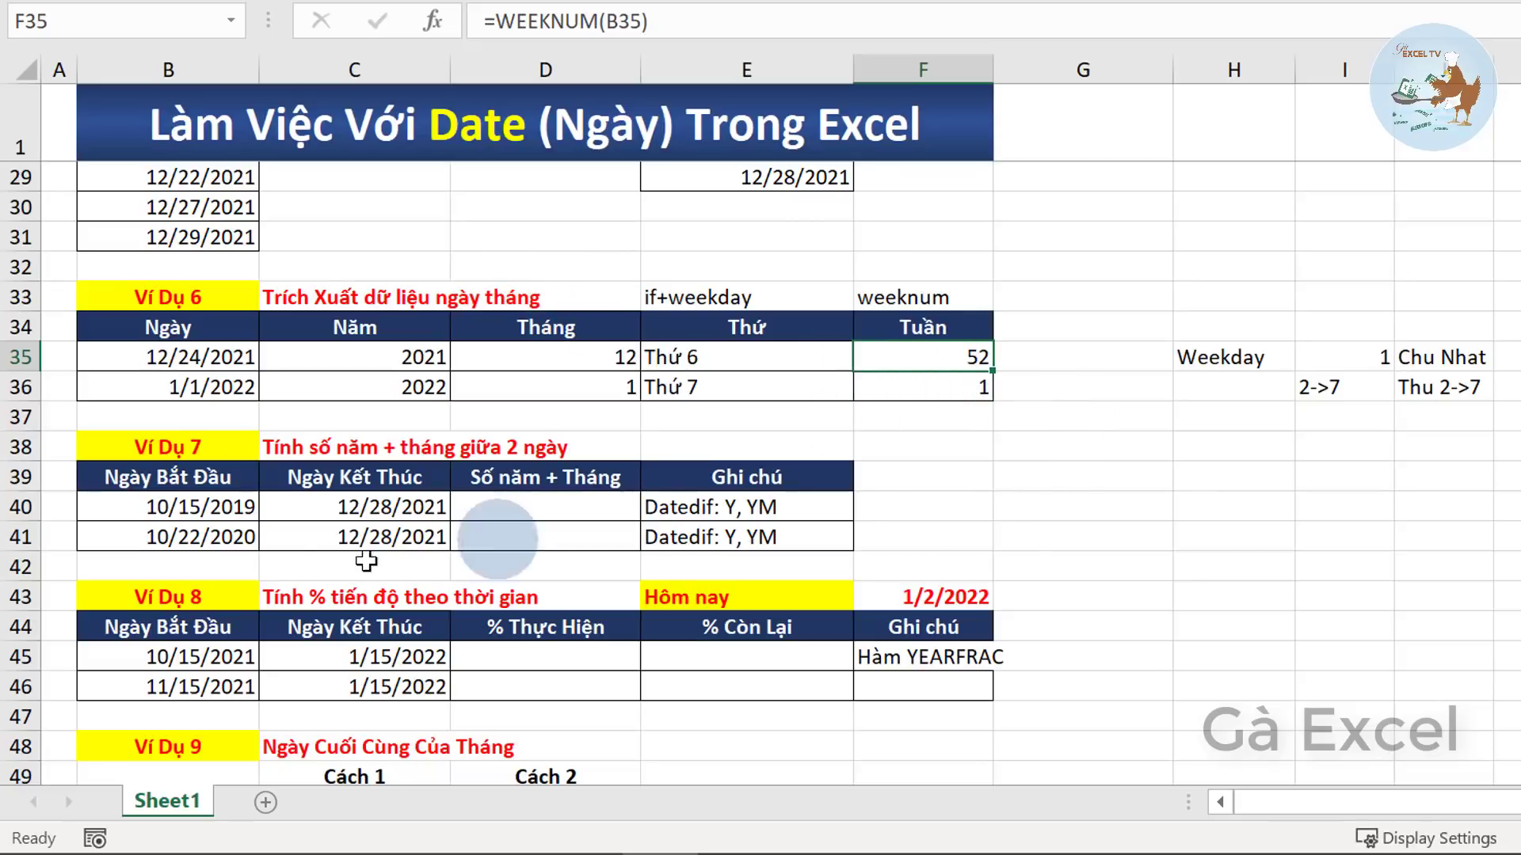
- Scroll down to Example 7 and select D40 beside the dates 10/15/2019 and 12/28/2021
{"action": "left_click", "coordinate": [360, 507]}
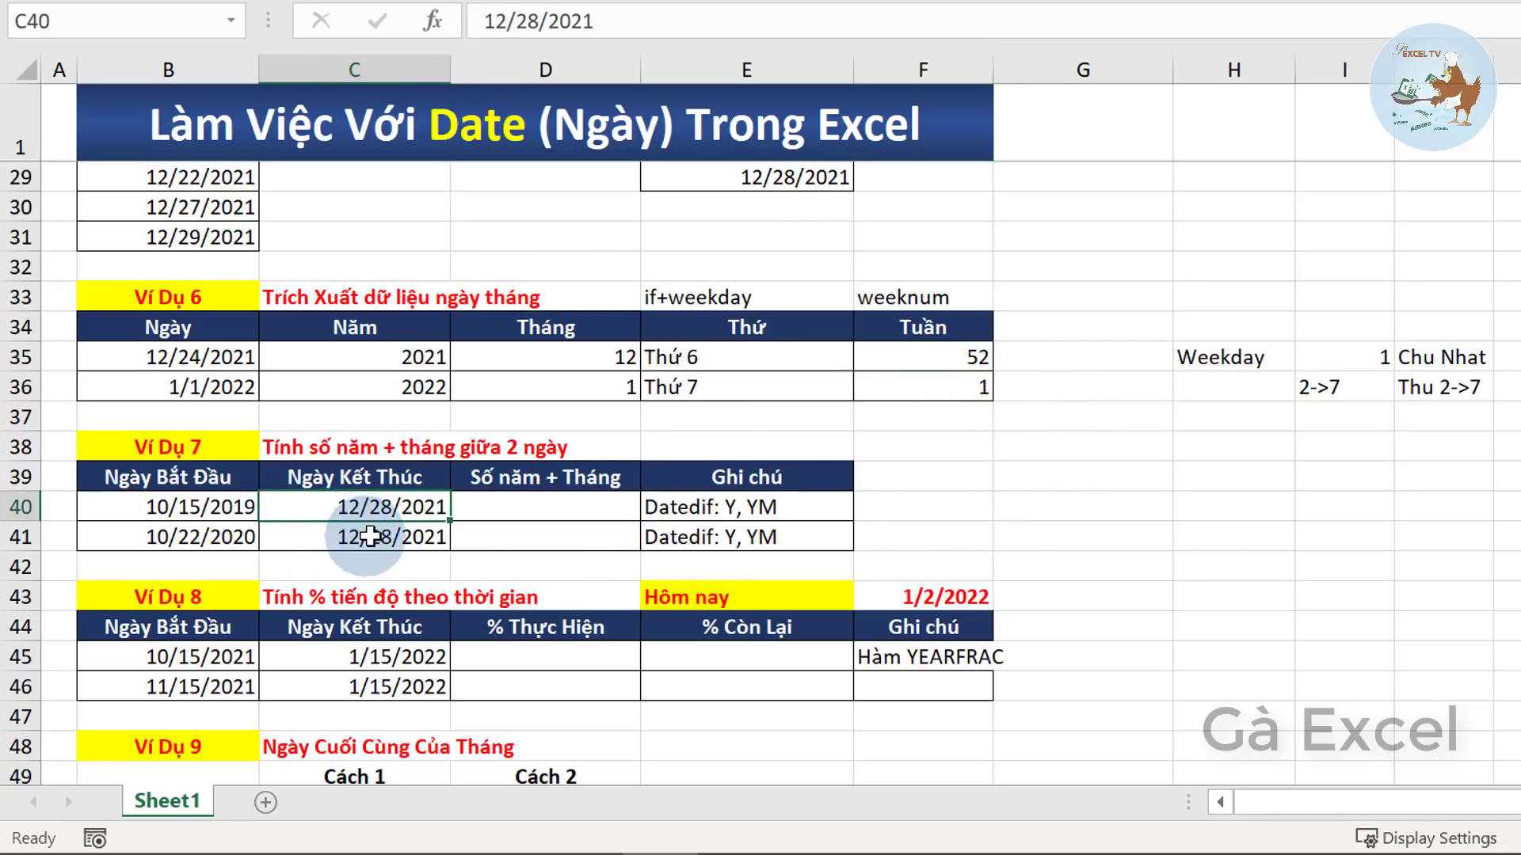
{"action": "scroll", "coordinate": [372, 534], "scroll_direction": "down", "scroll_amount": 2}
{"action": "scroll", "coordinate": [372, 530], "scroll_direction": "down", "scroll_amount": 1}
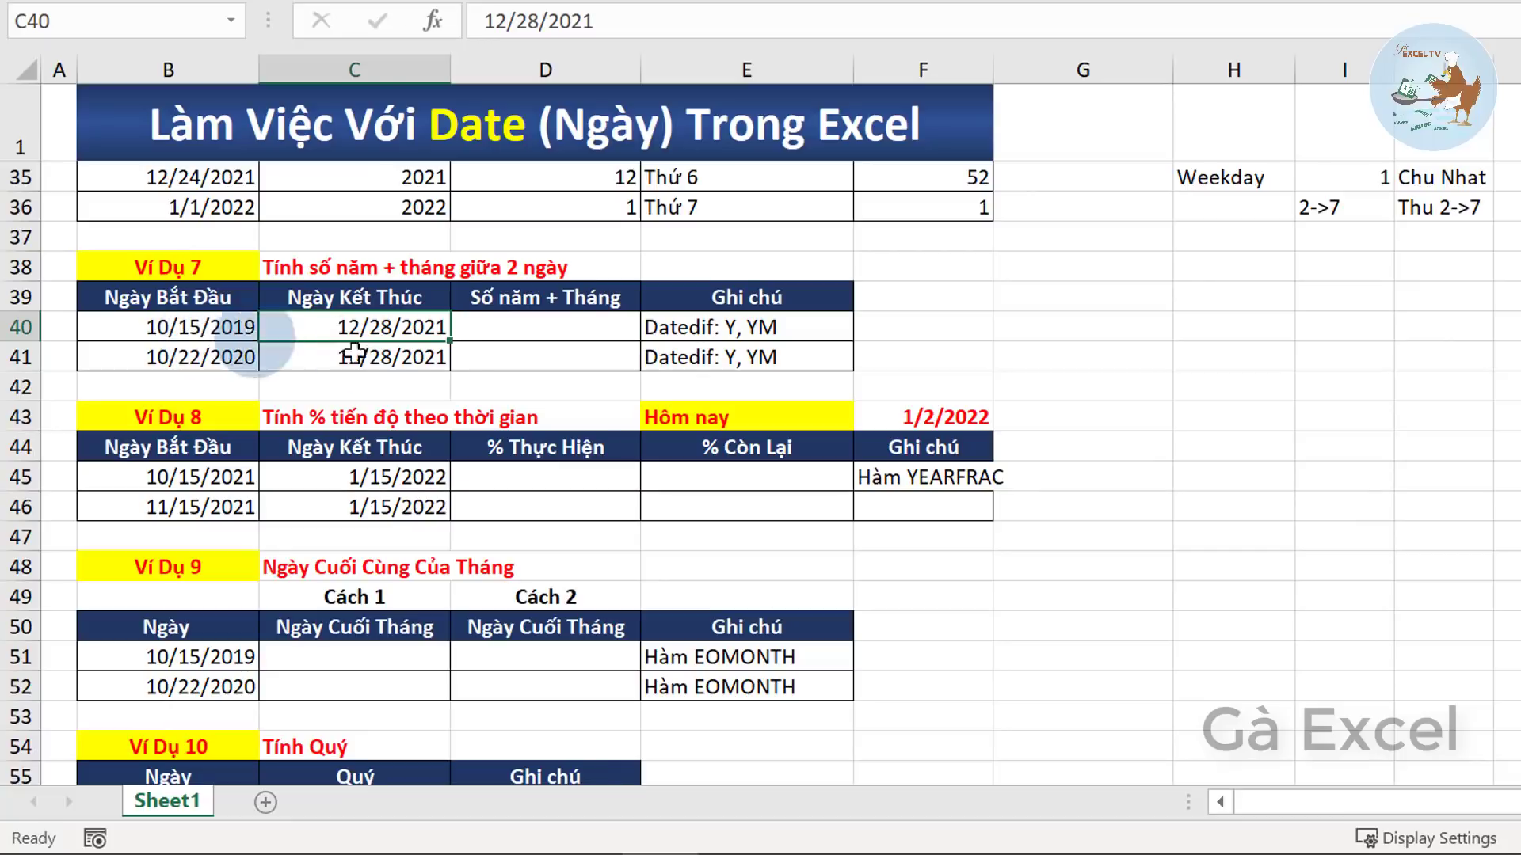
{"action": "left_click", "coordinate": [566, 327]}
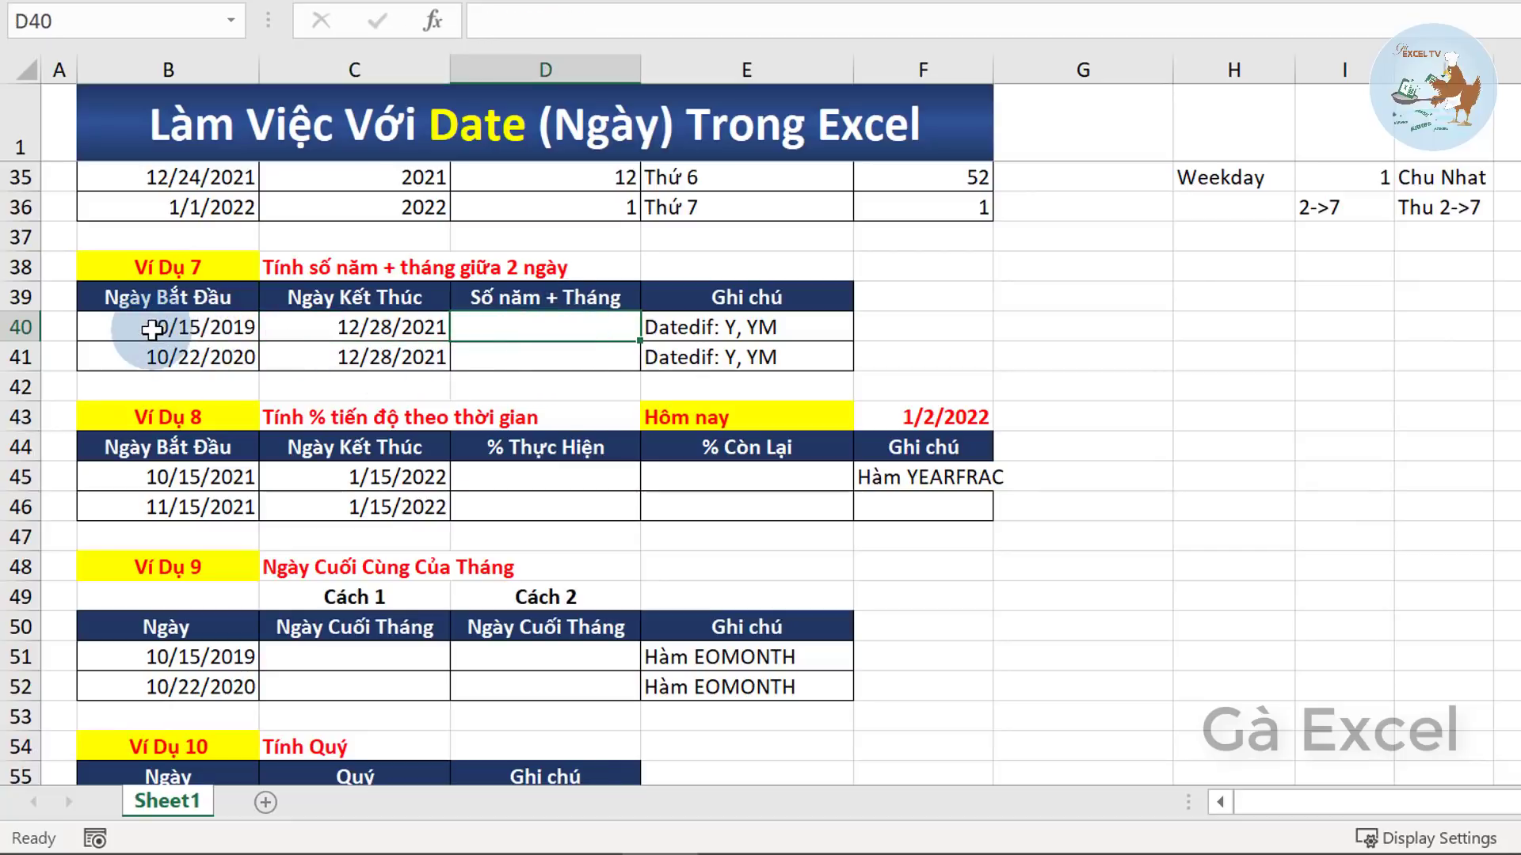
{"action": "left_click", "coordinate": [232, 333]}
{"action": "left_click", "coordinate": [391, 337]}
{"action": "left_click", "coordinate": [581, 339]}
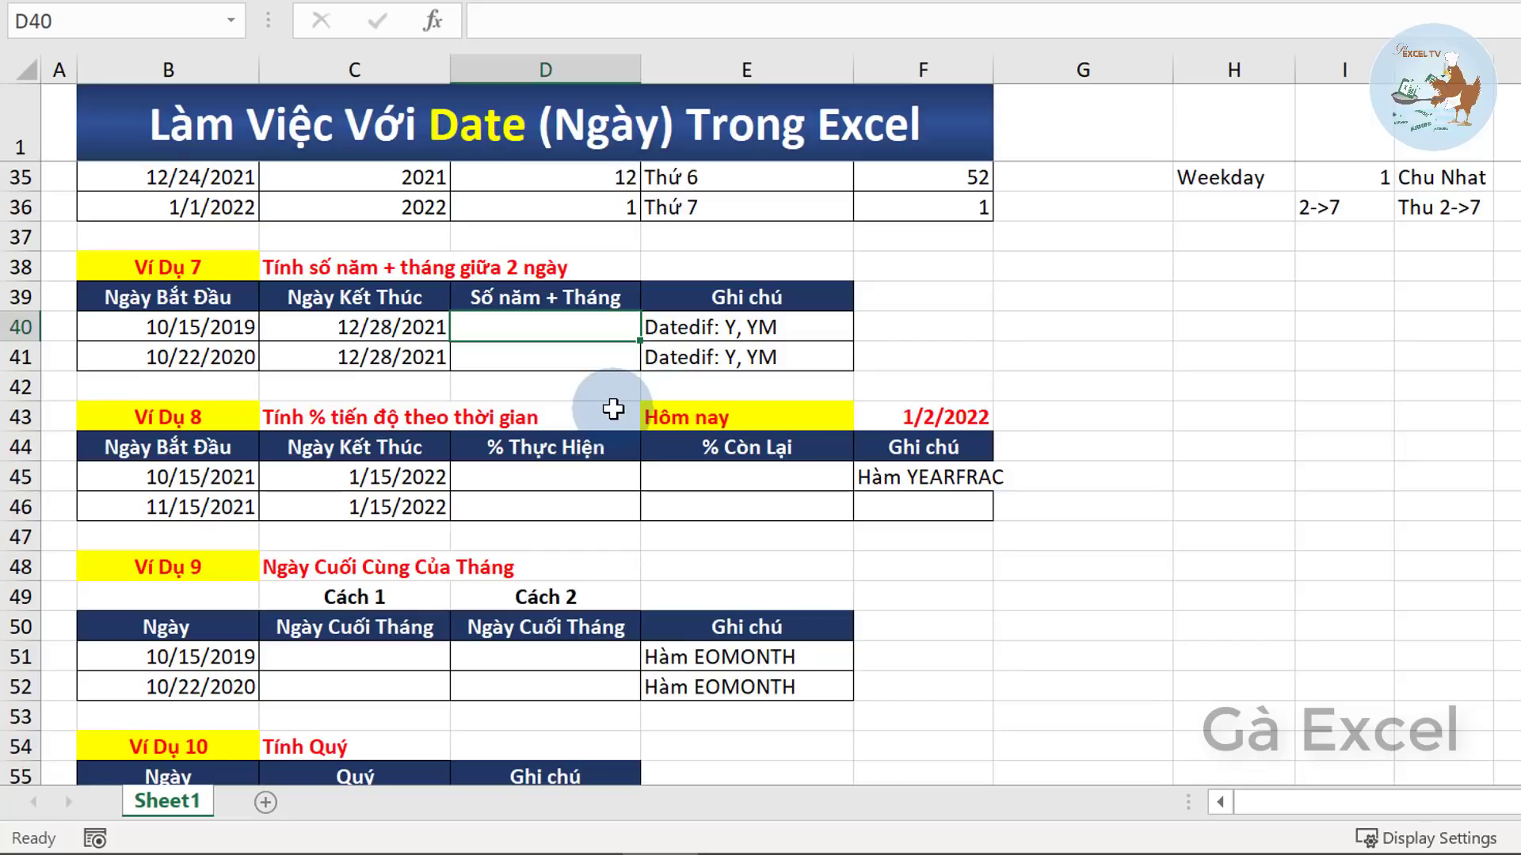
- Enter =DATEDIF(B40,C40,'y') in D40, returning 2 whole years
{"action": "type", "text": "=date"}
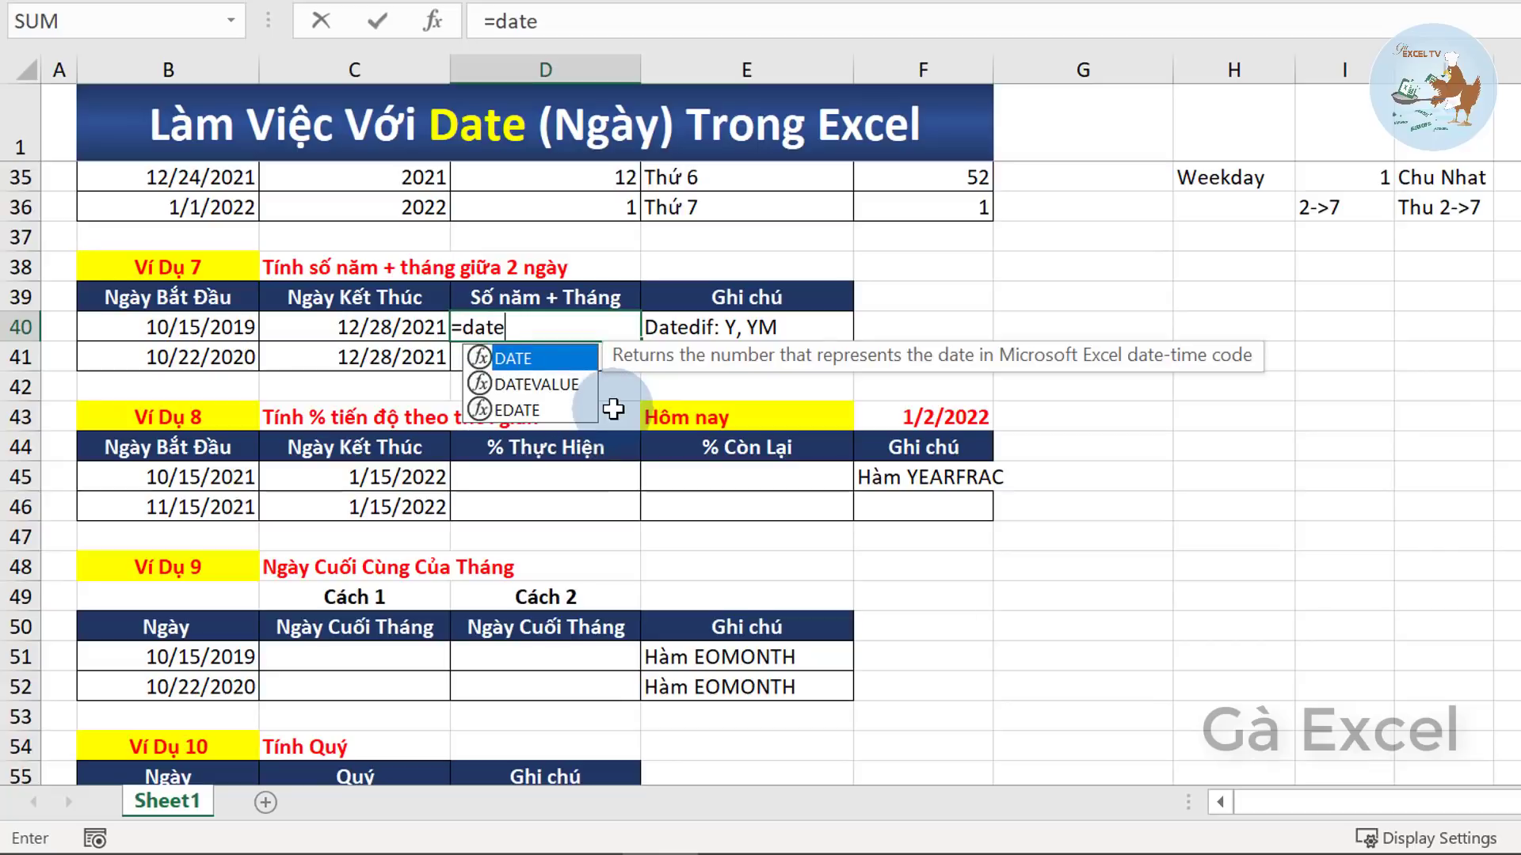
{"action": "type", "text": "d"}
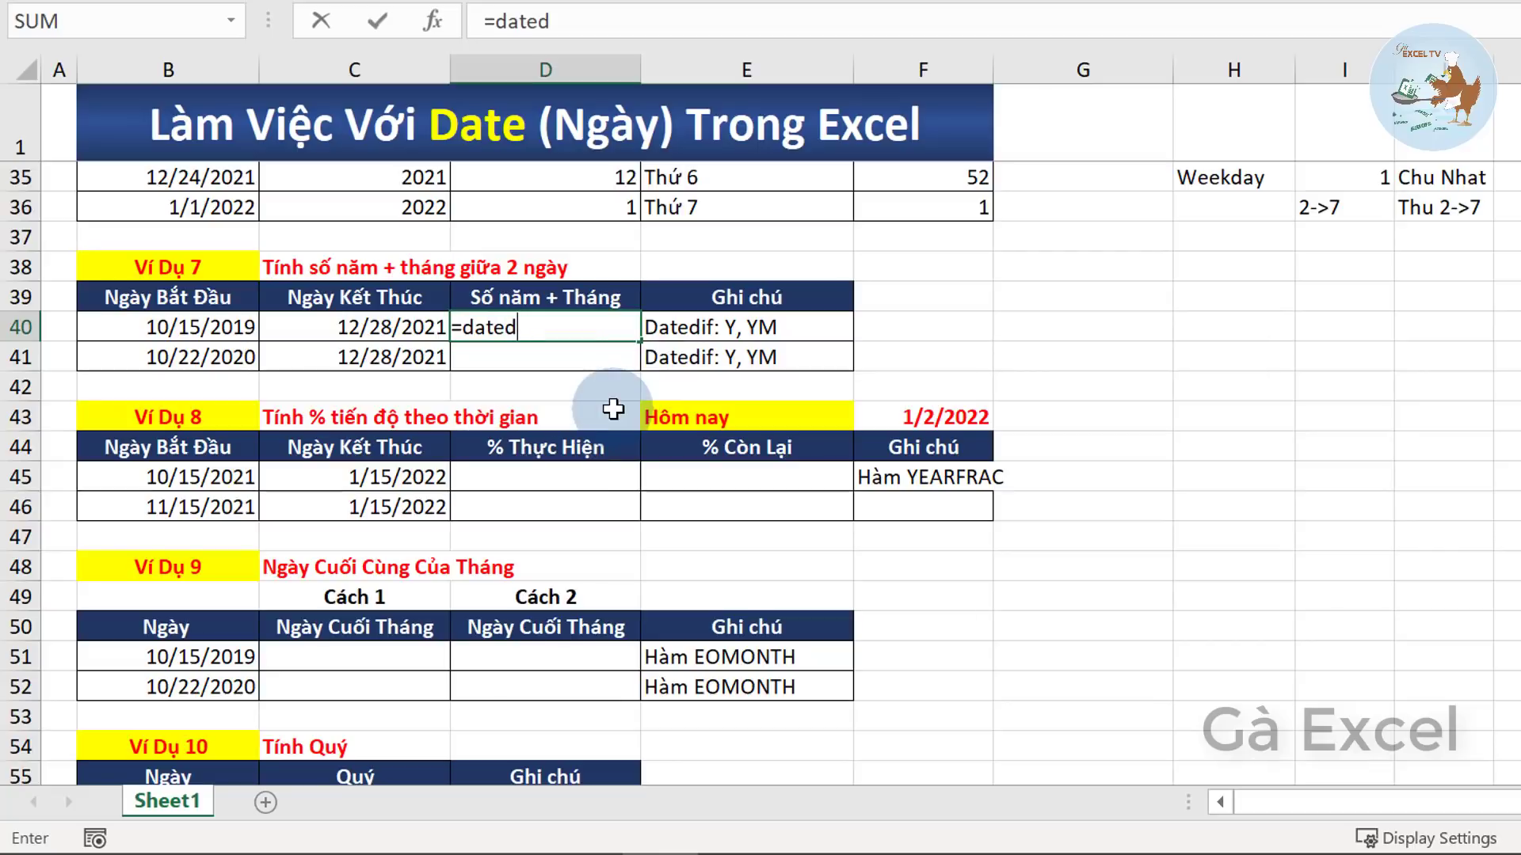
{"action": "type", "text": "if("}
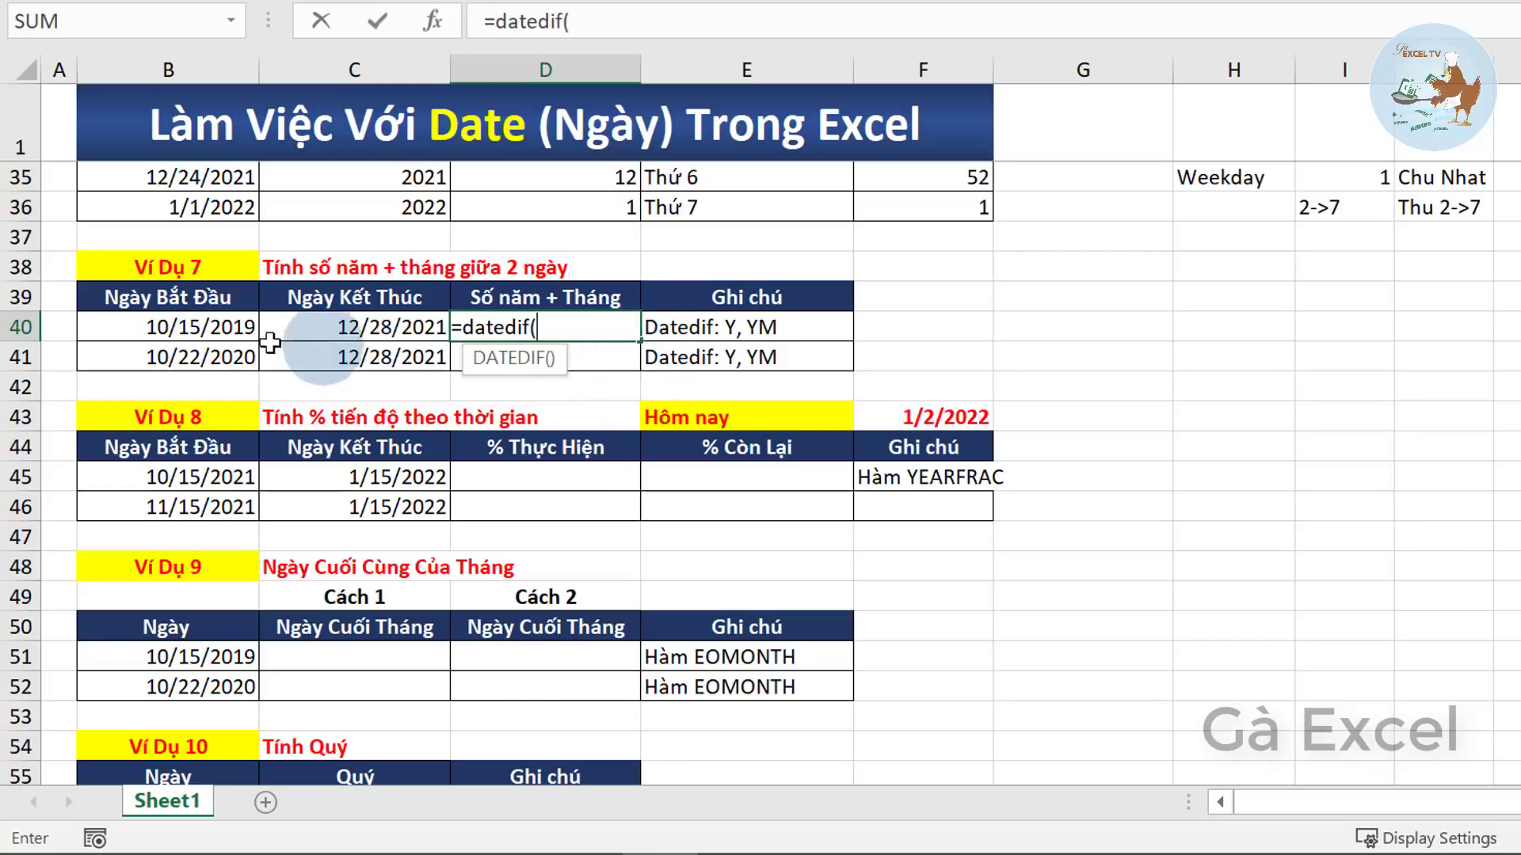
{"action": "left_click", "coordinate": [181, 324]}
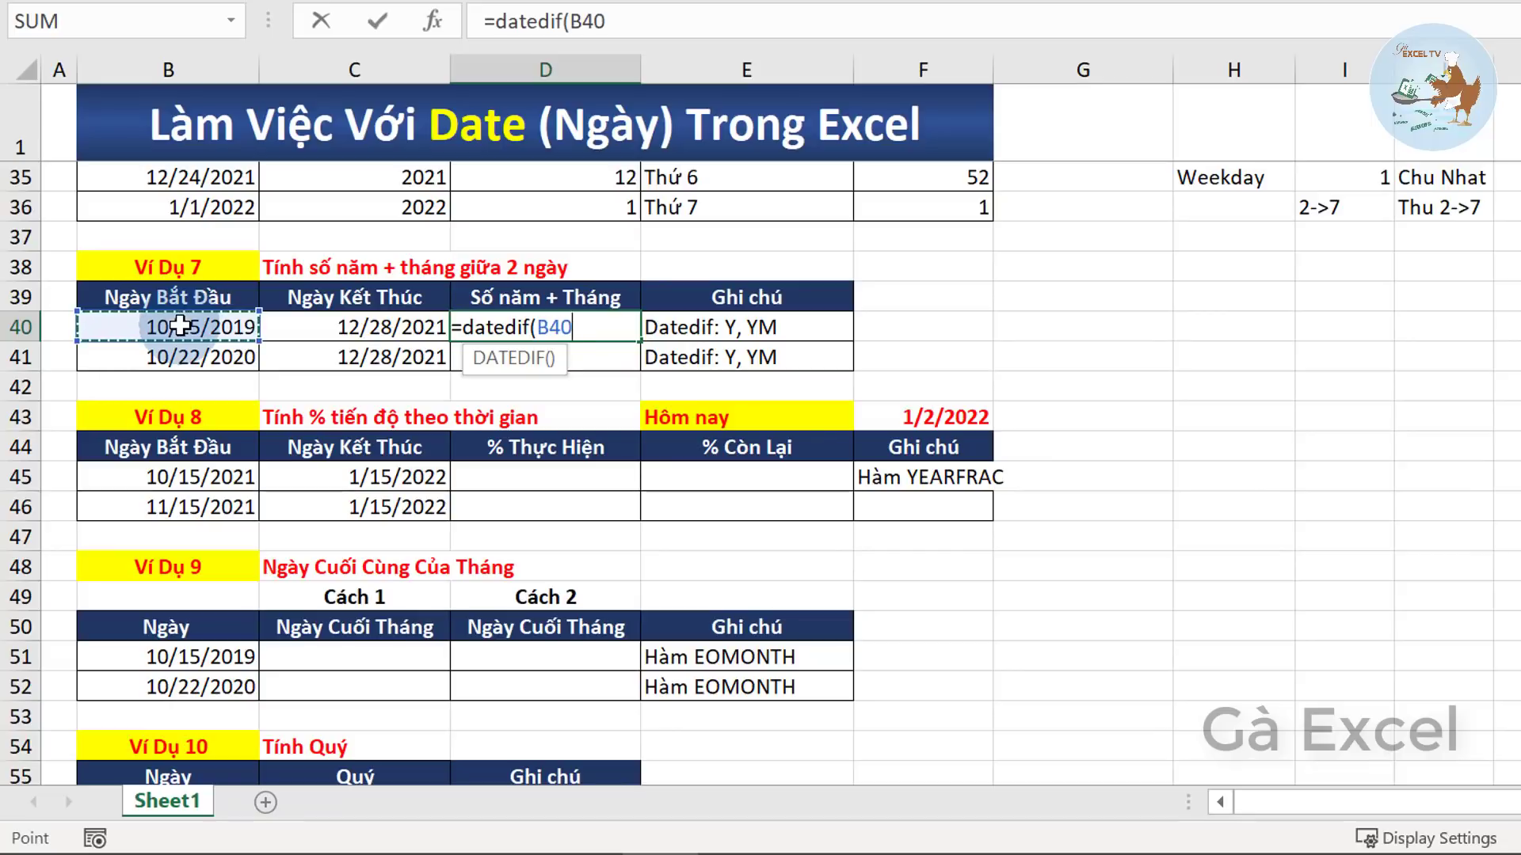
{"action": "type", "text": ","}
{"action": "left_click", "coordinate": [342, 325]}
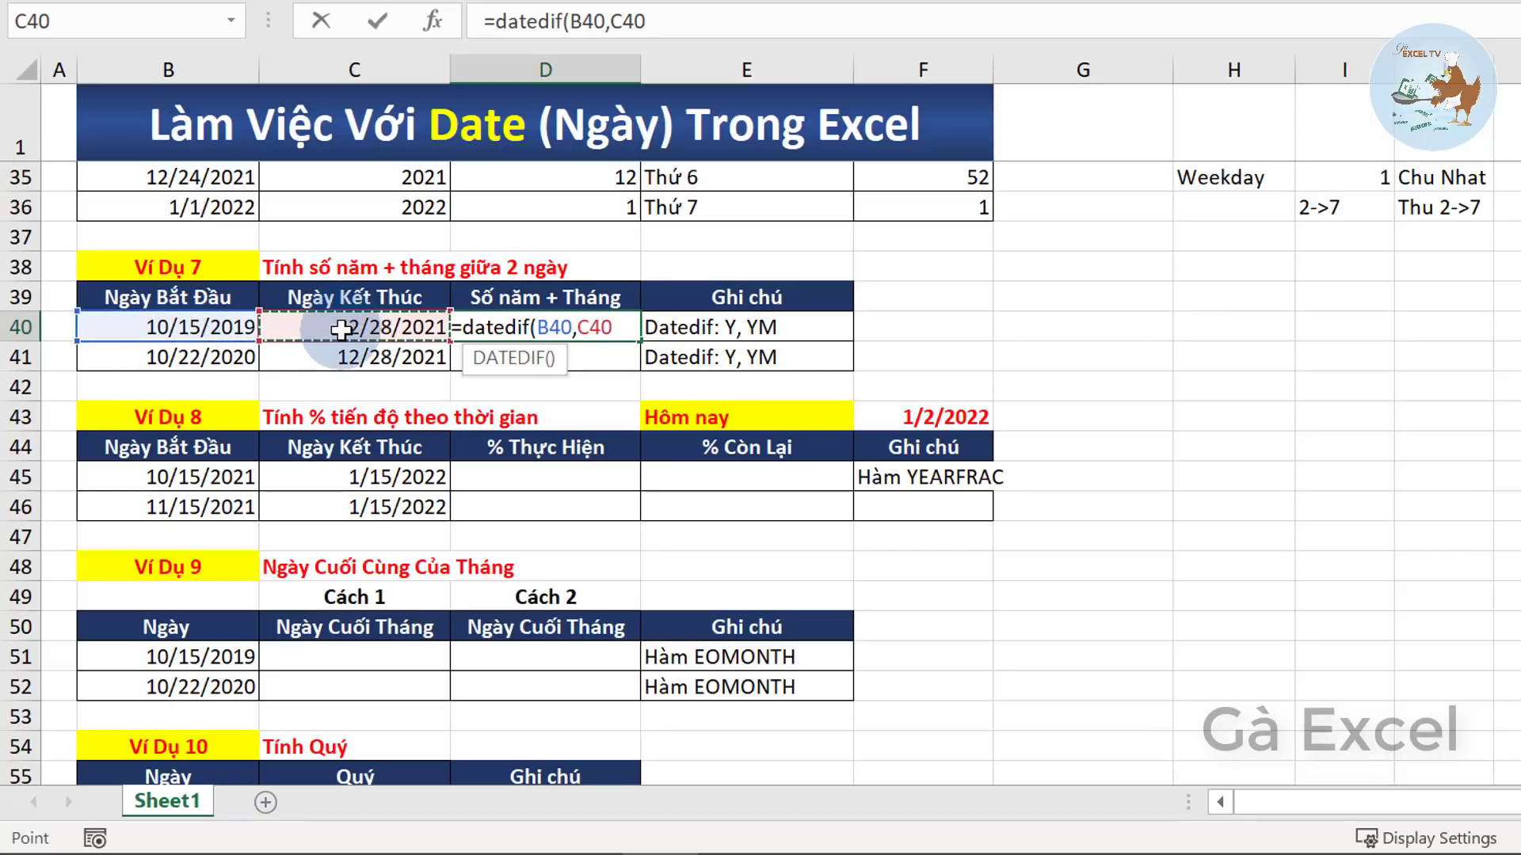
{"action": "type", "text": ","}
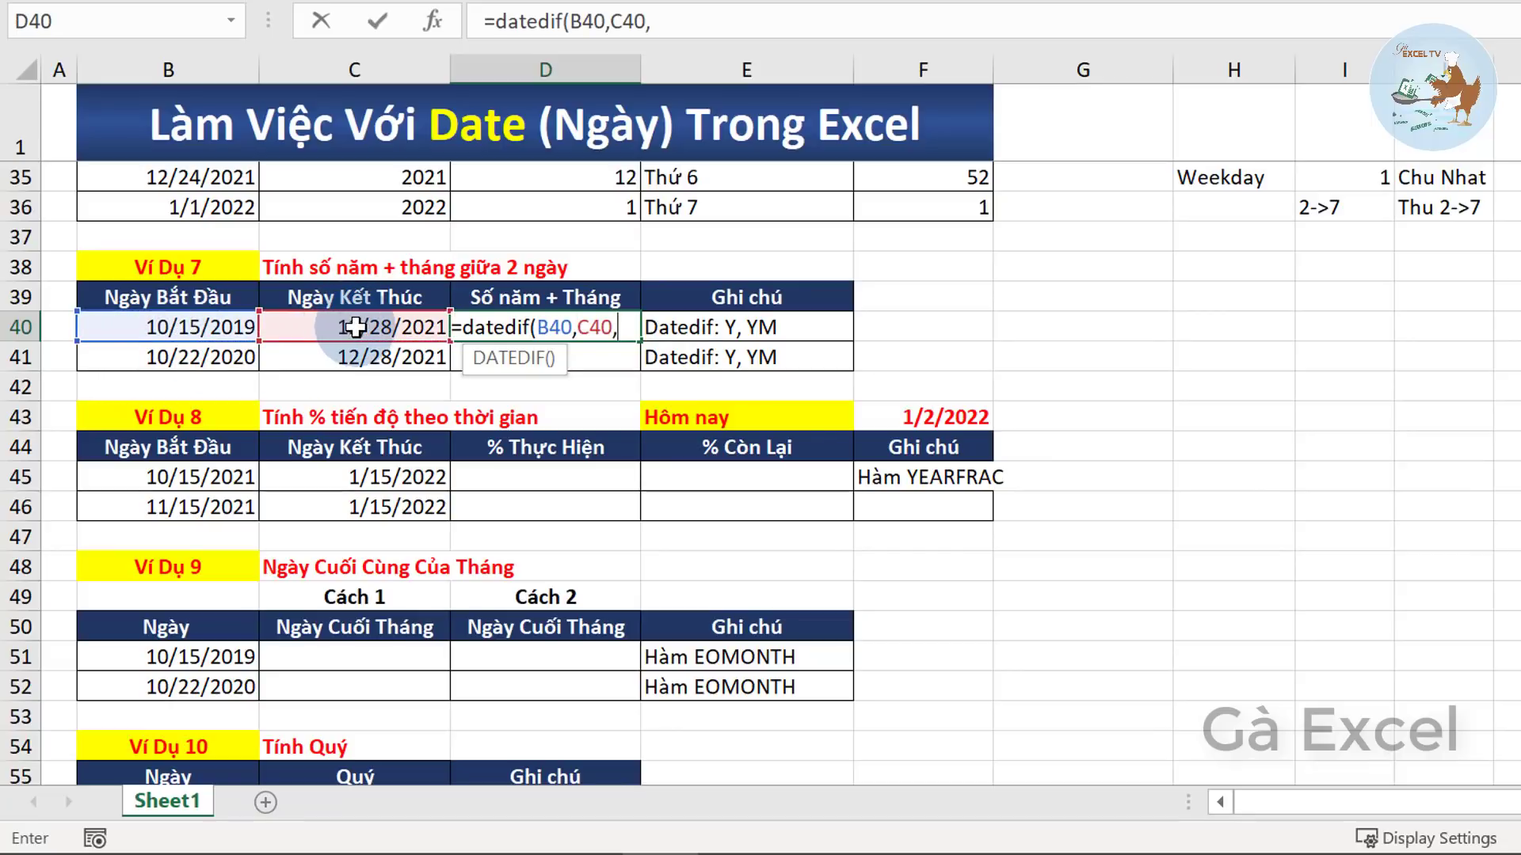
{"action": "type", "text": "\"y"}
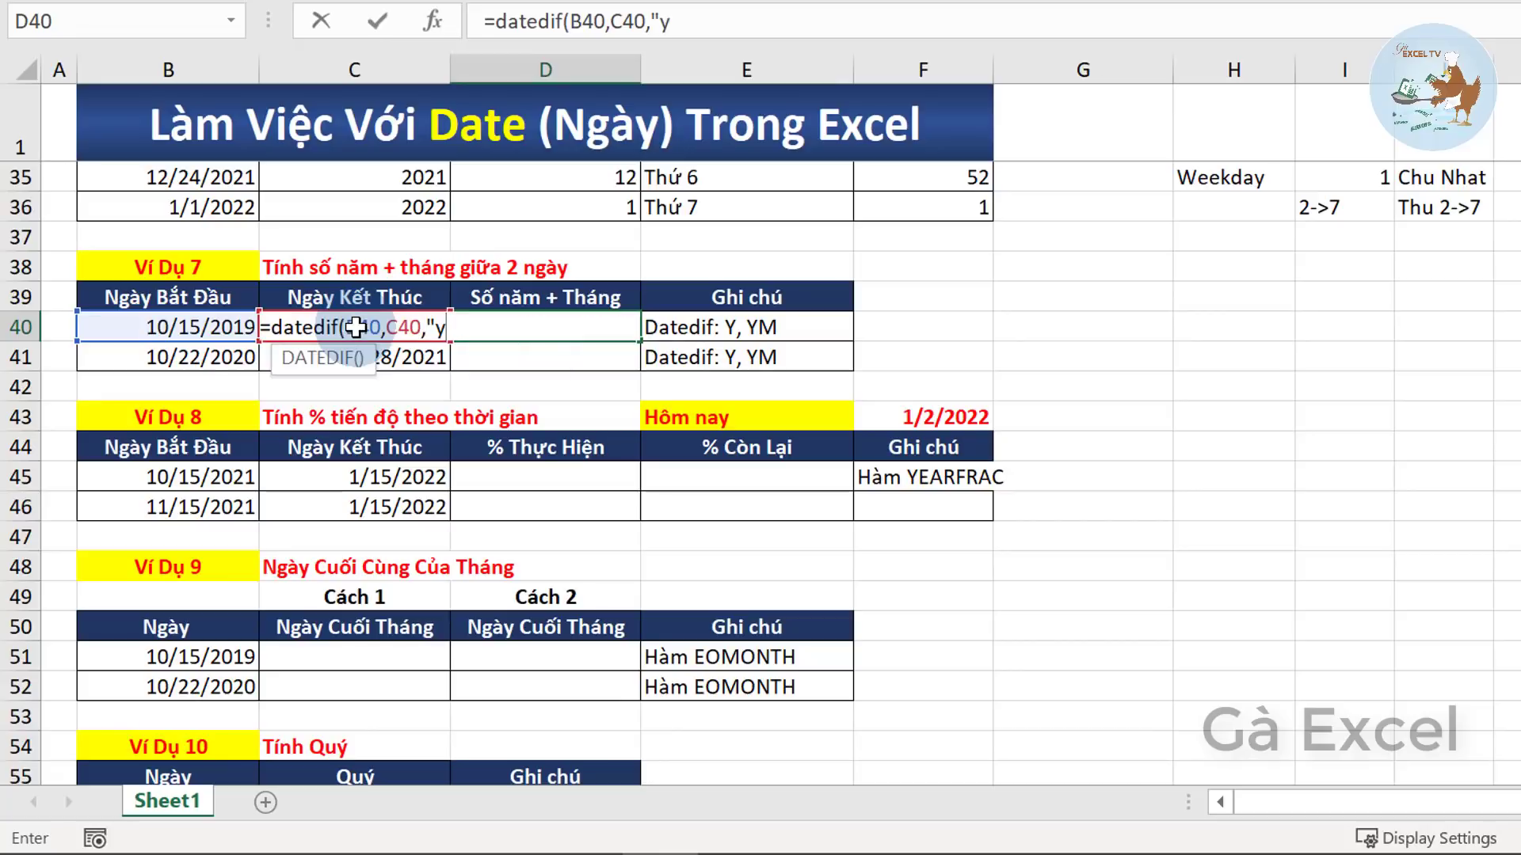
{"action": "type", "text": "\")"}
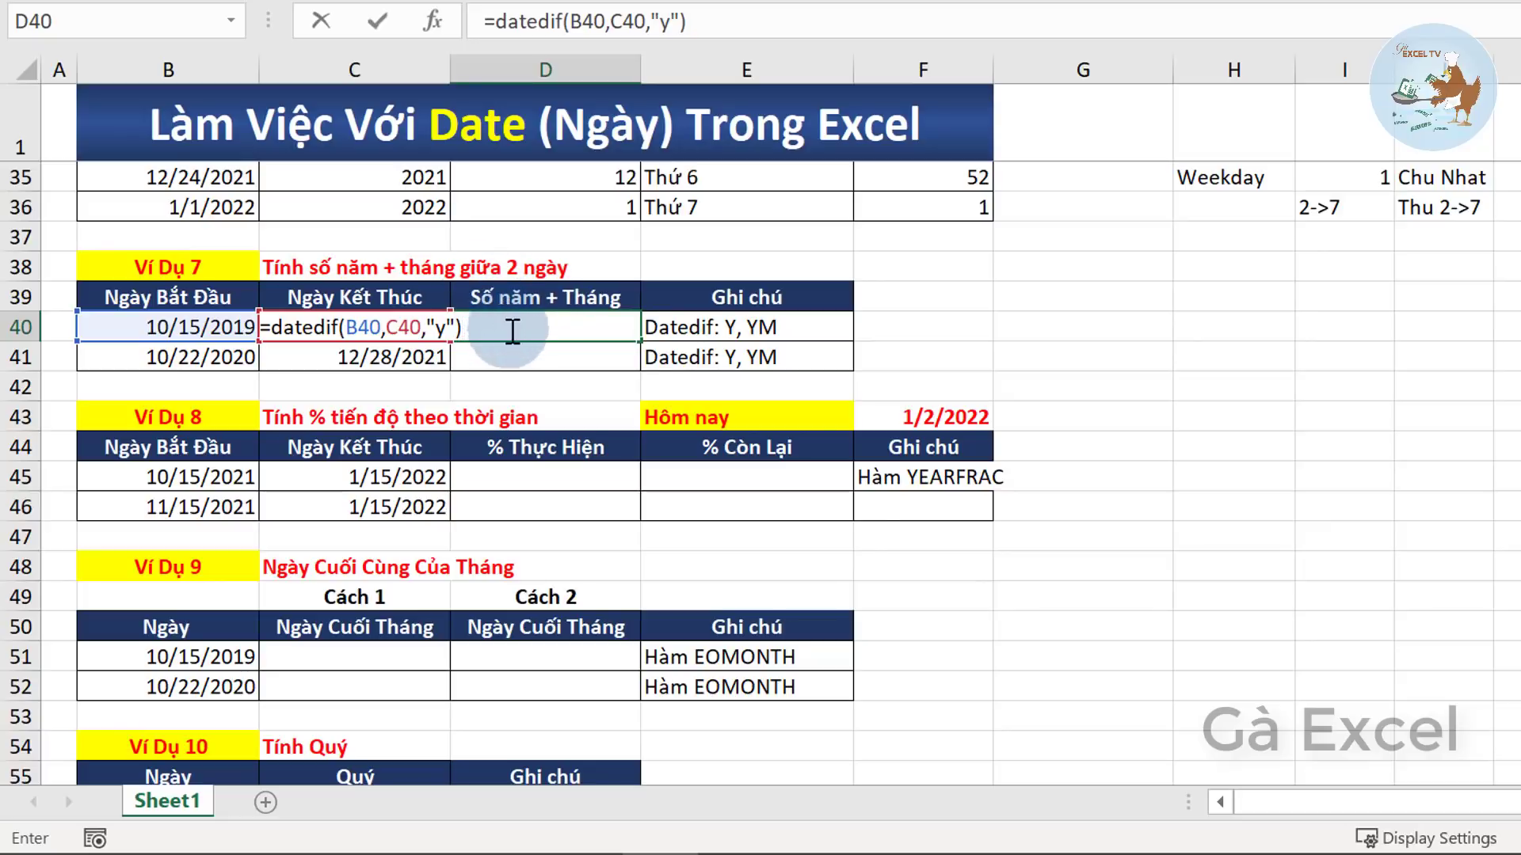
{"action": "key", "text": "Return"}
{"action": "key", "text": "Up"}
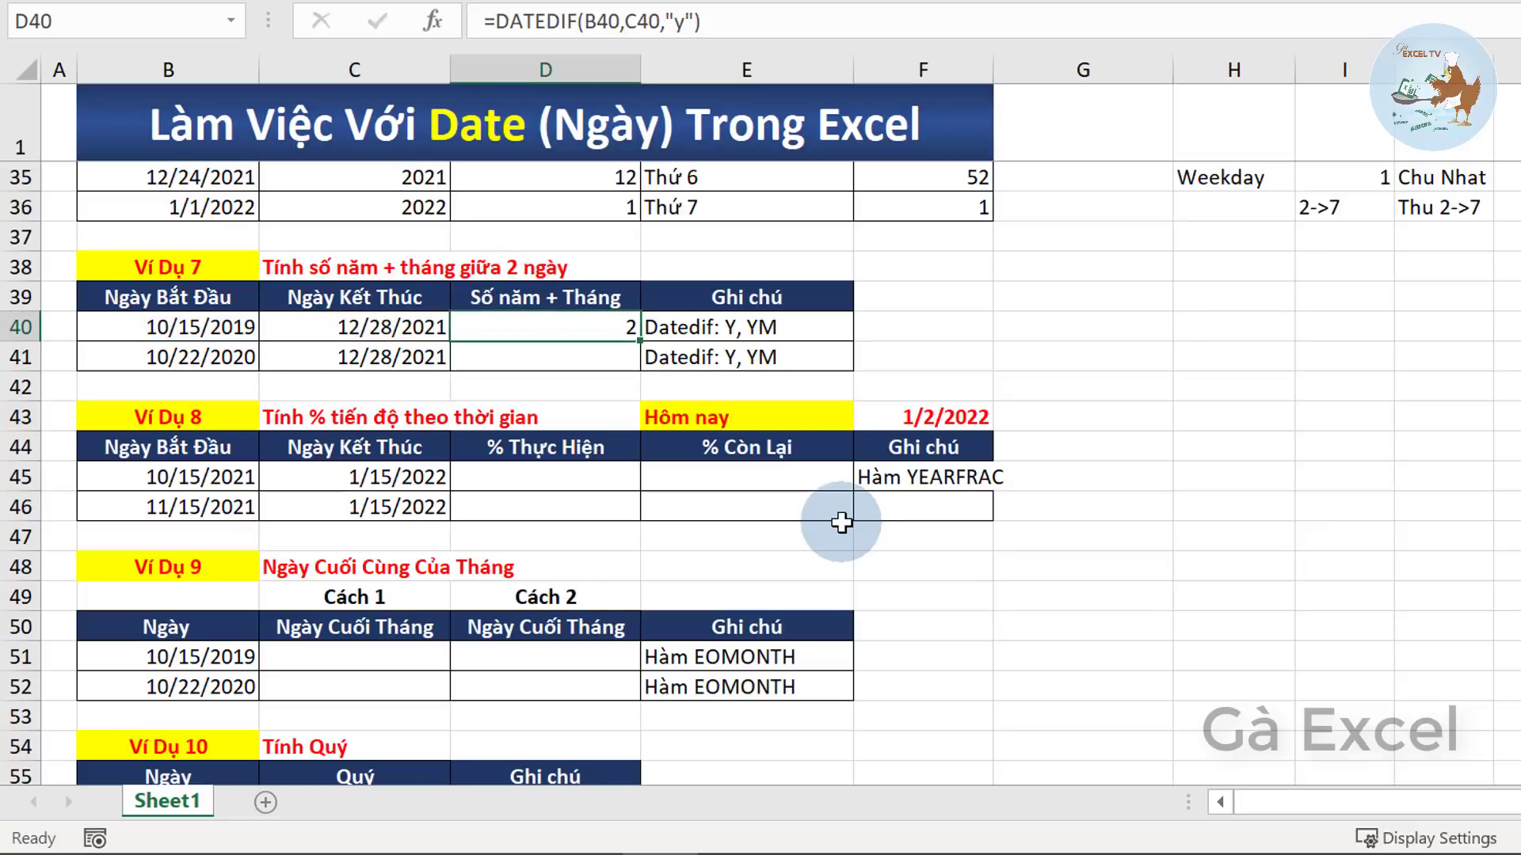
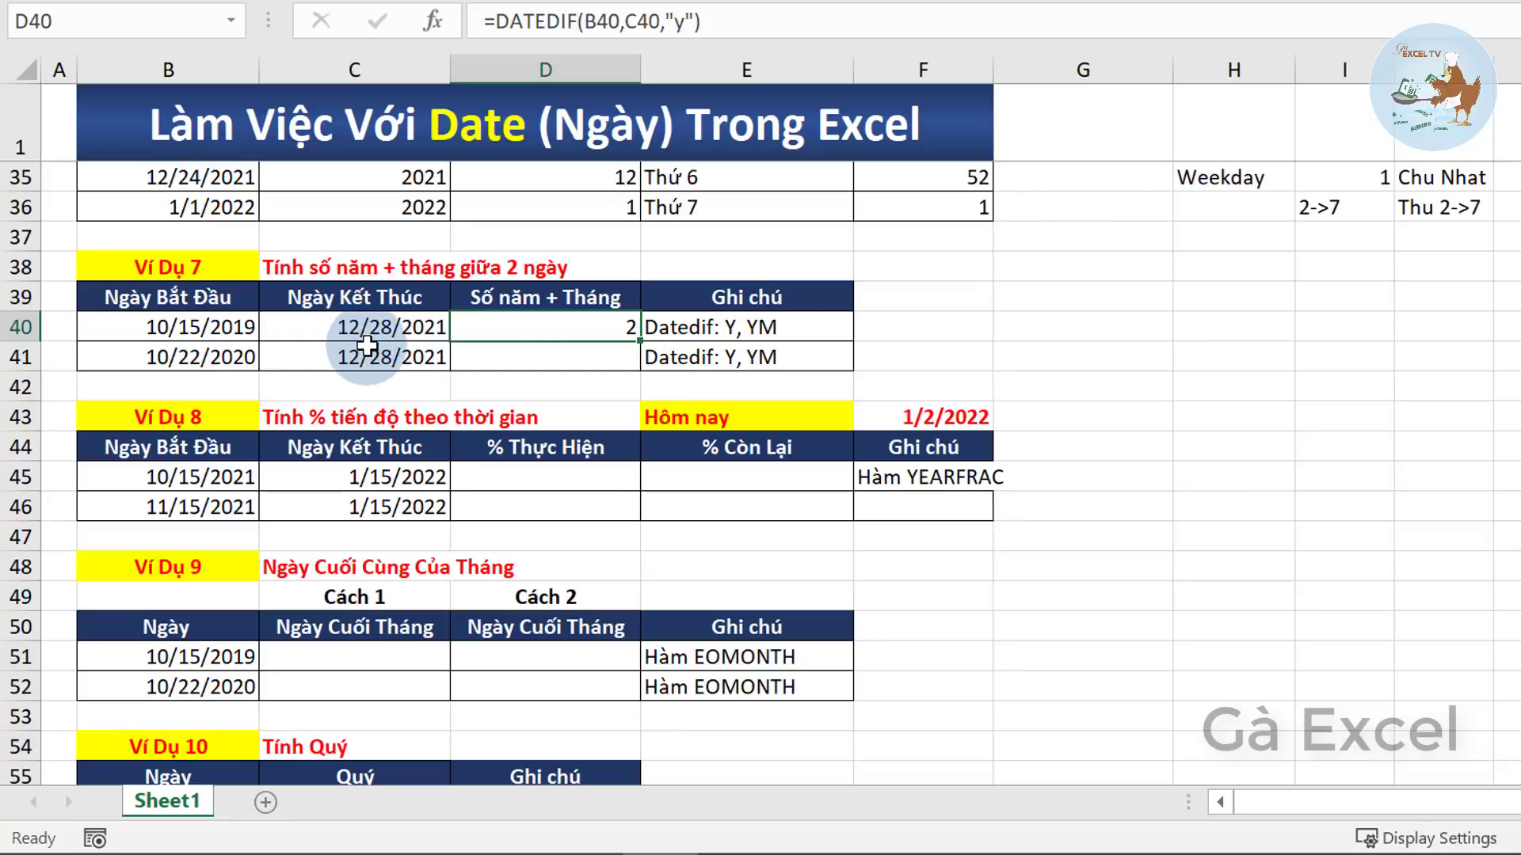
- Switch D40's DATEDIF unit to "ym" to show the leftover months
{"action": "double_click", "coordinate": [587, 326]}
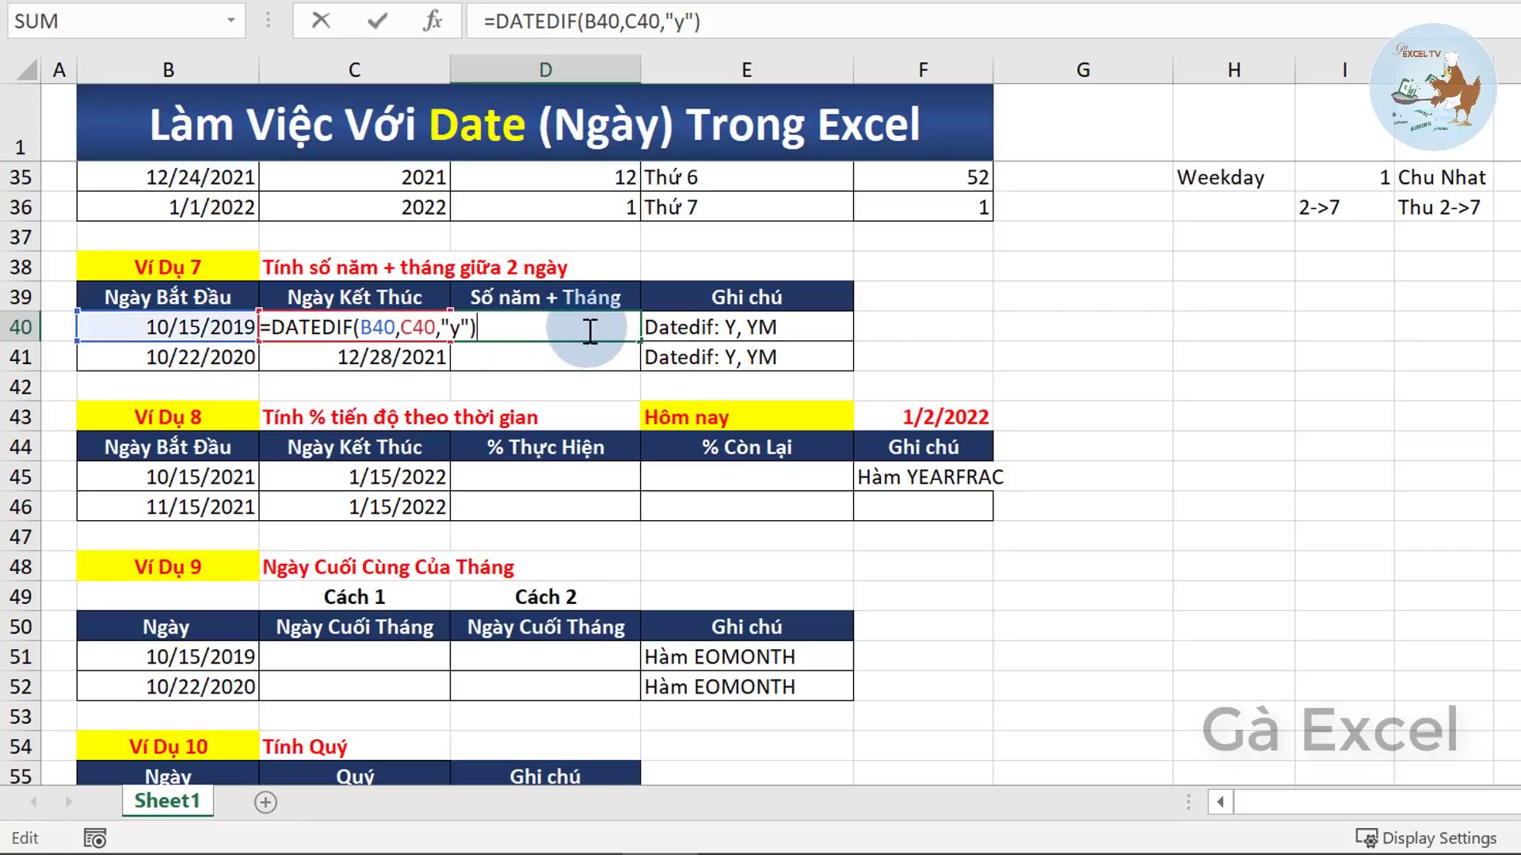
{"action": "left_click", "coordinate": [458, 327]}
{"action": "type", "text": "m"}
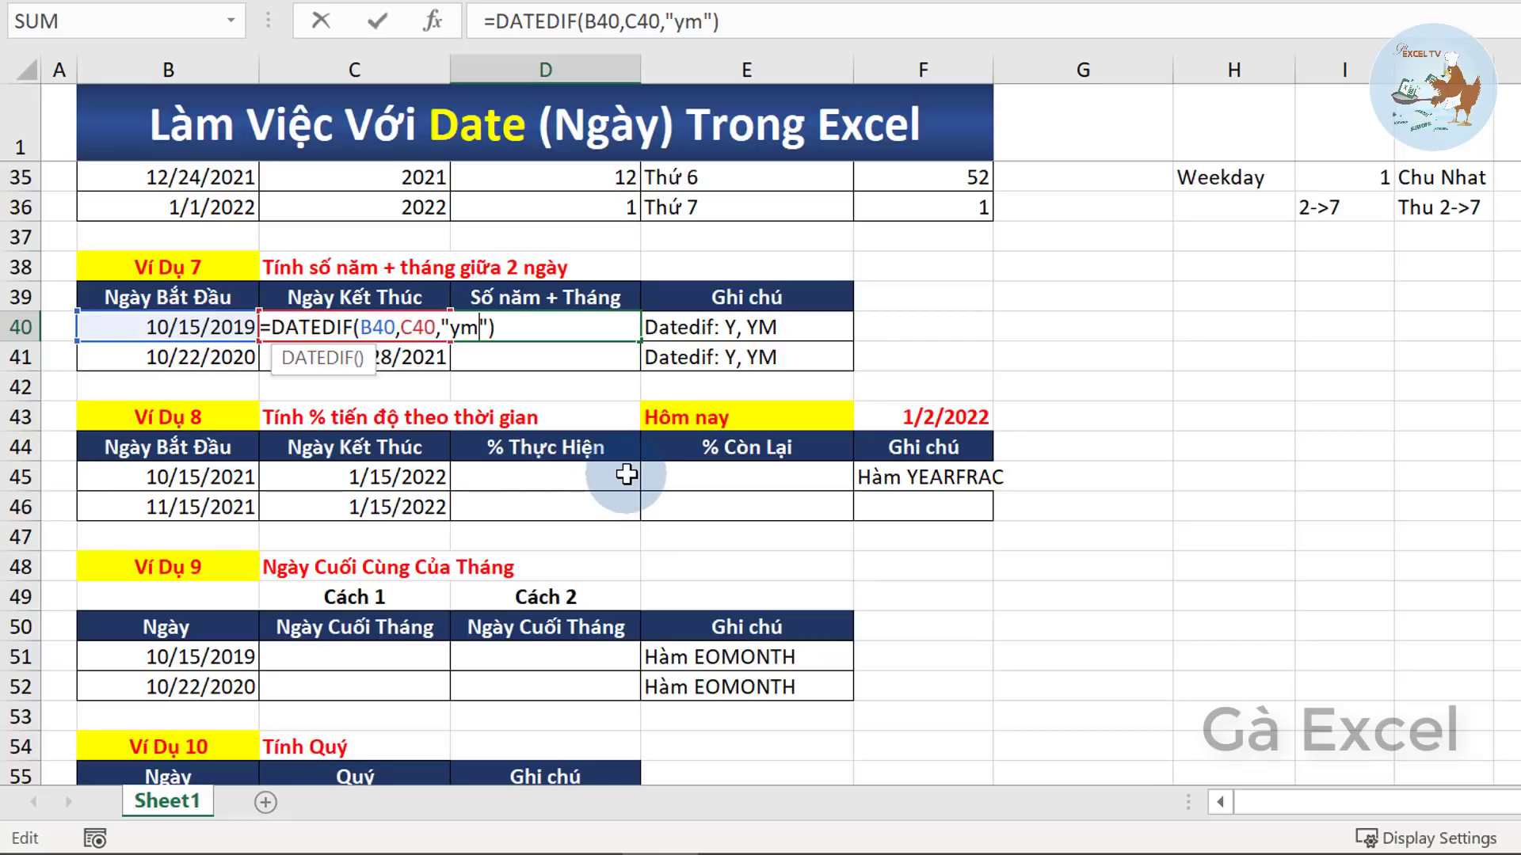
{"action": "key", "text": "Return"}
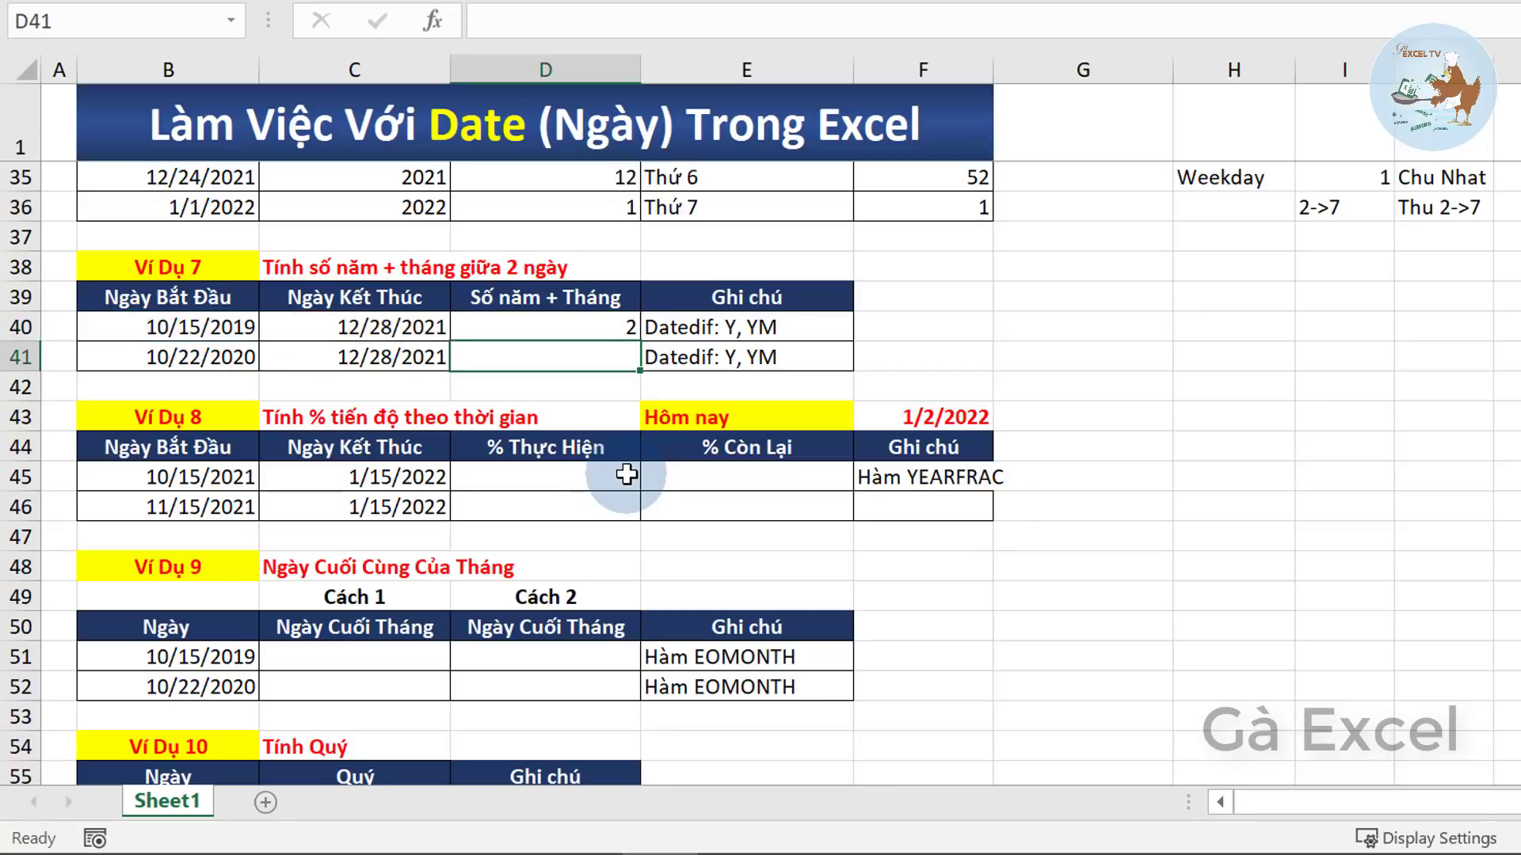
{"action": "key", "text": "Up"}
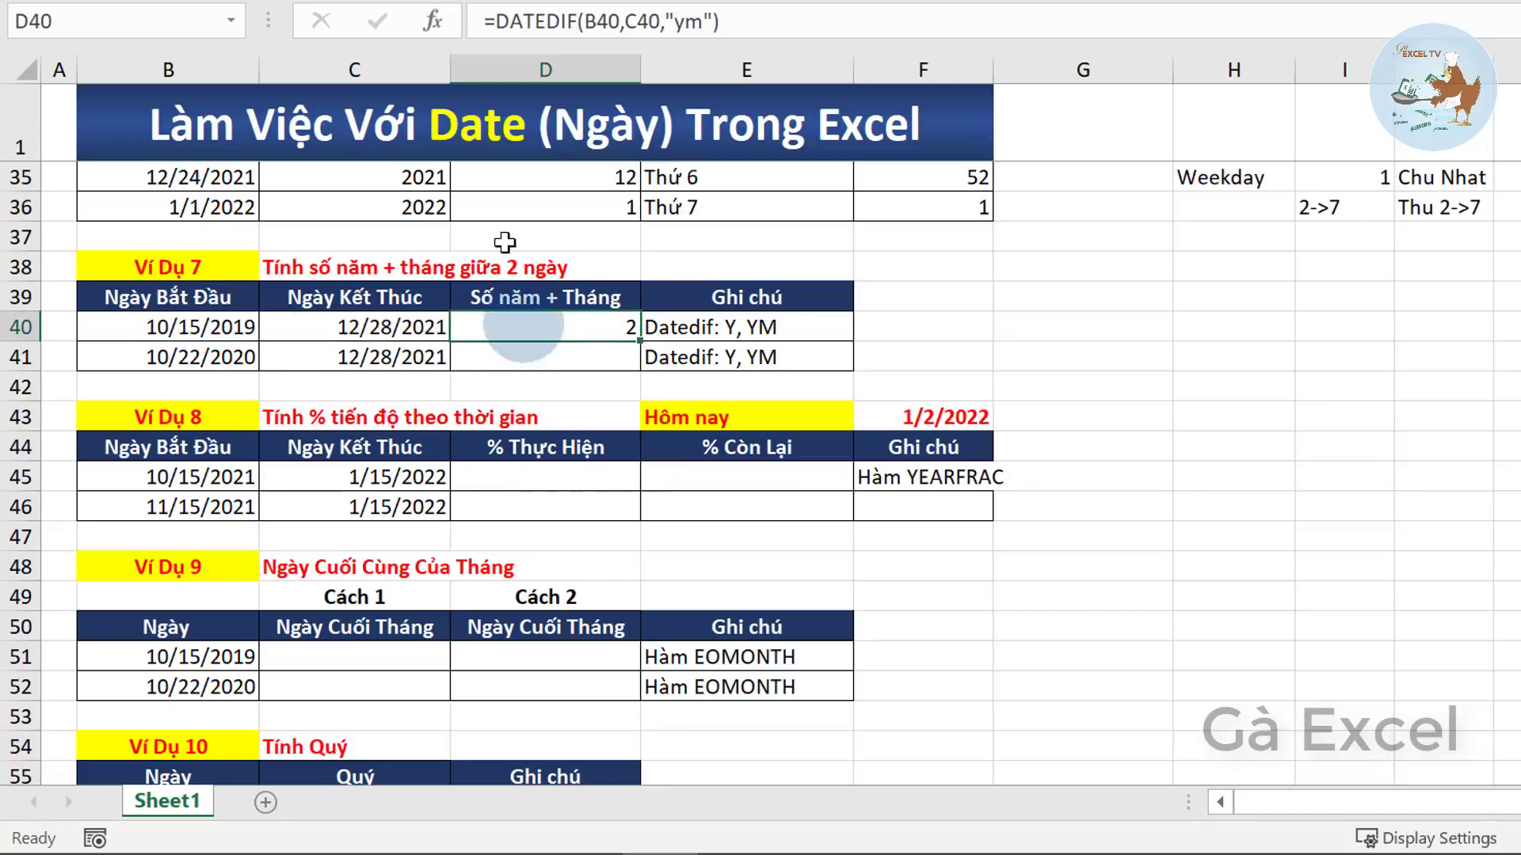
- Restore D40's DATEDIF unit to "y" for whole years
{"action": "double_click", "coordinate": [576, 322]}
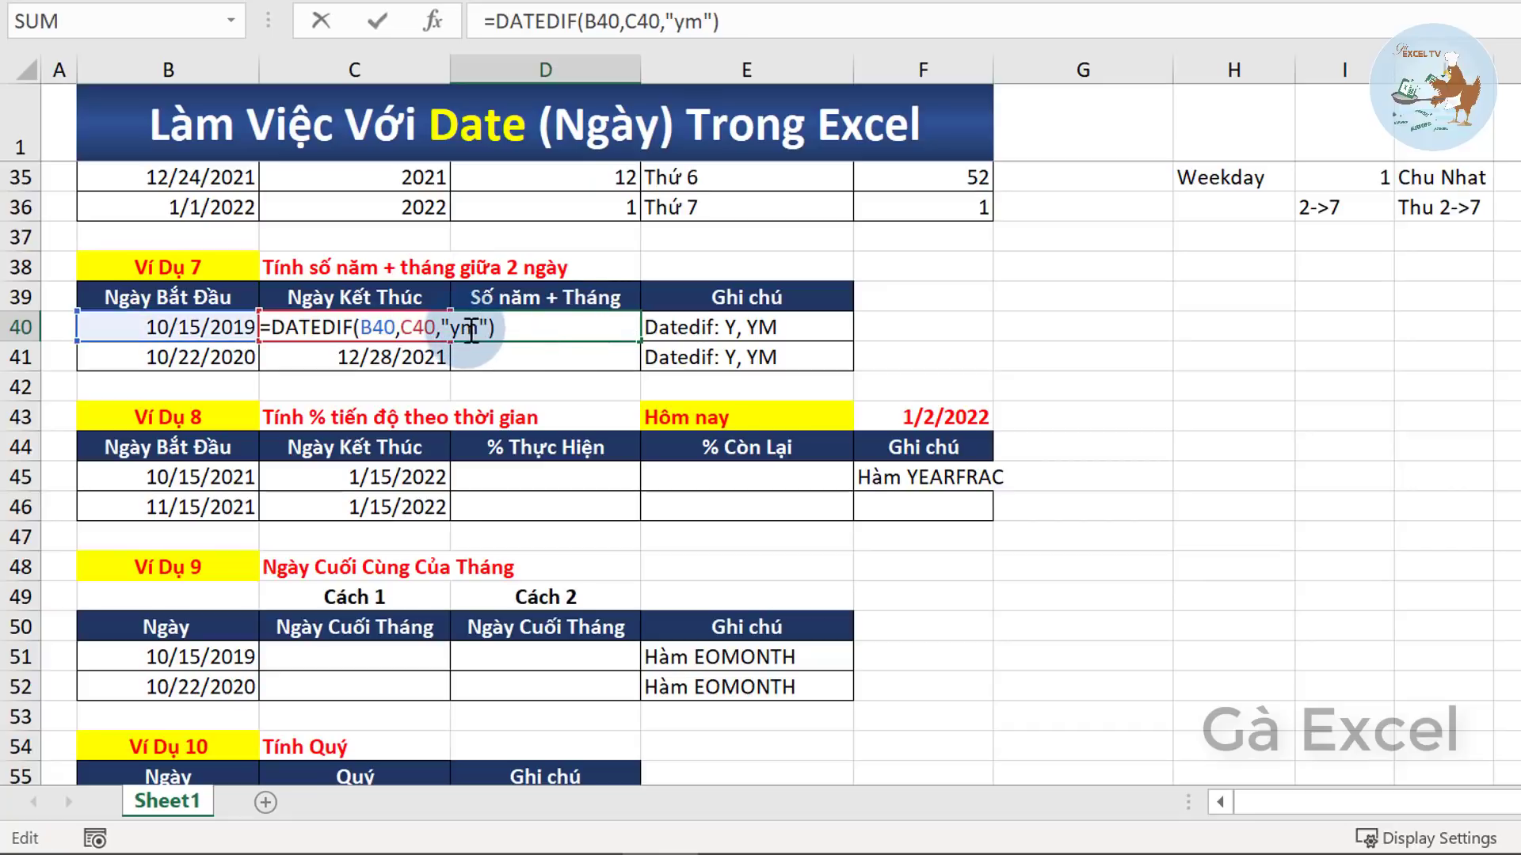
{"action": "double_click", "coordinate": [471, 329]}
{"action": "type", "text": "y"}
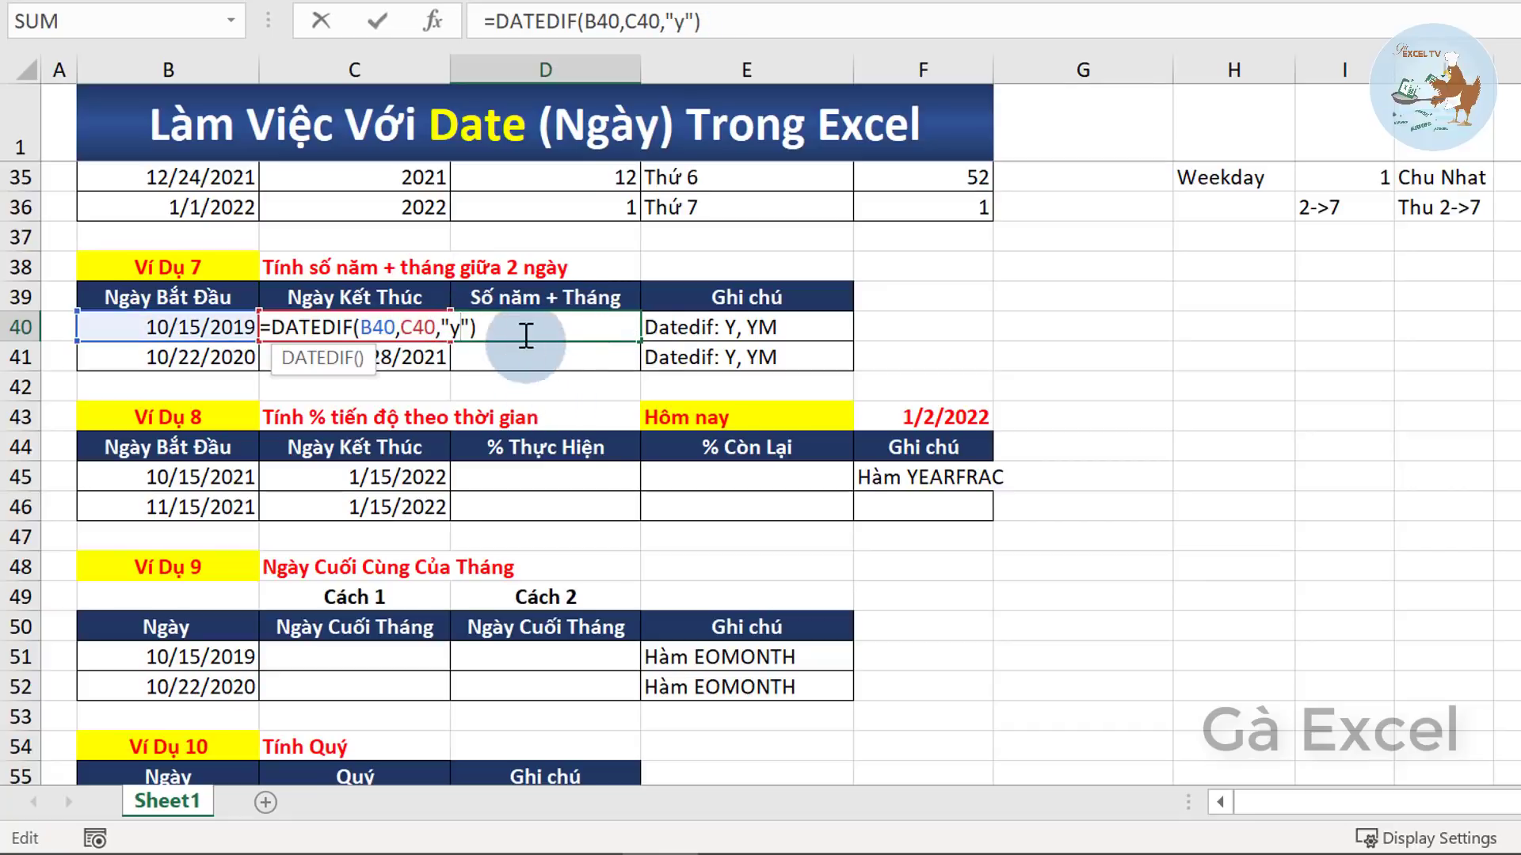
{"action": "key", "text": "Return"}
{"action": "left_click", "coordinate": [576, 325]}
- Start extending D40's formula and copy its DATEDIF(B40,C40,...) part
{"action": "double_click", "coordinate": [576, 325]}
{"action": "type", "text": "&\" năm \"&"}
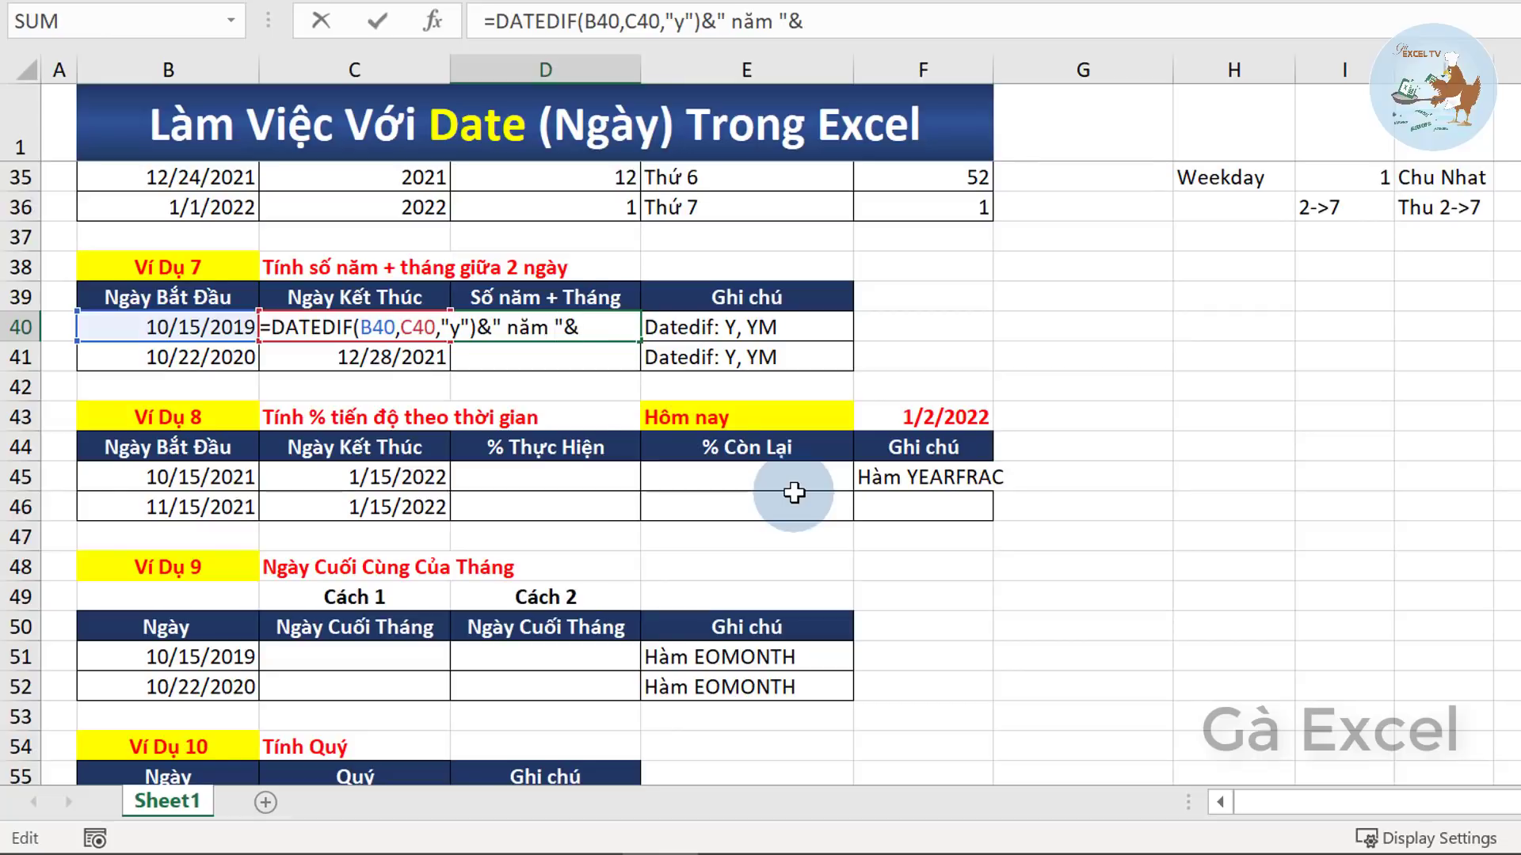
{"action": "type", "text": "date"}
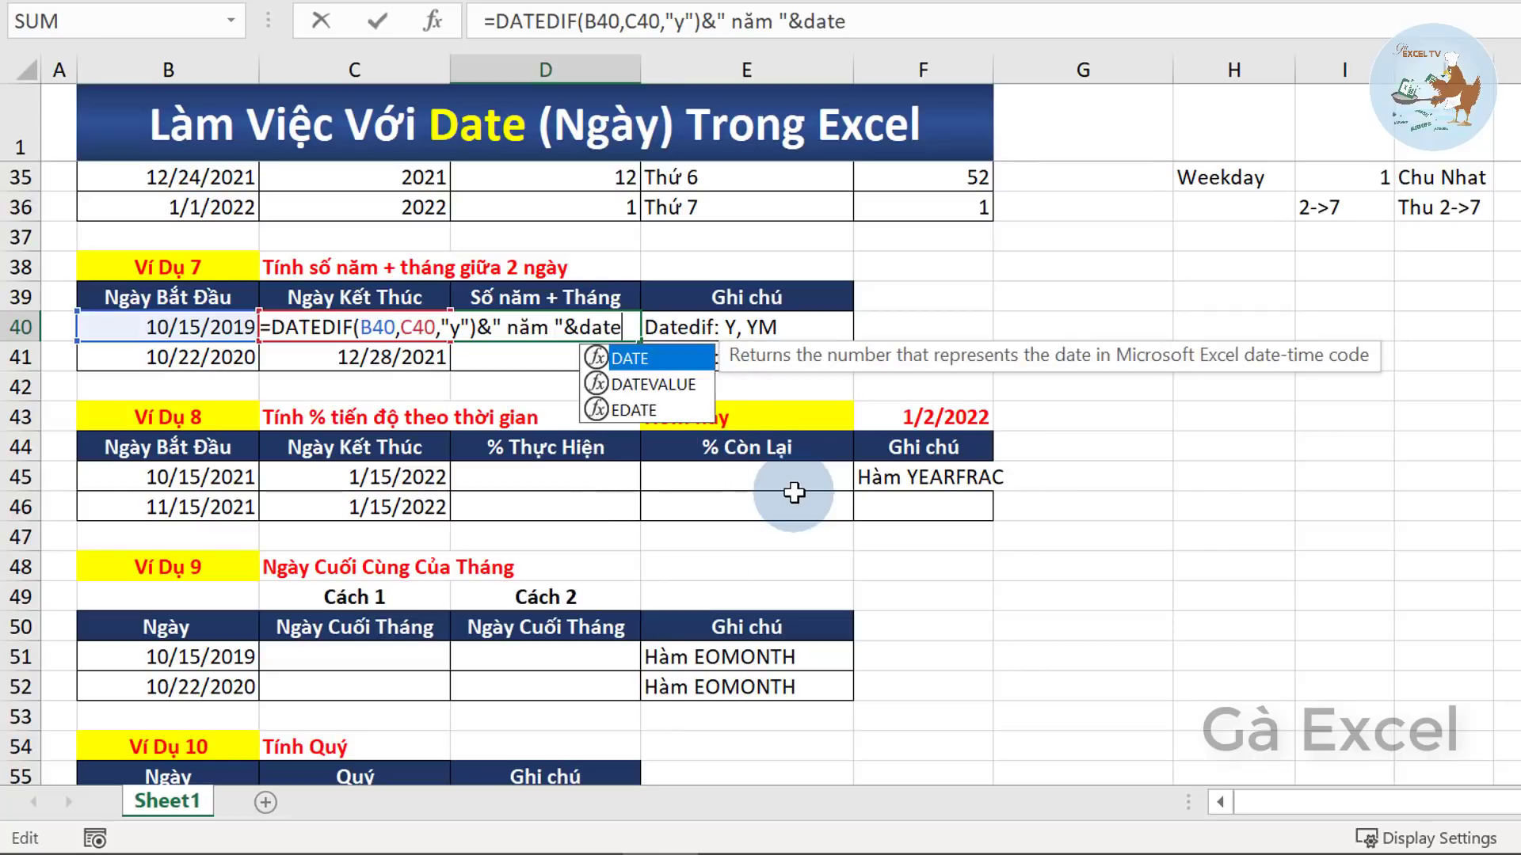
{"action": "type", "text": "dif"}
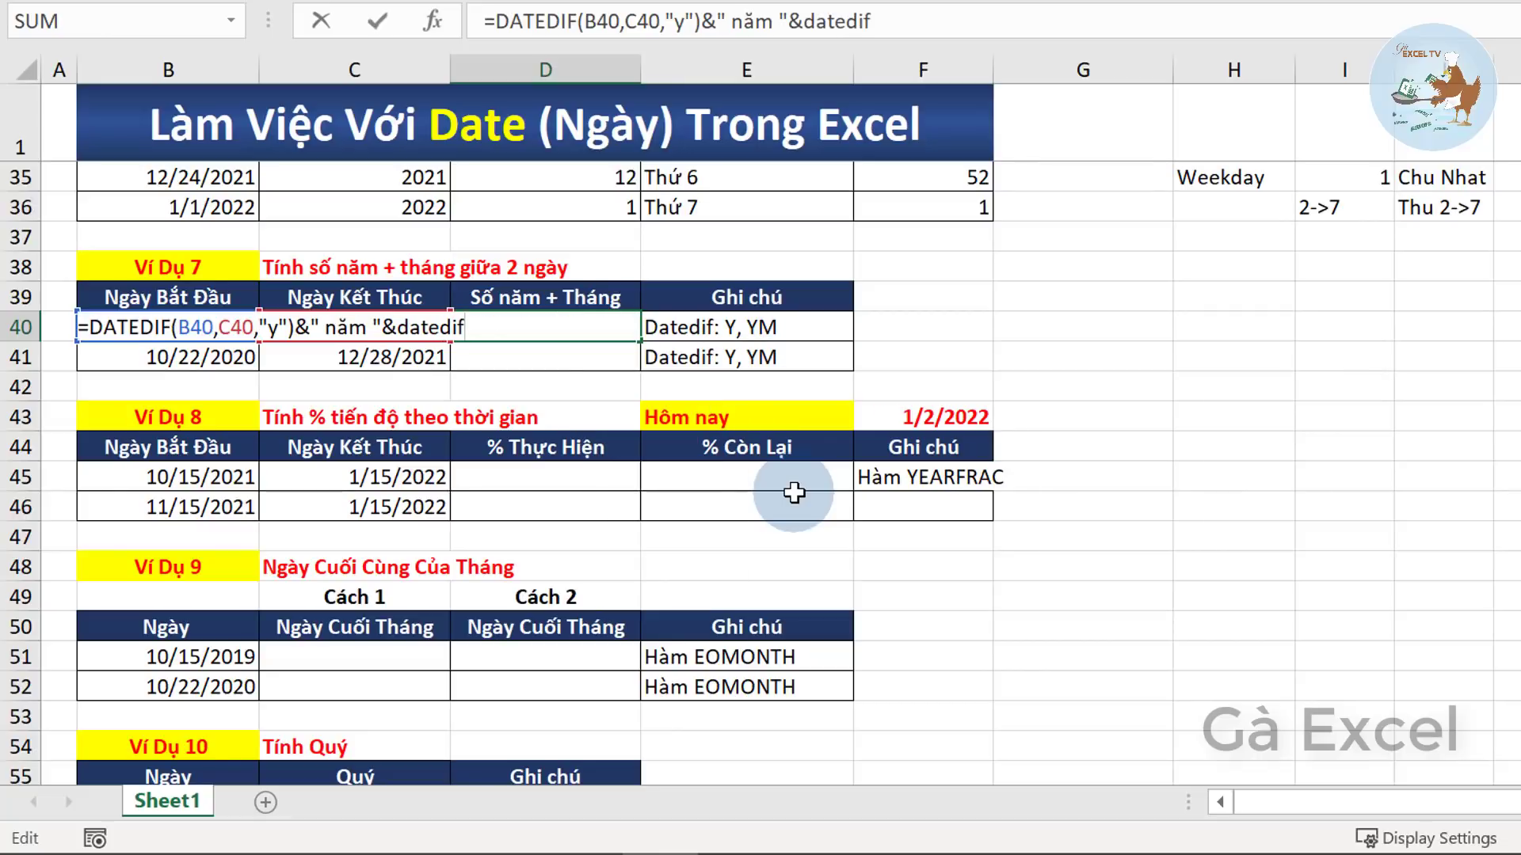
{"action": "type", "text": "("}
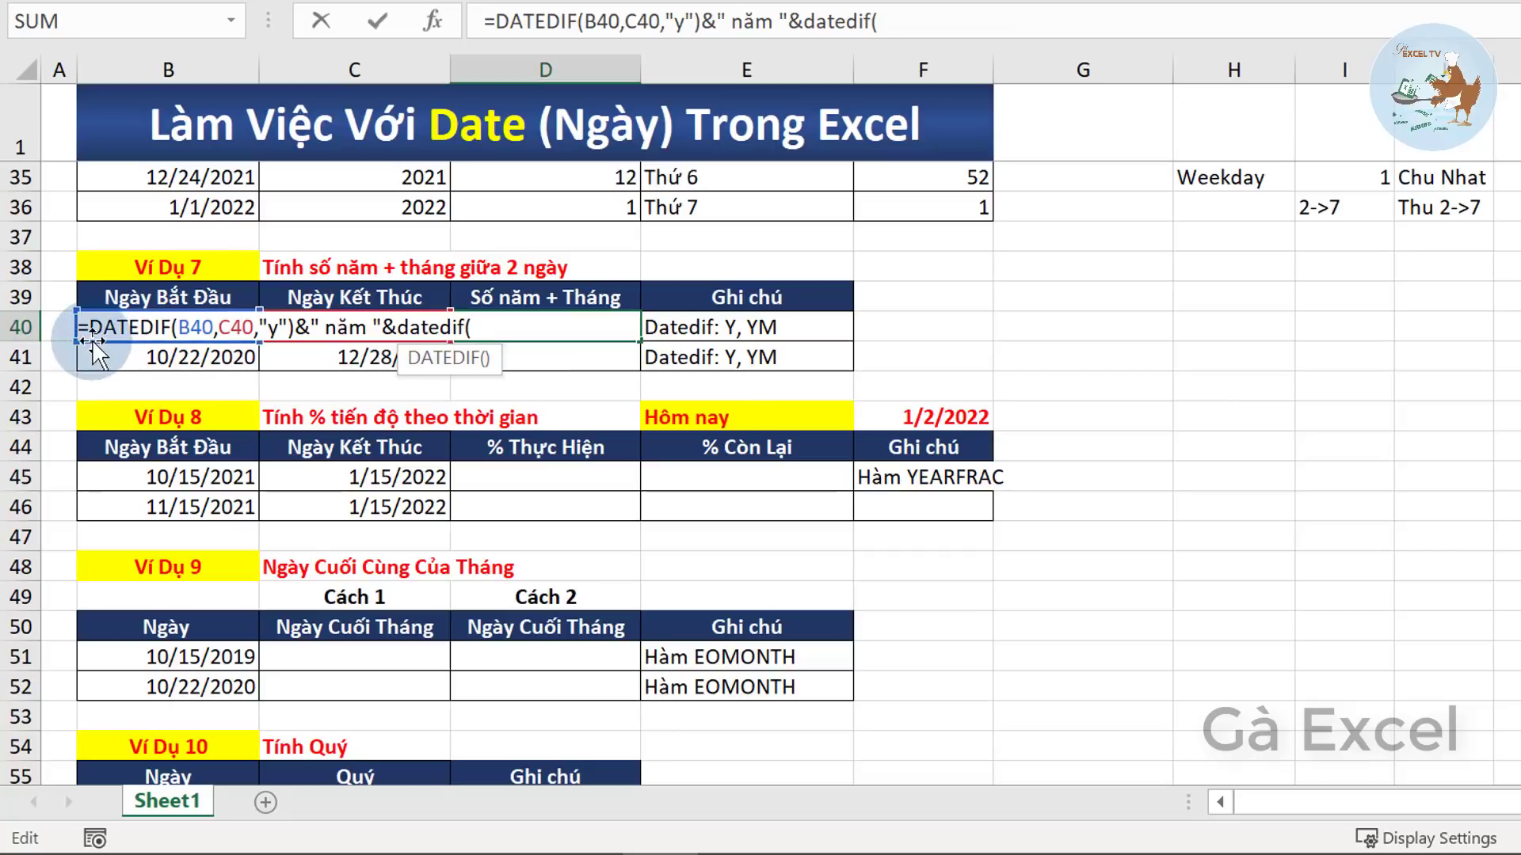
{"action": "mouse_move", "coordinate": [91, 341]}
{"action": "left_mouse_down"}
{"action": "mouse_move", "coordinate": [404, 336]}
{"action": "mouse_move", "coordinate": [294, 328]}
{"action": "left_mouse_up"}
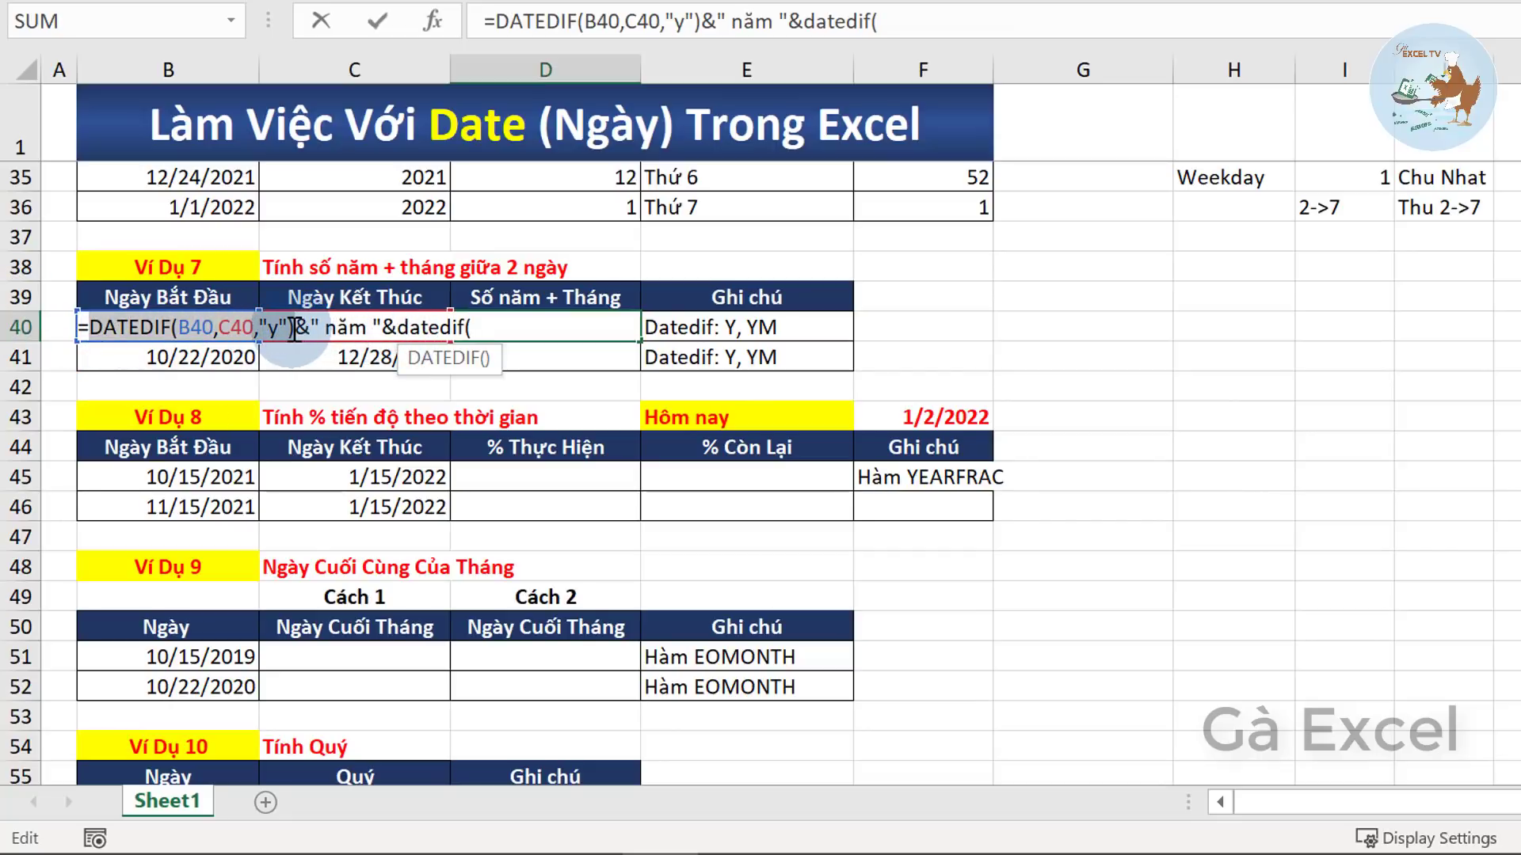
{"action": "right_click", "coordinate": [193, 325]}
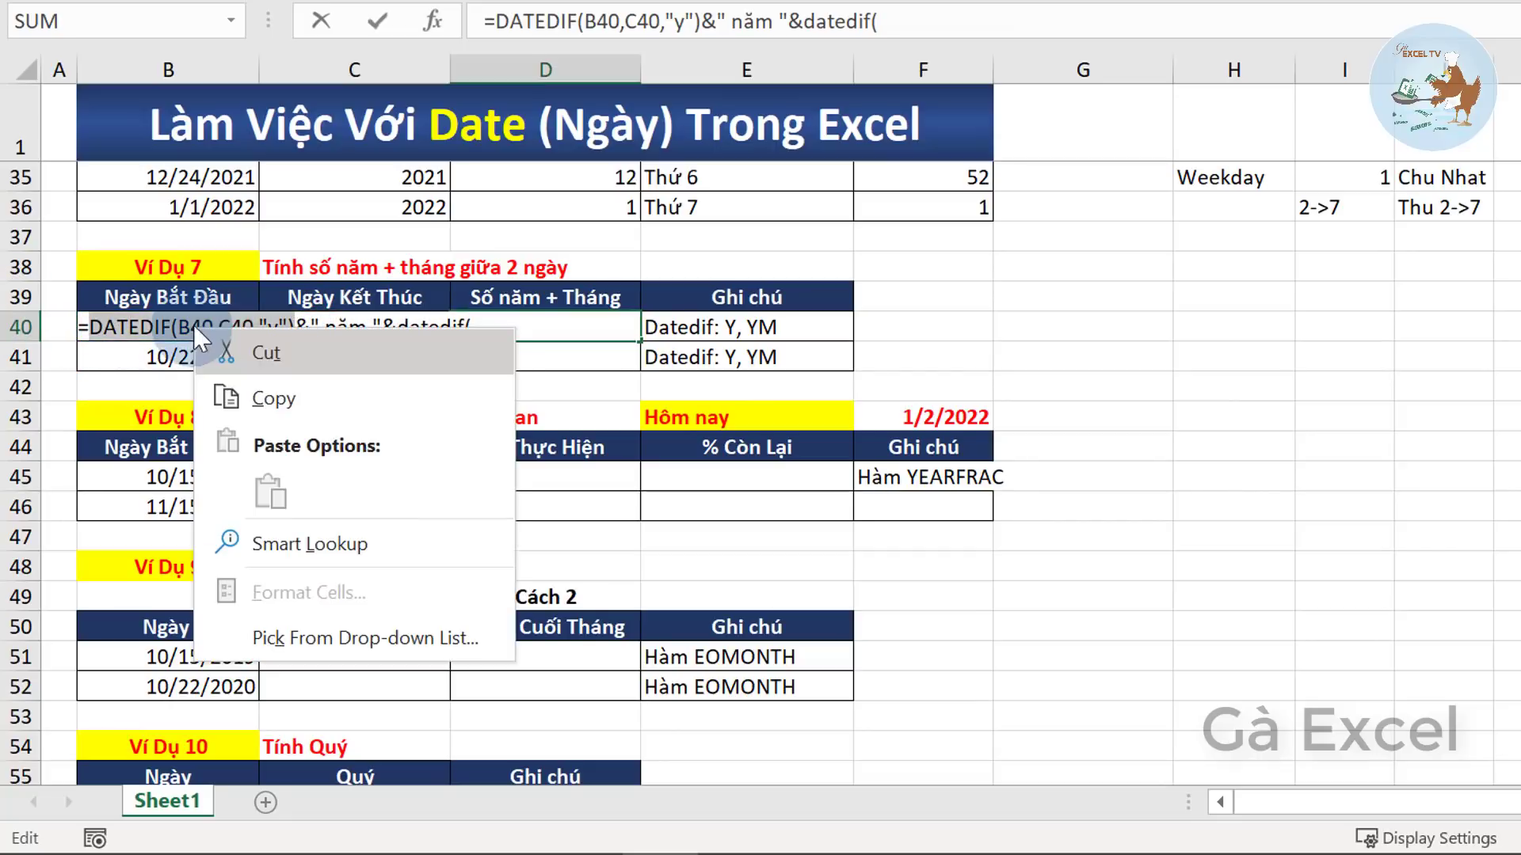
{"action": "left_click", "coordinate": [309, 396]}
- Replace the half-typed datedif( with the pasted DATEDIF and begin the " tháng" label
{"action": "left_click", "coordinate": [499, 331]}
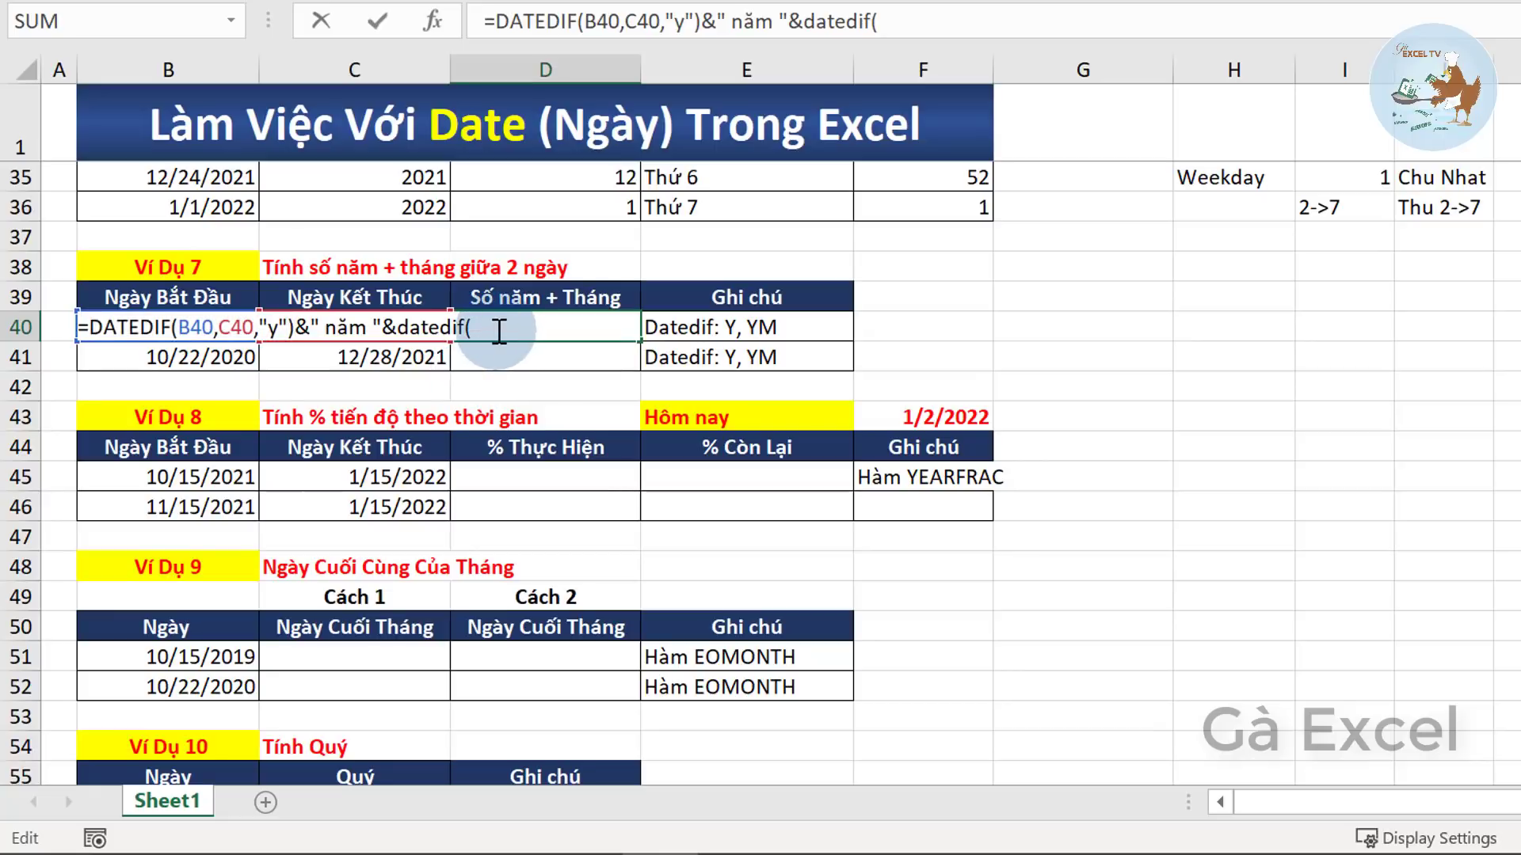
{"action": "left_click", "coordinate": [400, 327]}
{"action": "left_click_drag", "start_coordinate": [400, 328], "coordinate": [520, 328]}
{"action": "key", "text": "ctrl+v"}
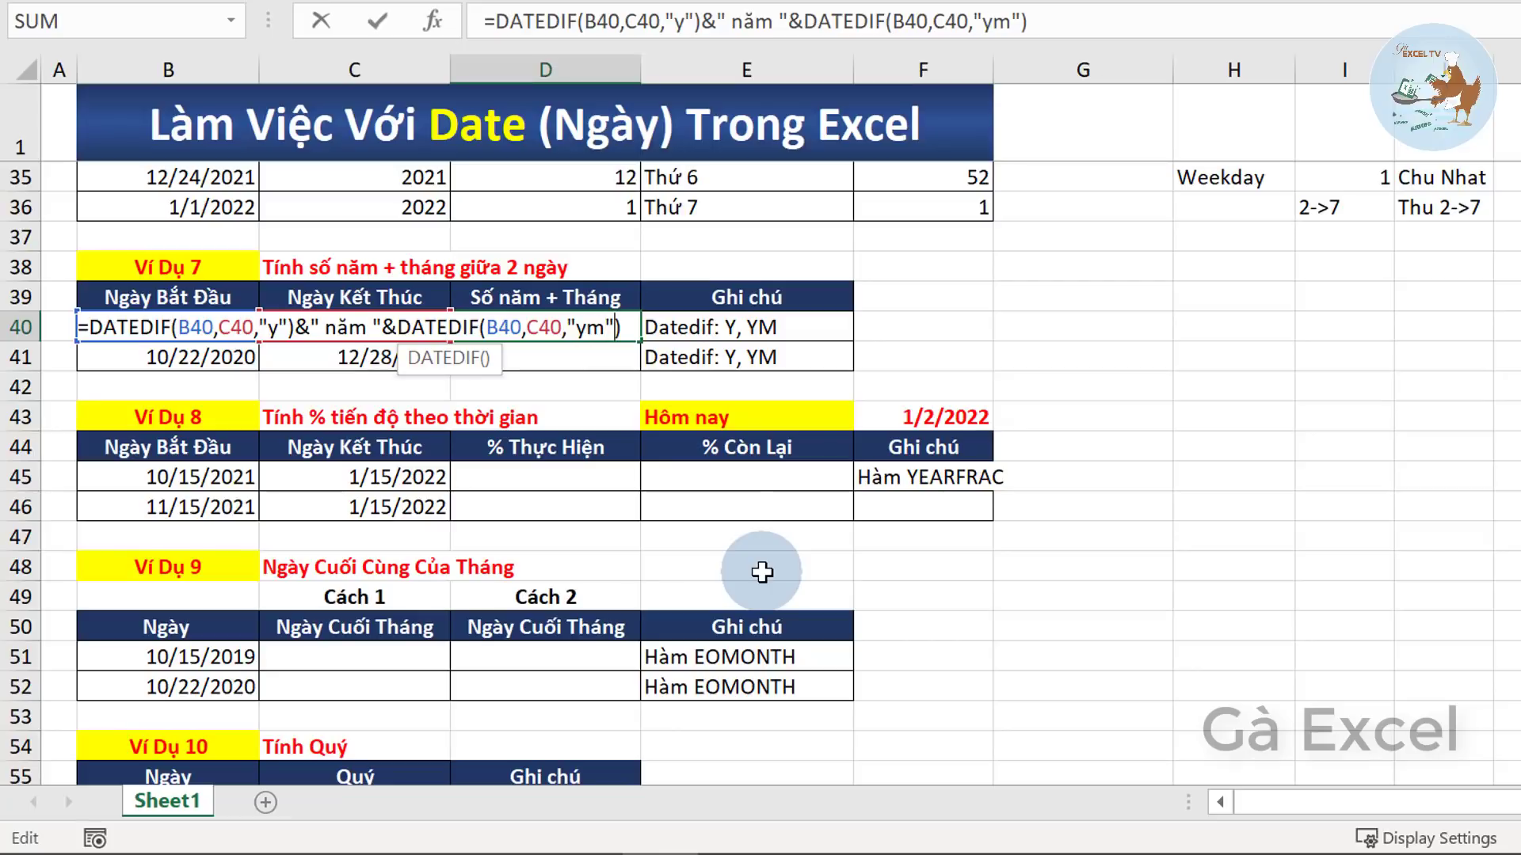
{"action": "key", "text": "Right"}
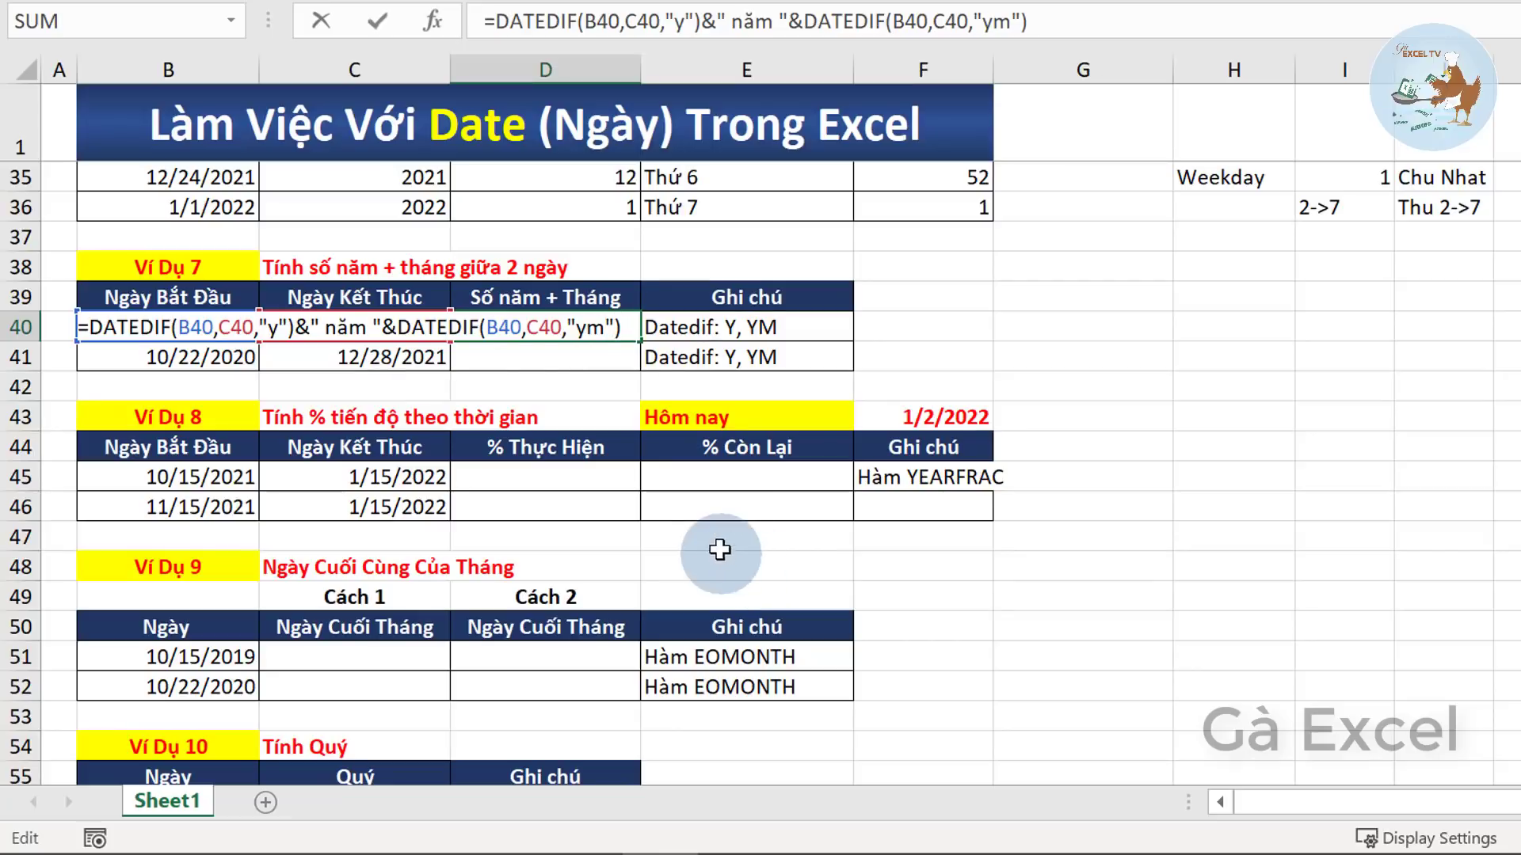
{"action": "left_click_drag", "start_coordinate": [406, 321], "coordinate": [629, 340]}
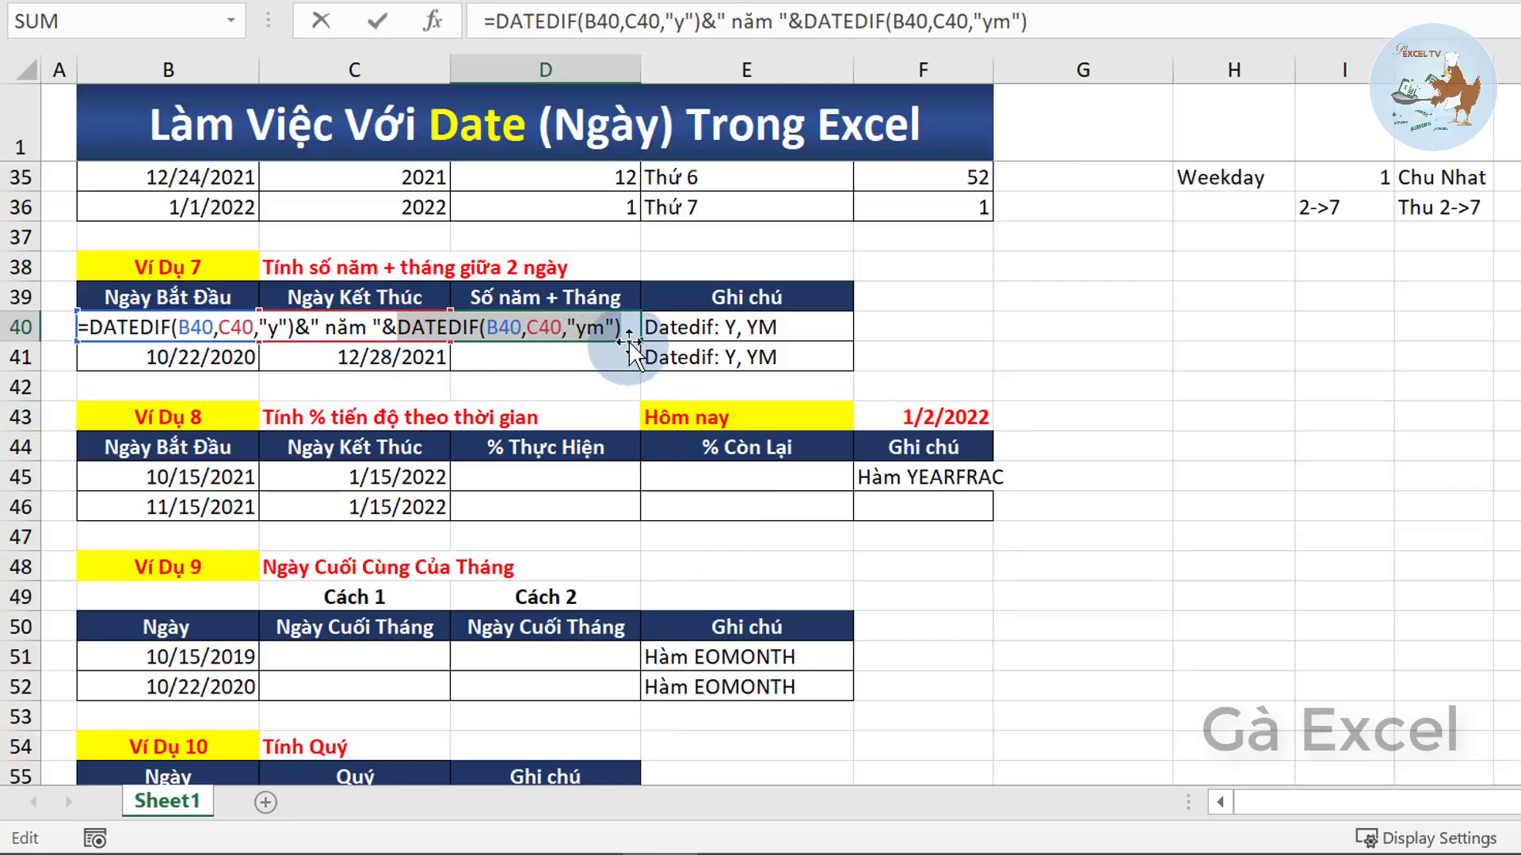
{"action": "left_click", "coordinate": [987, 578]}
{"action": "type", "text": "&\""}
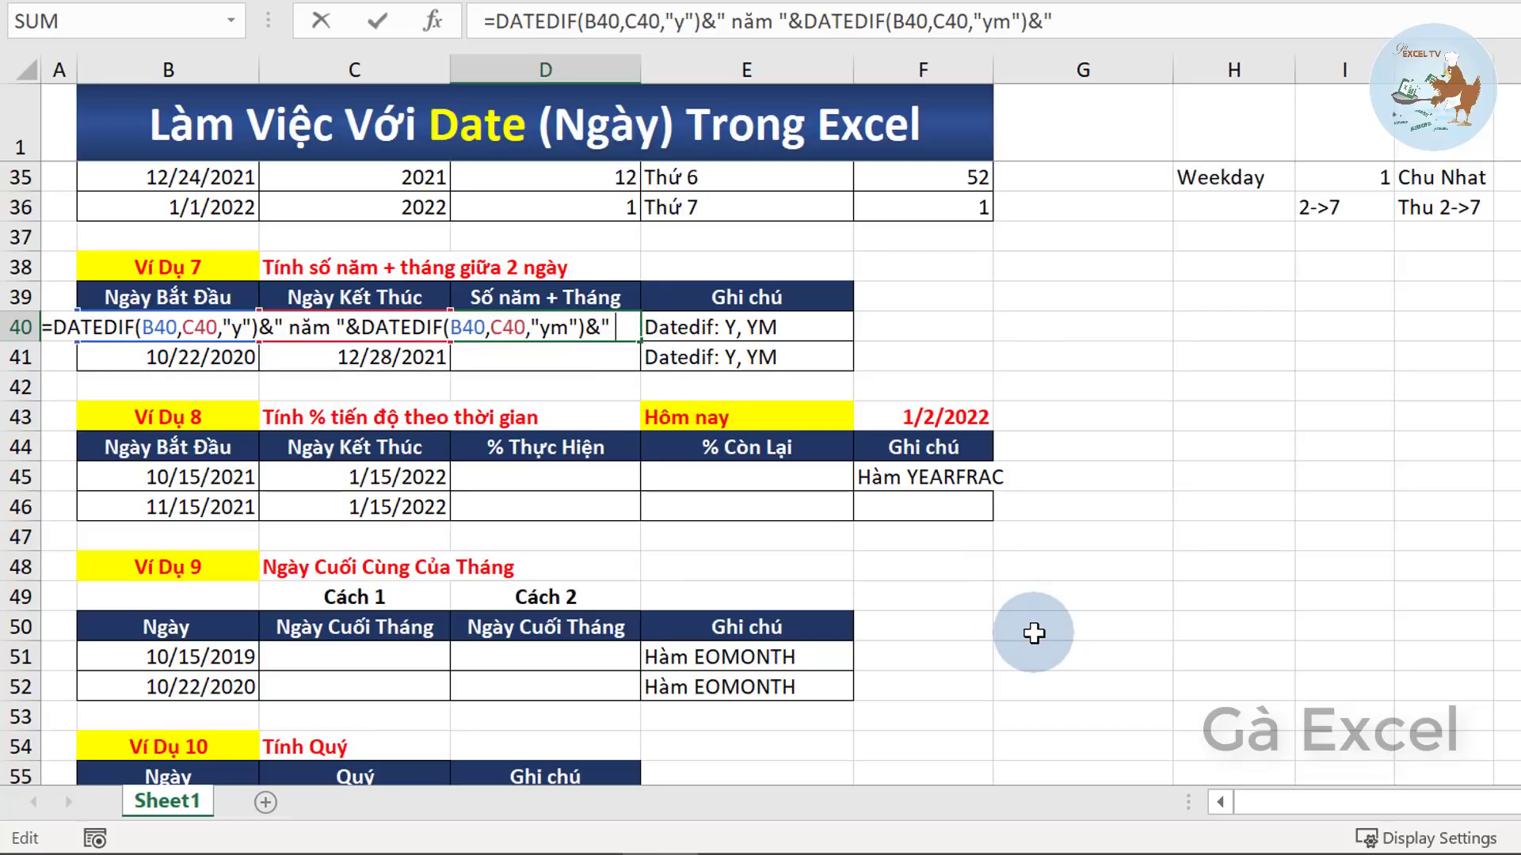
{"action": "type", "text": " tha"}
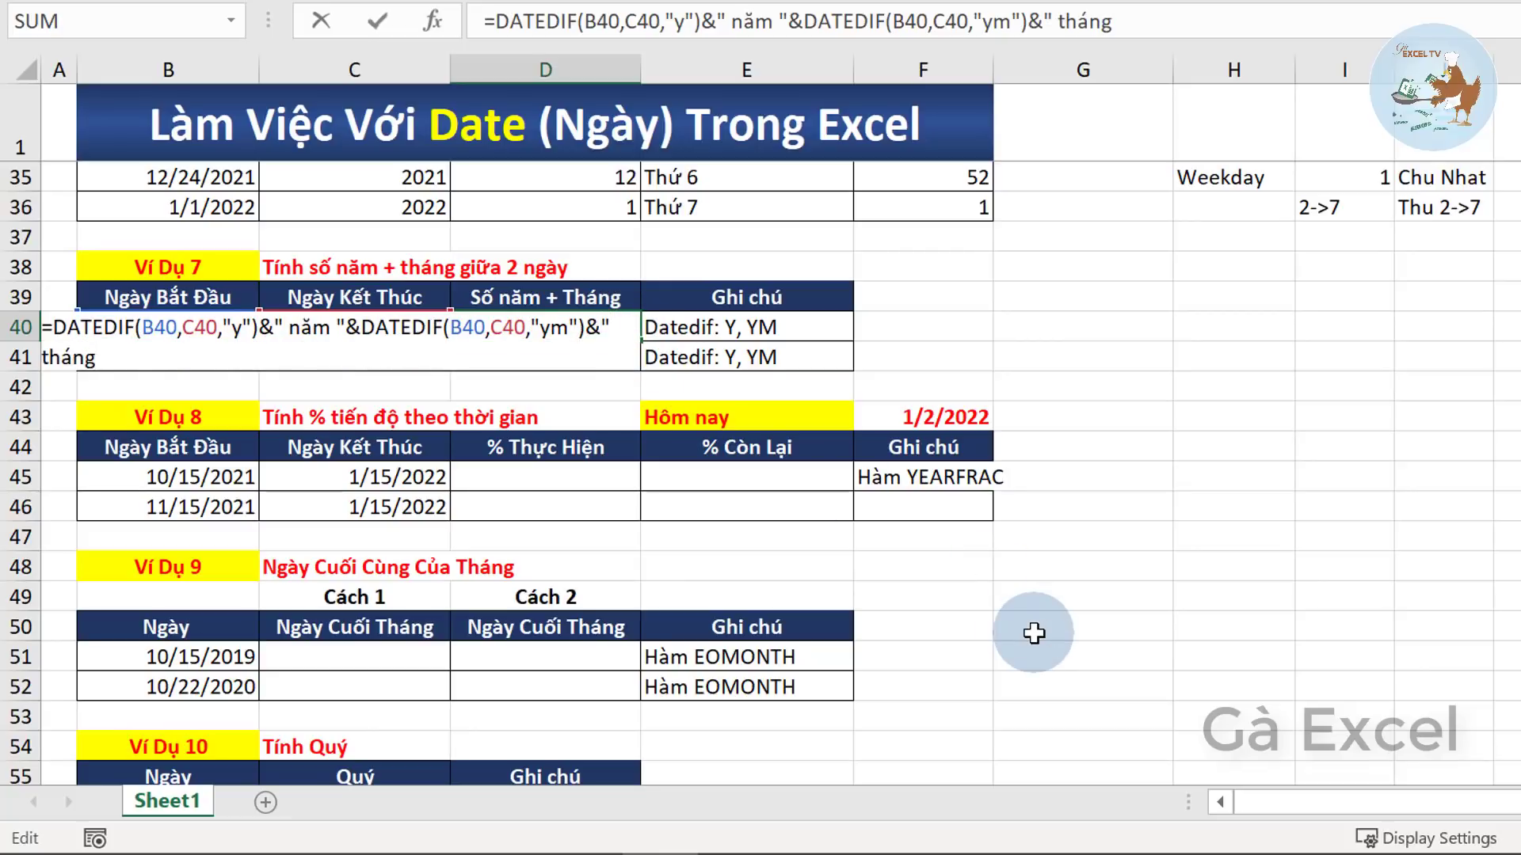
- Commit D40's years-and-months formula and change C40's end date to 1/28/2022
{"action": "key", "text": "Return"}
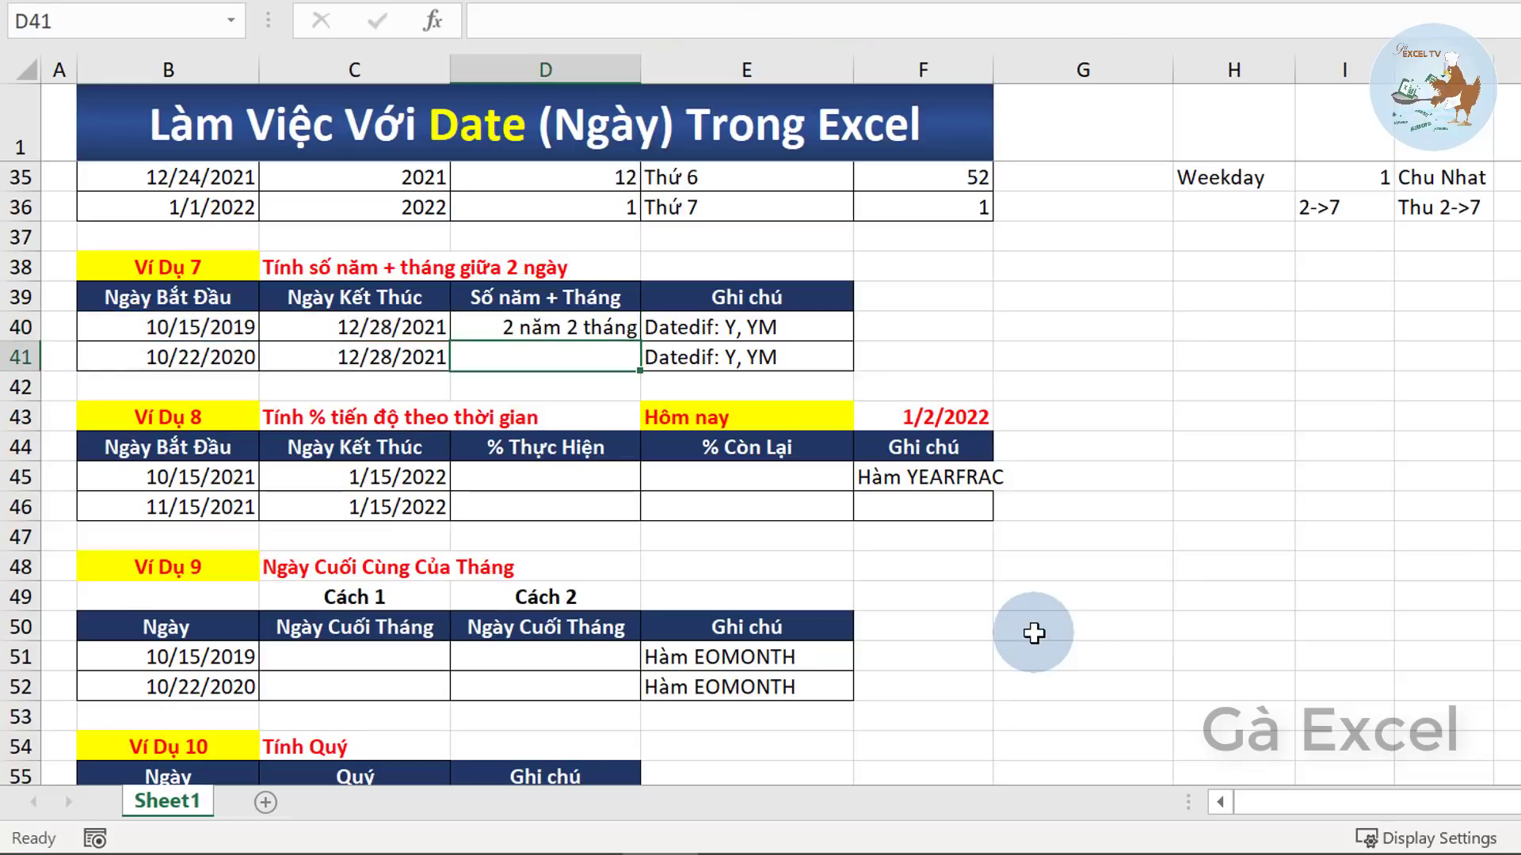
{"action": "key", "text": "Up"}
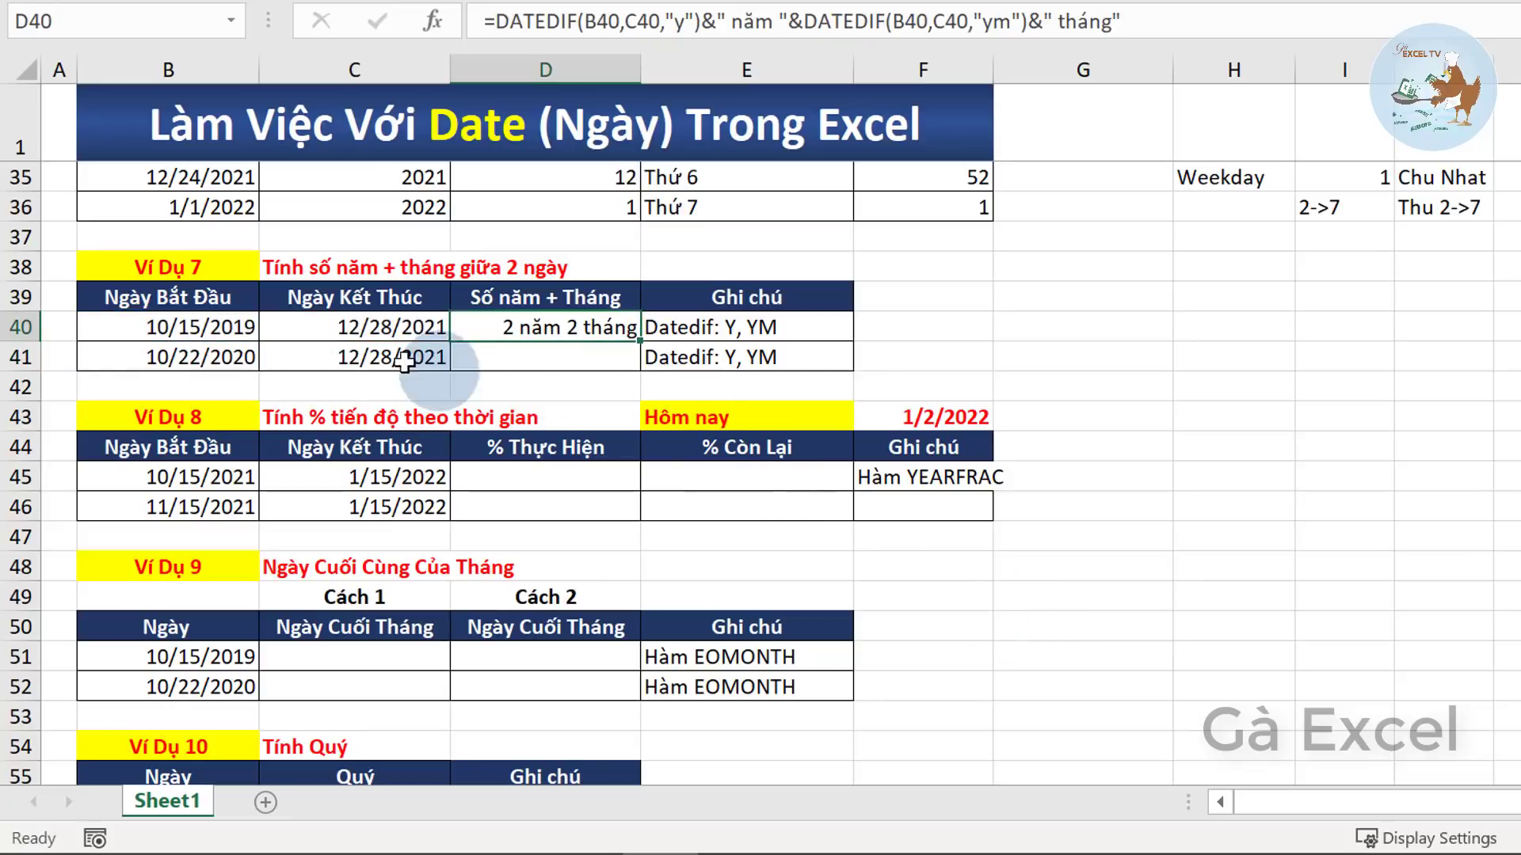
{"action": "left_click", "coordinate": [358, 325]}
{"action": "double_click", "coordinate": [358, 325]}
{"action": "left_click_drag", "start_coordinate": [358, 325], "coordinate": [337, 325]}
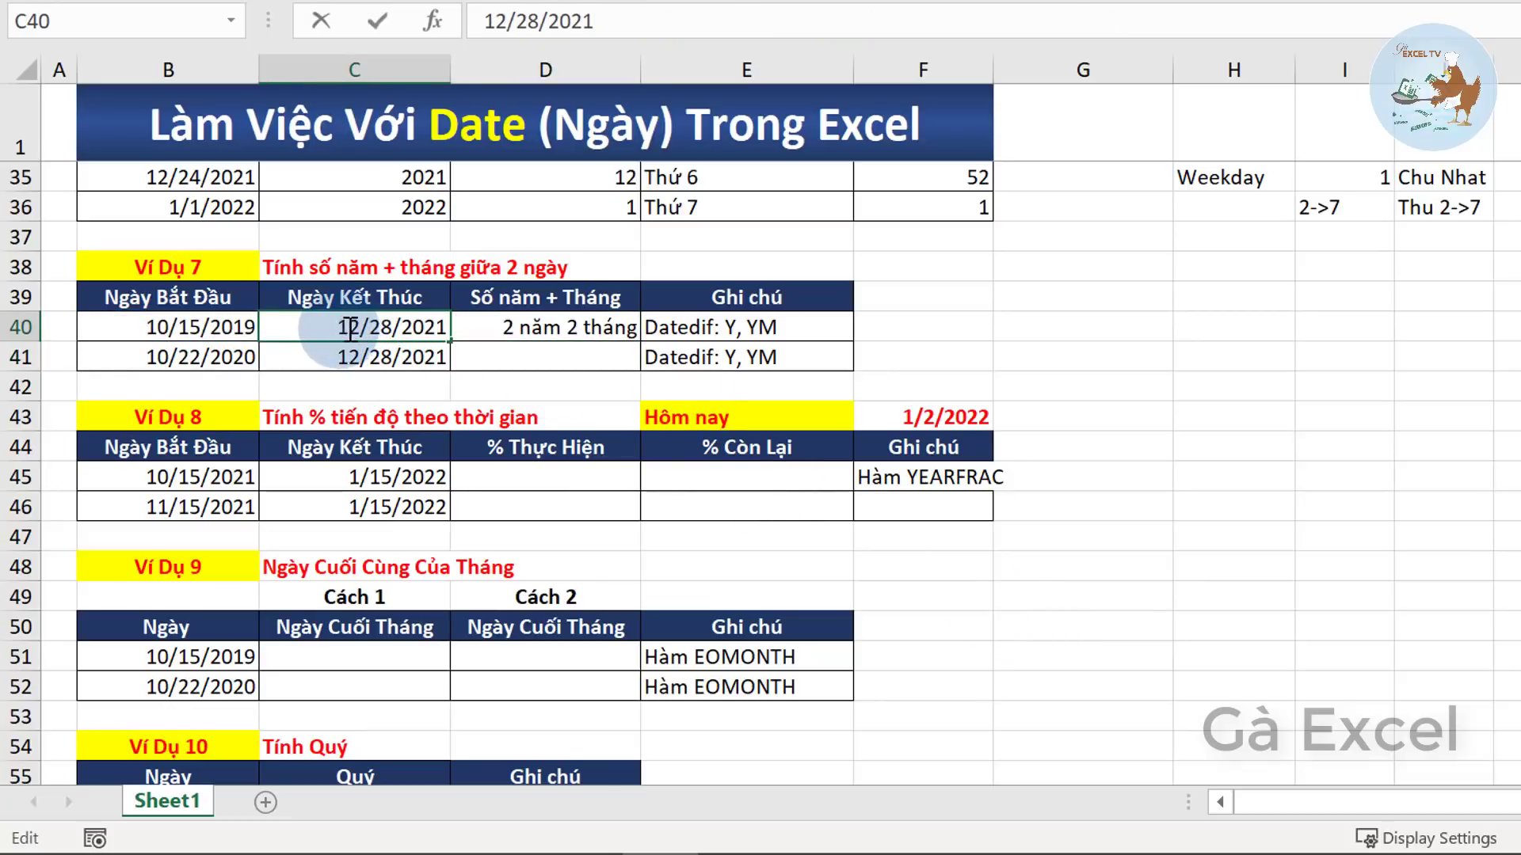
{"action": "type", "text": "01"}
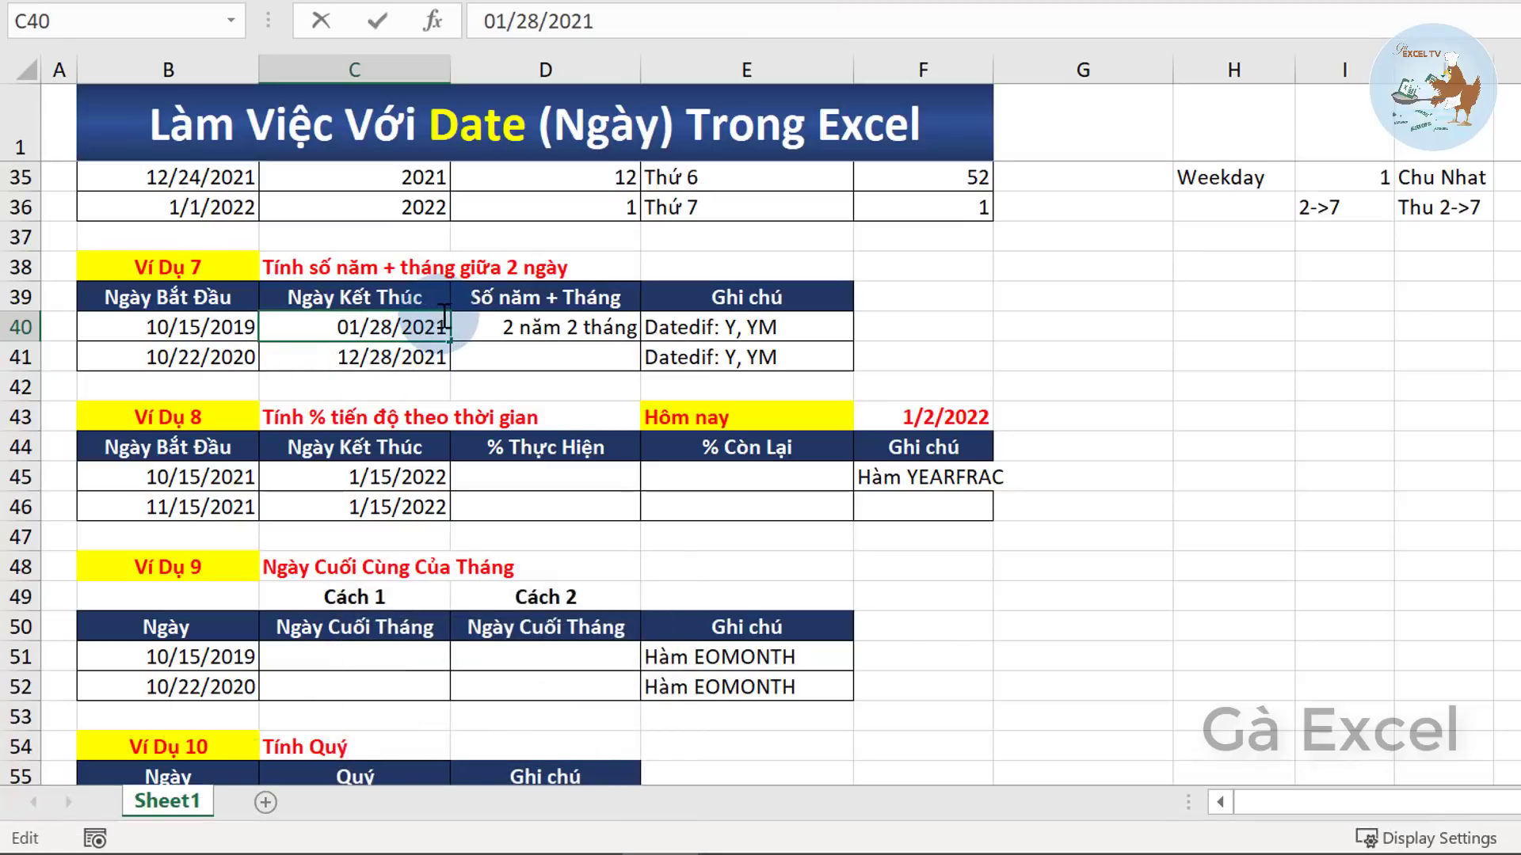
{"action": "left_click_drag", "start_coordinate": [446, 325], "coordinate": [437, 325]}
{"action": "type", "text": "2"}
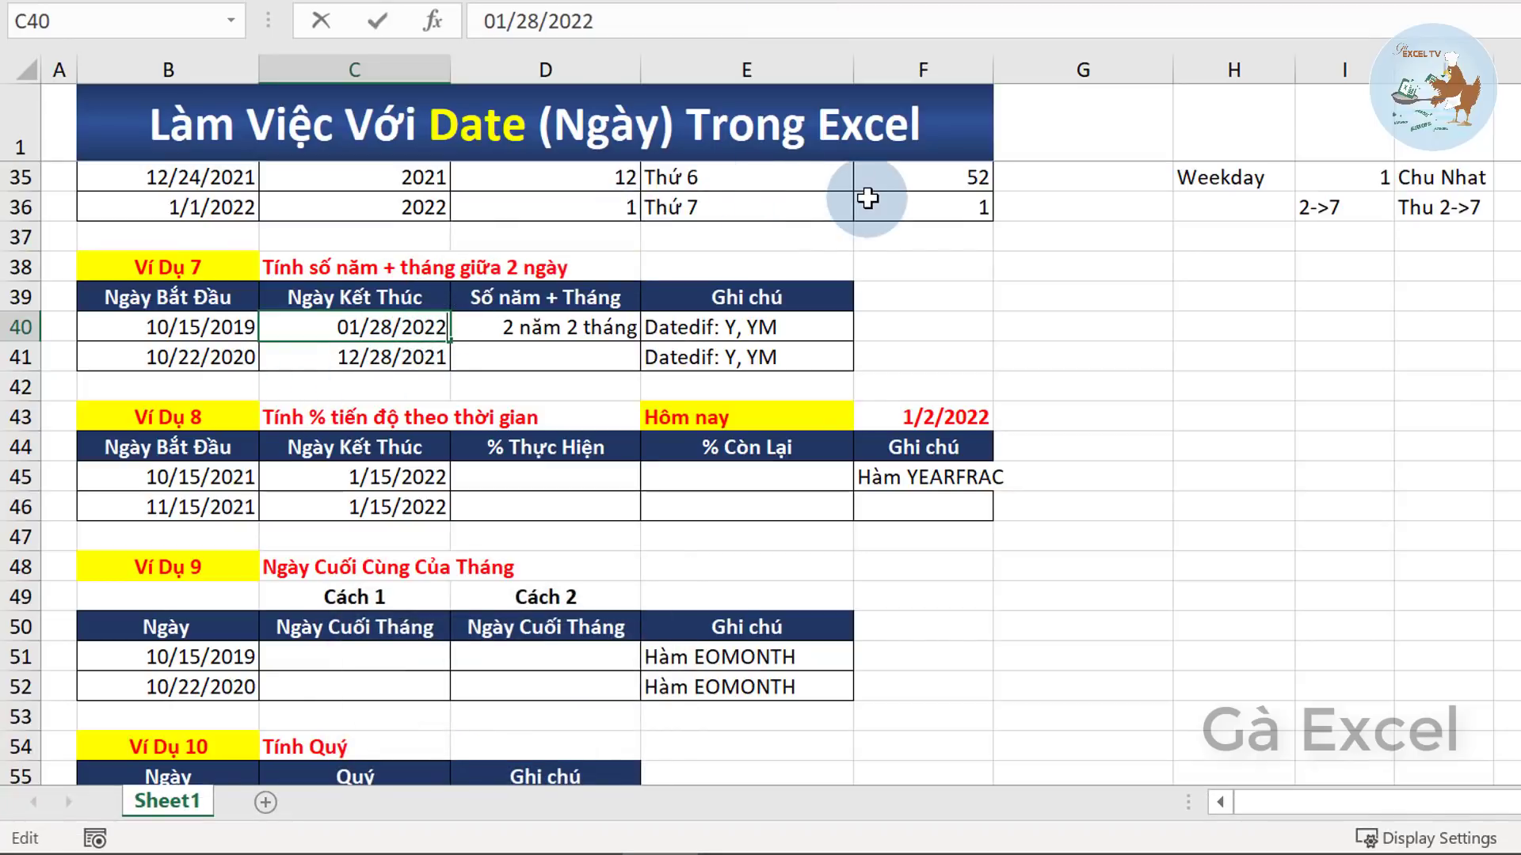
{"action": "key", "text": "Return"}
- Fill D40's formula down to D41 and check B41, C41 and D41
{"action": "left_click", "coordinate": [549, 333]}
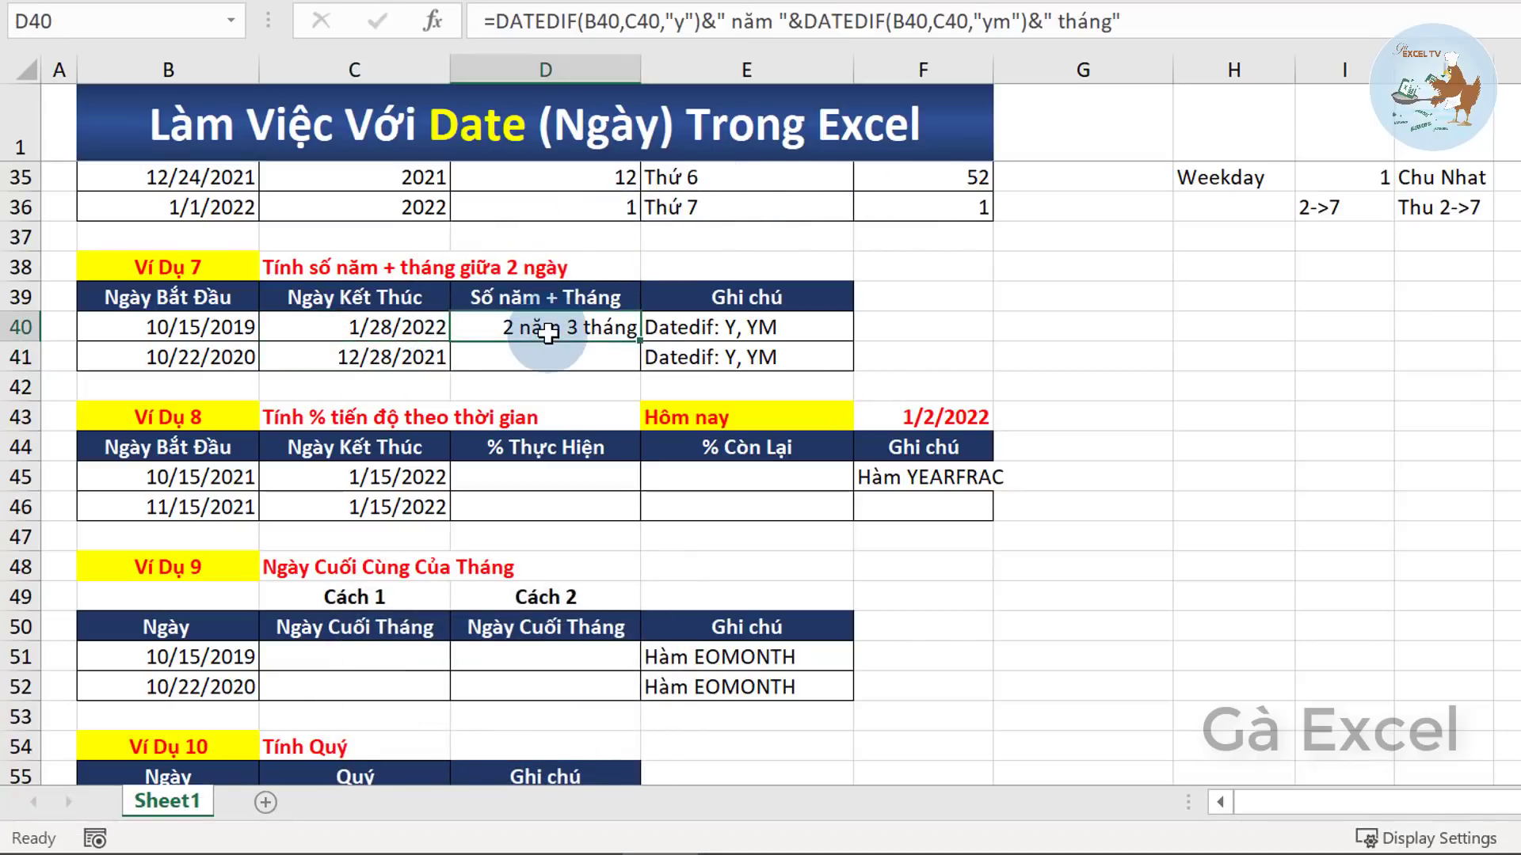
{"action": "left_click_drag", "start_coordinate": [640, 342], "coordinate": [645, 366]}
{"action": "left_click", "coordinate": [210, 356]}
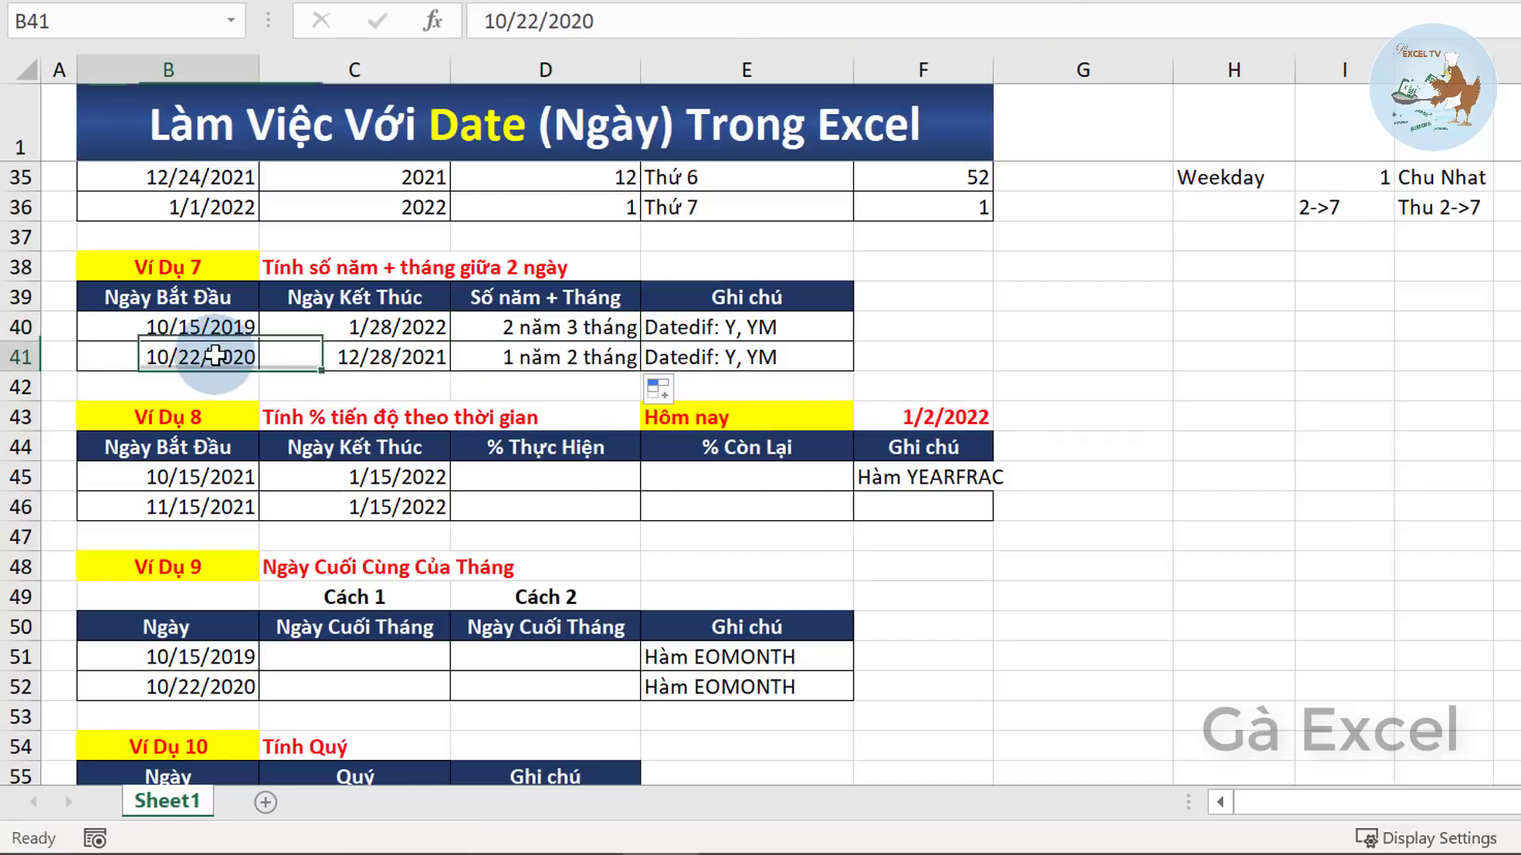
{"action": "left_click", "coordinate": [381, 360]}
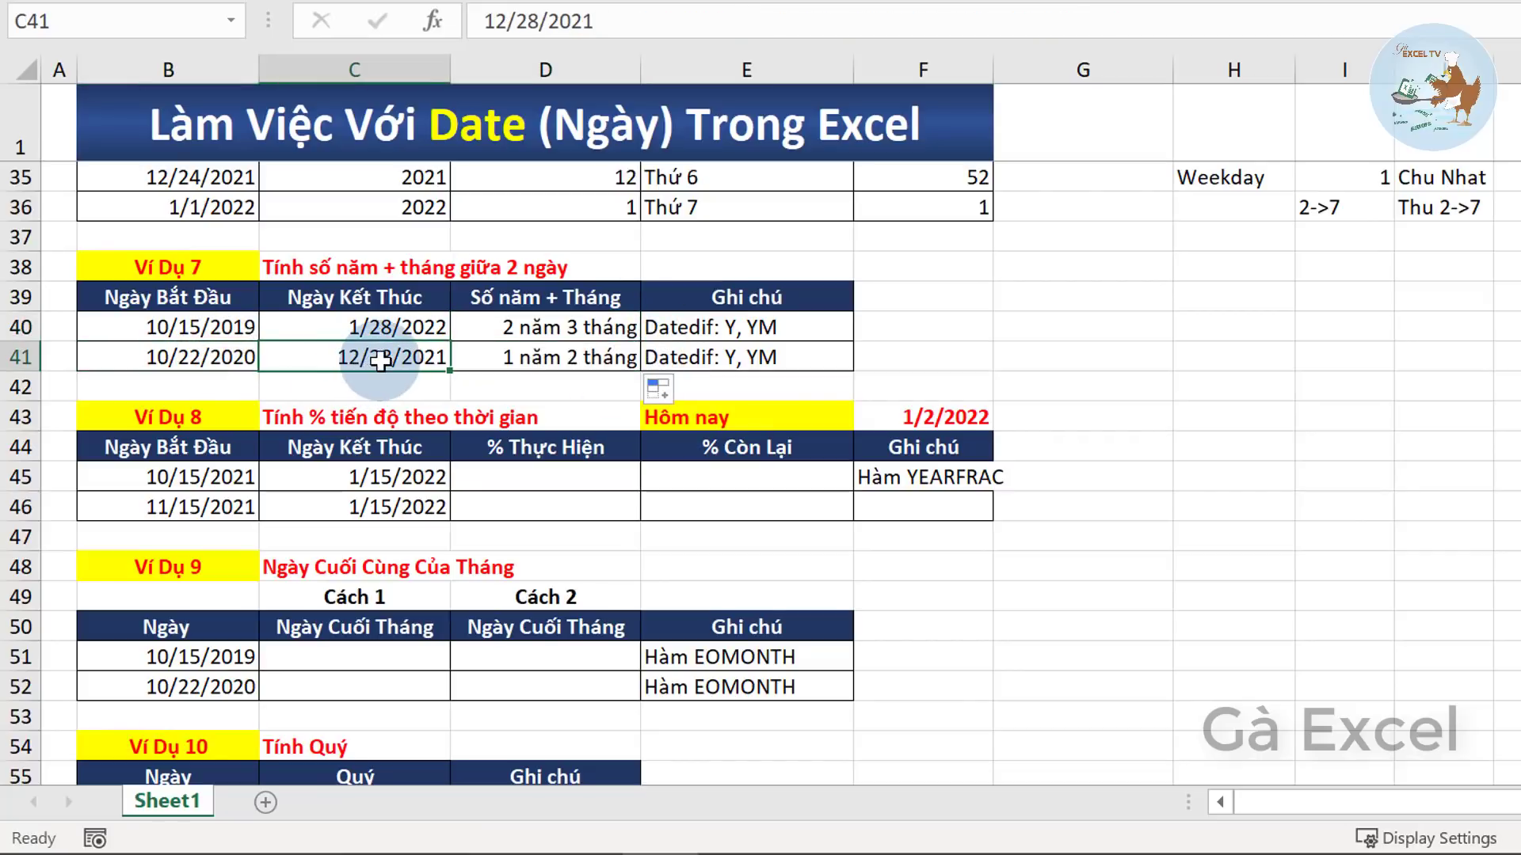
{"action": "left_click", "coordinate": [546, 358]}
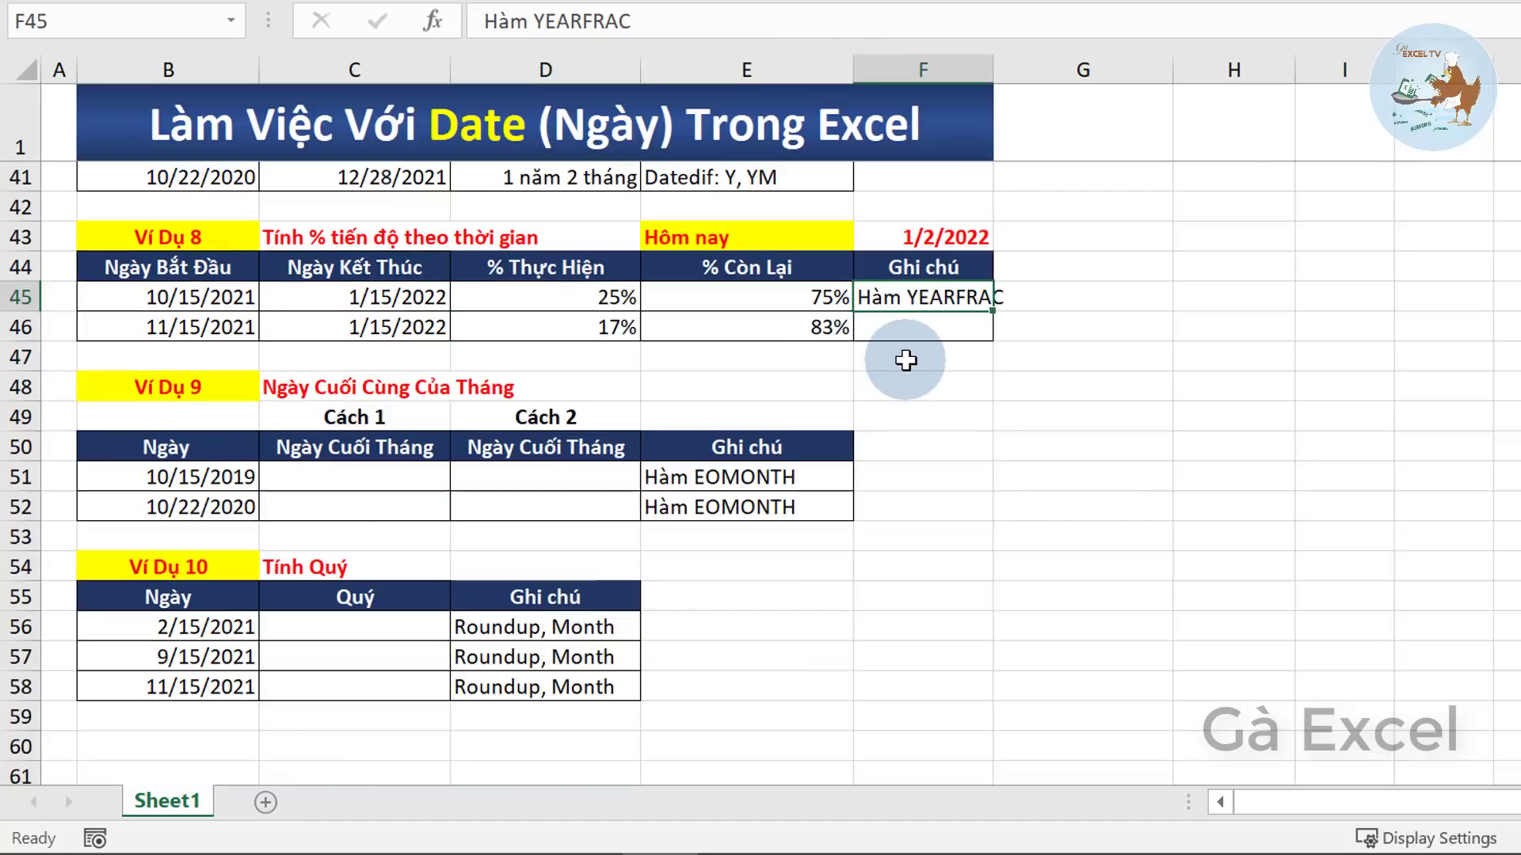
- Look over the Ví Dụ 9 dates 10/15/2019 and 10/22/2020
{"action": "left_click", "coordinate": [112, 384]}
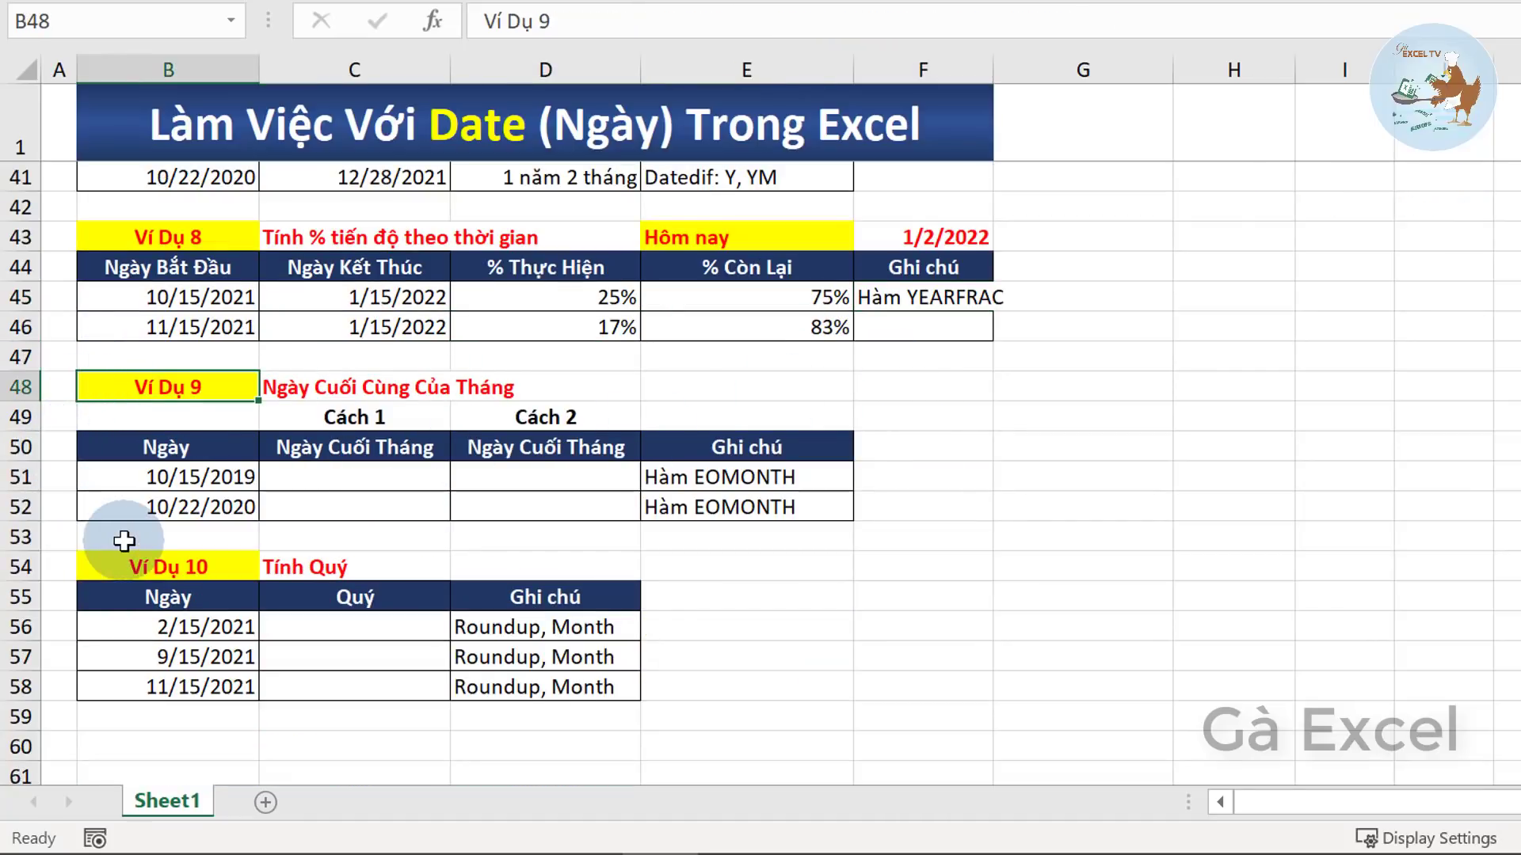
{"action": "left_click_drag", "start_coordinate": [122, 476], "coordinate": [136, 491]}
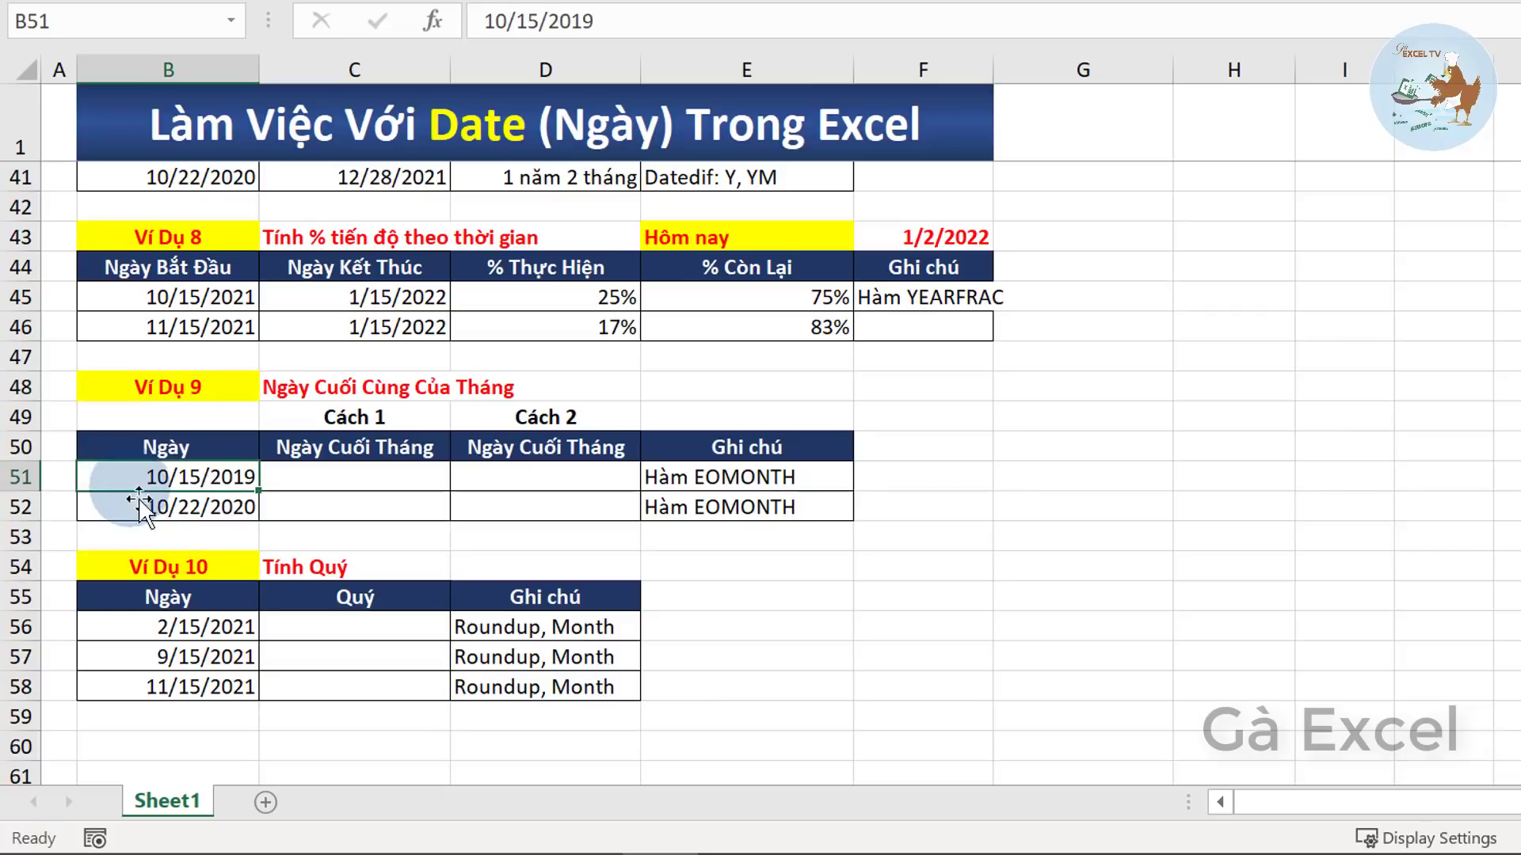
{"action": "left_click", "coordinate": [159, 527]}
{"action": "left_click", "coordinate": [147, 503]}
{"action": "left_click", "coordinate": [135, 475]}
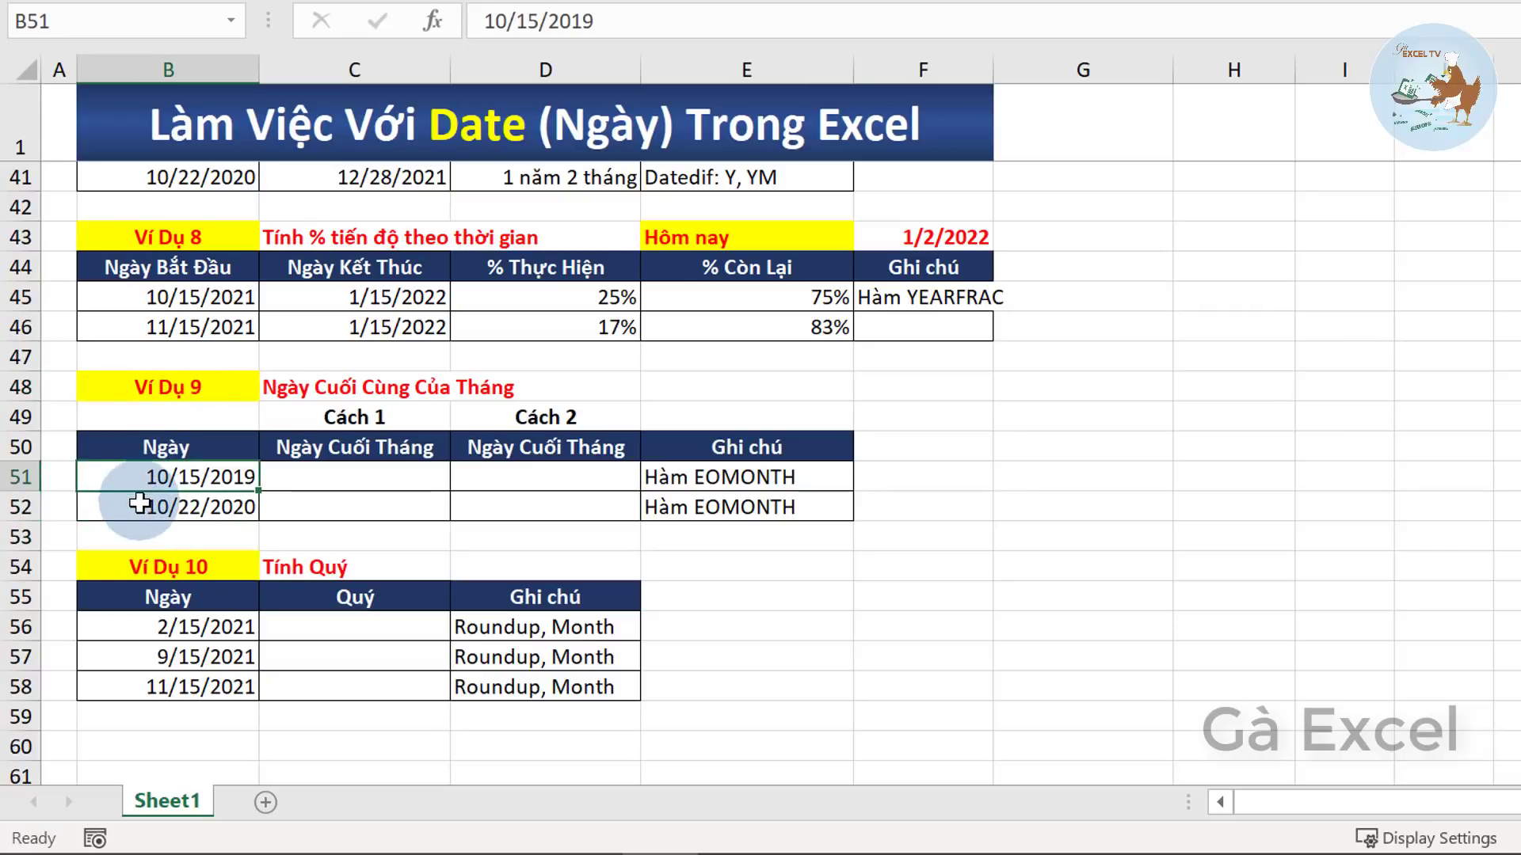
{"action": "left_click", "coordinate": [141, 498]}
{"action": "left_click", "coordinate": [141, 478]}
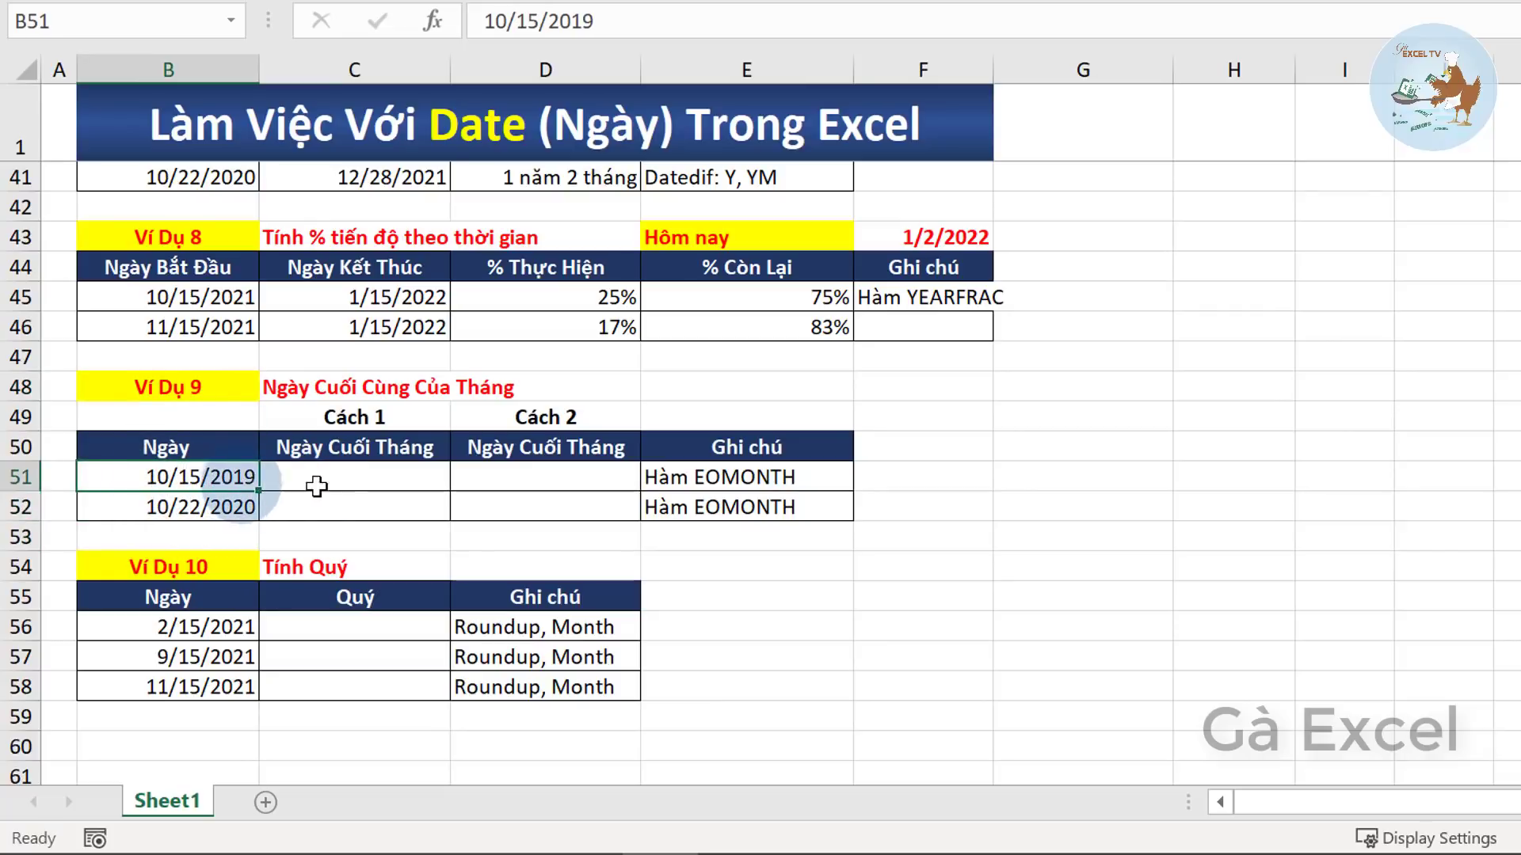
- Enter =EOMONTH(B51,0) in C51
{"action": "left_click", "coordinate": [342, 477]}
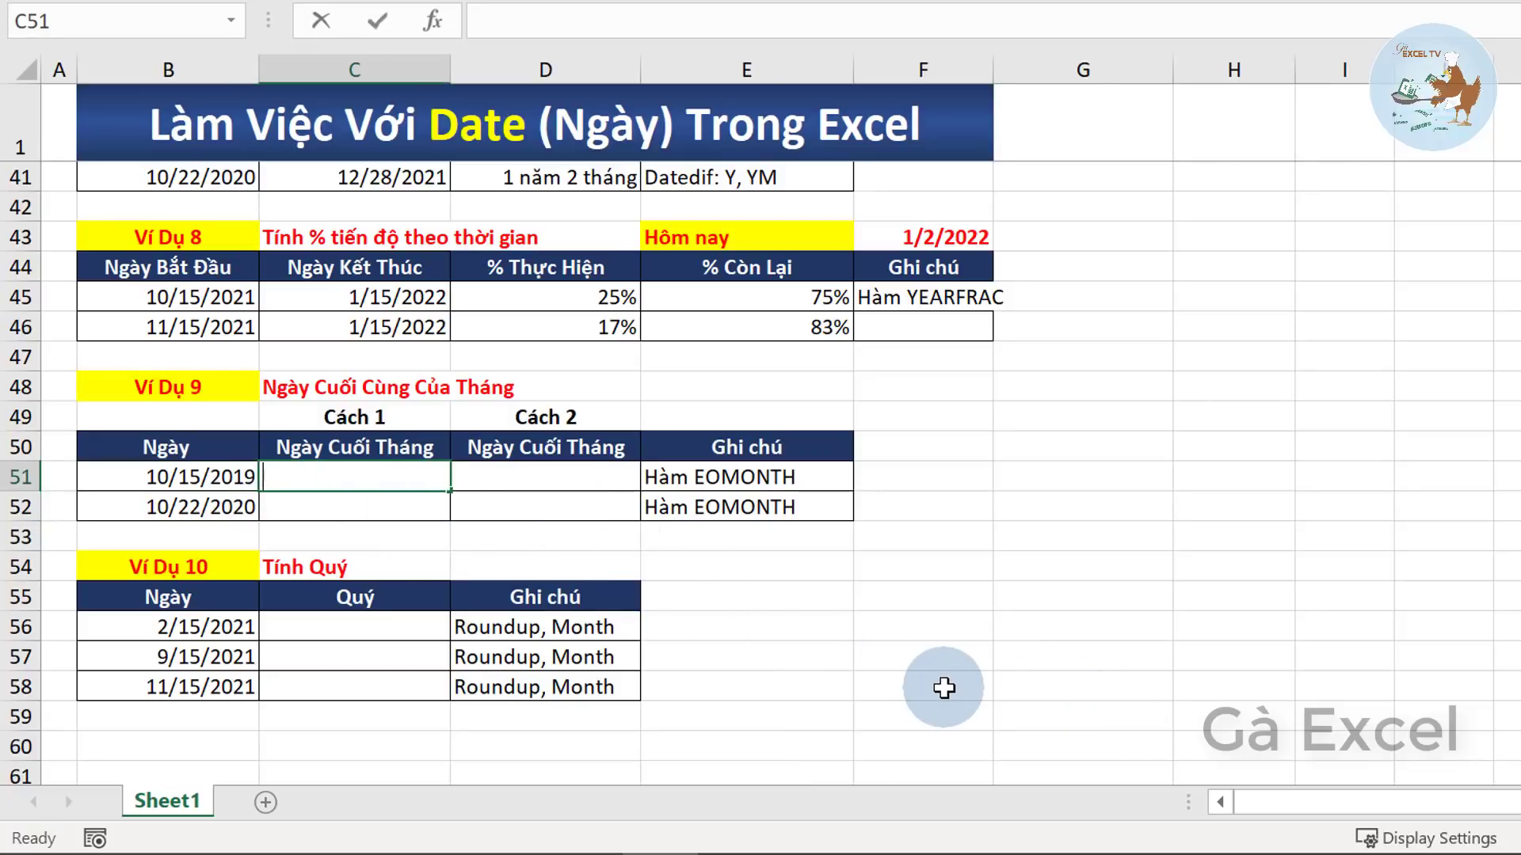
{"action": "type", "text": "="}
{"action": "type", "text": "eo"}
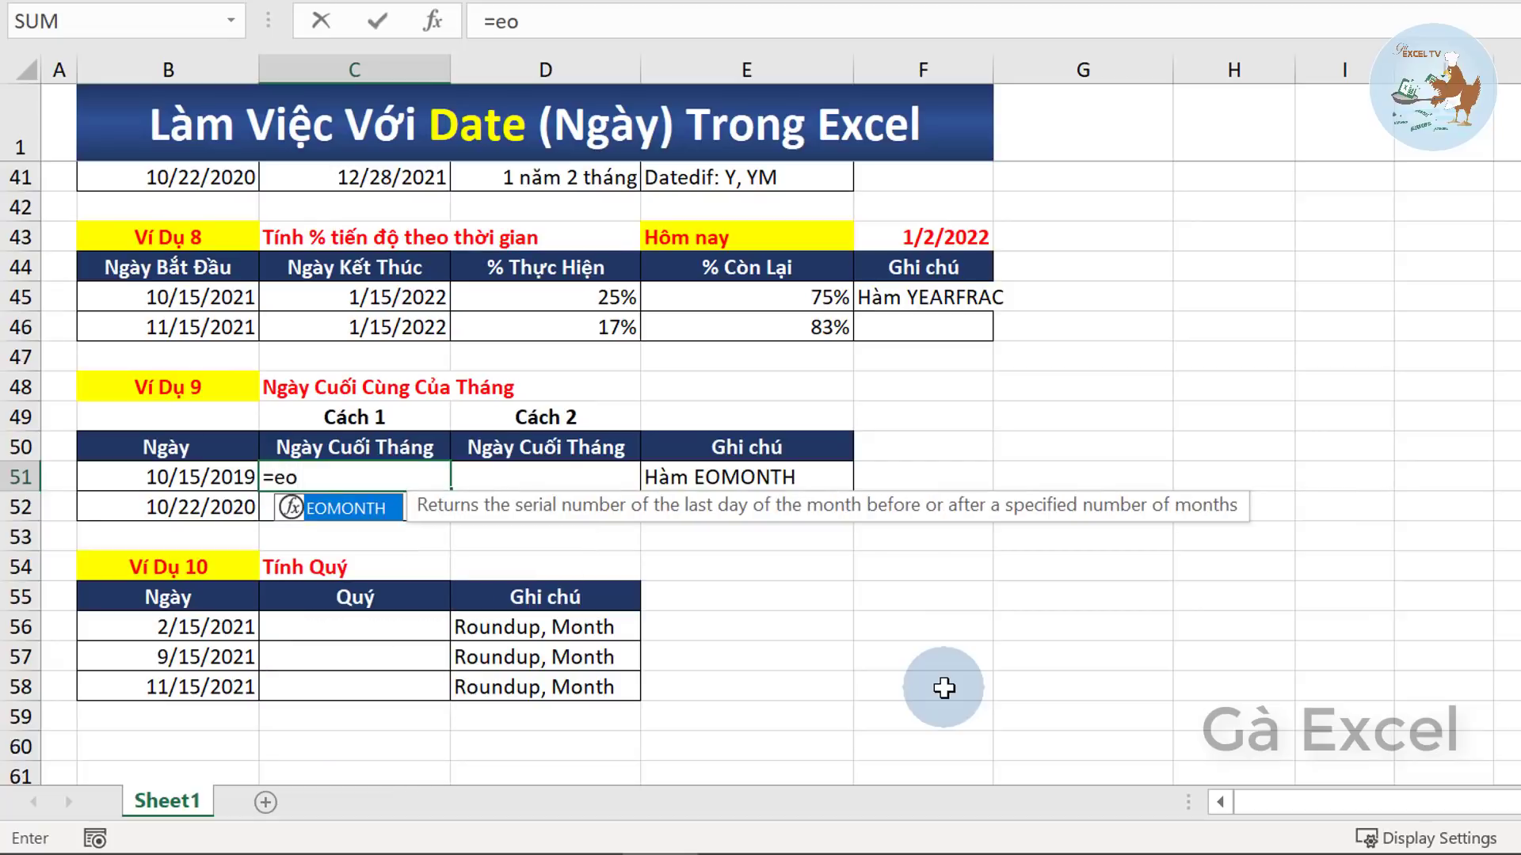
{"action": "key", "text": "Tab"}
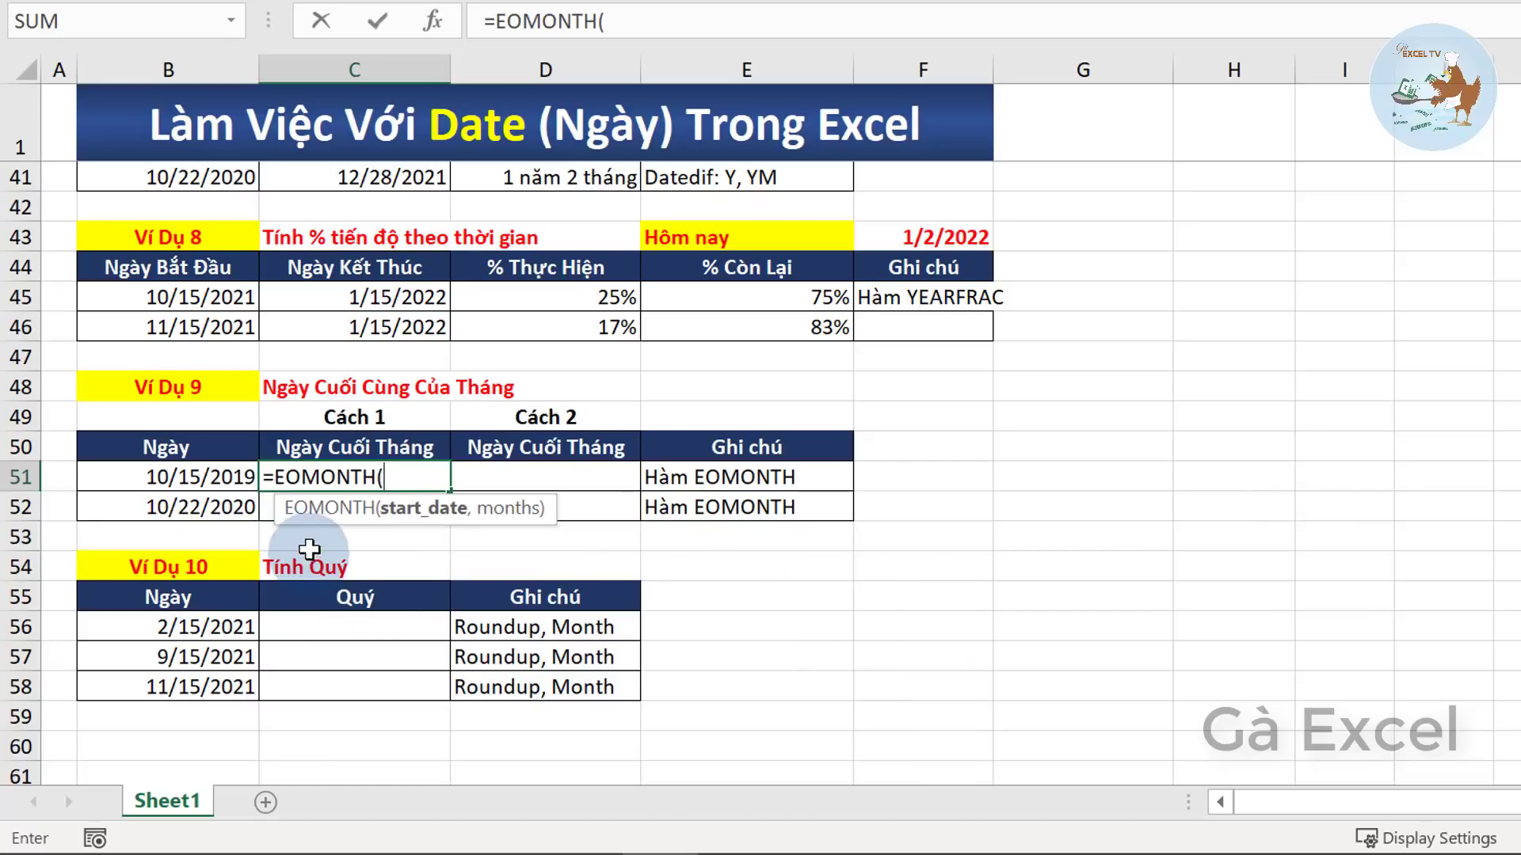
{"action": "left_click", "coordinate": [177, 478]}
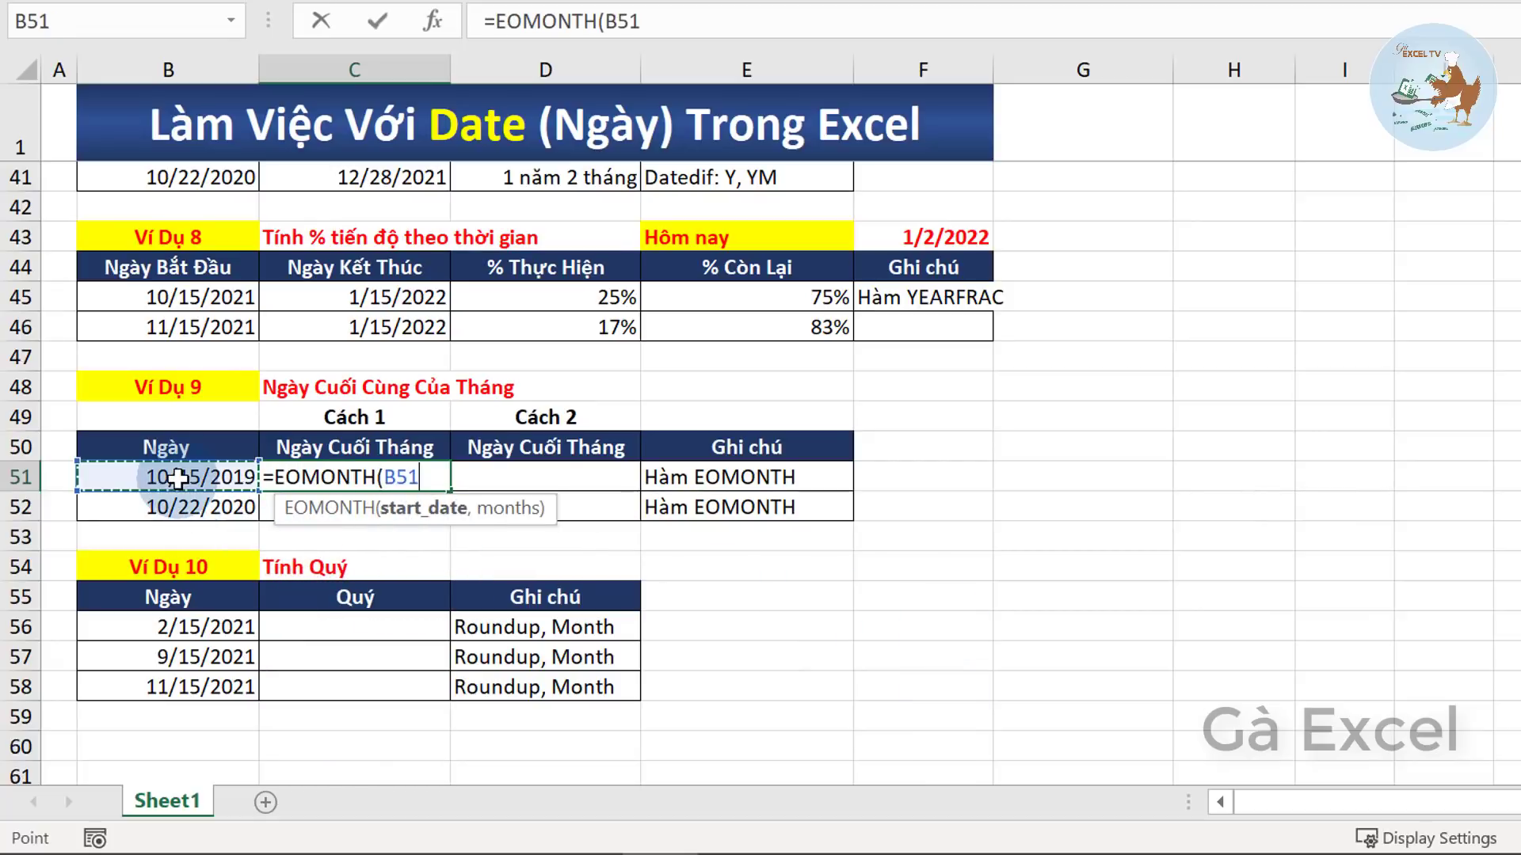
{"action": "type", "text": ","}
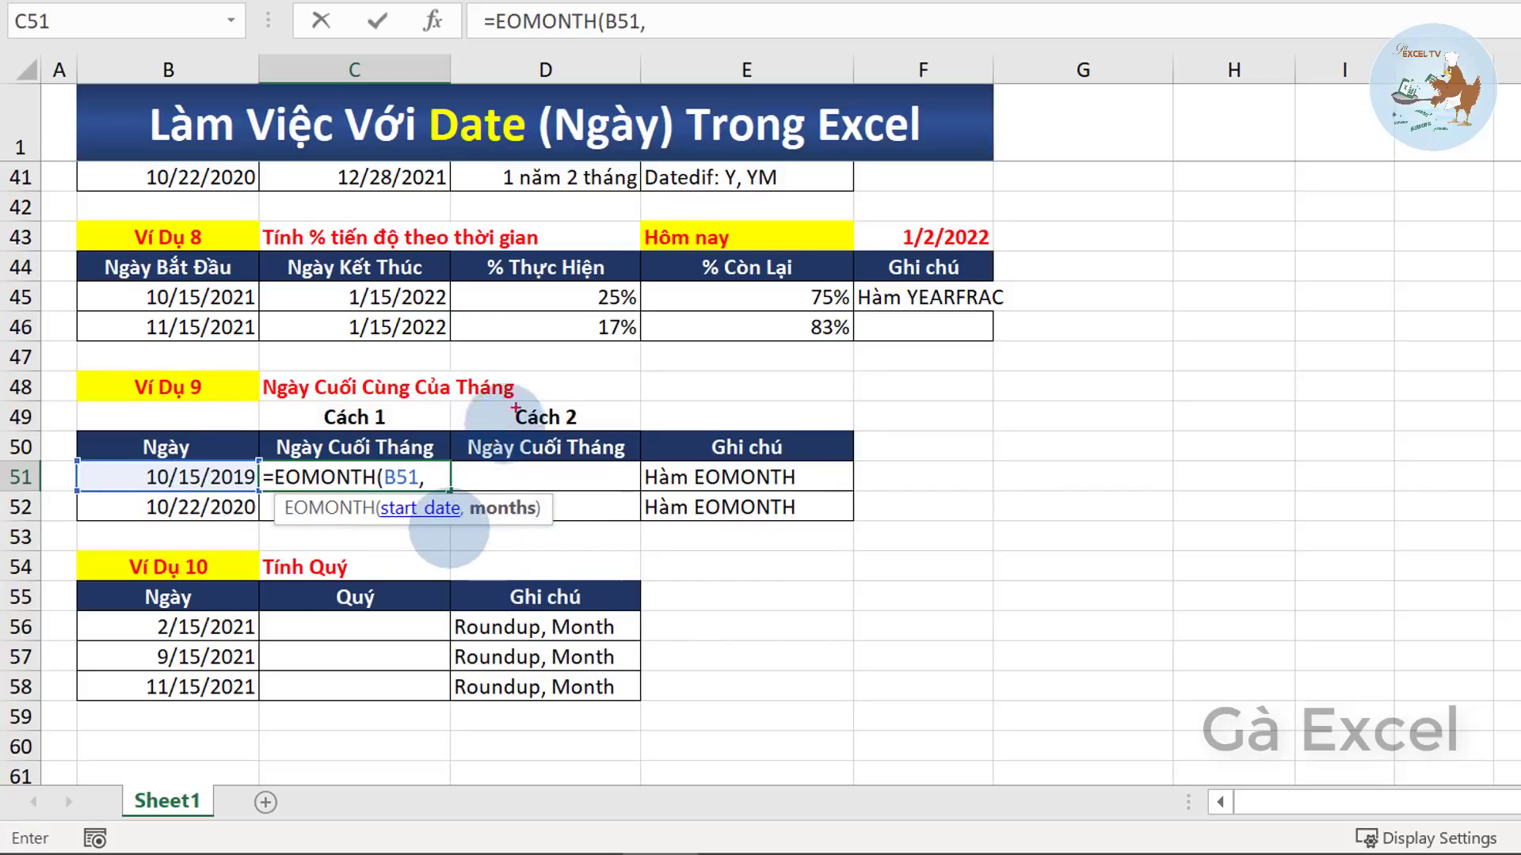
{"action": "mouse_move", "coordinate": [495, 362]}
{"action": "left_mouse_down"}
{"action": "mouse_move", "coordinate": [343, 345]}
{"action": "mouse_move", "coordinate": [517, 384]}
{"action": "mouse_move", "coordinate": [503, 362]}
{"action": "left_mouse_up"}
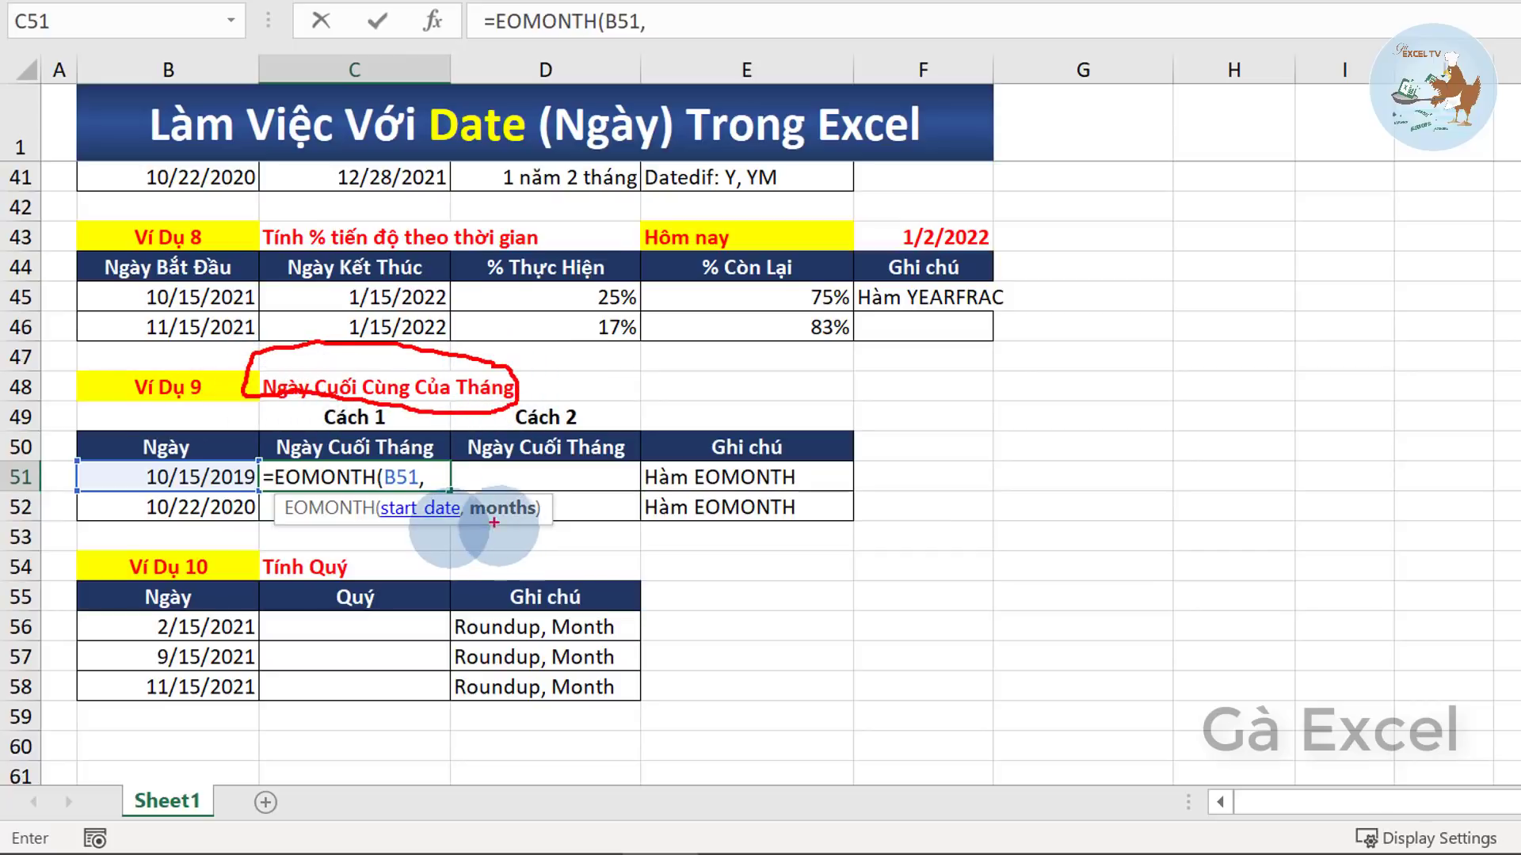
{"action": "left_click_drag", "start_coordinate": [476, 523], "coordinate": [520, 520]}
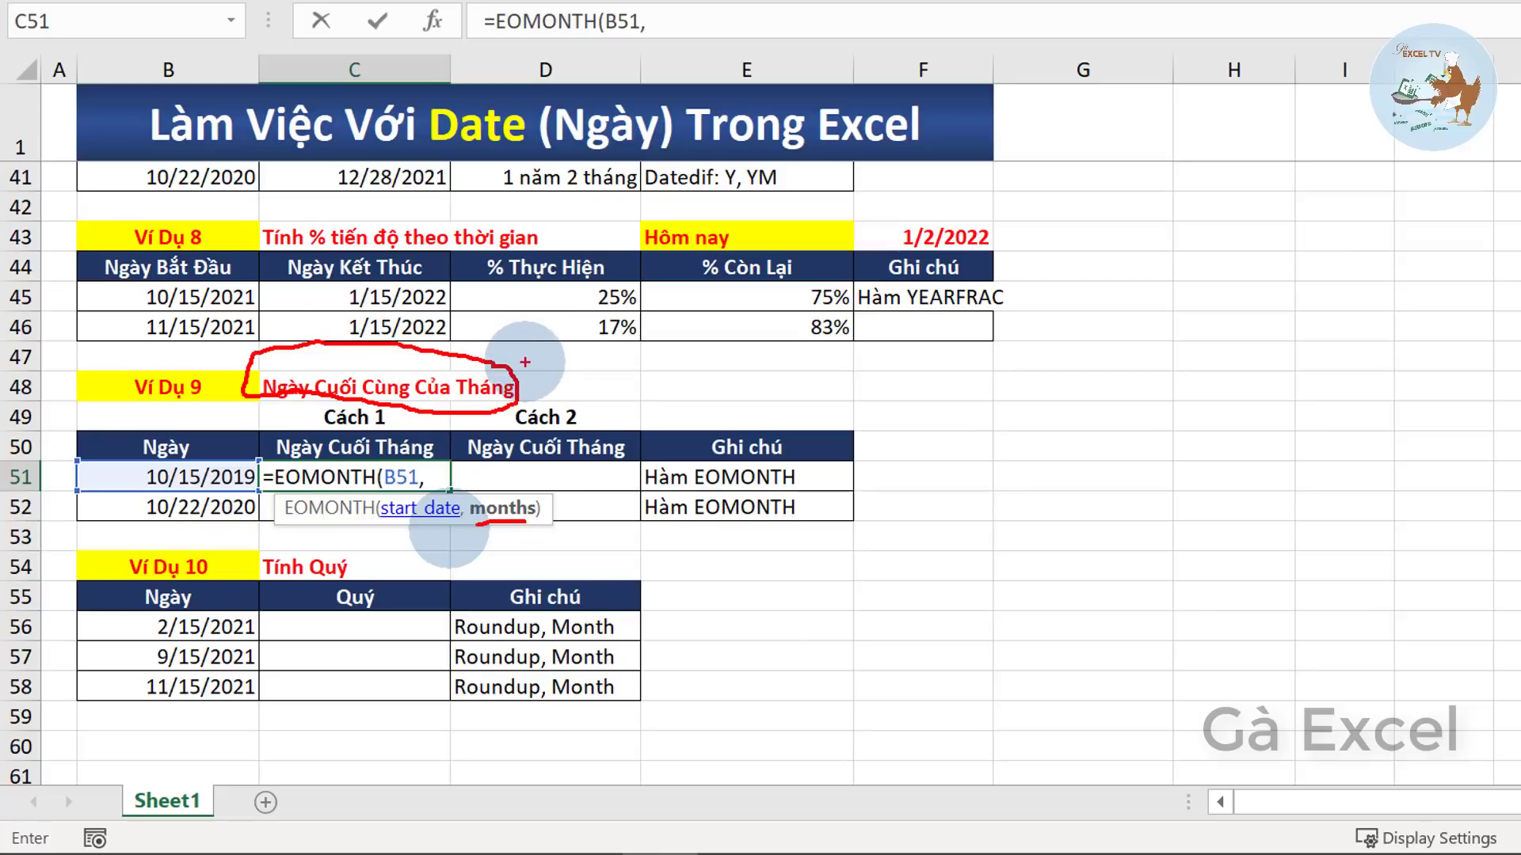
{"action": "key", "text": "e"}
{"action": "type", "text": "0"}
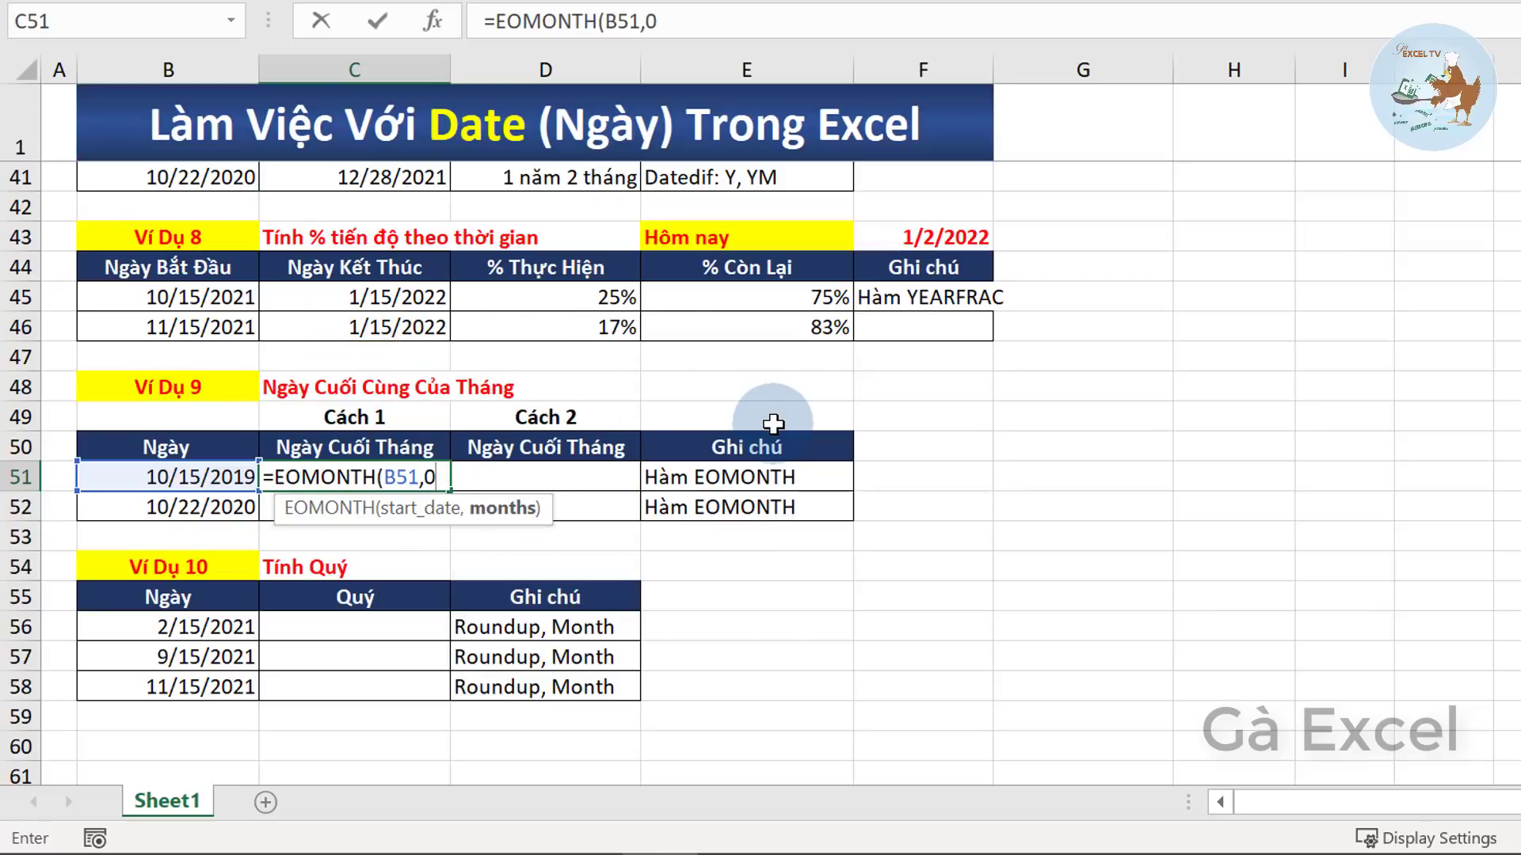
{"action": "type", "text": ")"}
{"action": "key", "text": "Return"}
{"action": "key", "text": "Up"}
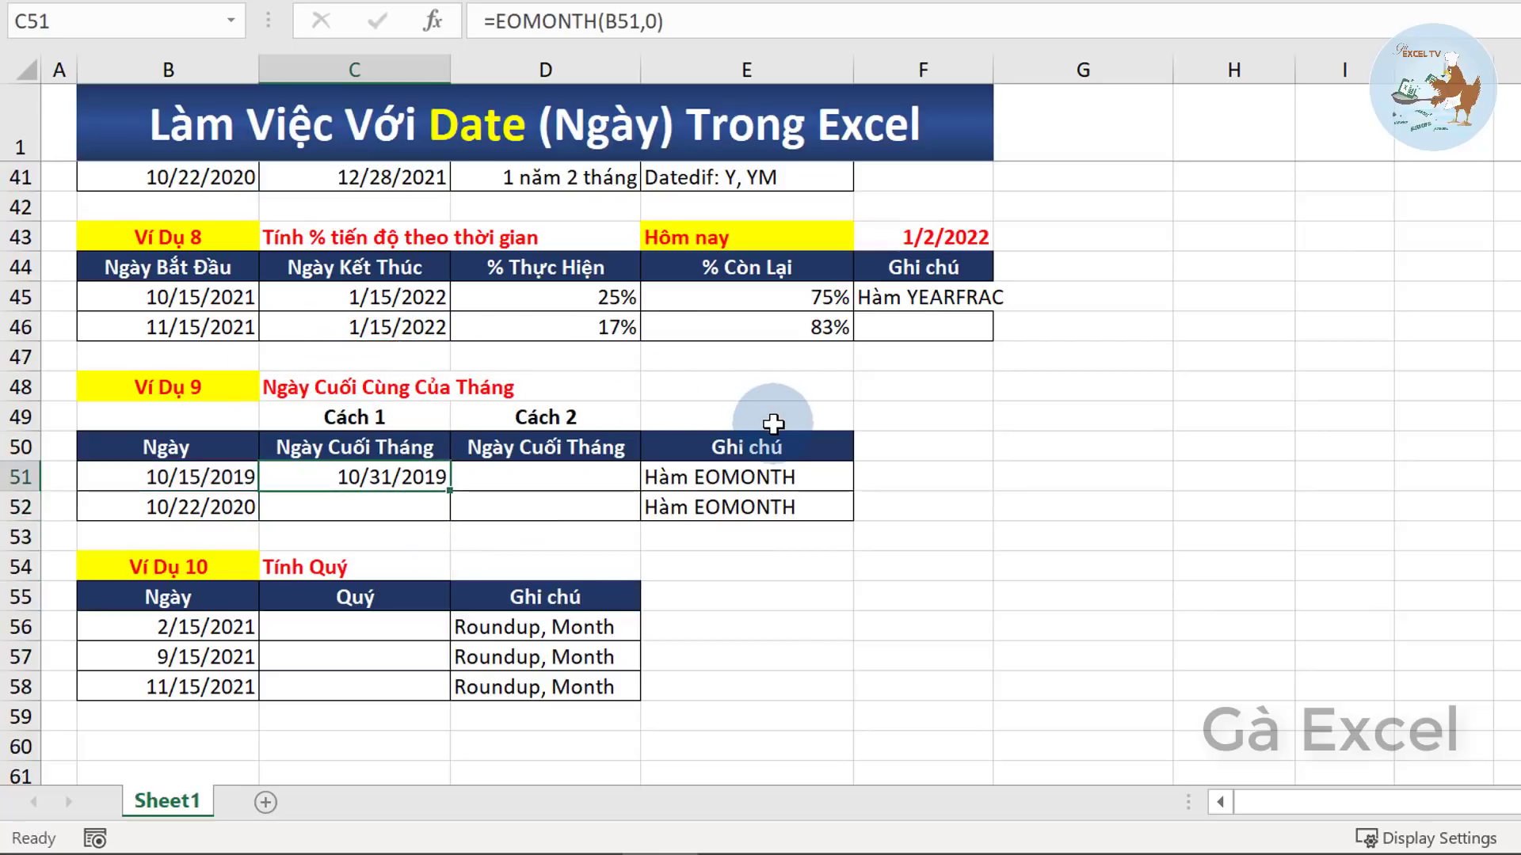
- Change B51's date to 10/30/2019
{"action": "double_click", "coordinate": [191, 477]}
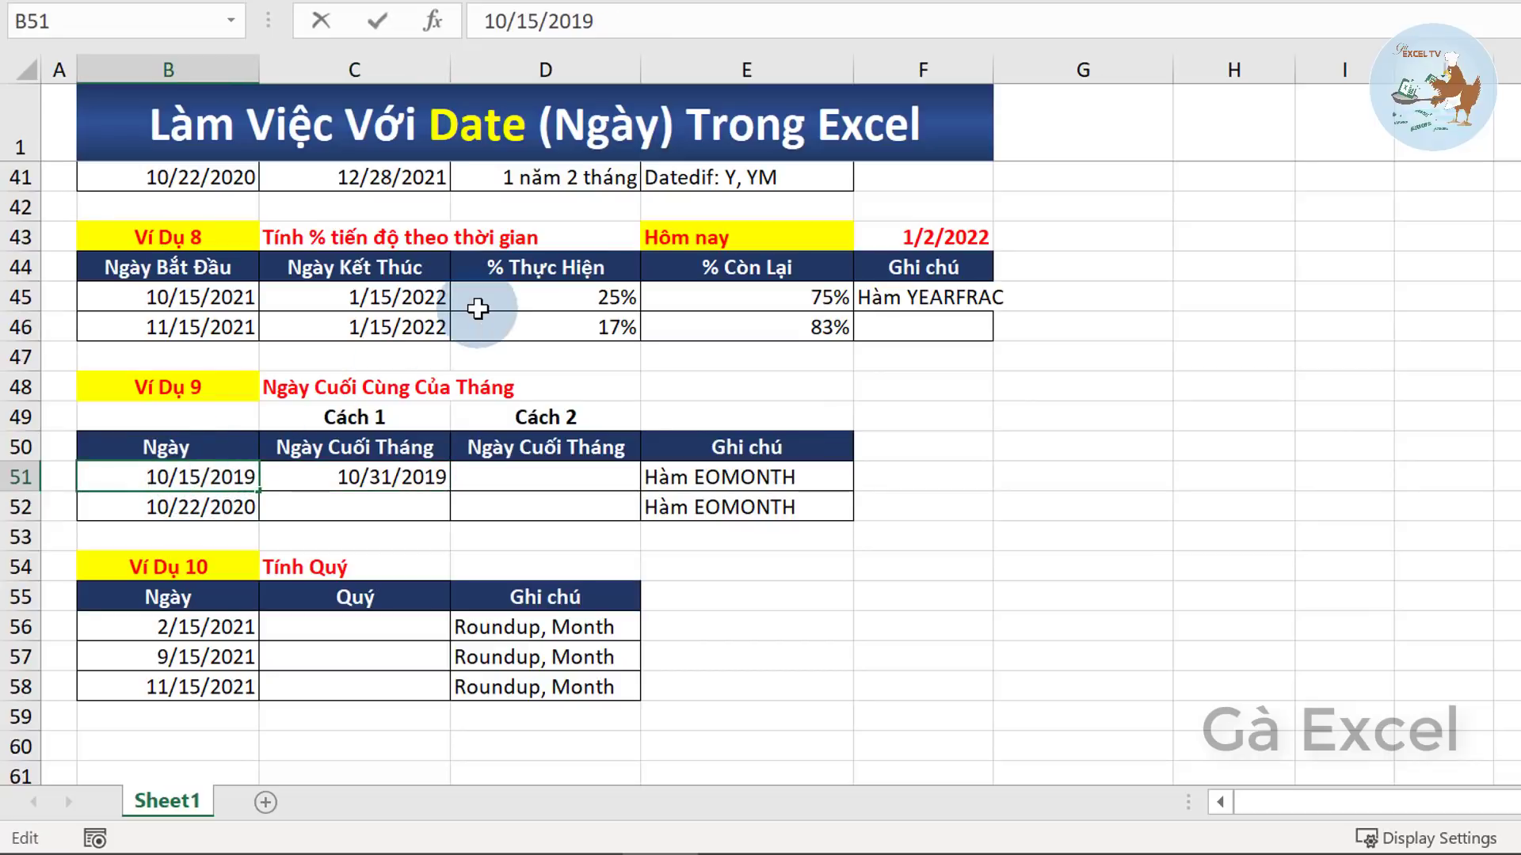
{"action": "key", "text": "Delete"}
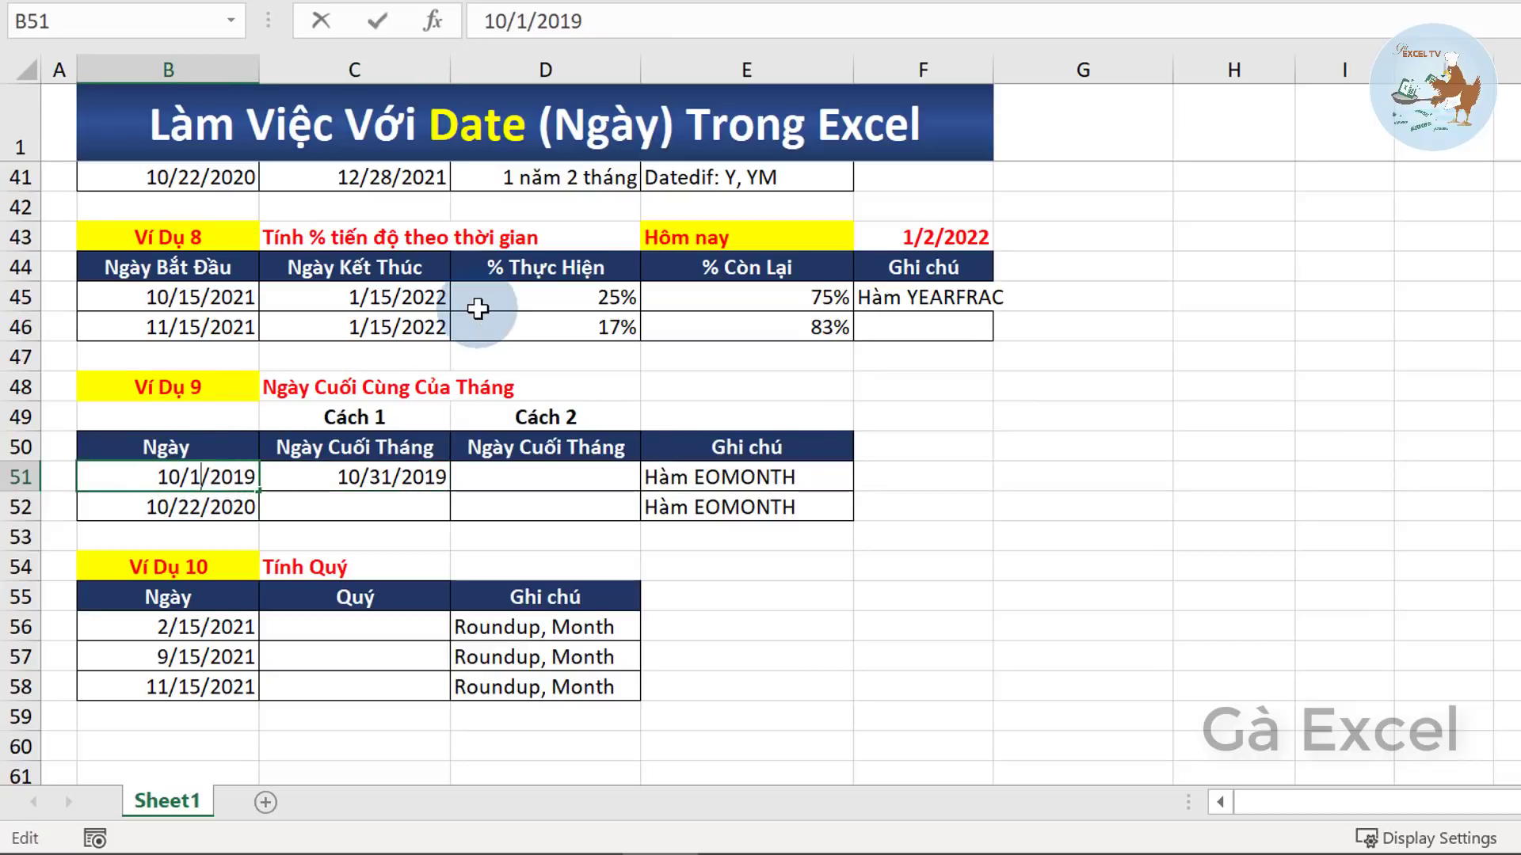
{"action": "type", "text": "8"}
{"action": "key", "text": "Return"}
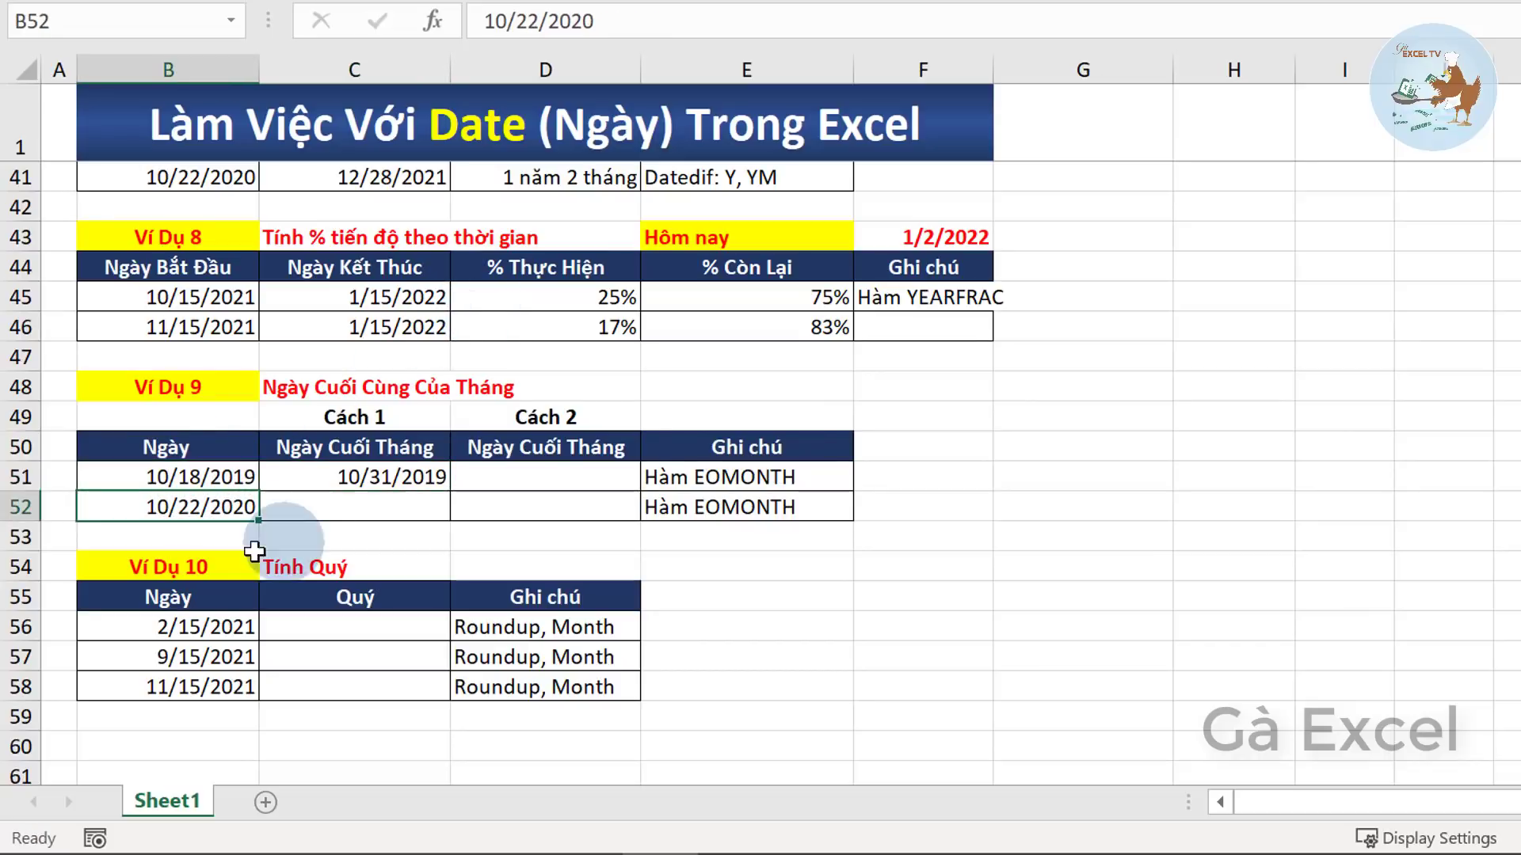
{"action": "left_click", "coordinate": [173, 477]}
{"action": "double_click", "coordinate": [127, 478]}
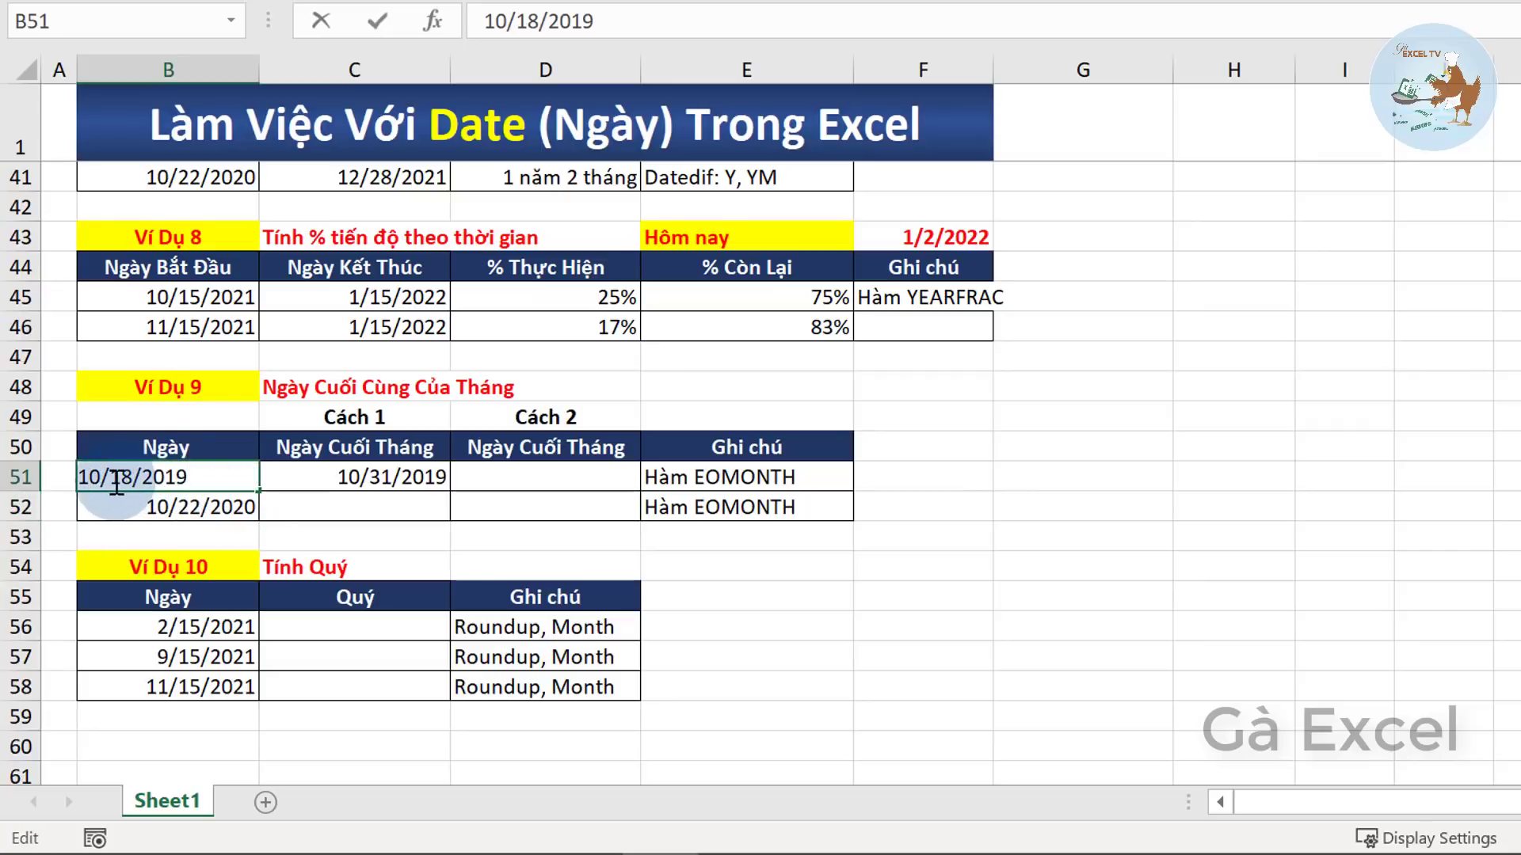
{"action": "double_click", "coordinate": [125, 478]}
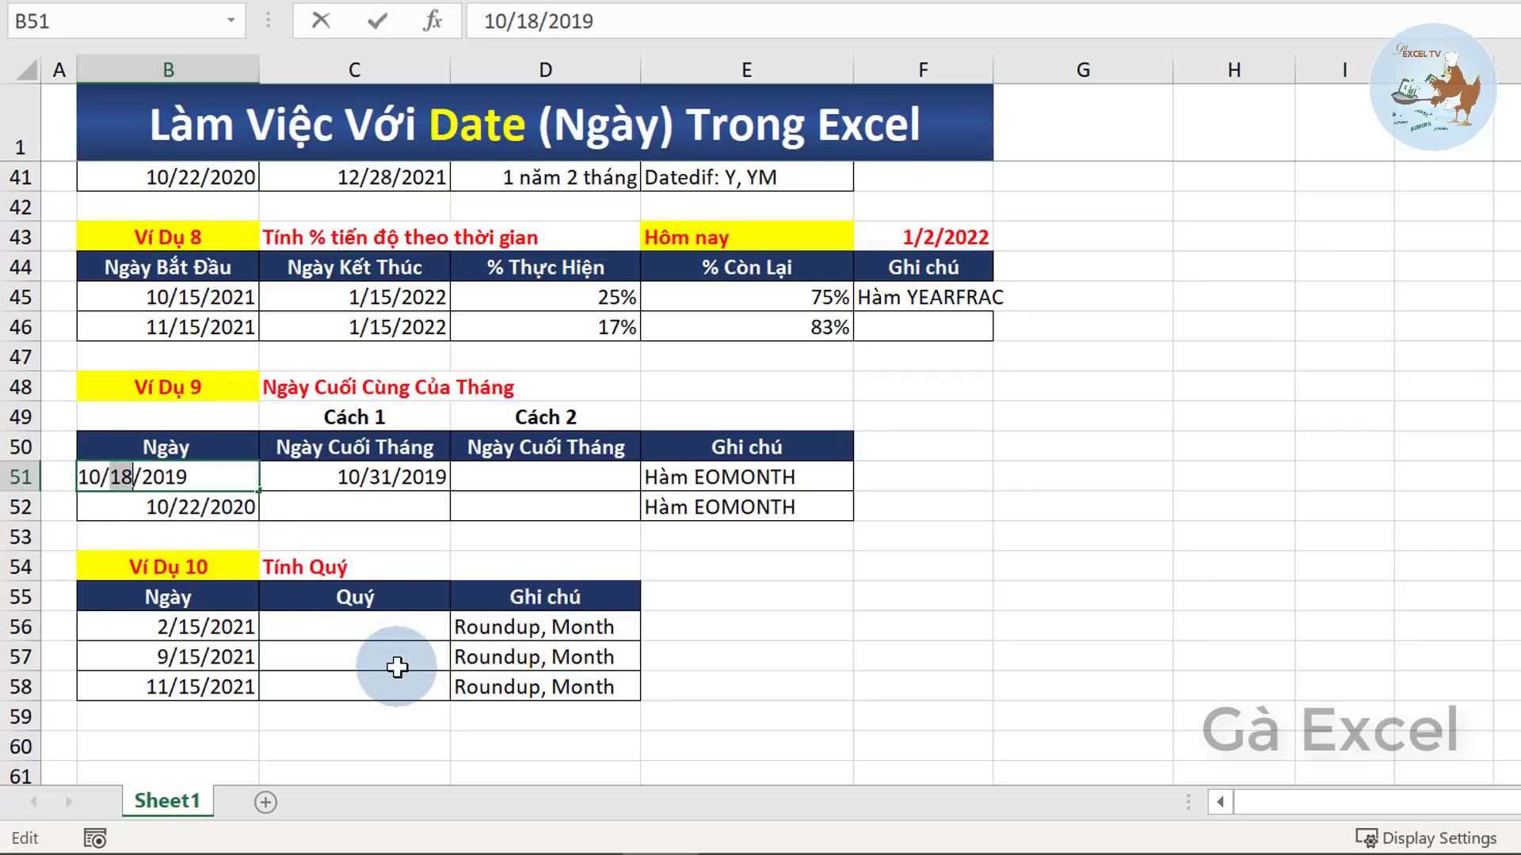
{"action": "type", "text": "30"}
{"action": "key", "text": "Return"}
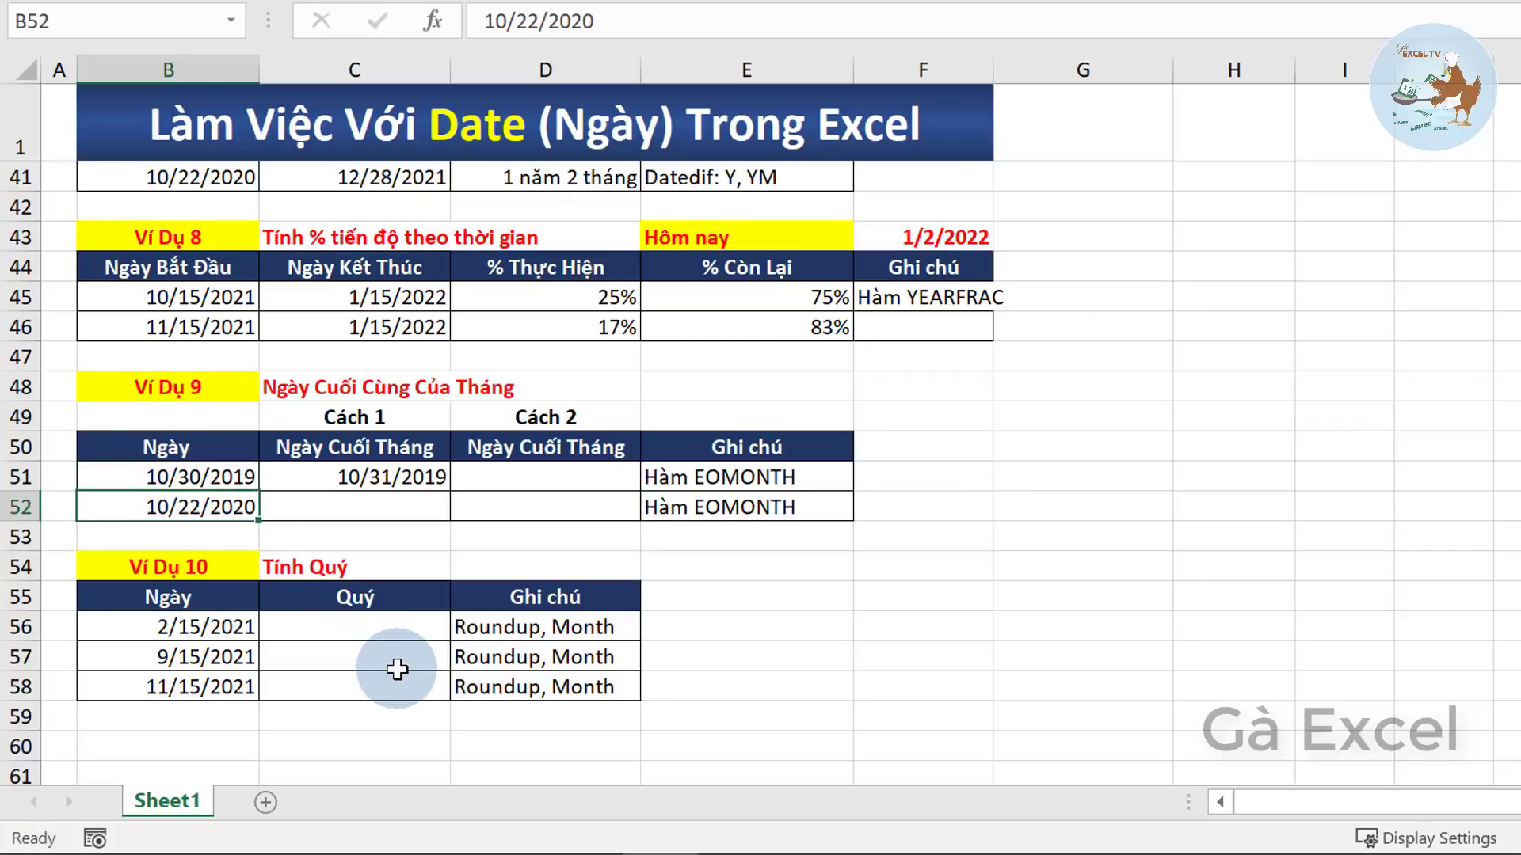
- Fill C51's EOMONTH formula down to C52
{"action": "left_click", "coordinate": [346, 478]}
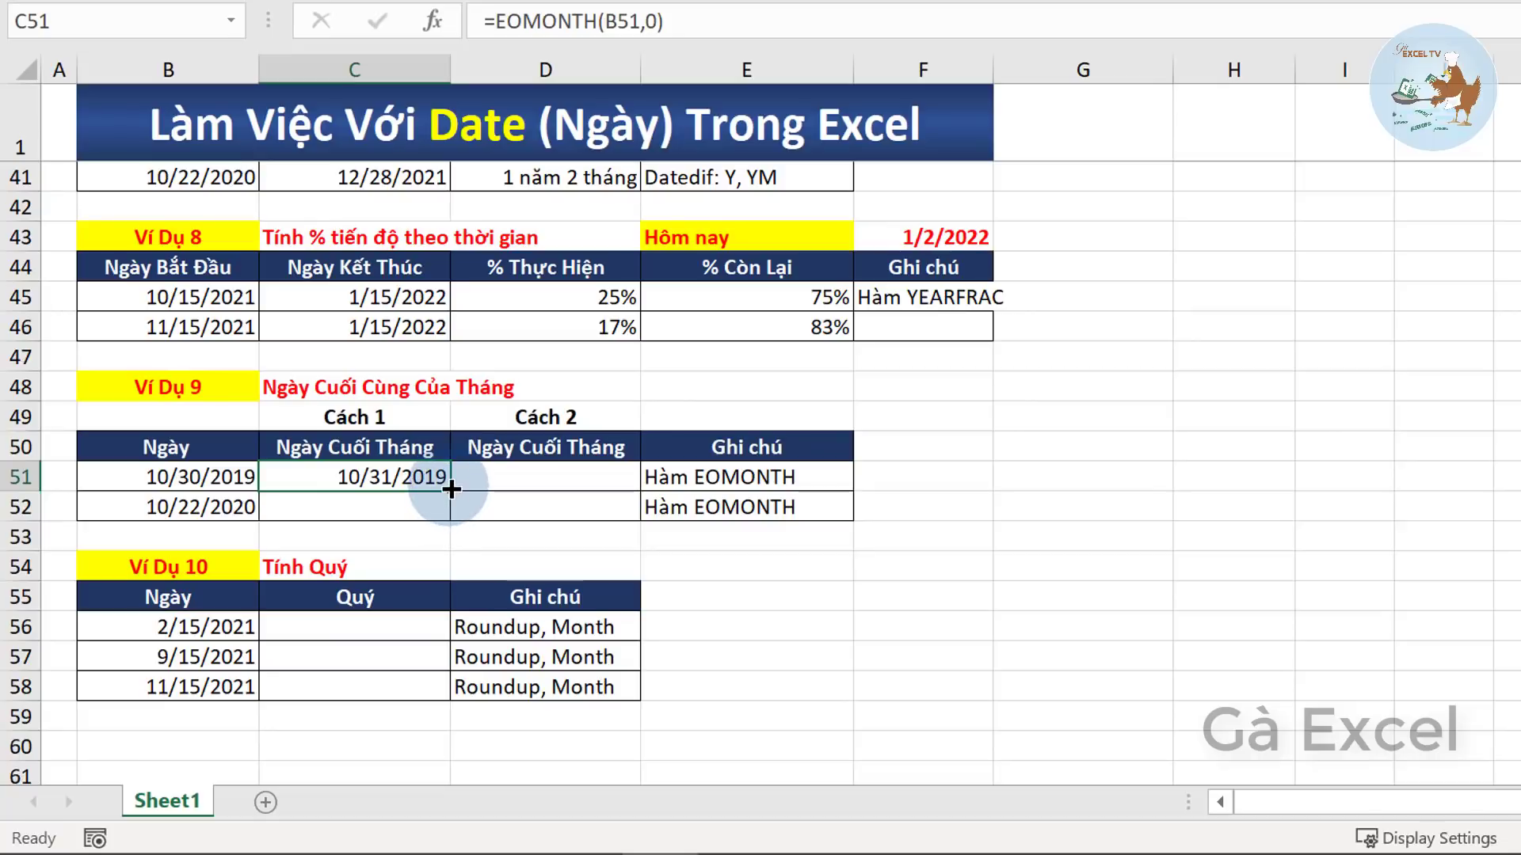
{"action": "left_click_drag", "start_coordinate": [450, 492], "coordinate": [454, 511]}
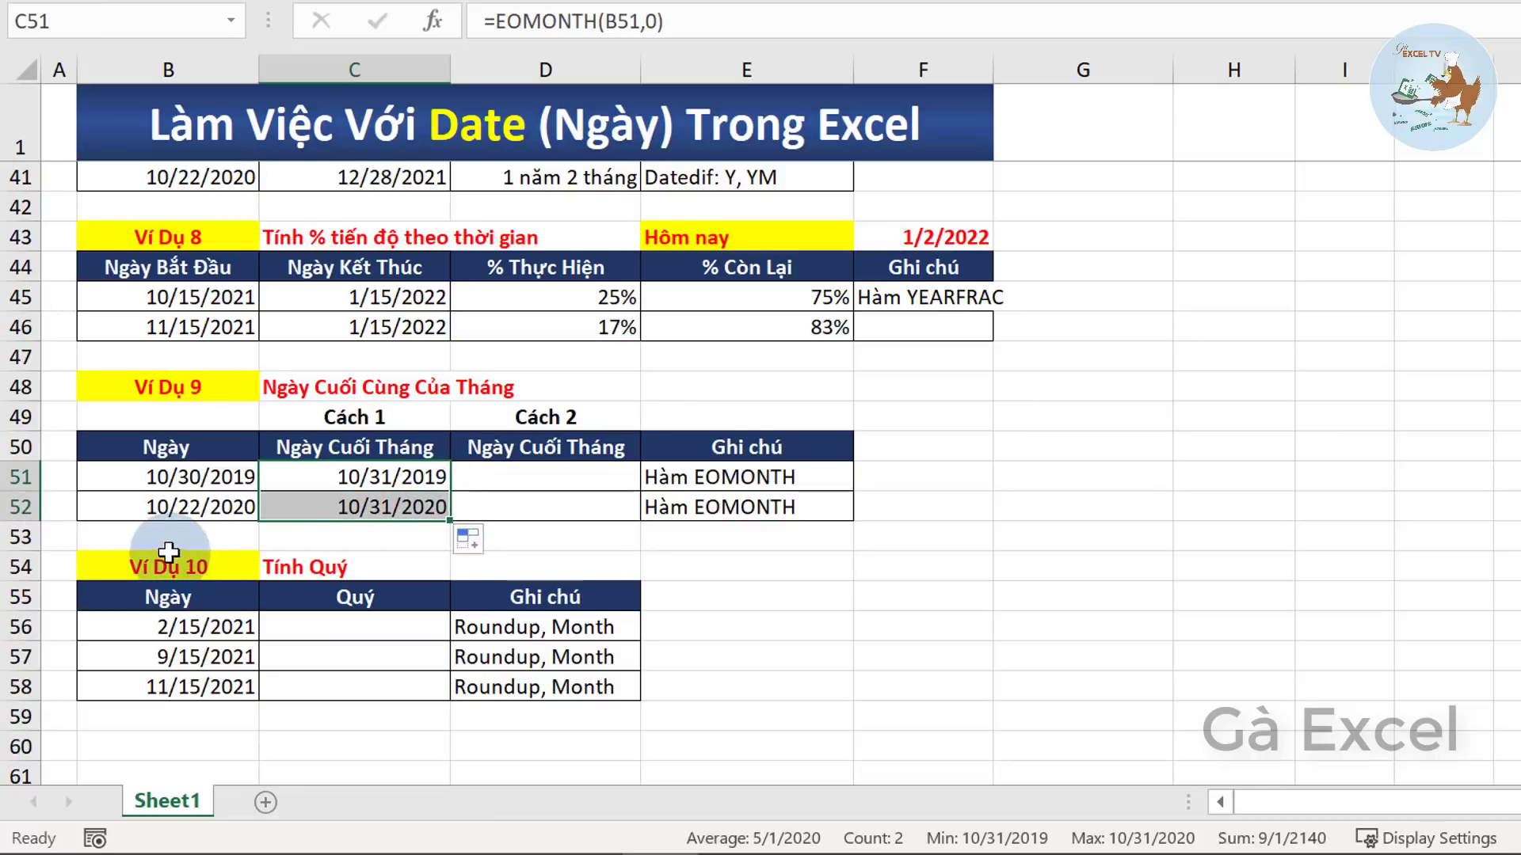
{"action": "left_click", "coordinate": [152, 507]}
{"action": "double_click", "coordinate": [152, 507]}
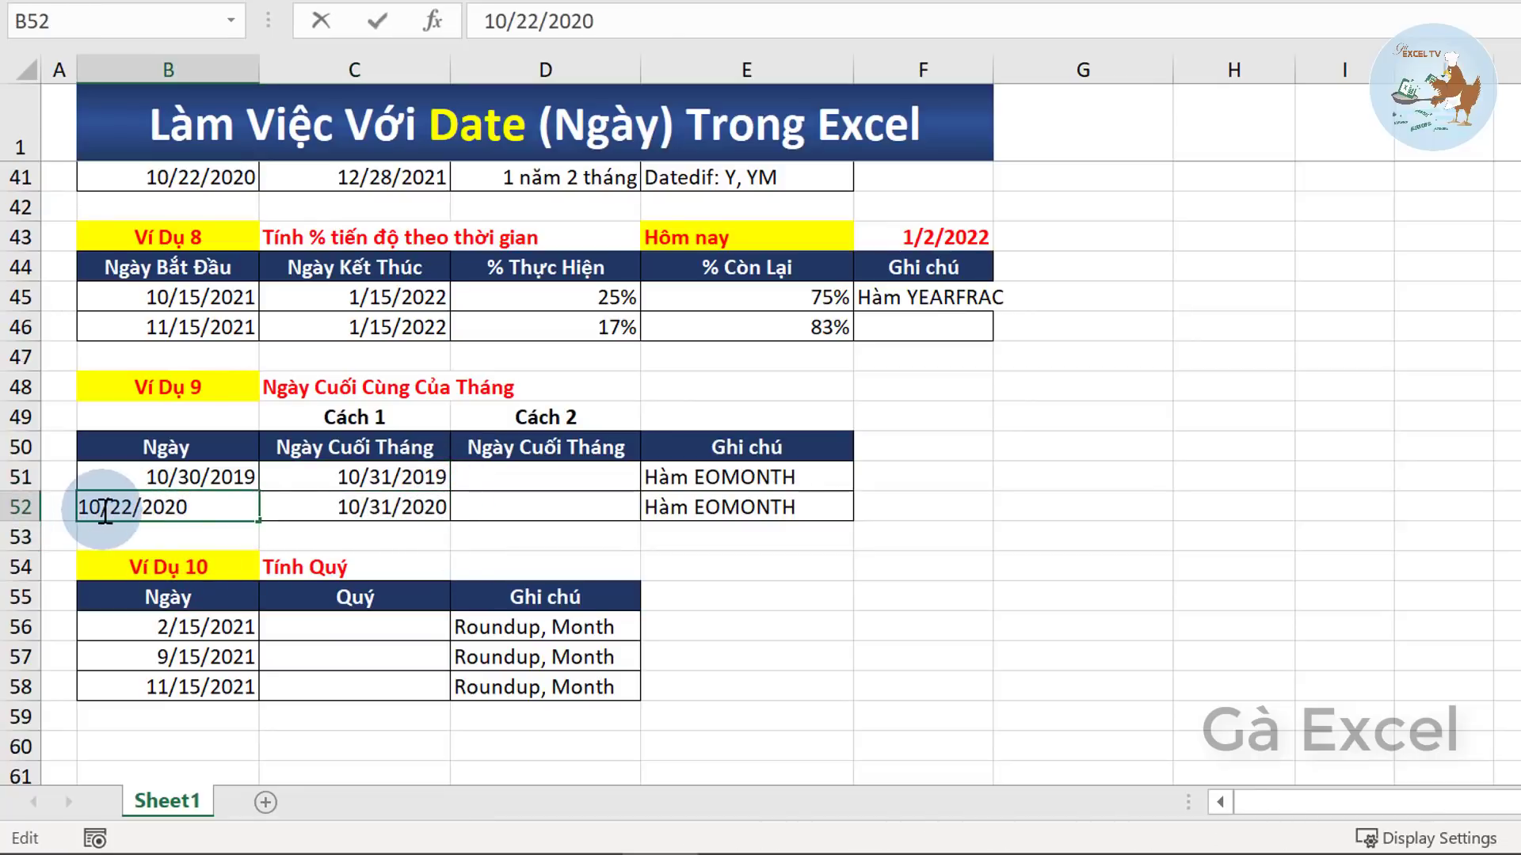
- Change B52's month to 2, giving 2/22/2020, and check C52
{"action": "left_click_drag", "start_coordinate": [78, 507], "coordinate": [101, 507]}
{"action": "type", "text": "2"}
{"action": "key", "text": "Return"}
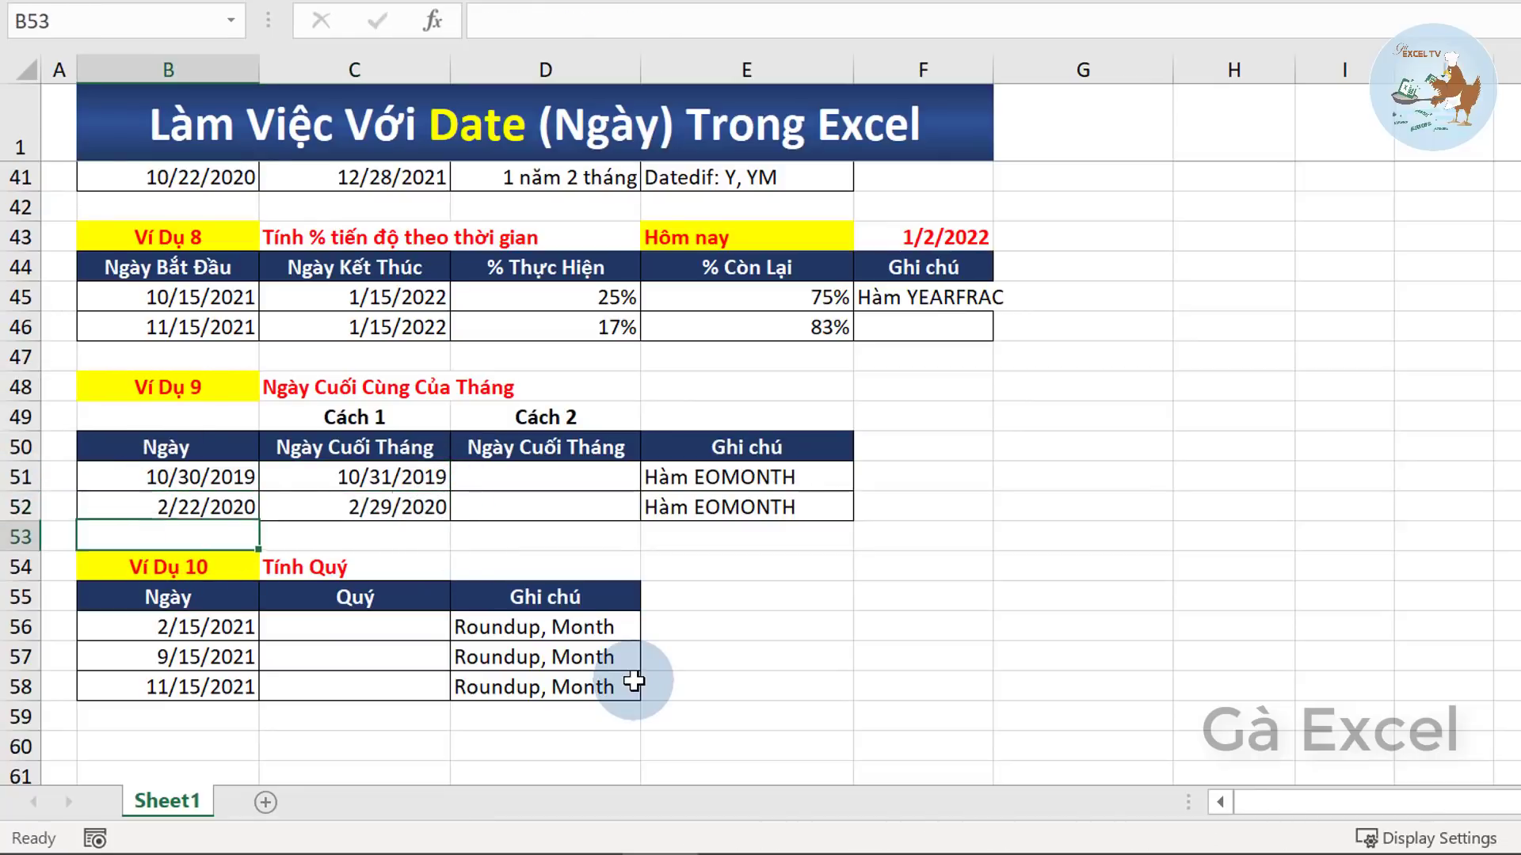
{"action": "left_click", "coordinate": [177, 497]}
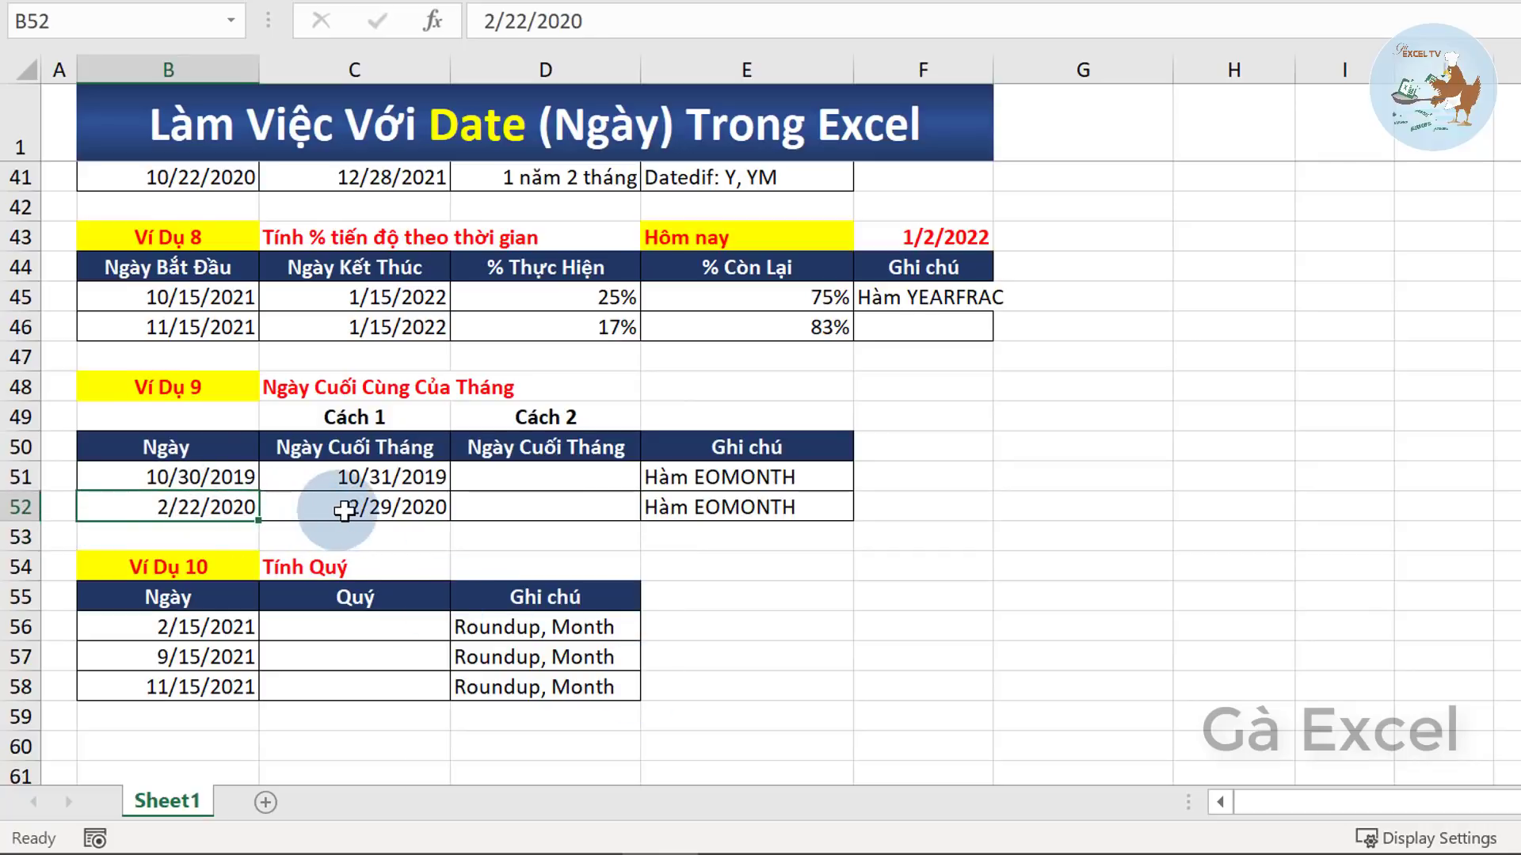
{"action": "left_click", "coordinate": [372, 503]}
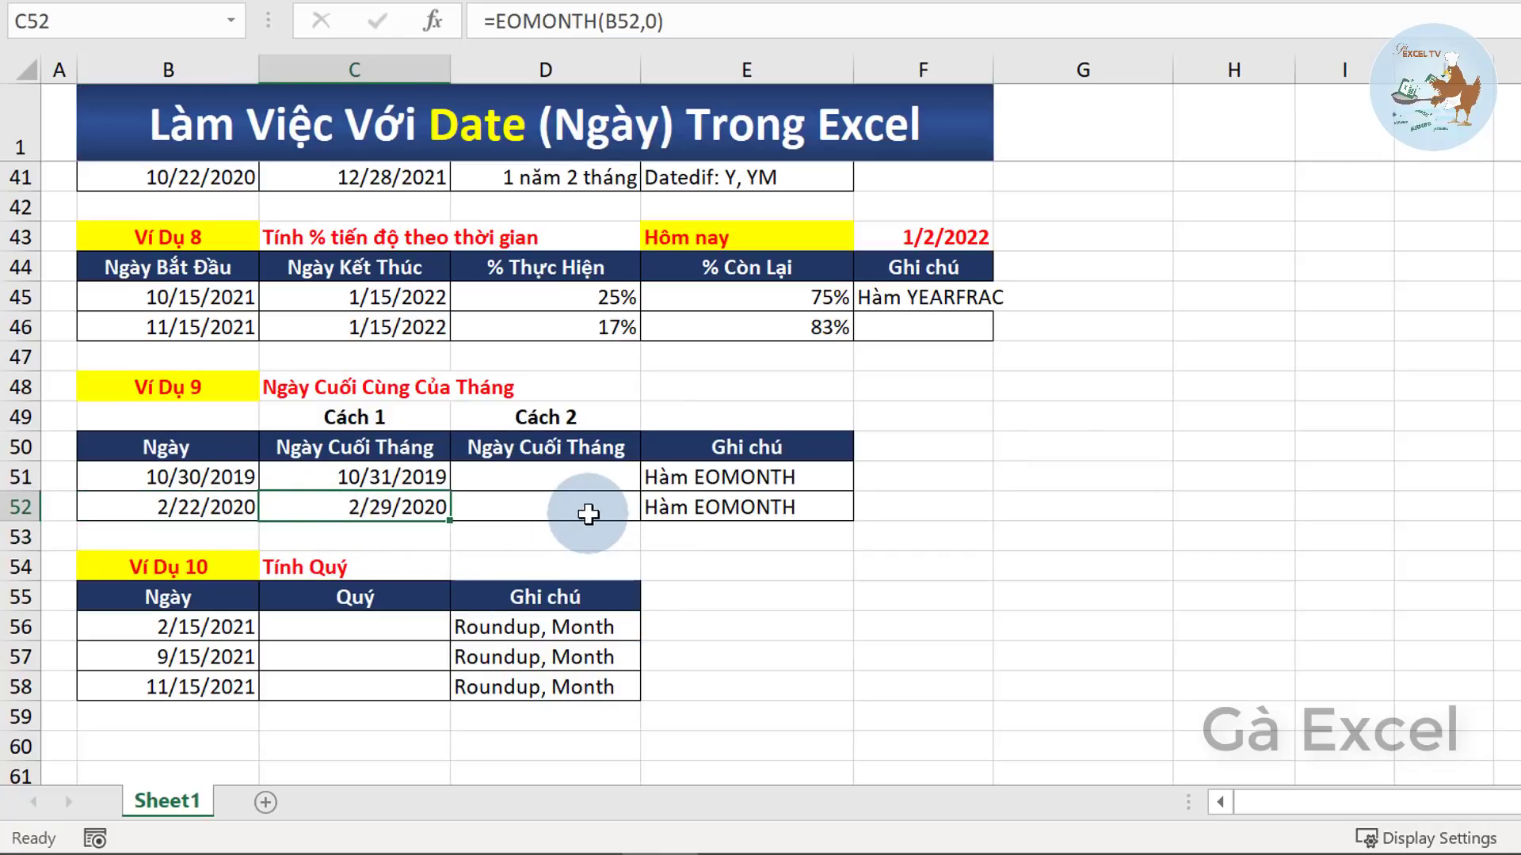
- Change B51 to 2/18/2019 and compare the month-ends 2/28/2019 and 2/29/2020
{"action": "double_click", "coordinate": [184, 476]}
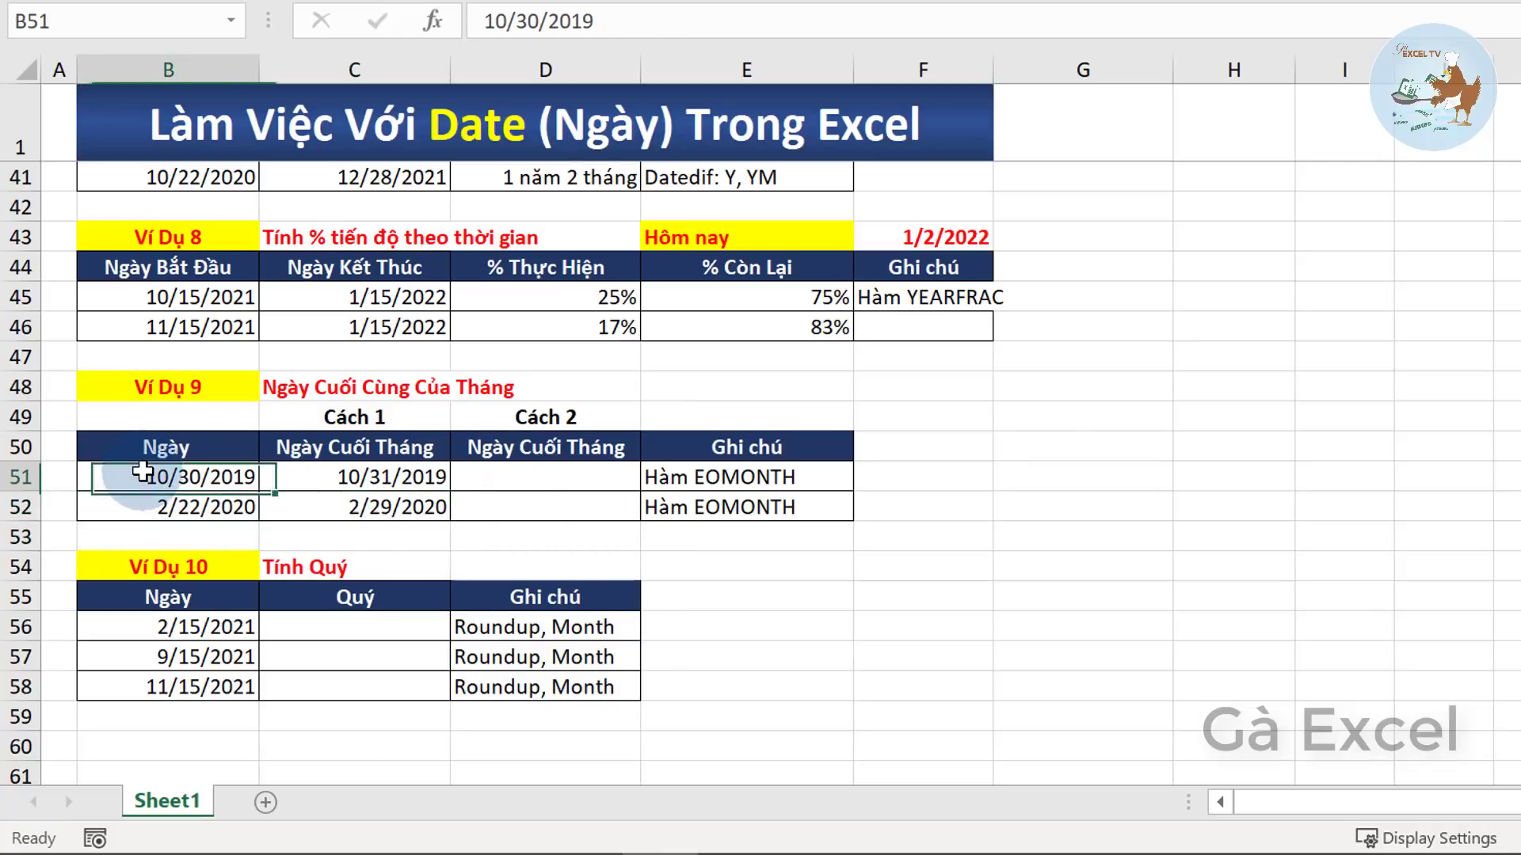
{"action": "left_click_drag", "start_coordinate": [99, 476], "coordinate": [19, 468]}
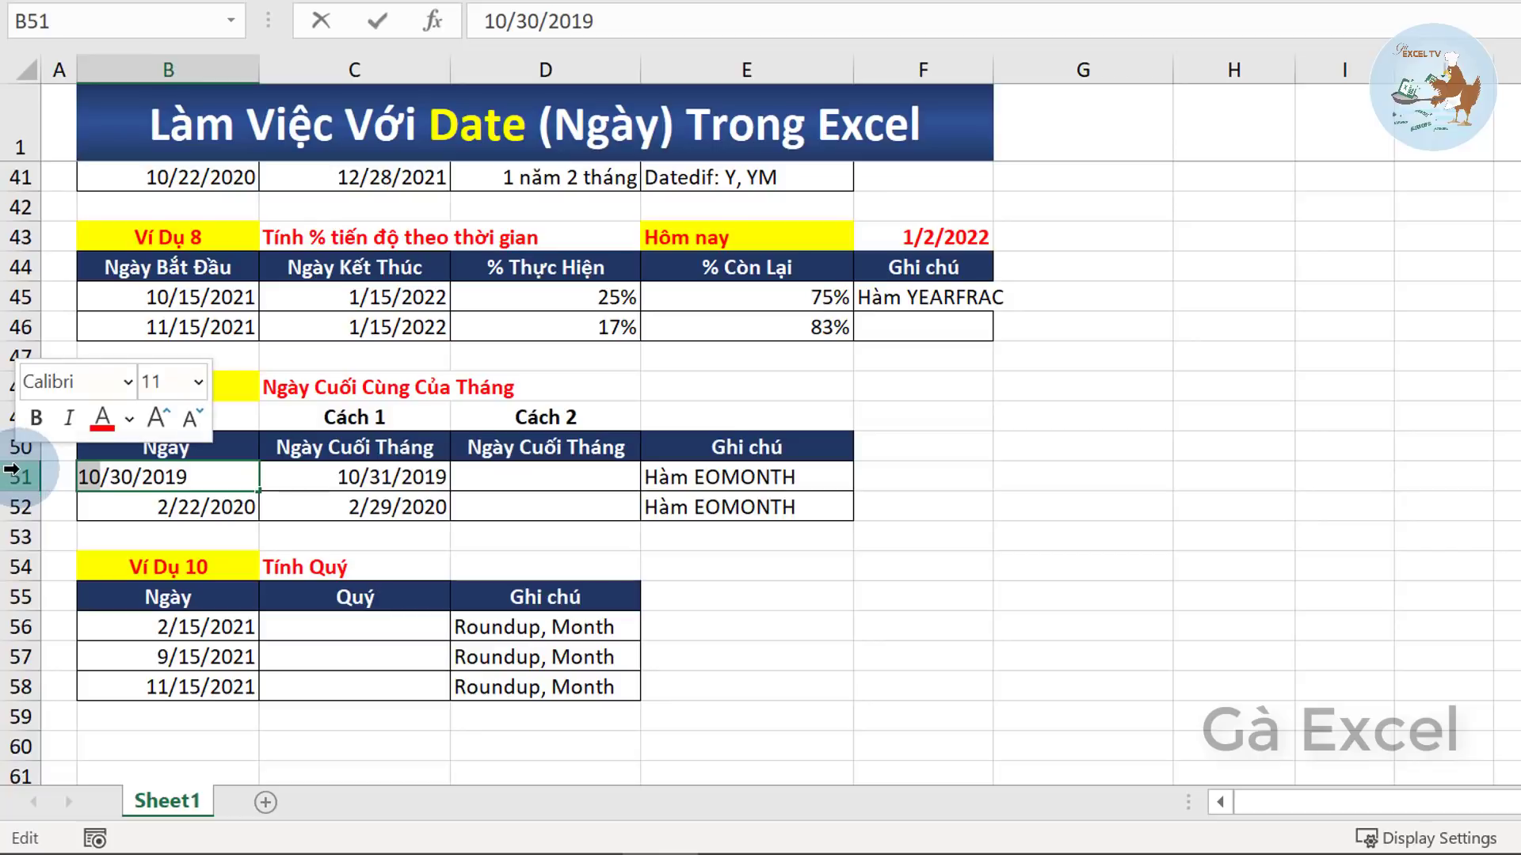
{"action": "type", "text": "2"}
{"action": "key", "text": "BackSpace"}
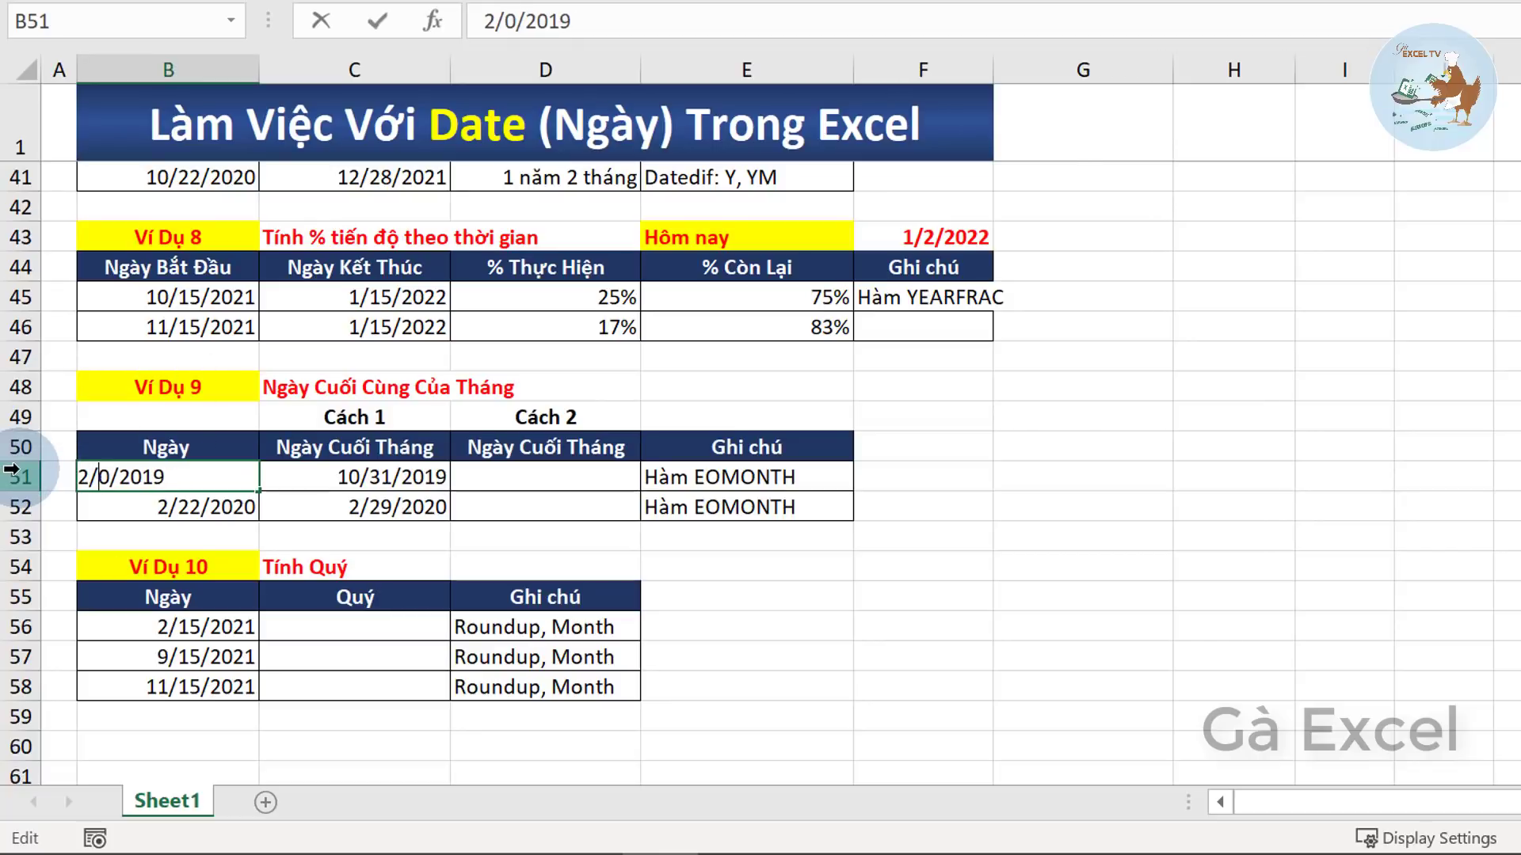
{"action": "key", "text": "Delete"}
{"action": "type", "text": "18"}
{"action": "key", "text": "Return"}
{"action": "key", "text": "Return"}
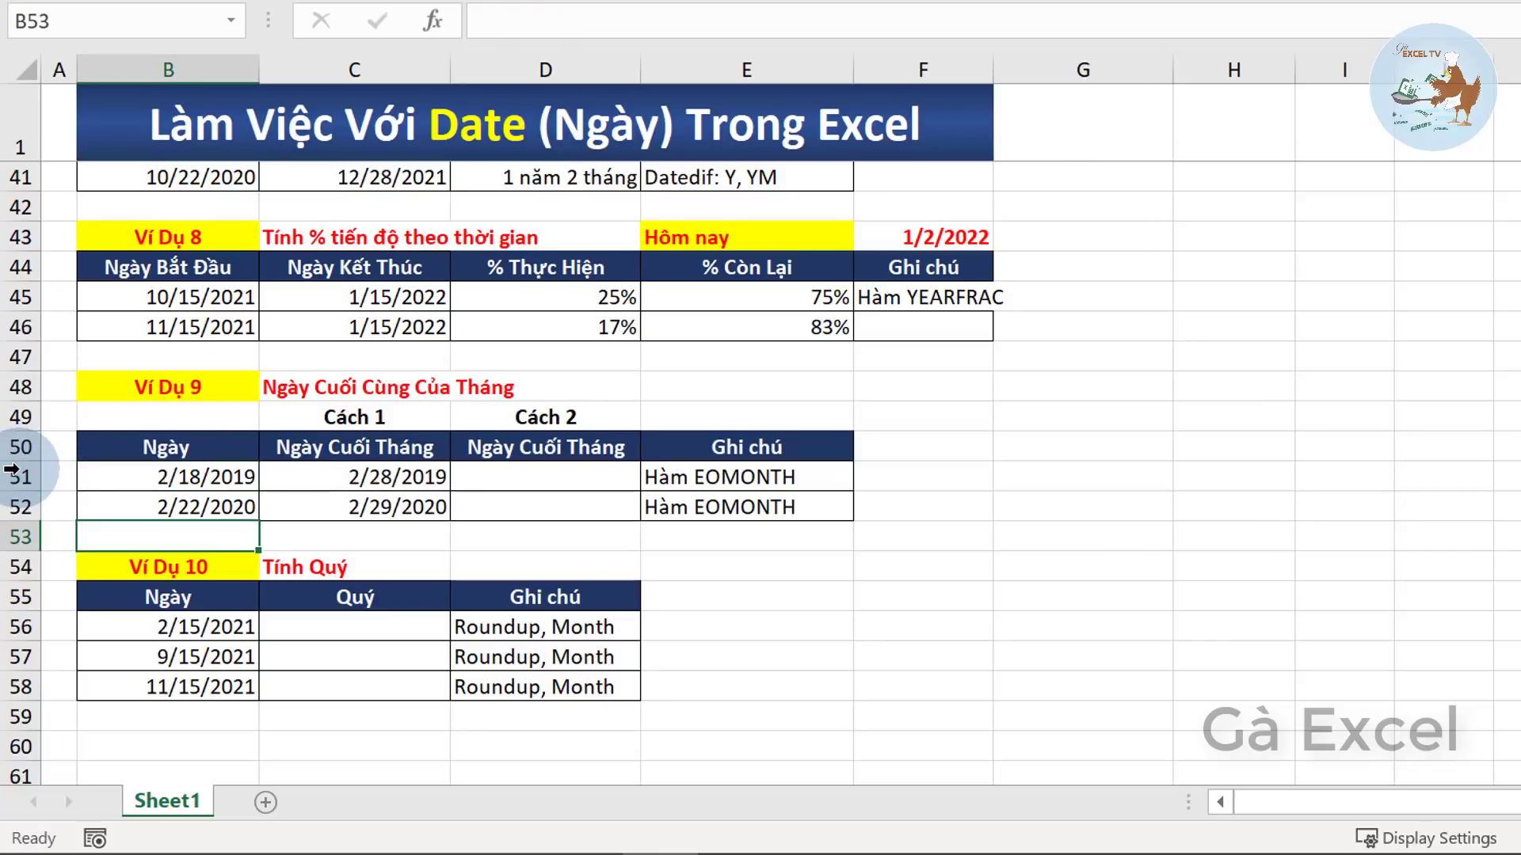
{"action": "left_click", "coordinate": [384, 474]}
{"action": "key", "text": "Down"}
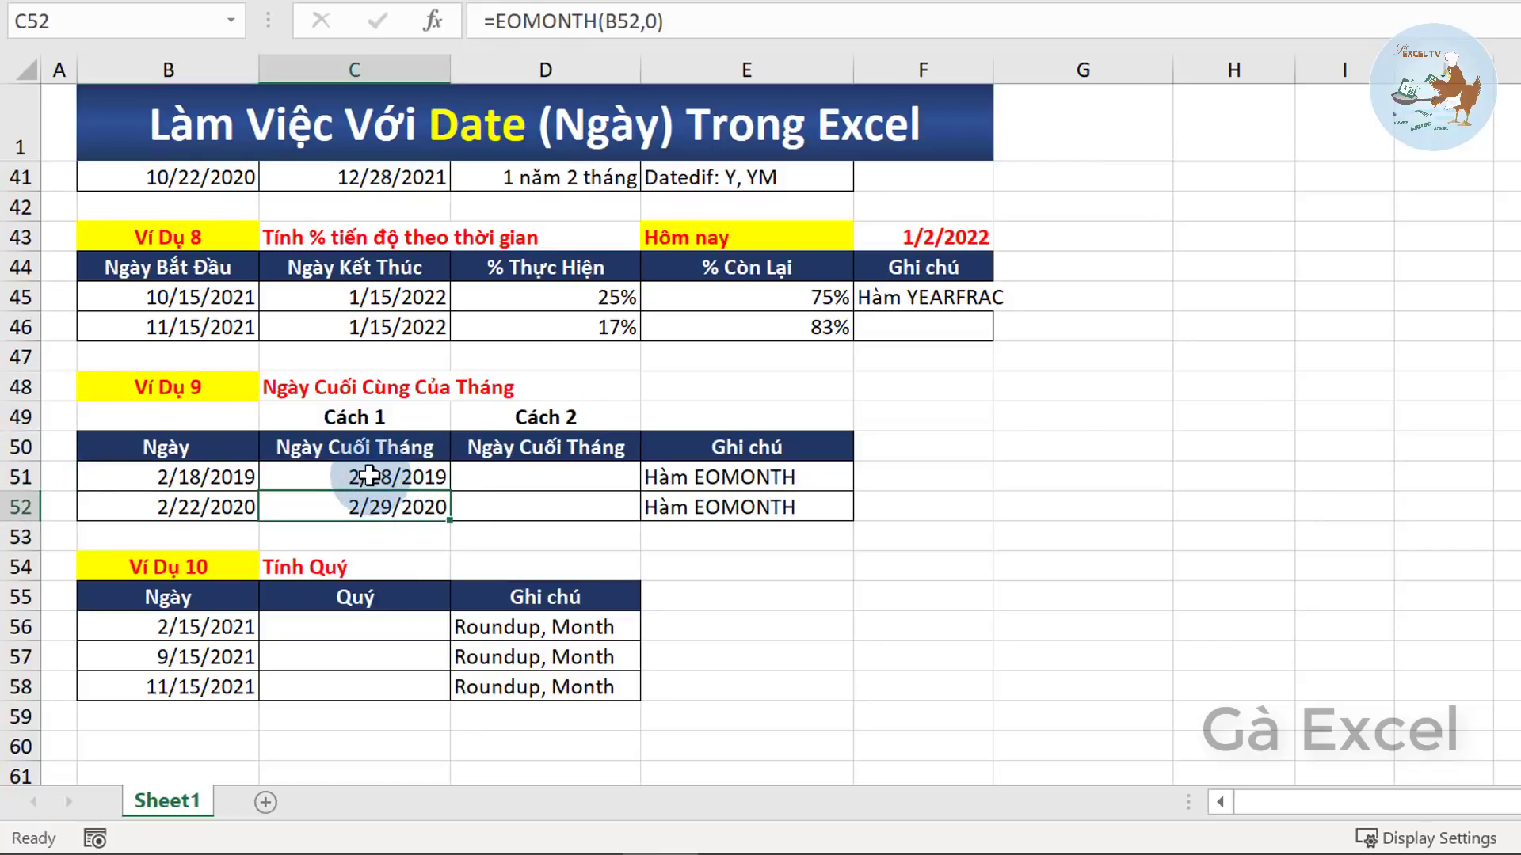
{"action": "key", "text": "Up"}
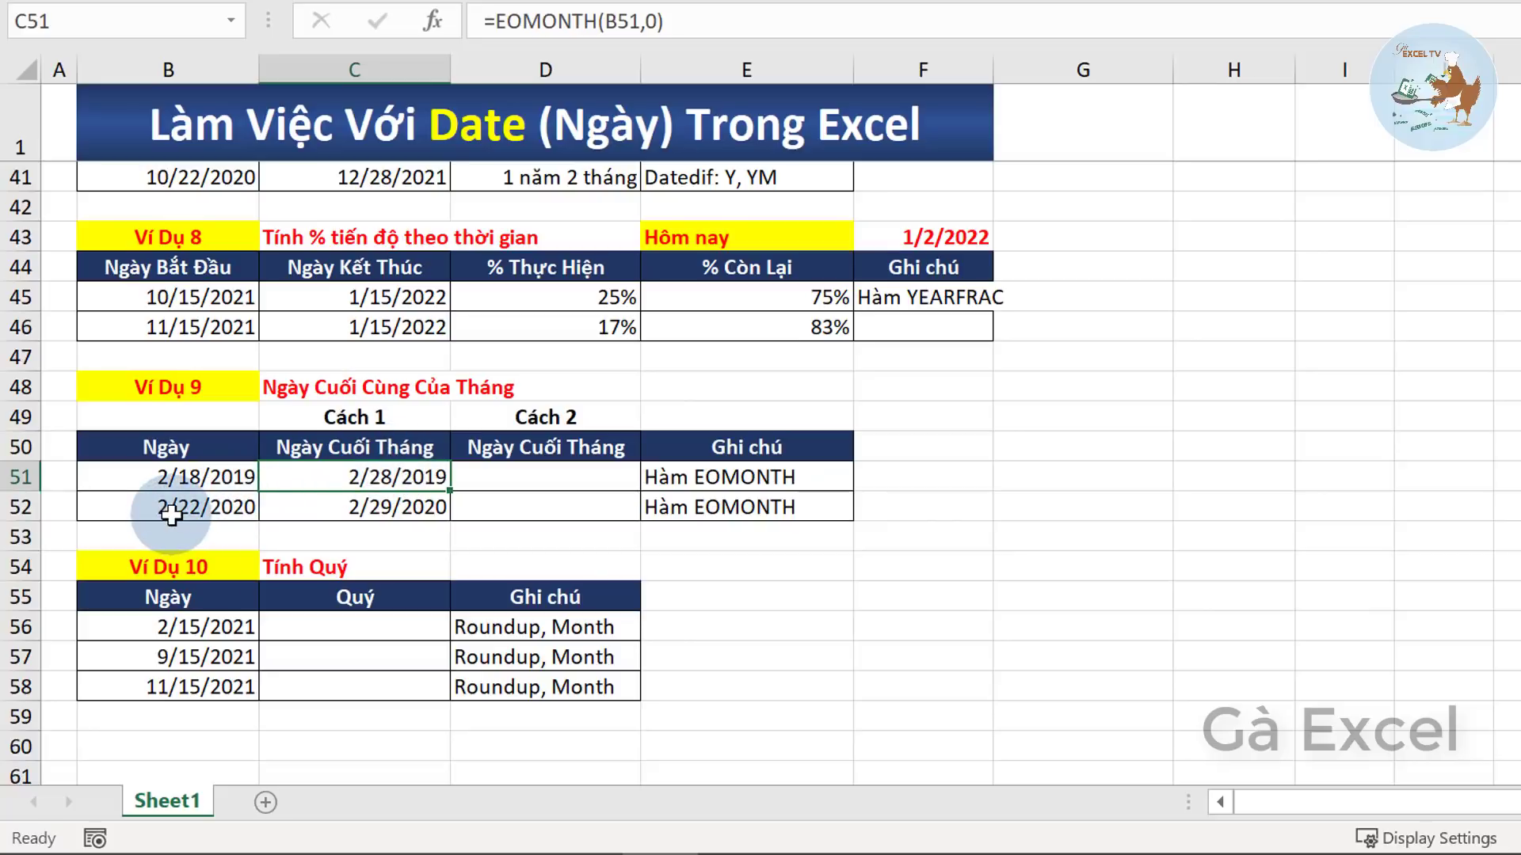
{"action": "left_click", "coordinate": [226, 508]}
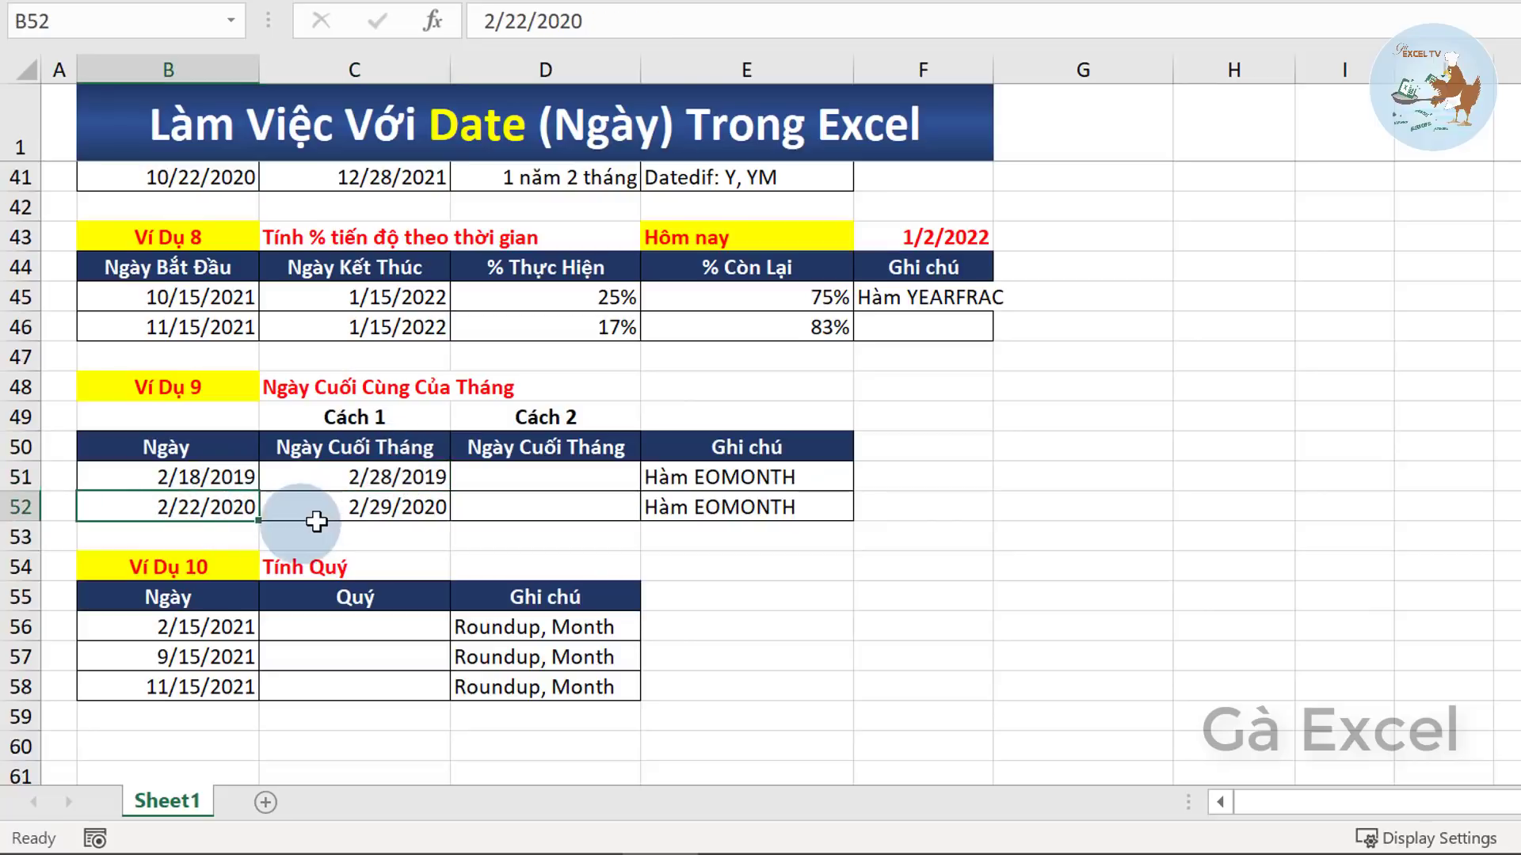
{"action": "left_click", "coordinate": [557, 484]}
{"action": "type", "text": "="}
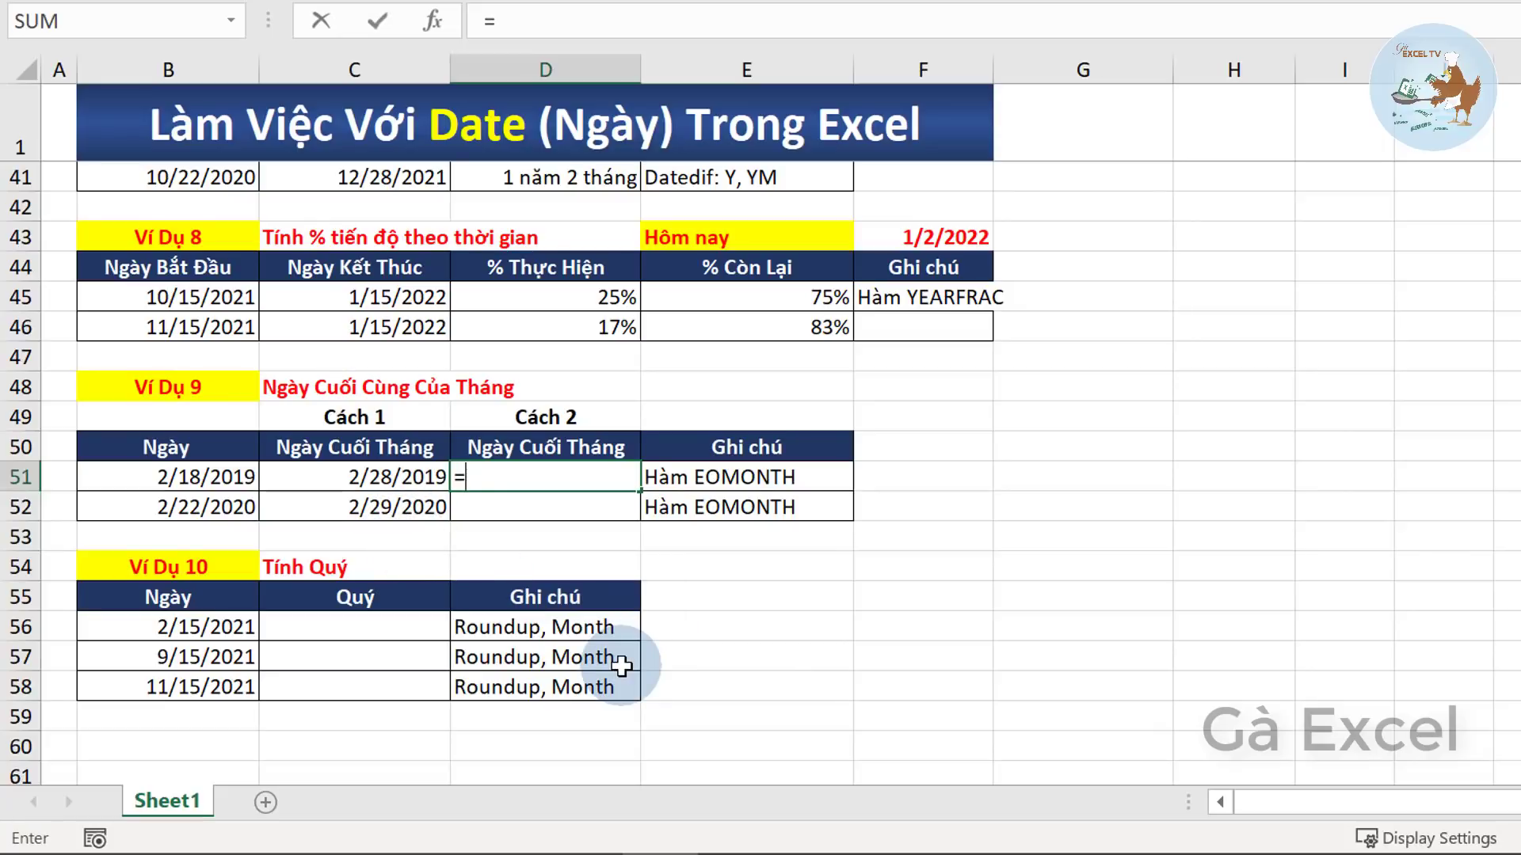
- Type =DATE(YEAR(B51),MONTH(B51)+1,1) into D51 for the Cách 2 method
{"action": "type", "text": "d"}
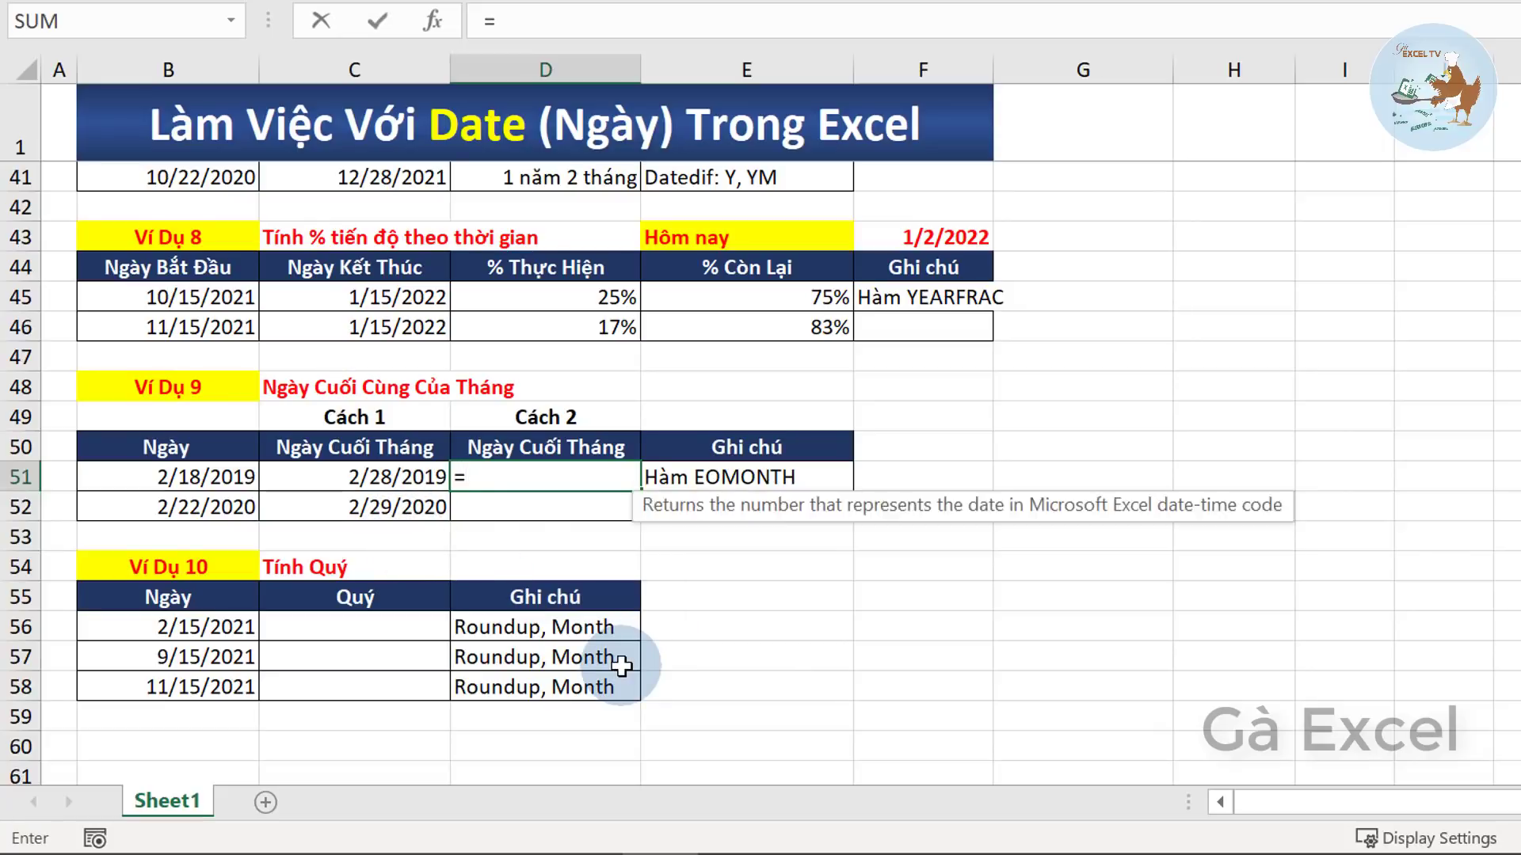
{"action": "type", "text": "ate"}
{"action": "key", "text": "Tab"}
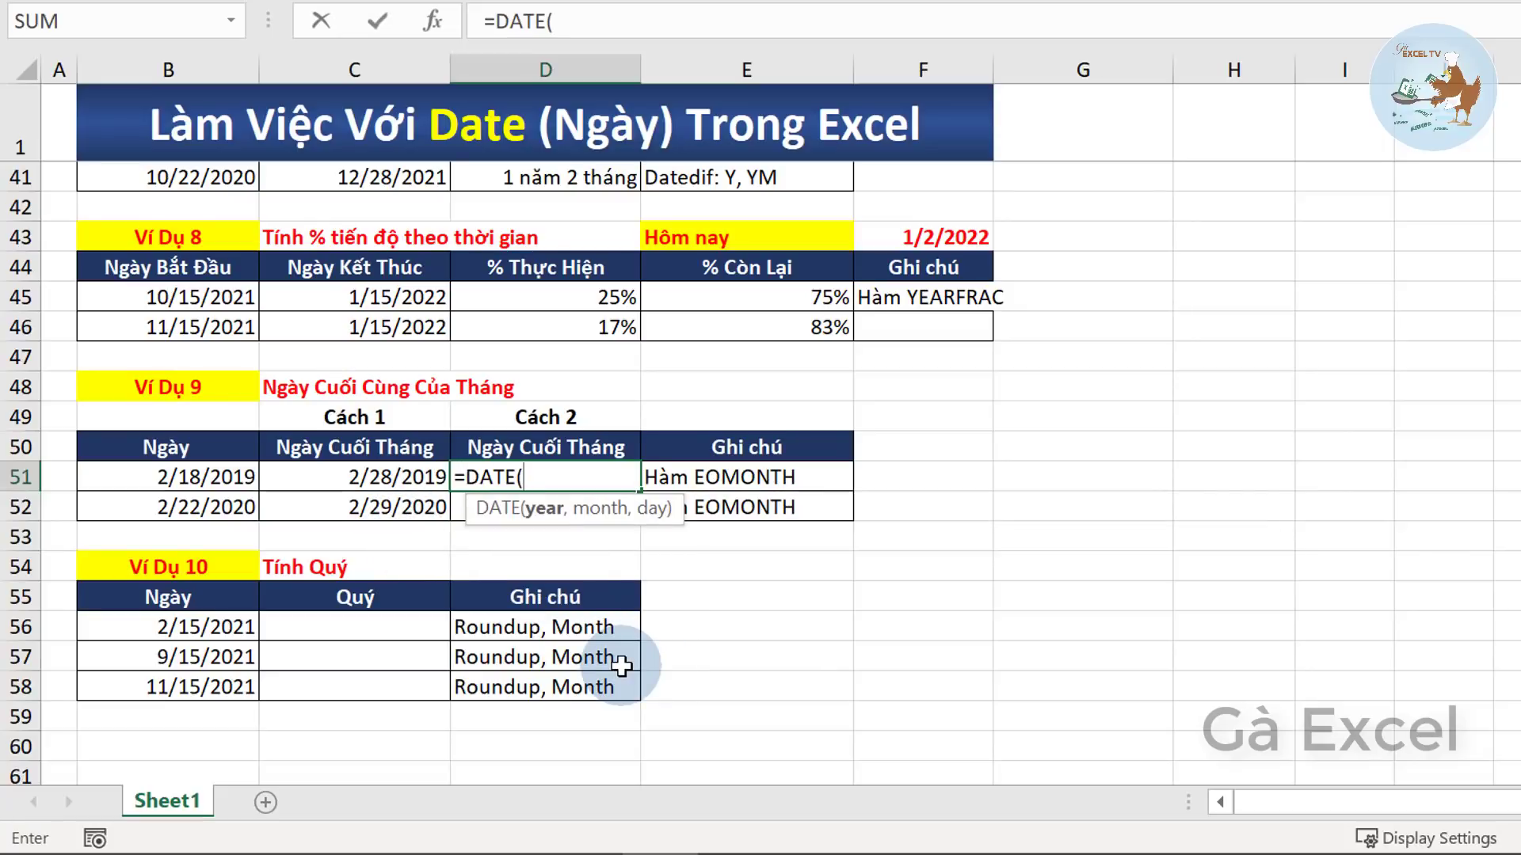
{"action": "type", "text": "y"}
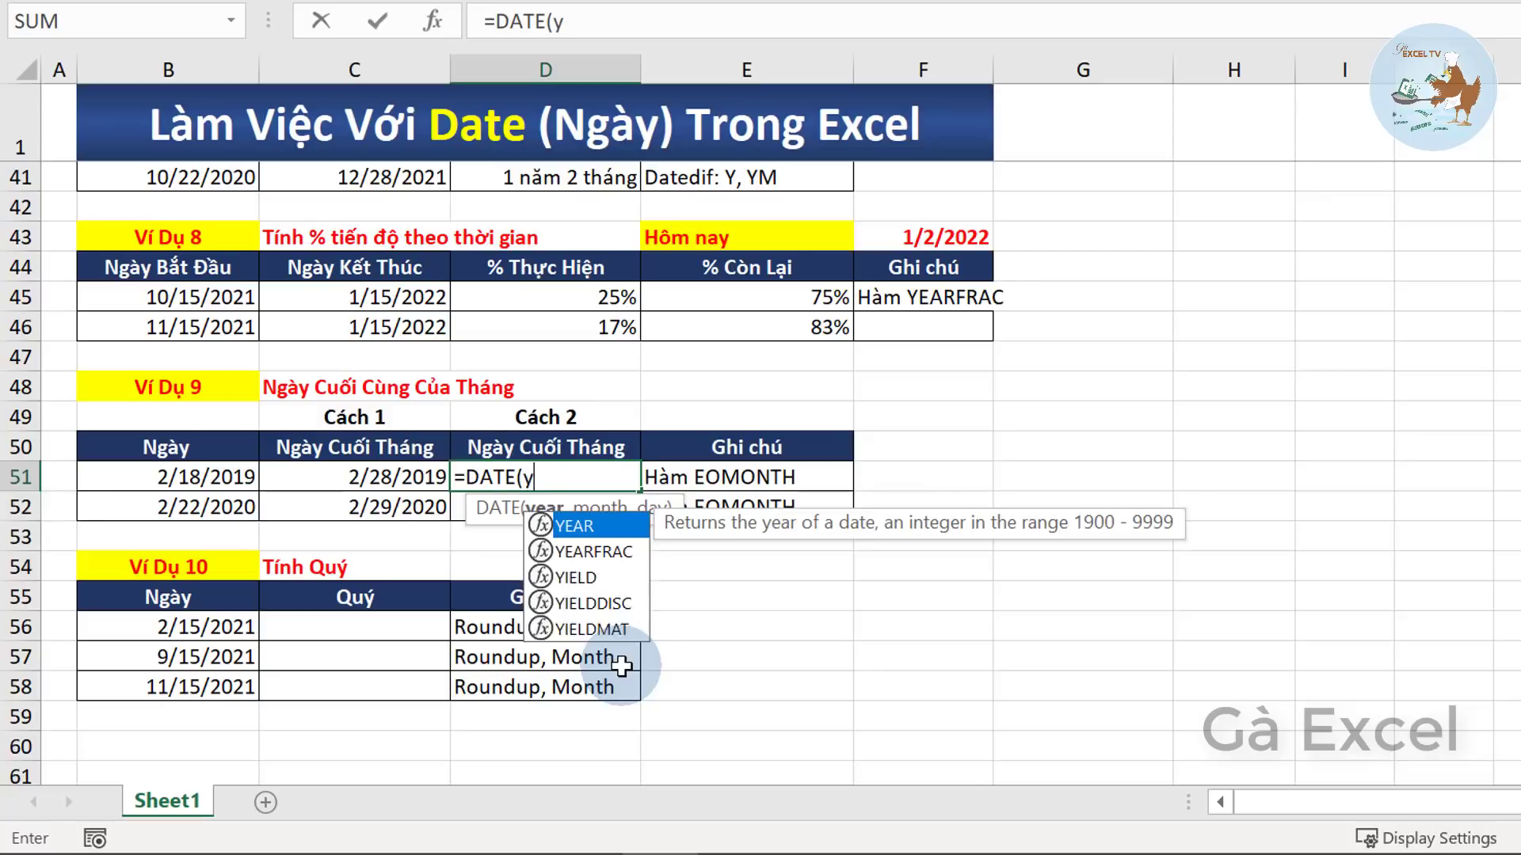
{"action": "type", "text": "ea"}
{"action": "key", "text": "Tab"}
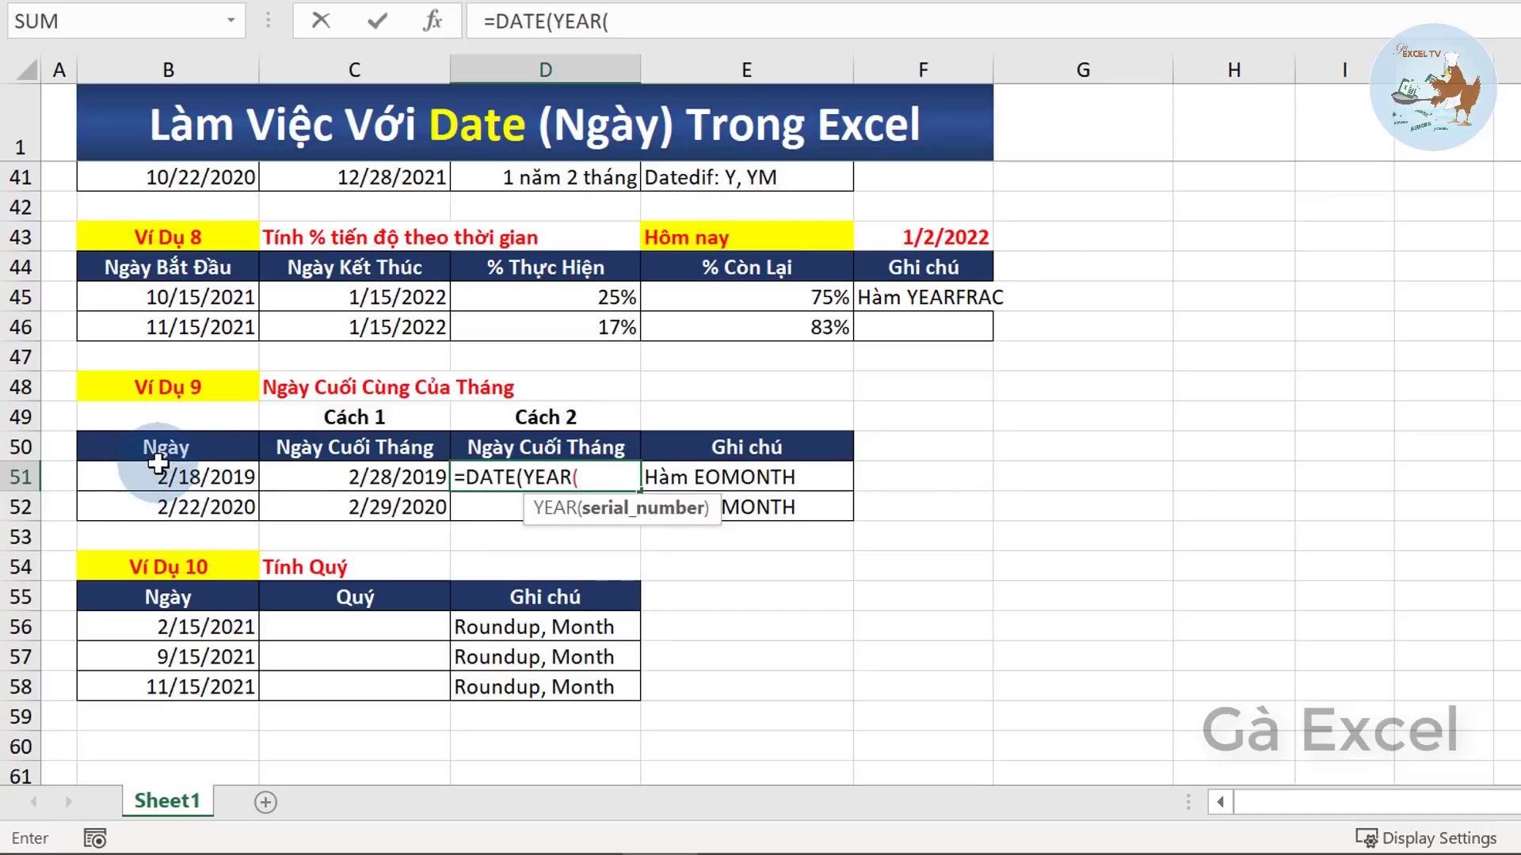
{"action": "left_click", "coordinate": [158, 463]}
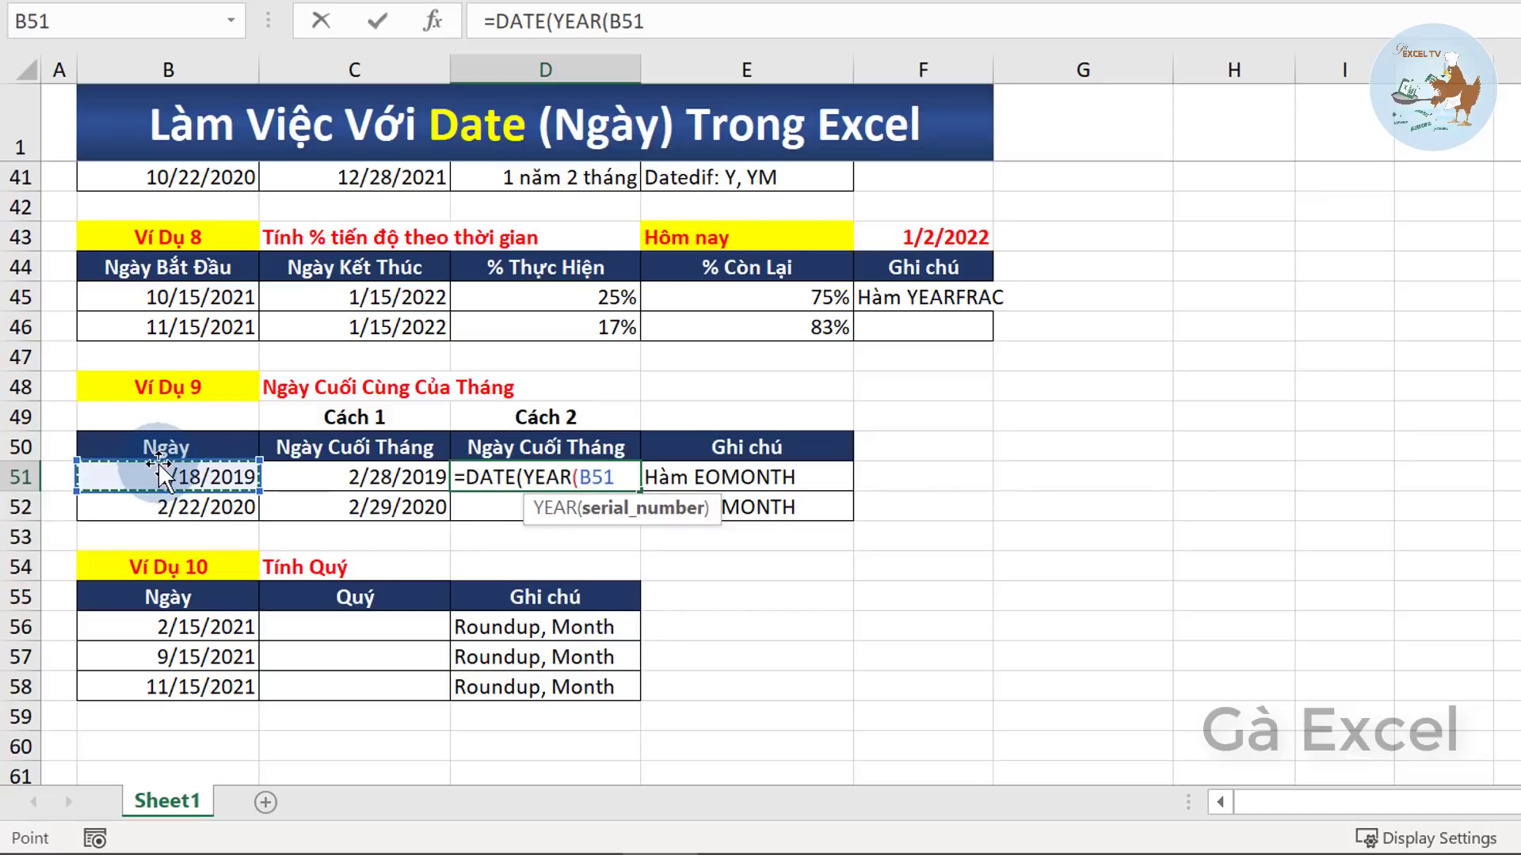
{"action": "type", "text": "),"}
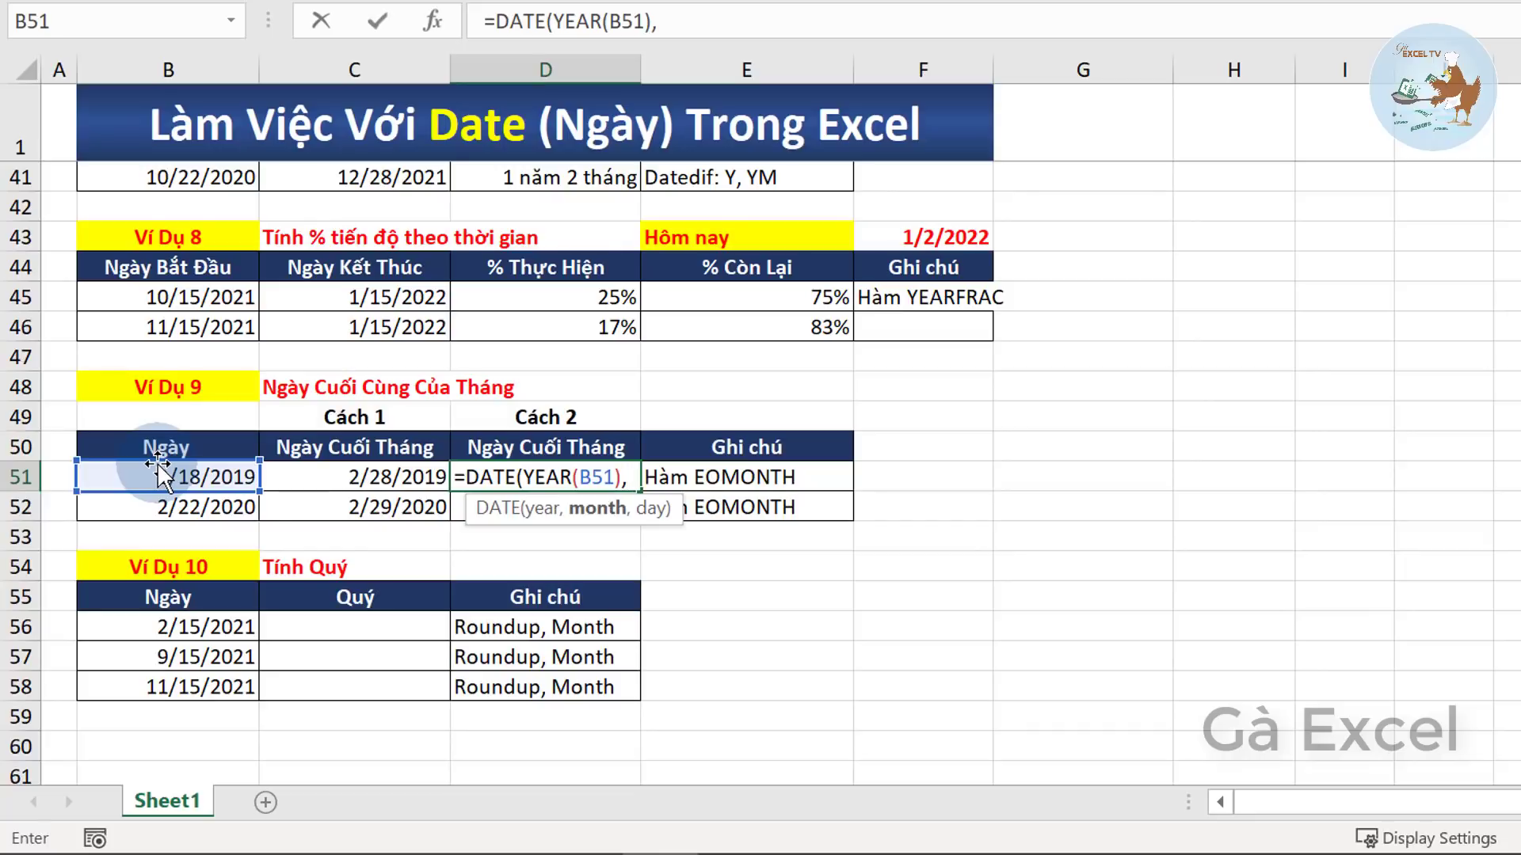
{"action": "type", "text": "mon"}
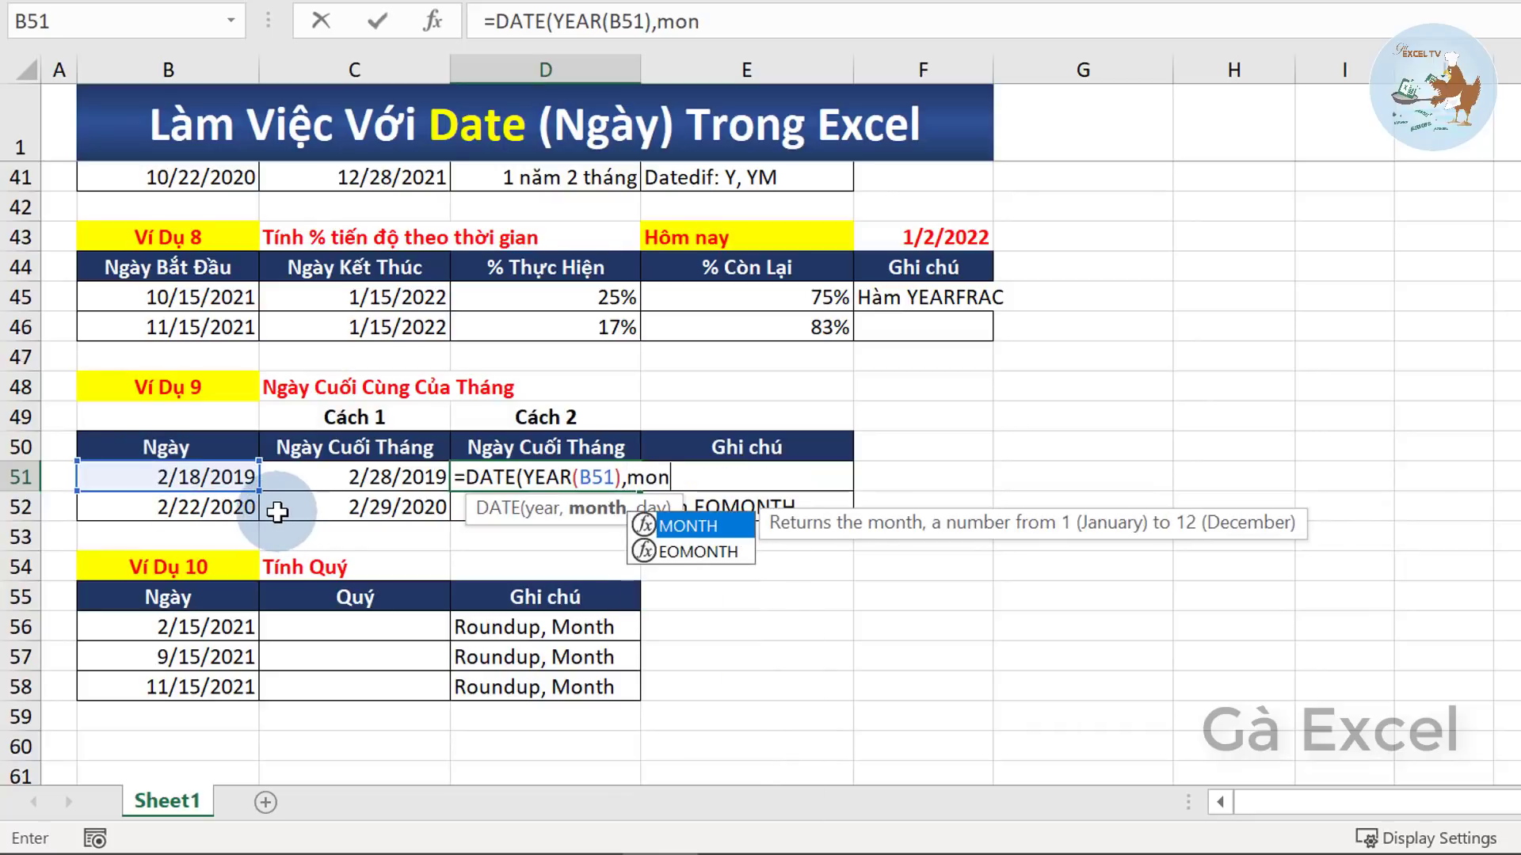
{"action": "key", "text": "Tab"}
{"action": "left_click", "coordinate": [174, 476]}
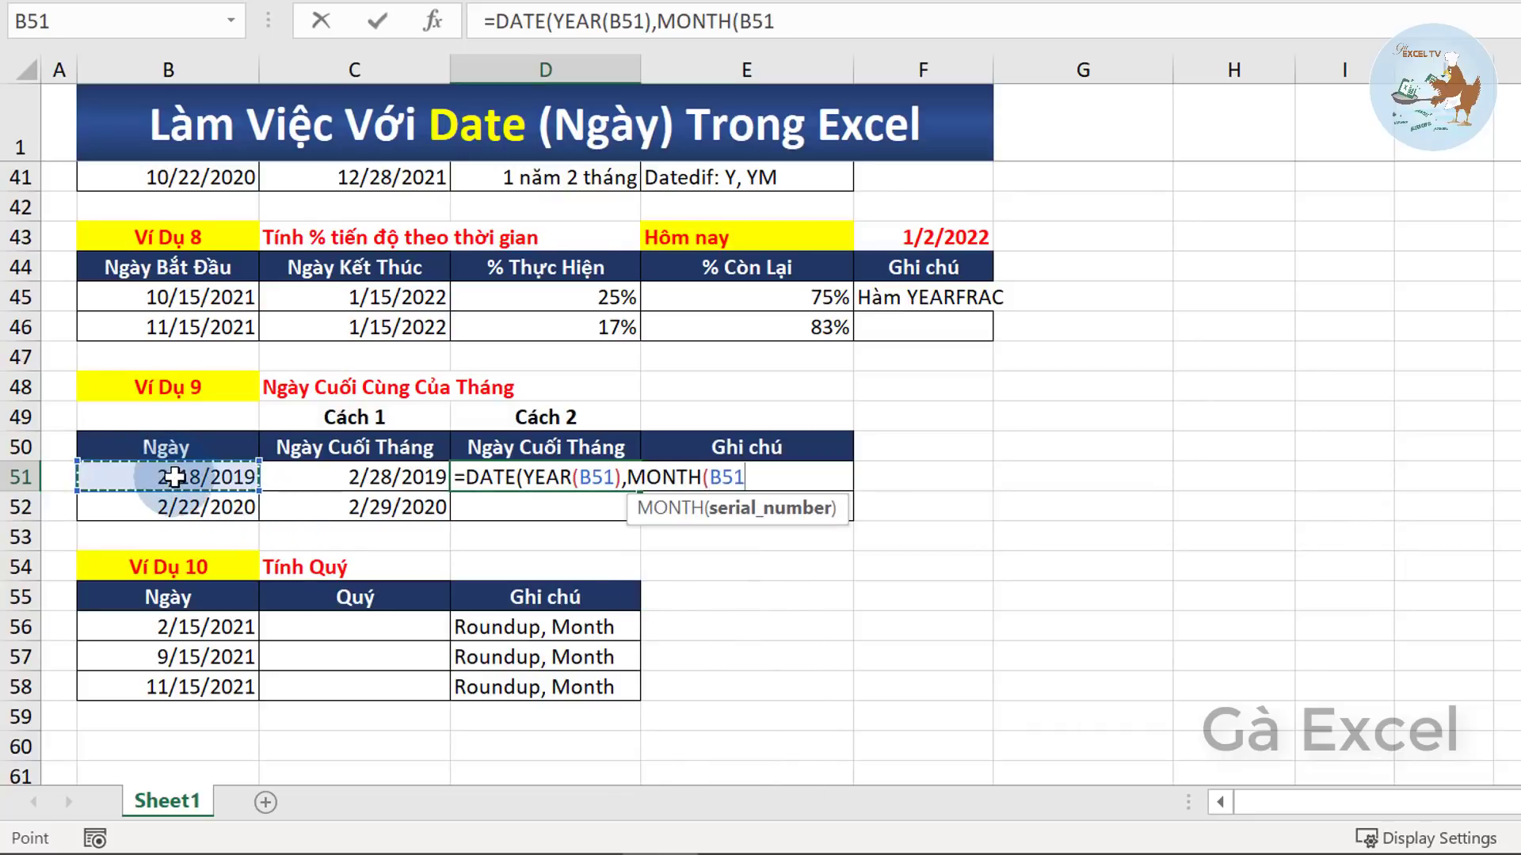
{"action": "type", "text": ")+1"}
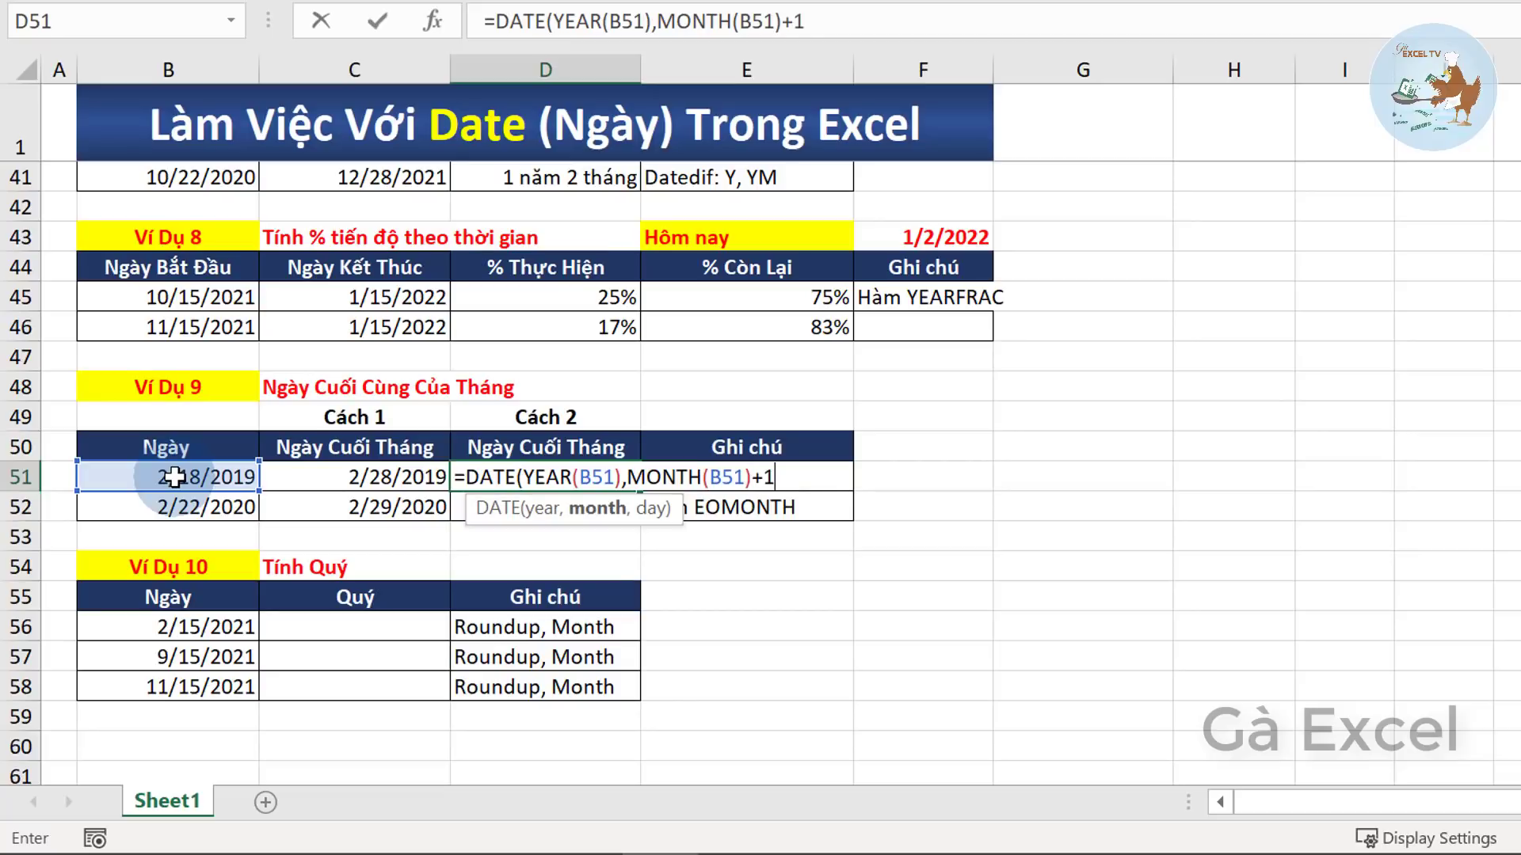
{"action": "type", "text": ",1"}
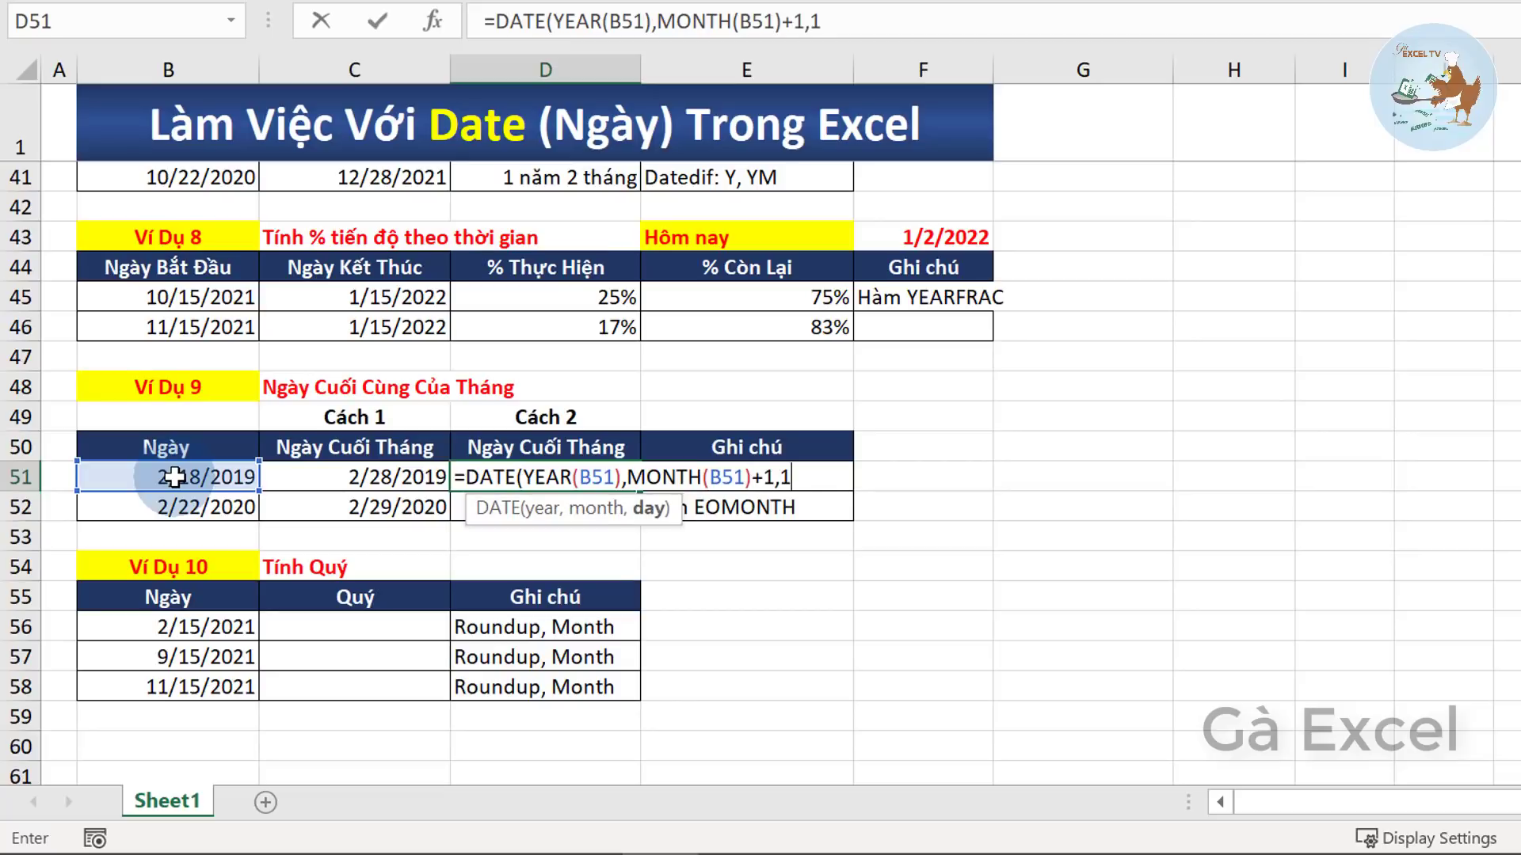
{"action": "type", "text": ")"}
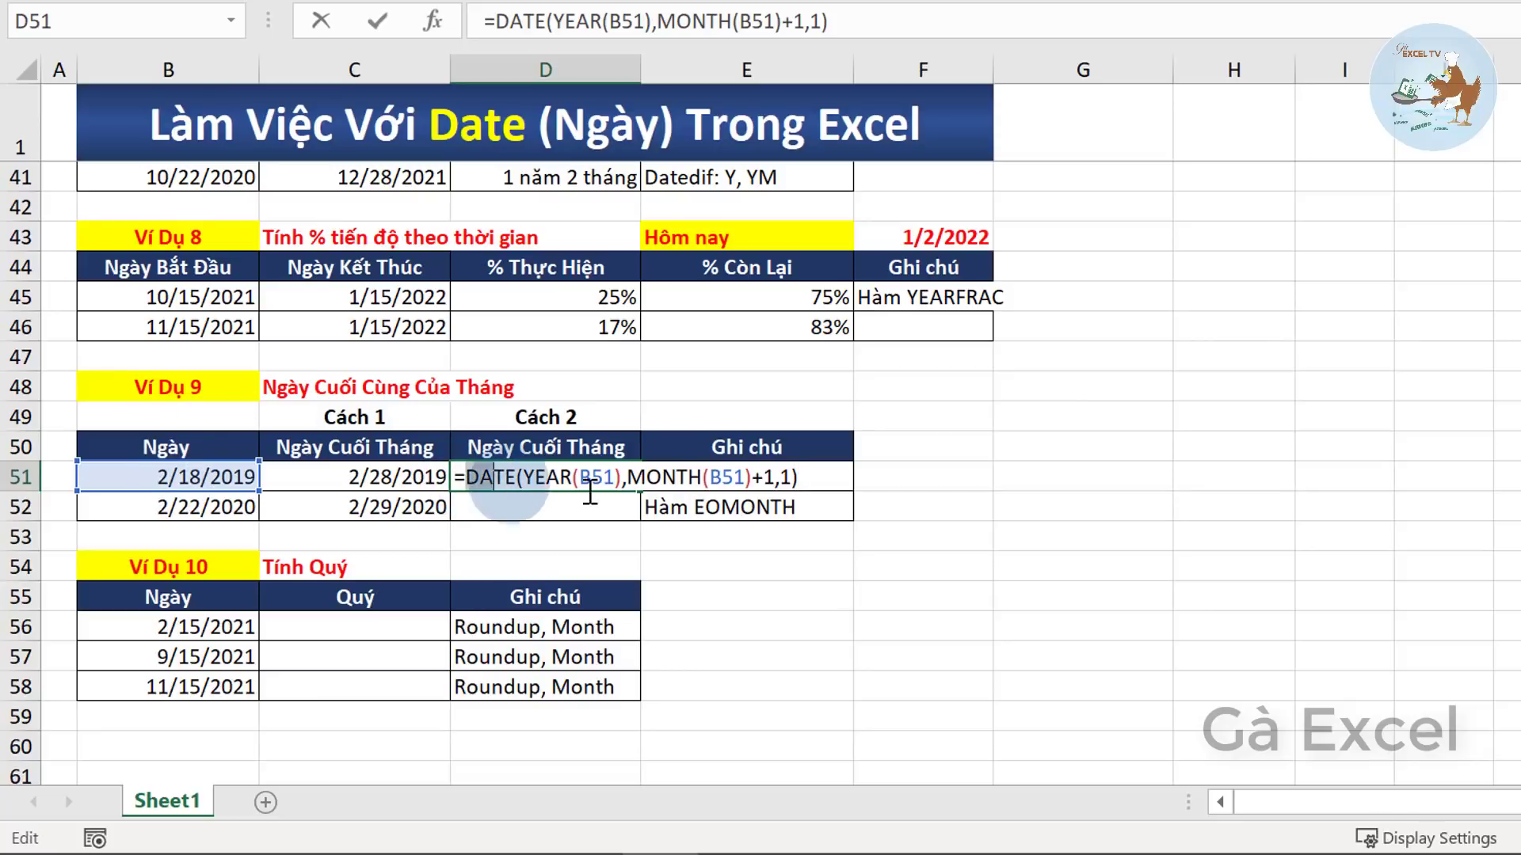
- Append -1 to D51's DATE formula so it returns 2/28/2019
{"action": "left_click_drag", "start_coordinate": [465, 479], "coordinate": [800, 481]}
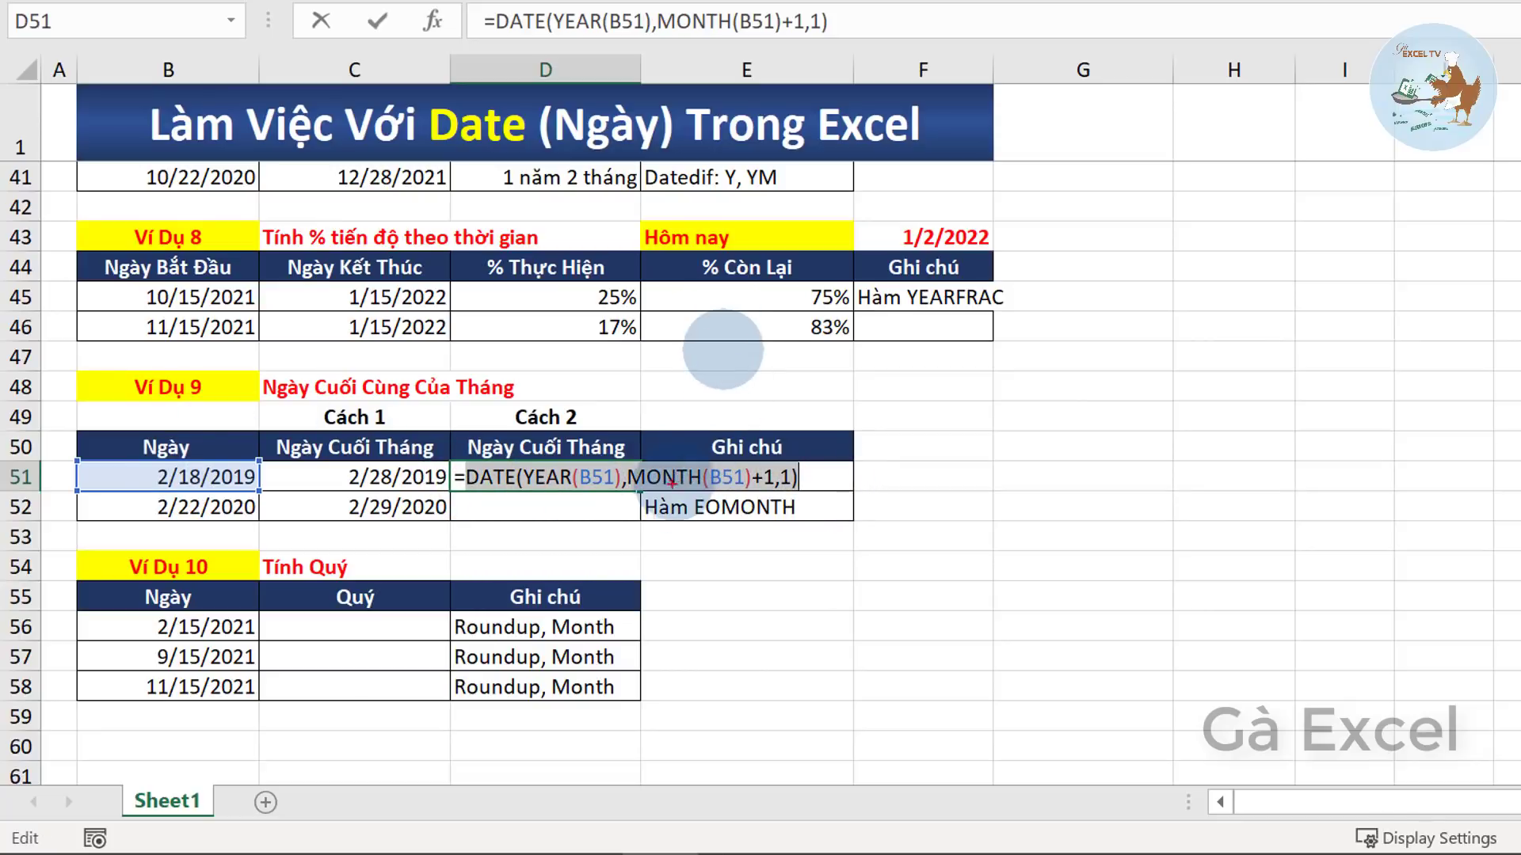
{"action": "mouse_move", "coordinate": [789, 463]}
{"action": "left_mouse_down"}
{"action": "mouse_move", "coordinate": [785, 484]}
{"action": "mouse_move", "coordinate": [802, 464]}
{"action": "left_mouse_up"}
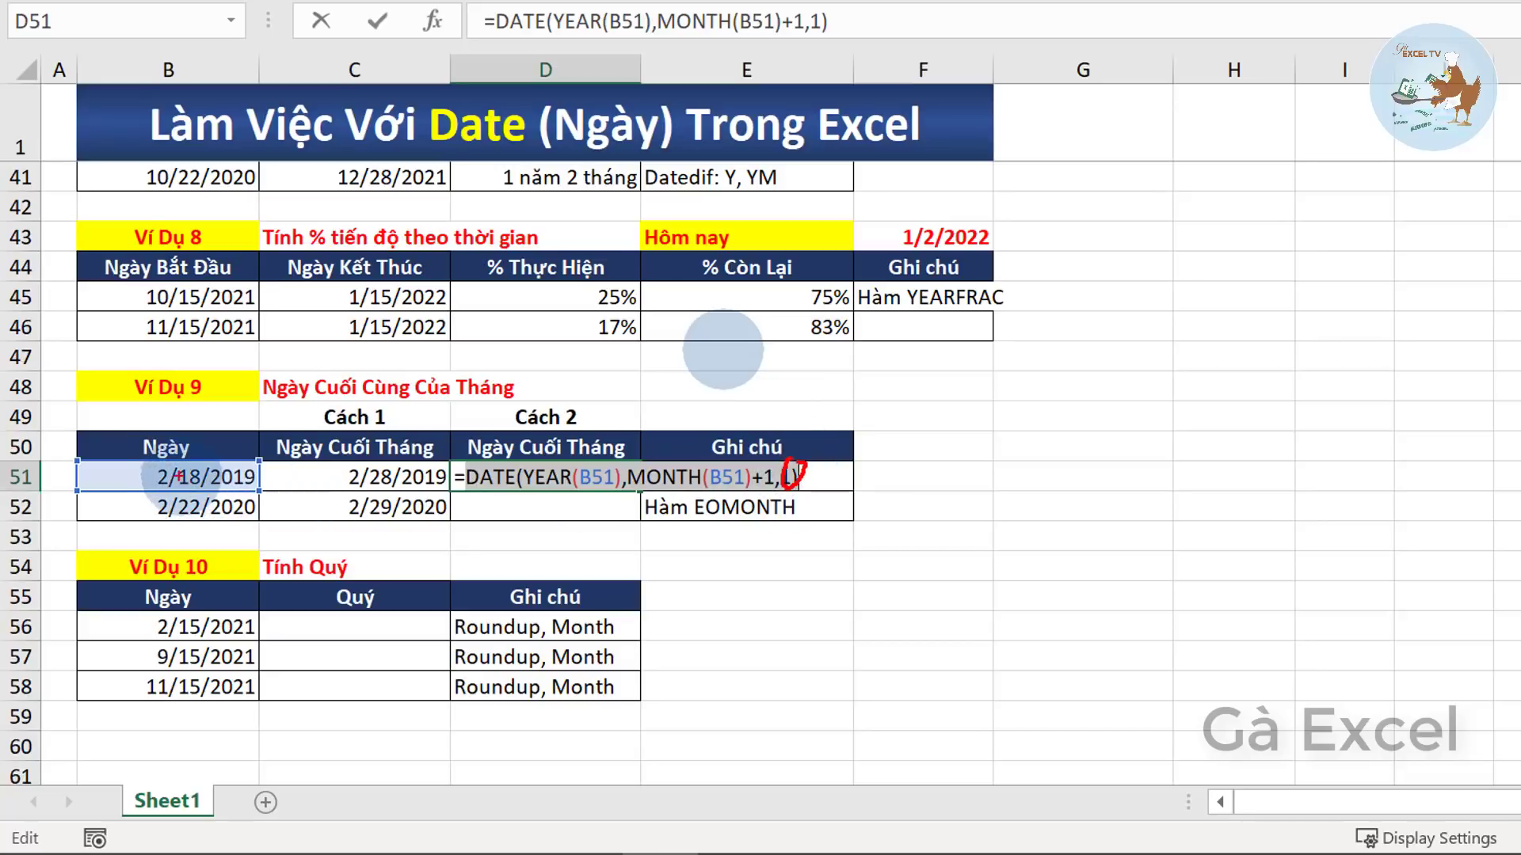
{"action": "mouse_move", "coordinate": [238, 457]}
{"action": "left_mouse_down"}
{"action": "mouse_move", "coordinate": [136, 478]}
{"action": "mouse_move", "coordinate": [254, 458]}
{"action": "left_mouse_up"}
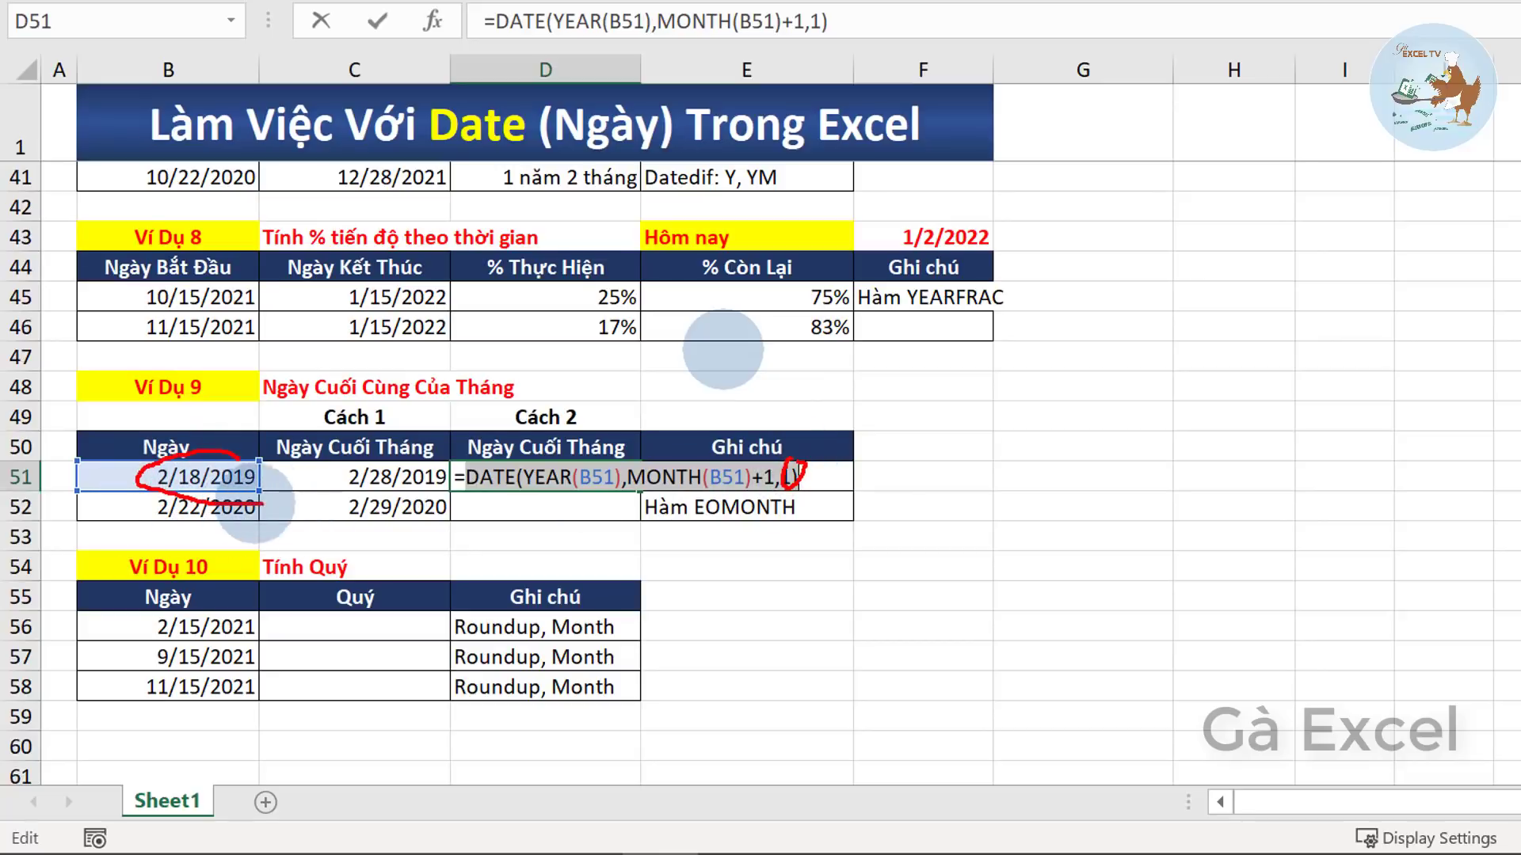
{"action": "key", "text": "Escape"}
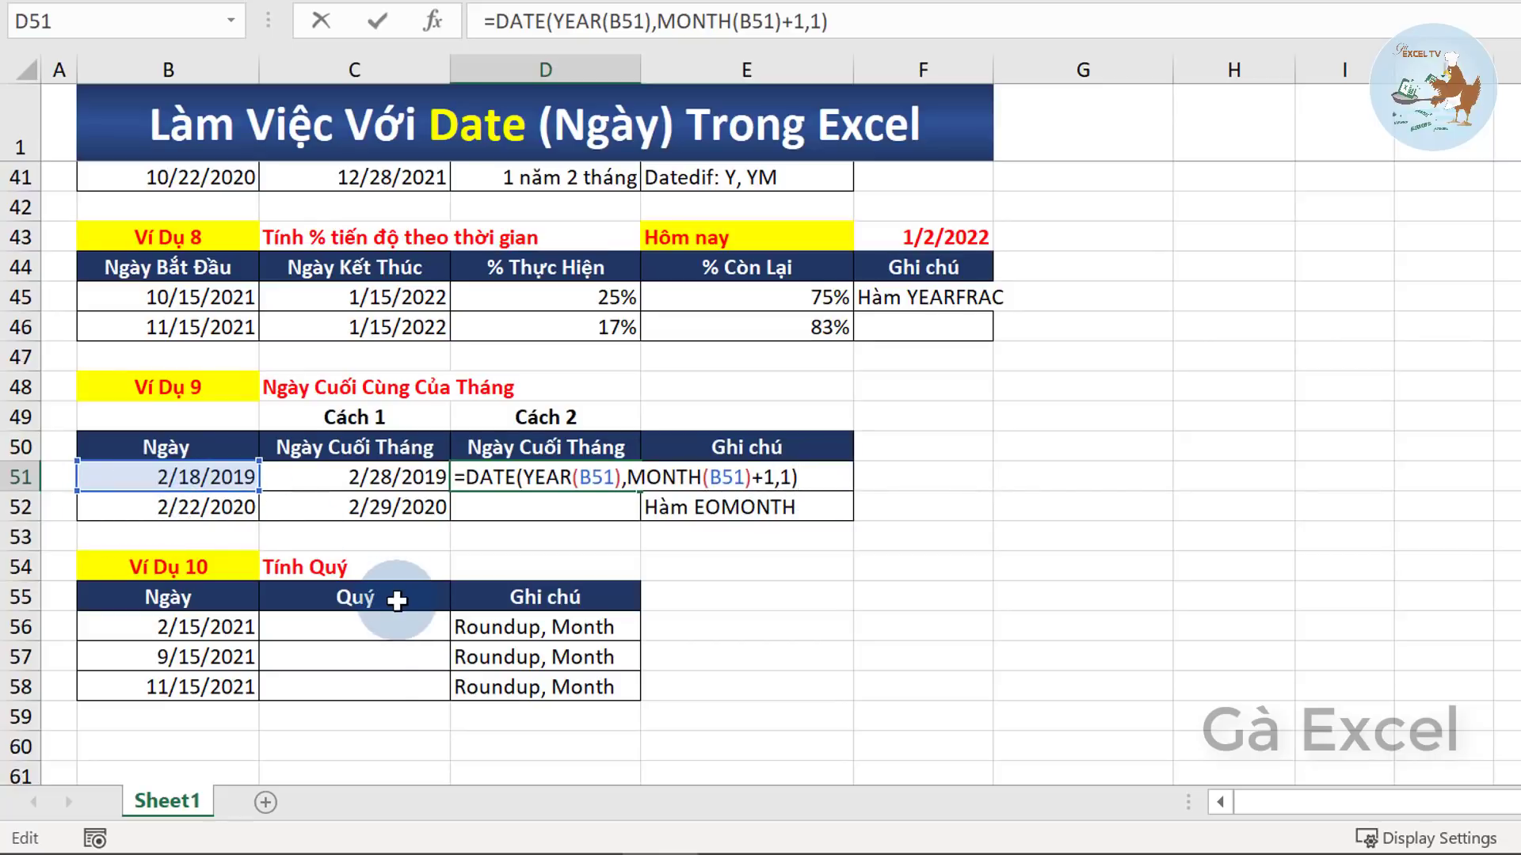
{"action": "type", "text": "-1"}
{"action": "key", "text": "Return"}
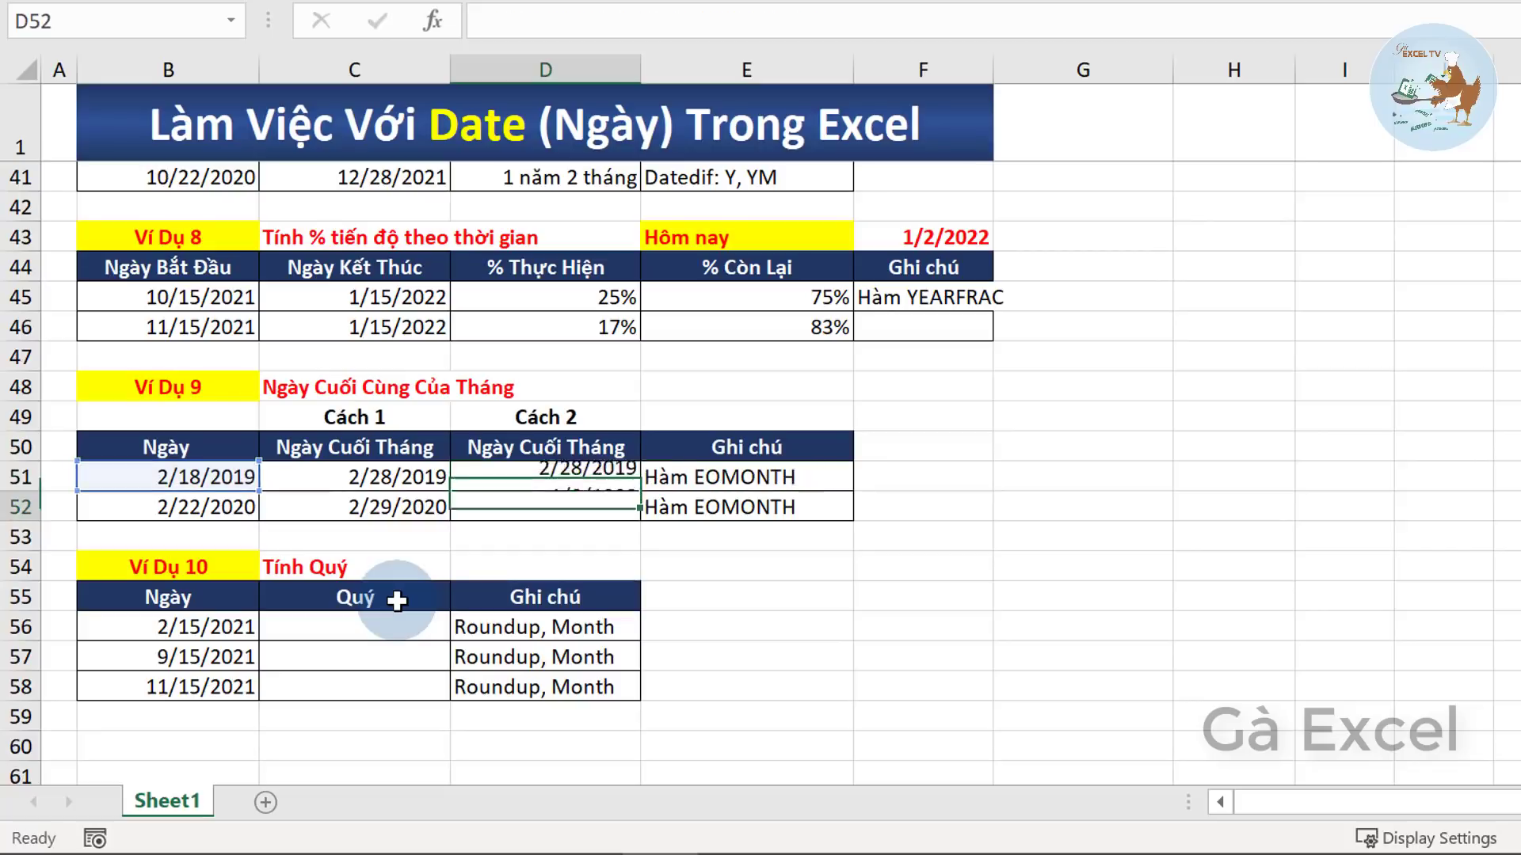
{"action": "key", "text": "Up"}
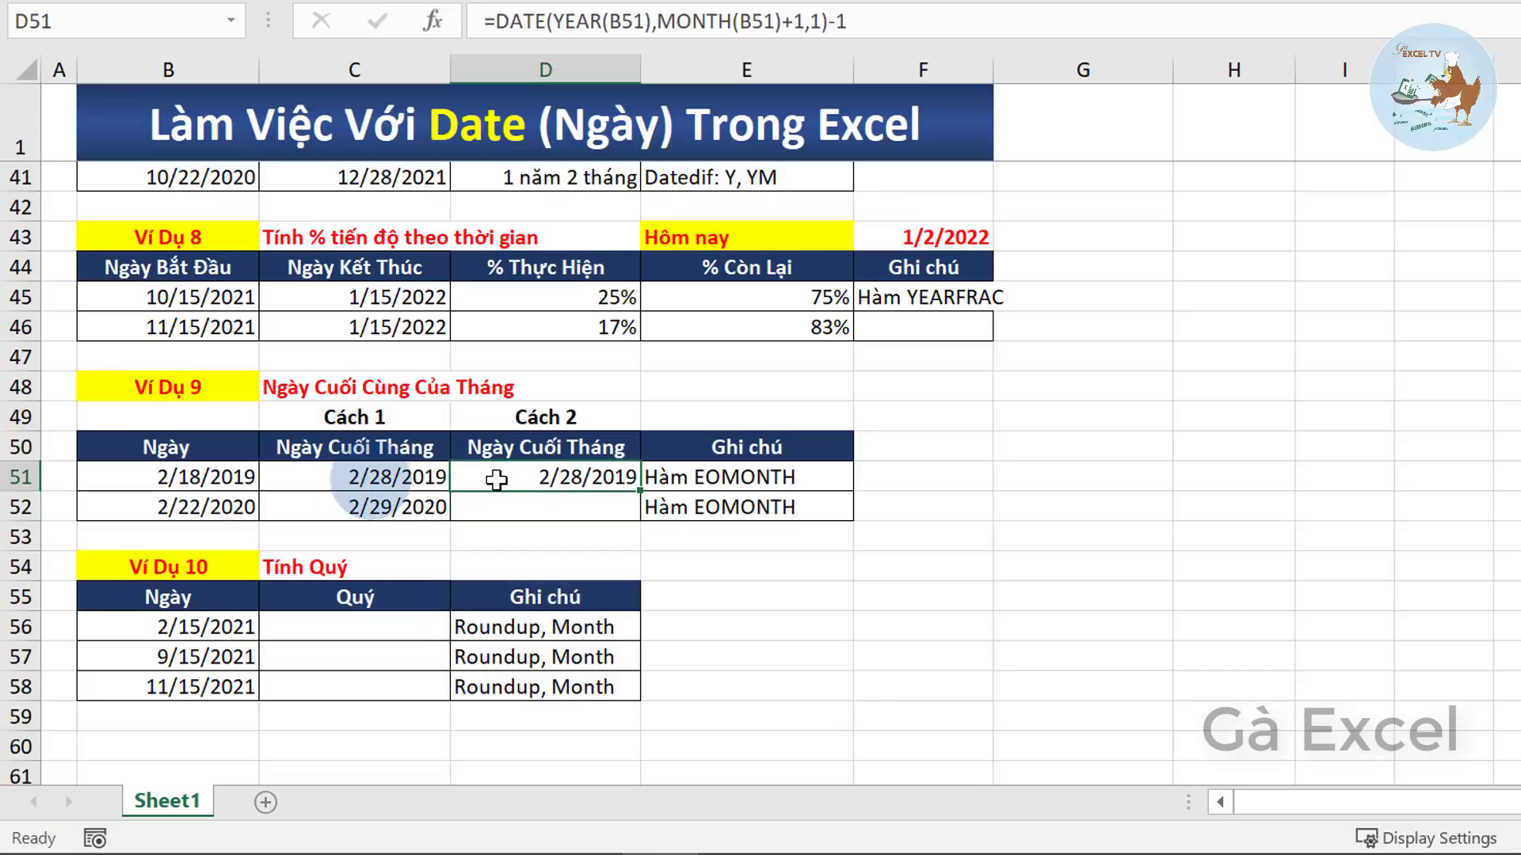
- Fill D51 down to D52 and compare it with the EOMONTH results in C51:C52
{"action": "left_click_drag", "start_coordinate": [639, 488], "coordinate": [622, 517]}
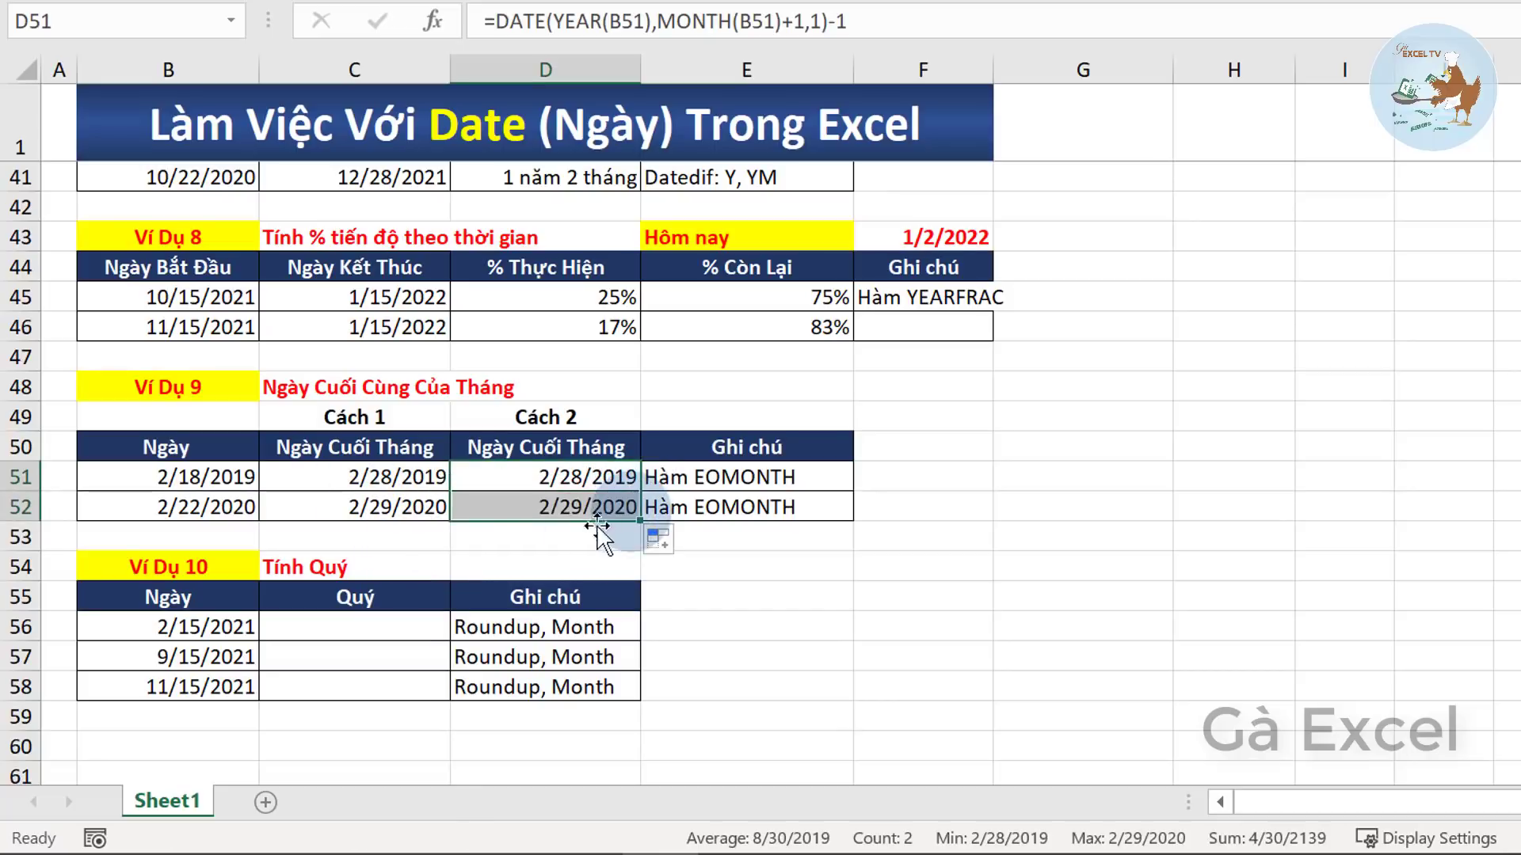
{"action": "left_click", "coordinate": [483, 501]}
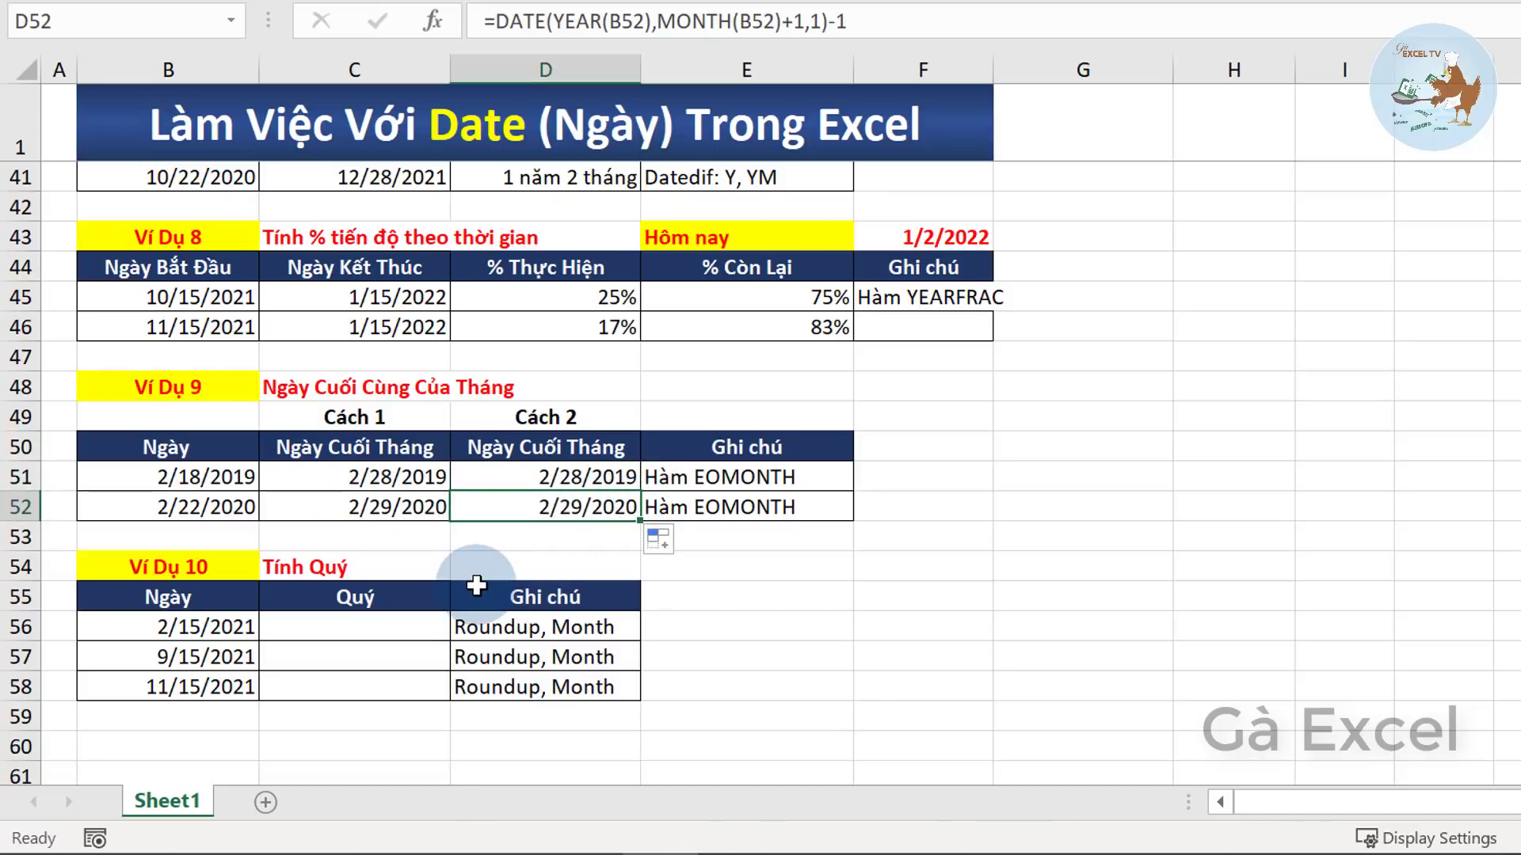
{"action": "left_click", "coordinate": [420, 478]}
{"action": "left_click", "coordinate": [550, 479]}
{"action": "left_click", "coordinate": [549, 503]}
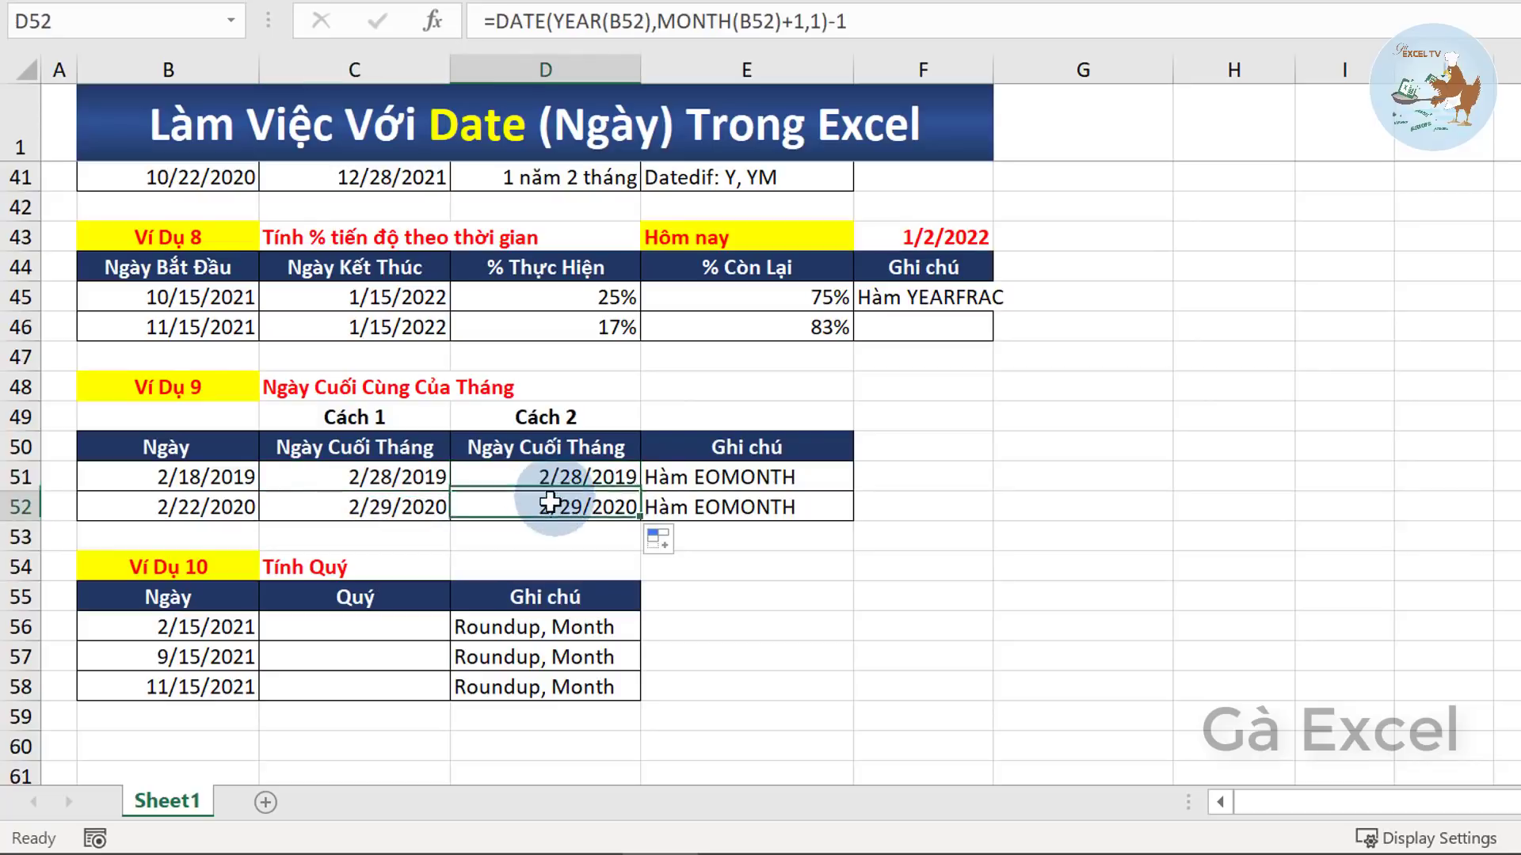
{"action": "left_click", "coordinate": [406, 505]}
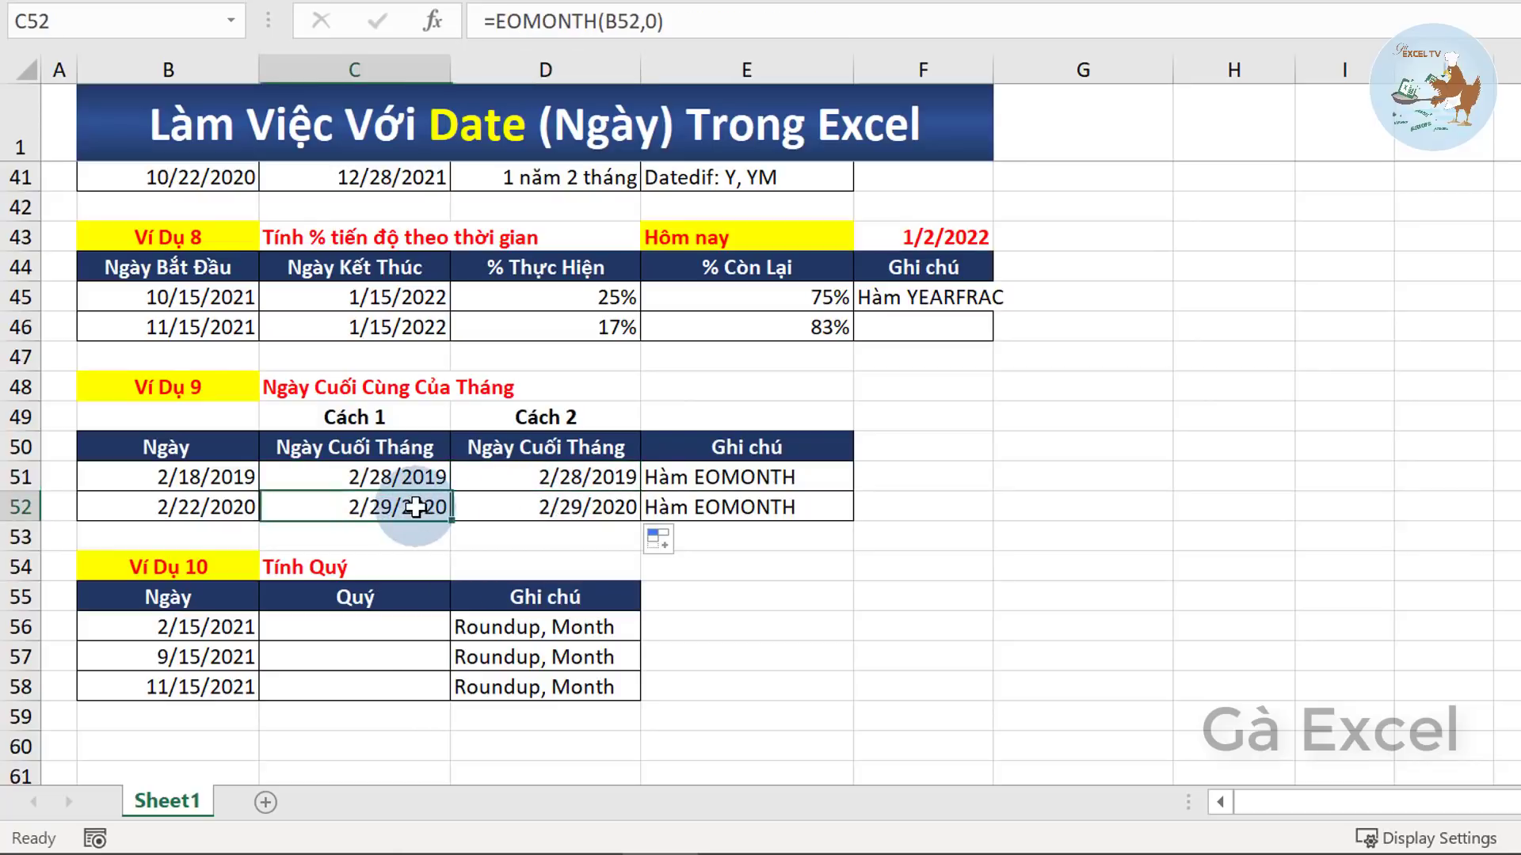
{"action": "left_click", "coordinate": [707, 469]}
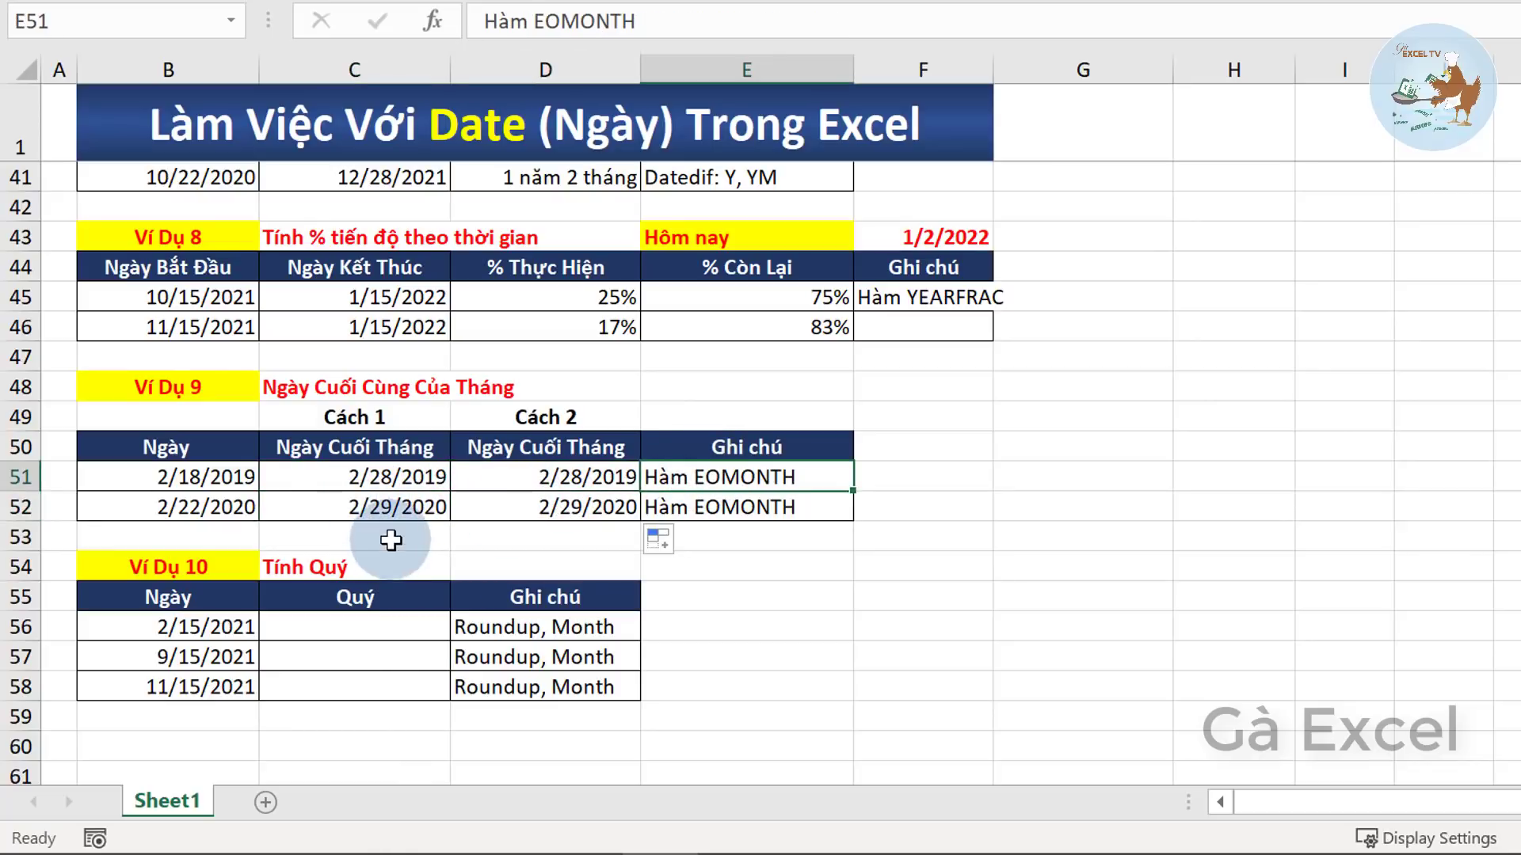
- Scroll to Ví Dụ 10 and look over its Ngày dates, starting at 2/15/2021
{"action": "scroll", "coordinate": [430, 523], "scroll_direction": "down", "scroll_amount": 1}
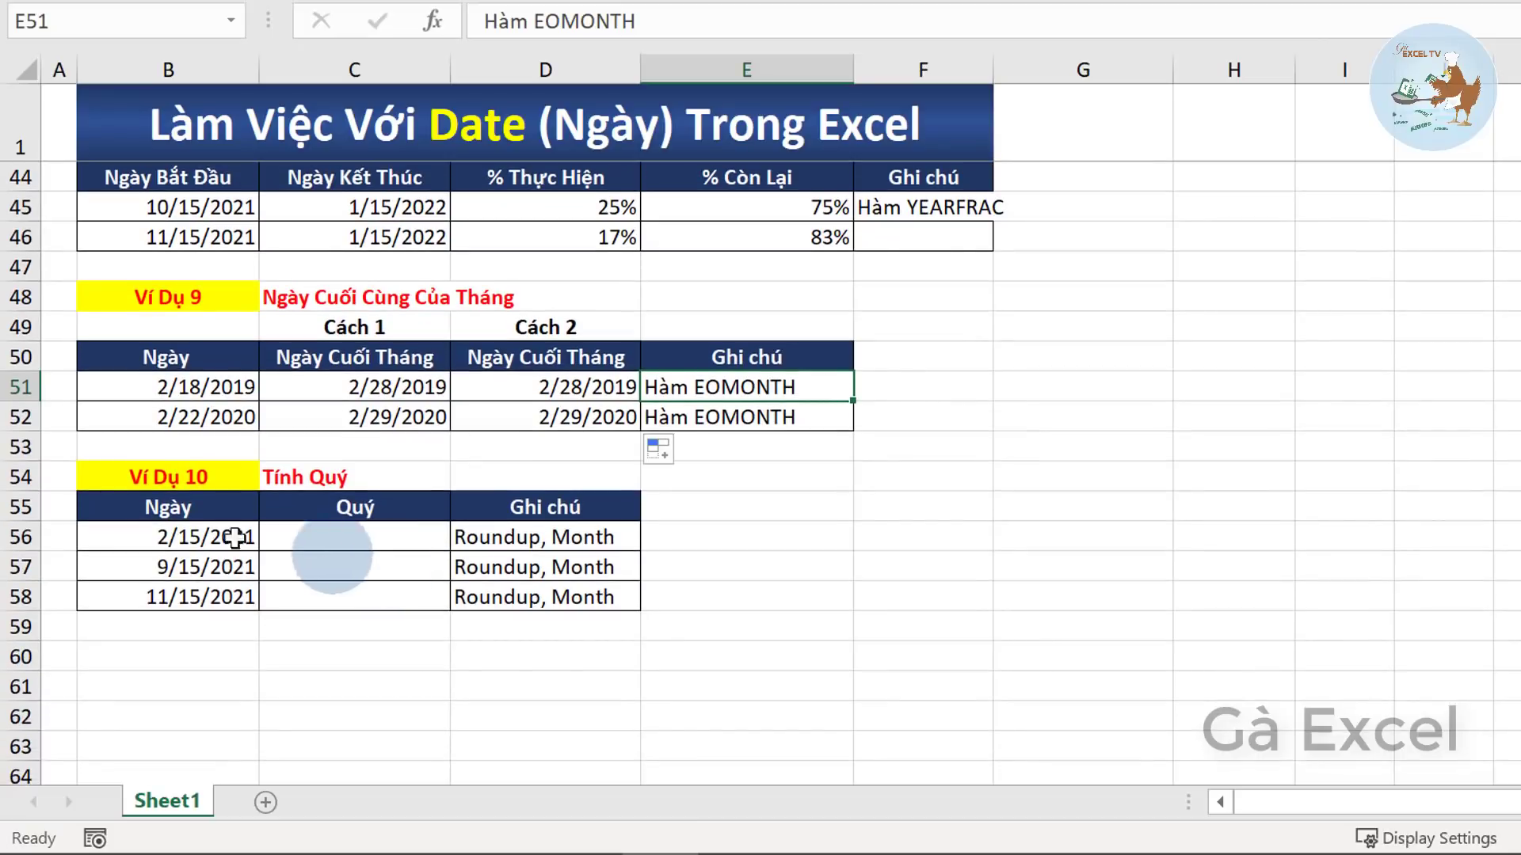
{"action": "left_click", "coordinate": [125, 525]}
{"action": "left_click", "coordinate": [125, 504]}
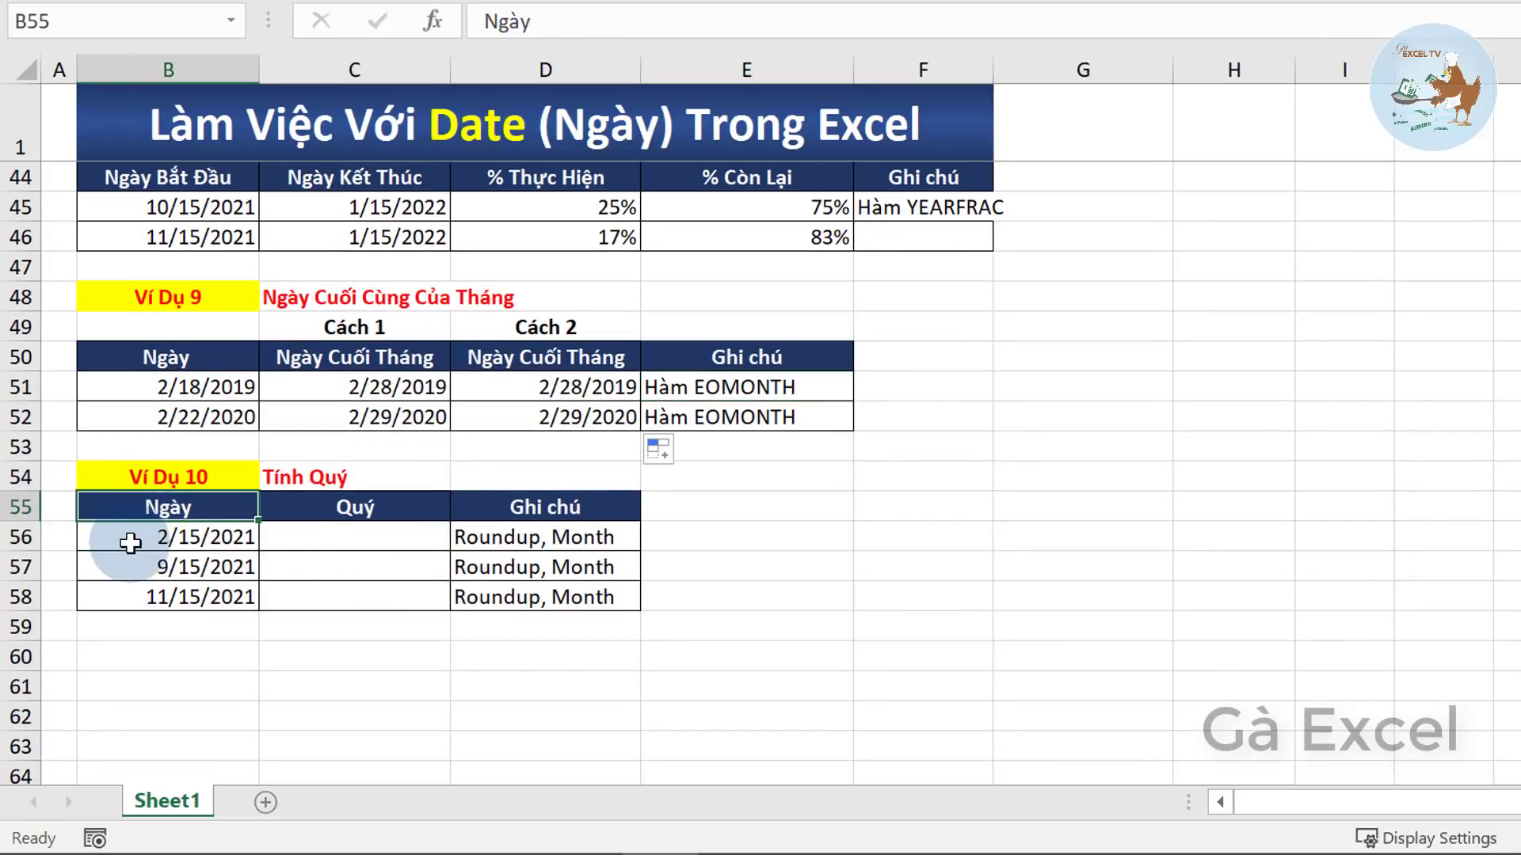
{"action": "left_click_drag", "start_coordinate": [1062, 357], "coordinate": [1069, 531]}
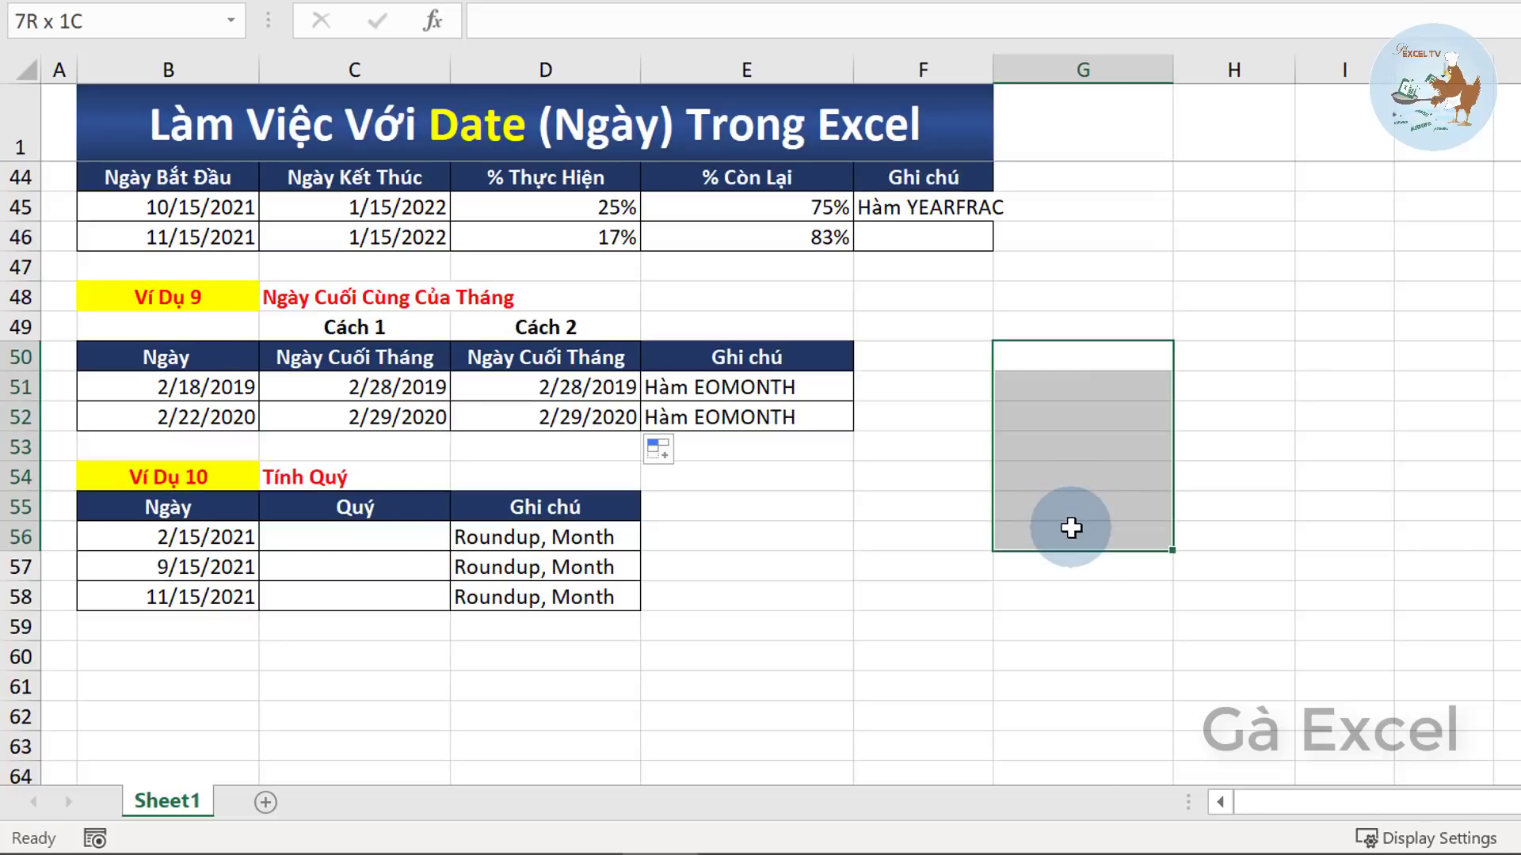
{"action": "left_click", "coordinate": [176, 545]}
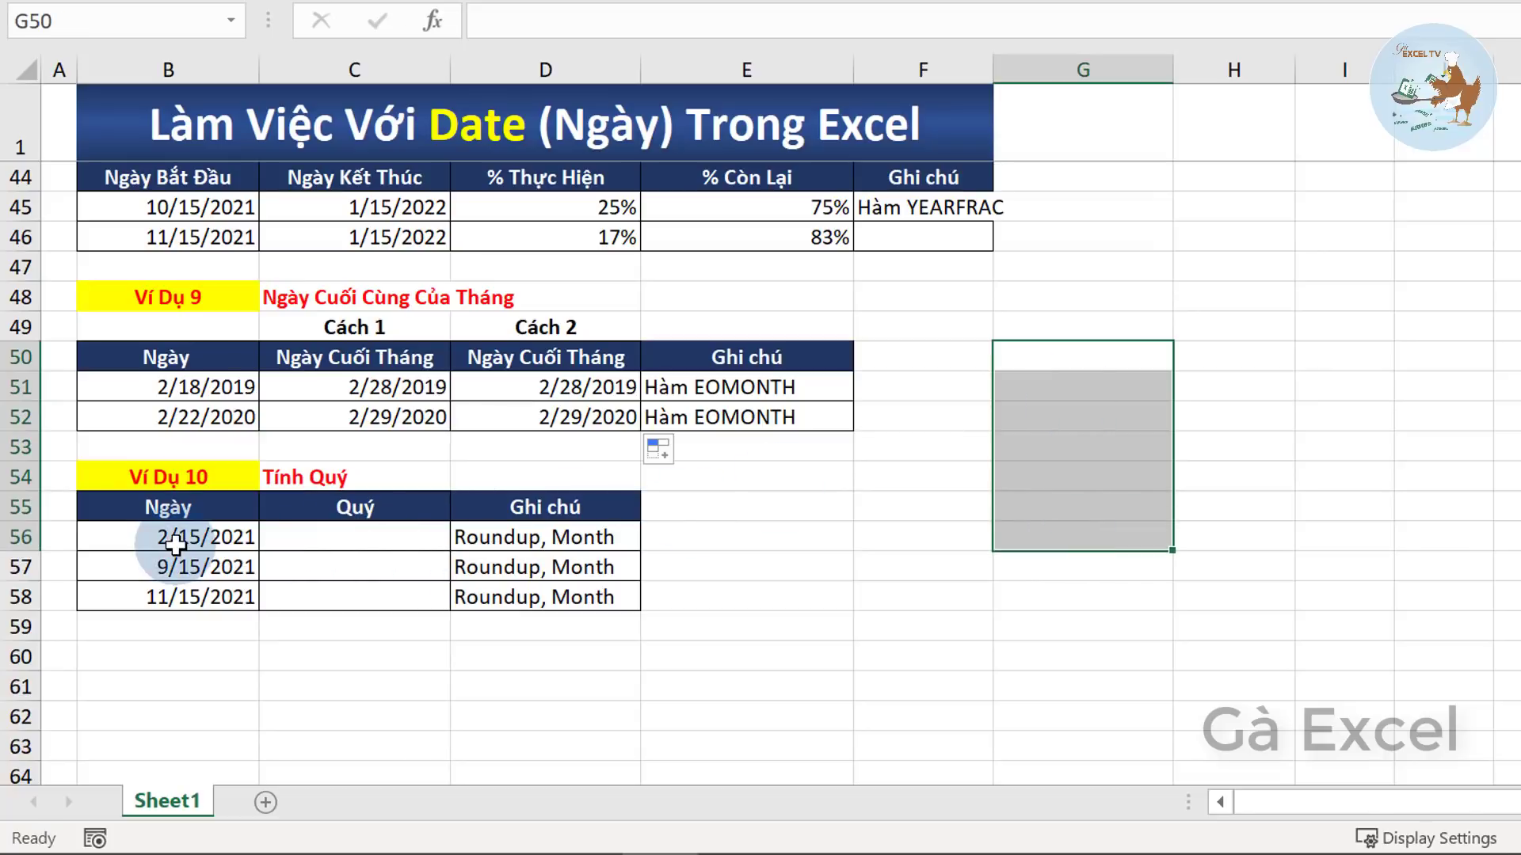
- Enter =MONTH(B56) in the Quý cell C56
{"action": "left_click", "coordinate": [385, 536]}
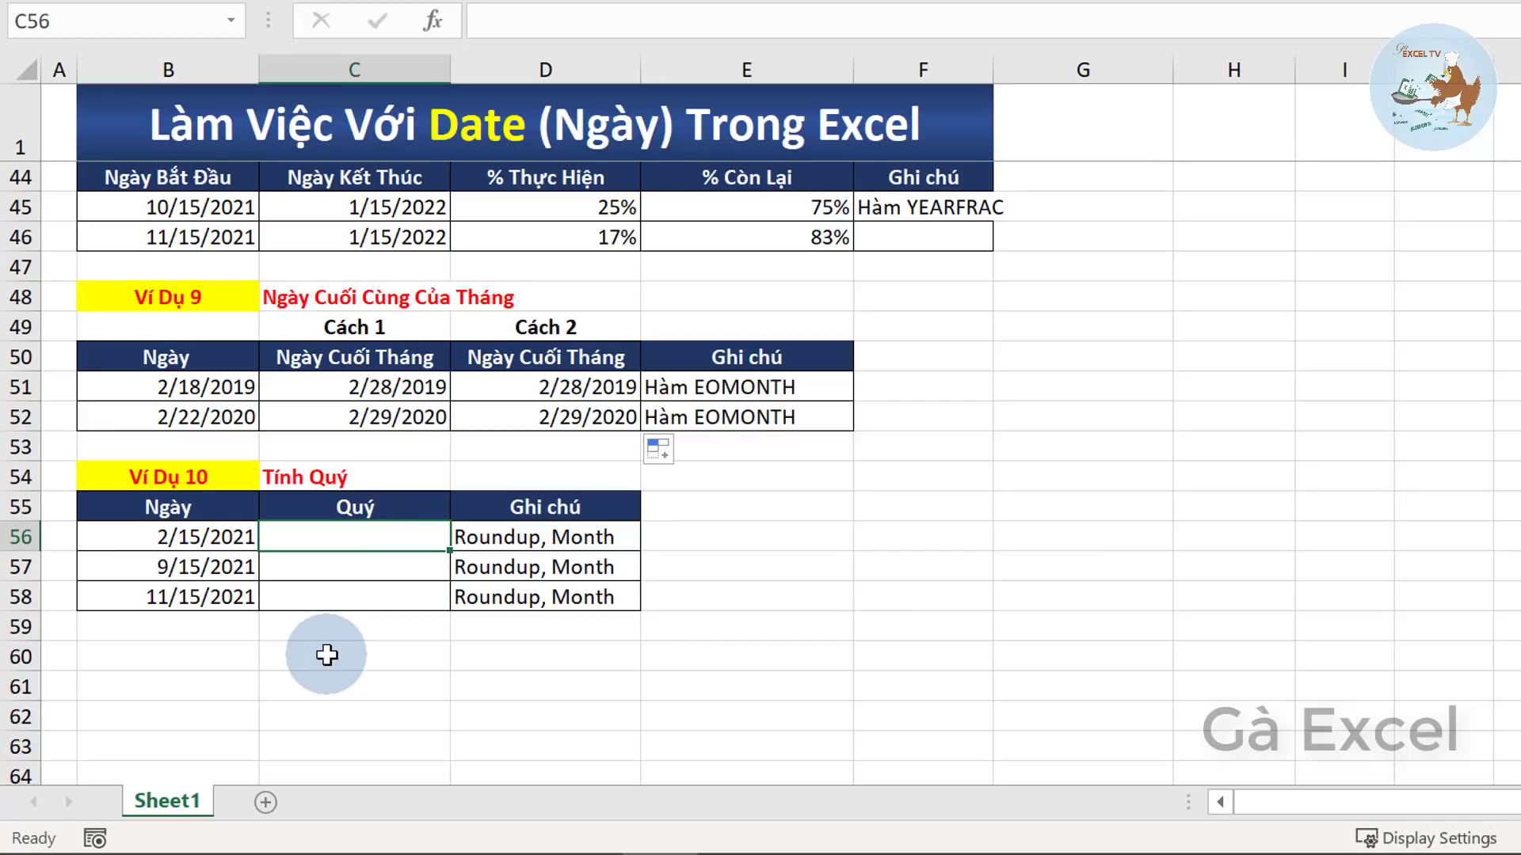
{"action": "type", "text": "="}
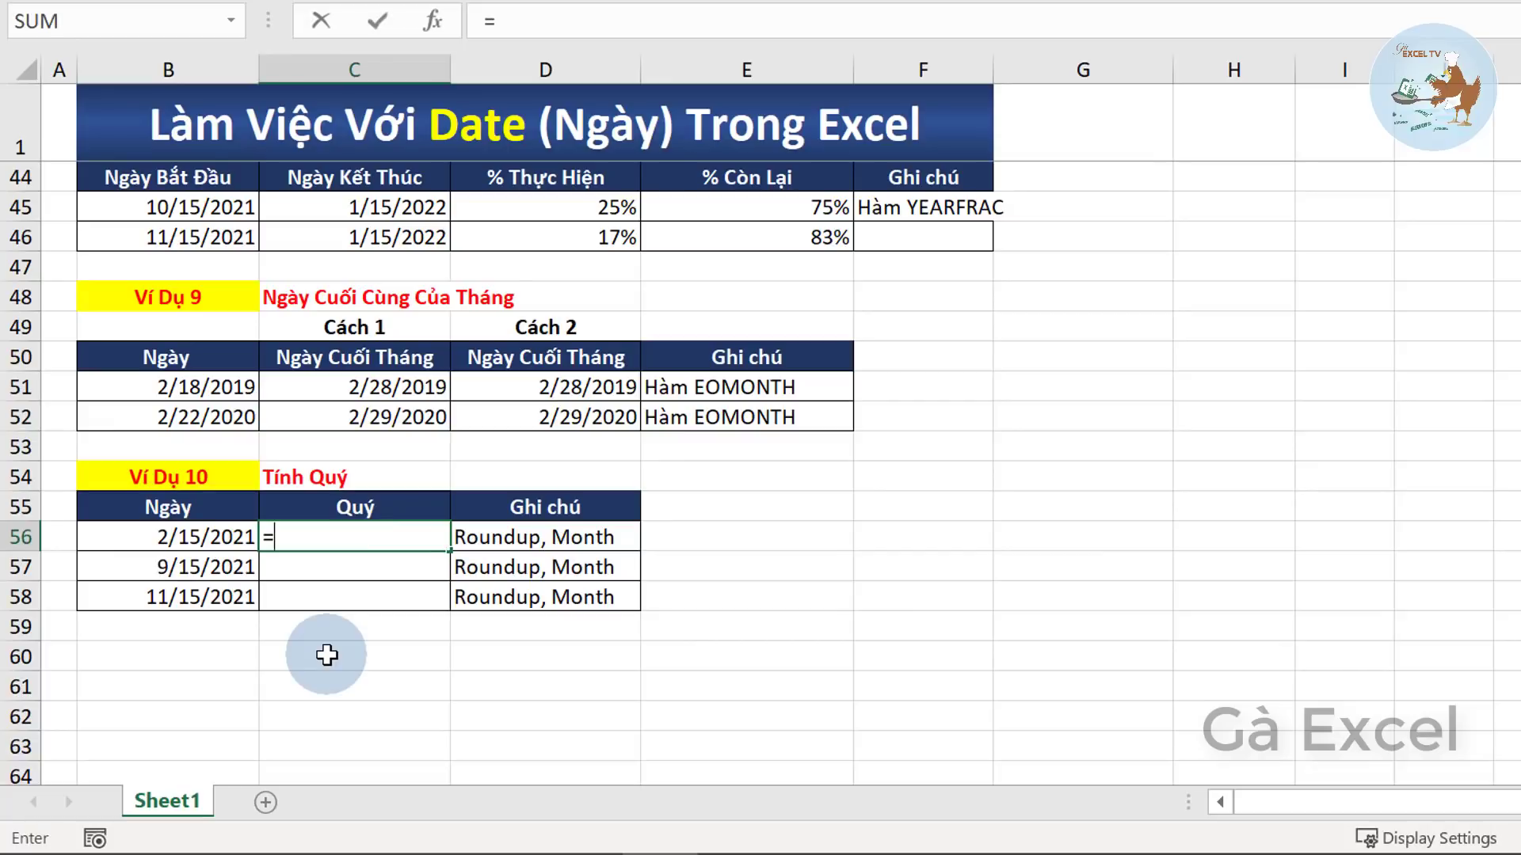
{"action": "type", "text": "mon"}
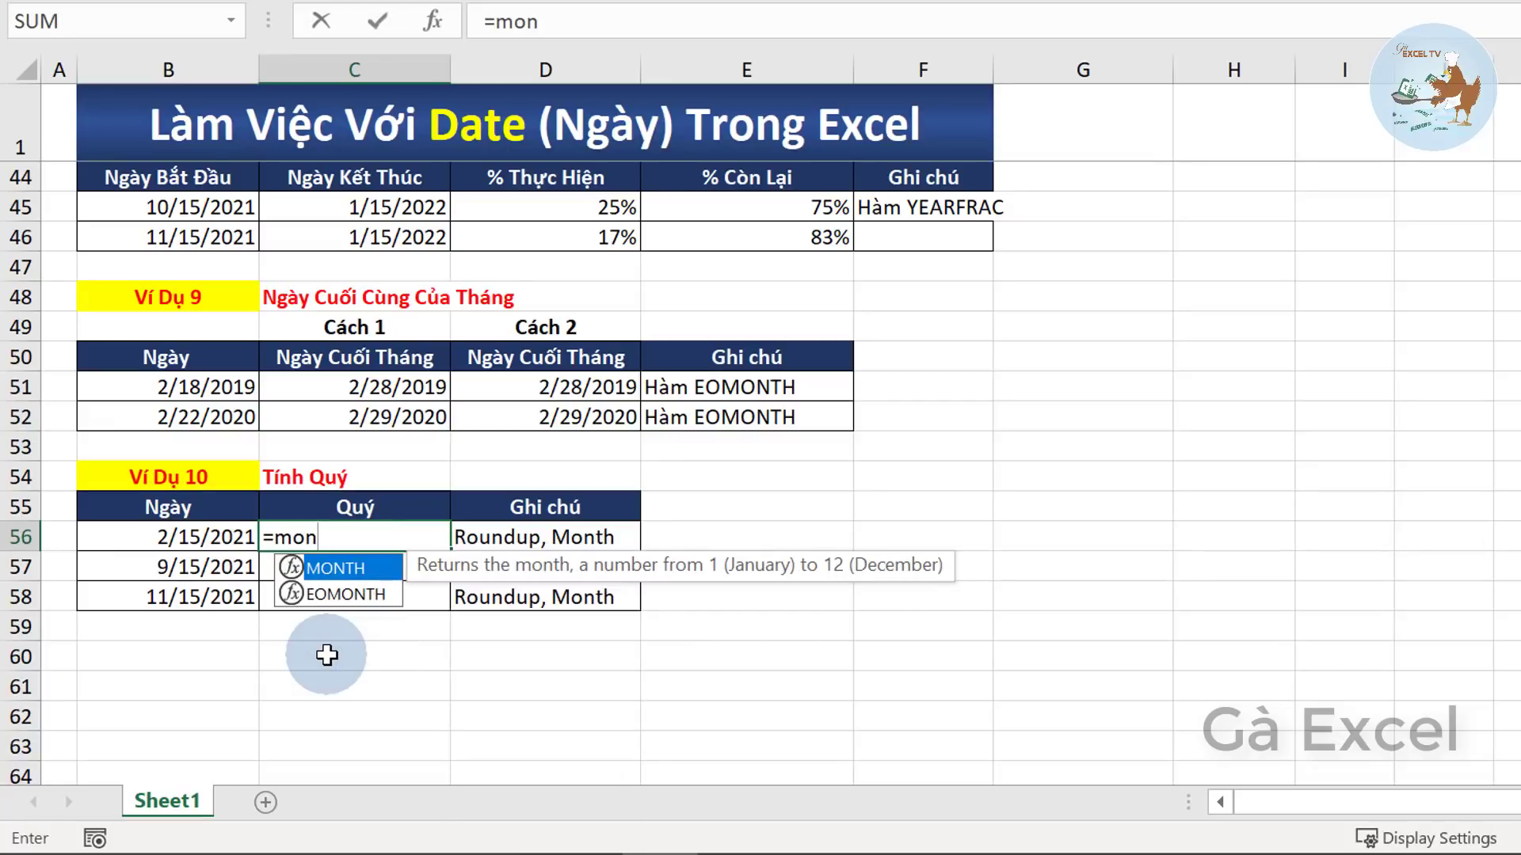
{"action": "key", "text": "Tab"}
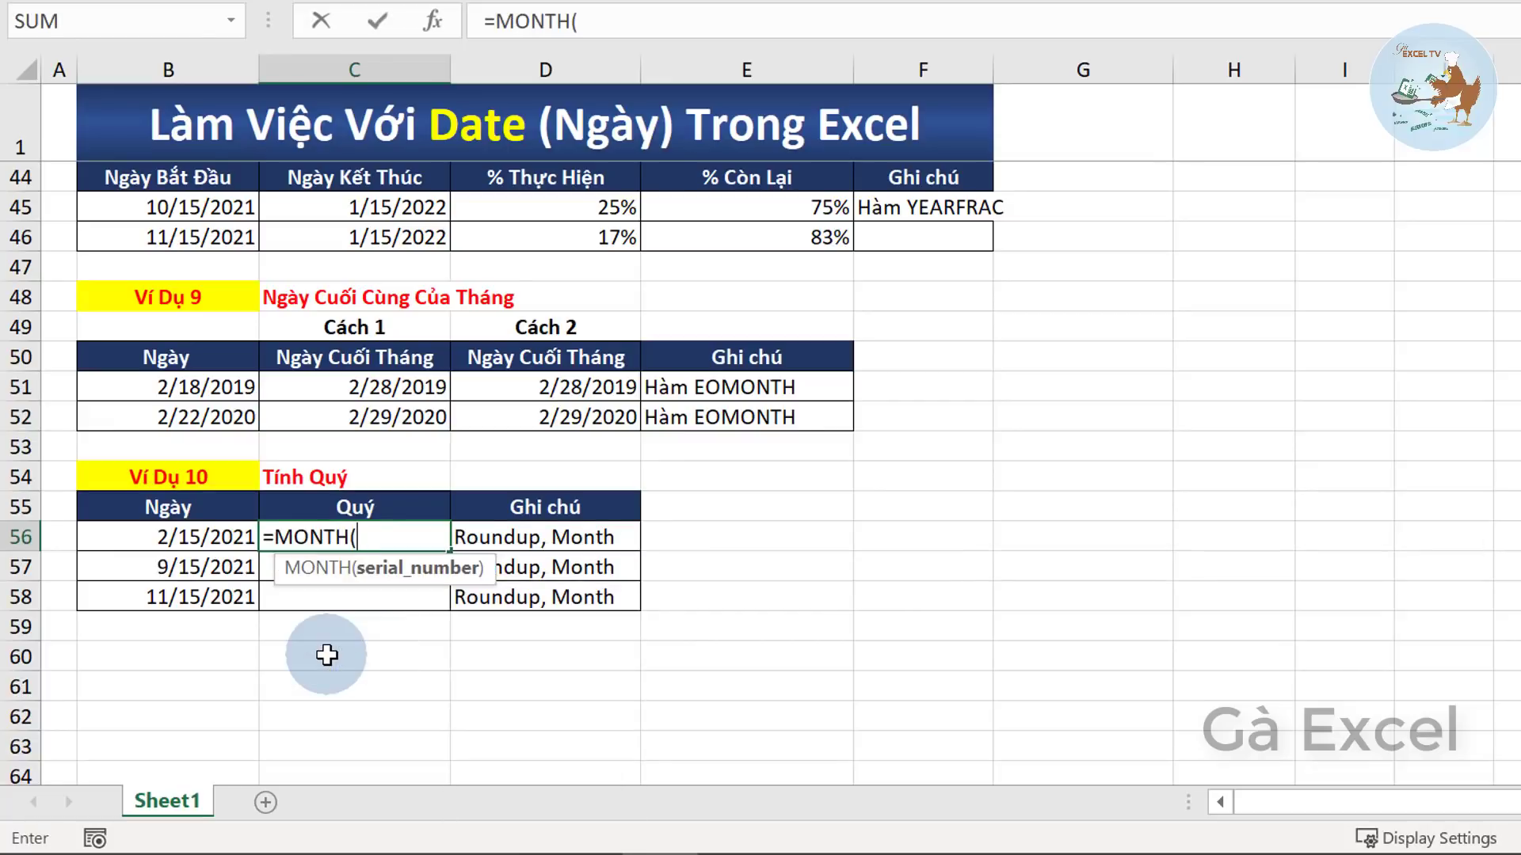
{"action": "left_click", "coordinate": [175, 538]}
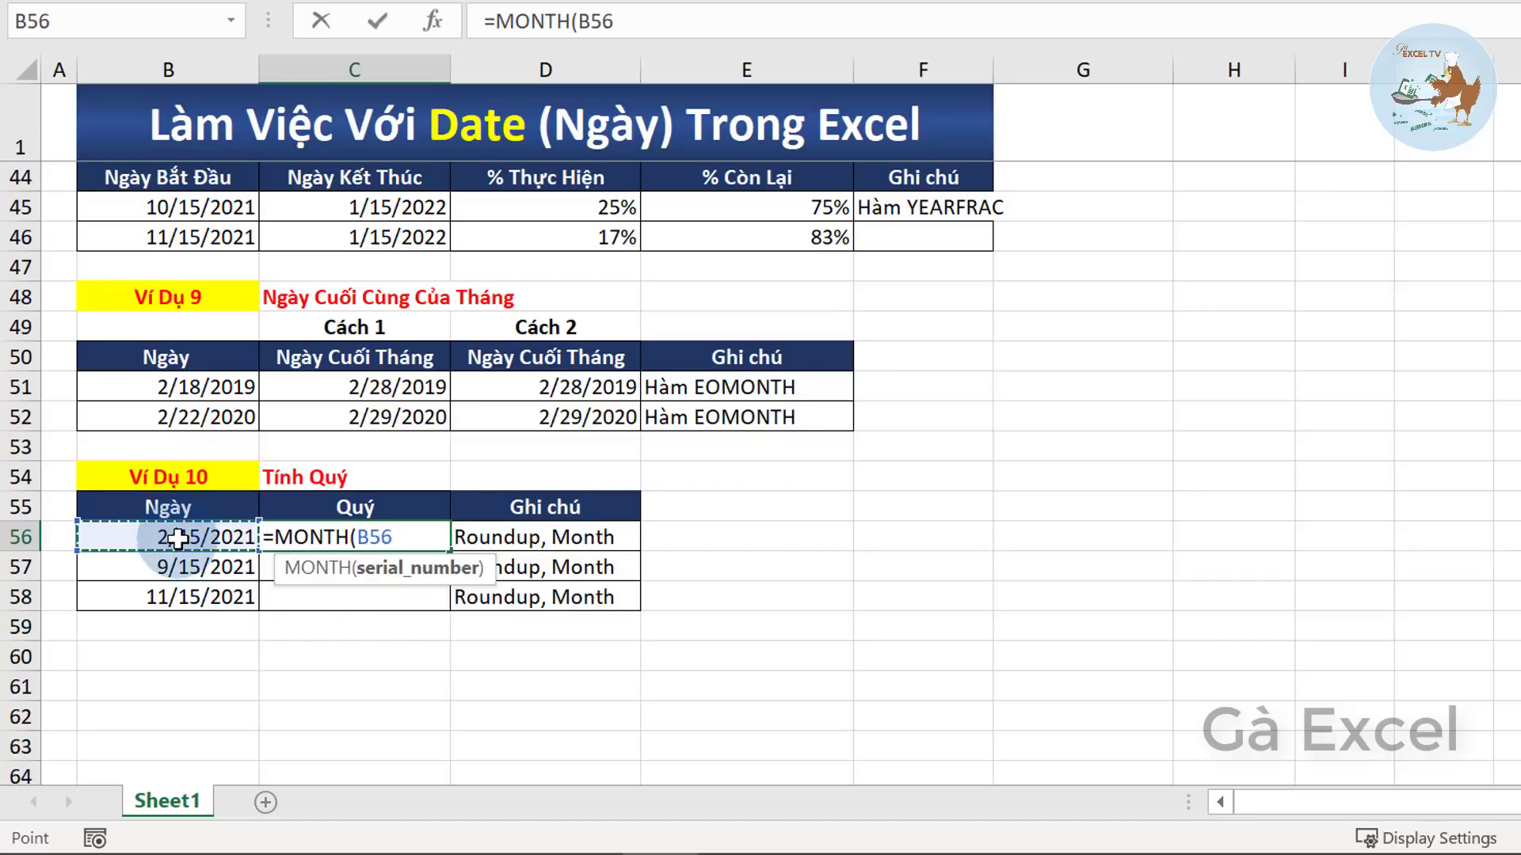
{"action": "key", "text": "Return"}
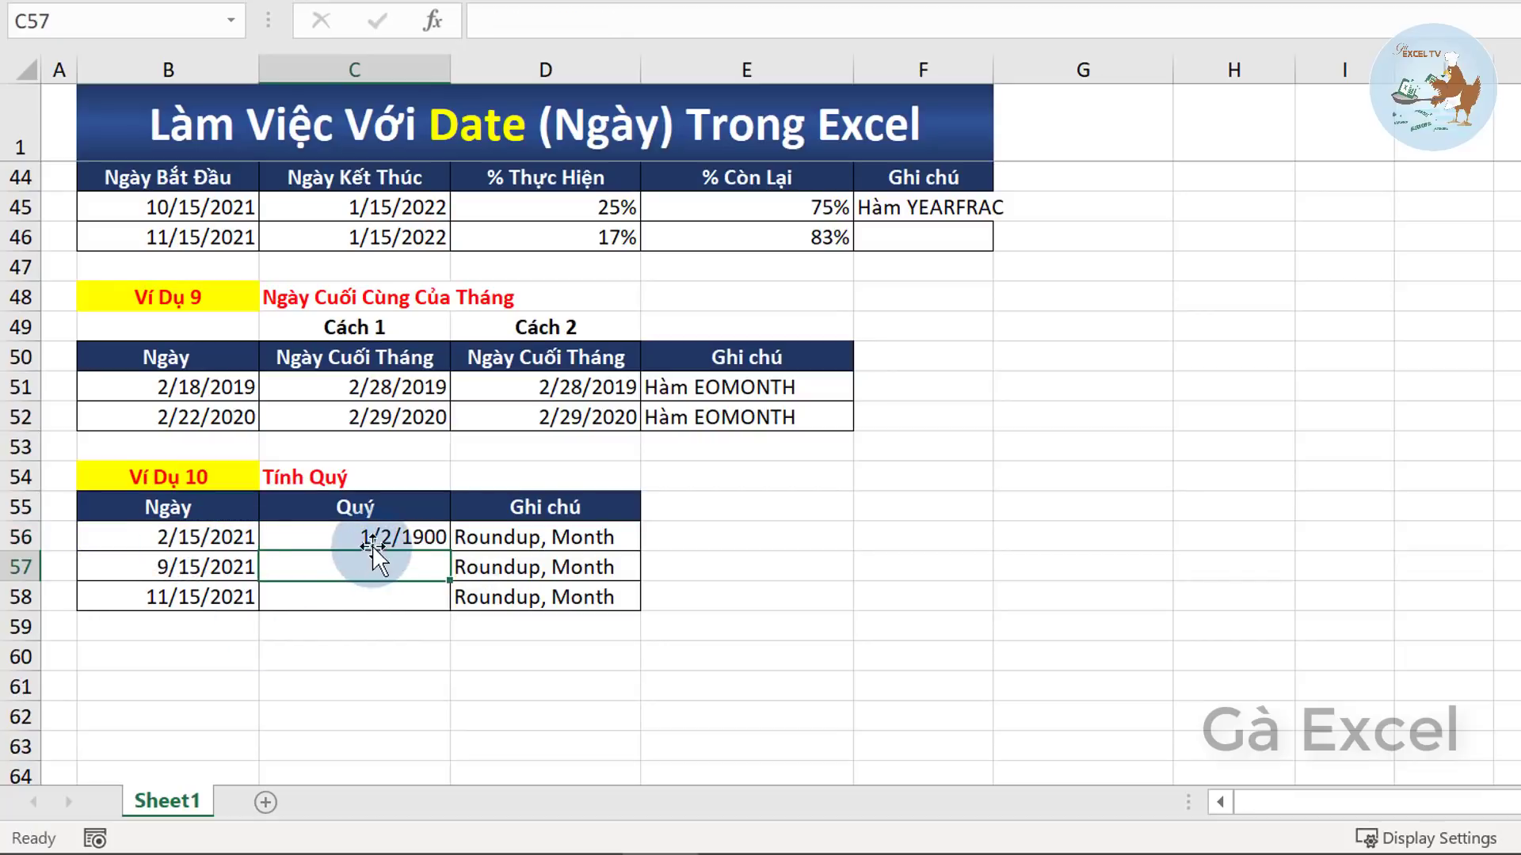
- Format C56 as Number and fill =MONTH down to C58, showing 2.00, 9.00, 11.00
{"action": "left_click", "coordinate": [373, 536]}
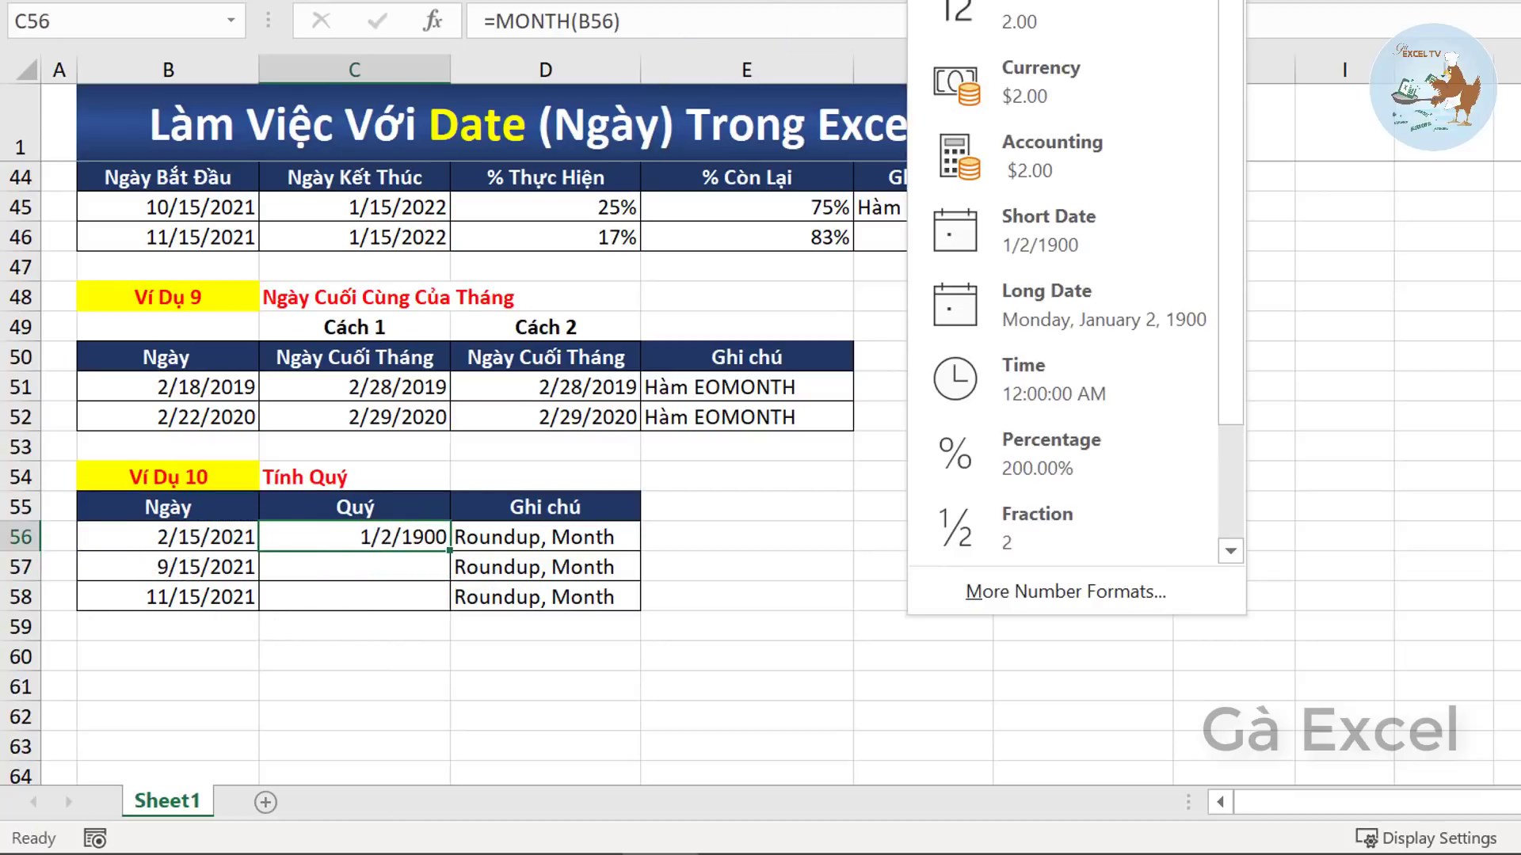
{"action": "left_click", "coordinate": [975, 20]}
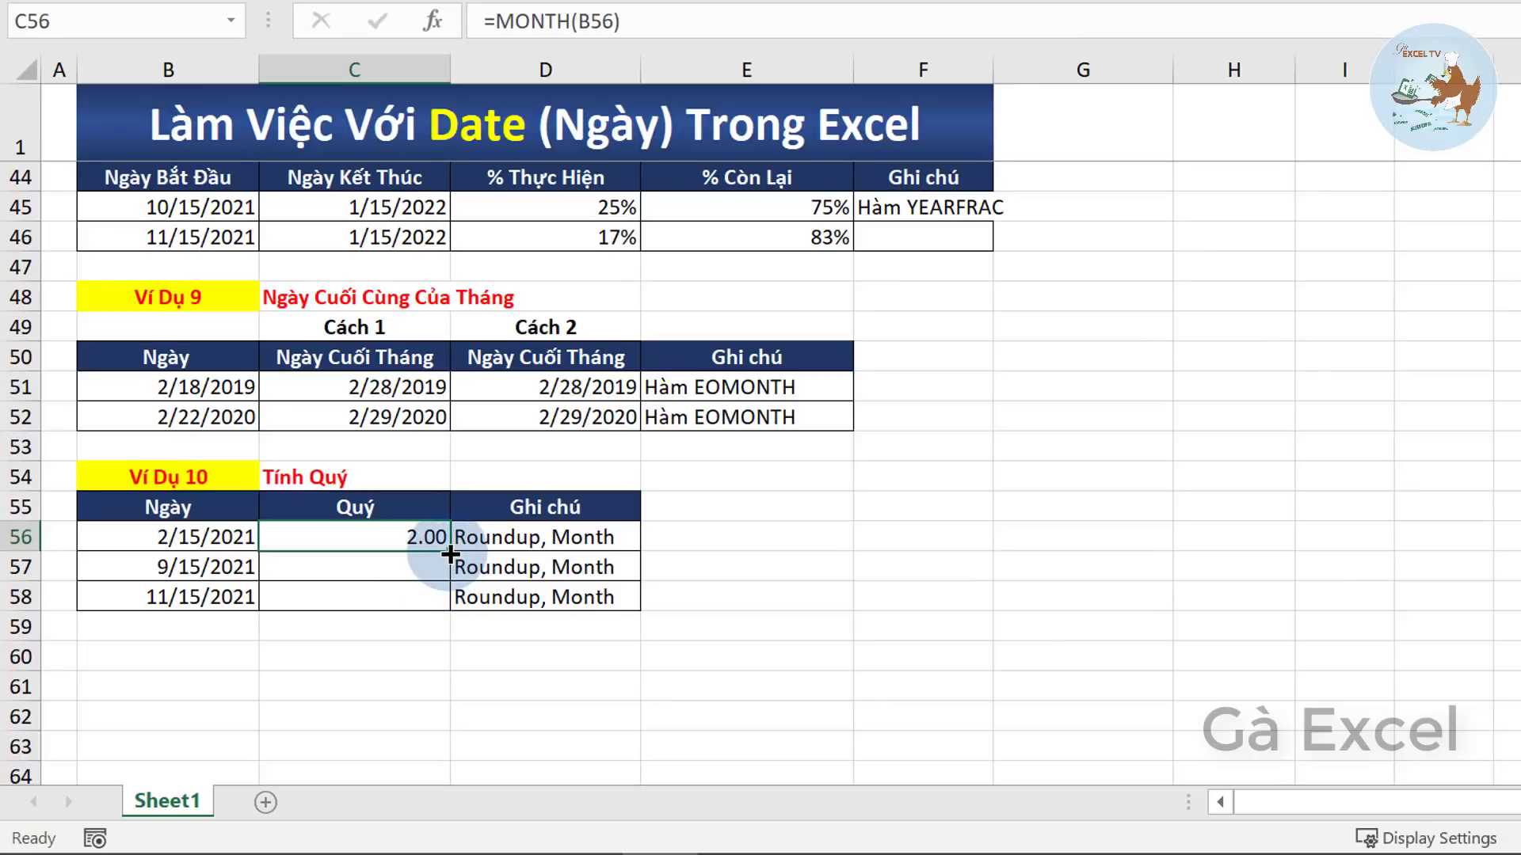
{"action": "left_click_drag", "start_coordinate": [450, 551], "coordinate": [446, 606]}
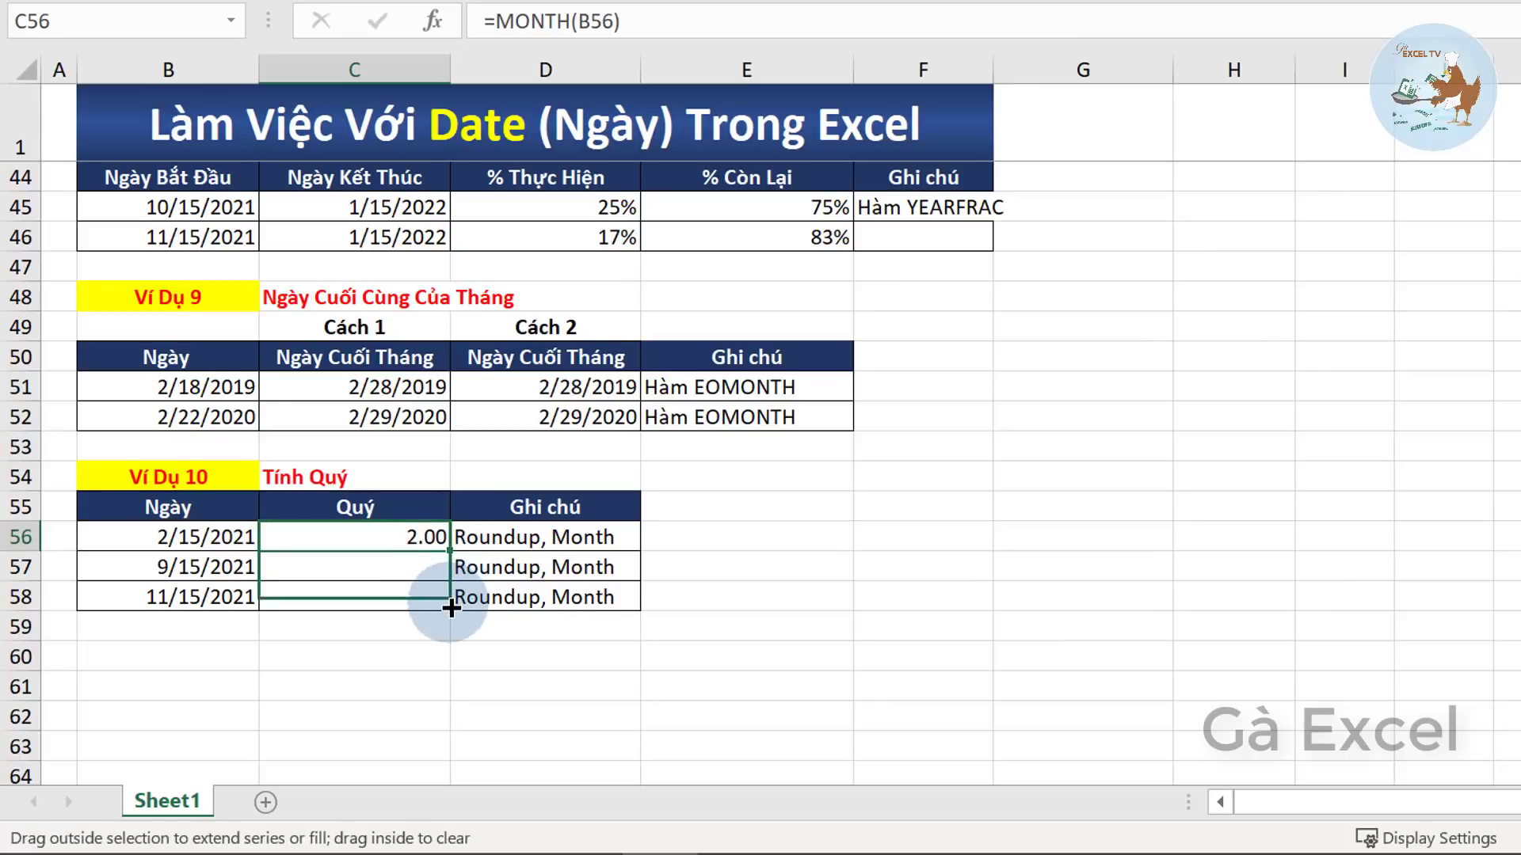
{"action": "left_click", "coordinate": [323, 585]}
{"action": "left_click", "coordinate": [343, 535]}
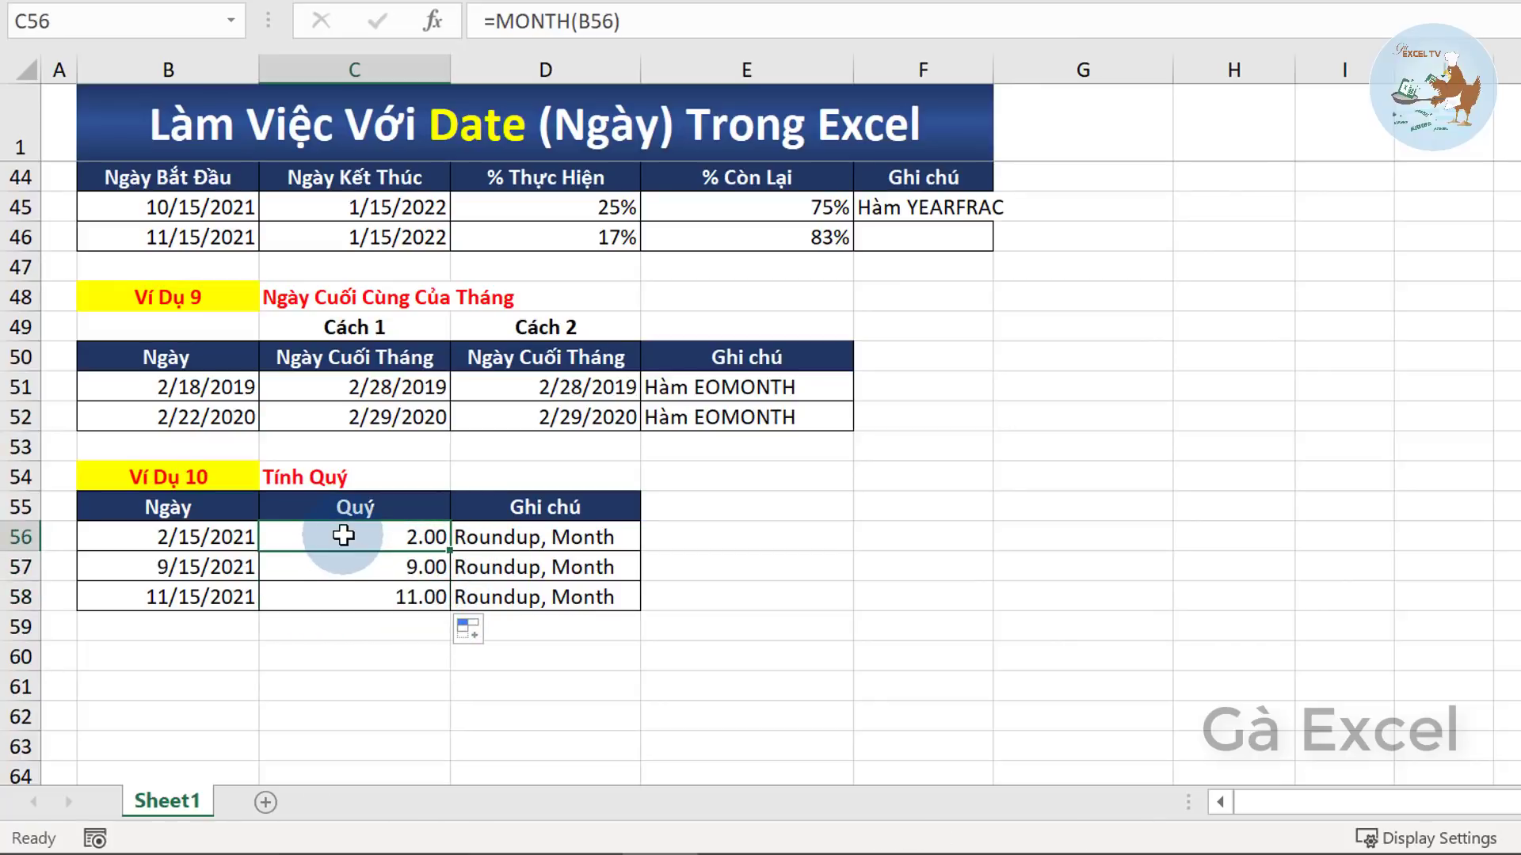
- Wrap C56's formula as =ROUNDUP(MONTH(B56)/3,0)
{"action": "double_click", "coordinate": [343, 535]}
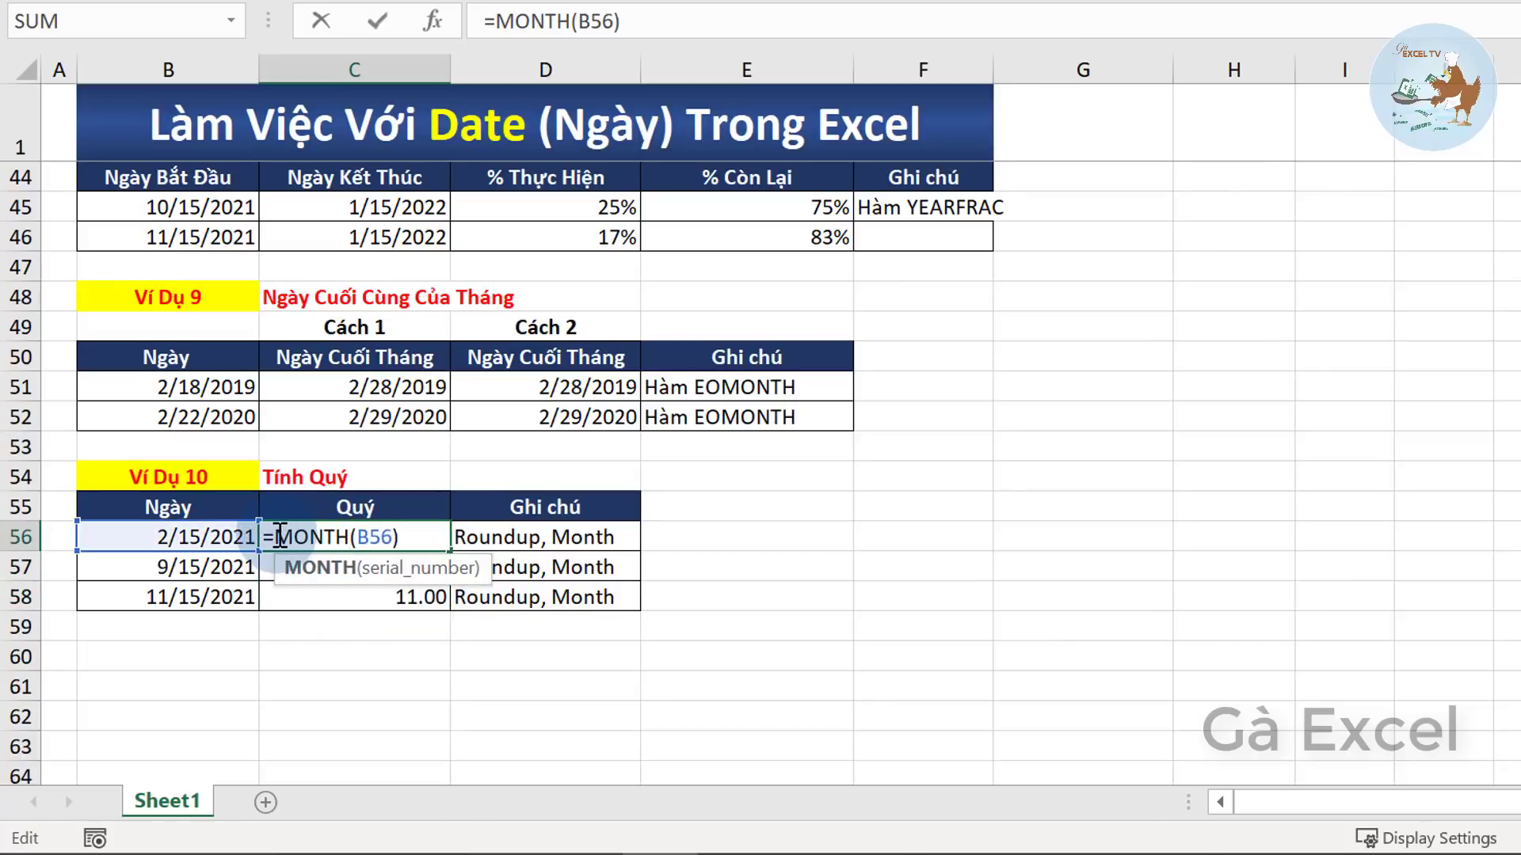
{"action": "type", "text": "ro"}
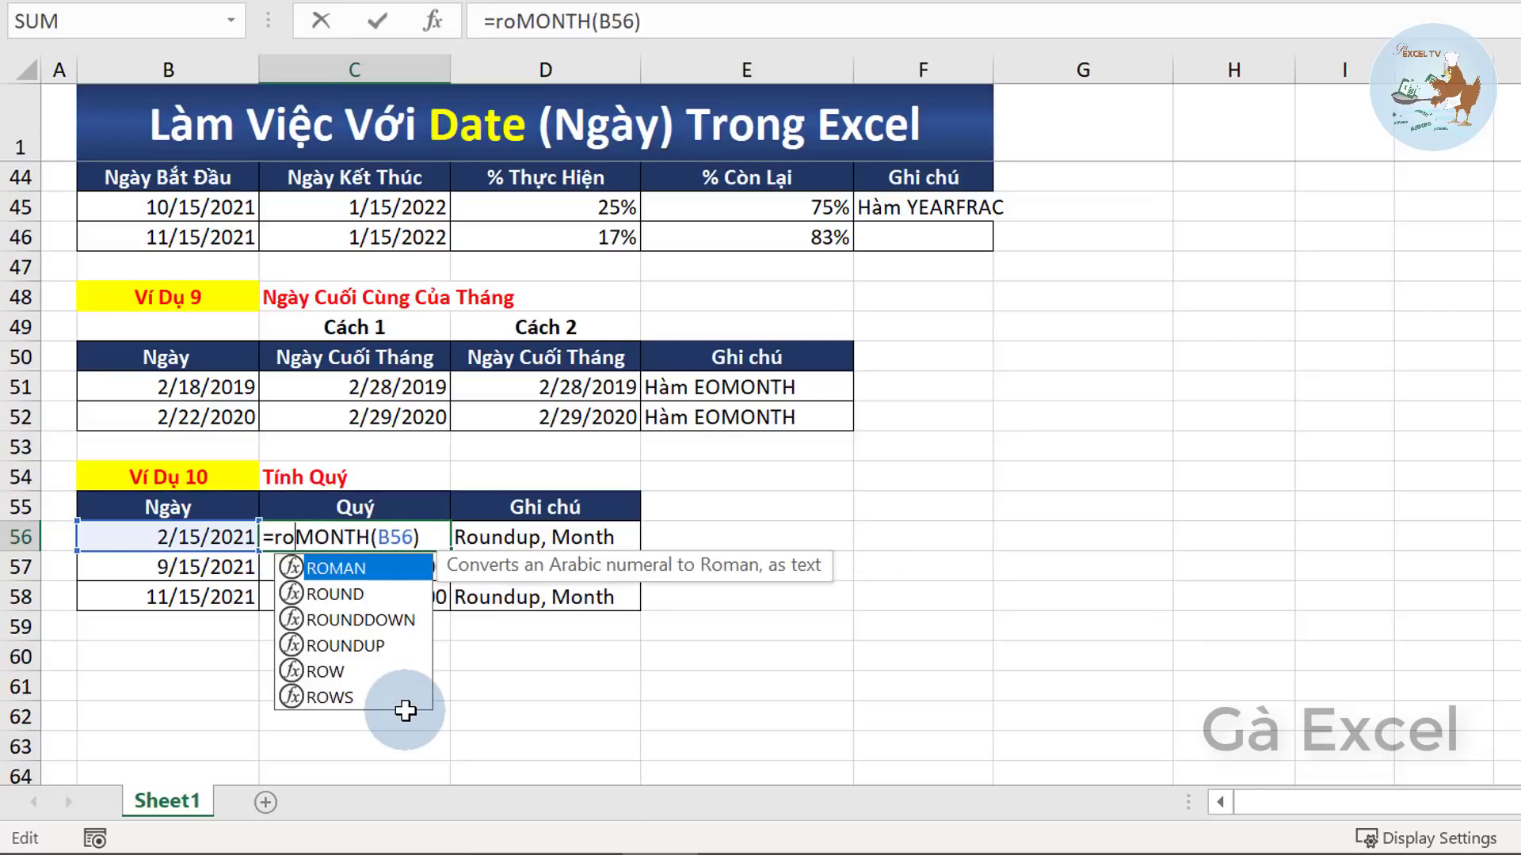
{"action": "key", "text": "Down"}
{"action": "key", "text": "Down"}
{"action": "key", "text": "Down"}
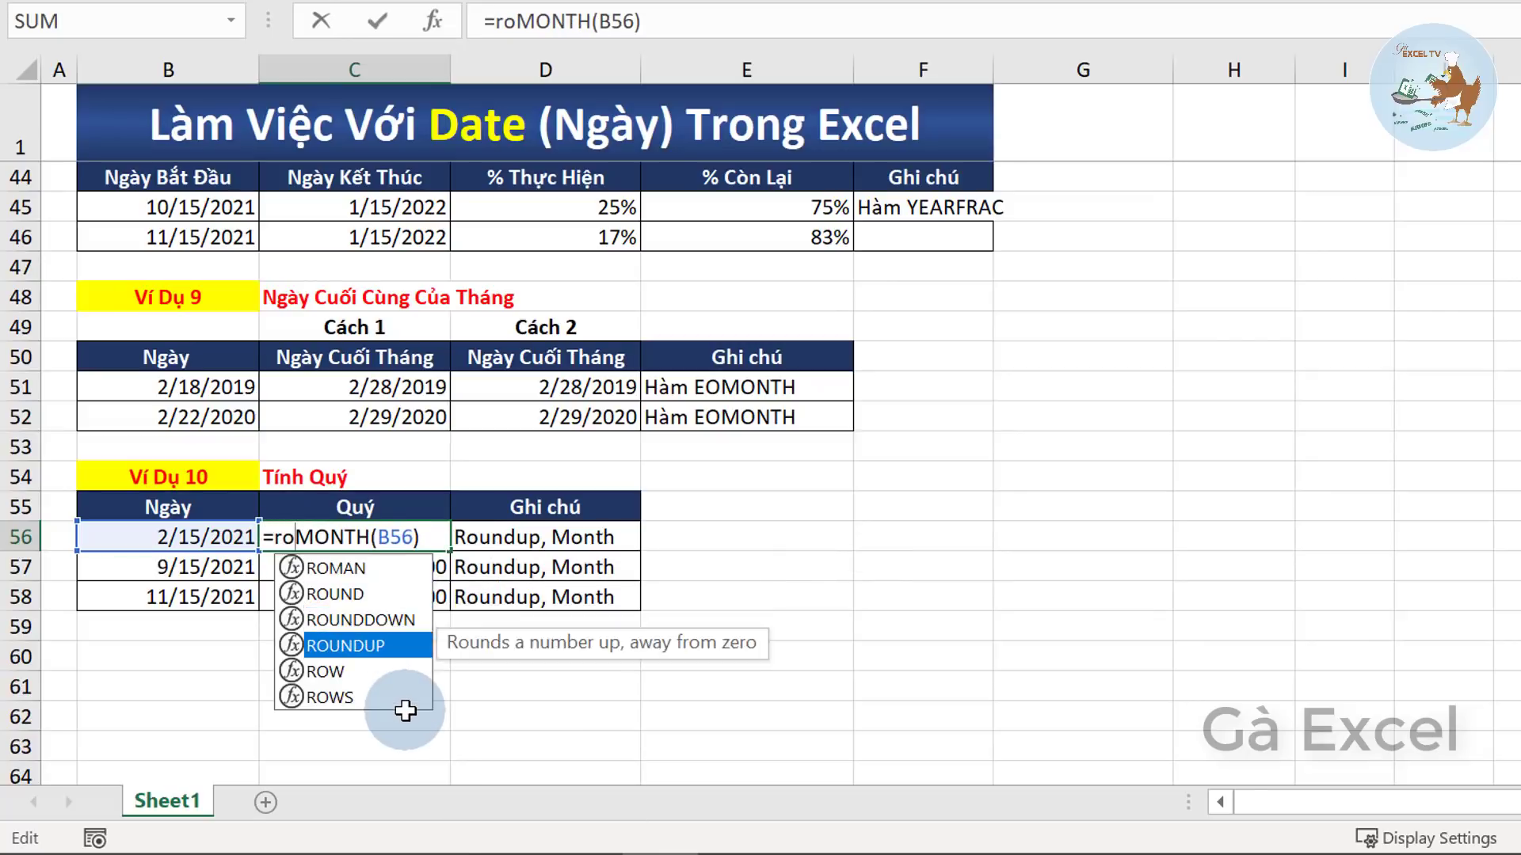
{"action": "key", "text": "Tab"}
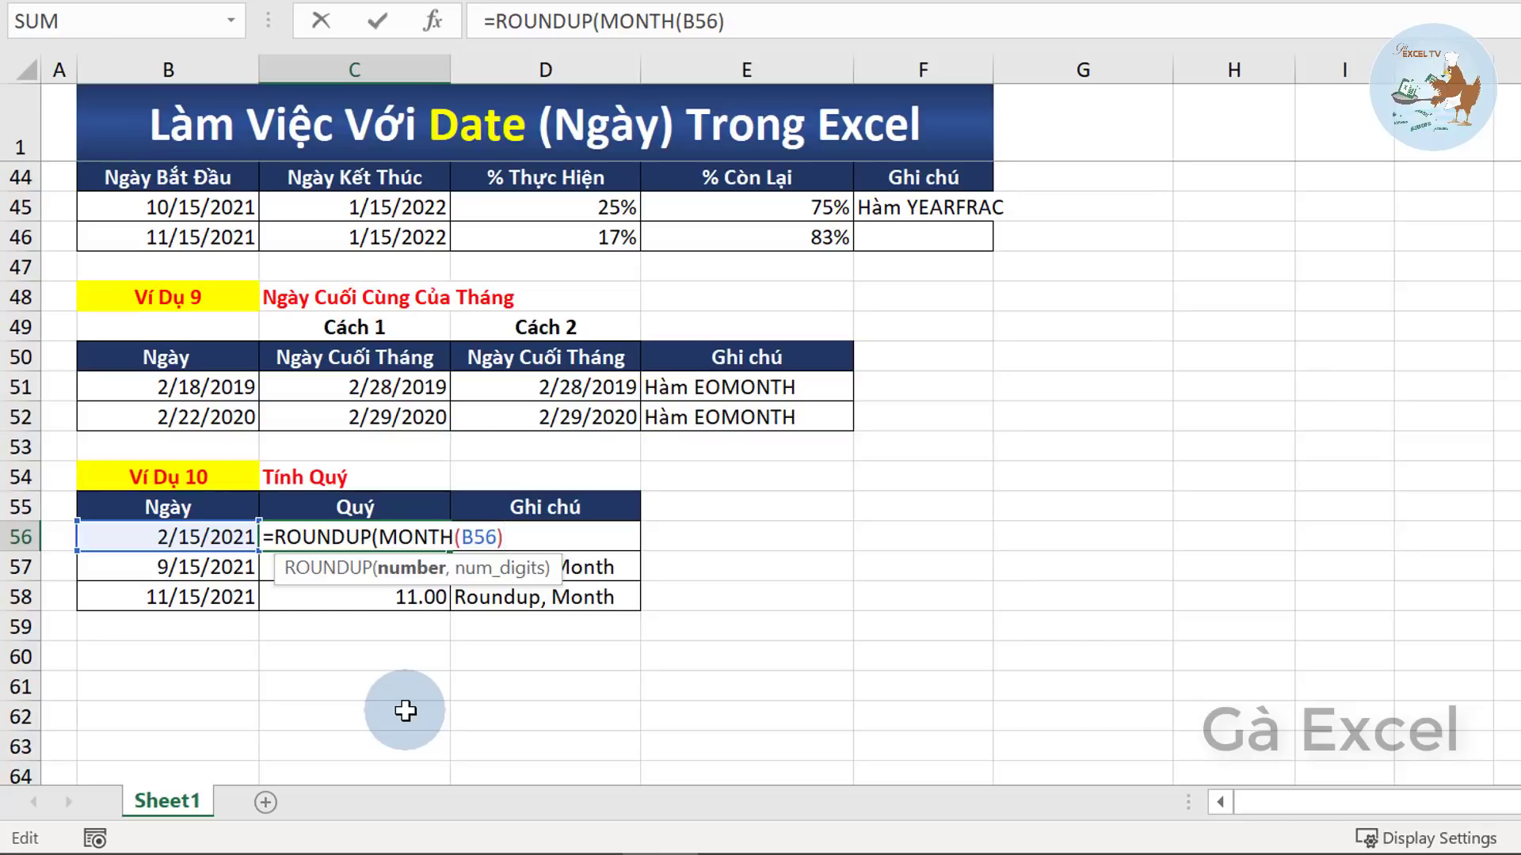
{"action": "type", "text": "/"}
{"action": "type", "text": "3"}
{"action": "type", "text": ",0)"}
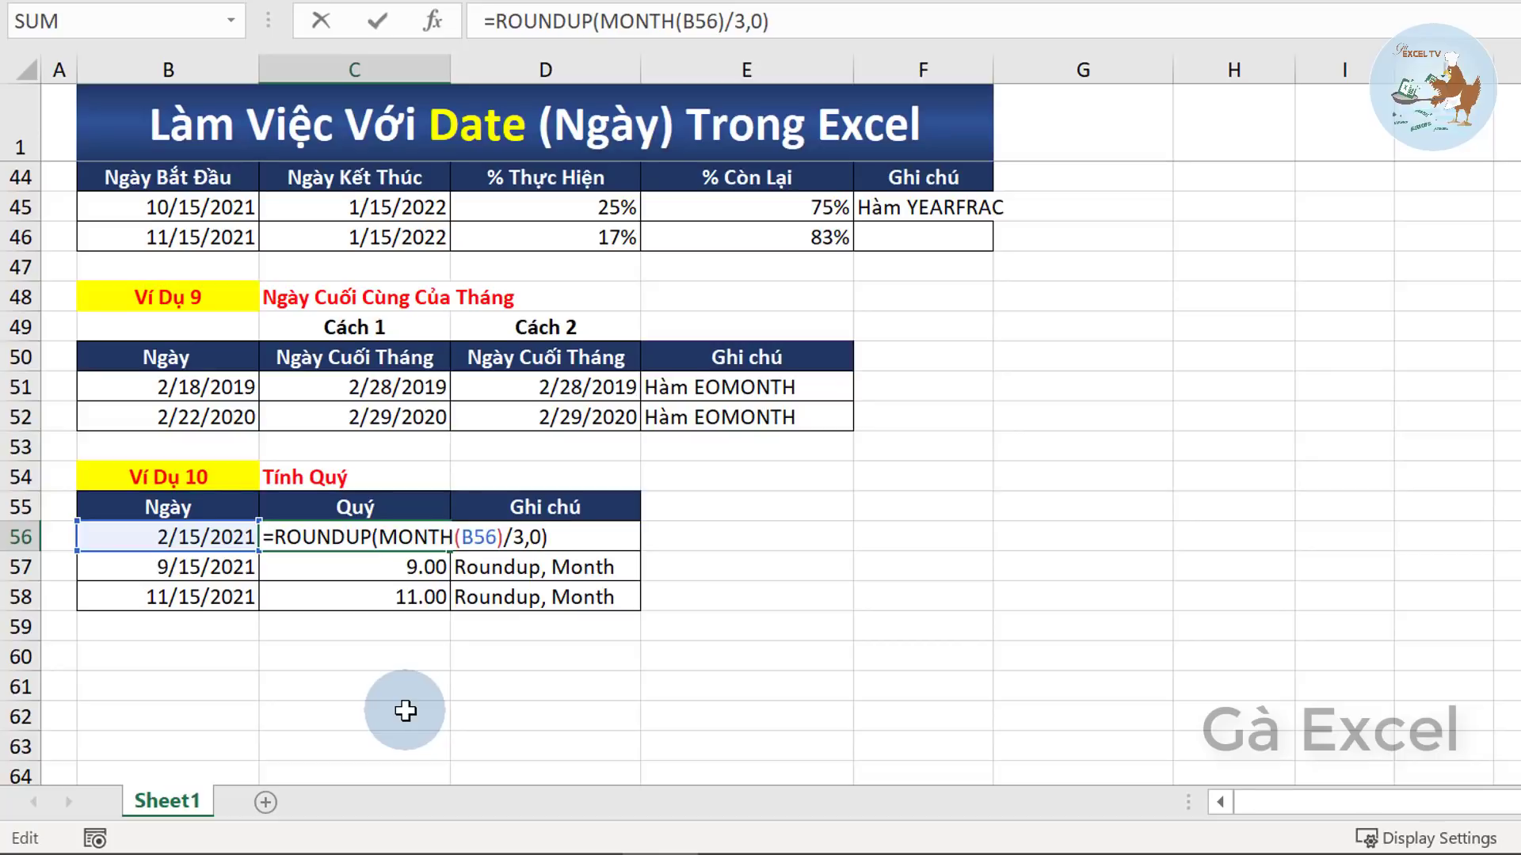
{"action": "key", "text": "Return"}
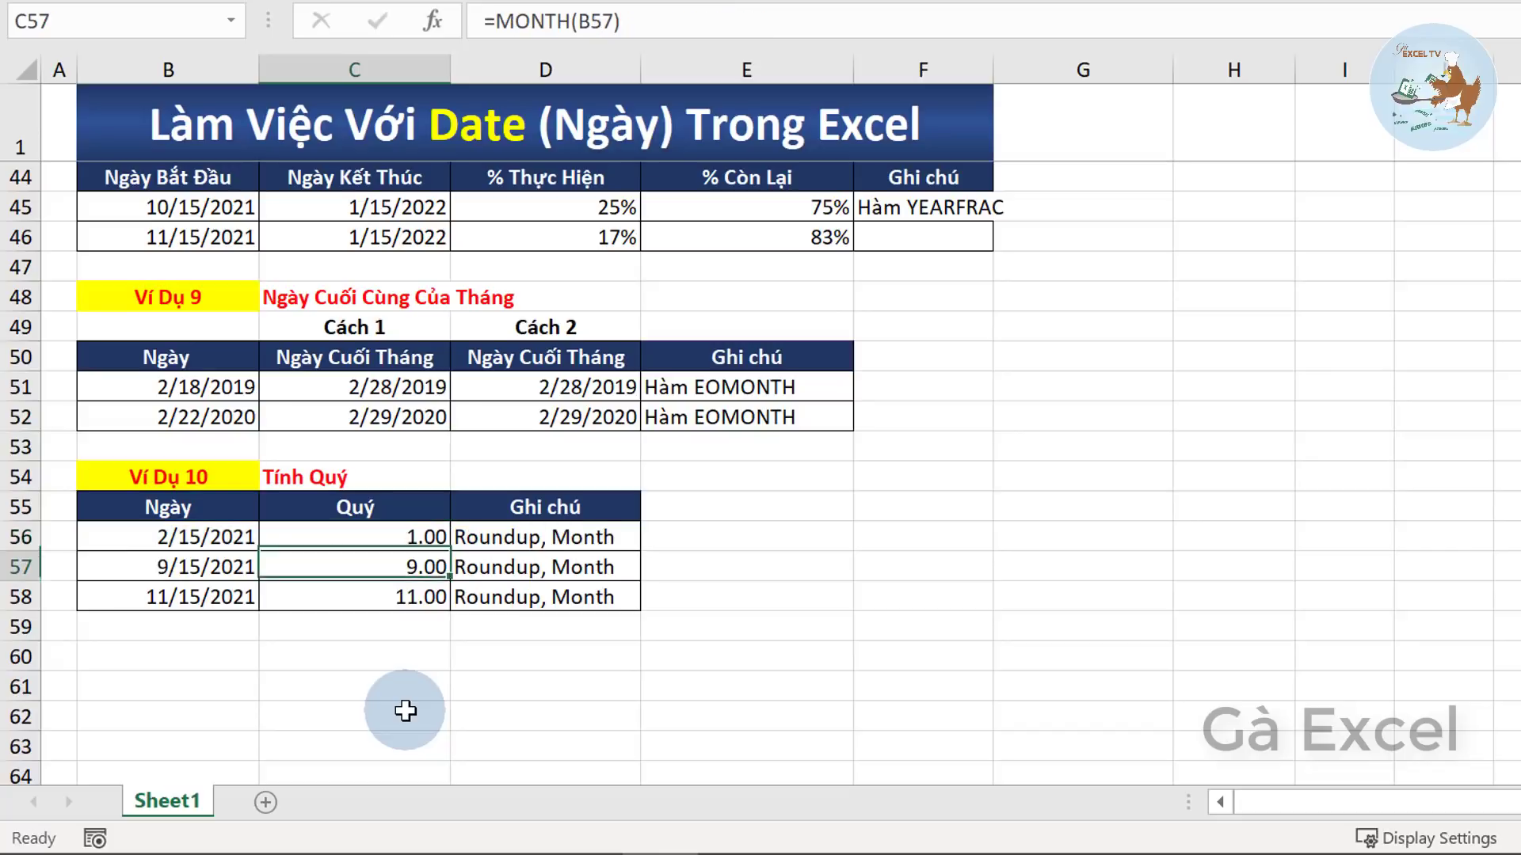
{"action": "key", "text": "Up"}
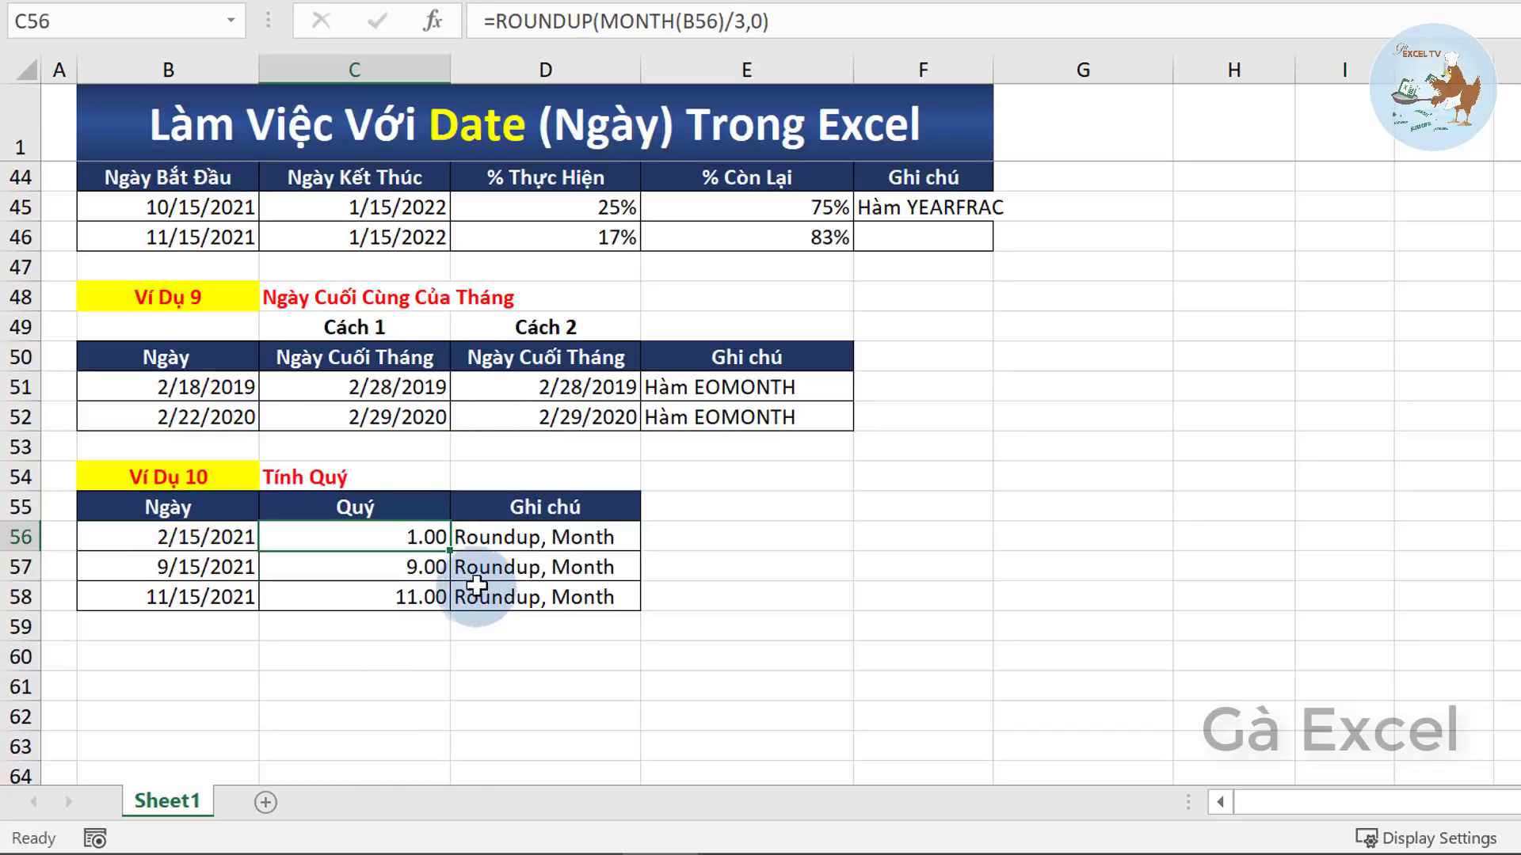
- Fill the quarter formula down to C58, giving 1.00, 3.00 and 4.00
{"action": "double_click", "coordinate": [450, 551]}
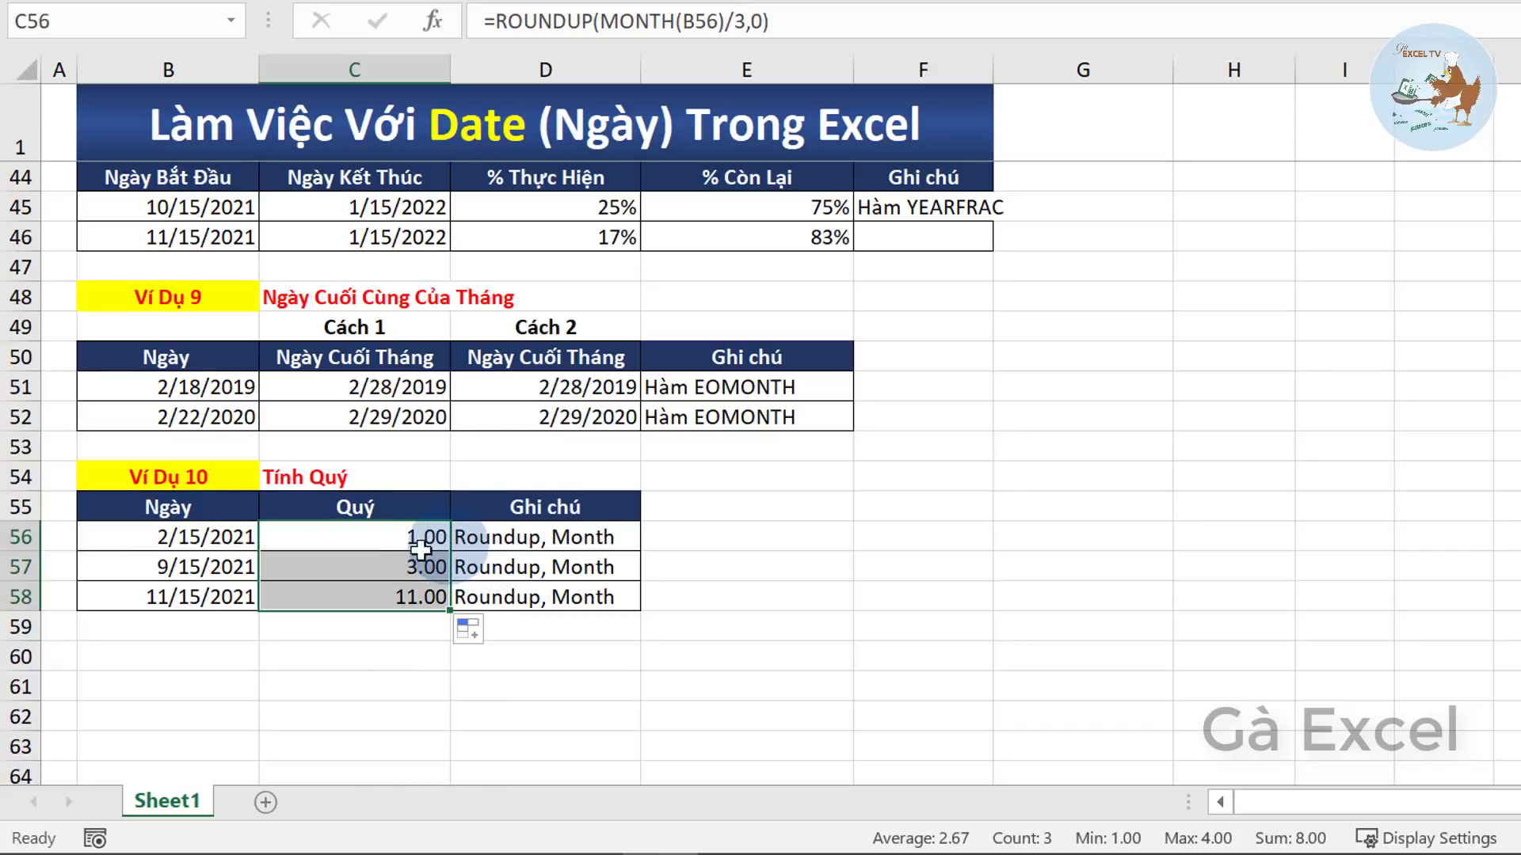
{"action": "left_click", "coordinate": [339, 574]}
{"action": "left_click", "coordinate": [336, 594]}
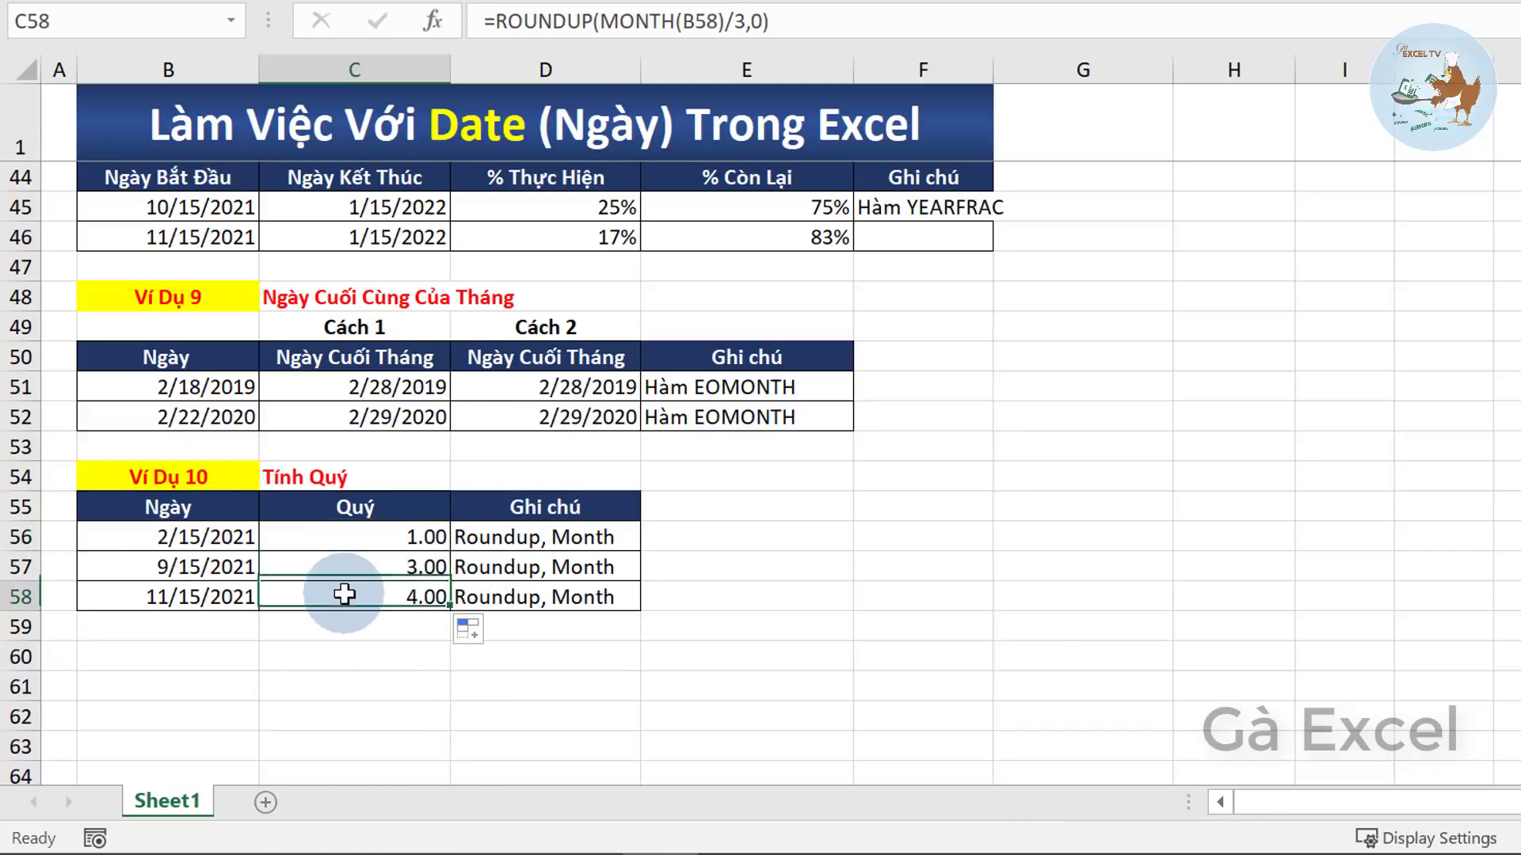
{"action": "left_click", "coordinate": [142, 536]}
- Change B56's month to 4 (4/15/2021) and confirm C56 now shows quarter 2.00
{"action": "double_click", "coordinate": [157, 536]}
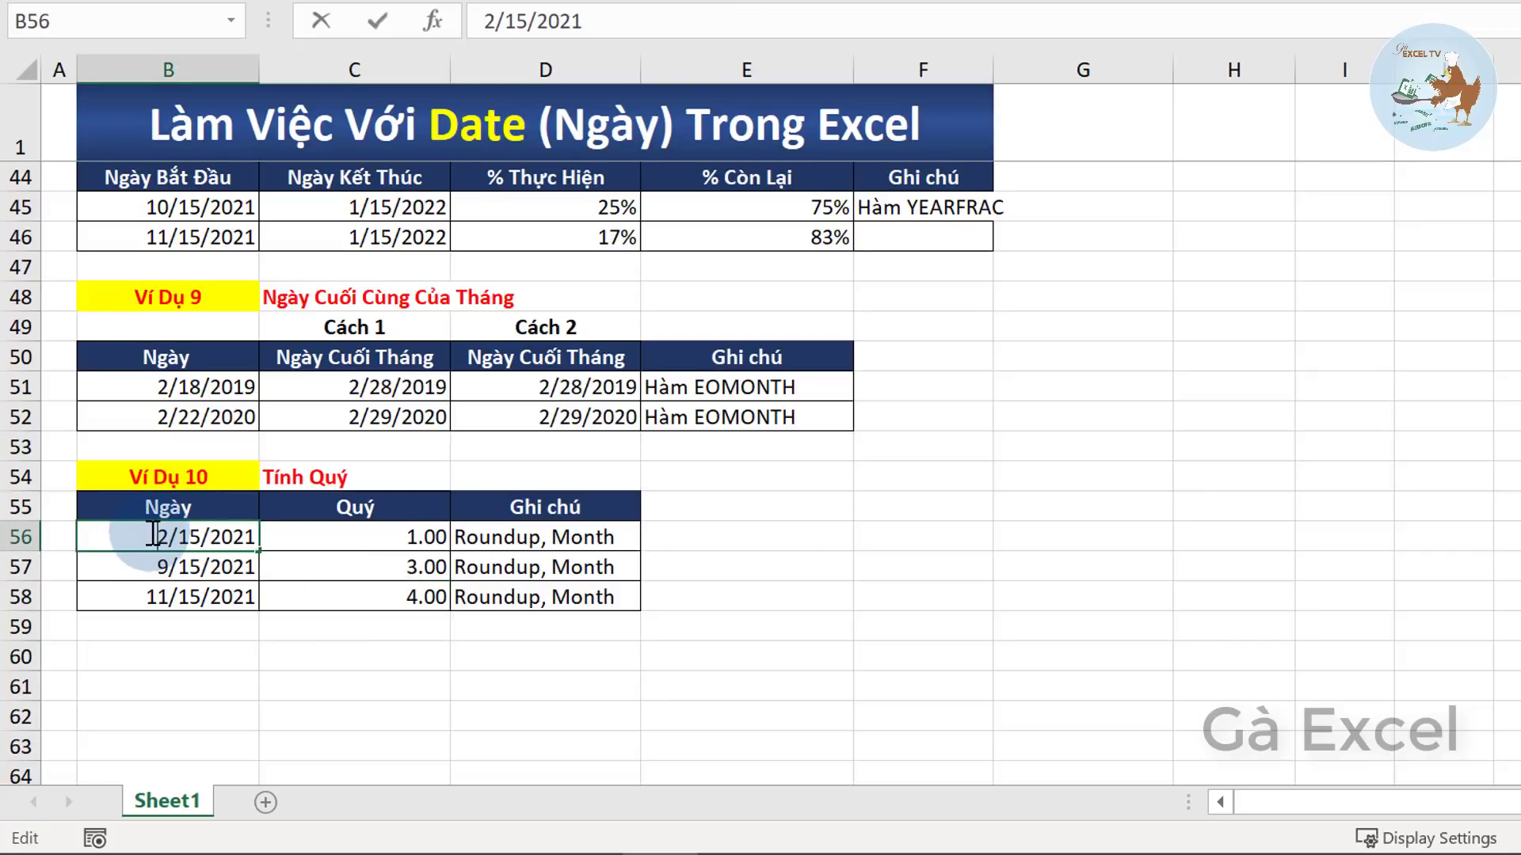
{"action": "type", "text": "4"}
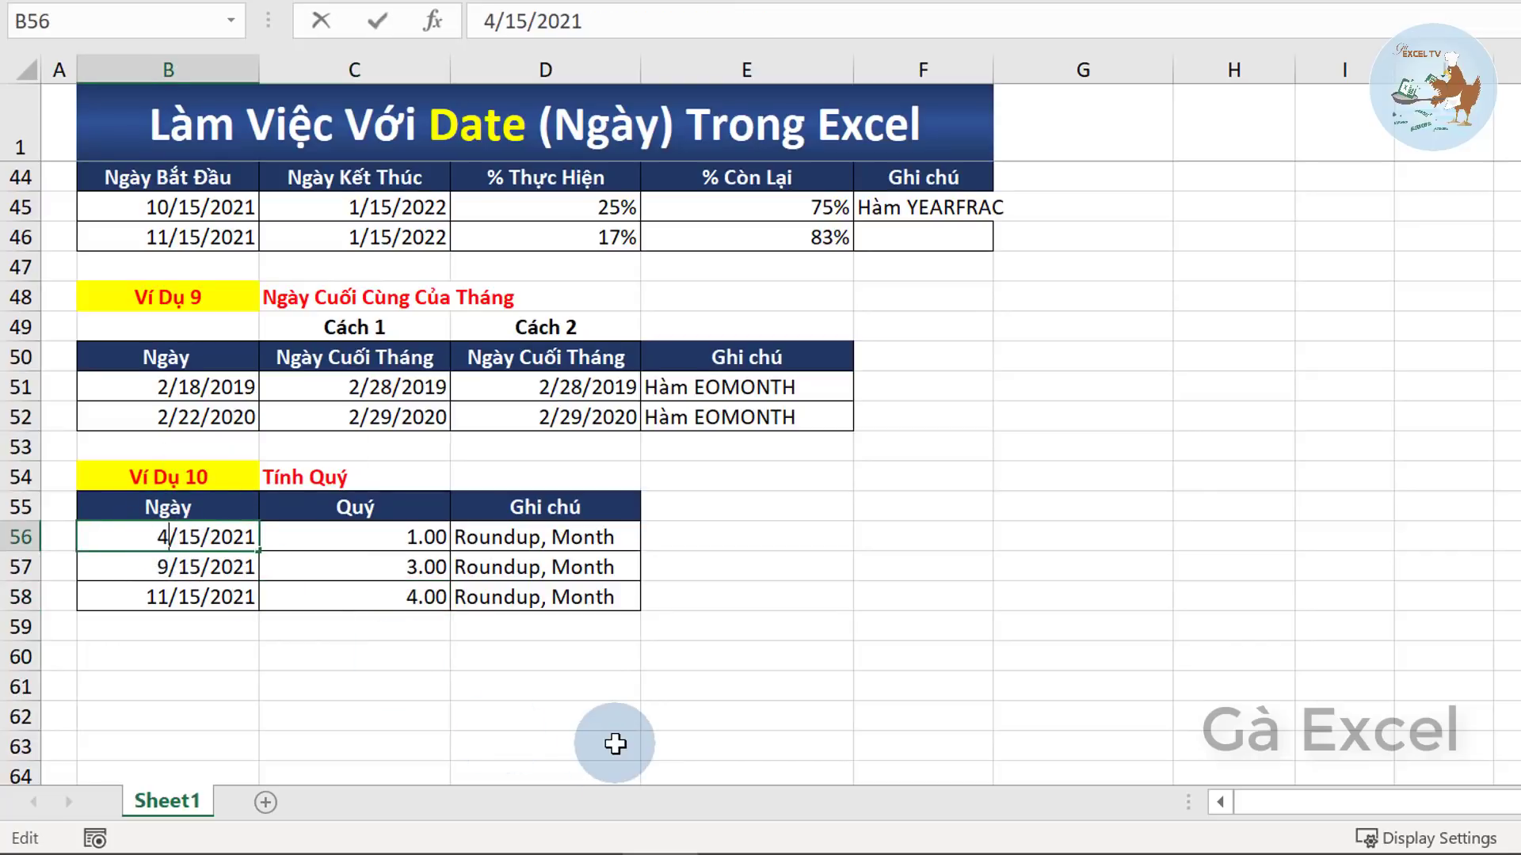
{"action": "key", "text": "Return"}
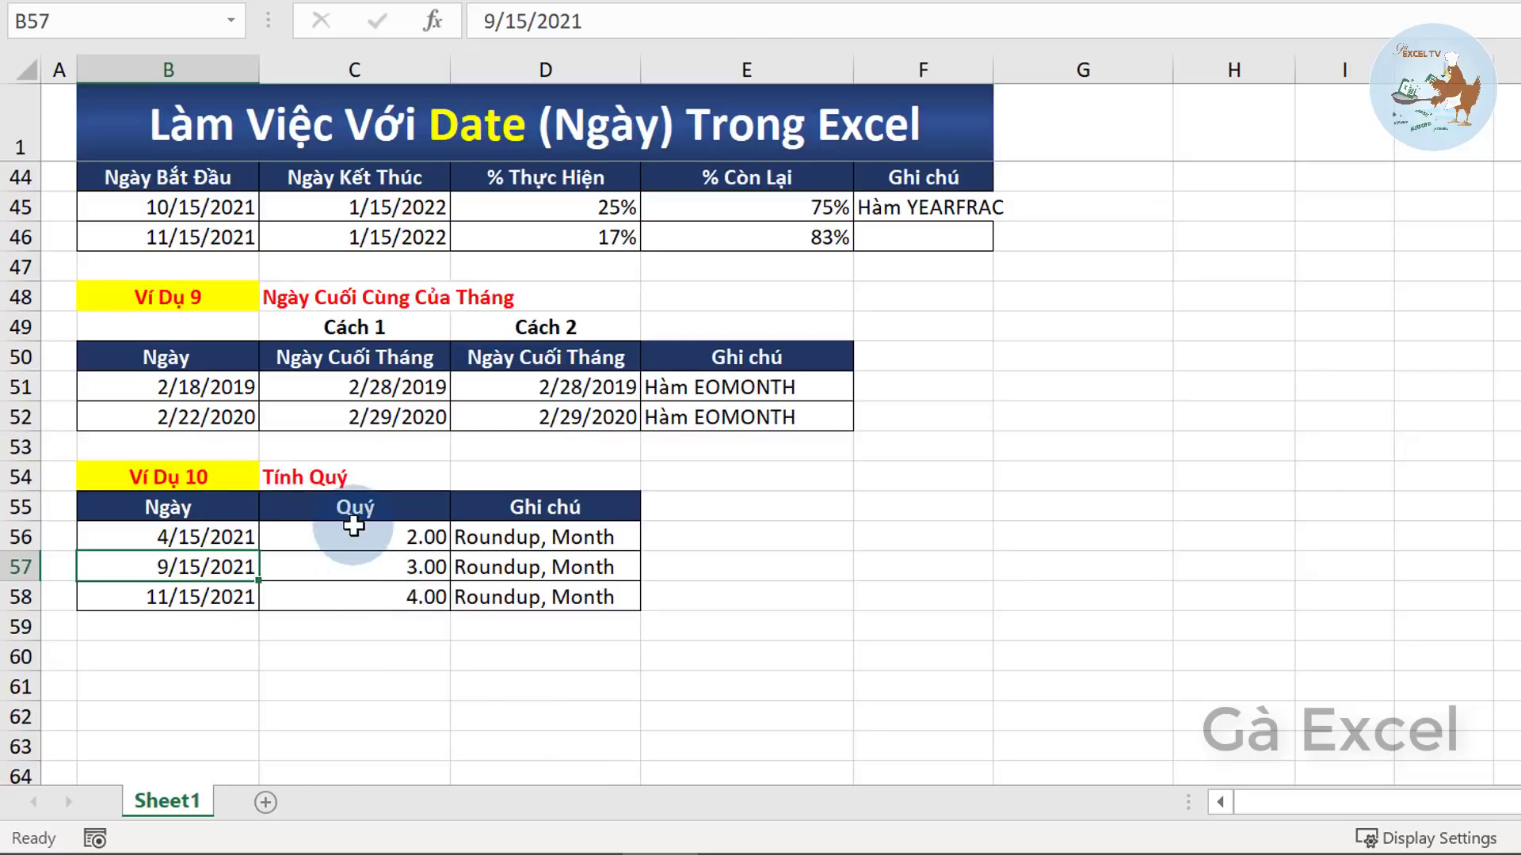
{"action": "left_click", "coordinate": [341, 561]}
{"action": "left_click", "coordinate": [337, 590]}
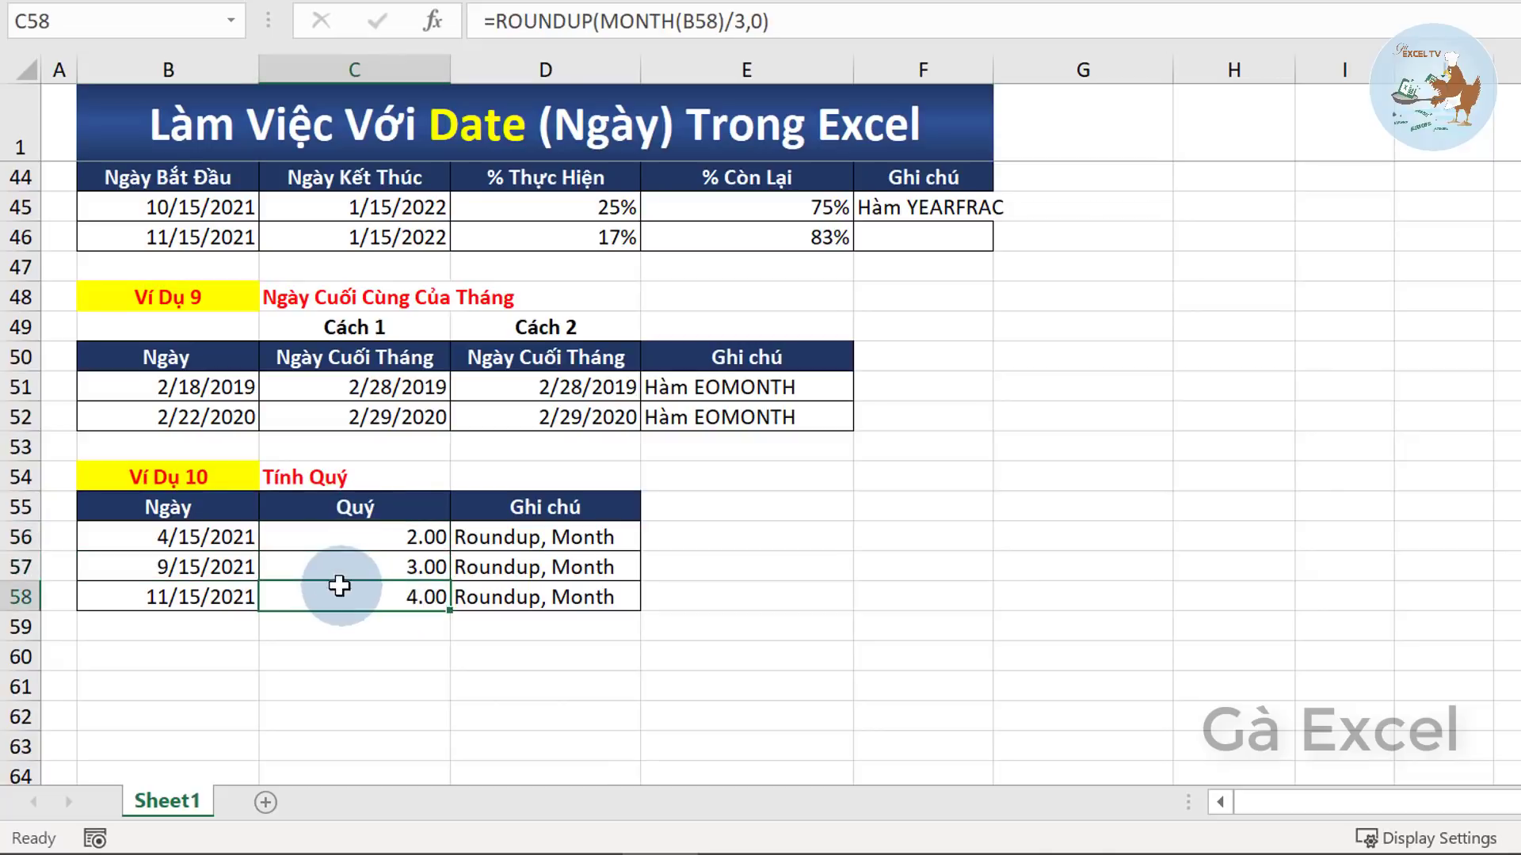
{"action": "left_click", "coordinate": [344, 538]}
{"action": "left_click", "coordinate": [183, 539]}
{"action": "left_click", "coordinate": [349, 537]}
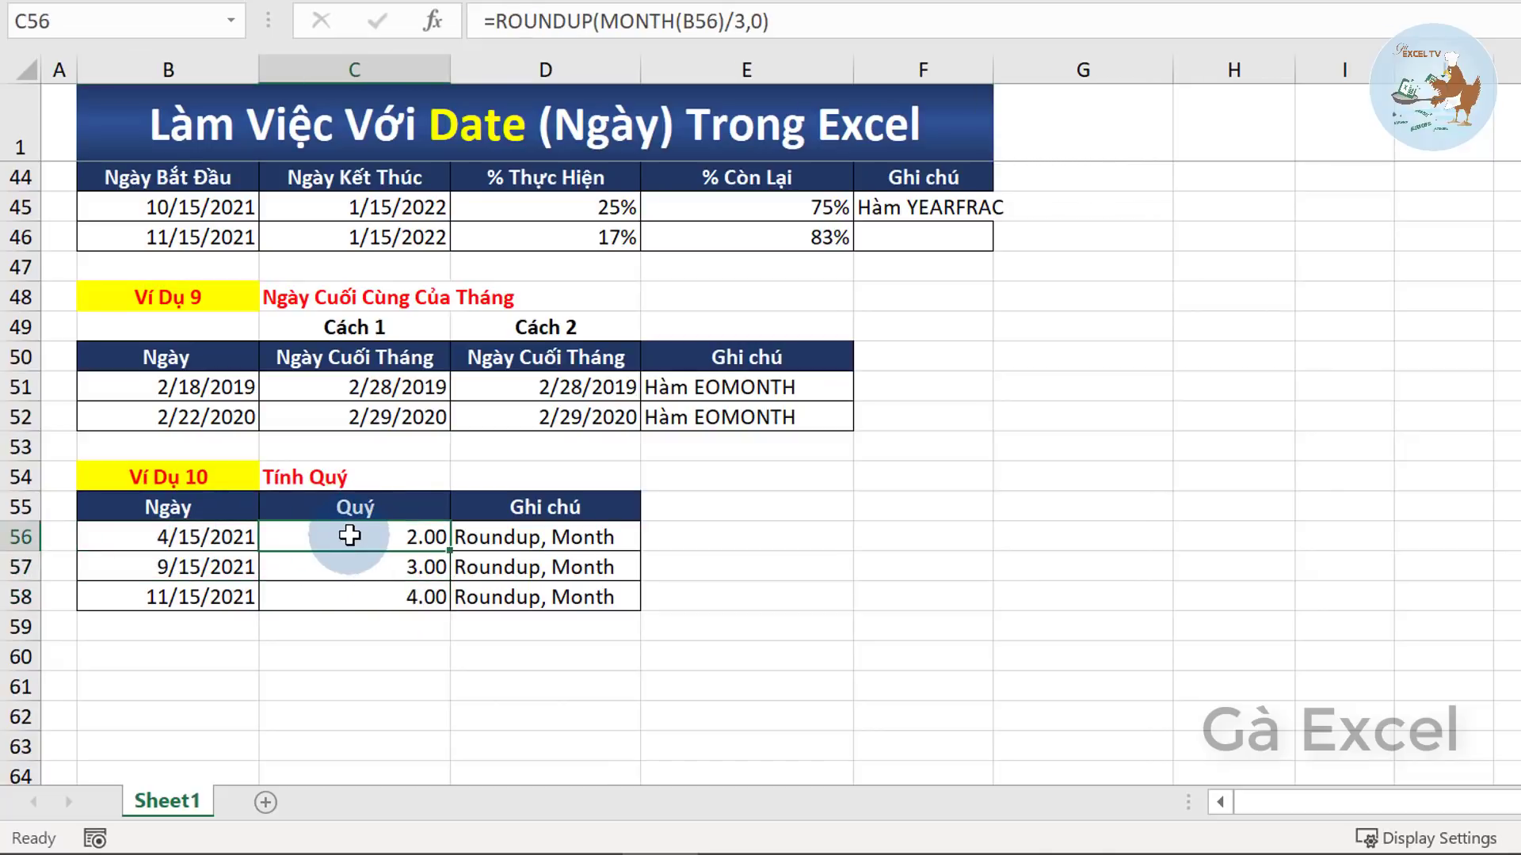
- Return to row 1 and check the worksheet title, the TODAY result in C6, and the Kết Quả heading
{"action": "scroll", "coordinate": [374, 559], "scroll_direction": "up", "scroll_amount": 14}
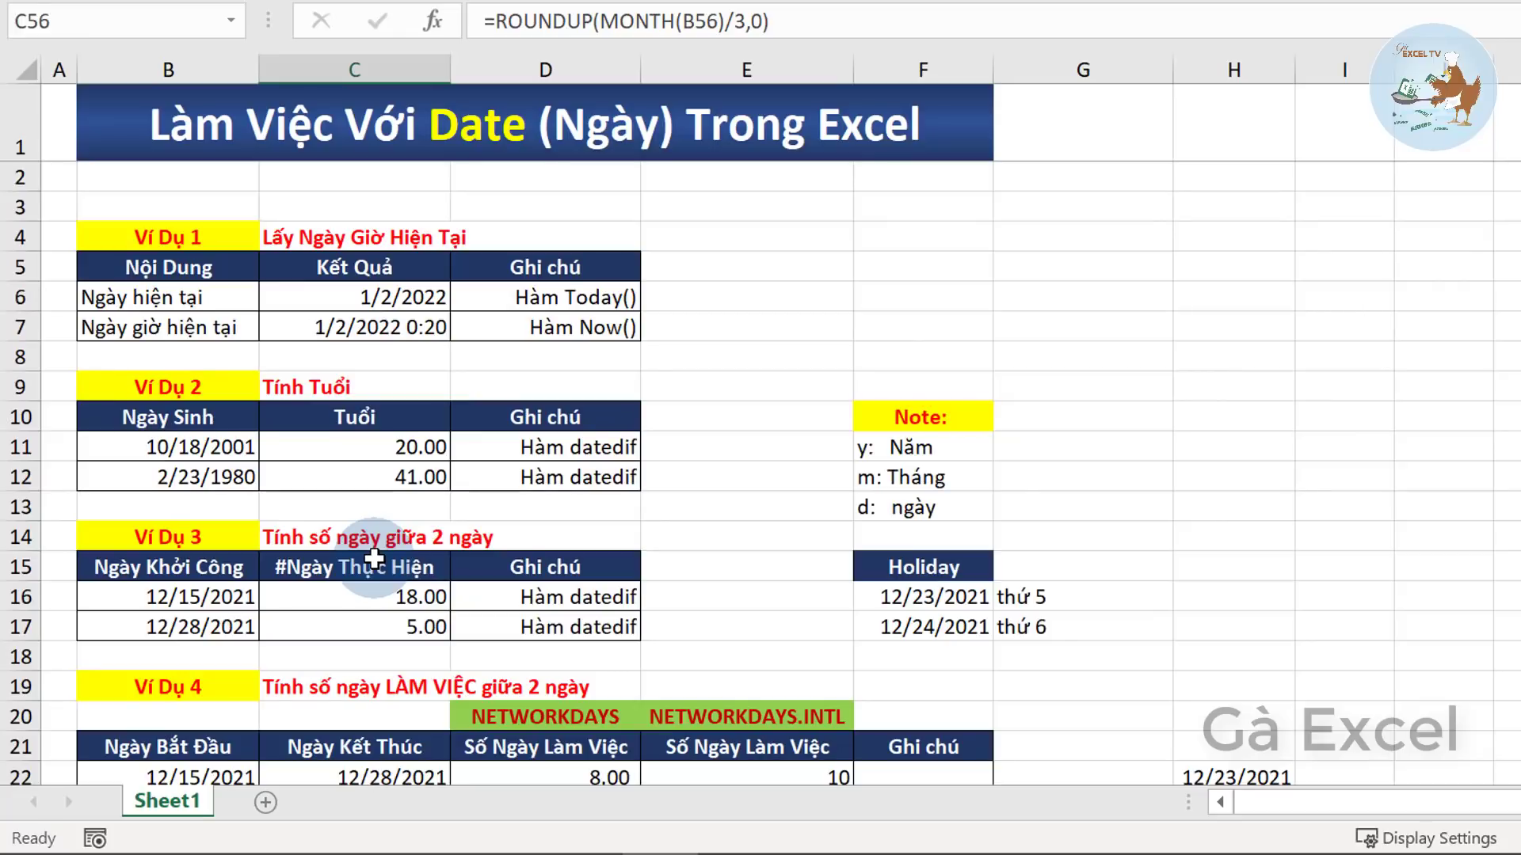
{"action": "left_click", "coordinate": [95, 131]}
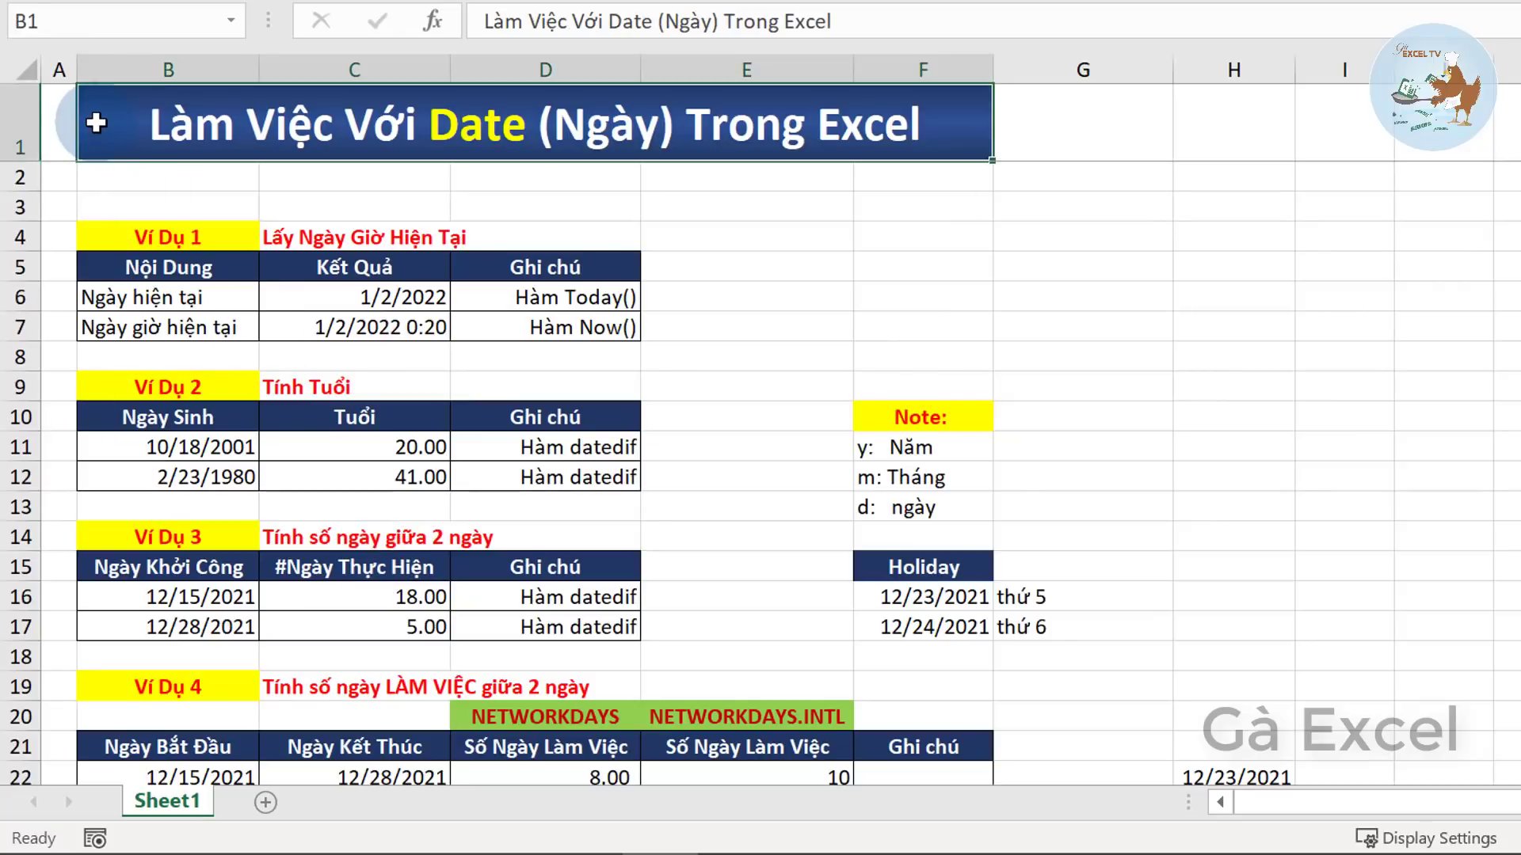
{"action": "left_click", "coordinate": [320, 303]}
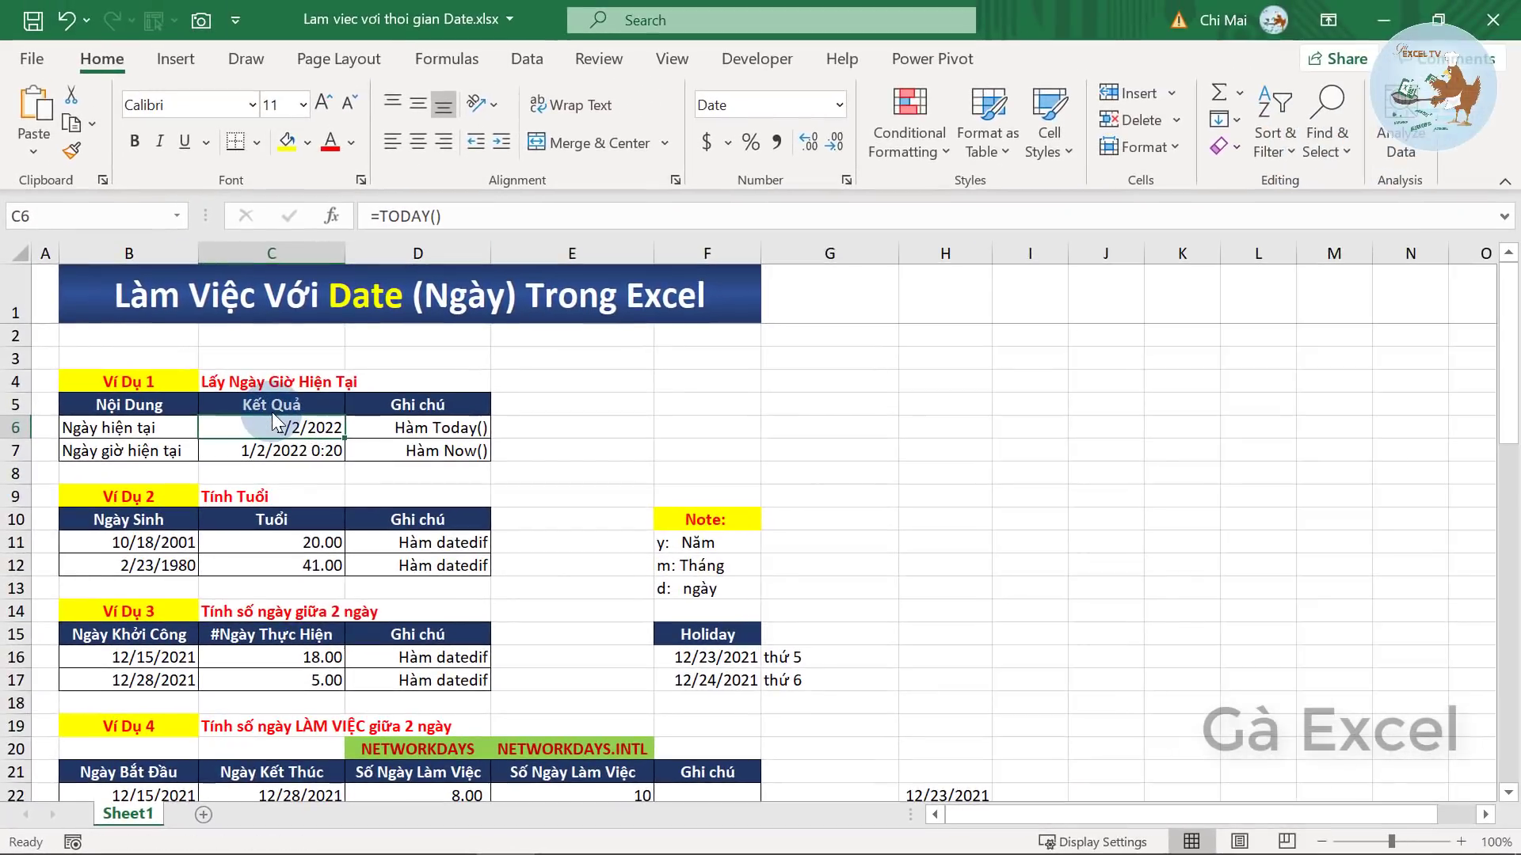
{"action": "left_click", "coordinate": [277, 404]}
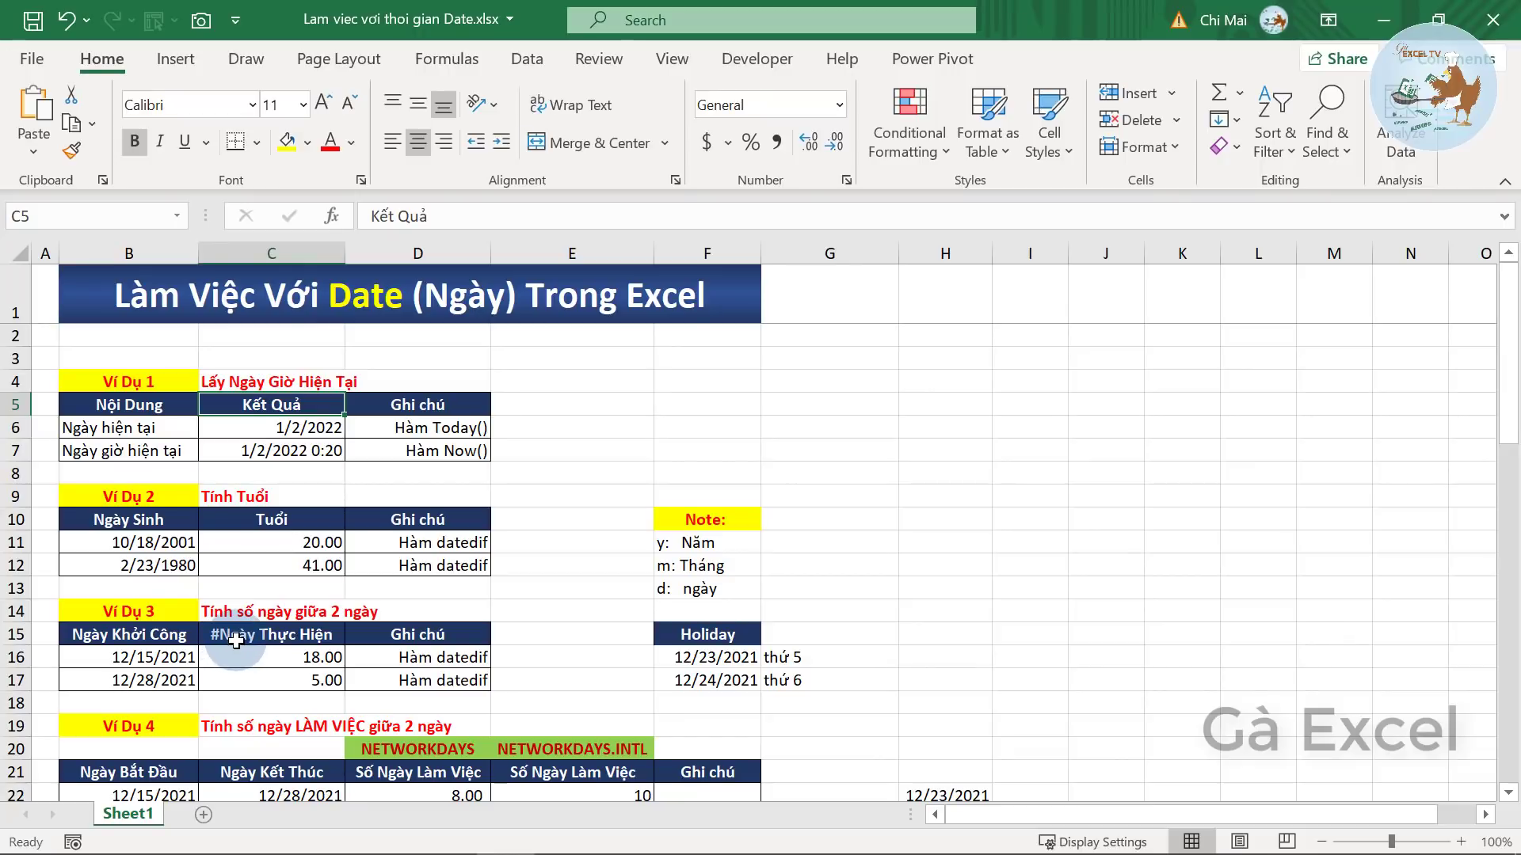
- Scroll down through the early examples and back up to the top of the sheet
{"action": "scroll", "coordinate": [357, 590], "scroll_direction": "down", "scroll_amount": 4}
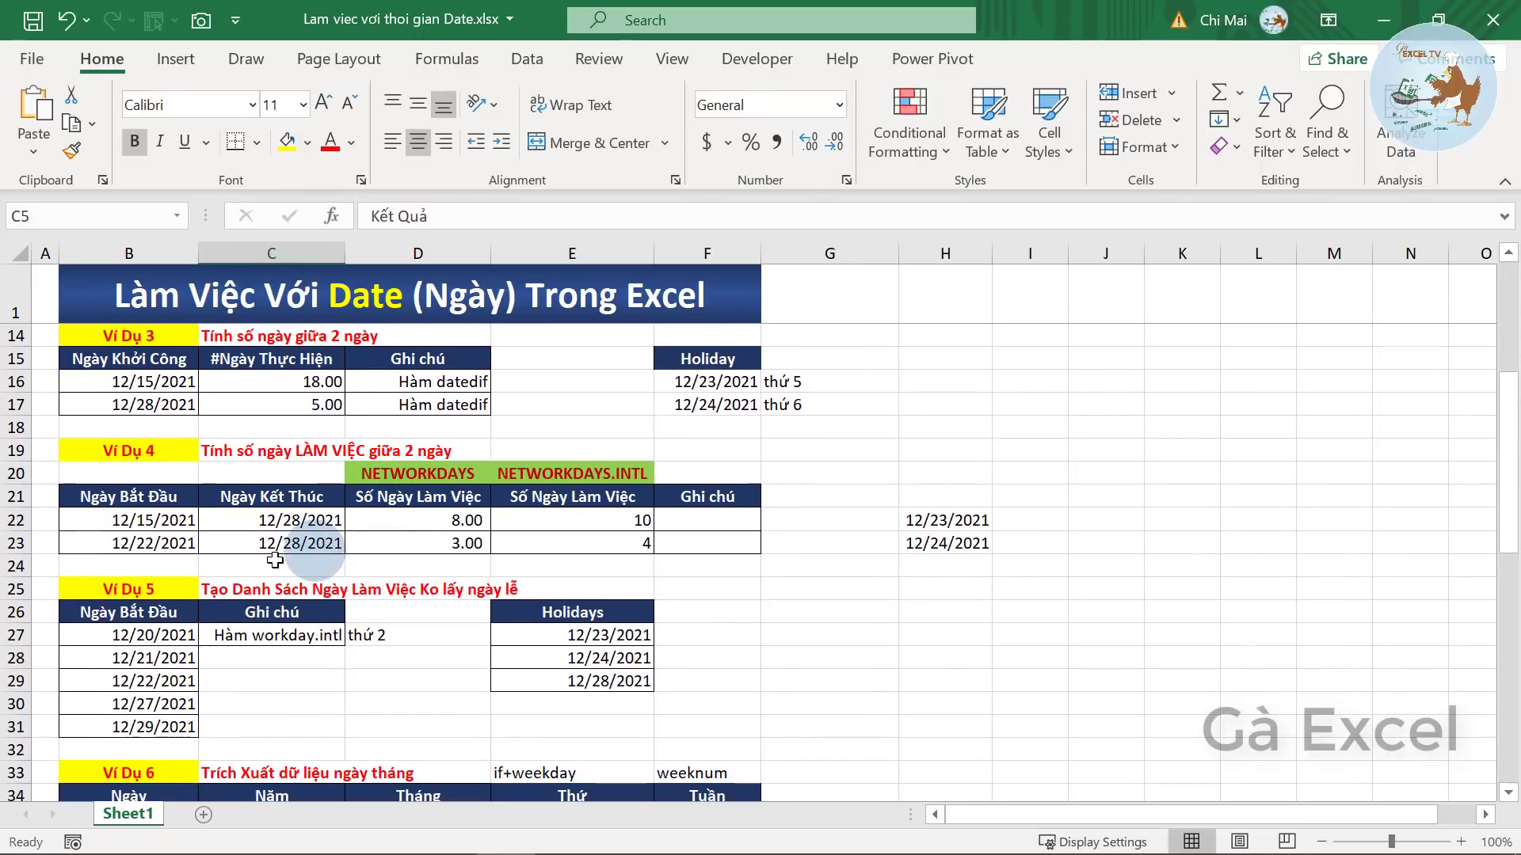
{"action": "scroll", "coordinate": [238, 591], "scroll_direction": "down", "scroll_amount": 3}
{"action": "scroll", "coordinate": [211, 634], "scroll_direction": "down", "scroll_amount": 3}
{"action": "scroll", "coordinate": [218, 661], "scroll_direction": "up", "scroll_amount": 3}
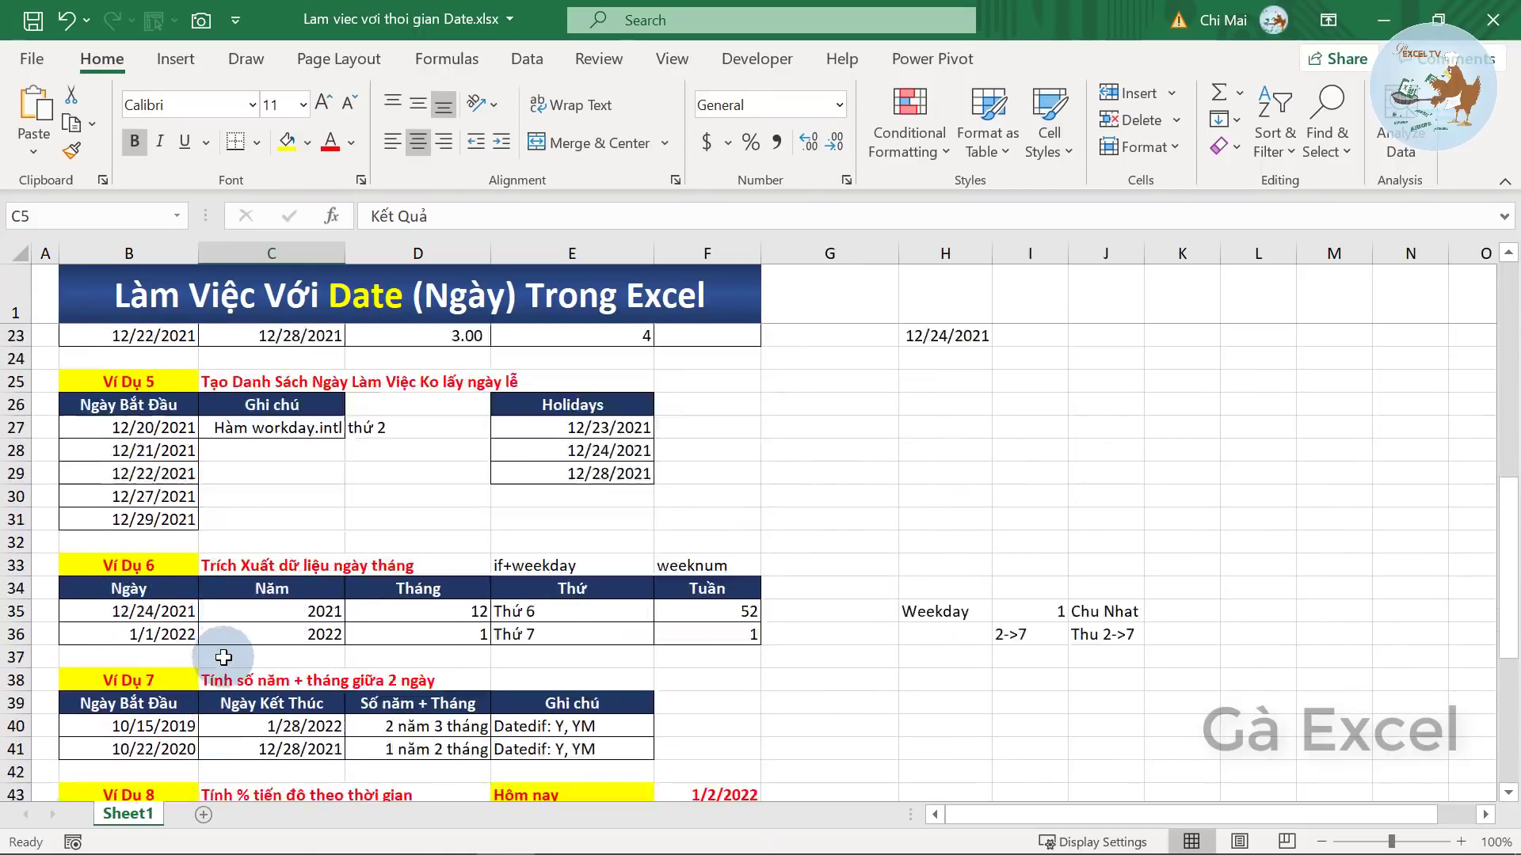
{"action": "scroll", "coordinate": [225, 657], "scroll_direction": "up", "scroll_amount": 1}
{"action": "scroll", "coordinate": [225, 646], "scroll_direction": "up", "scroll_amount": 6}
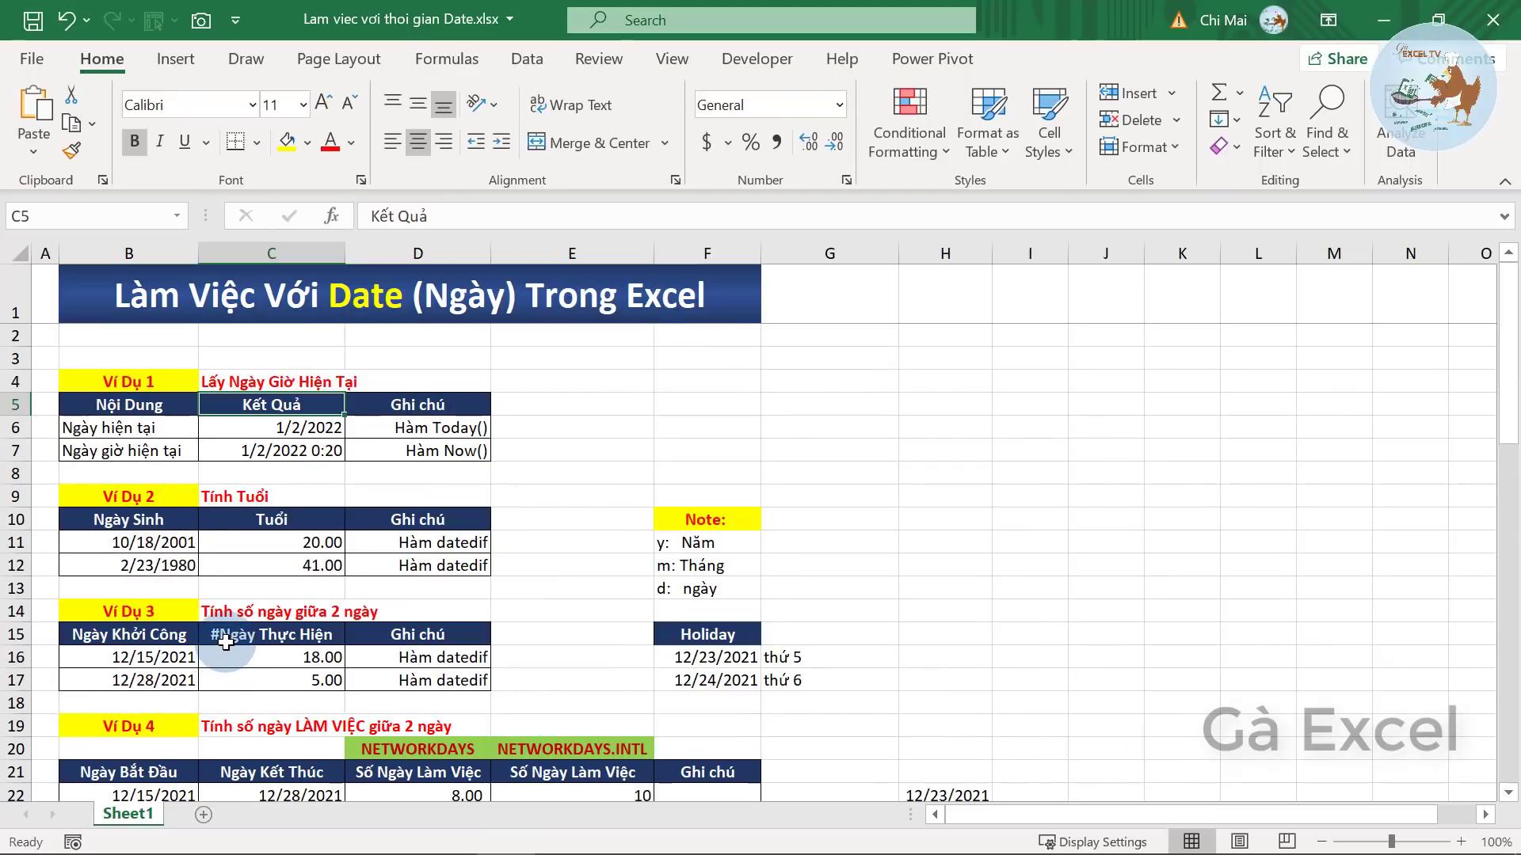